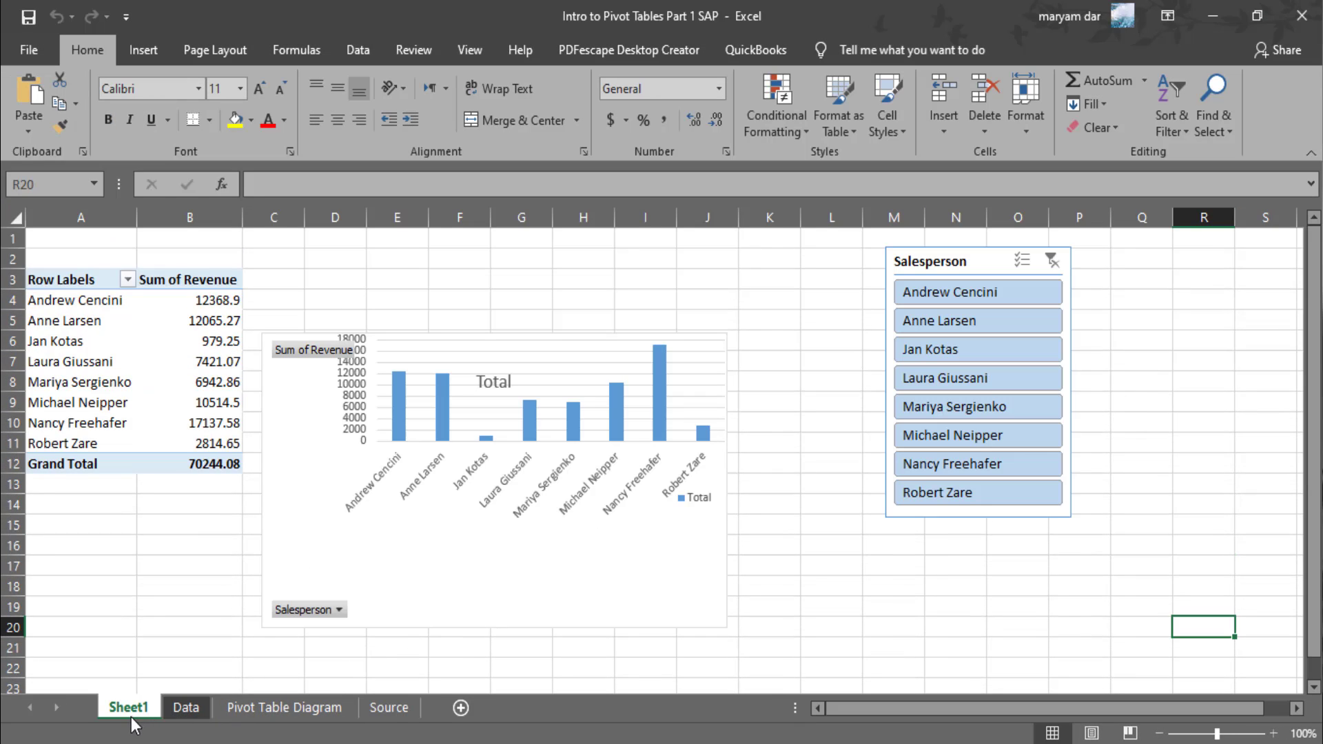
# View the Data and Pivot Table Diagram sheets and open the linked source article on how pivot tables work in the browser.
pyautogui.click(188, 713)
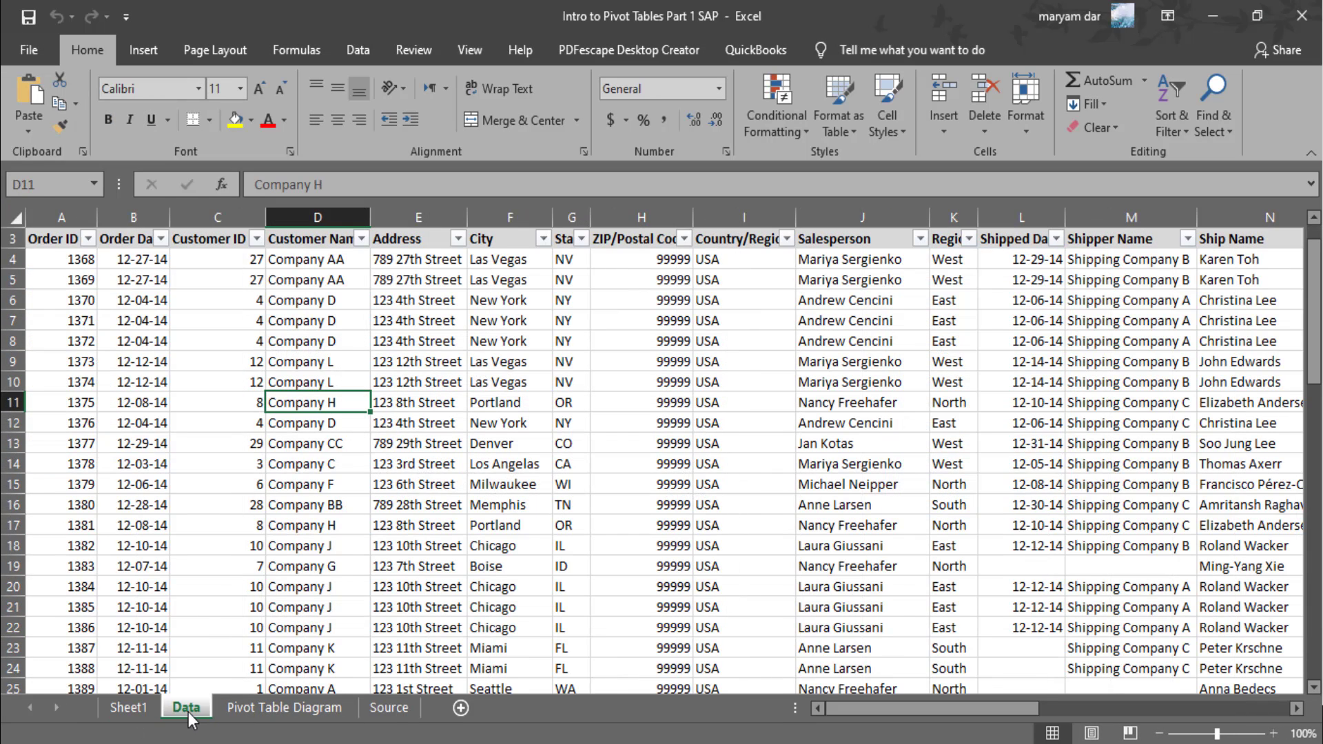
pyautogui.click(314, 715)
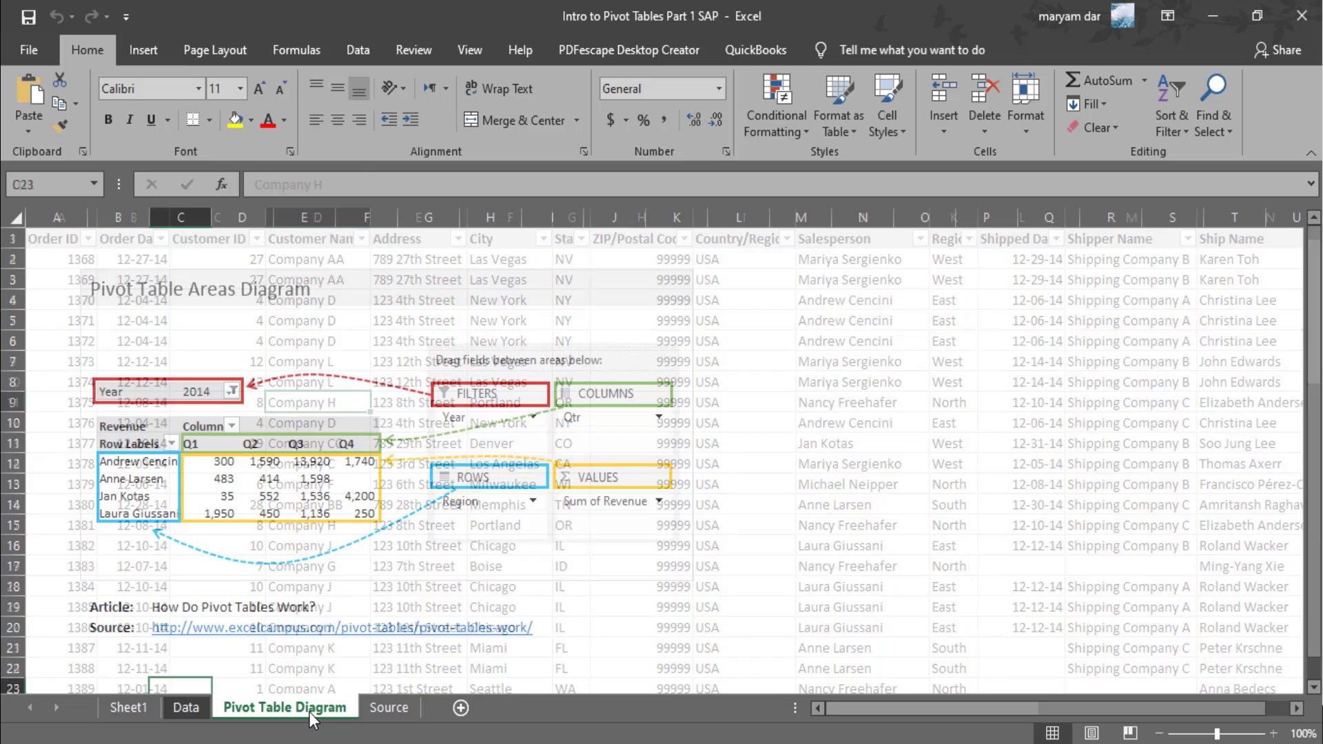
pyautogui.scroll(-1, 871, 530)
pyautogui.scroll(-1, 871, 530)
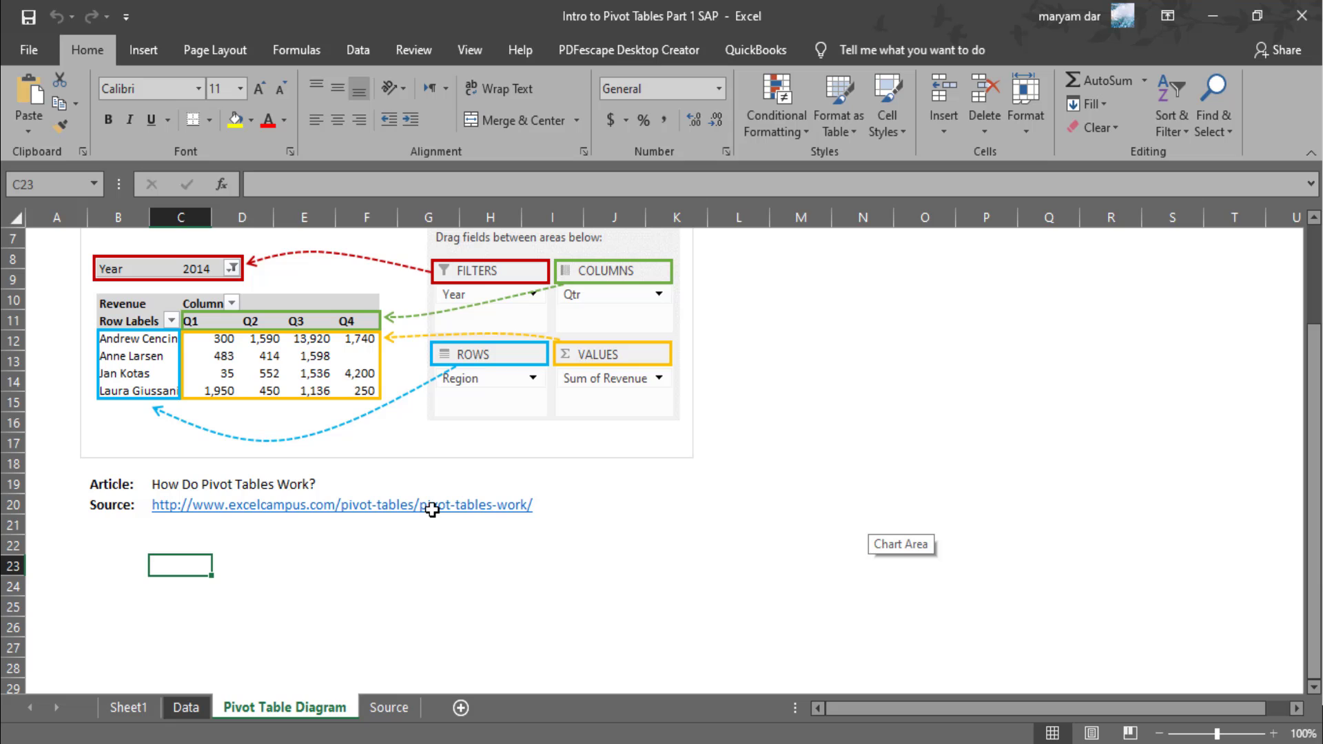
pyautogui.click(432, 512)
pyautogui.click(174, 518)
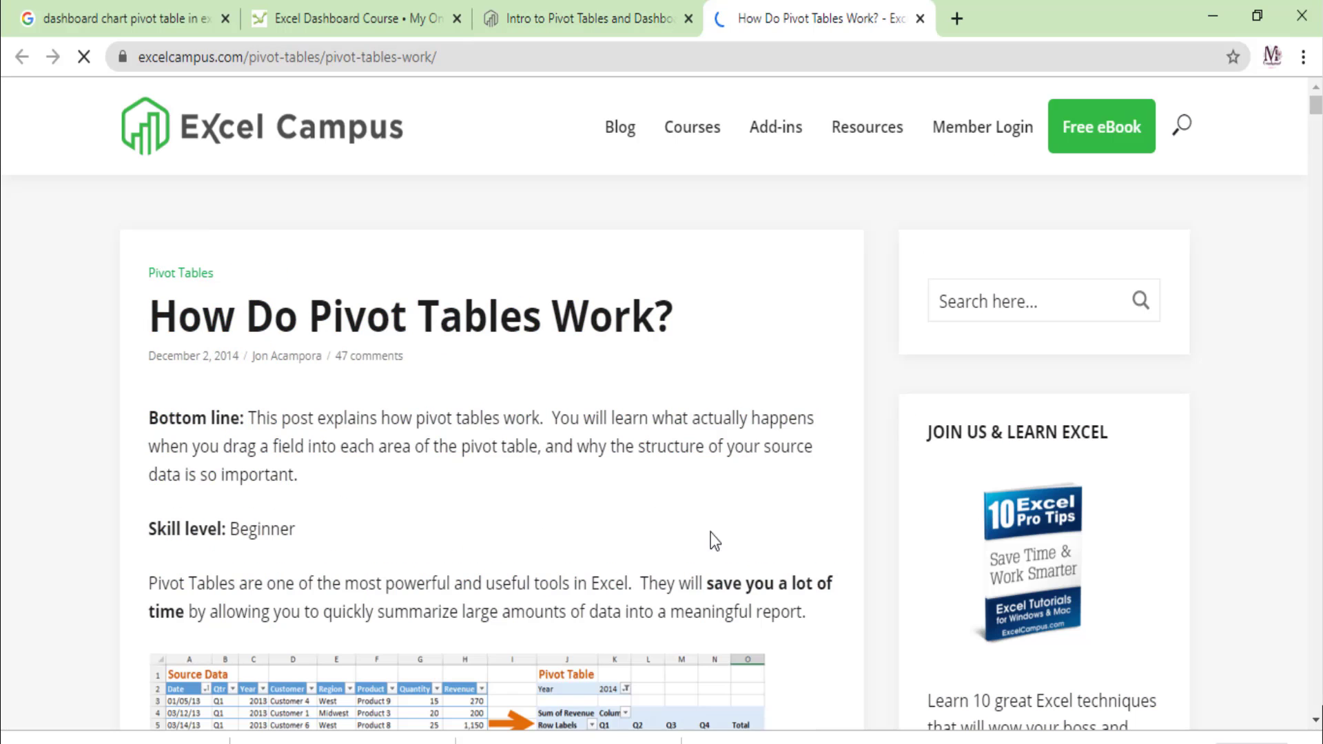
# Read the article from its introduction through the pivot table areas to the two-step Filter & Calculate explanation.
pyautogui.scroll(-3, 757, 523)
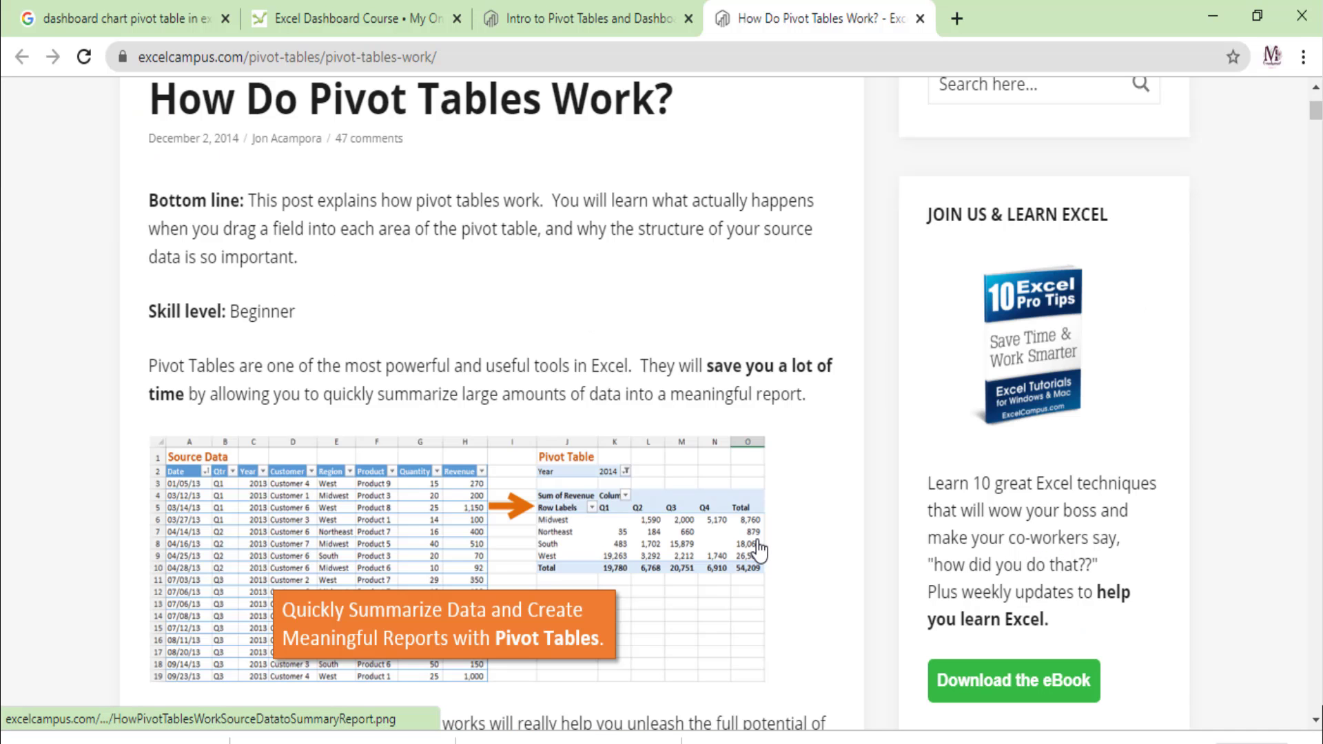
pyautogui.scroll(-5, 758, 538)
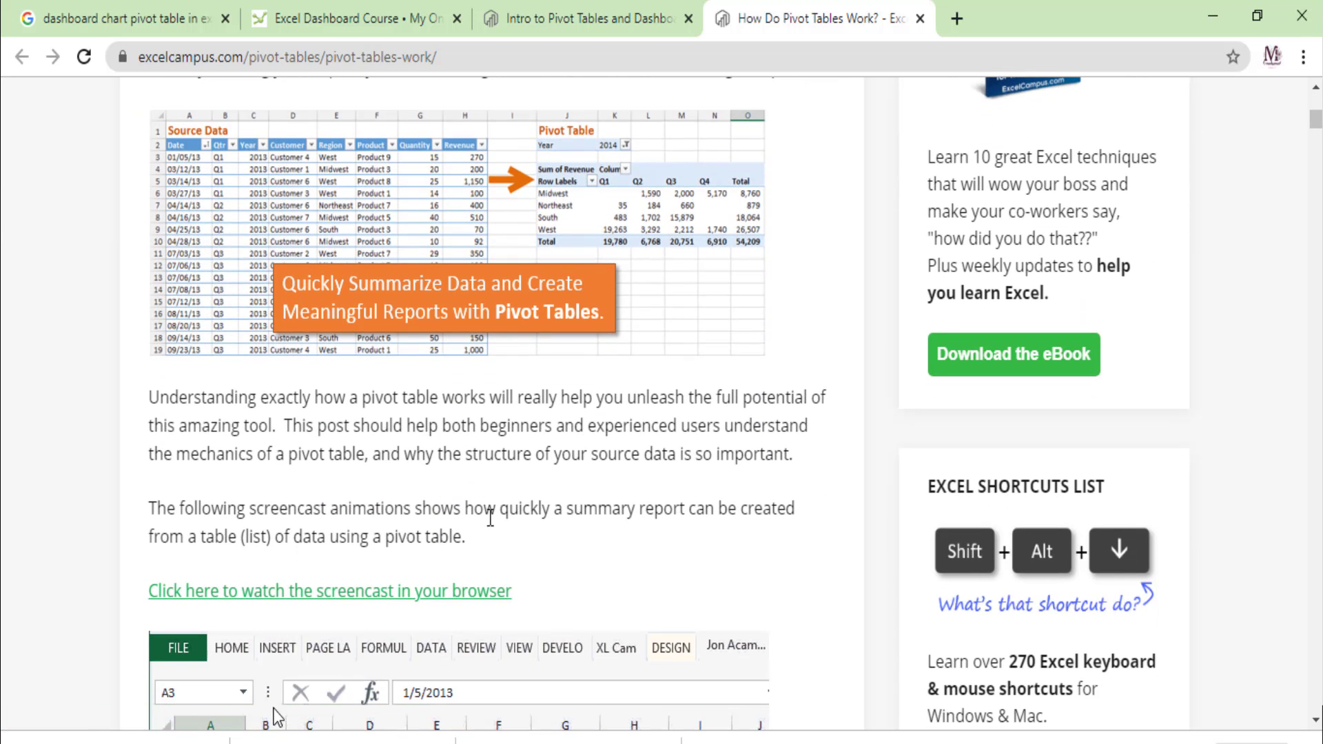
pyautogui.scroll(1, 491, 523)
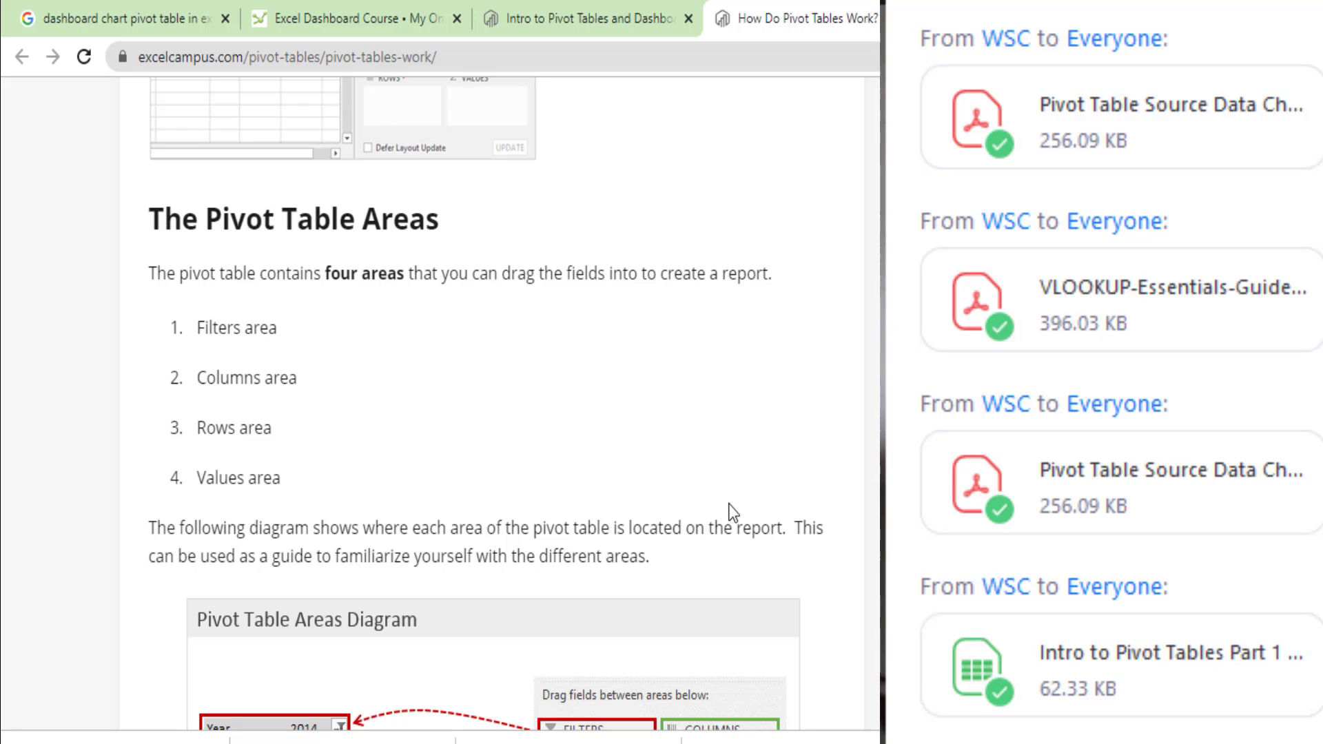
pyautogui.scroll(-8, 732, 512)
pyautogui.scroll(-10, 733, 513)
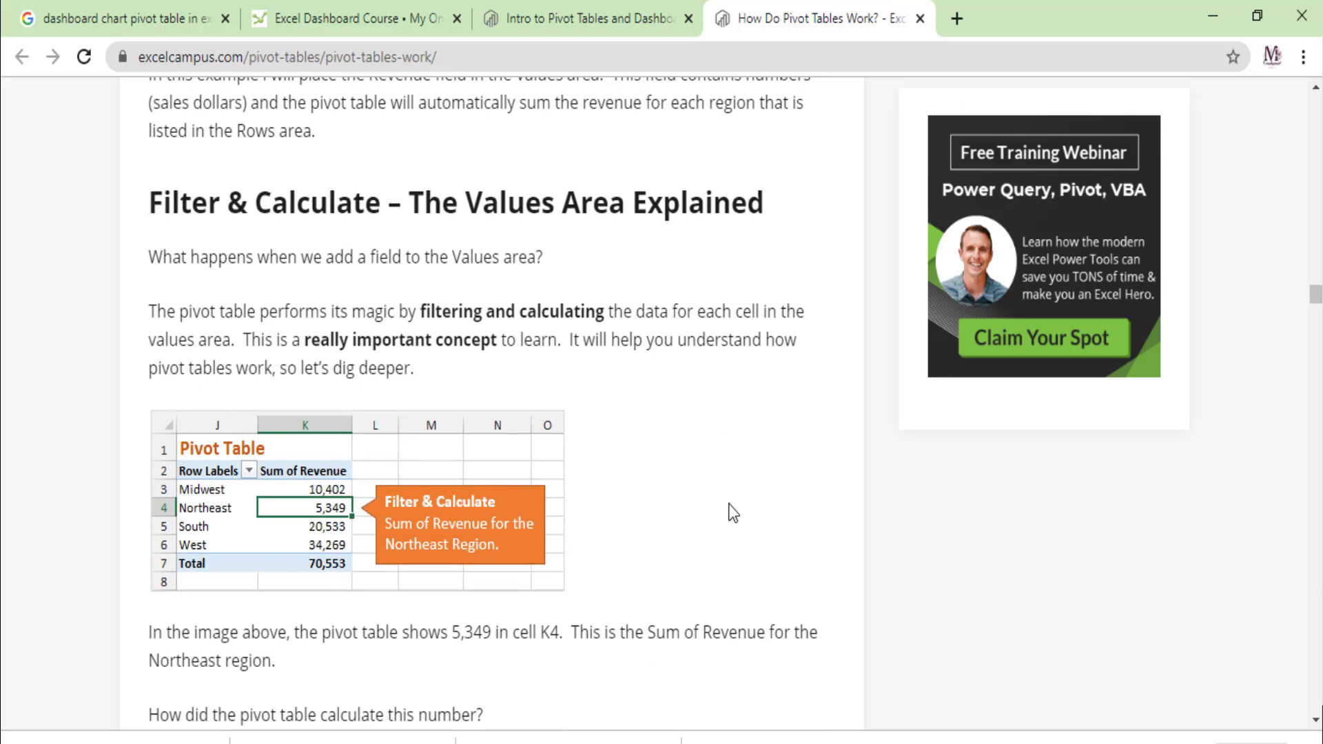
pyautogui.scroll(-4, 730, 509)
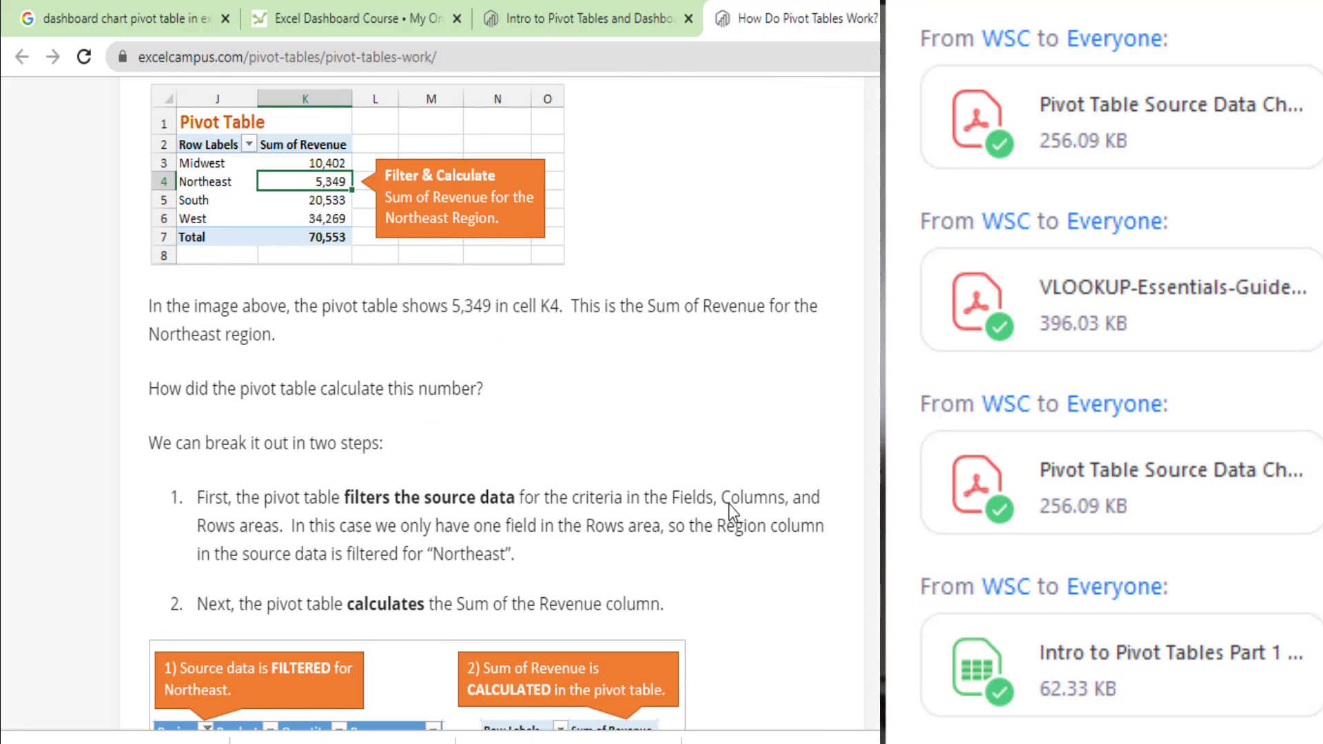
pyautogui.scroll(-5, 730, 504)
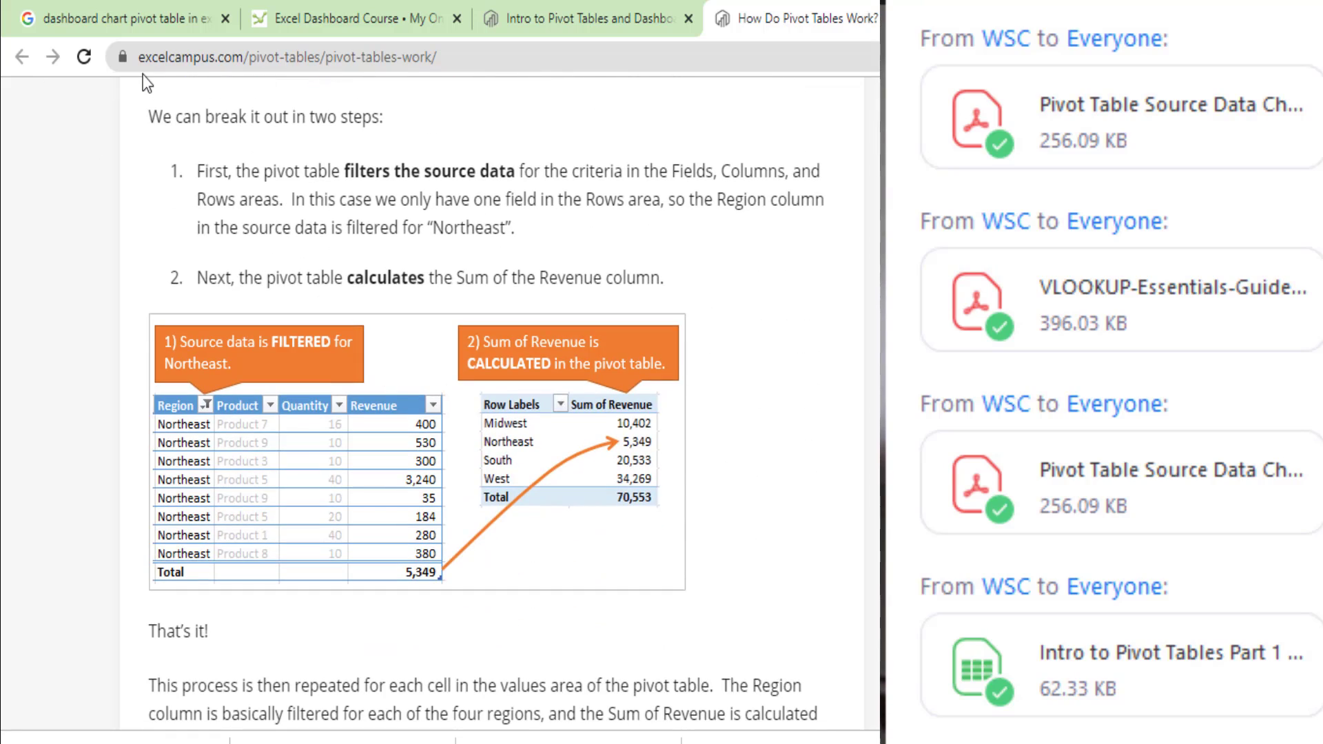
# Copy the web address of the How Do Pivot Tables Work? article.
pyautogui.click(137, 57)
pyautogui.rightClick(478, 56)
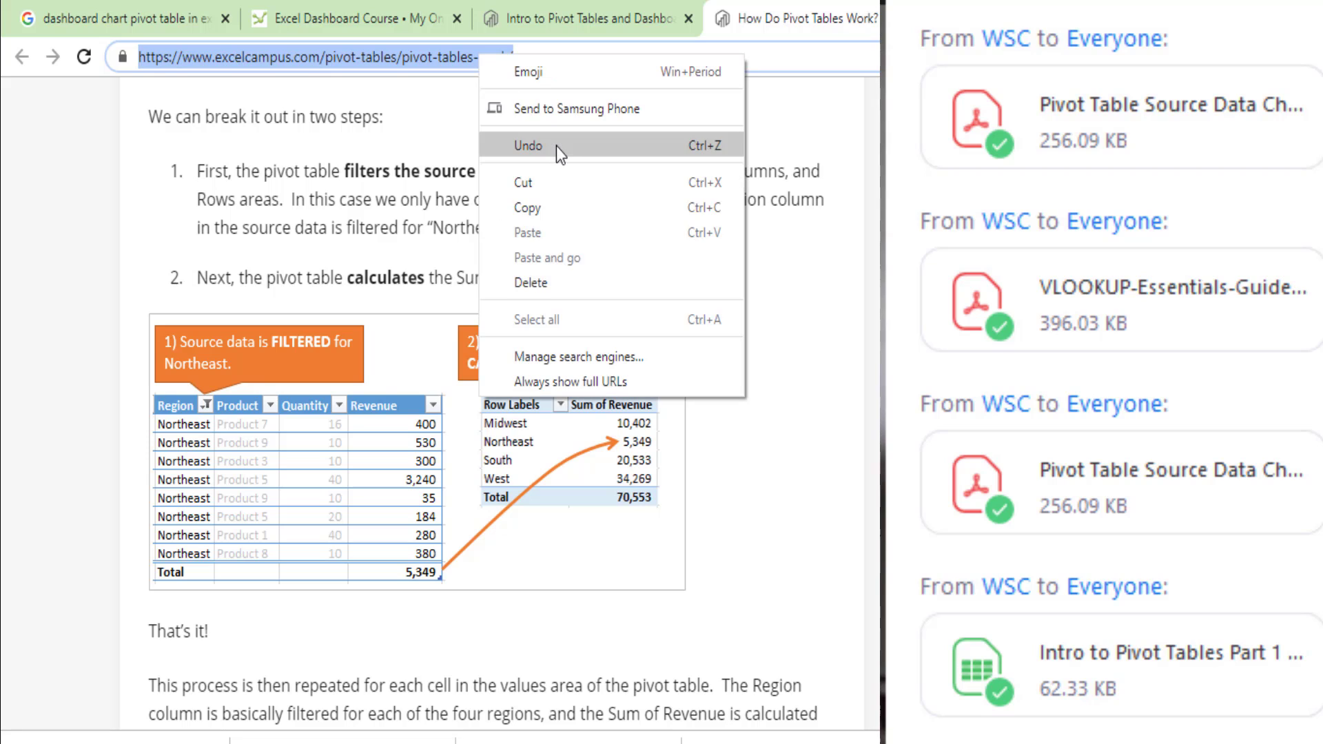
pyautogui.click(539, 207)
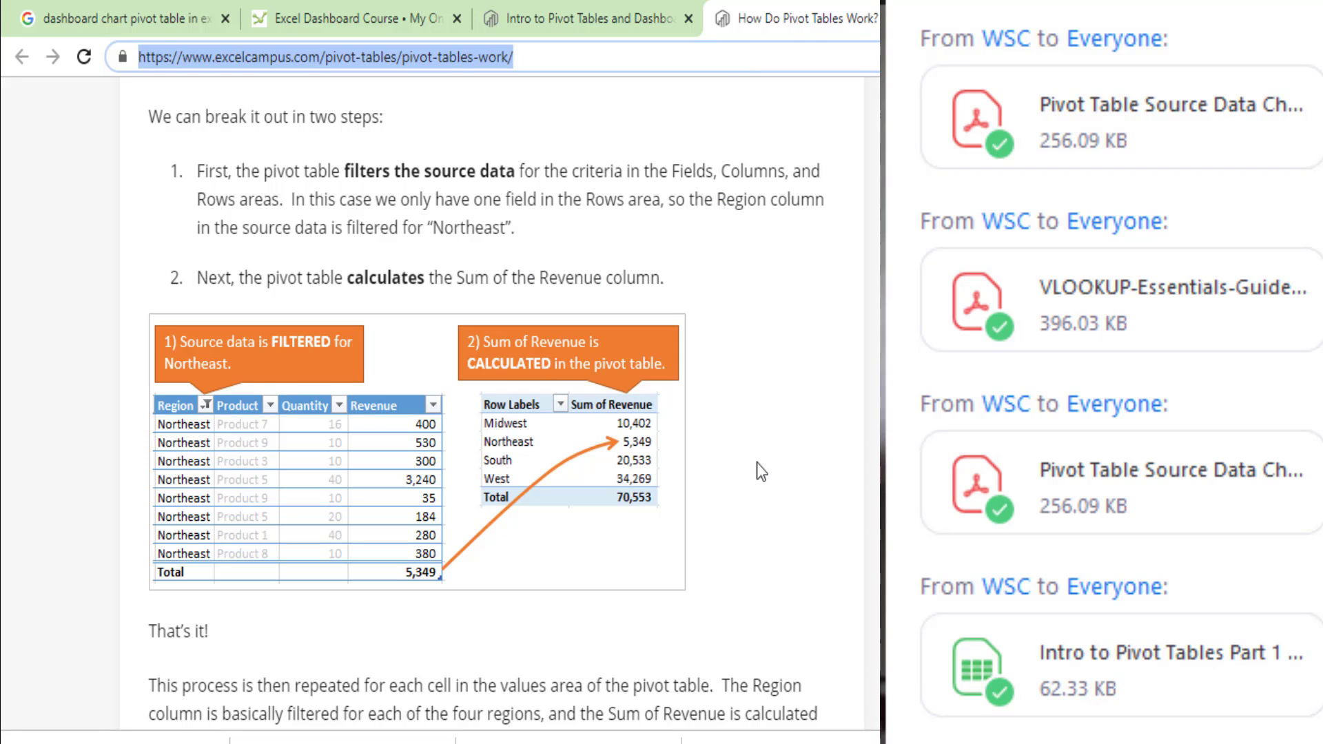
# Read the rest of the article, covering tabular data structure, the Columns and Filters areas, multiple fields in one area and the learning resources.
pyautogui.scroll(-4, 755, 492)
pyautogui.scroll(-6, 755, 493)
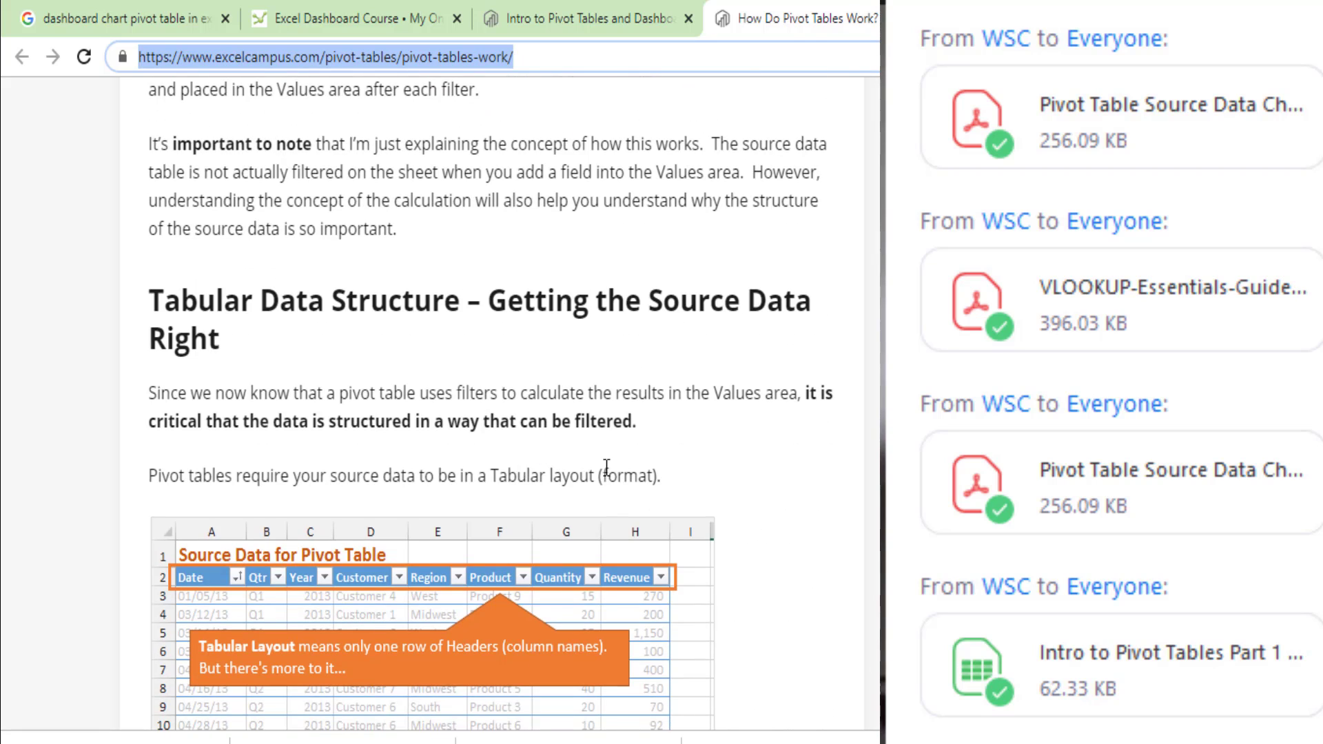
pyautogui.scroll(-3, 620, 475)
pyautogui.scroll(-4, 672, 513)
pyautogui.scroll(-9, 692, 552)
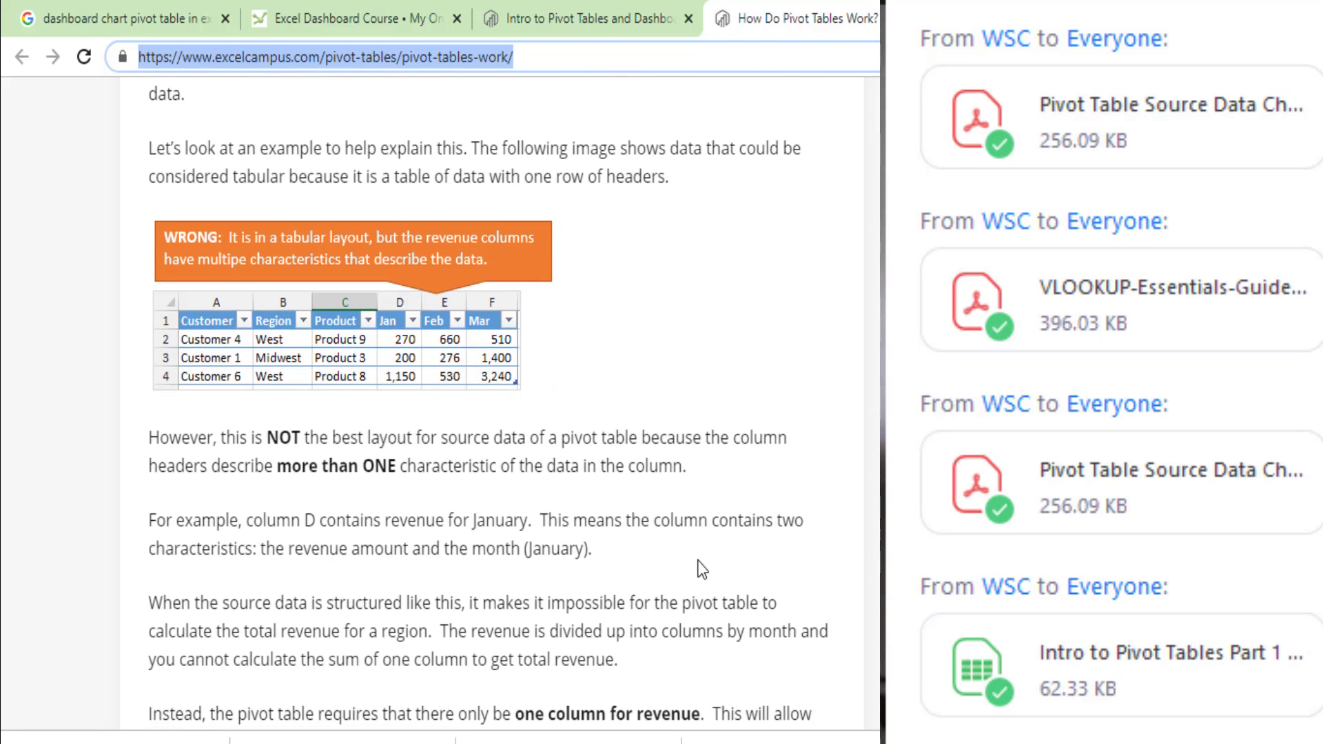
pyautogui.scroll(-18, 702, 570)
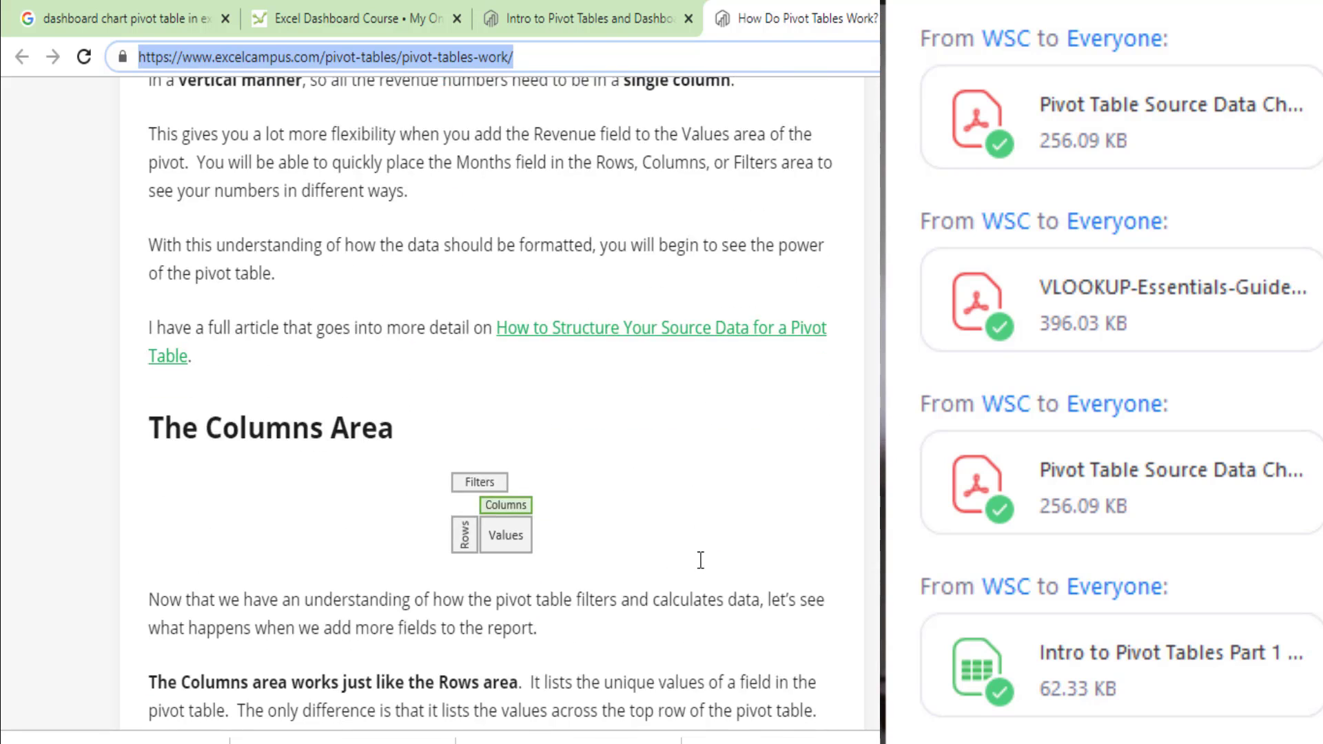
pyautogui.scroll(-2, 701, 559)
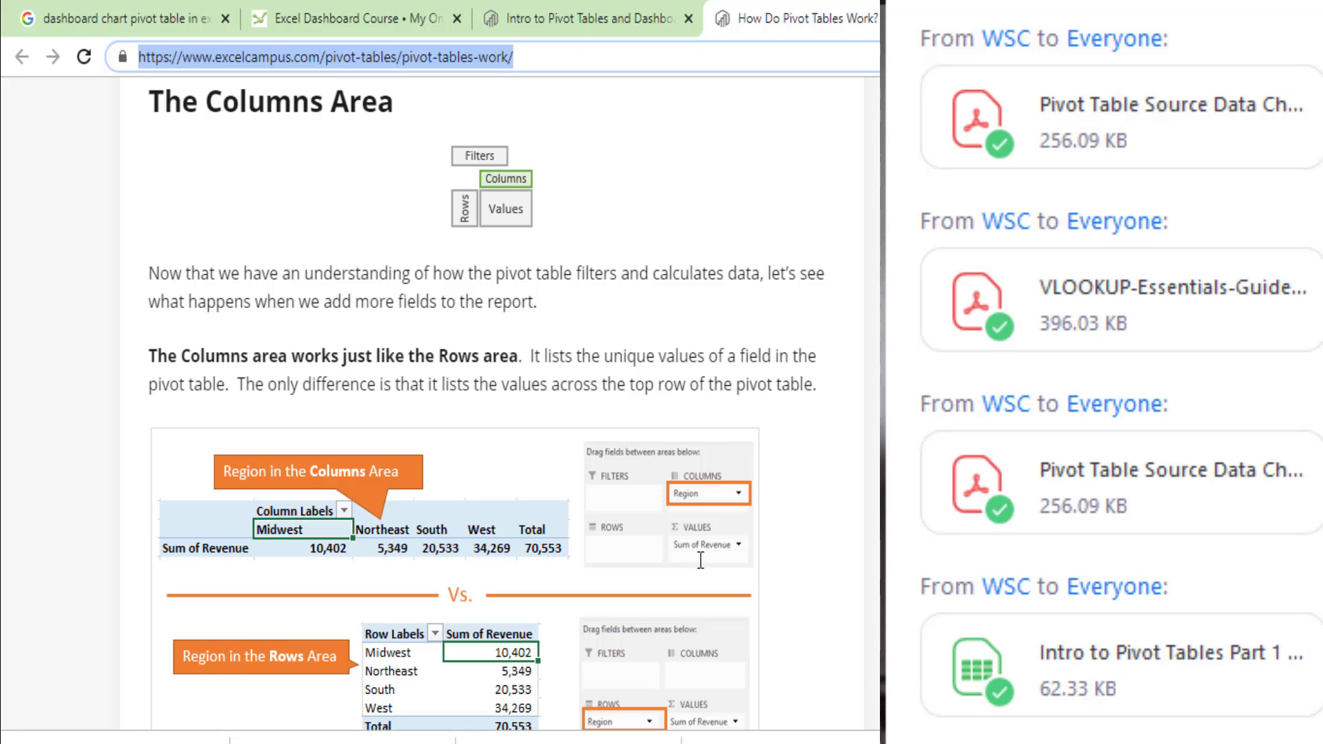
pyautogui.scroll(-3, 701, 560)
pyautogui.scroll(-4, 701, 561)
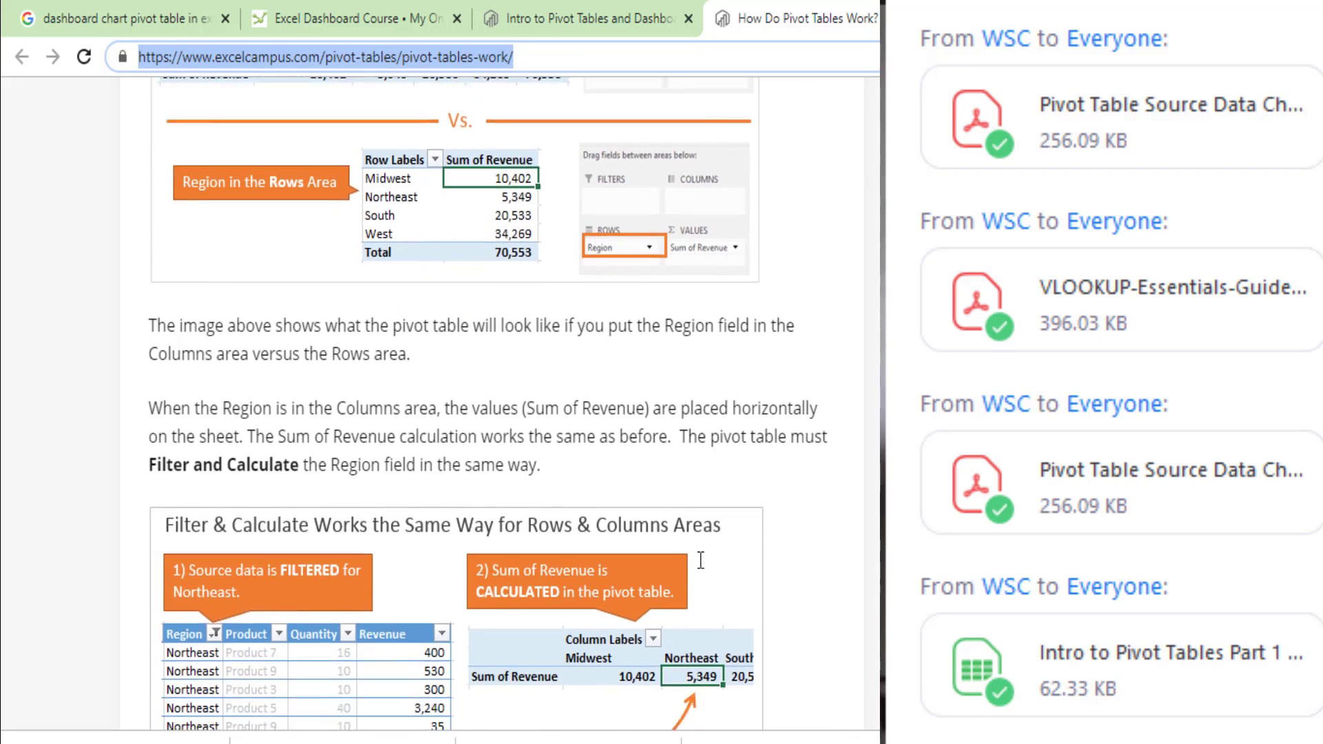
pyautogui.scroll(-5, 701, 561)
pyautogui.scroll(-6, 701, 561)
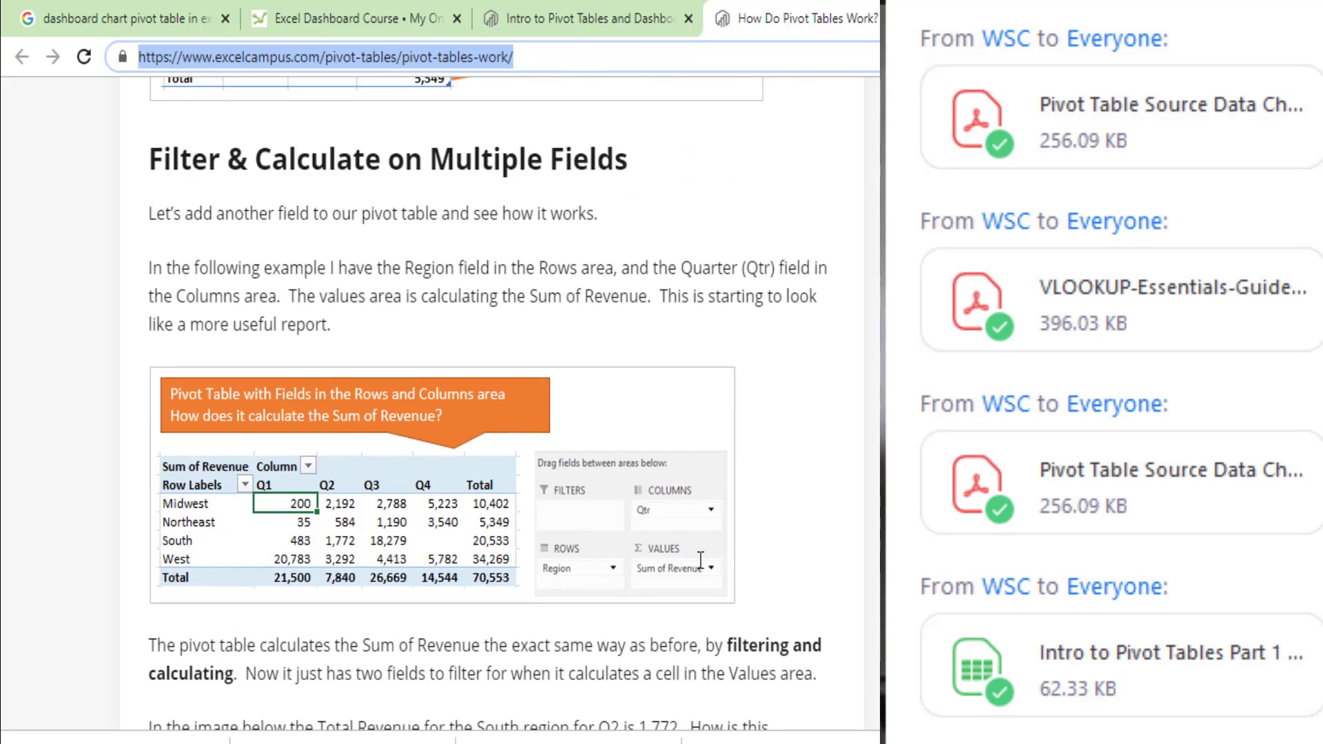
pyautogui.scroll(-5, 701, 560)
pyautogui.scroll(-7, 701, 560)
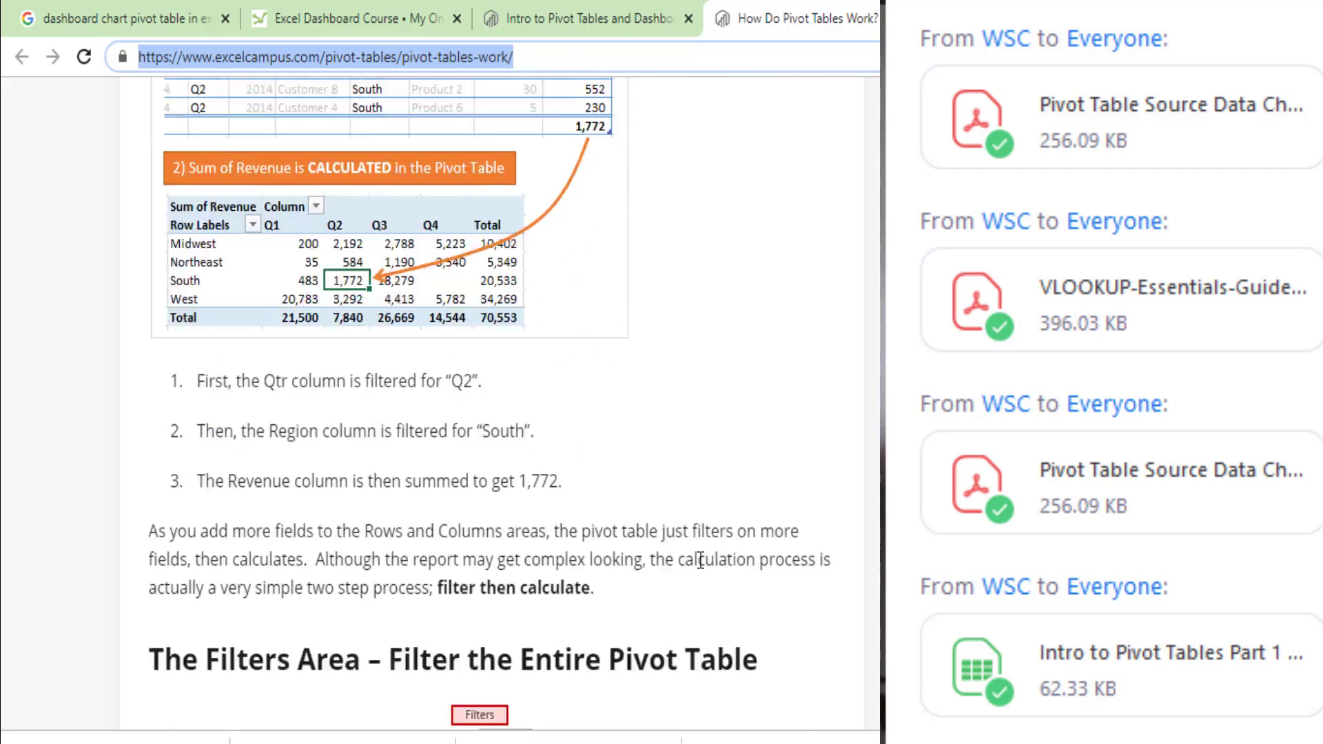
pyautogui.scroll(-2, 701, 560)
pyautogui.scroll(-6, 701, 560)
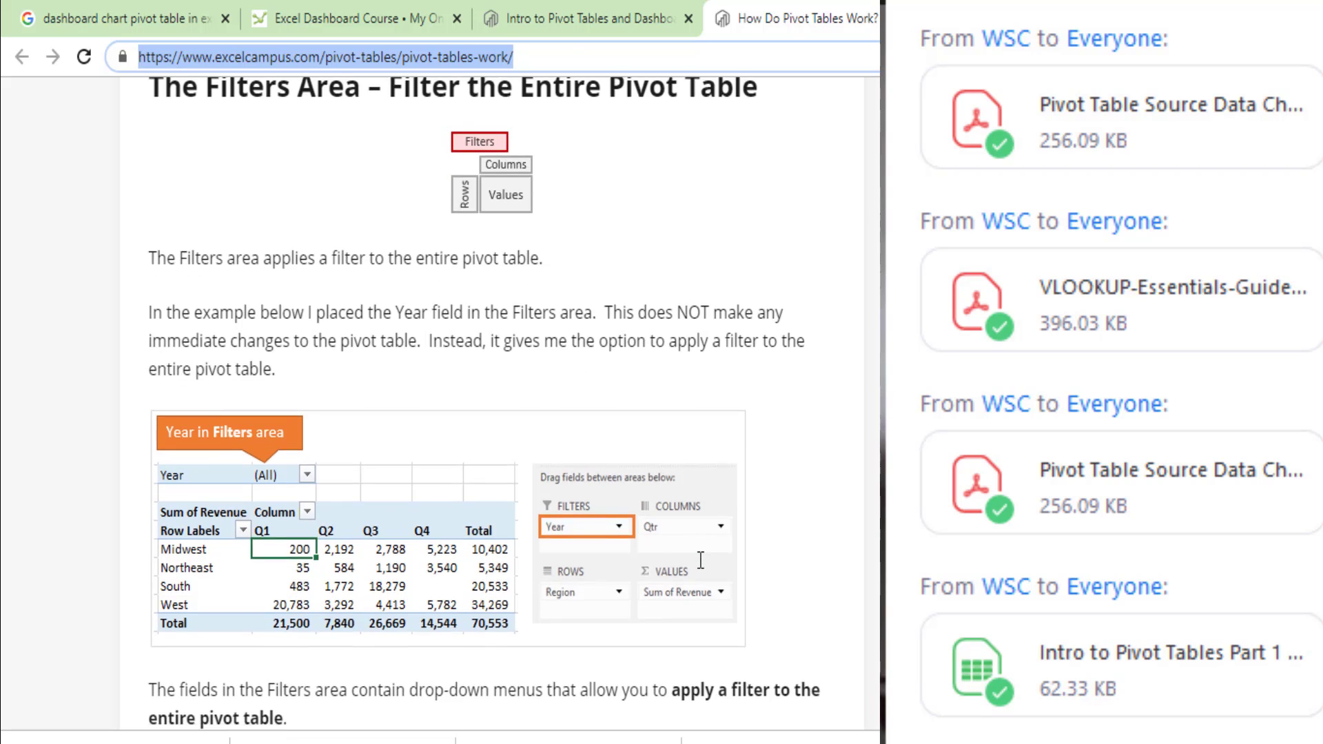
pyautogui.scroll(-20, 701, 560)
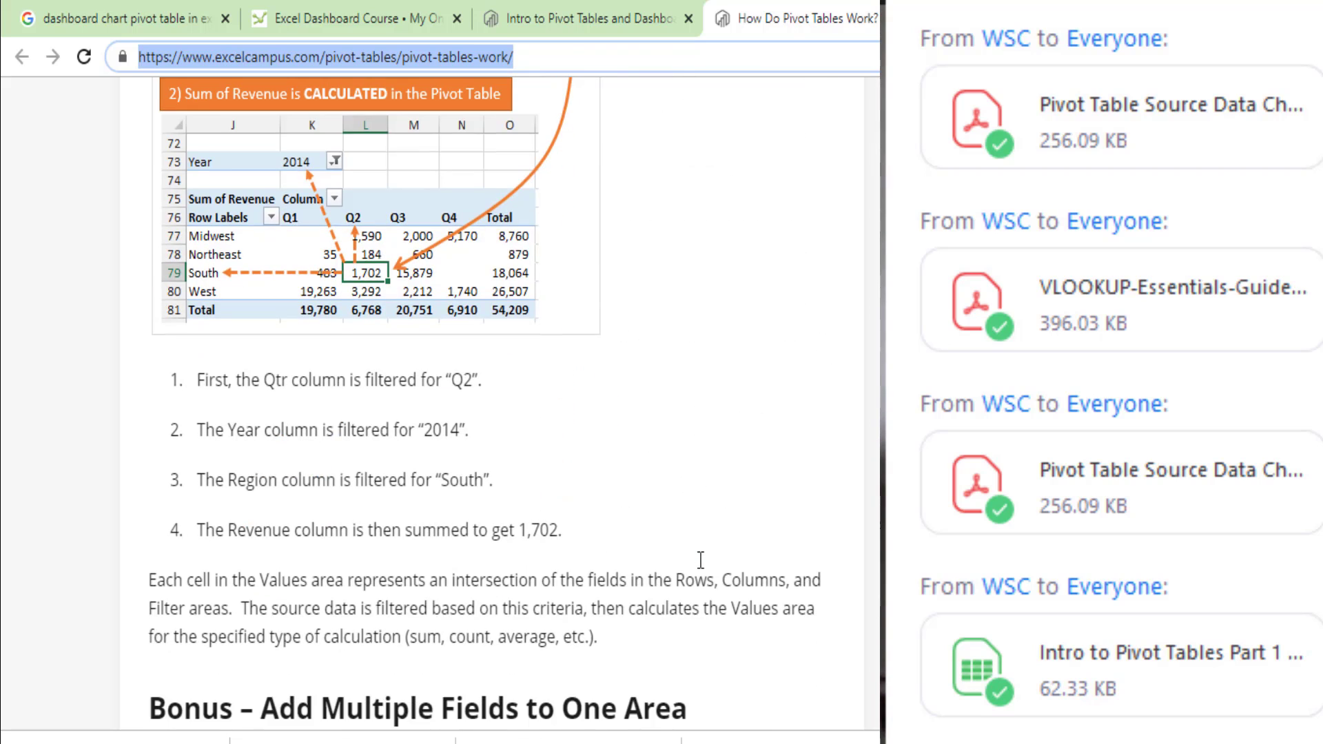
pyautogui.scroll(-12, 701, 560)
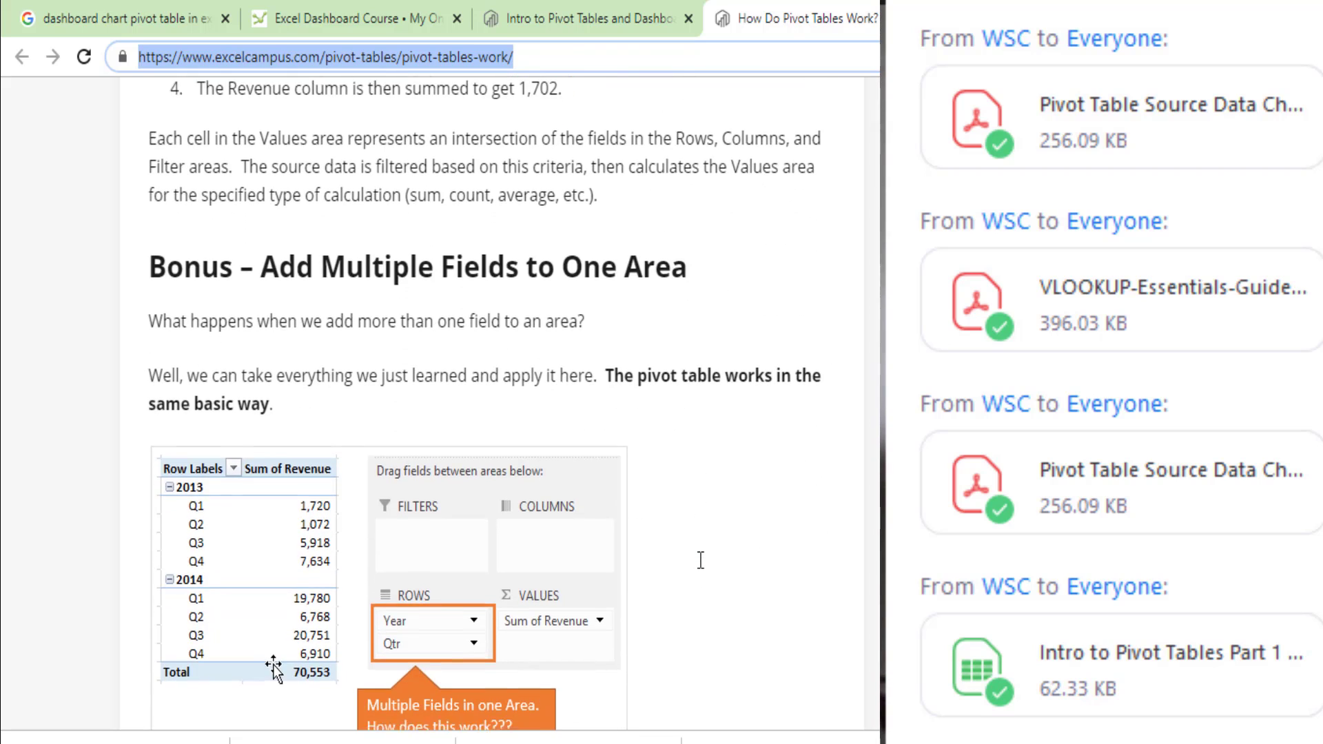
pyautogui.scroll(-20, 700, 560)
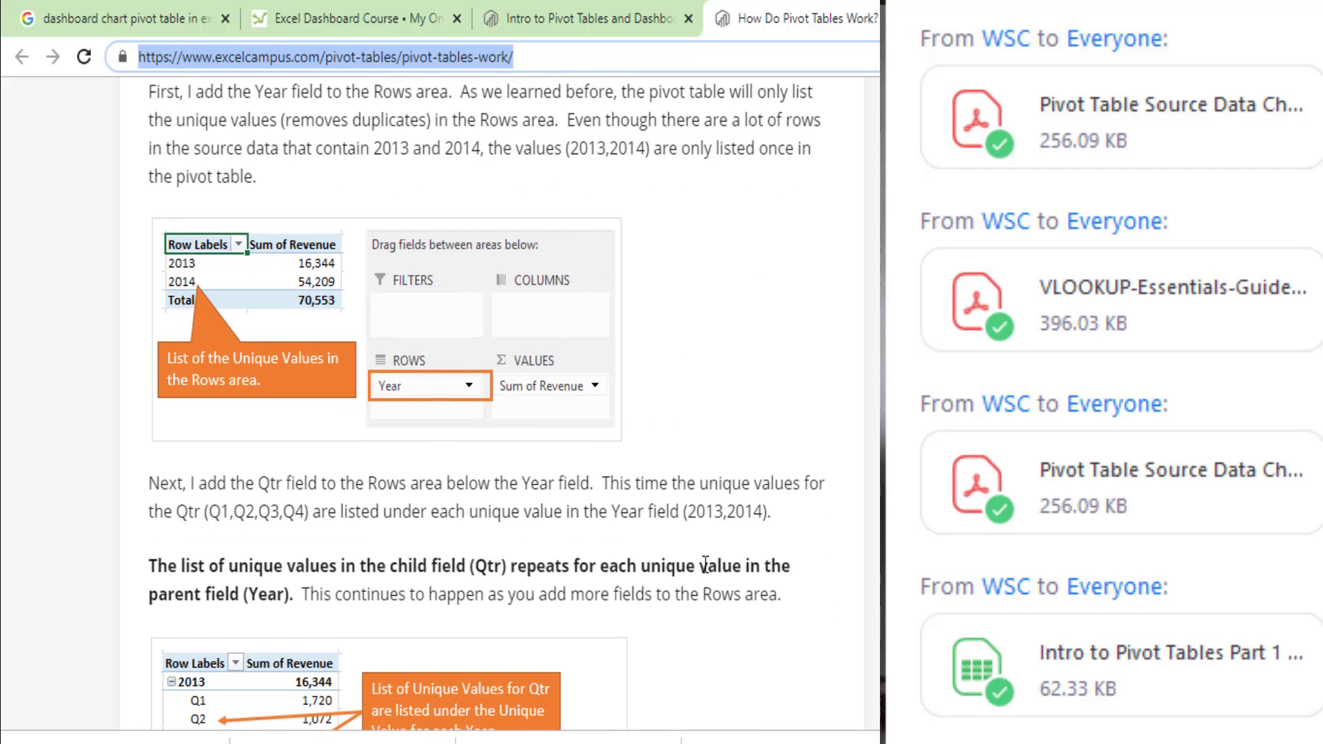
pyautogui.scroll(-20, 705, 565)
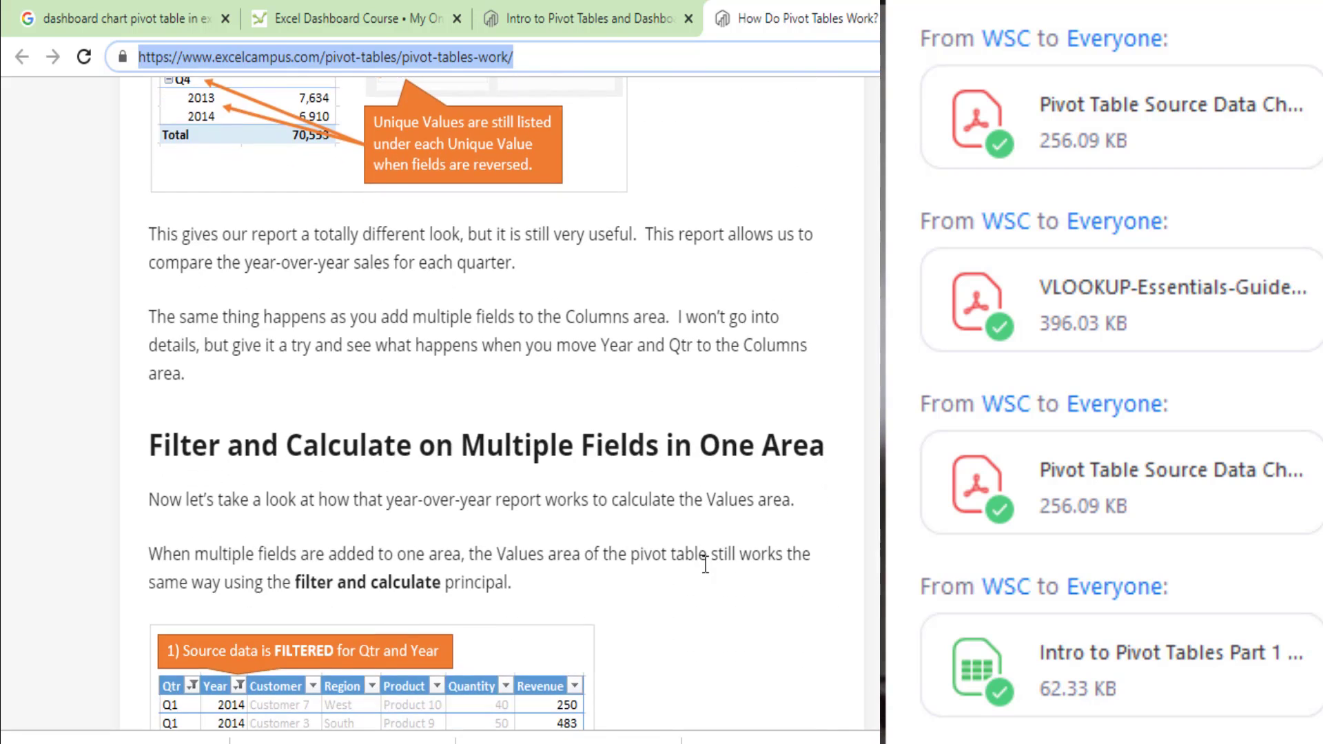
pyautogui.scroll(-20, 705, 564)
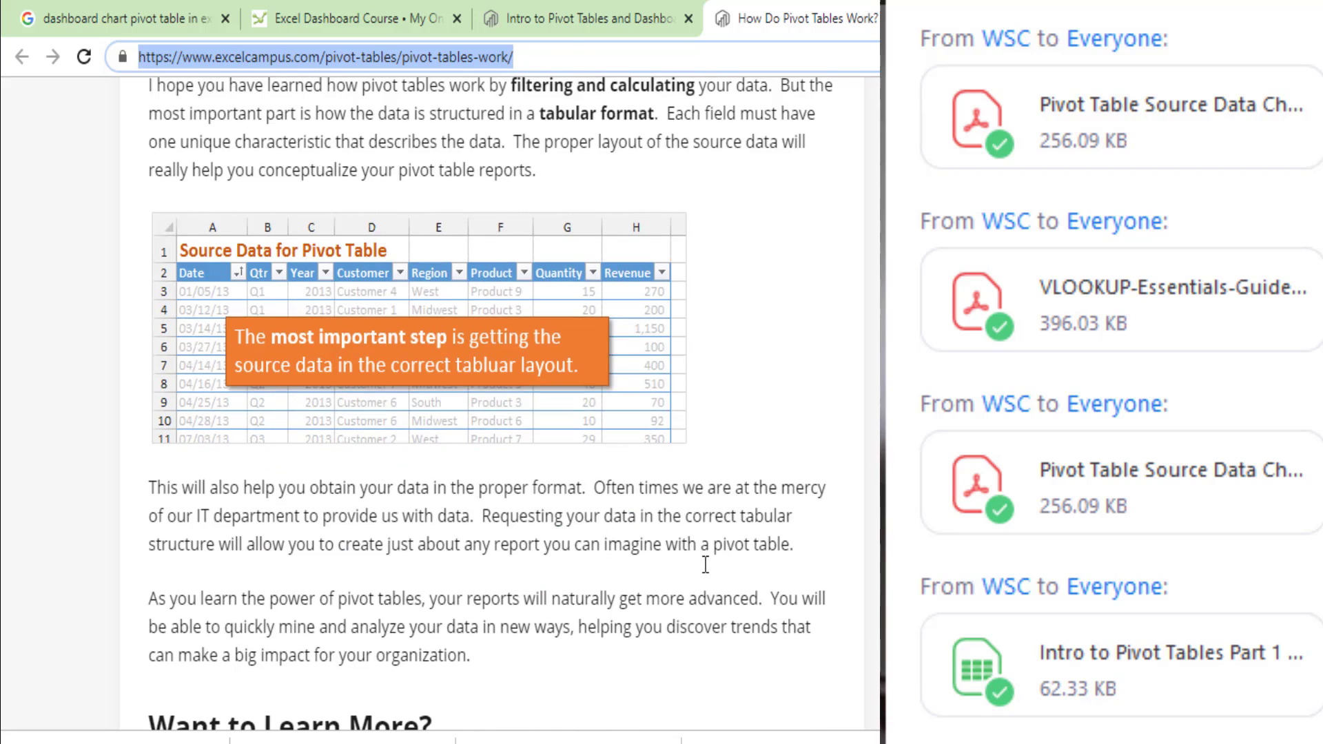
pyautogui.scroll(-8, 705, 565)
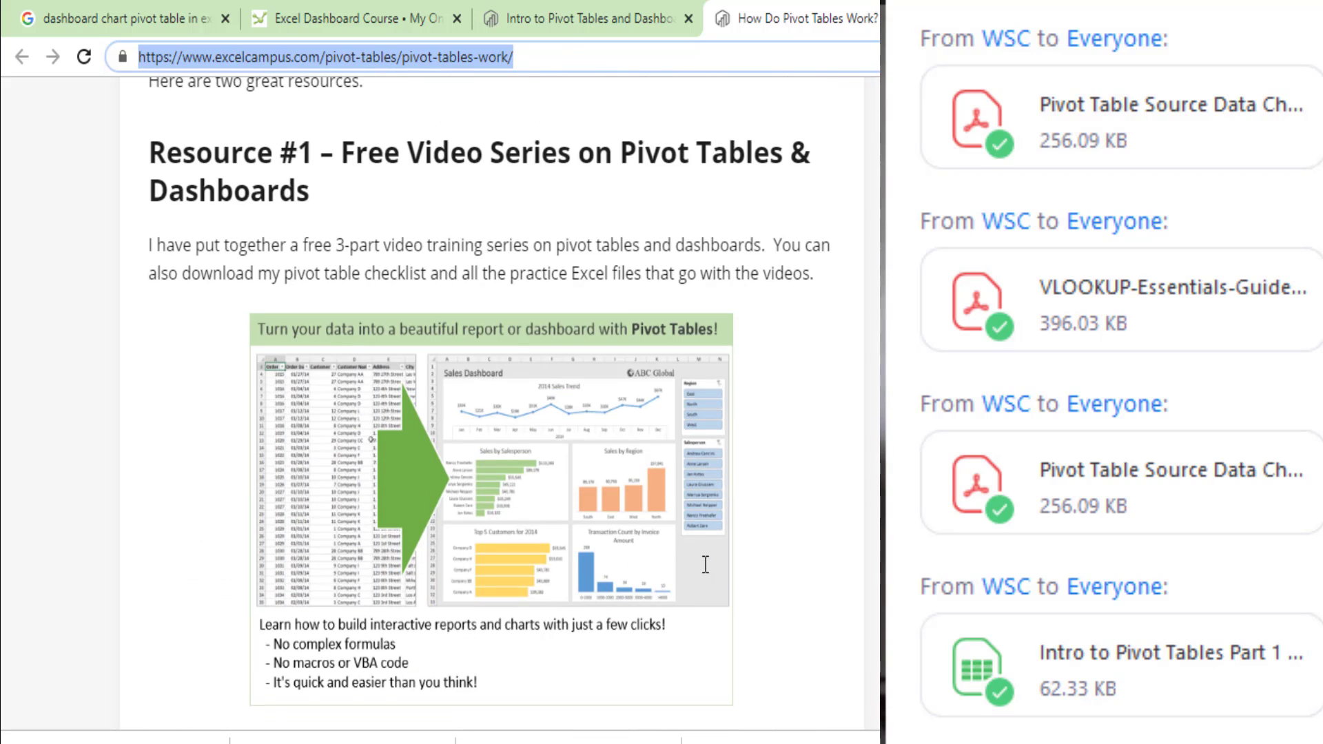
pyautogui.scroll(-3, 706, 564)
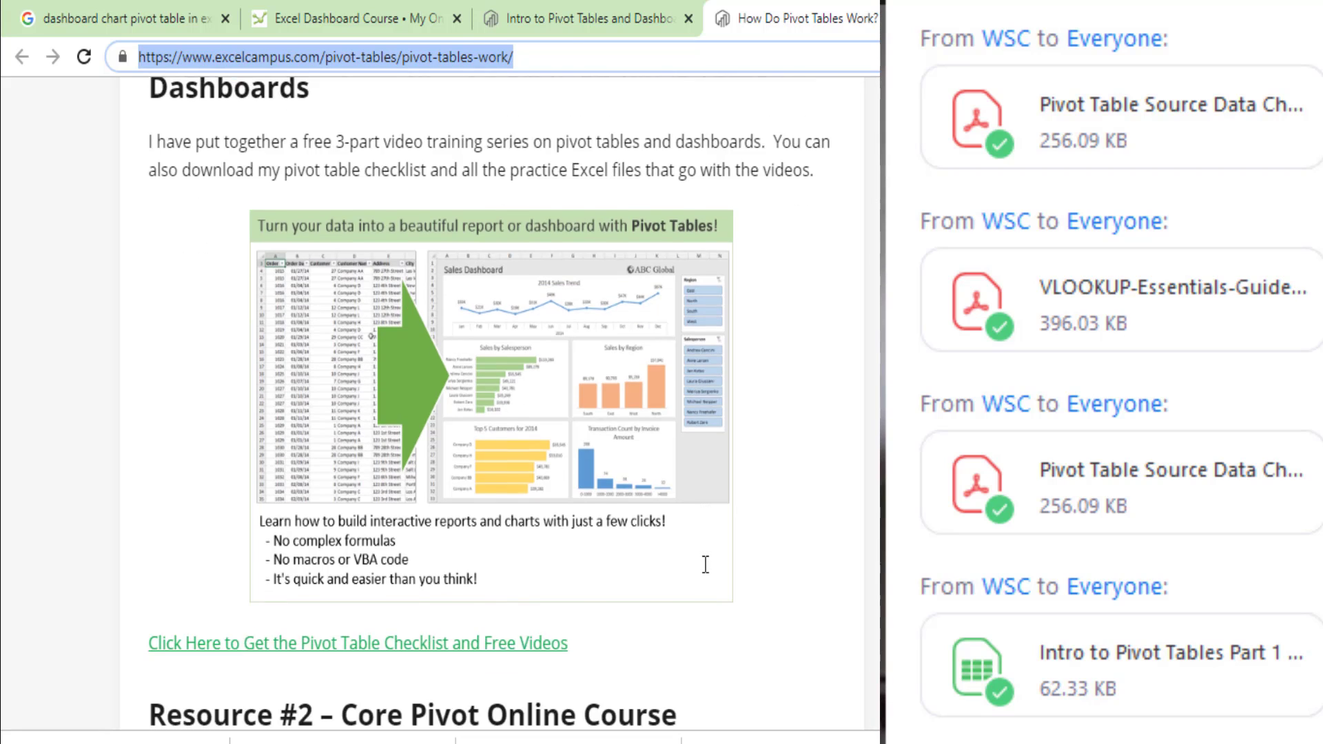
pyautogui.scroll(2, 706, 564)
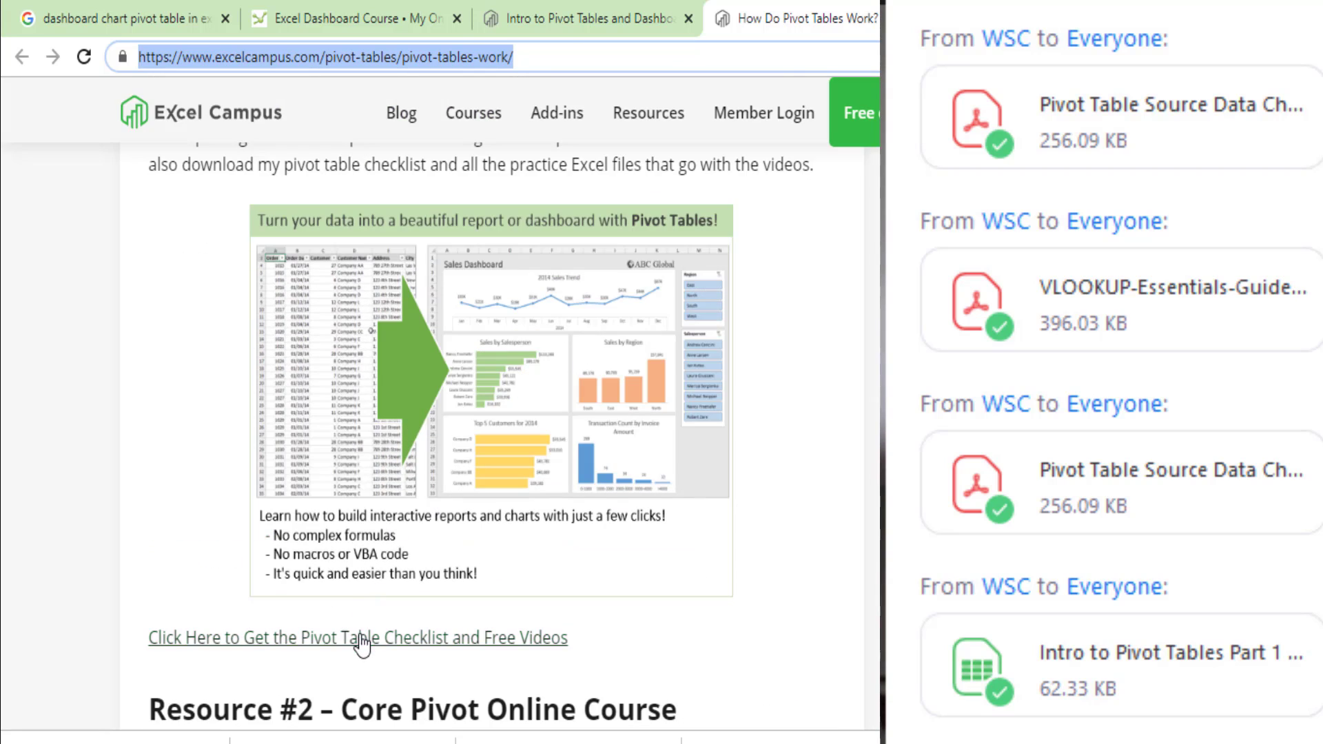
# Play the introductory video on the Intro to Pivot Tables and Dashboards Part 1 page briefly and pause it.
pyautogui.hotkey('ctrl', 'shift', 'Tab')
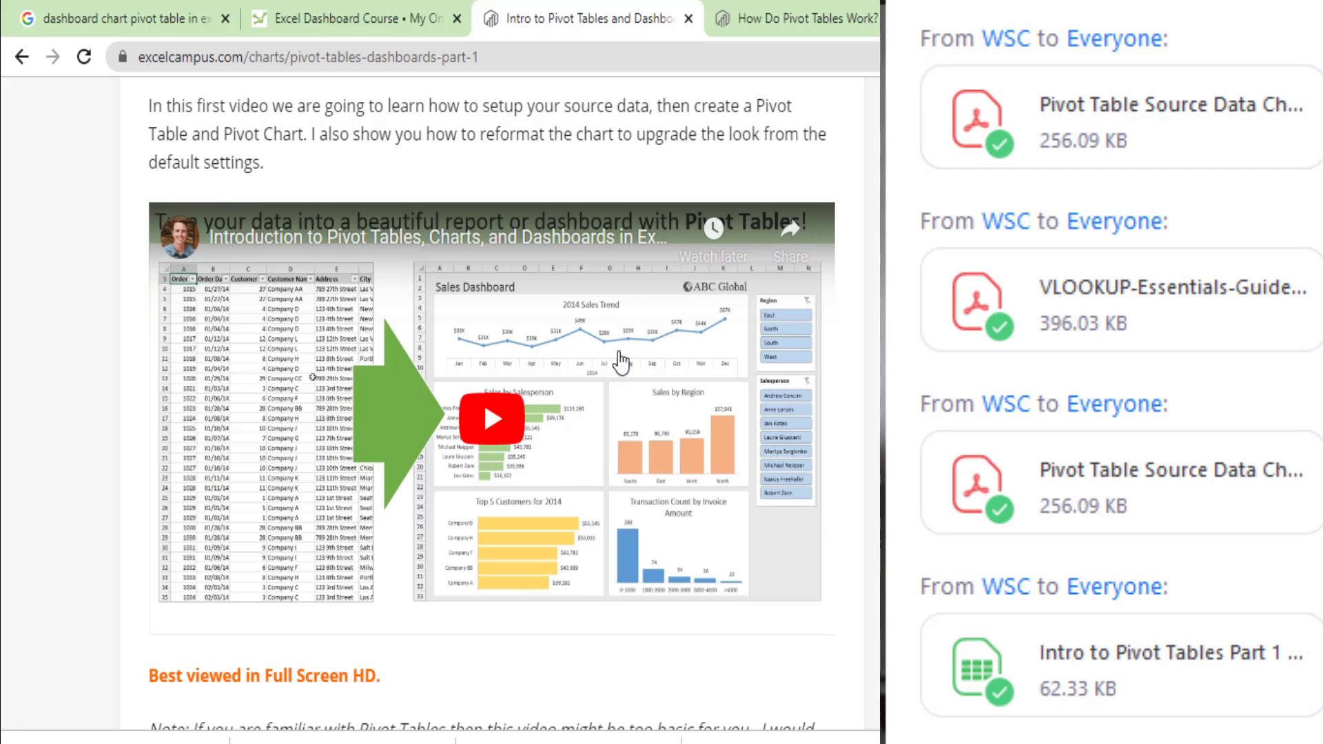
pyautogui.click(482, 400)
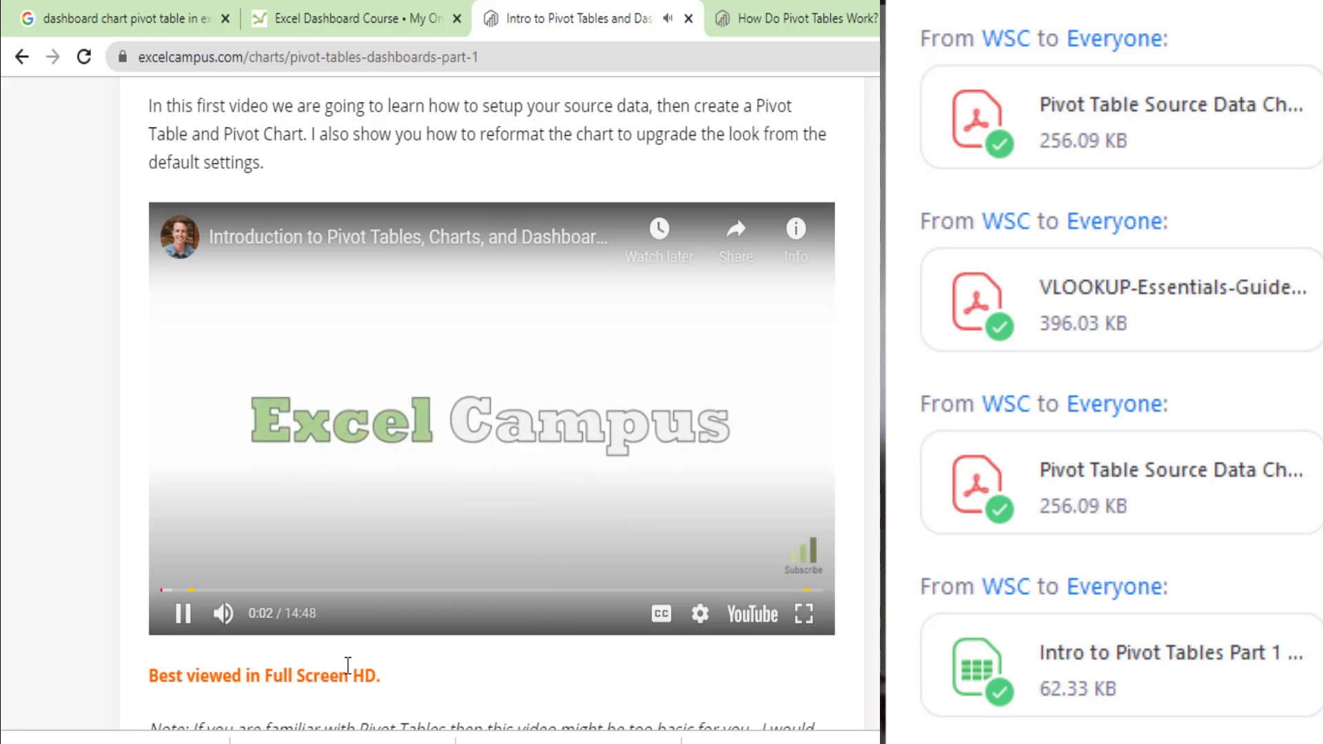
pyautogui.click(182, 615)
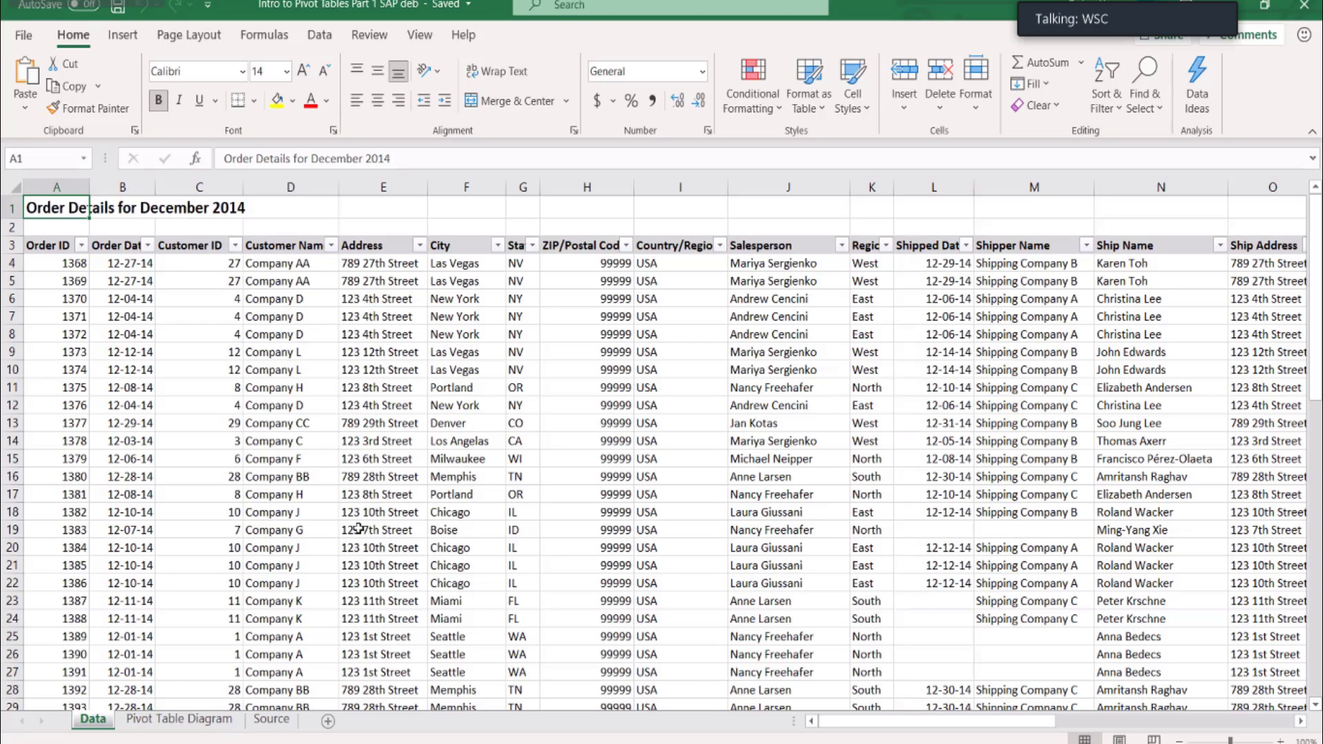
# Switch to Excel, view the Pivot Table Diagram sheet, and select cell D10 in the Data sheet's order table.
pyautogui.click(153, 718)
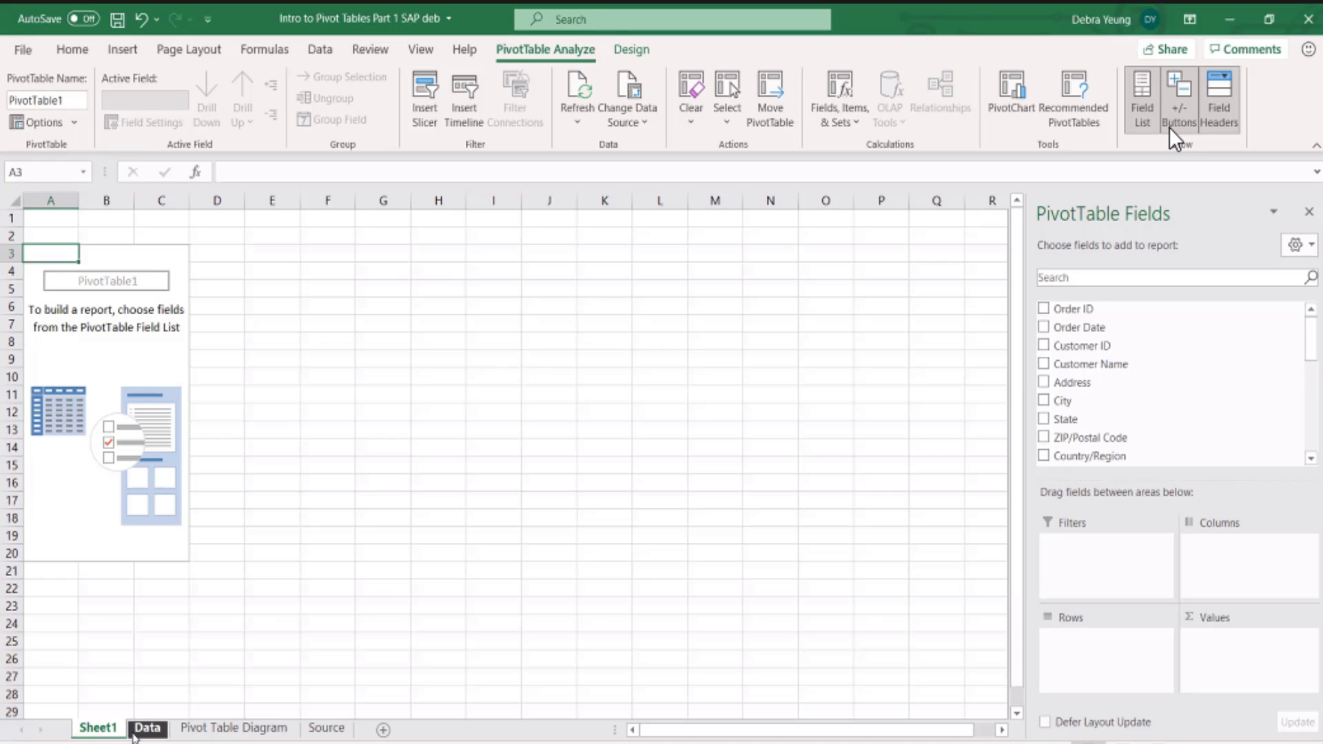
pyautogui.click(142, 729)
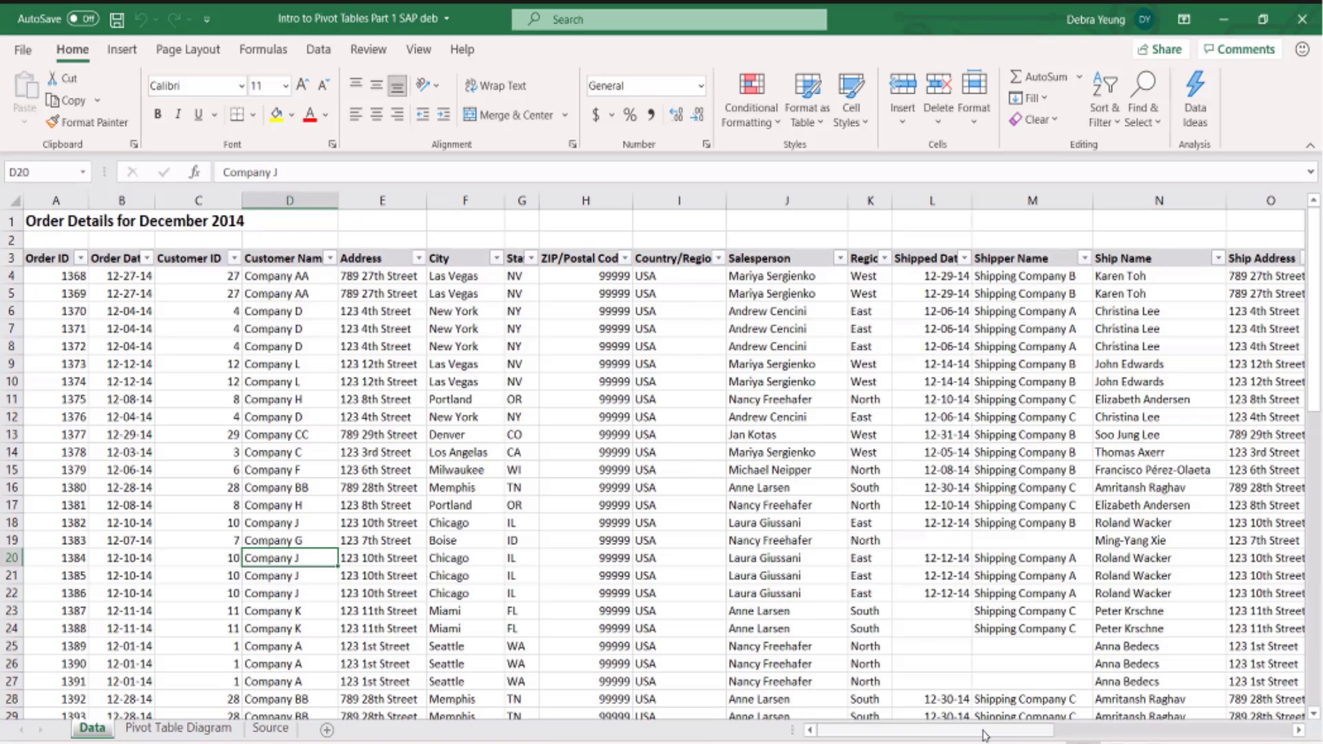
pyautogui.moveTo(981, 735)
pyautogui.mouseDown()
pyautogui.moveTo(1294, 720)
pyautogui.moveTo(1131, 738)
pyautogui.moveTo(961, 721)
pyautogui.mouseUp()
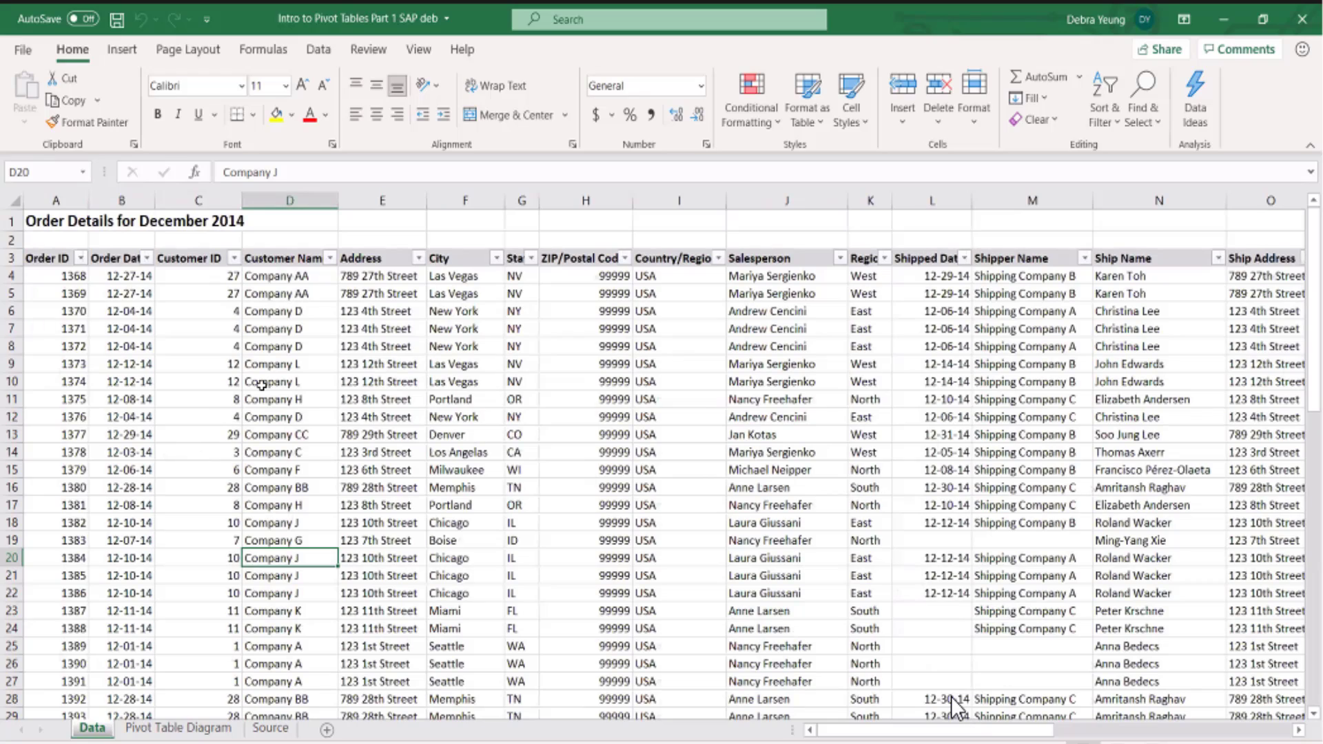
pyautogui.click(261, 385)
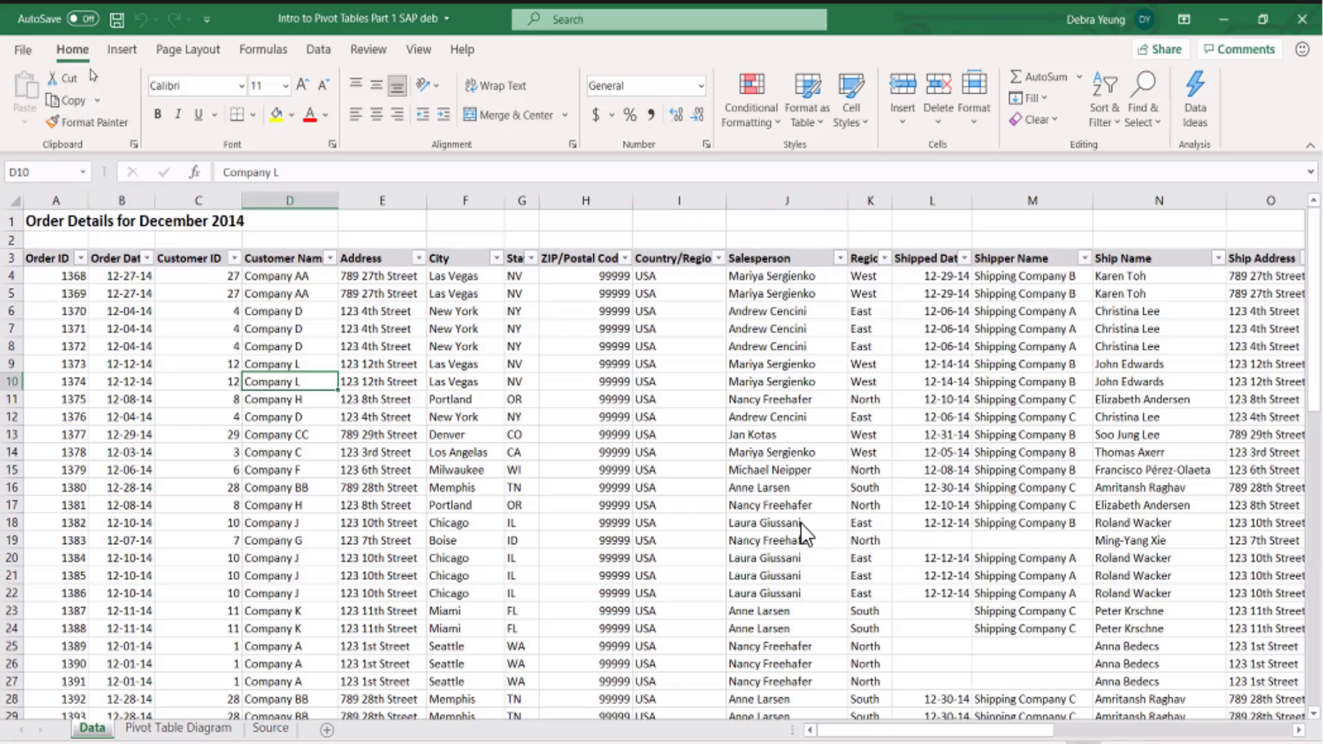
# Create a PivotTable on a new worksheet from the order table in the Data sheet.
pyautogui.click(120, 50)
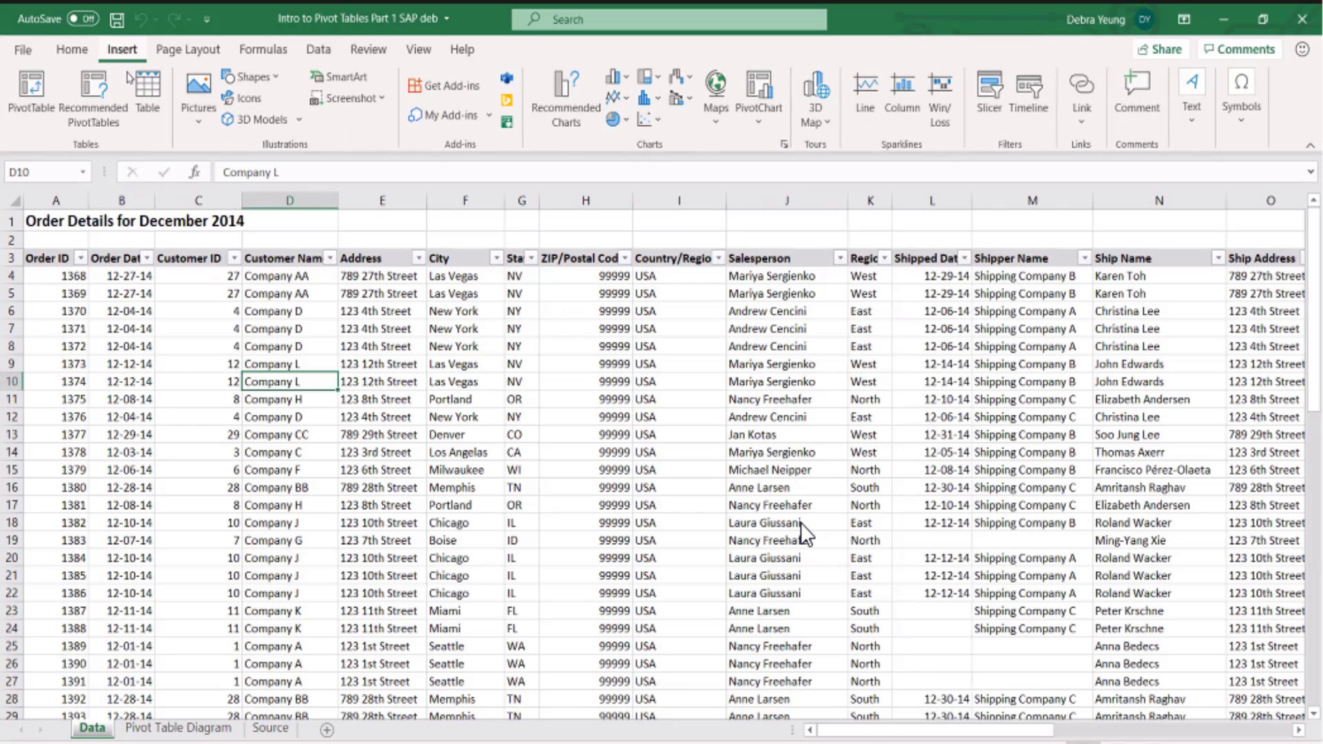
pyautogui.click(43, 97)
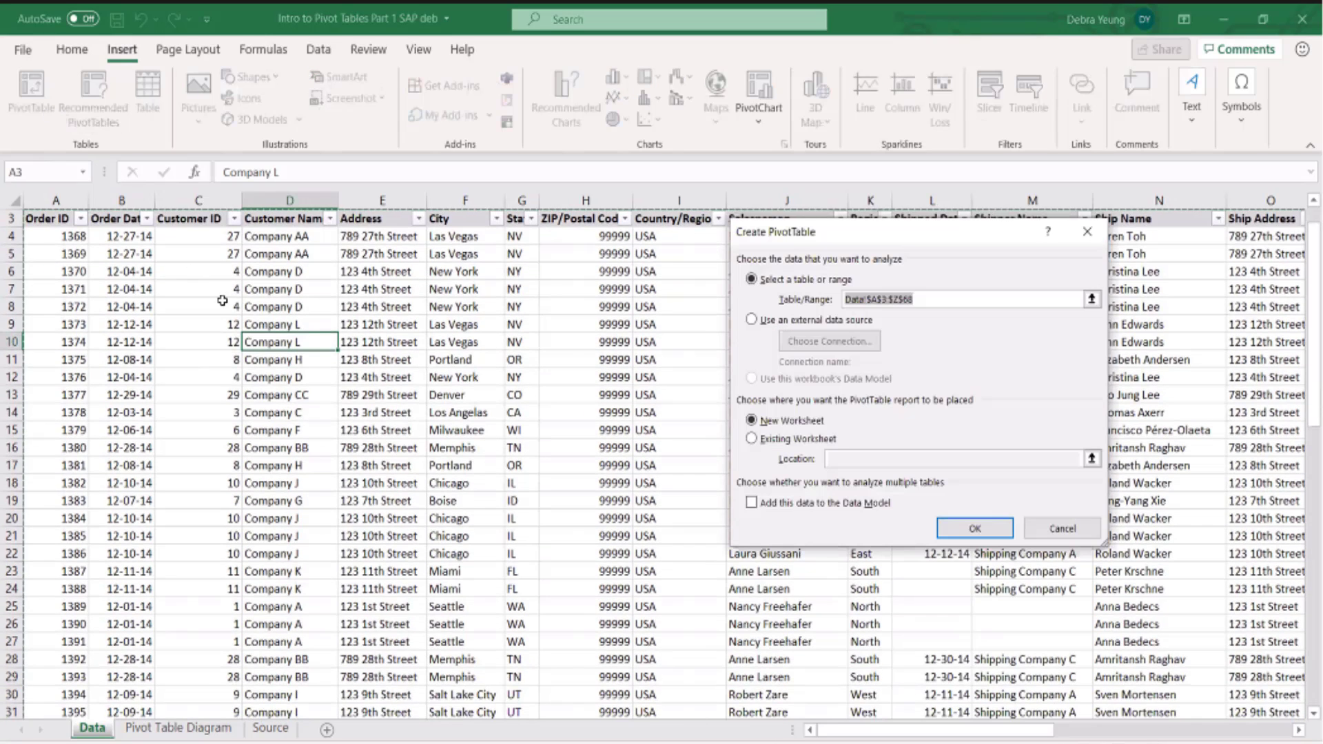
pyautogui.click(943, 530)
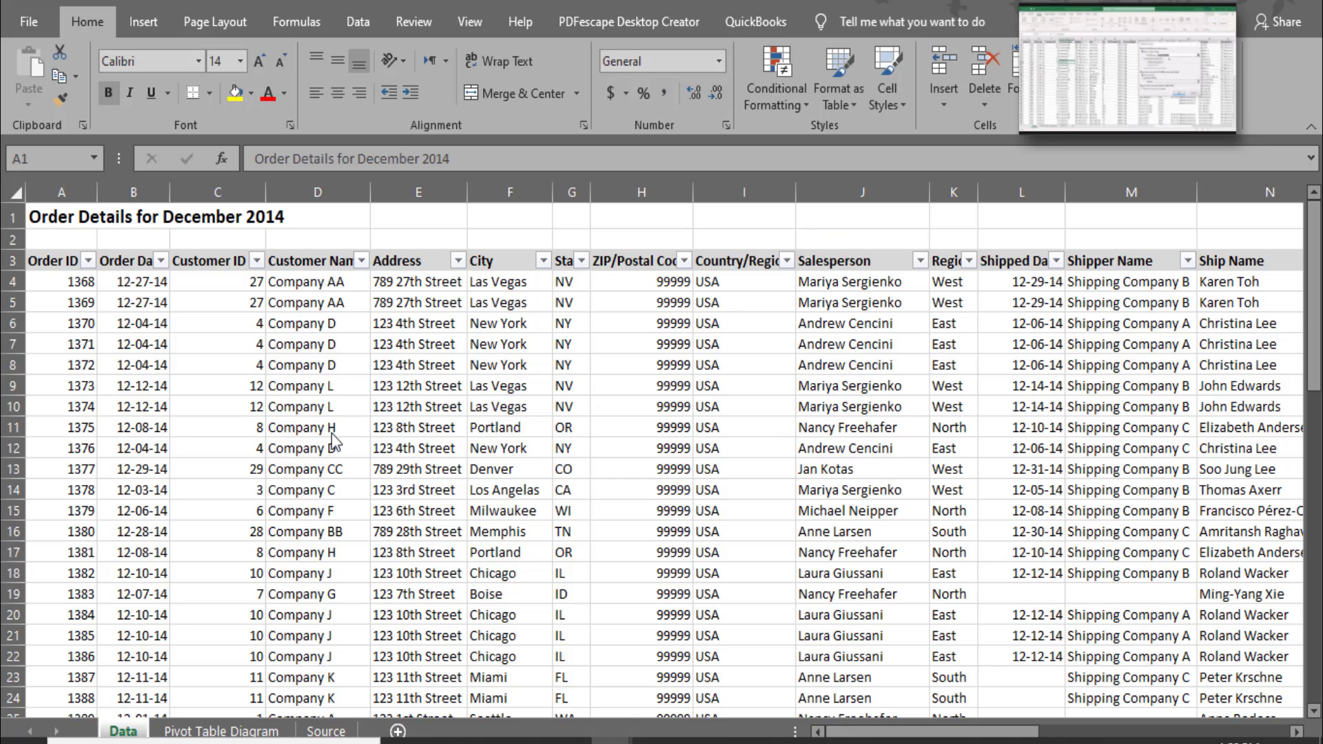
# In the Intro to Pivot Tables Part 1 SAP workbook, create a PivotTable on a new worksheet from Data!$A$3:$Z$68.
pyautogui.click(308, 428)
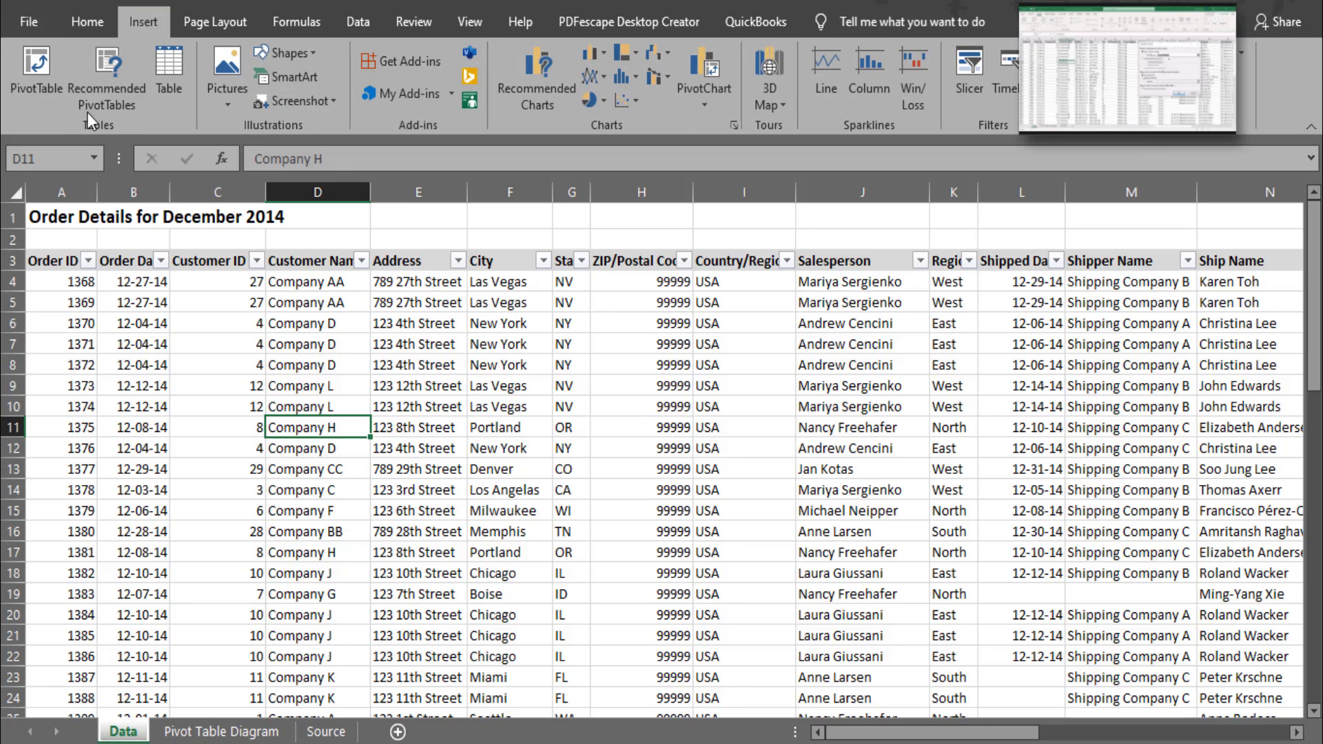
pyautogui.click(27, 68)
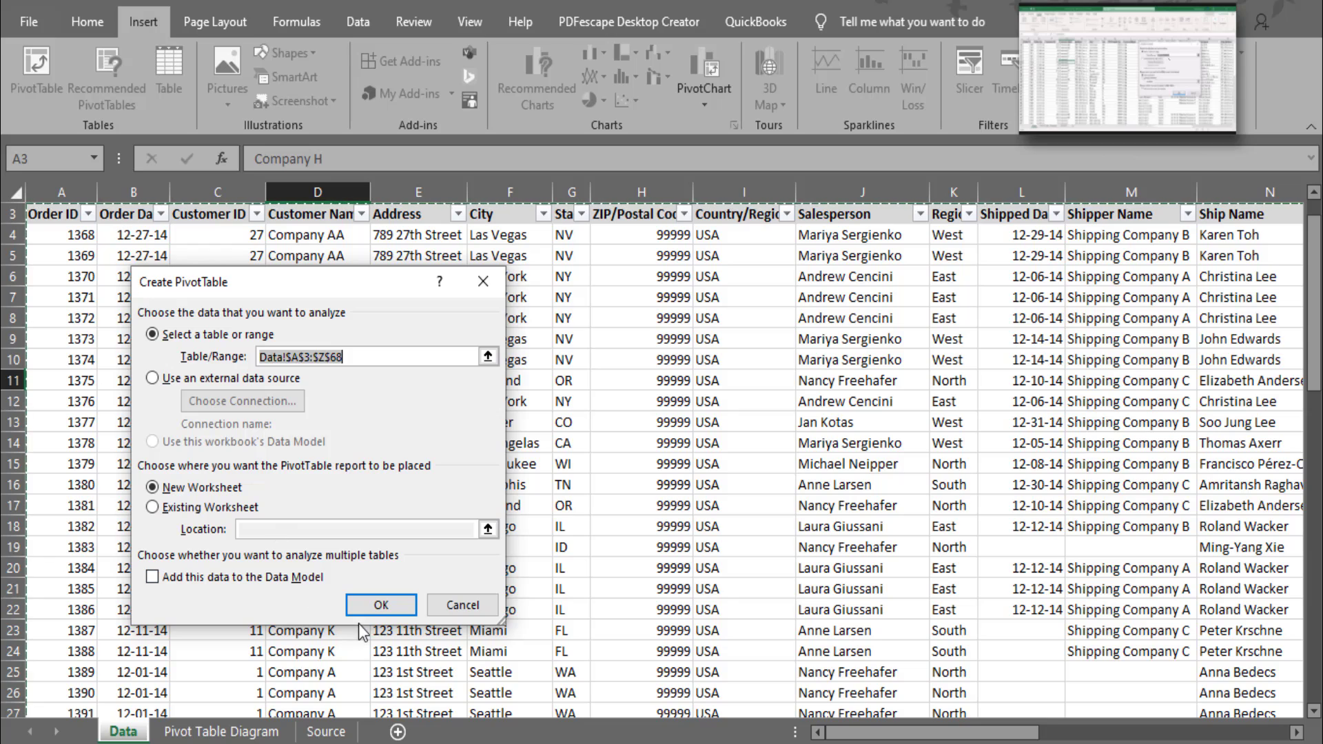
pyautogui.click(382, 605)
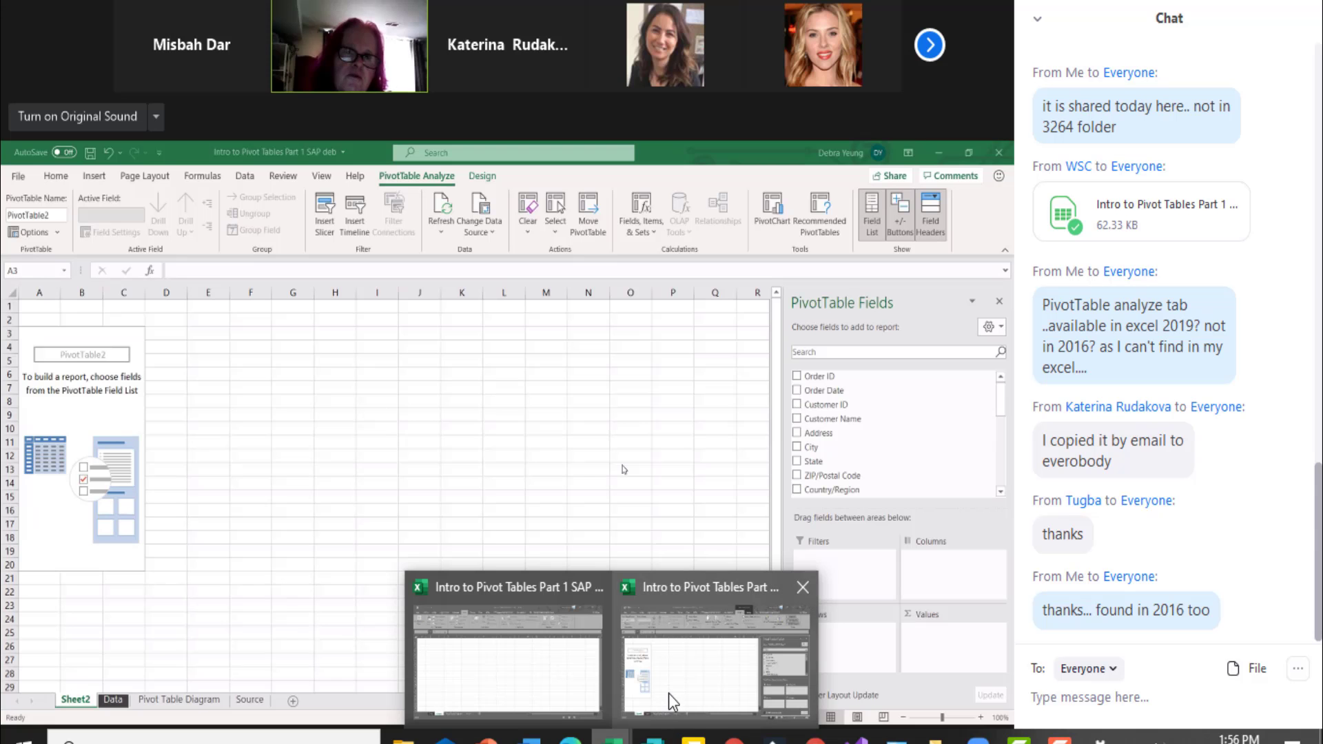
# Close the extra workbook window that contains no pivot table, discarding its changes.
pyautogui.click(669, 694)
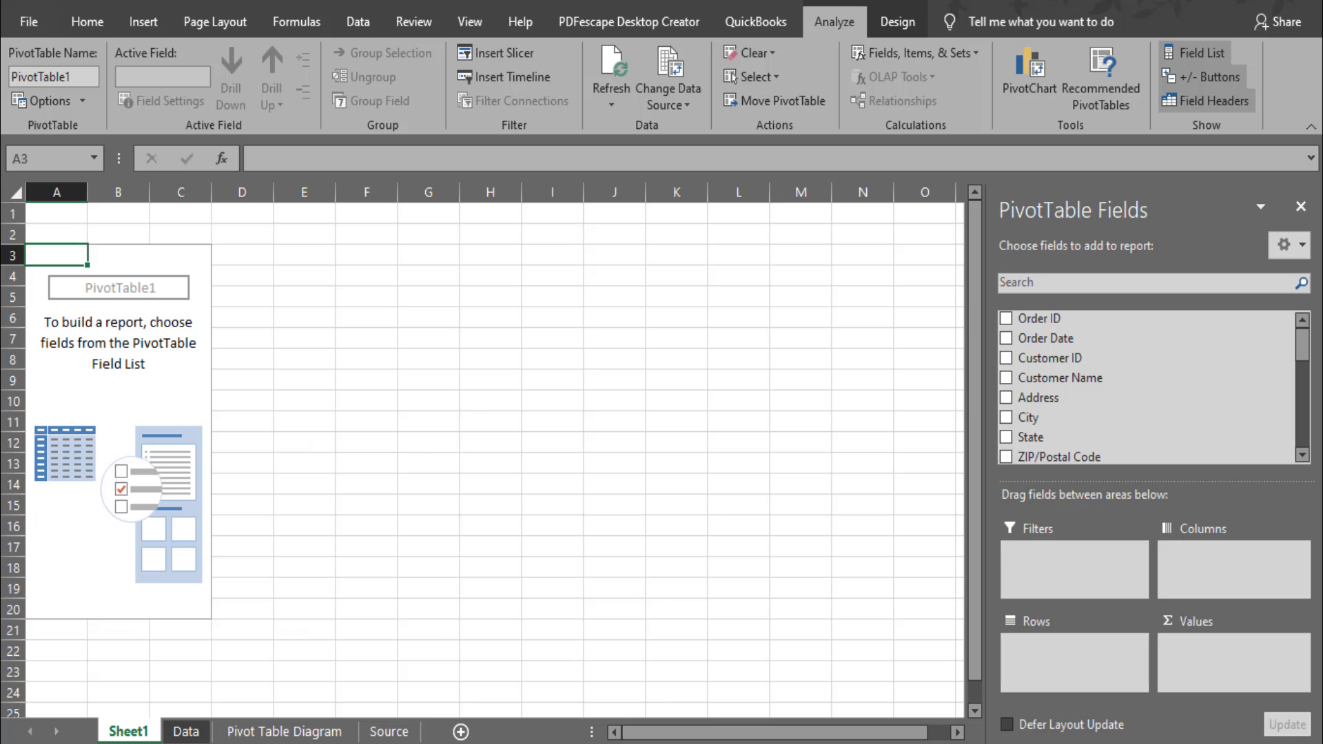
pyautogui.moveTo(611, 736)
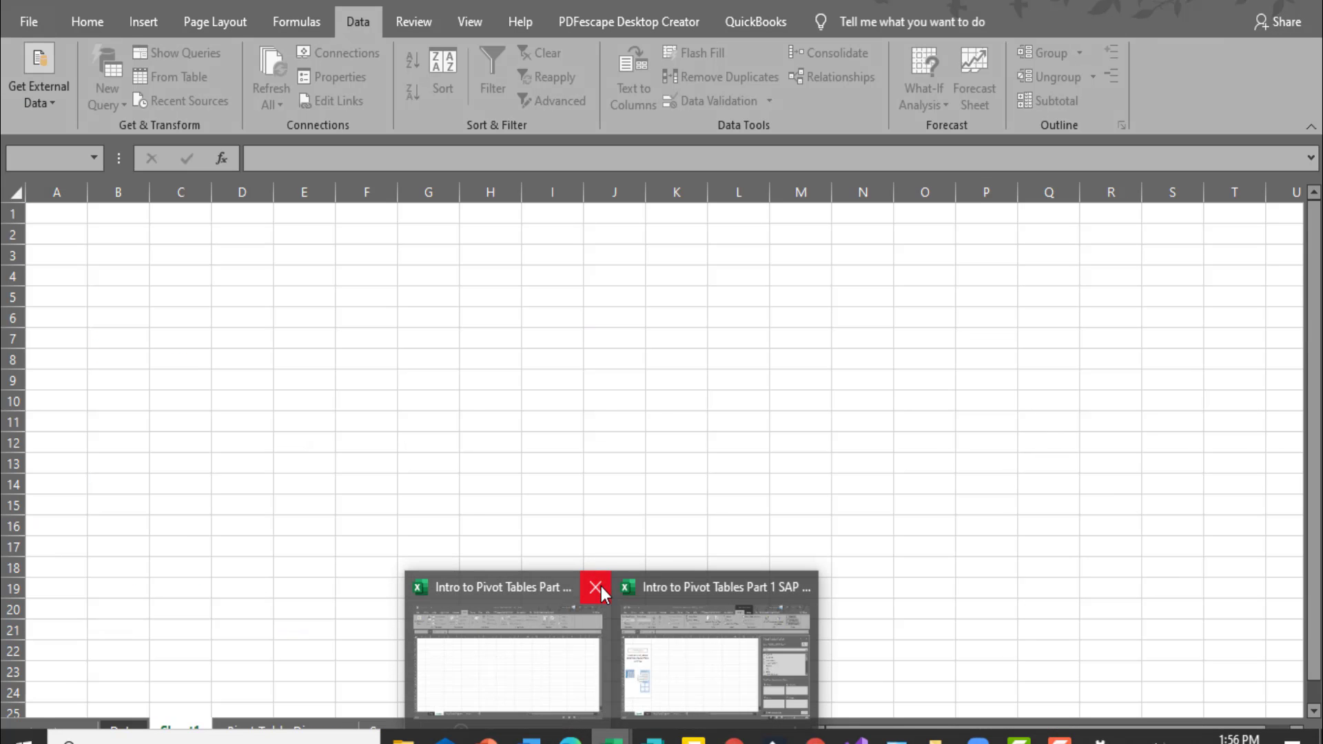
pyautogui.click(597, 588)
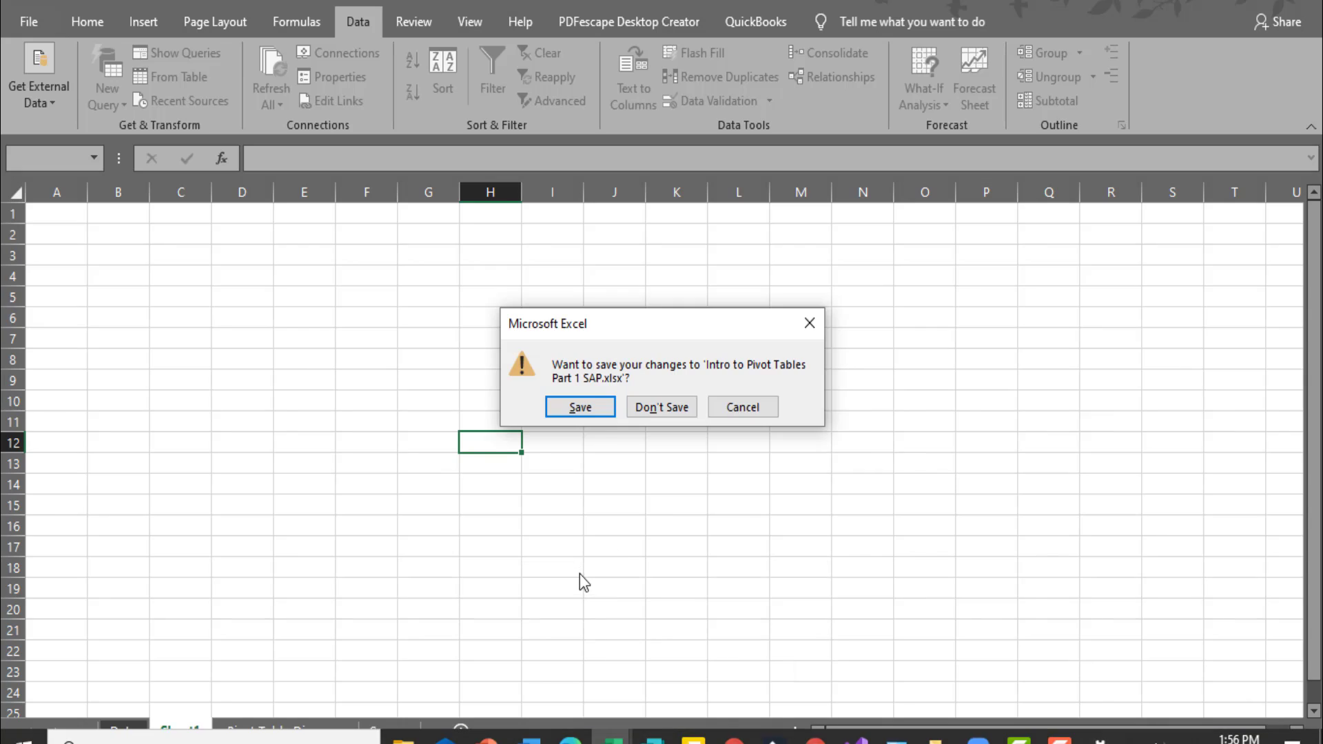
pyautogui.click(648, 408)
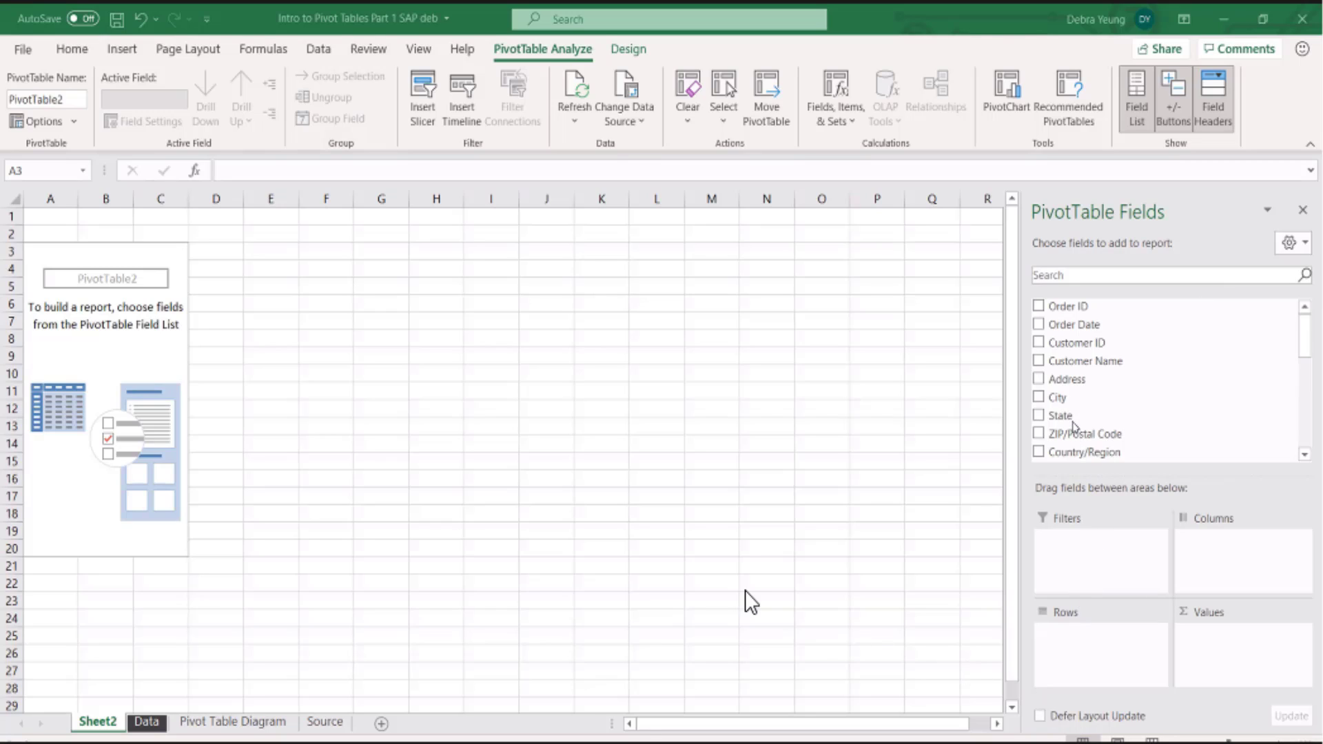
# Review the available pivot table fields on Sheet2 and add Revenue to the Values area.
pyautogui.scroll(-3, 1054, 415)
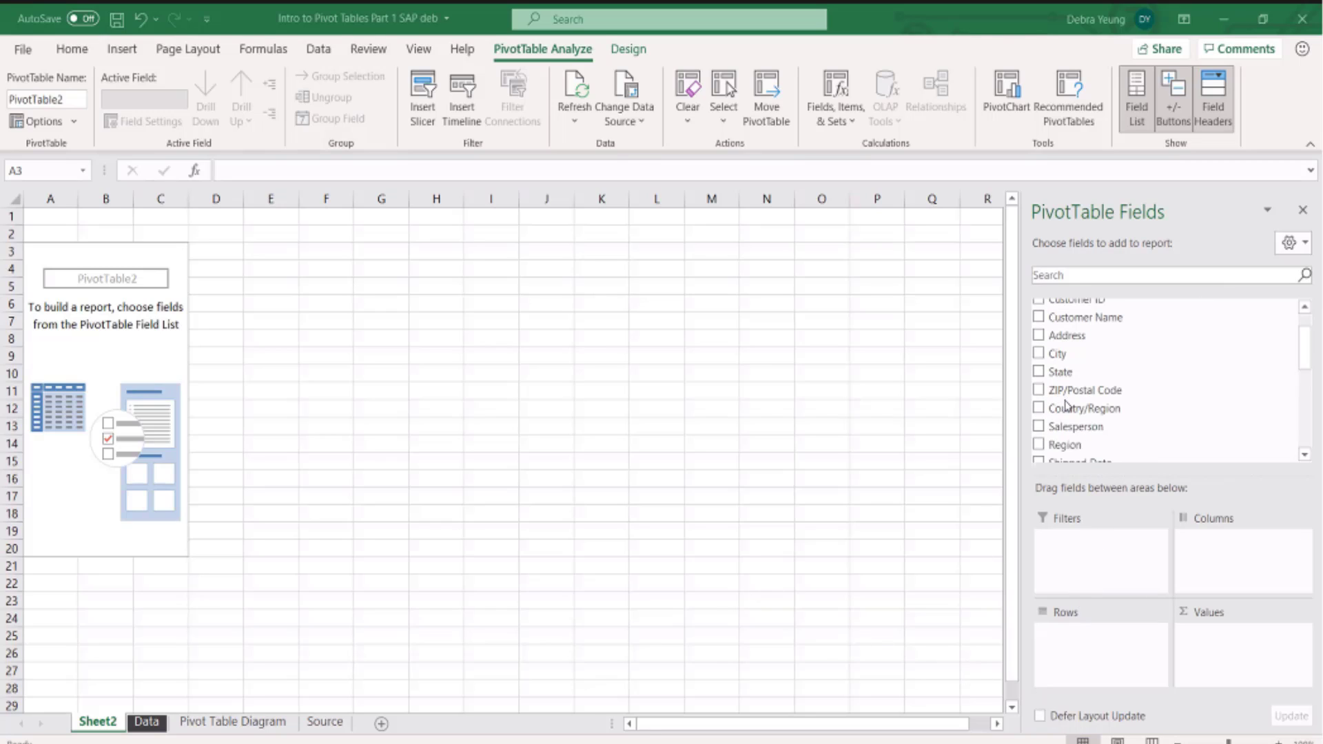
pyautogui.scroll(-2, 1050, 428)
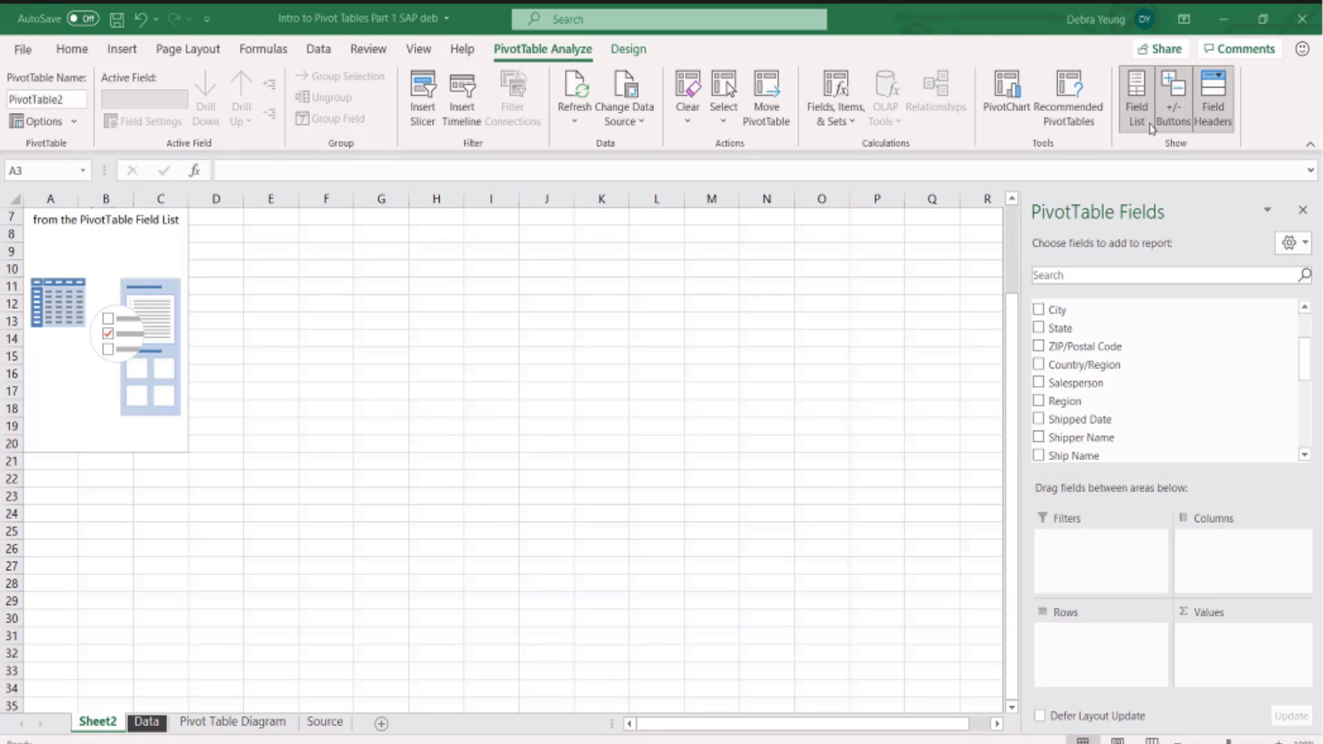
pyautogui.scroll(3, 1085, 325)
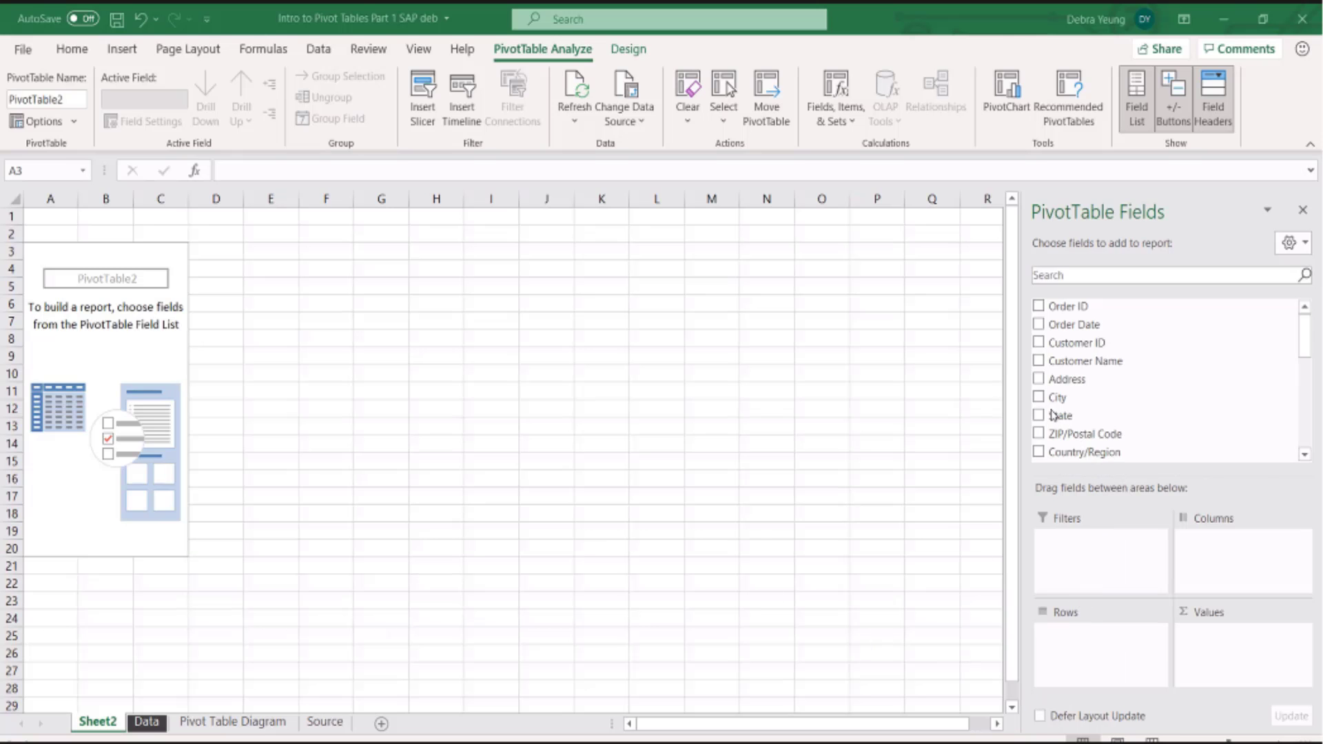
pyautogui.scroll(-2, 1052, 412)
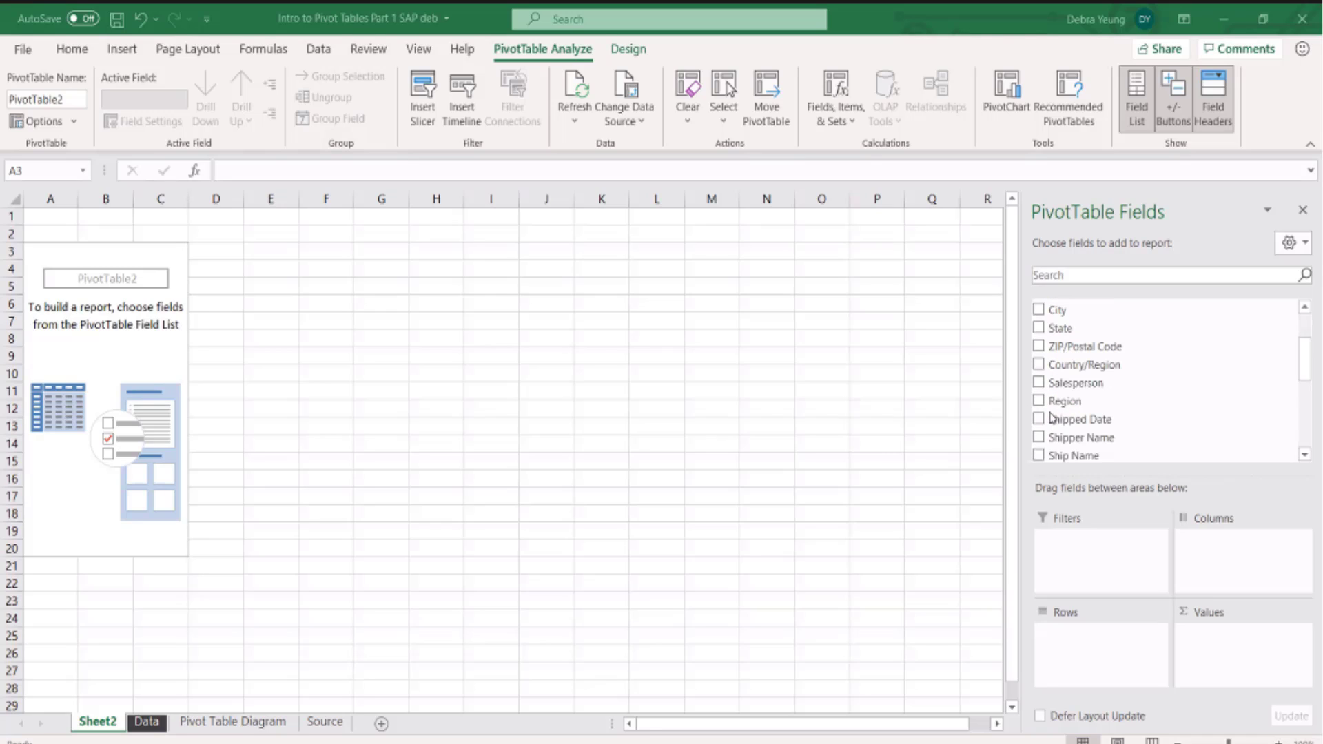
pyautogui.scroll(-1, 1027, 438)
pyautogui.scroll(-1, 1027, 438)
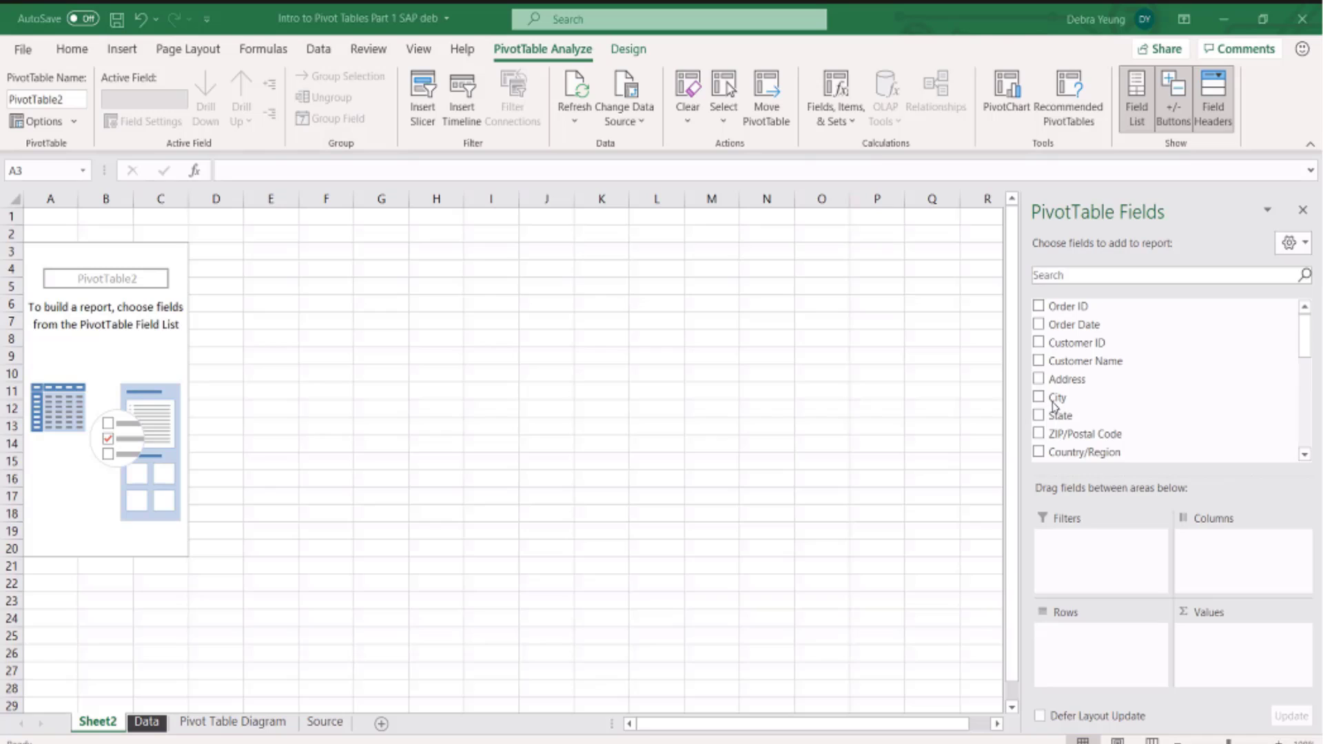
pyautogui.scroll(-2, 1051, 414)
pyautogui.scroll(-1, 1028, 438)
pyautogui.scroll(-1, 1027, 438)
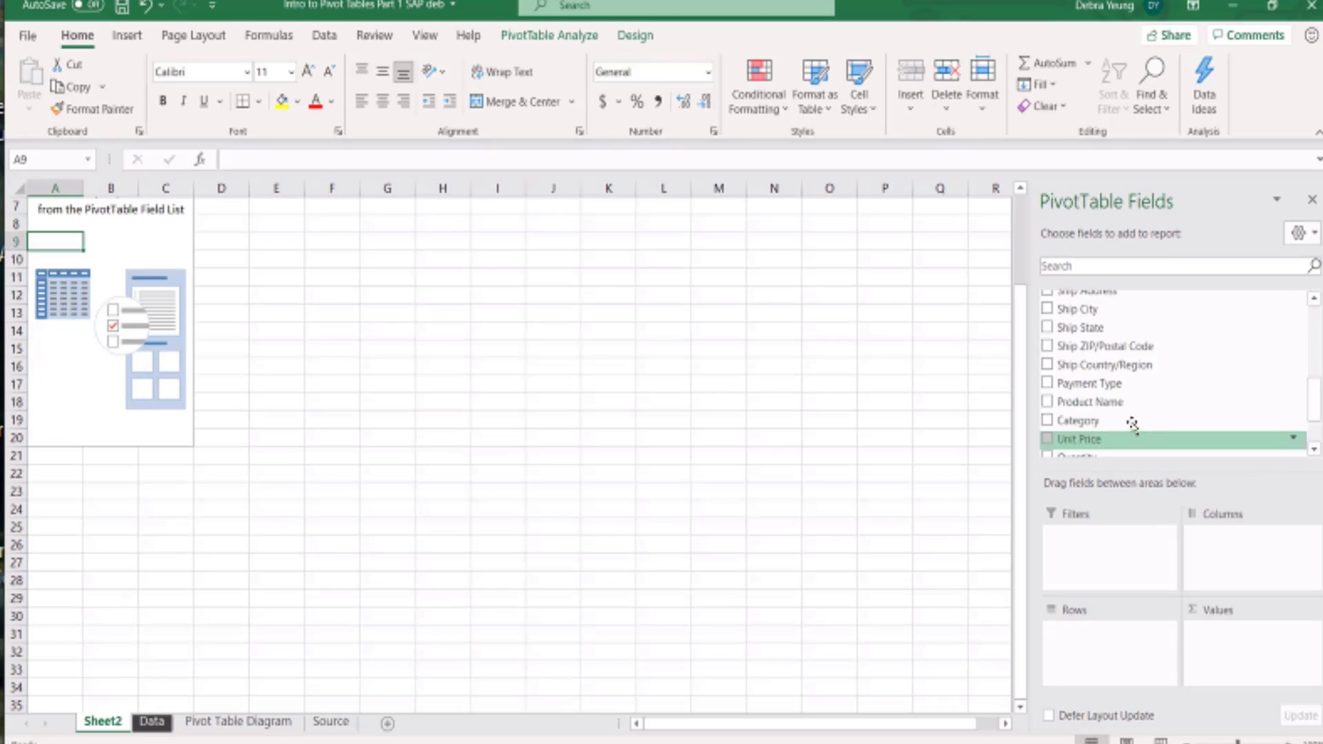
pyautogui.scroll(-1, 1061, 413)
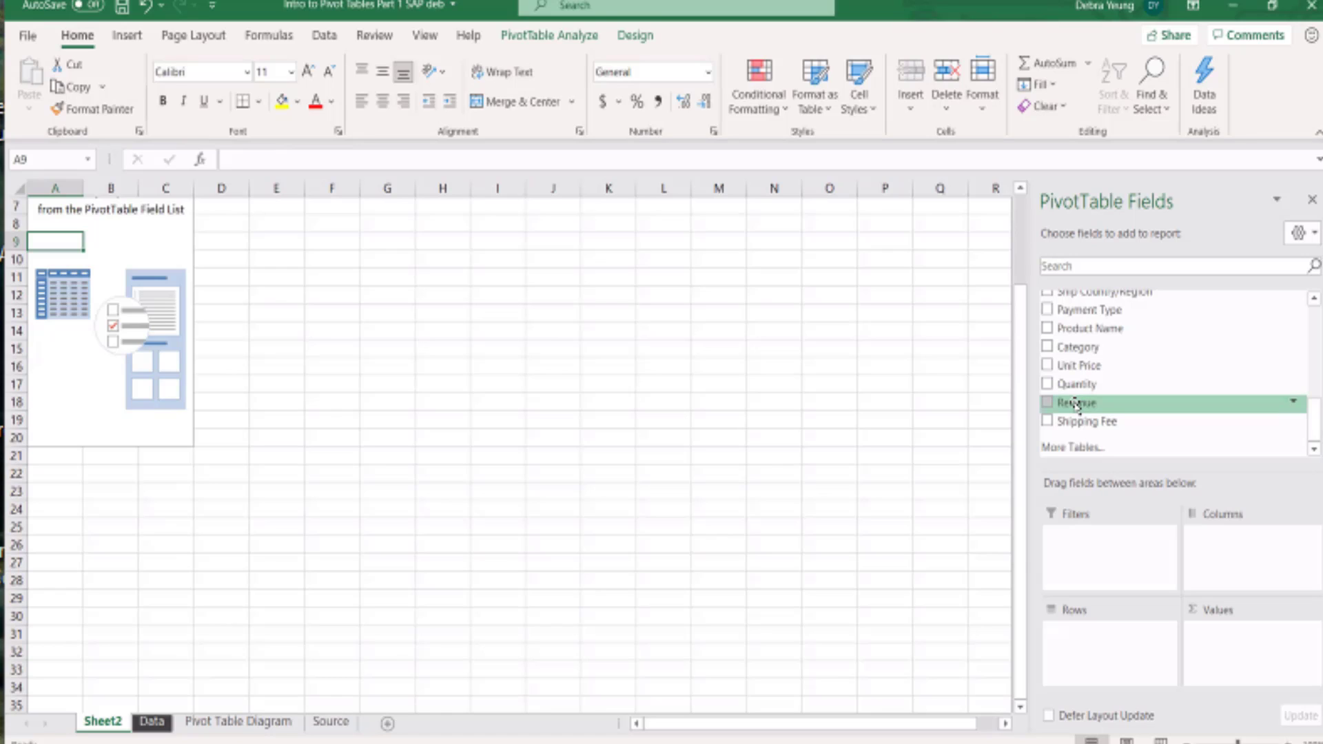
pyautogui.moveTo(1077, 405); pyautogui.dragTo(1253, 652)
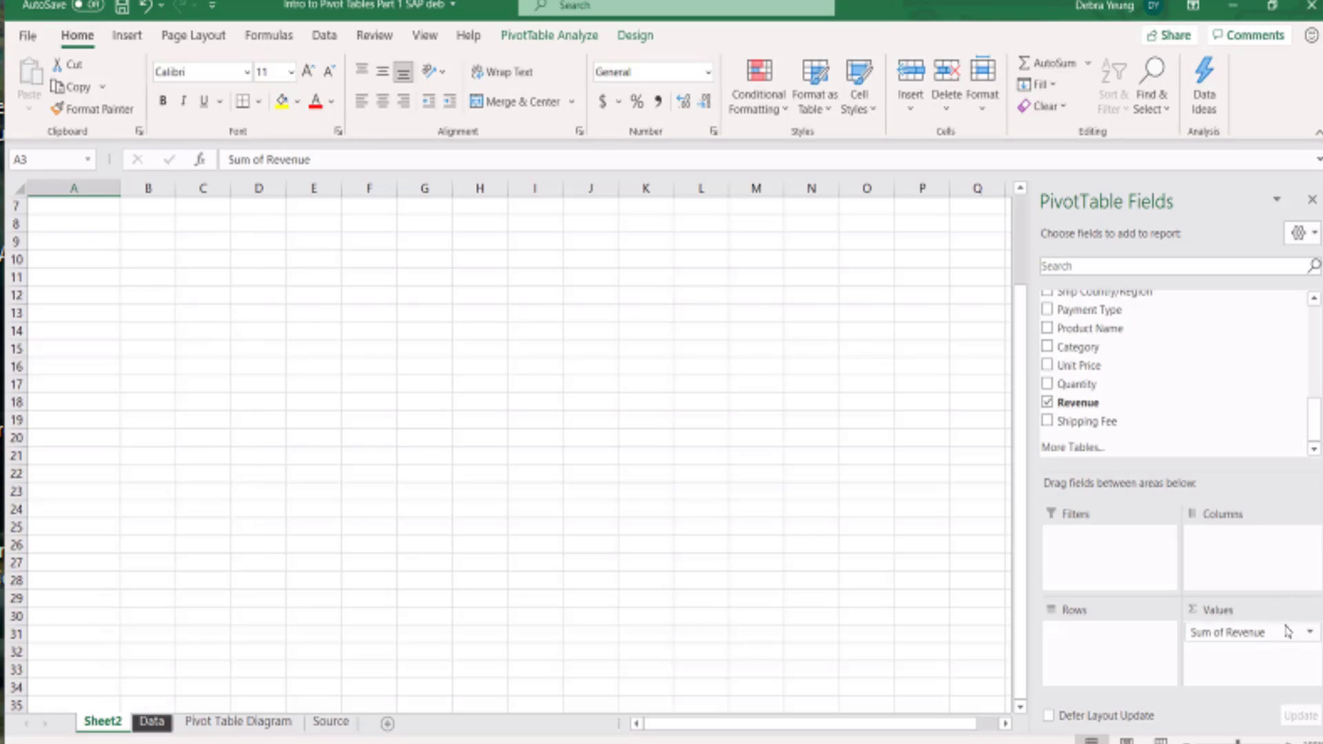
pyautogui.scroll(2, 463, 508)
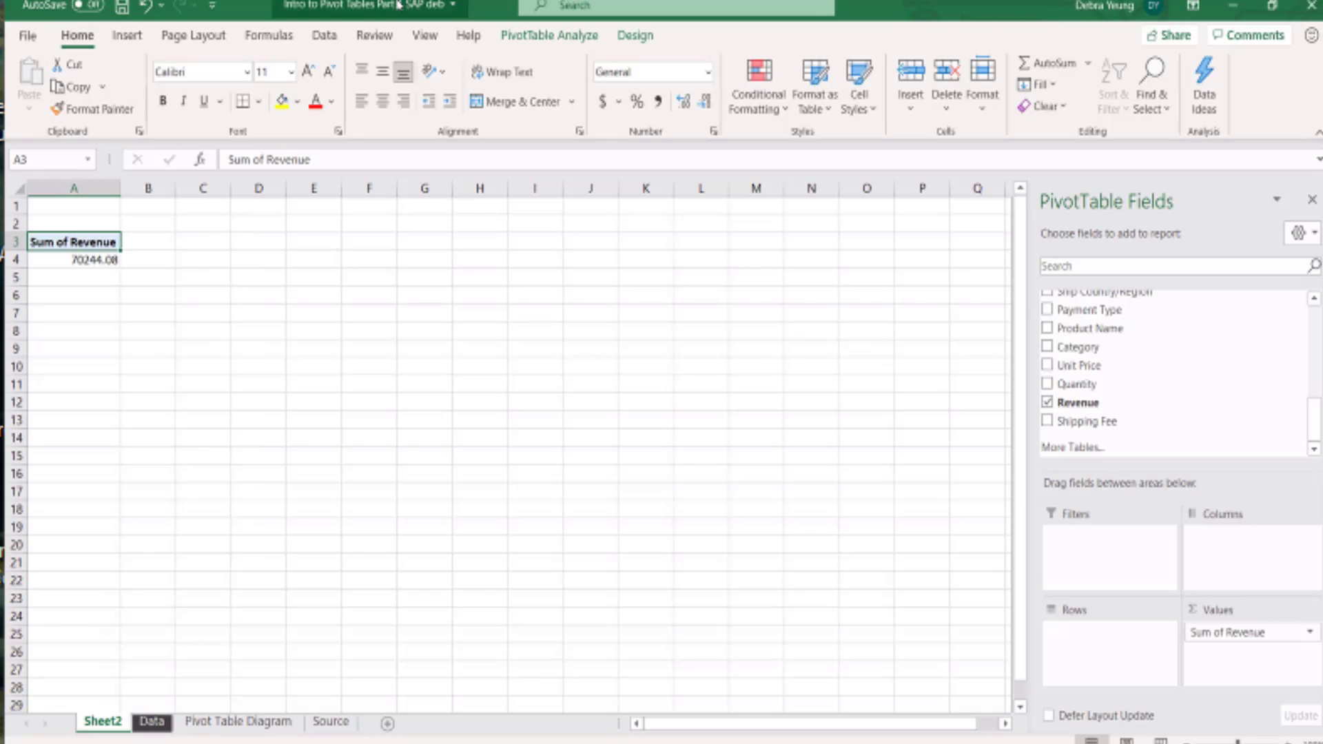
# In the Intro to Pivot Tables Part 1 SAP workbook, add Revenue to the Values area of the pivot table on Sheet1.
pyautogui.scroll(2, 1075, 362)
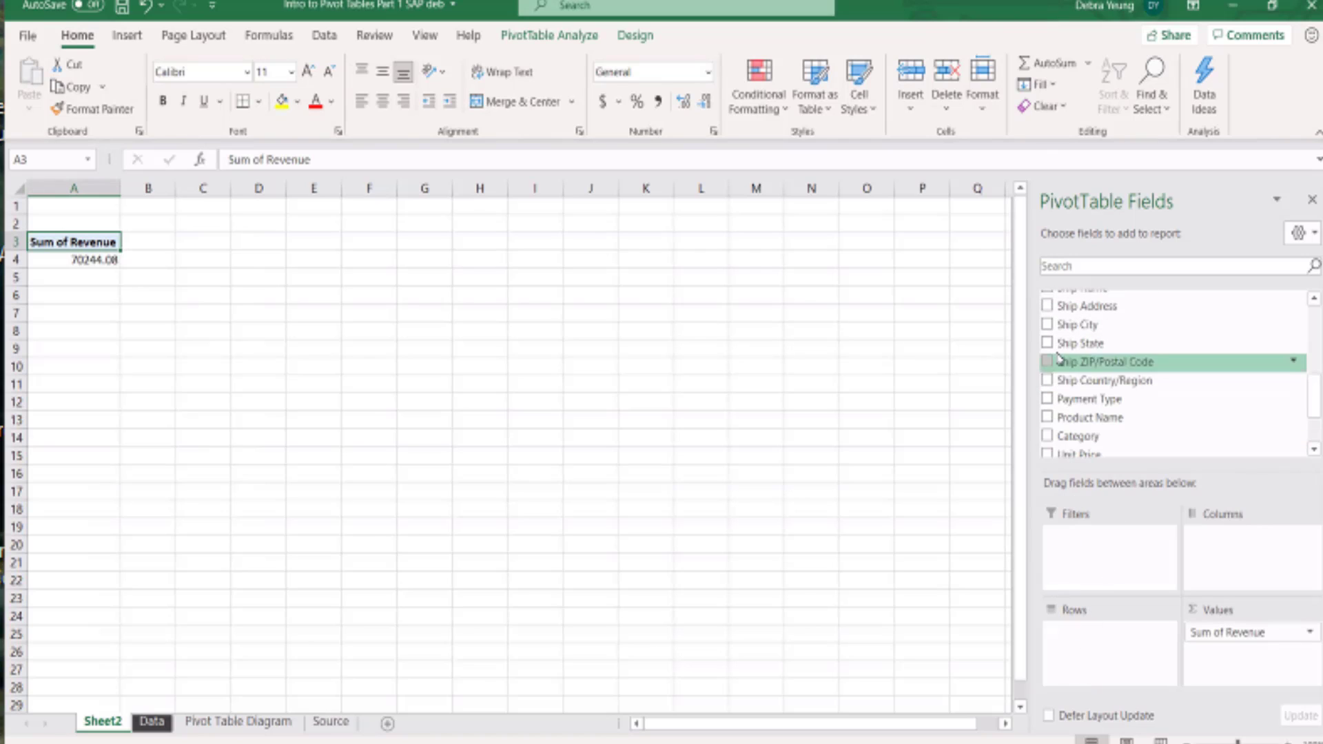
pyautogui.scroll(2, 1059, 350)
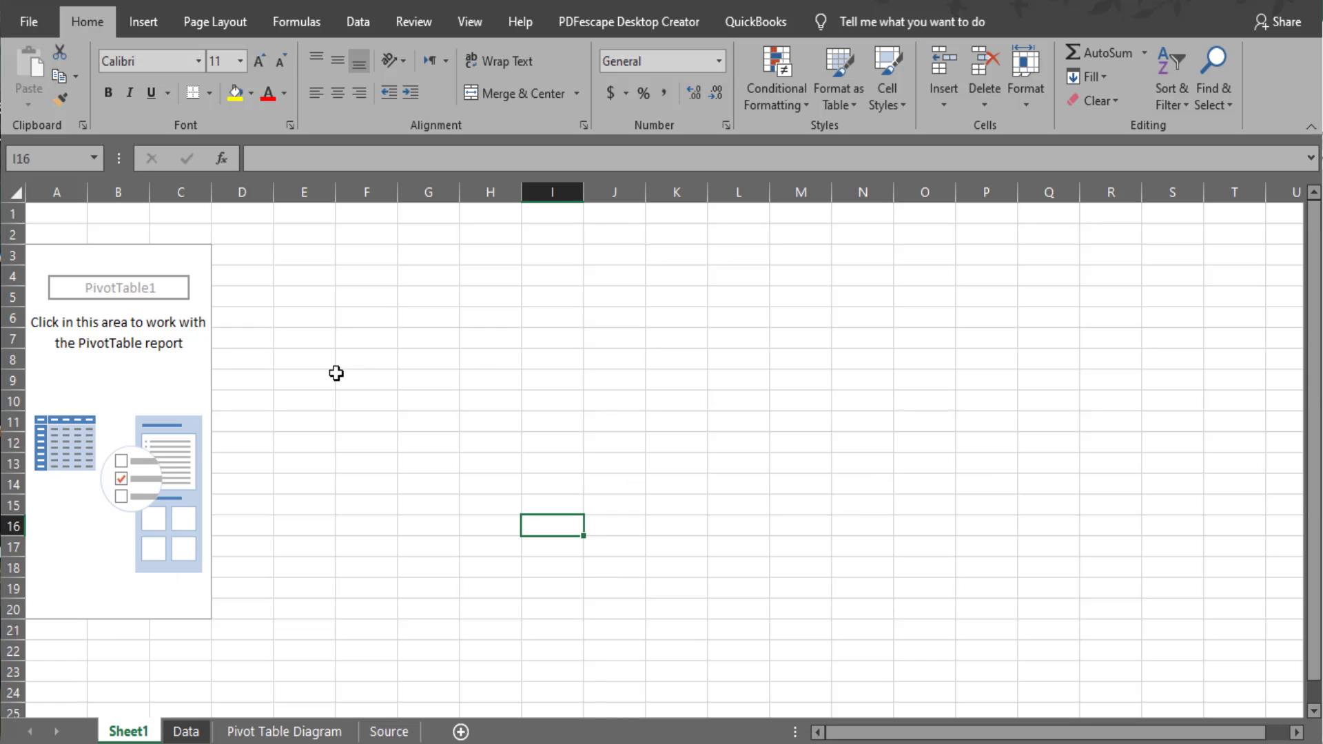
pyautogui.click(202, 369)
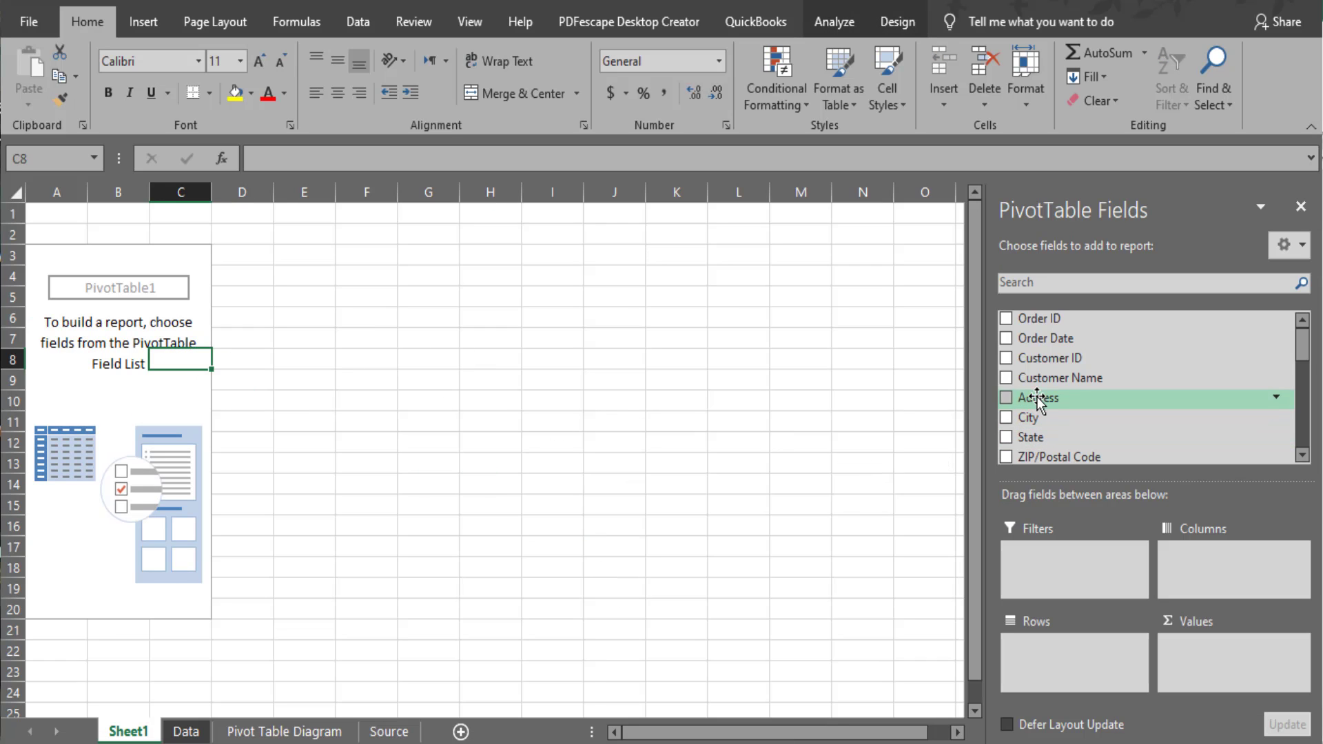
pyautogui.scroll(-6, 1130, 421)
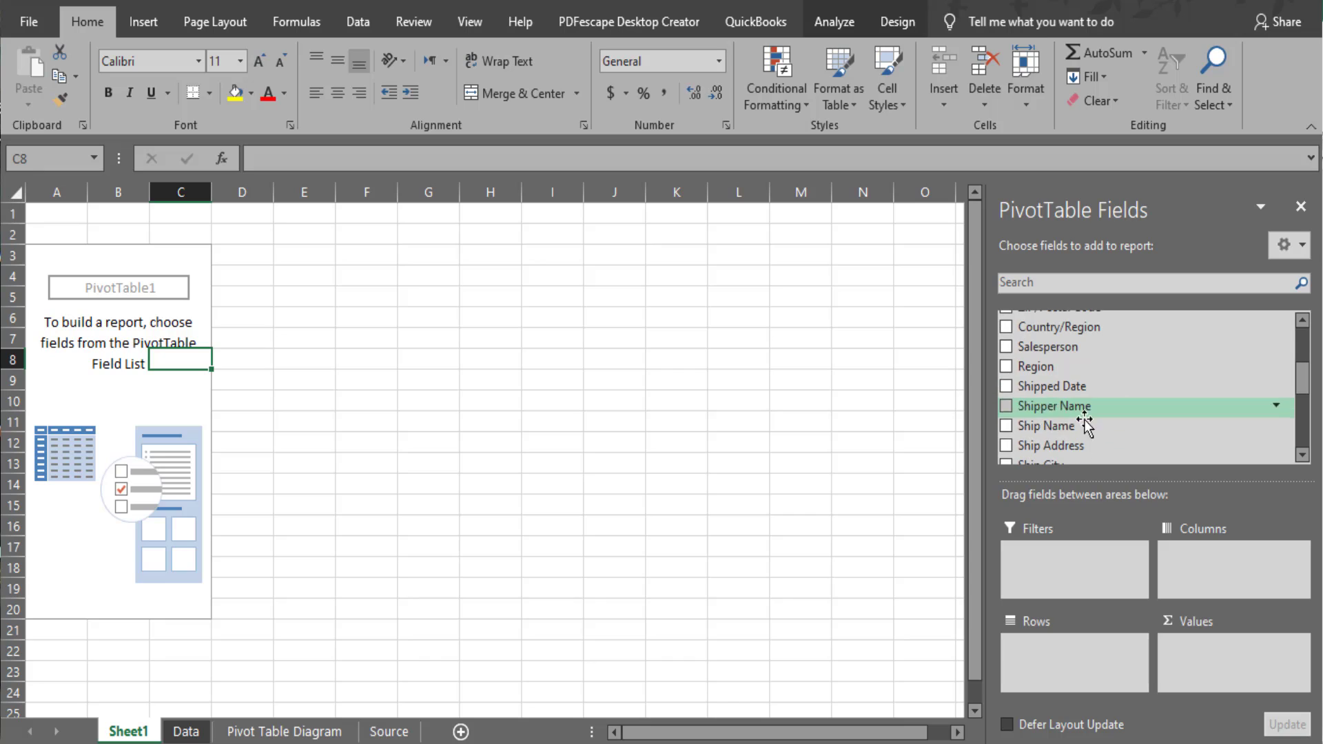
pyautogui.scroll(-1, 1016, 420)
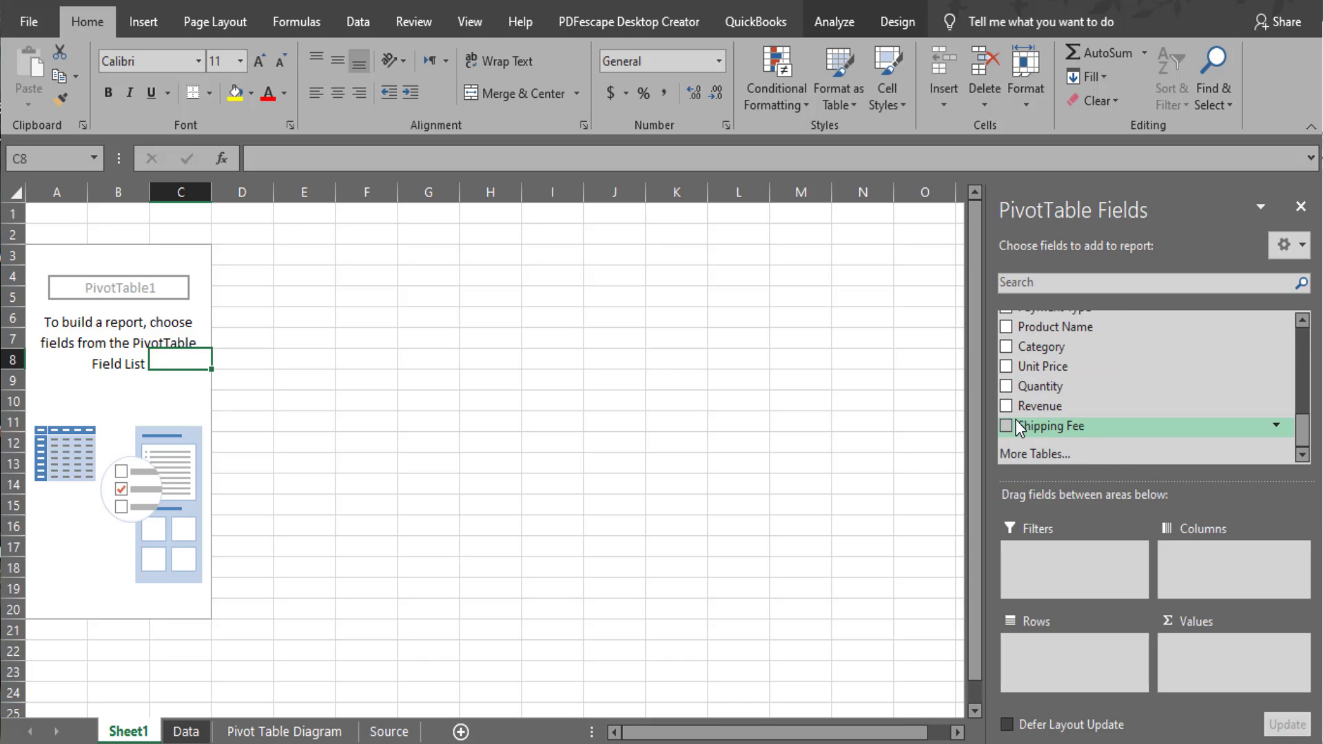
pyautogui.moveTo(1012, 406); pyautogui.dragTo(1207, 648)
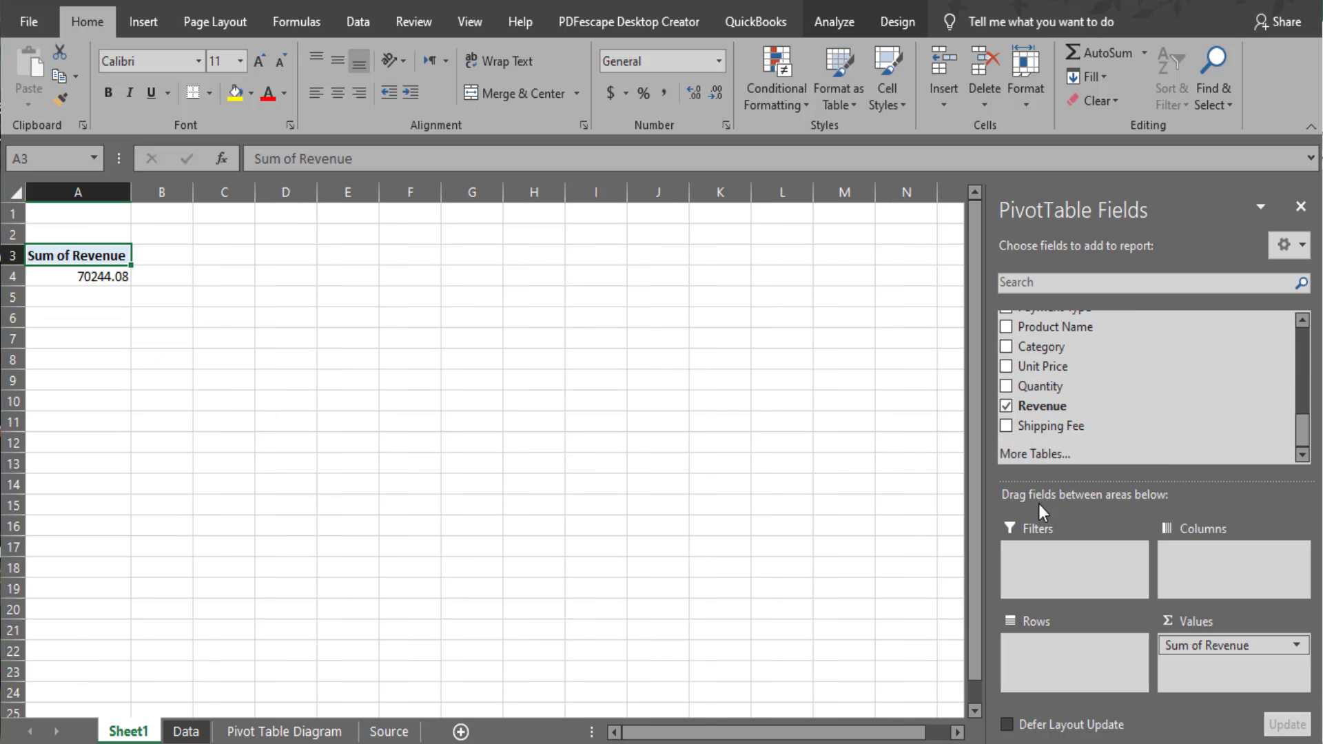
# Add the Salesperson field to the Rows area of the Sheet1 pivot table.
pyautogui.scroll(3, 1066, 406)
pyautogui.scroll(4, 1066, 407)
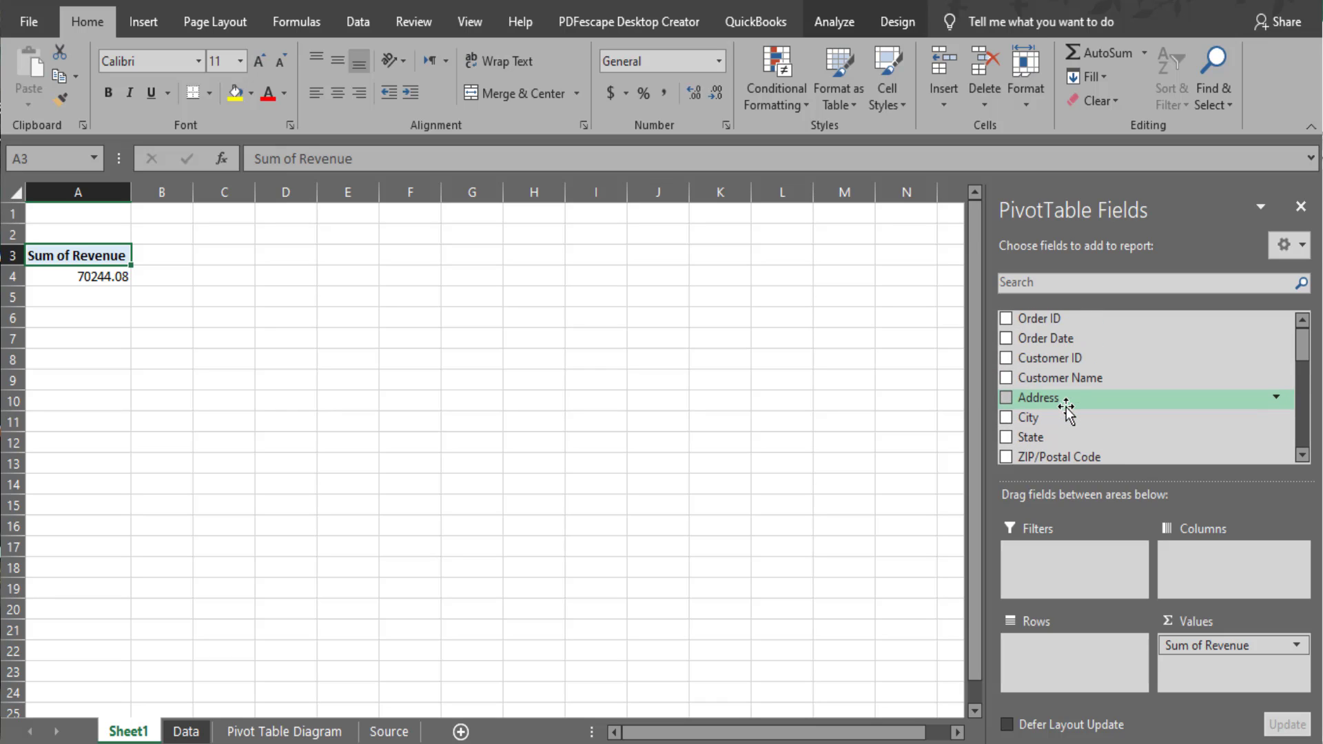
pyautogui.scroll(-2, 1066, 407)
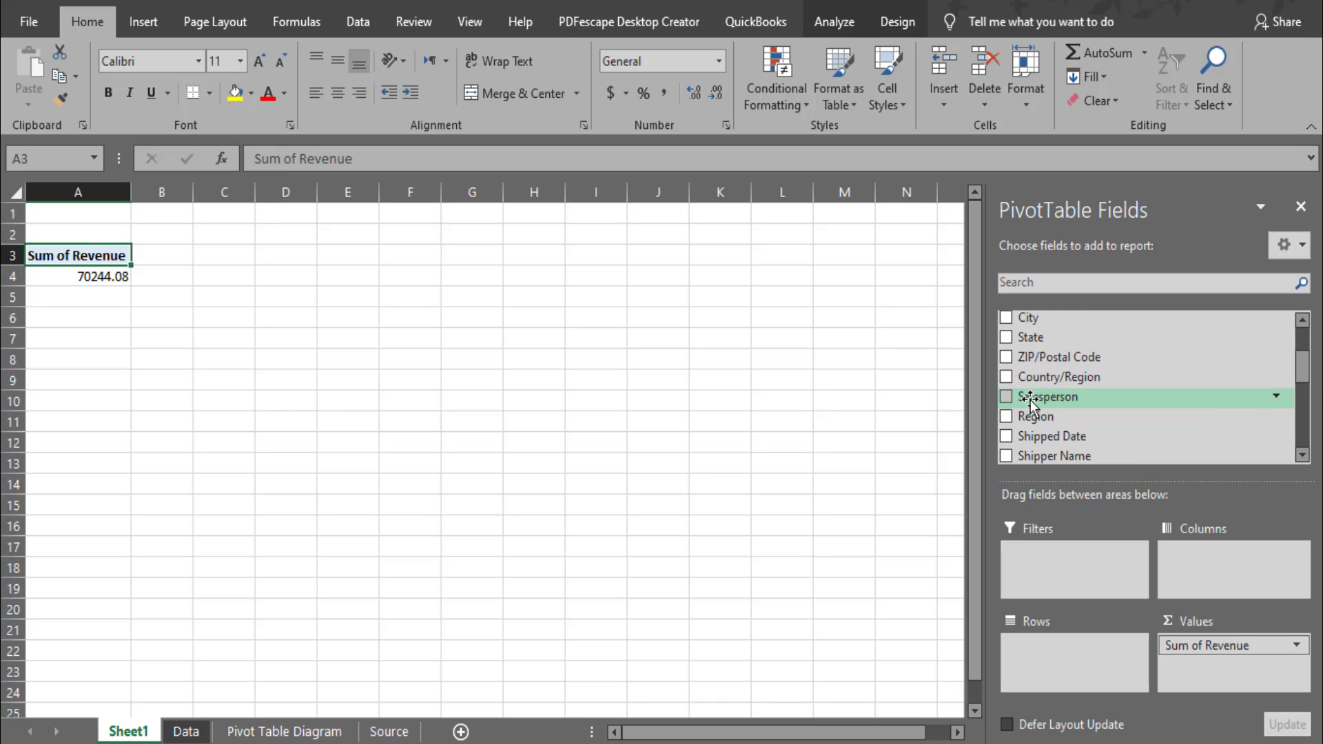
pyautogui.click(1007, 398)
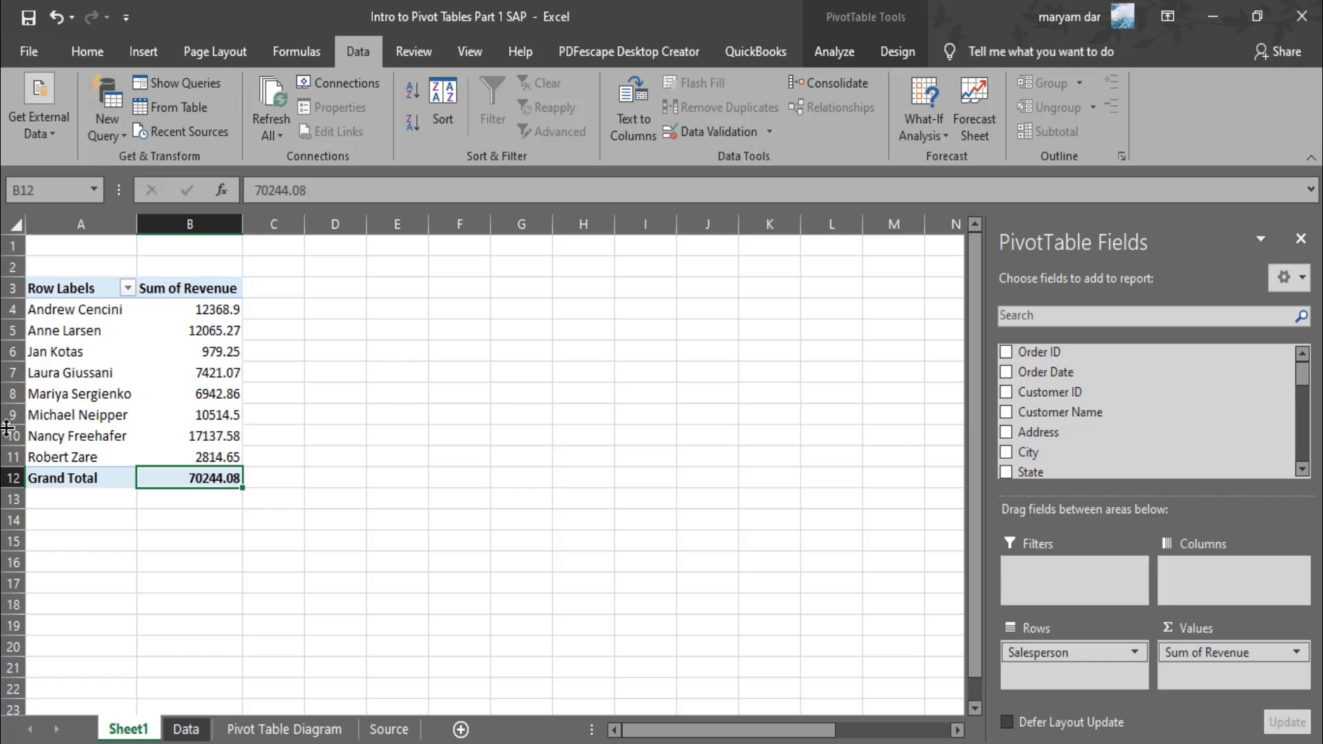
# Sort the salespeople by Sum of Revenue from largest to smallest and select the revenue values in B4:B11.
pyautogui.click(213, 437)
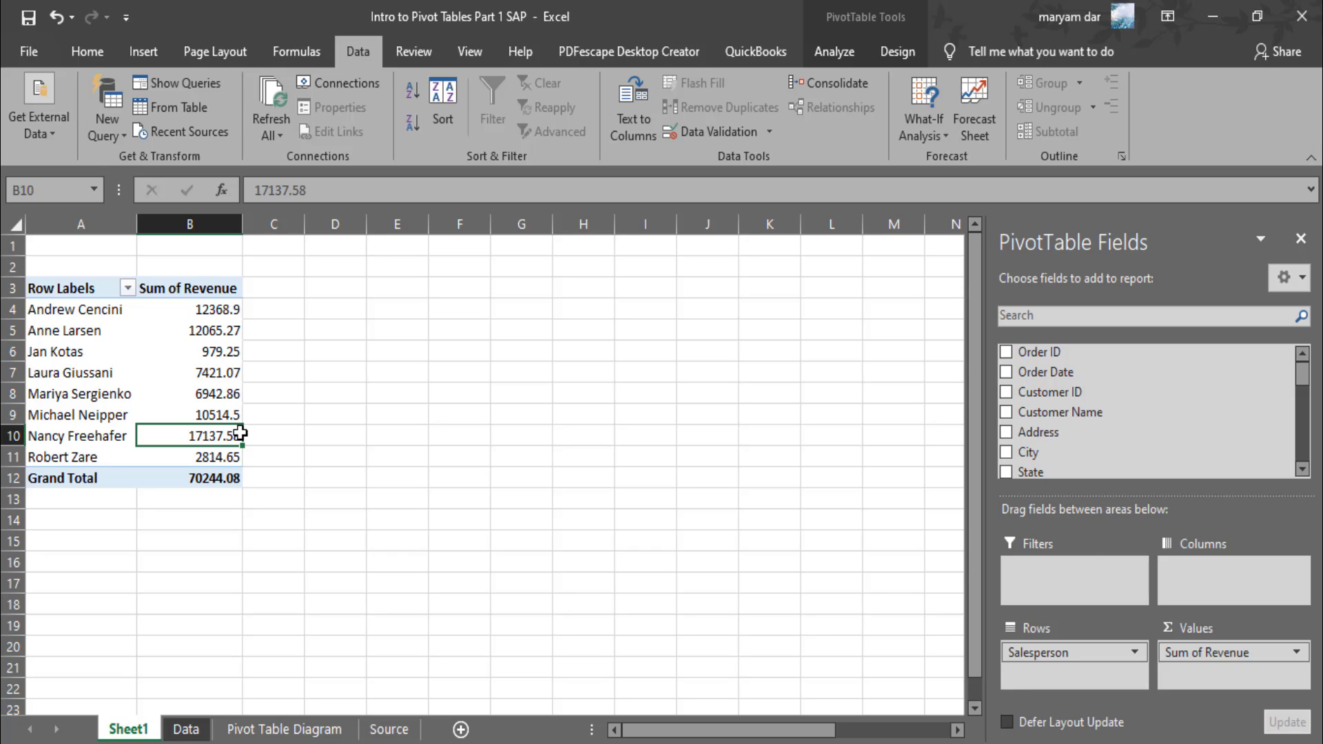
pyautogui.moveTo(231, 436)
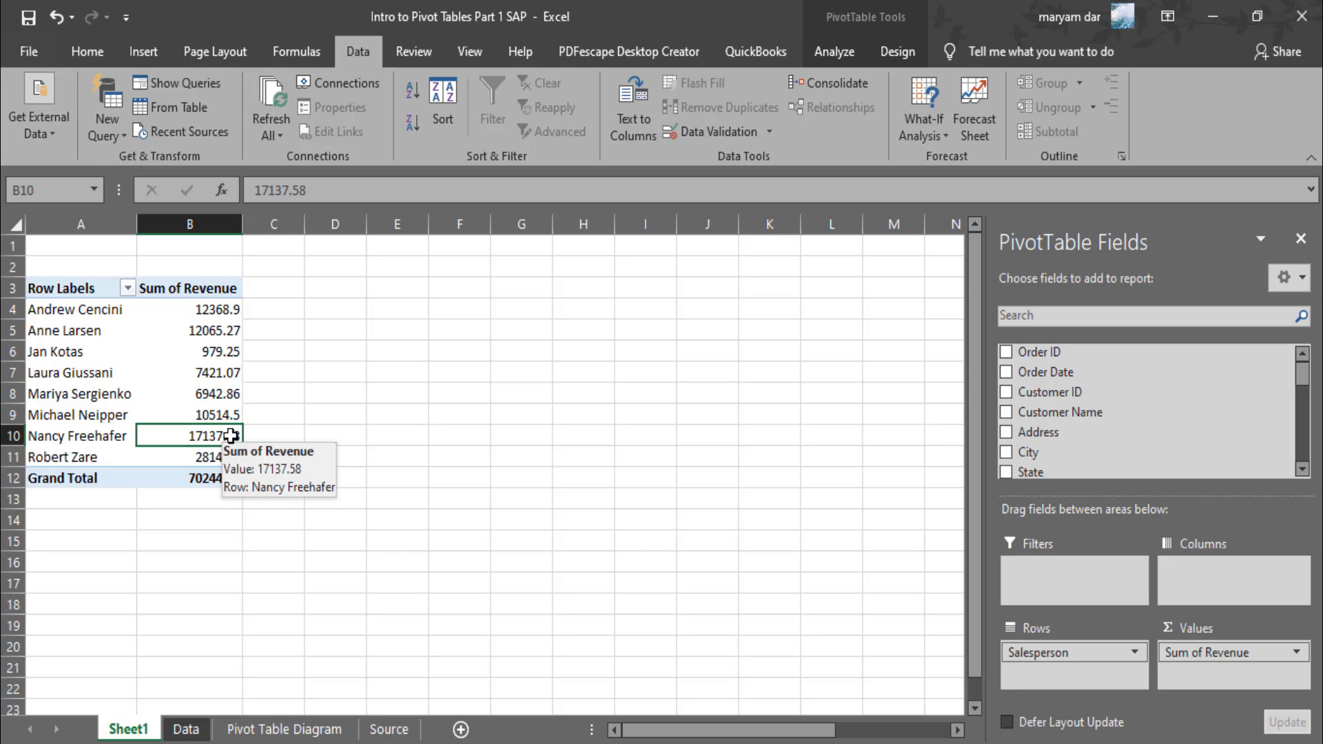
pyautogui.rightClick(231, 436)
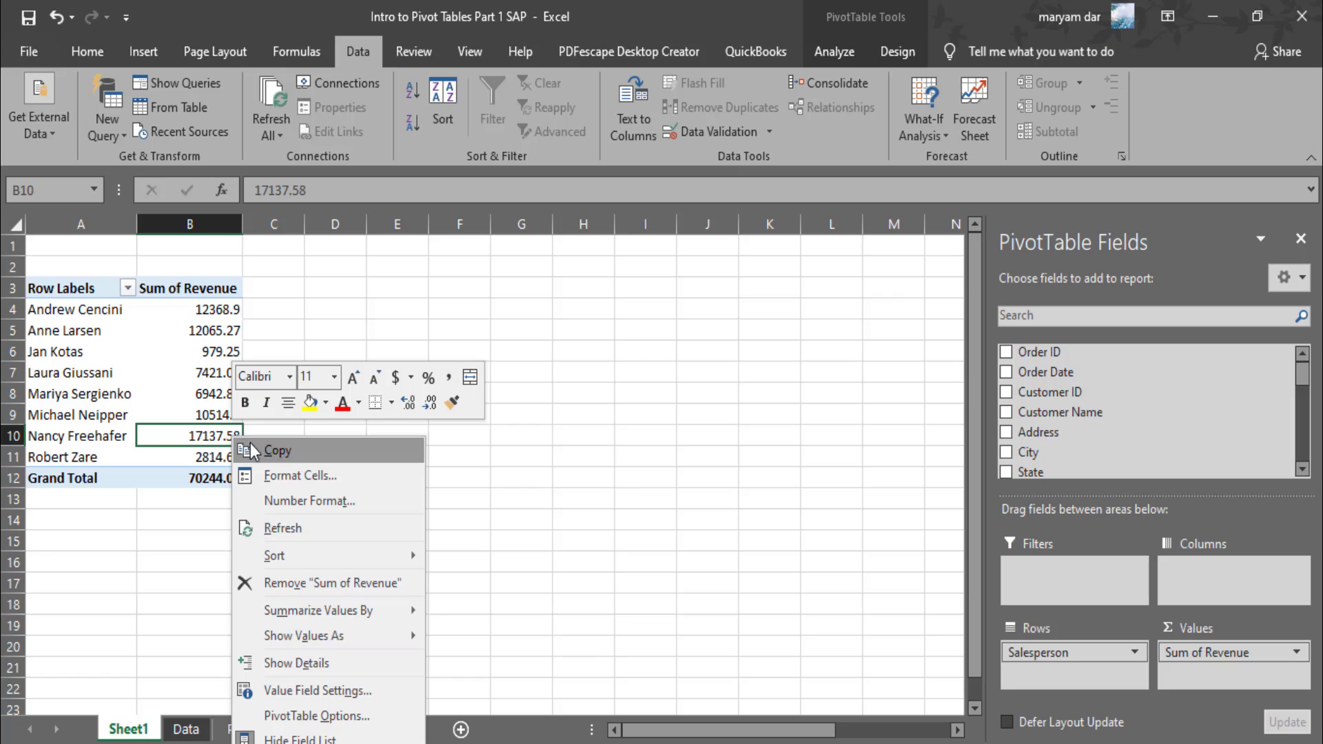
pyautogui.moveTo(339, 560)
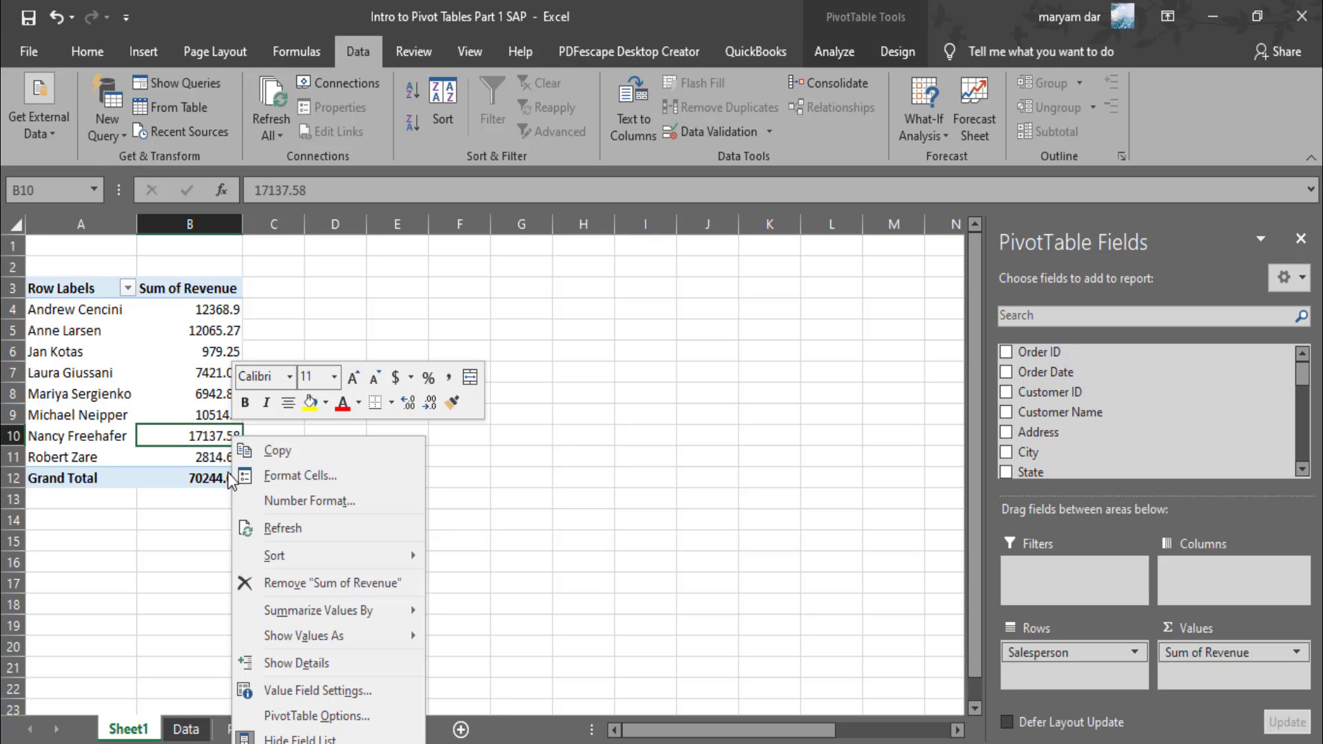
pyautogui.moveTo(274, 561)
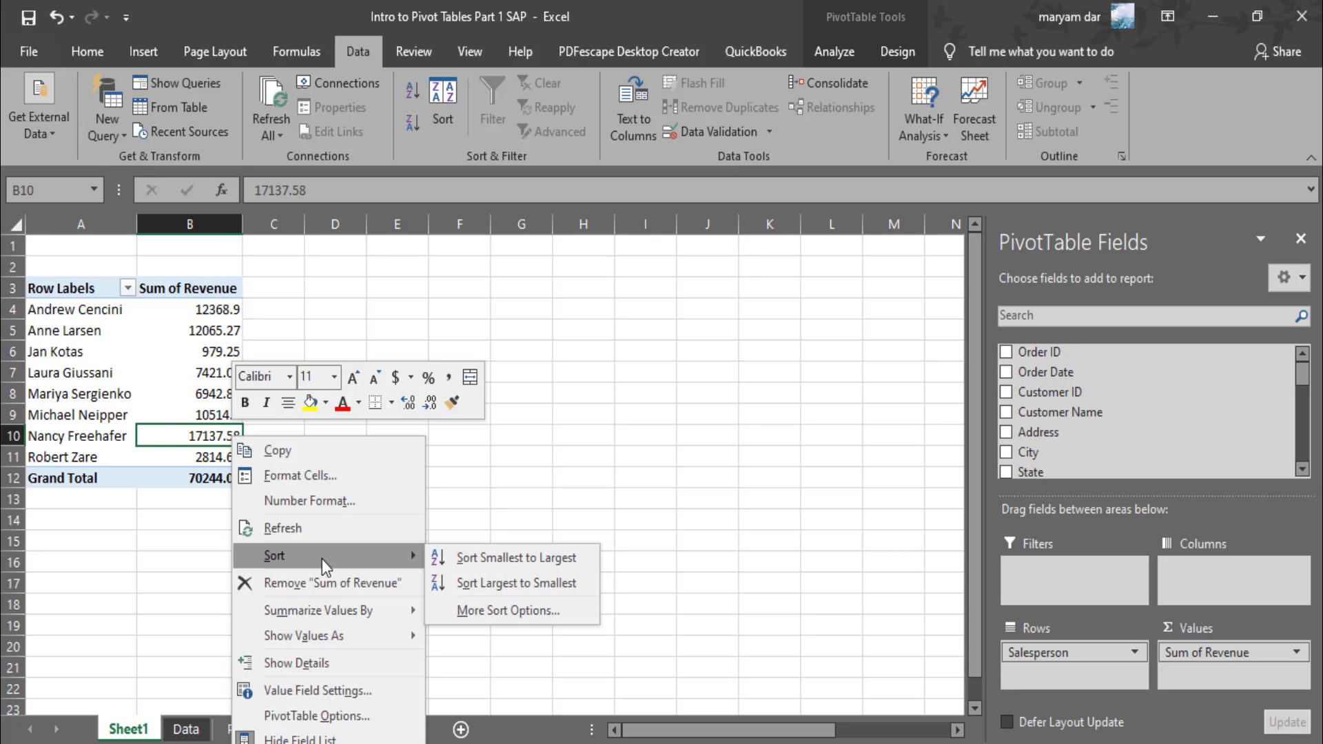
pyautogui.click(463, 586)
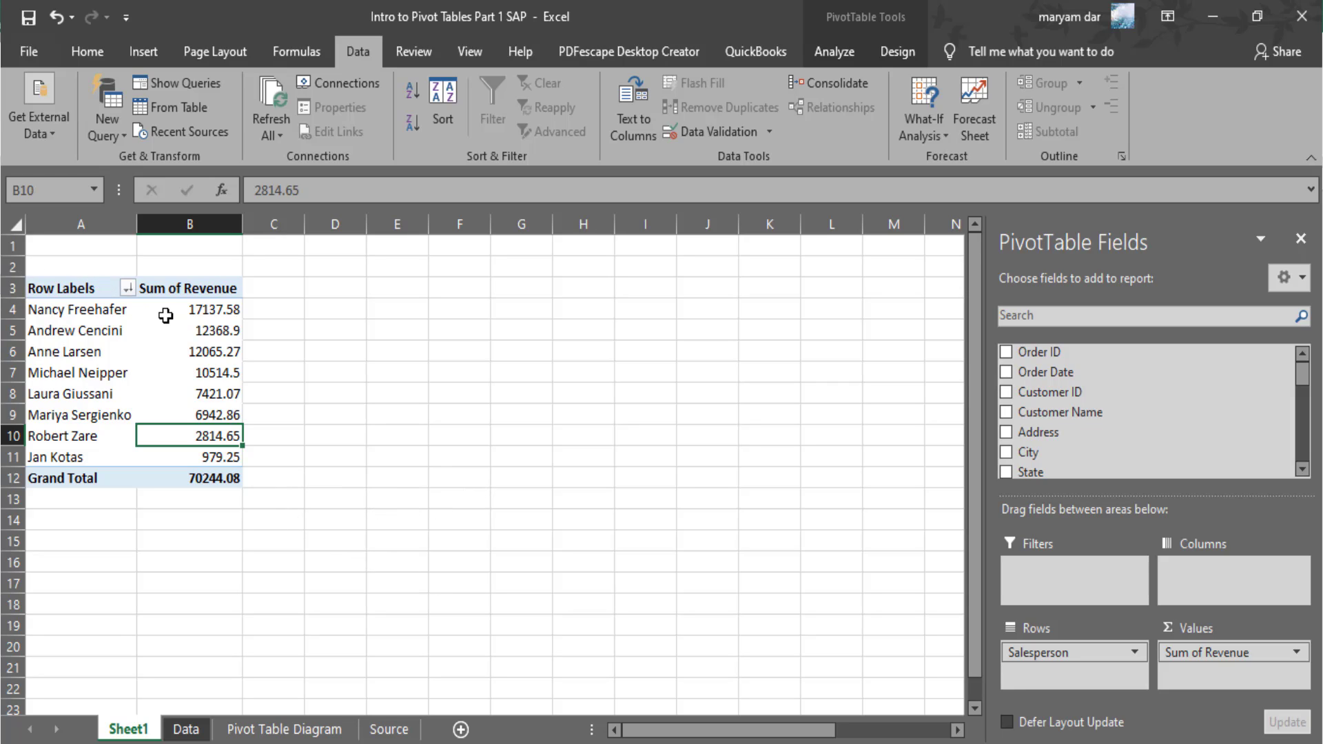
pyautogui.moveTo(169, 309); pyautogui.dragTo(231, 461)
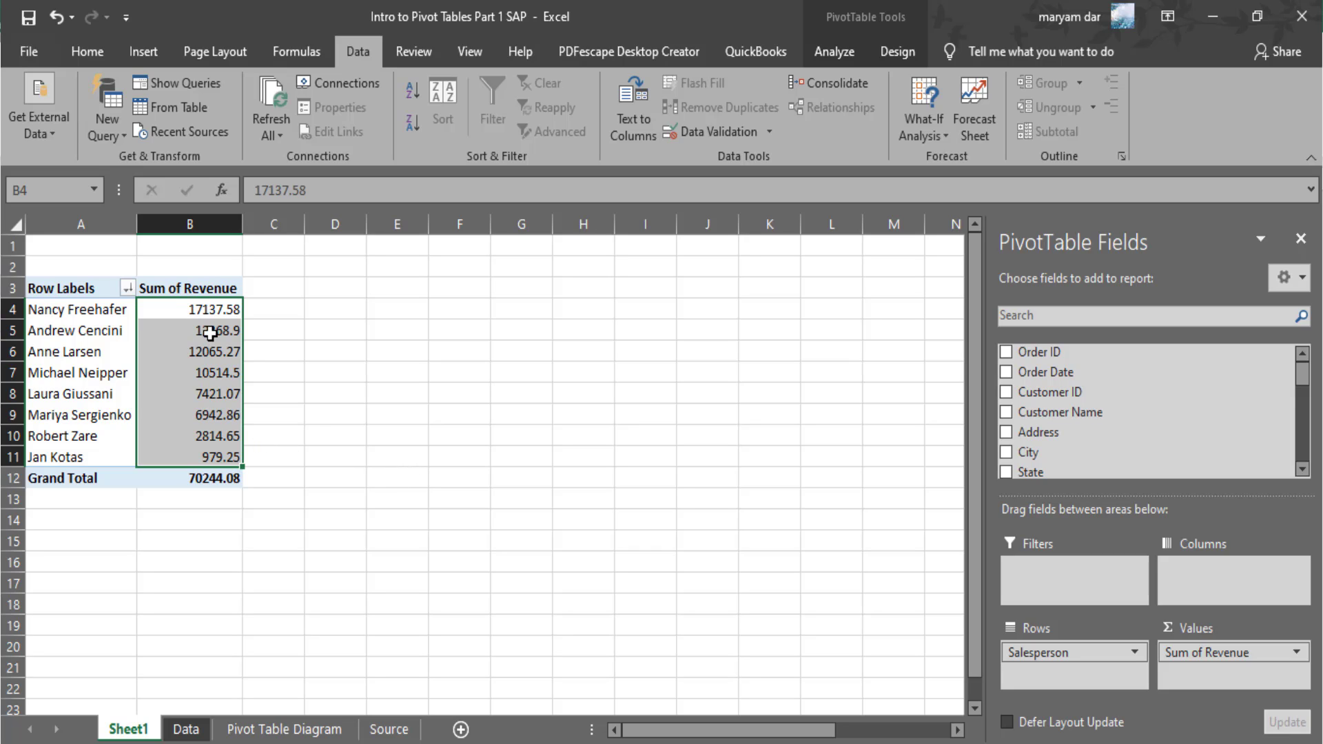
pyautogui.click(87, 56)
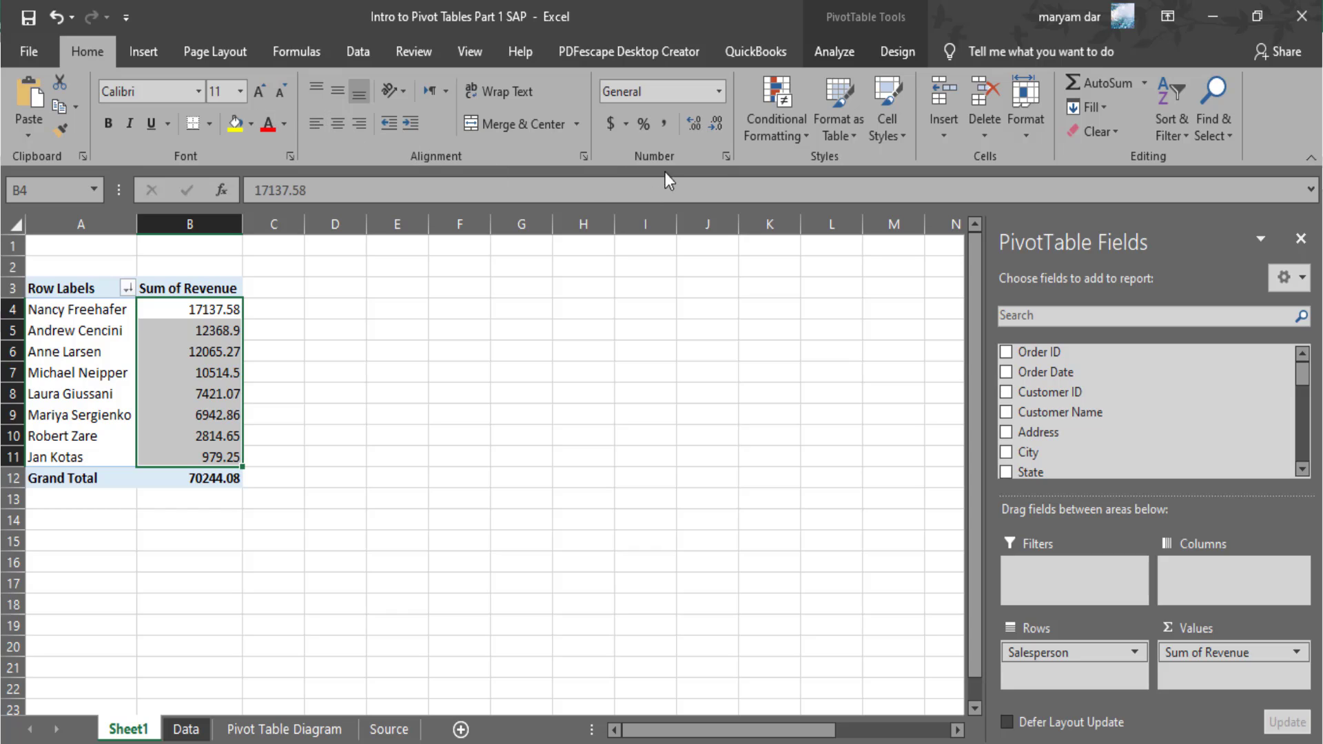
pyautogui.click(717, 92)
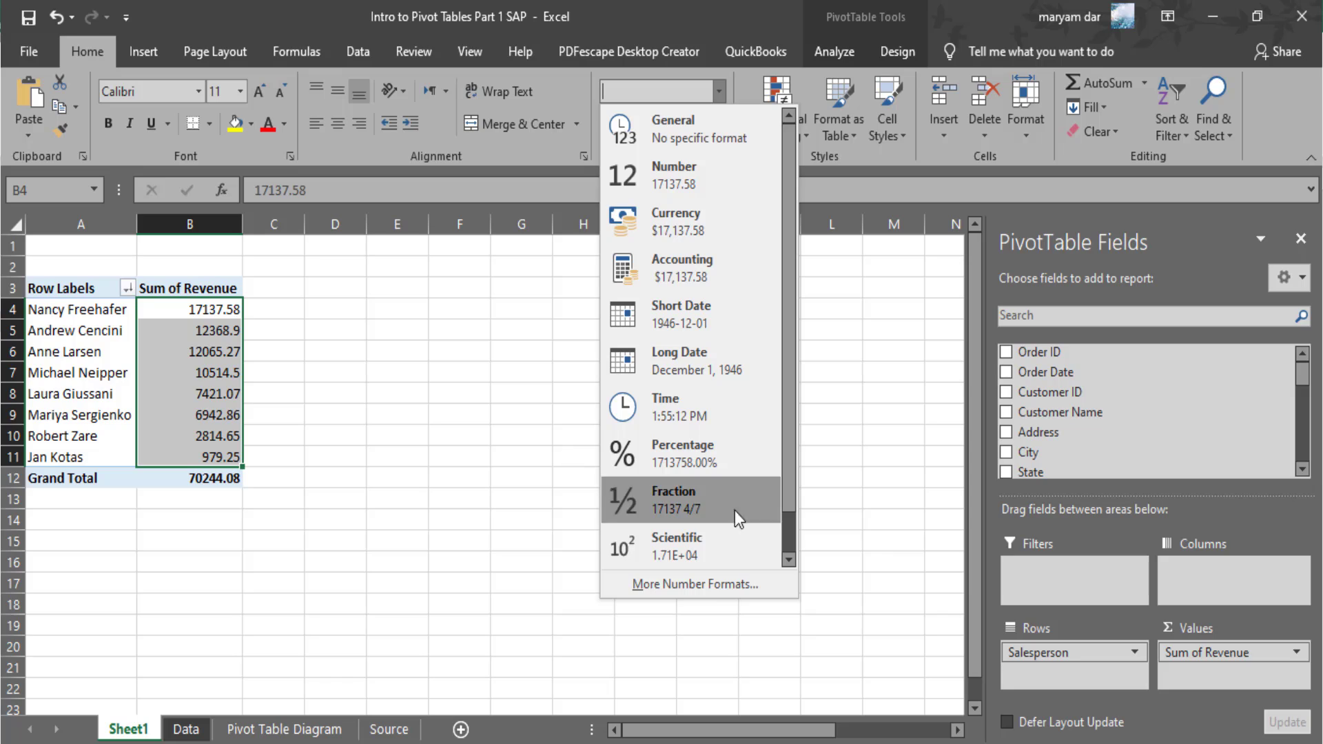
pyautogui.click(1297, 656)
pyautogui.click(1298, 655)
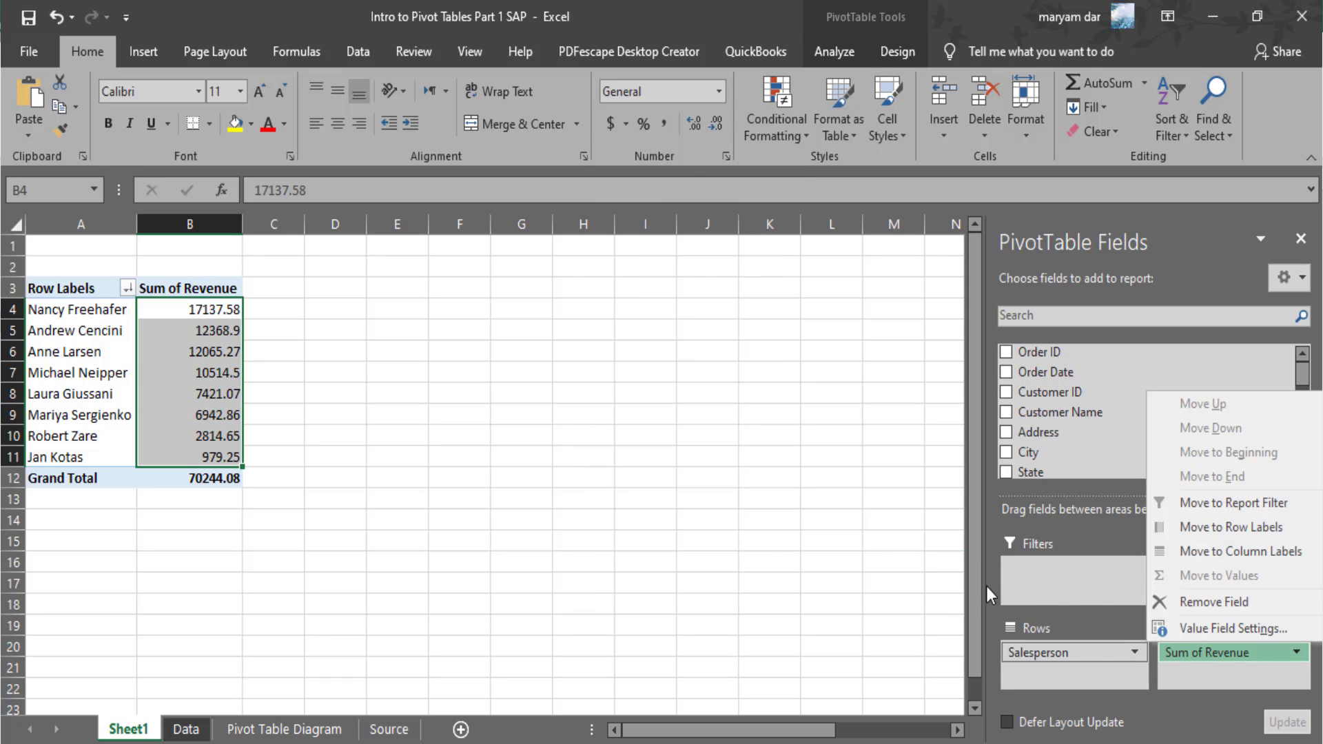
pyautogui.click(193, 415)
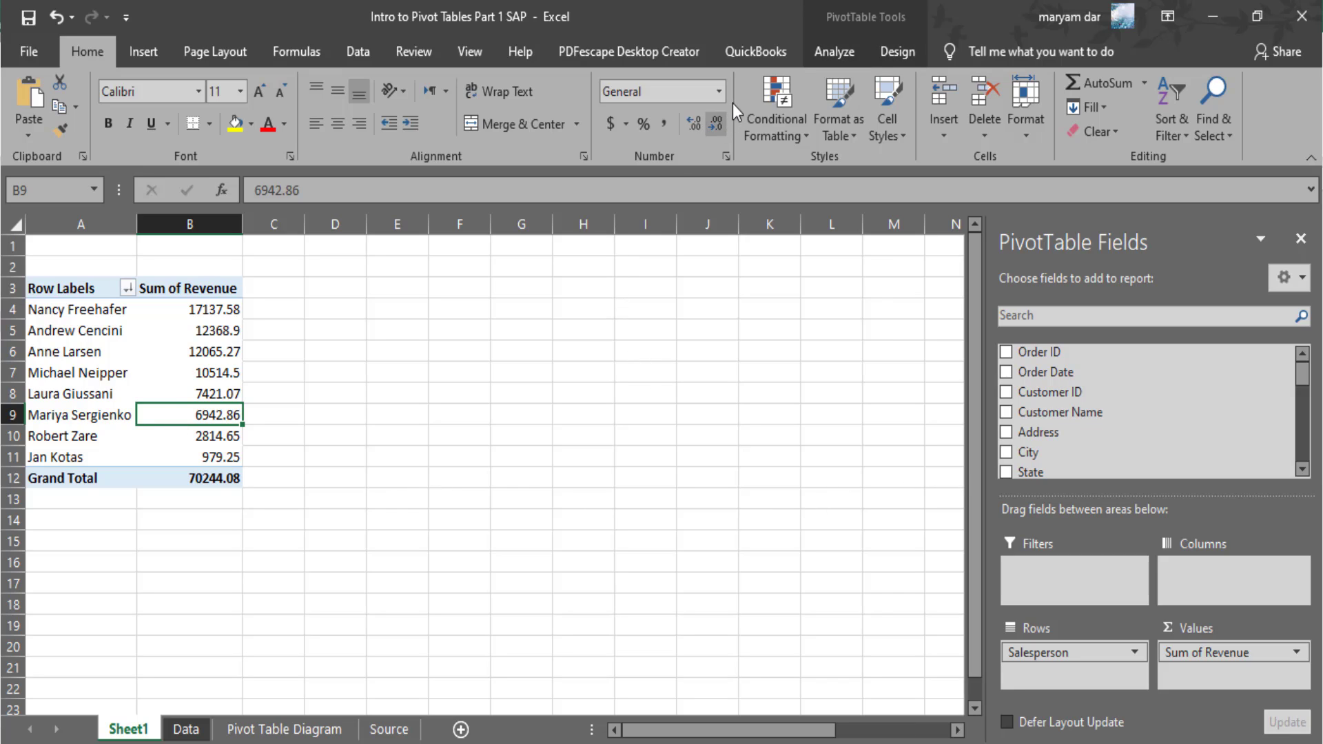
pyautogui.click(717, 91)
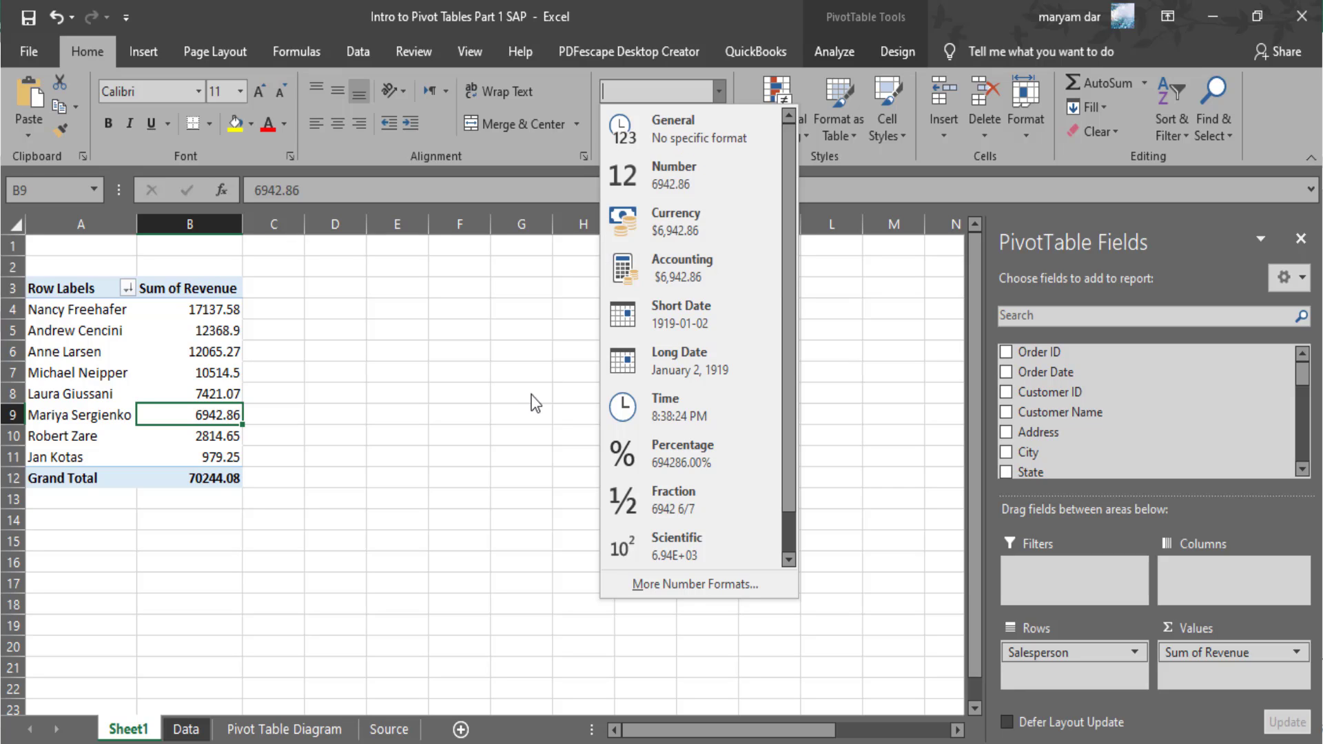
pyautogui.click(516, 413)
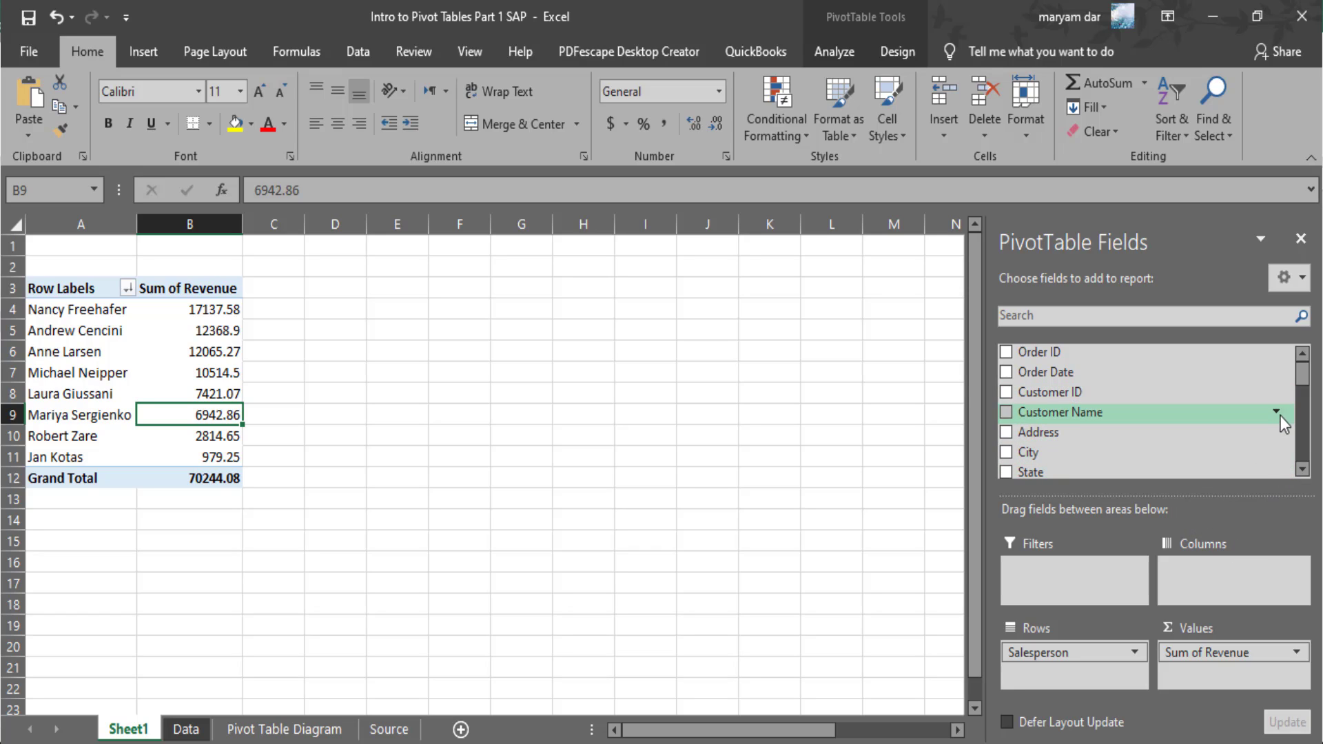
# Apply the Currency number format to the Sum of Revenue field through its value field settings.
pyautogui.moveTo(1303, 368); pyautogui.dragTo(1308, 468)
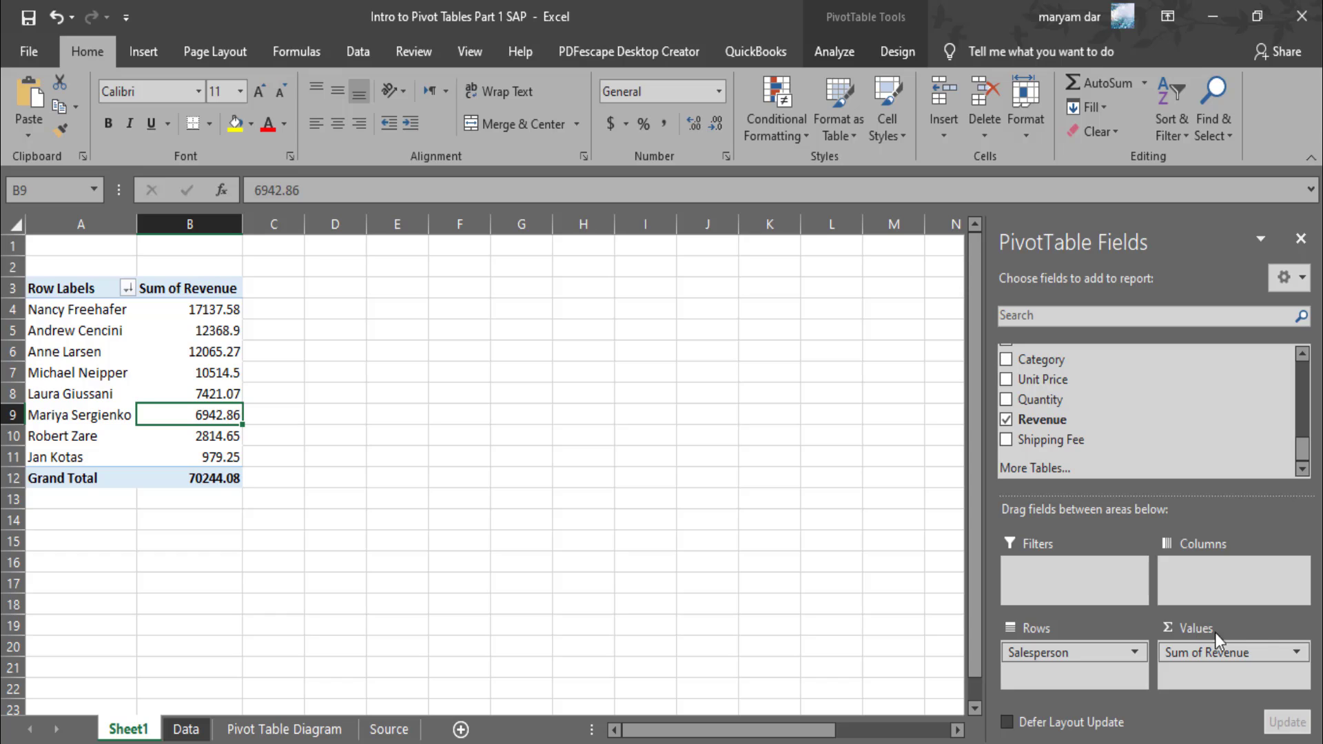
pyautogui.click(1298, 654)
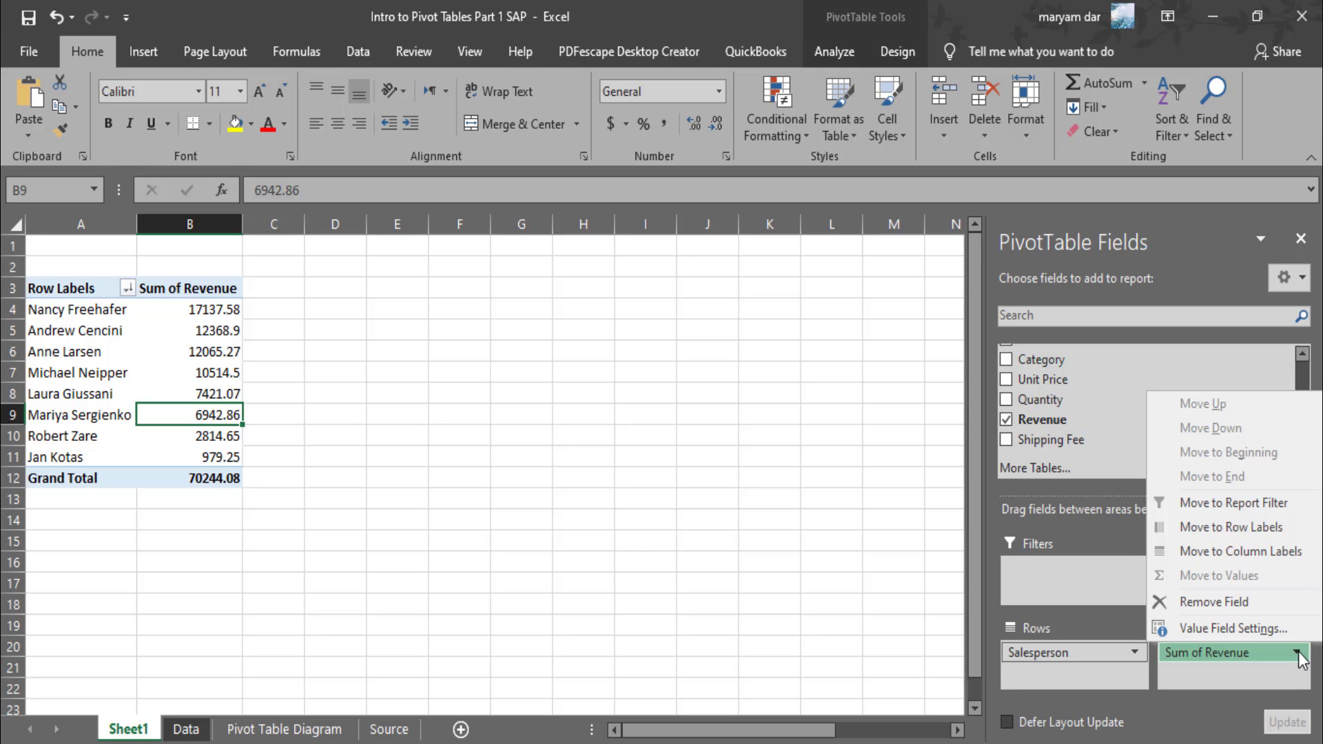
pyautogui.click(1250, 627)
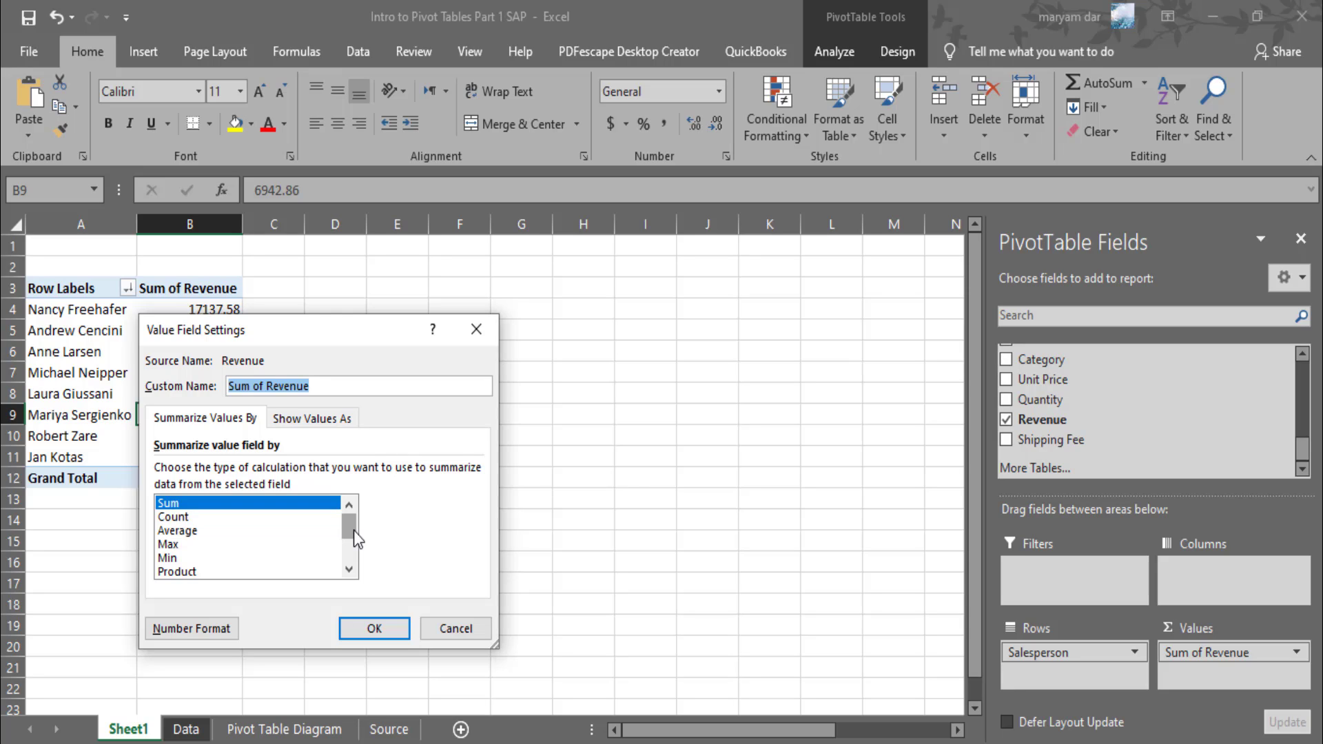
pyautogui.moveTo(353, 530); pyautogui.dragTo(355, 549)
pyautogui.click(213, 629)
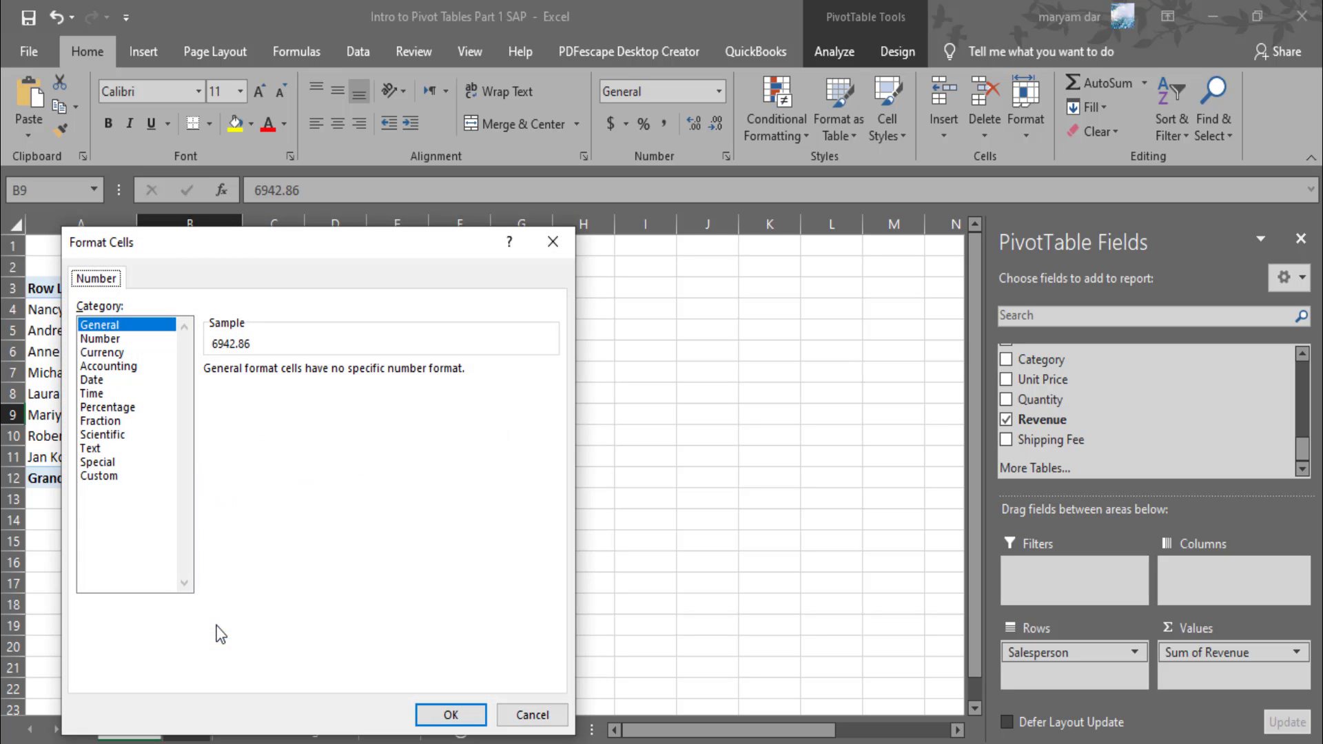
pyautogui.click(100, 352)
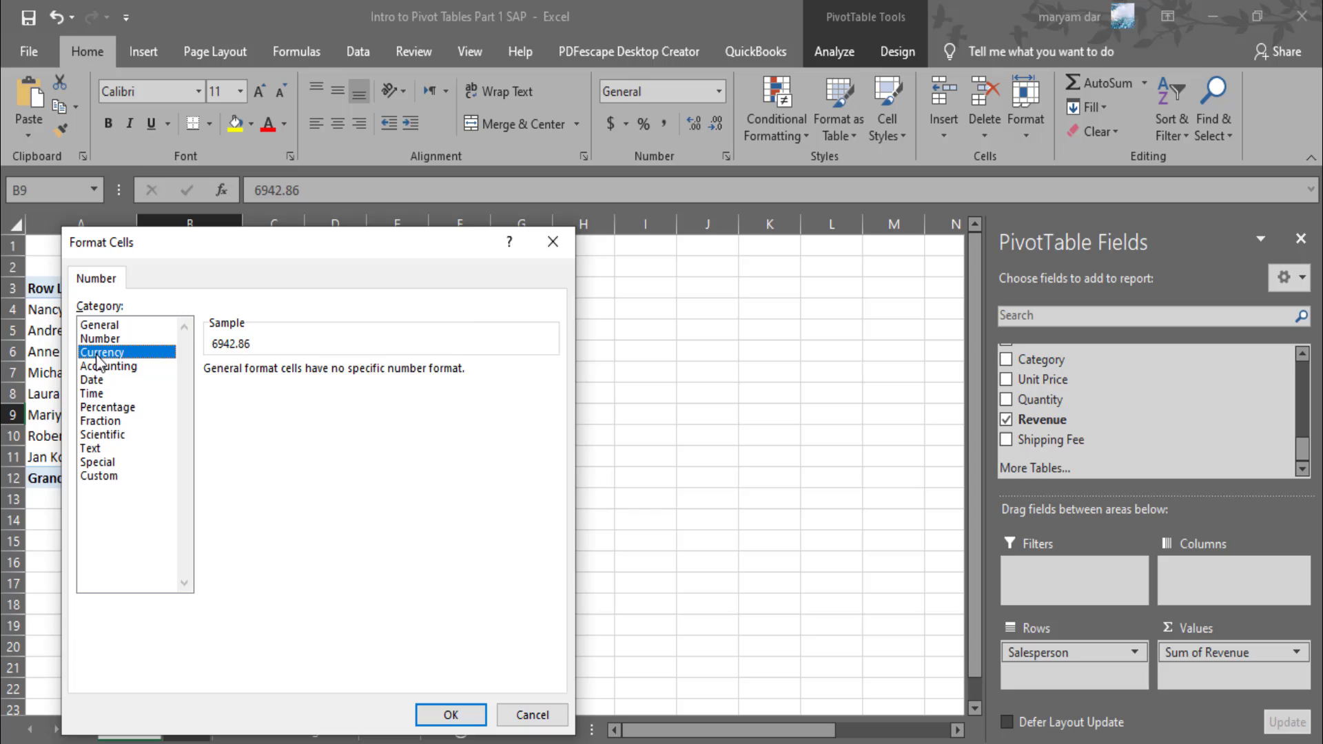
pyautogui.click(448, 717)
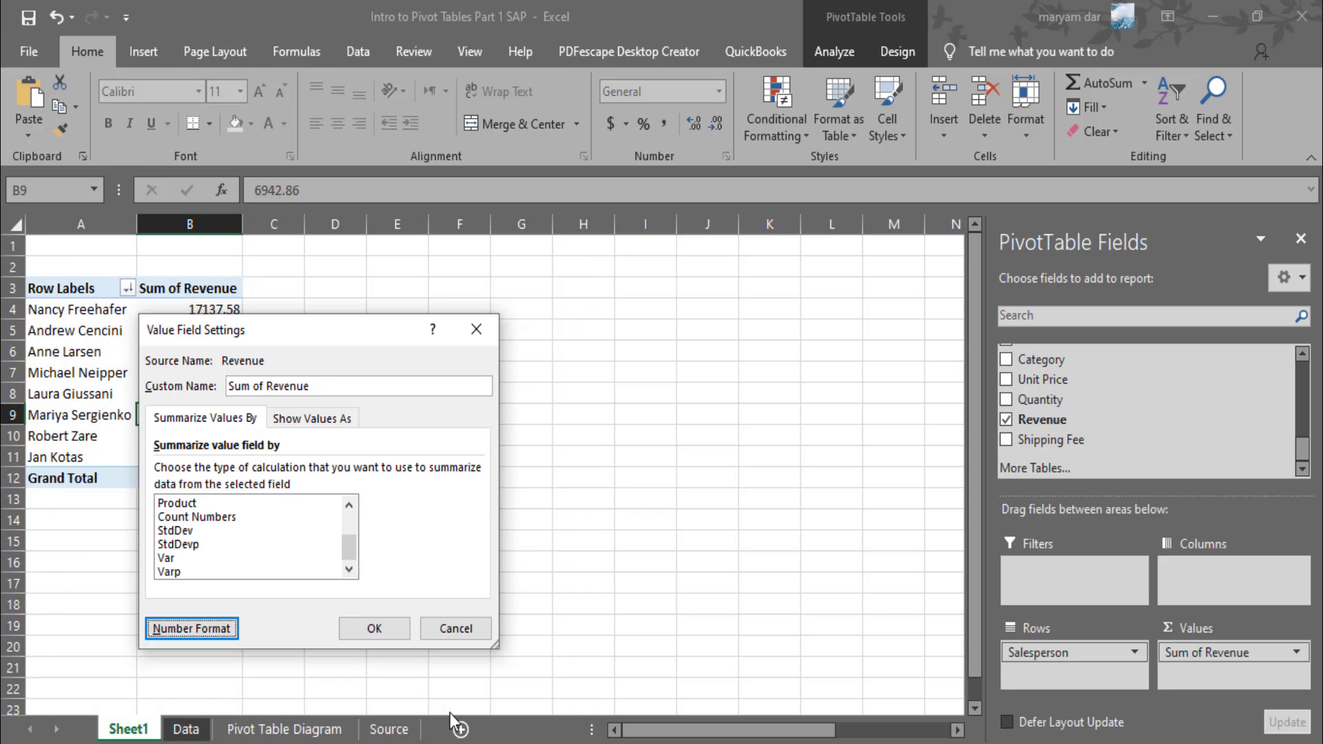
pyautogui.click(374, 629)
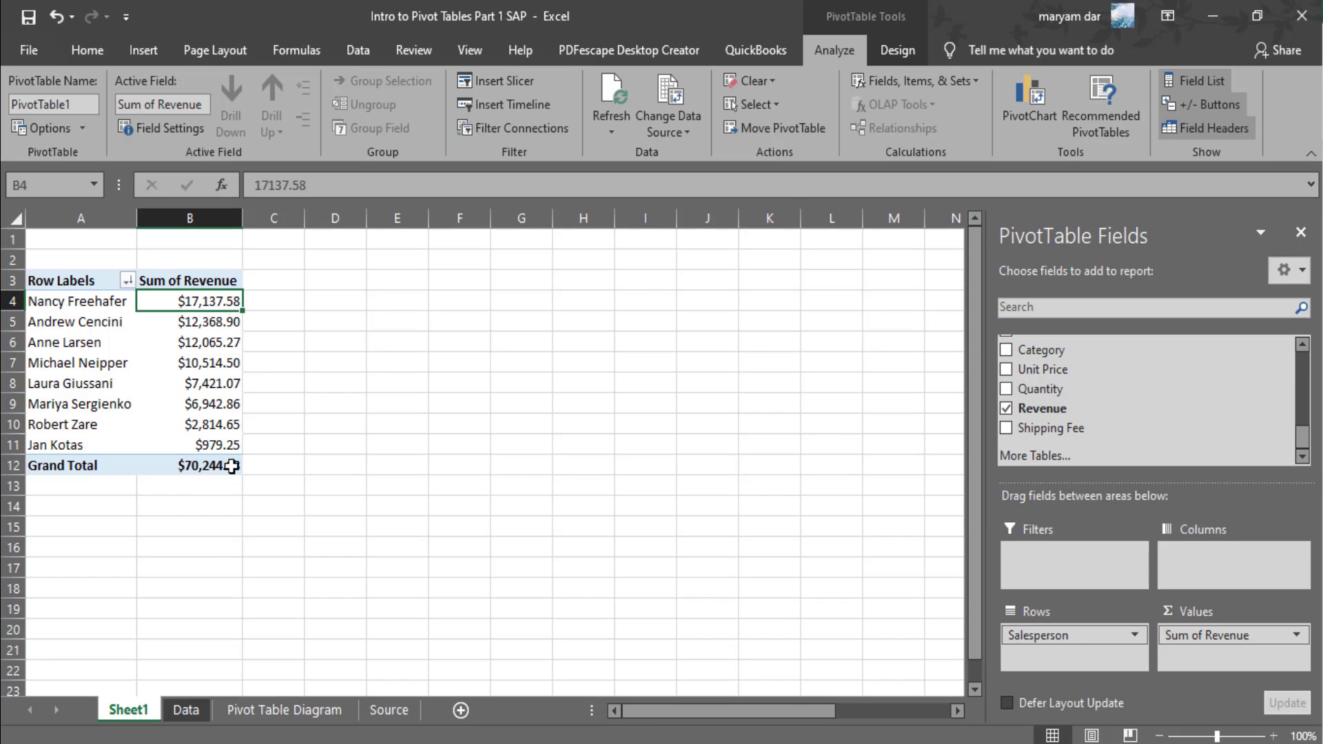
# Insert a Clustered Bar PivotChart based on the revenue-by-salesperson pivot table.
pyautogui.moveTo(220, 316)
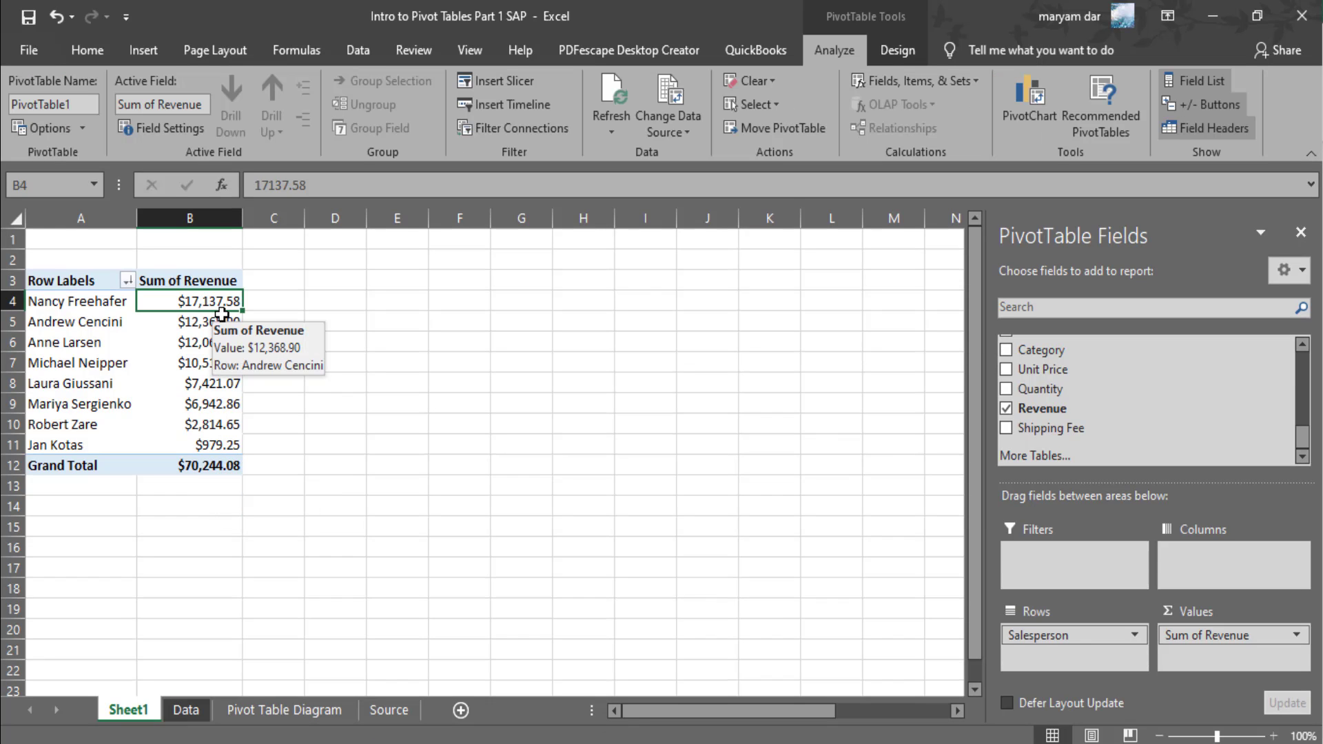
pyautogui.click(1035, 114)
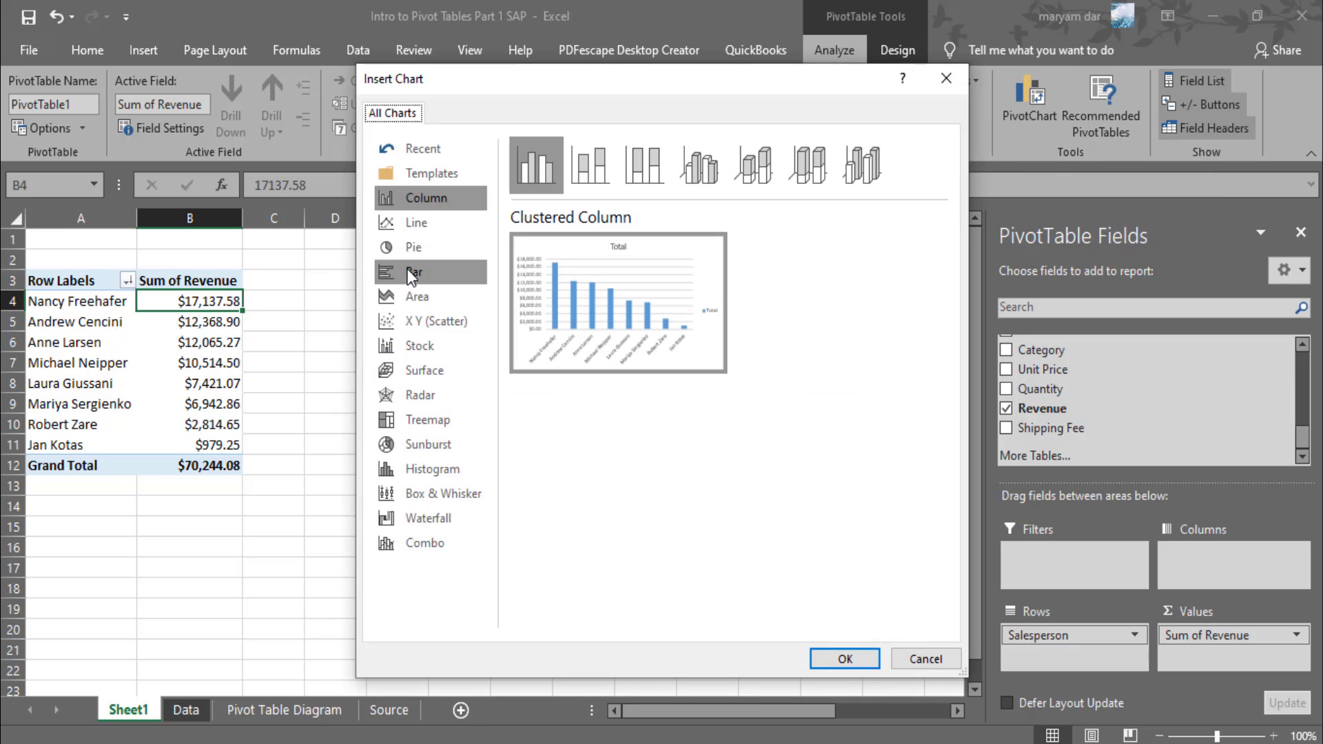
pyautogui.click(408, 245)
pyautogui.click(413, 222)
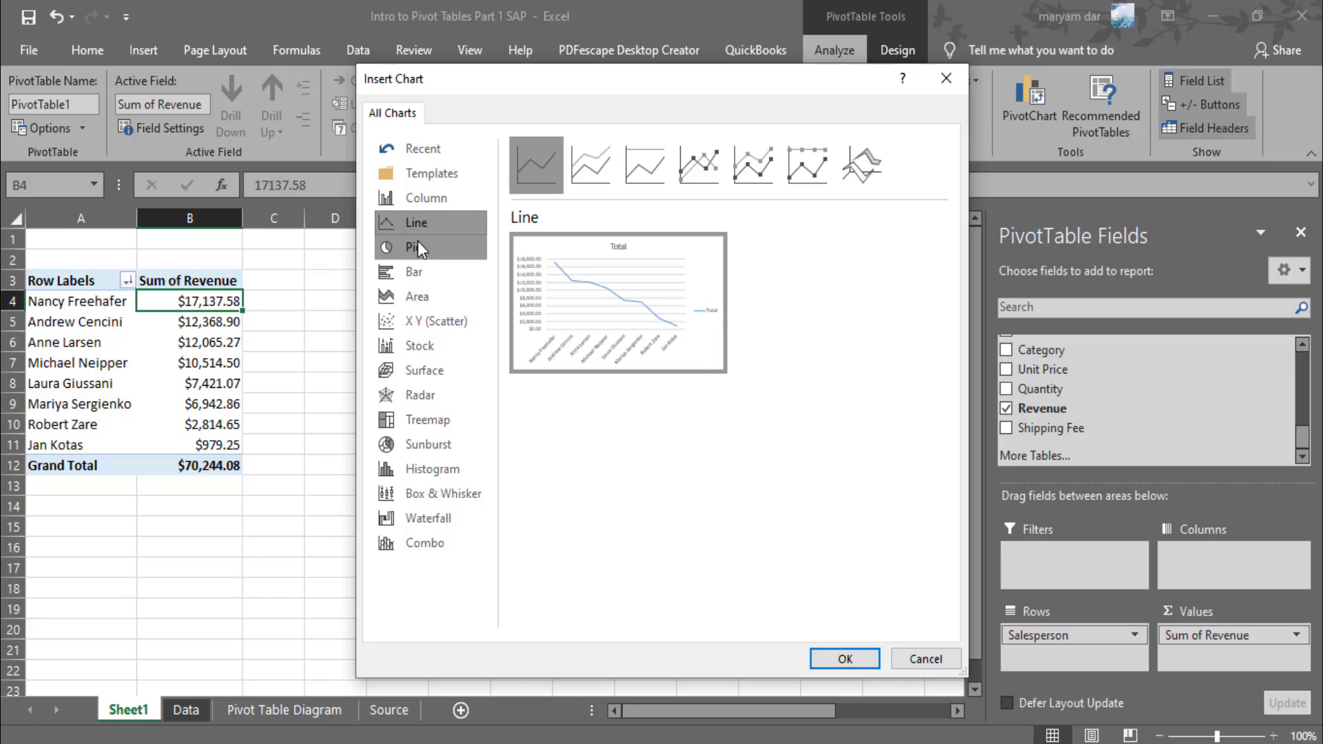
pyautogui.click(417, 246)
pyautogui.click(413, 273)
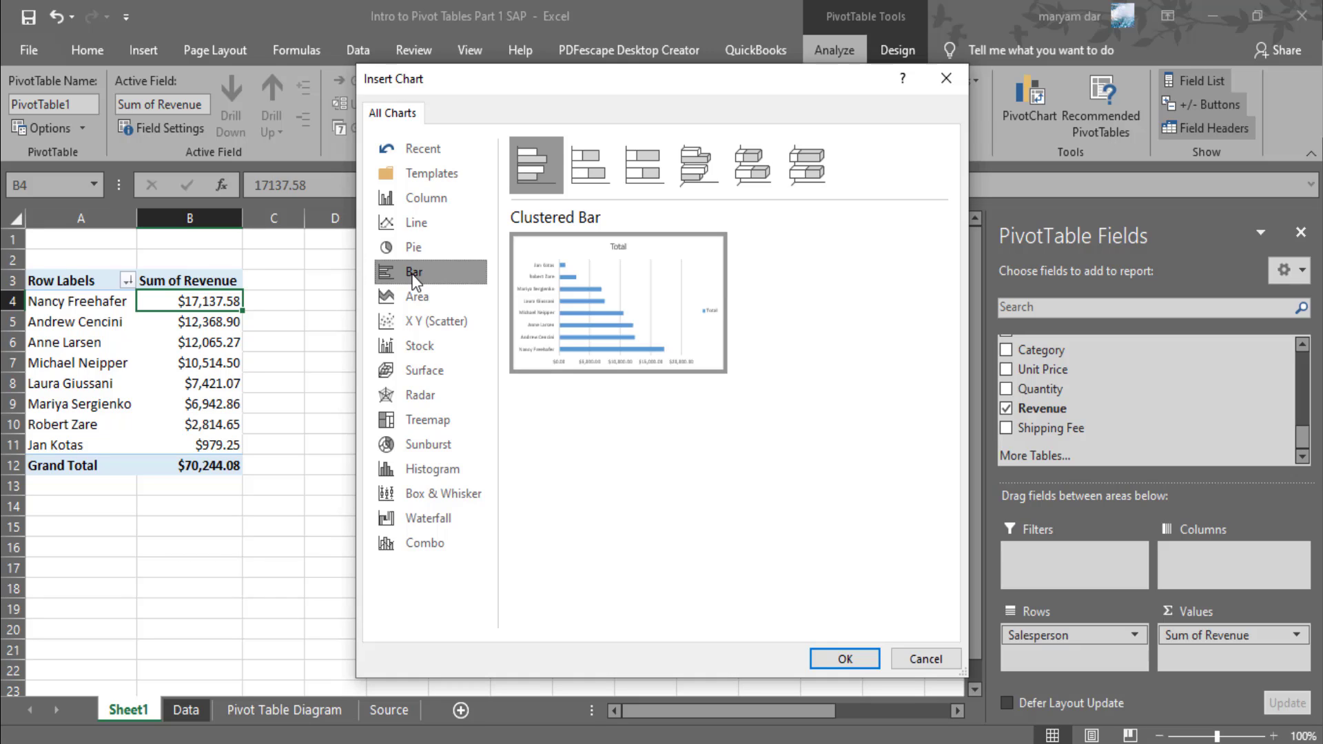
pyautogui.moveTo(548, 309)
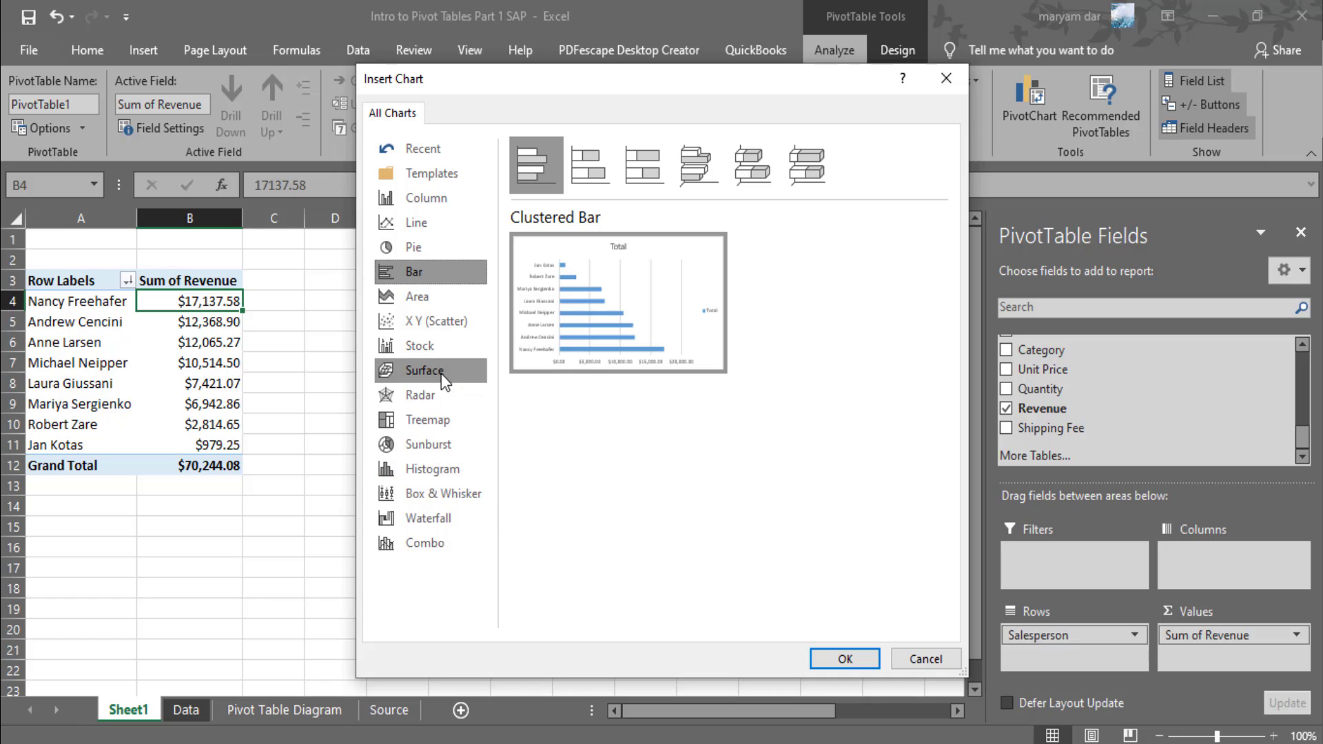
pyautogui.moveTo(562, 302)
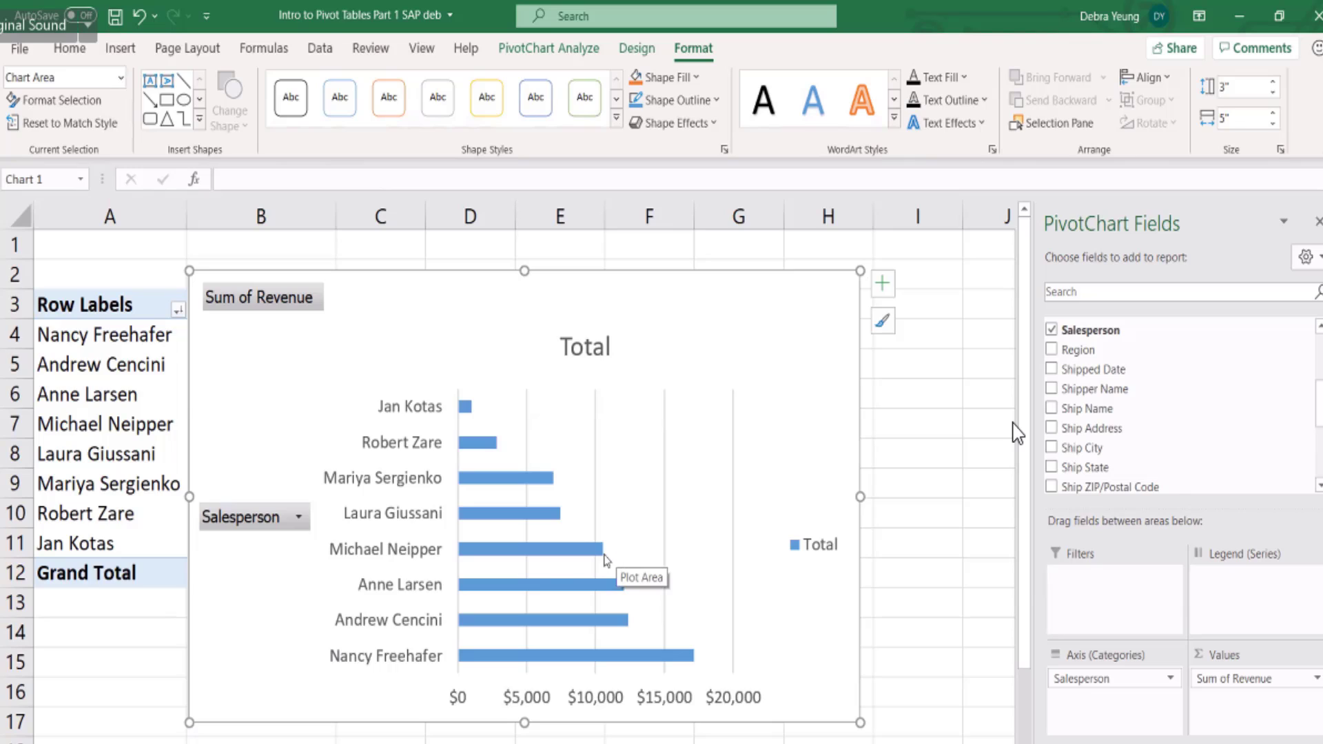
# Move the PivotChart beside the pivot table so it uncovers the revenue column, and resize it to about 2.75" high by 4.31" wide.
pyautogui.moveTo(473, 517)
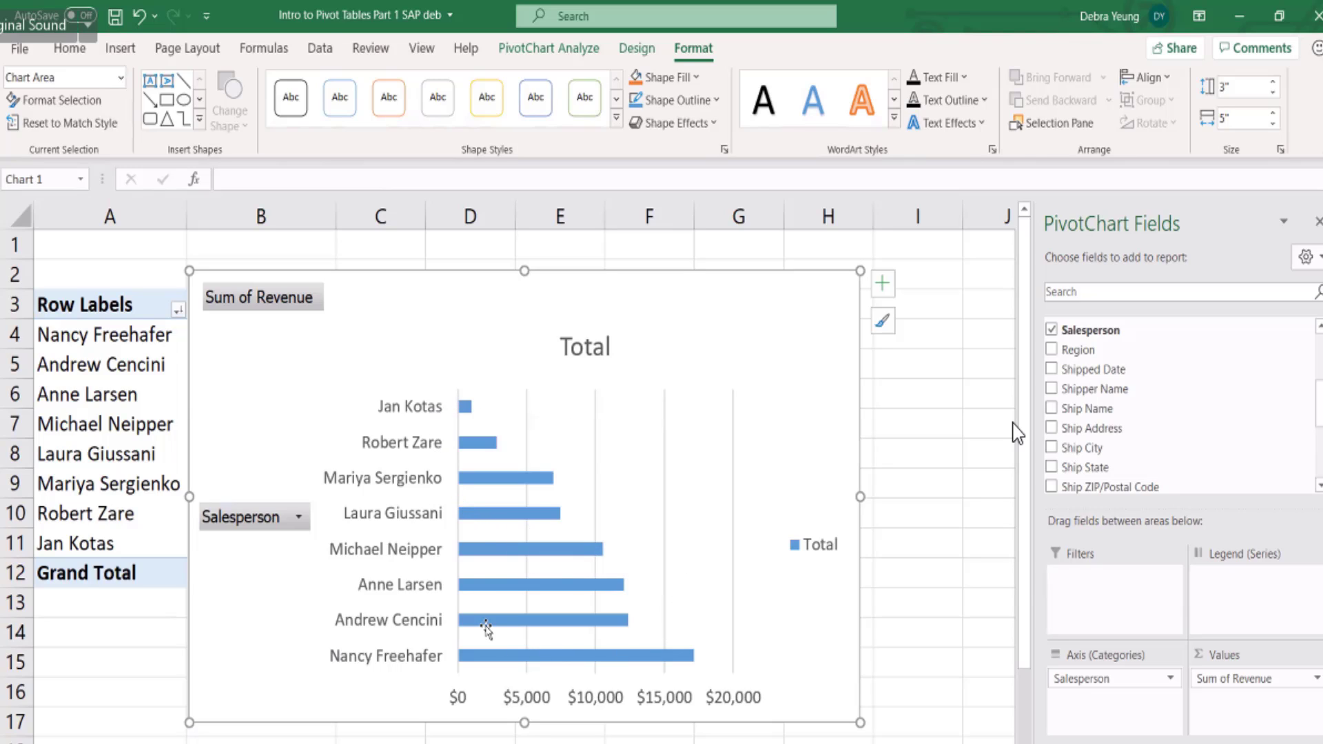
pyautogui.moveTo(502, 407)
pyautogui.moveTo(579, 272); pyautogui.dragTo(728, 257)
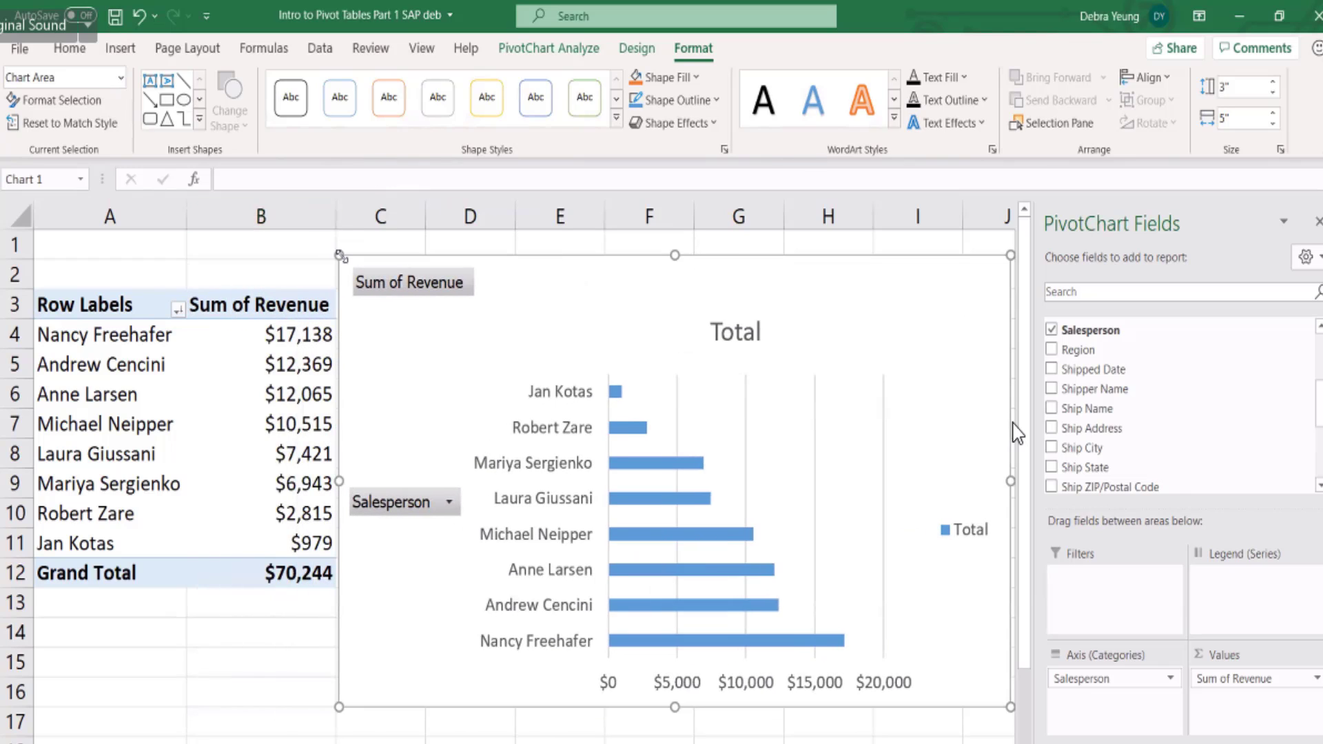
pyautogui.moveTo(361, 255)
pyautogui.mouseDown()
pyautogui.moveTo(687, 292)
pyautogui.moveTo(364, 250)
pyautogui.mouseUp()
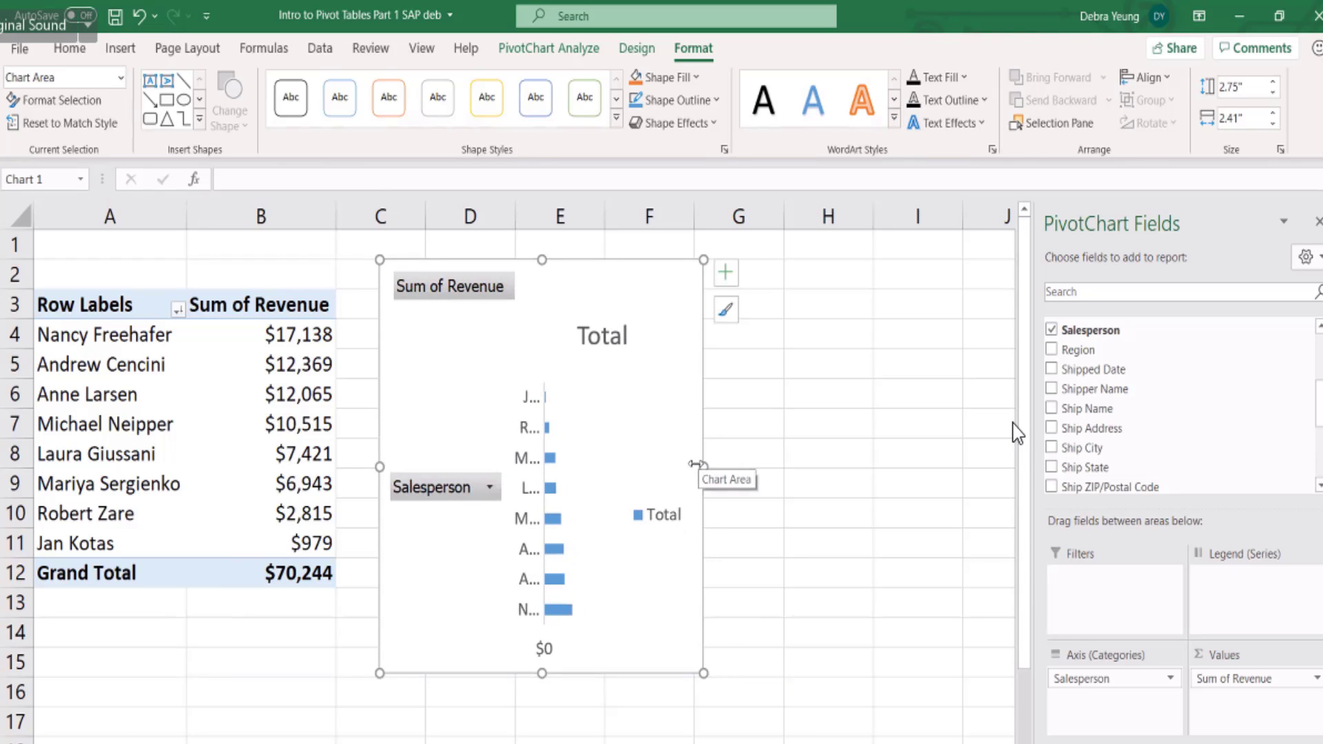
pyautogui.moveTo(703, 466); pyautogui.dragTo(959, 478)
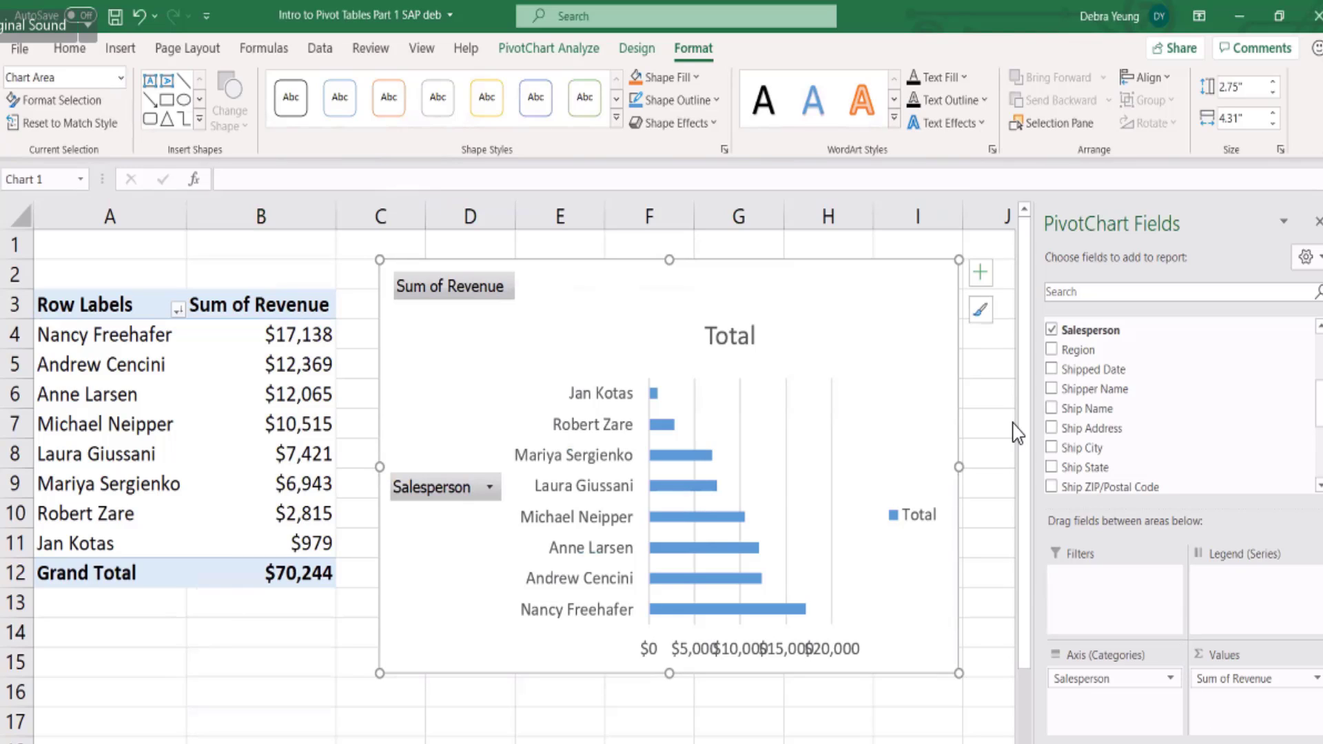
# Reposition the PivotChart beside the pivot table and stretch both its sides to a width of about 5.97".
pyautogui.scroll(-4, 1018, 433)
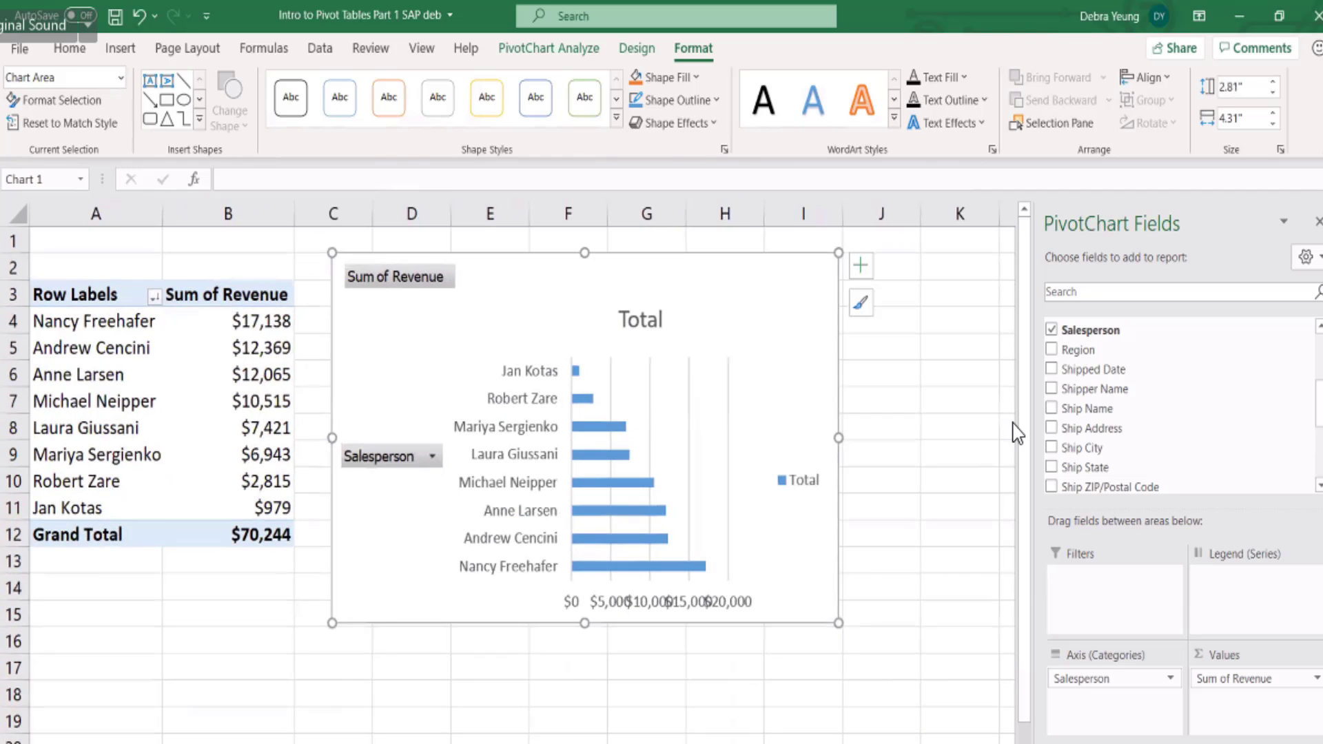
pyautogui.scroll(-1, 1018, 433)
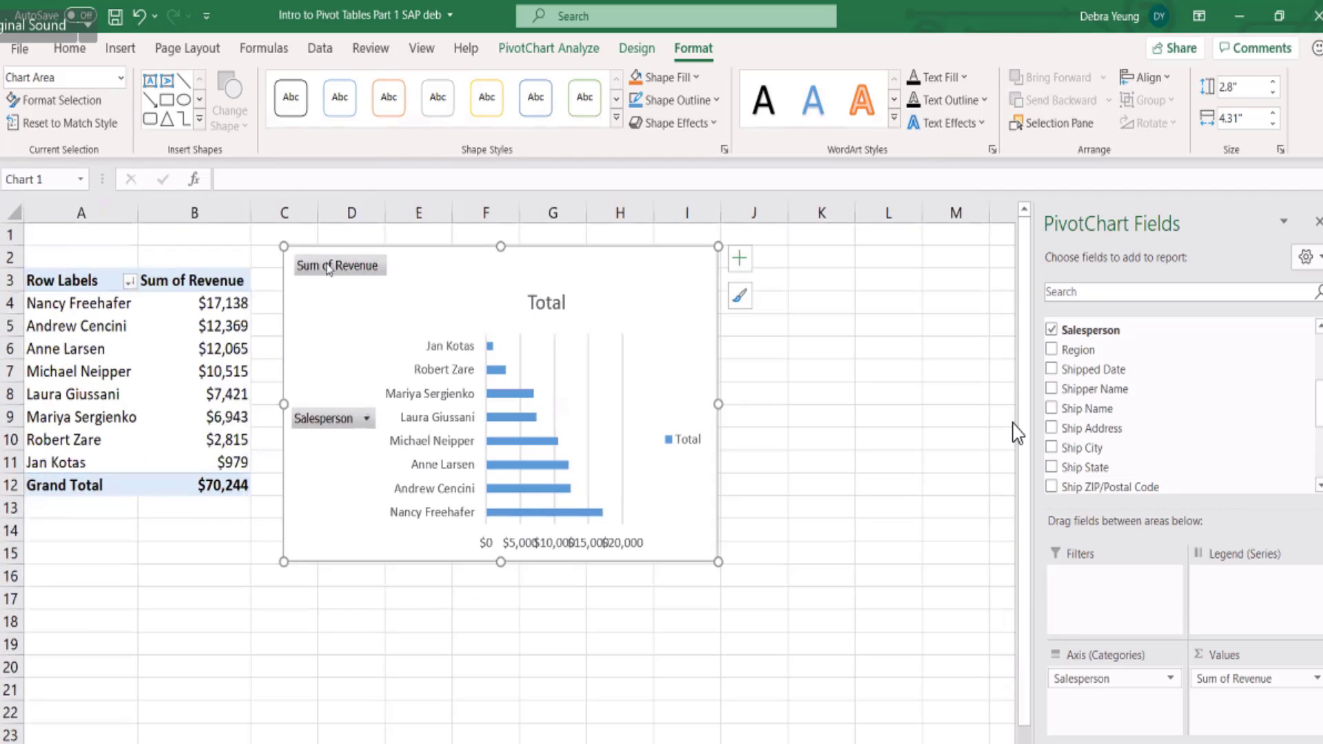
pyautogui.moveTo(362, 246); pyautogui.dragTo(476, 244)
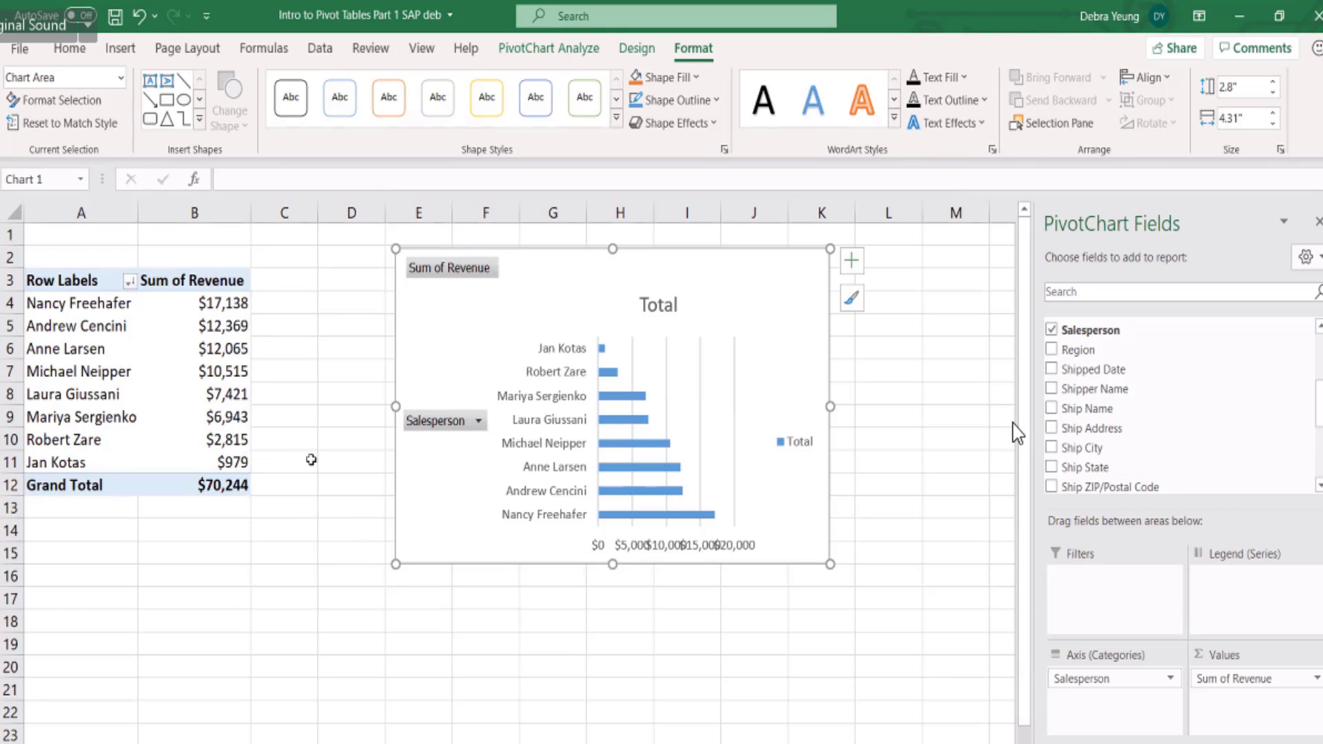
pyautogui.moveTo(395, 407); pyautogui.dragTo(297, 415)
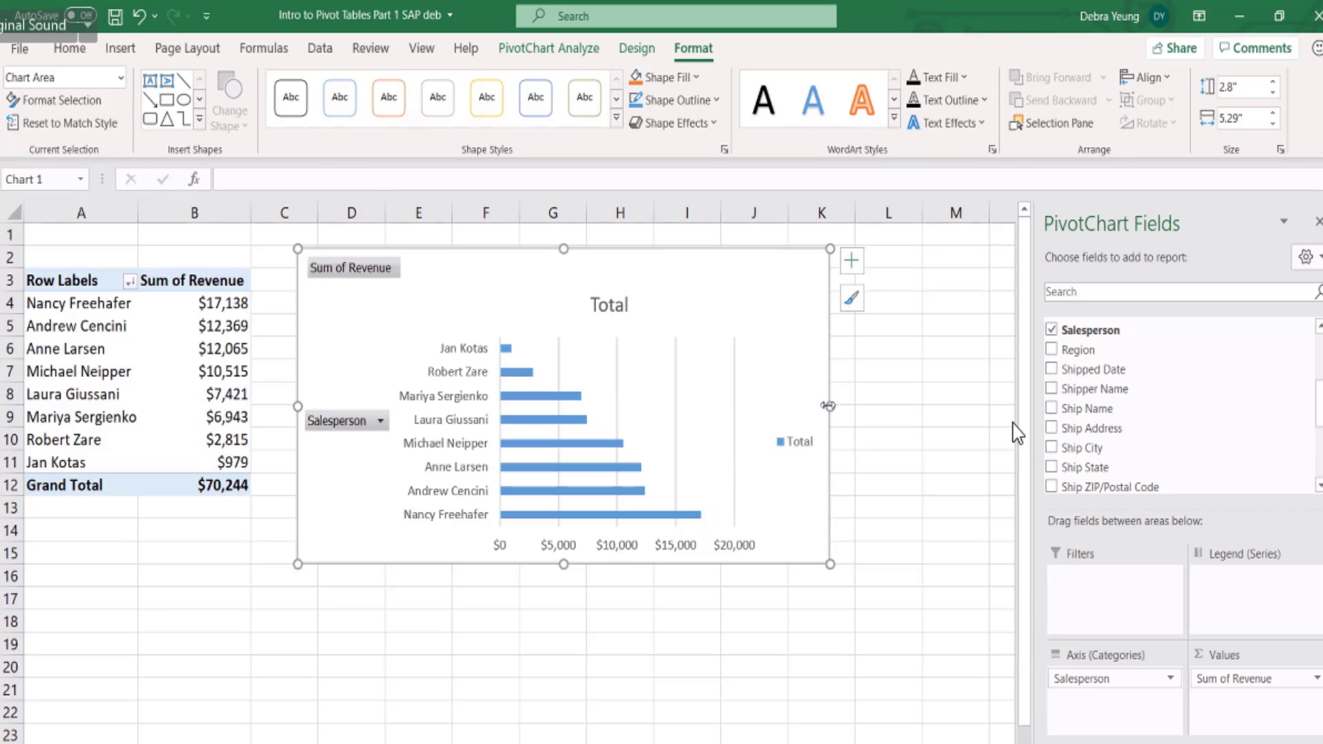
pyautogui.moveTo(828, 405); pyautogui.dragTo(899, 412)
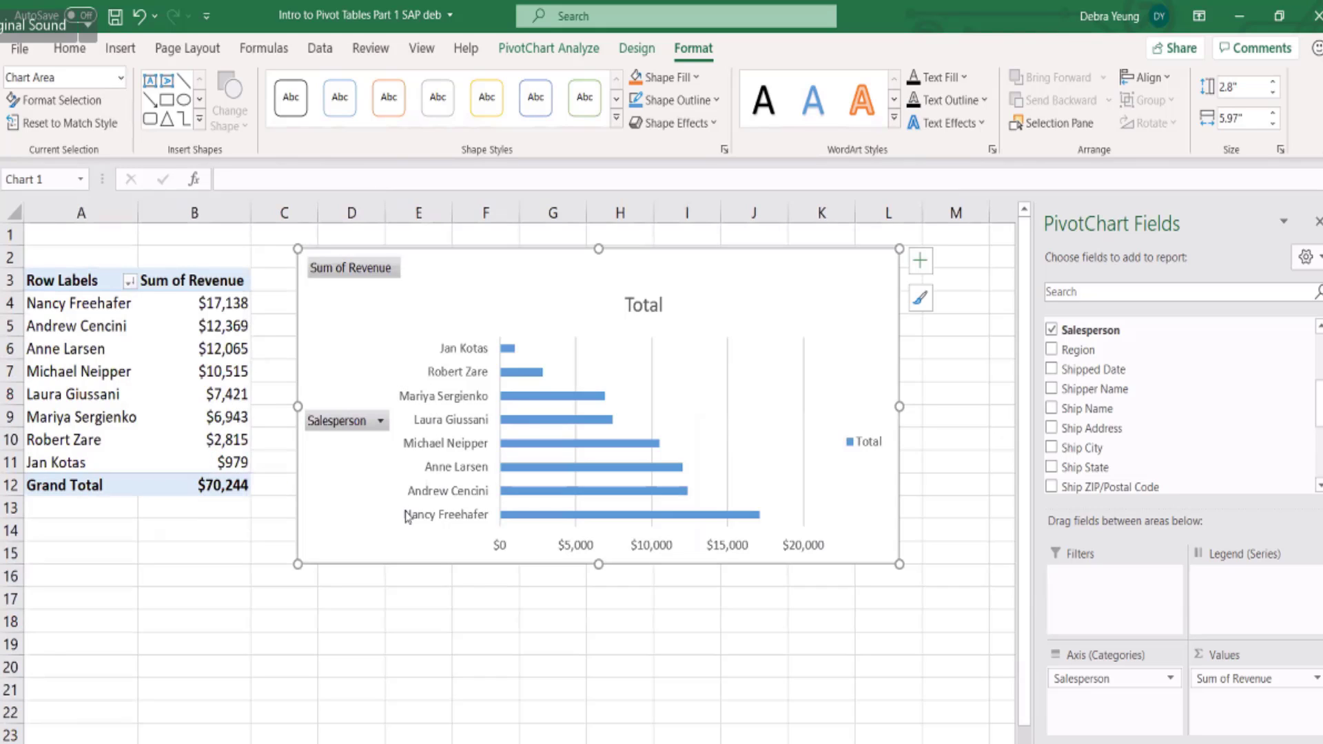
# Hide all field buttons on the PivotChart.
pyautogui.click(334, 270)
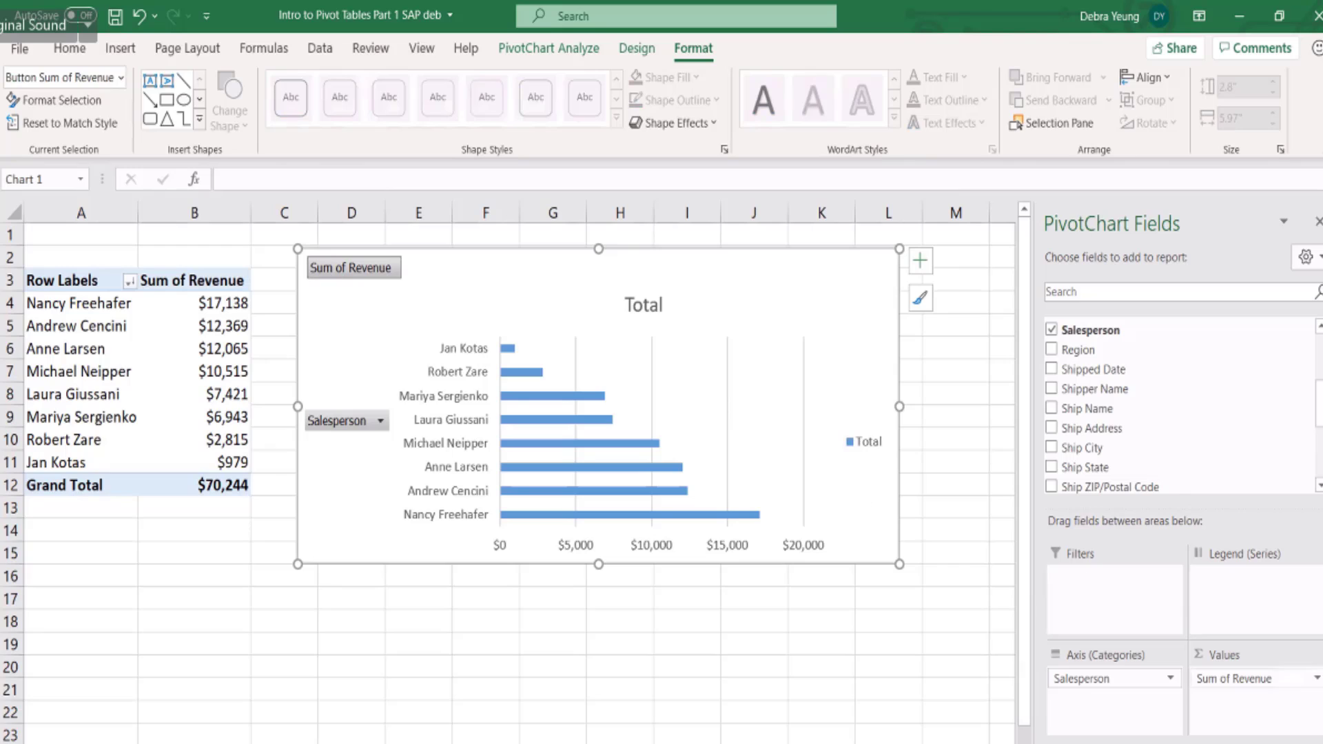
pyautogui.rightClick(370, 273)
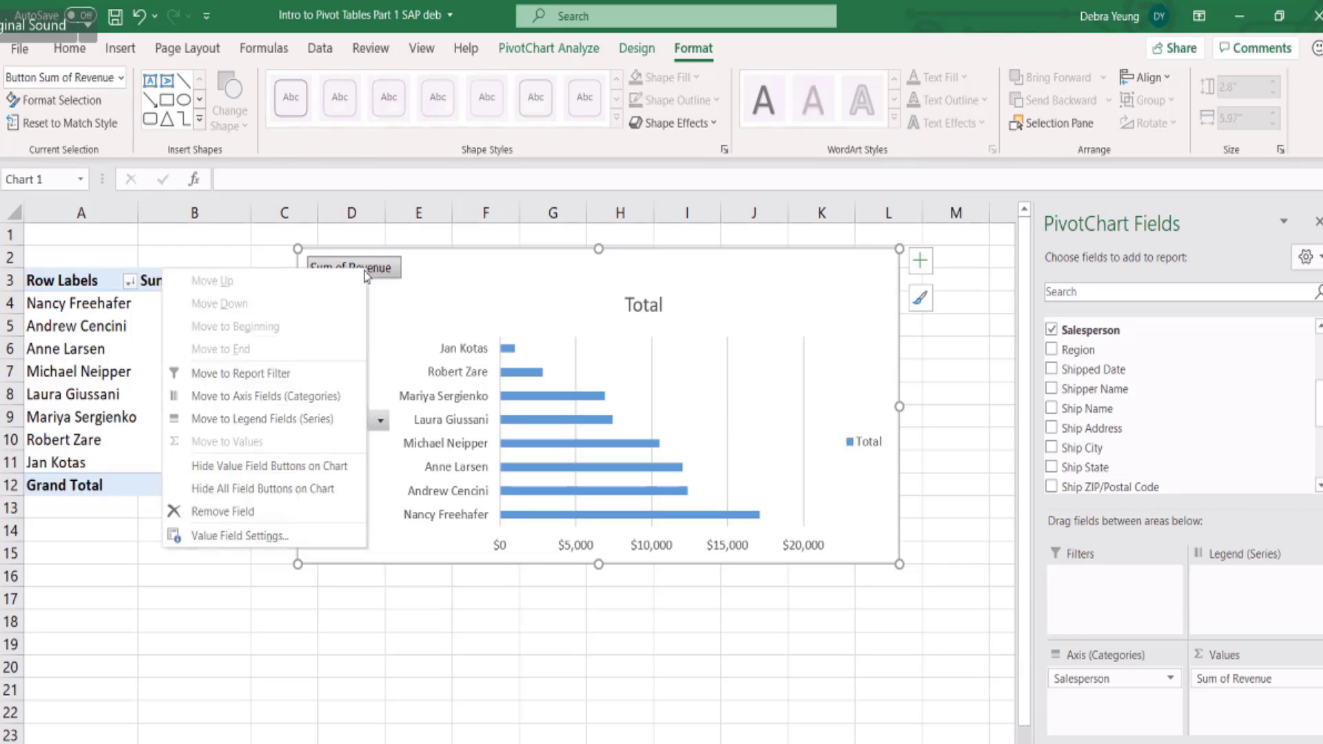
pyautogui.click(332, 490)
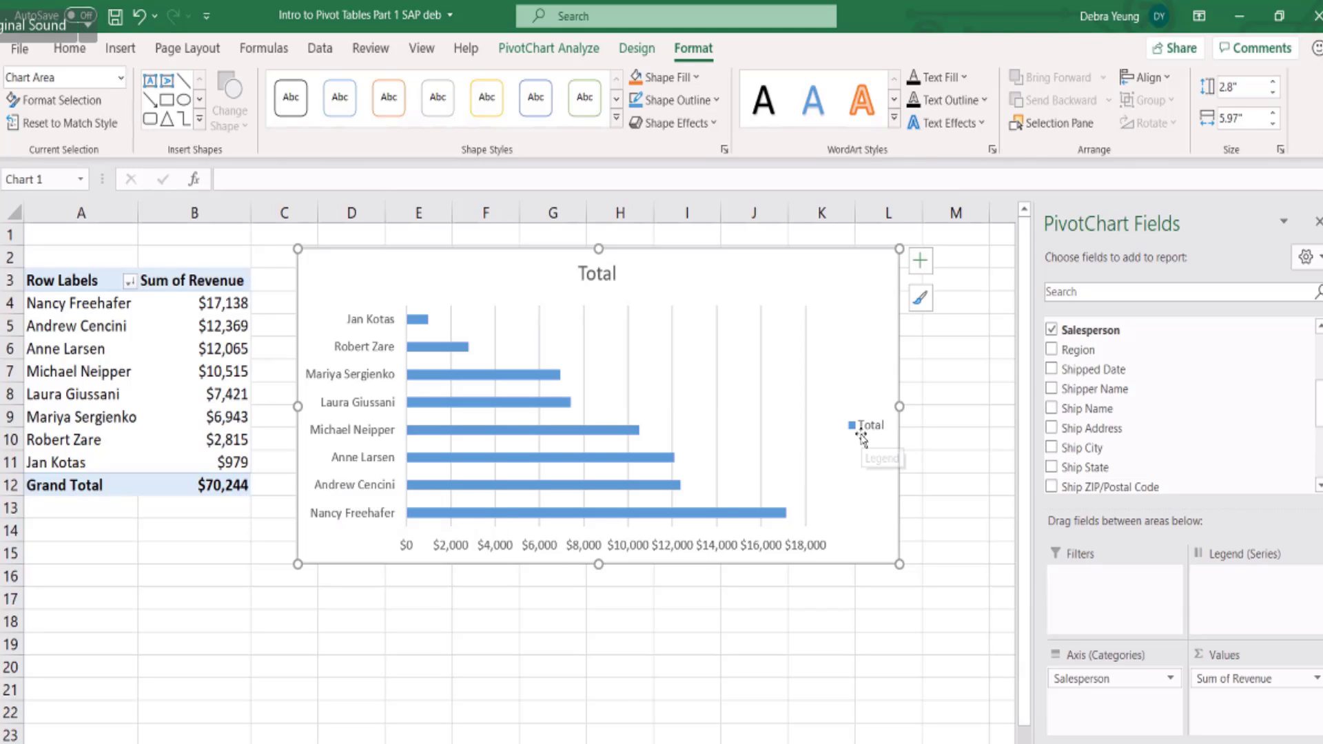
# Delete the vertical gridlines from the PivotChart's plot area.
pyautogui.click(761, 339)
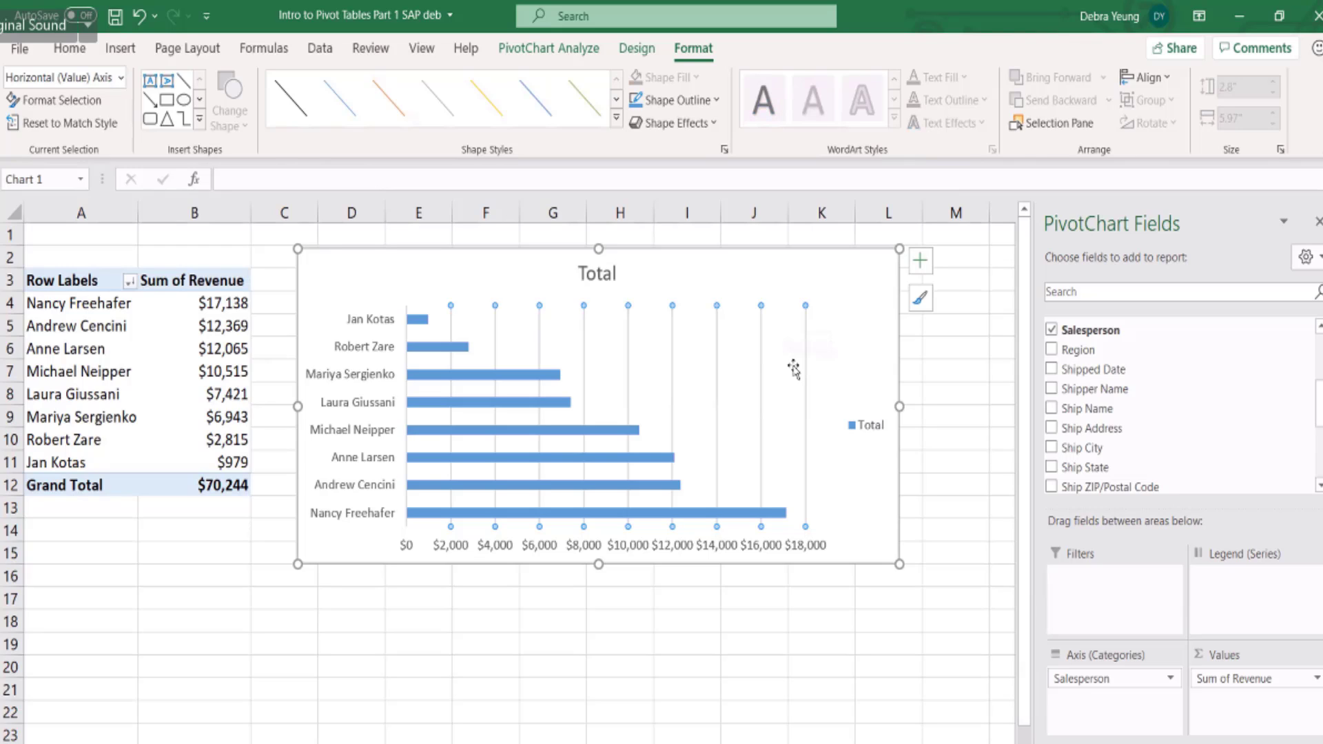
pyautogui.click(771, 287)
pyautogui.click(762, 327)
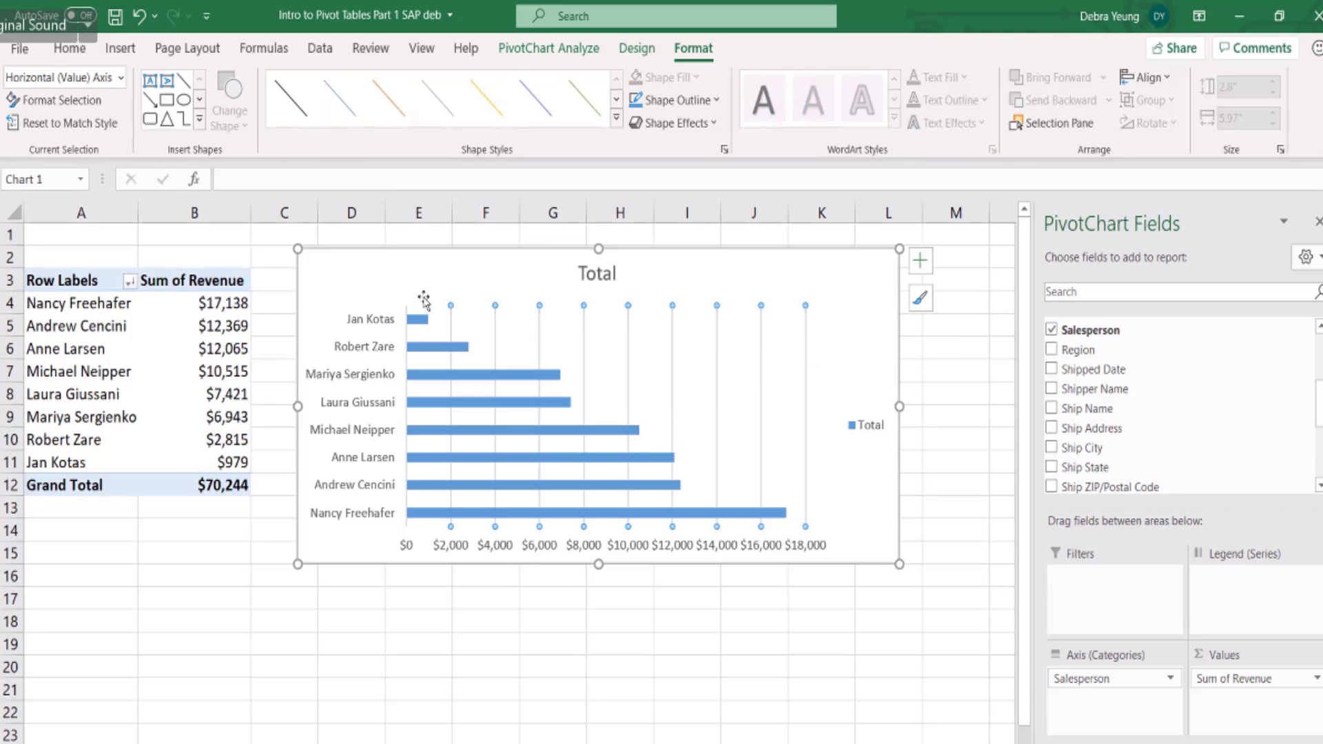
pyautogui.click(500, 532)
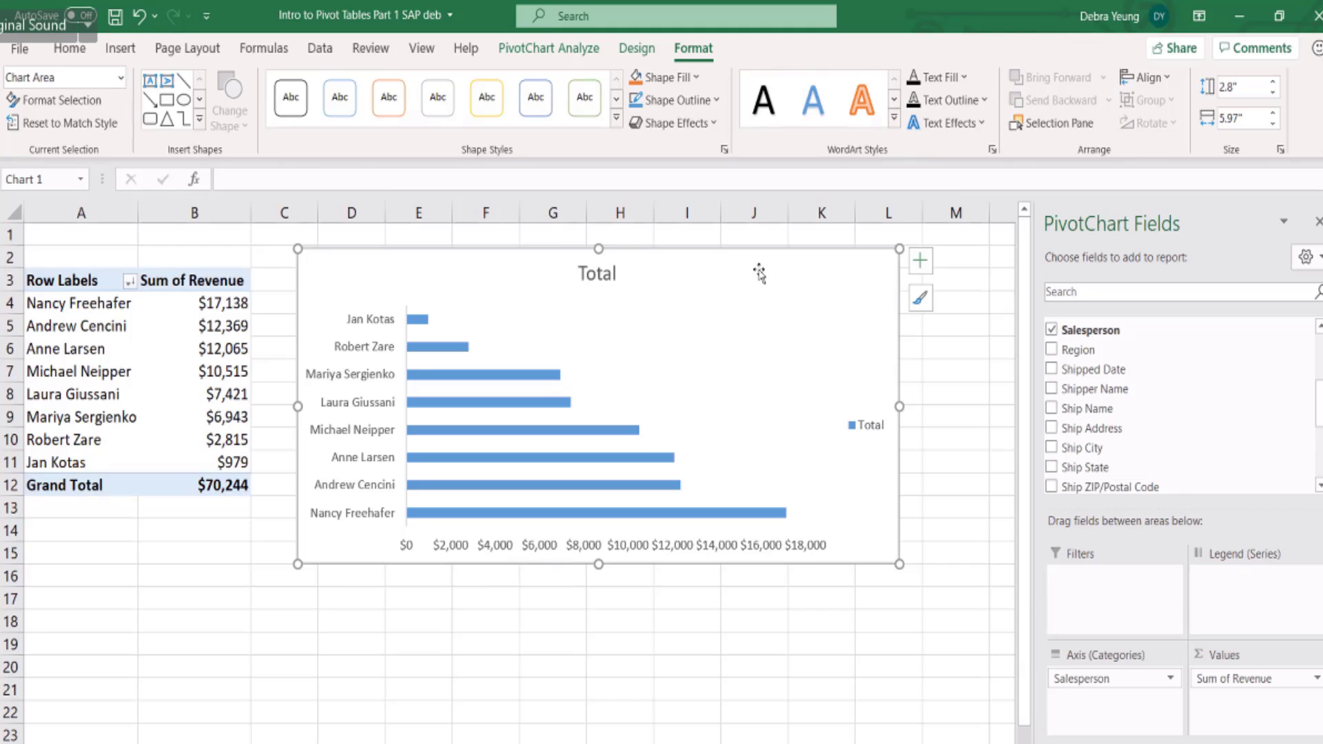
pyautogui.moveTo(417, 403)
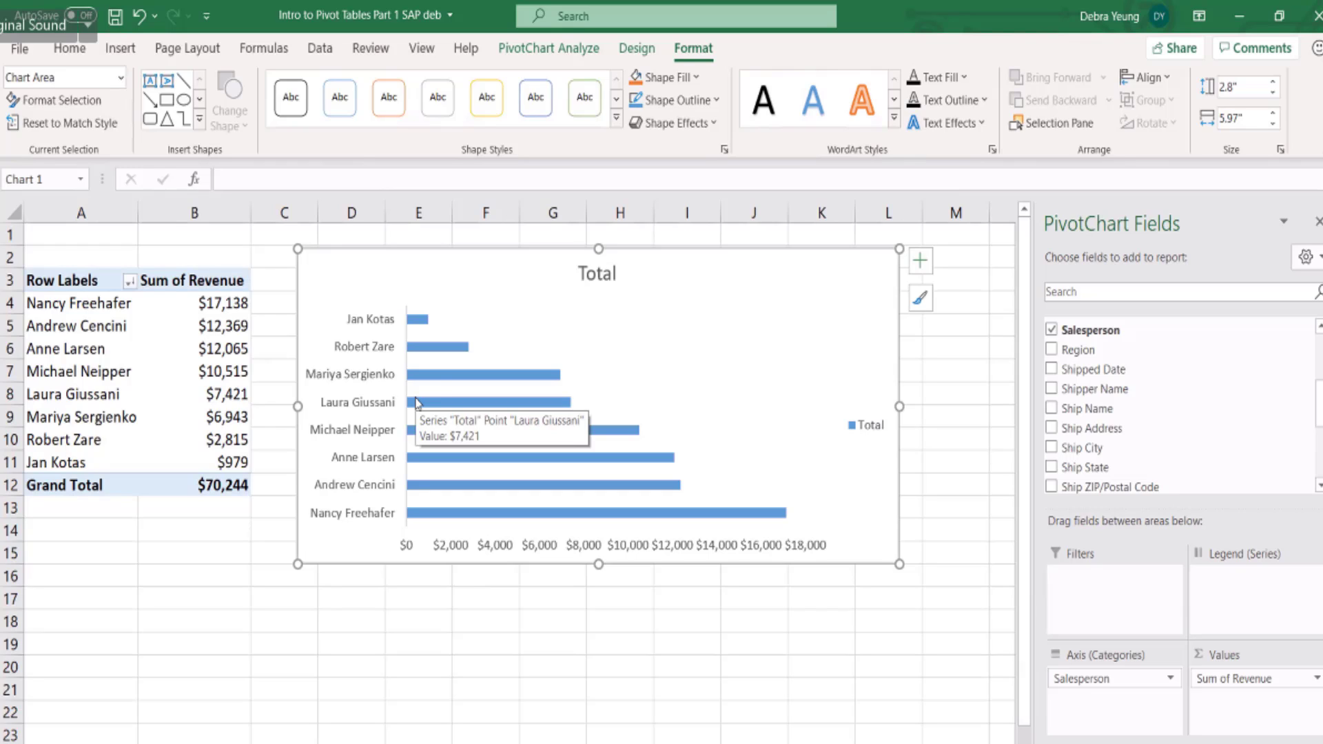
# Delete the horizontal dollar-value axis from the PivotChart.
pyautogui.click(481, 546)
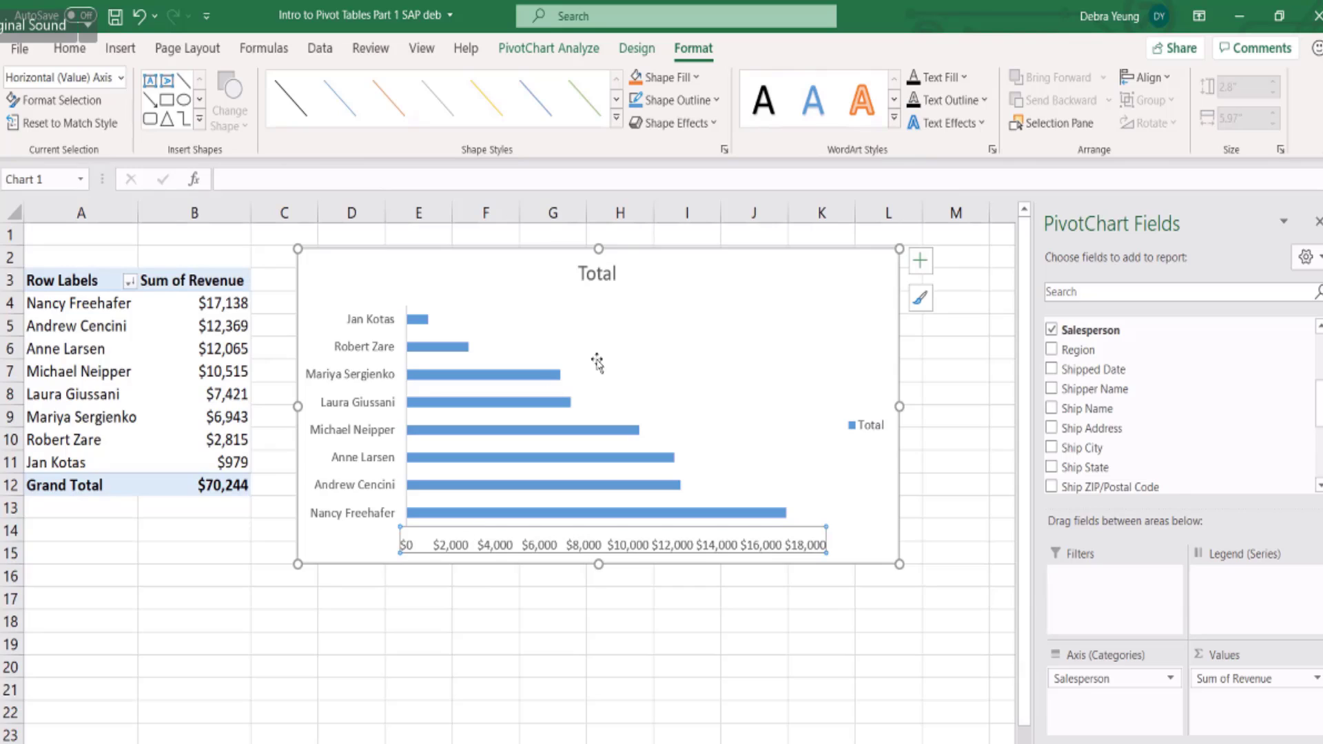
pyautogui.click(922, 265)
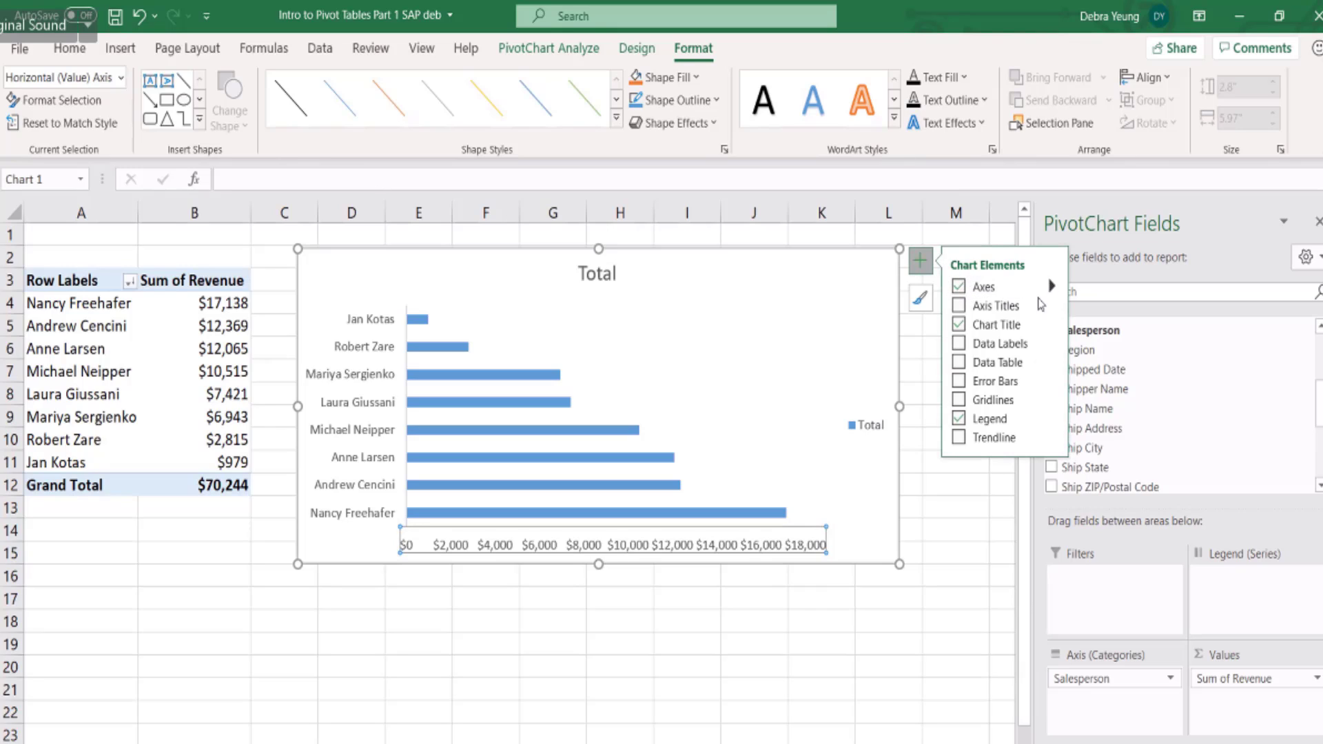
pyautogui.click(785, 533)
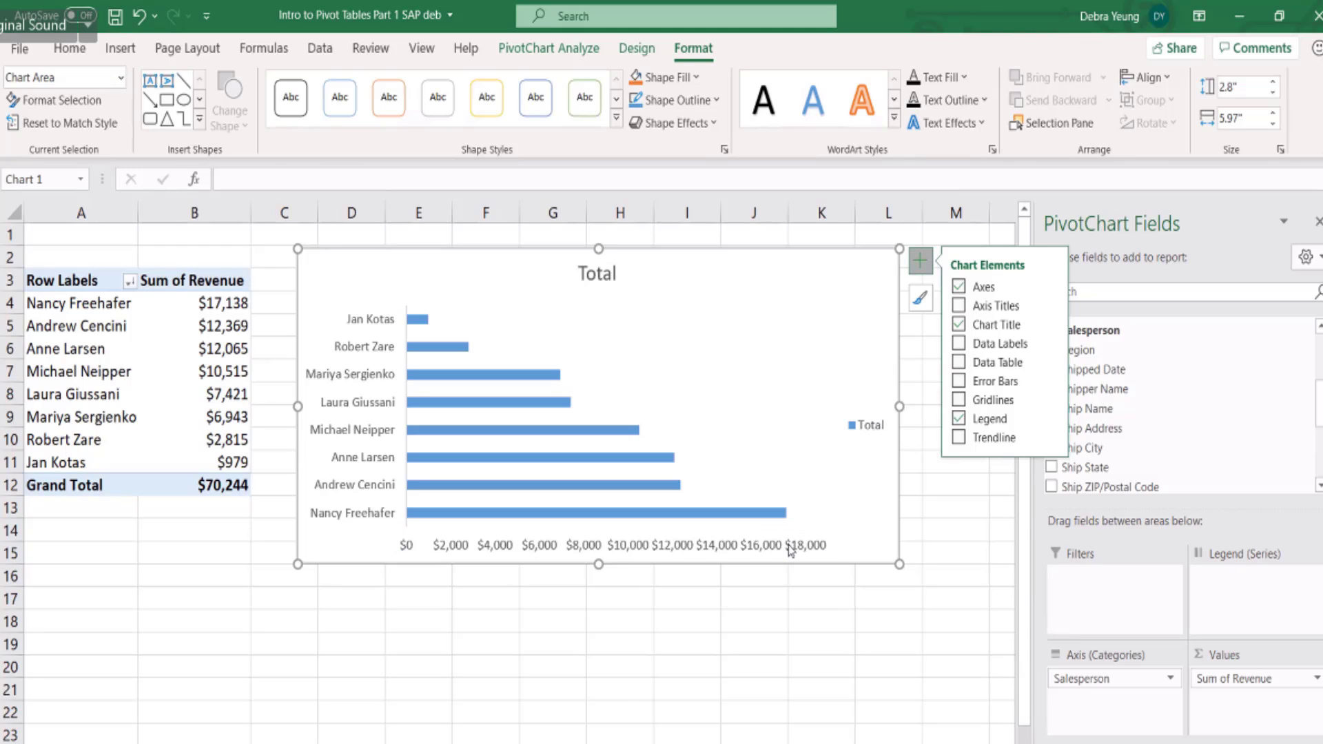
pyautogui.click(790, 544)
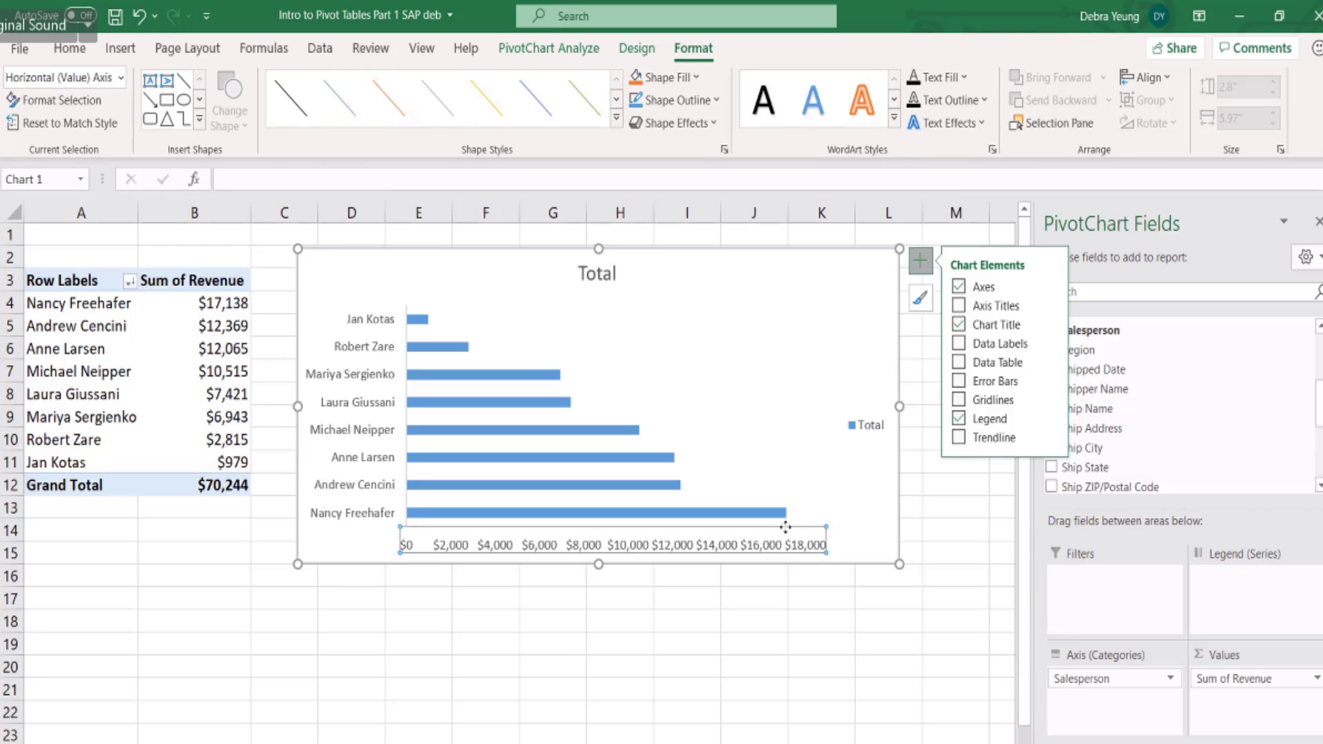
pyautogui.press('Delete')
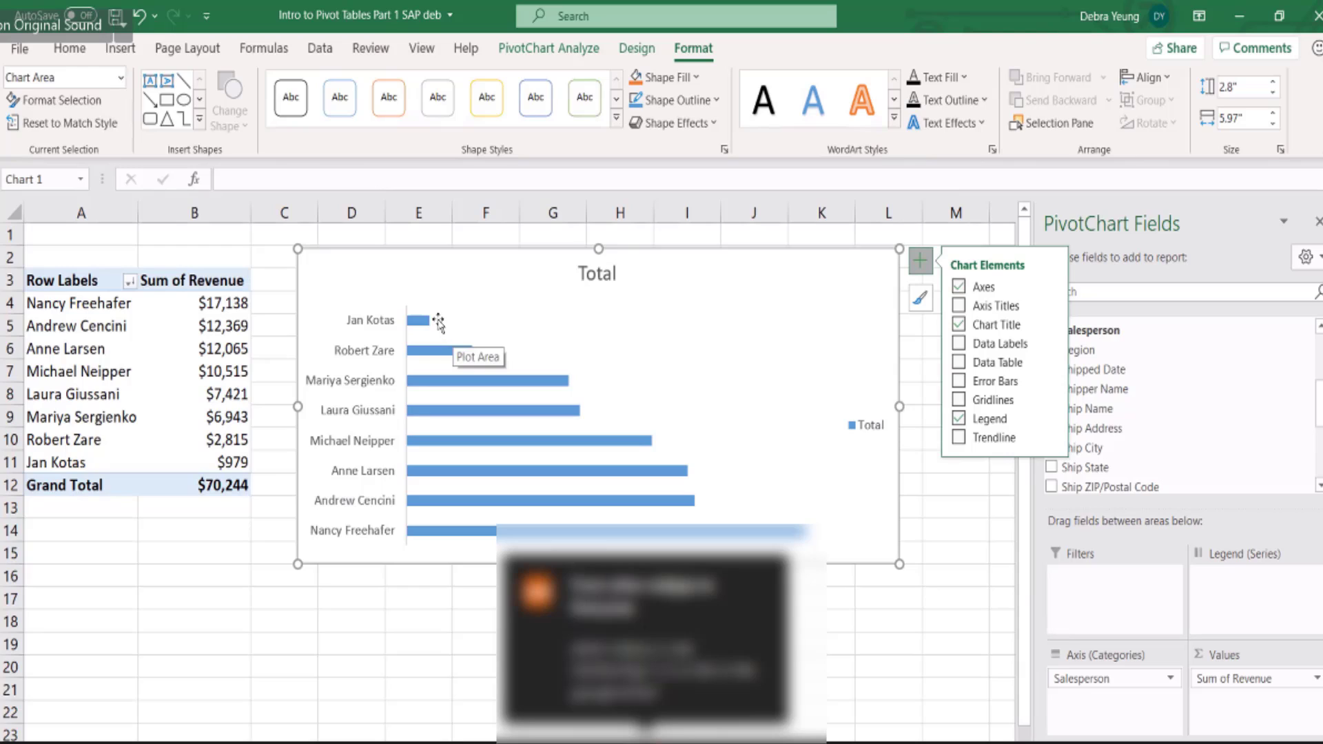
pyautogui.moveTo(443, 317)
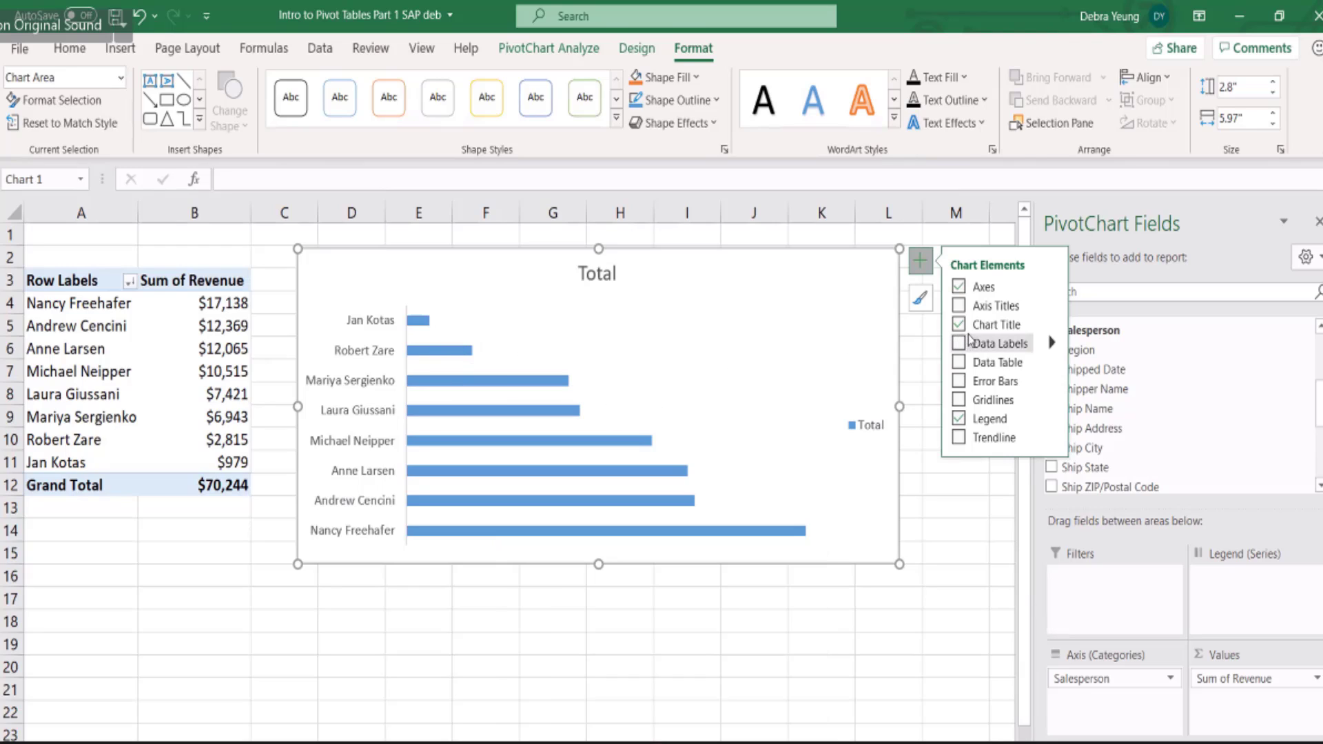
pyautogui.click(910, 485)
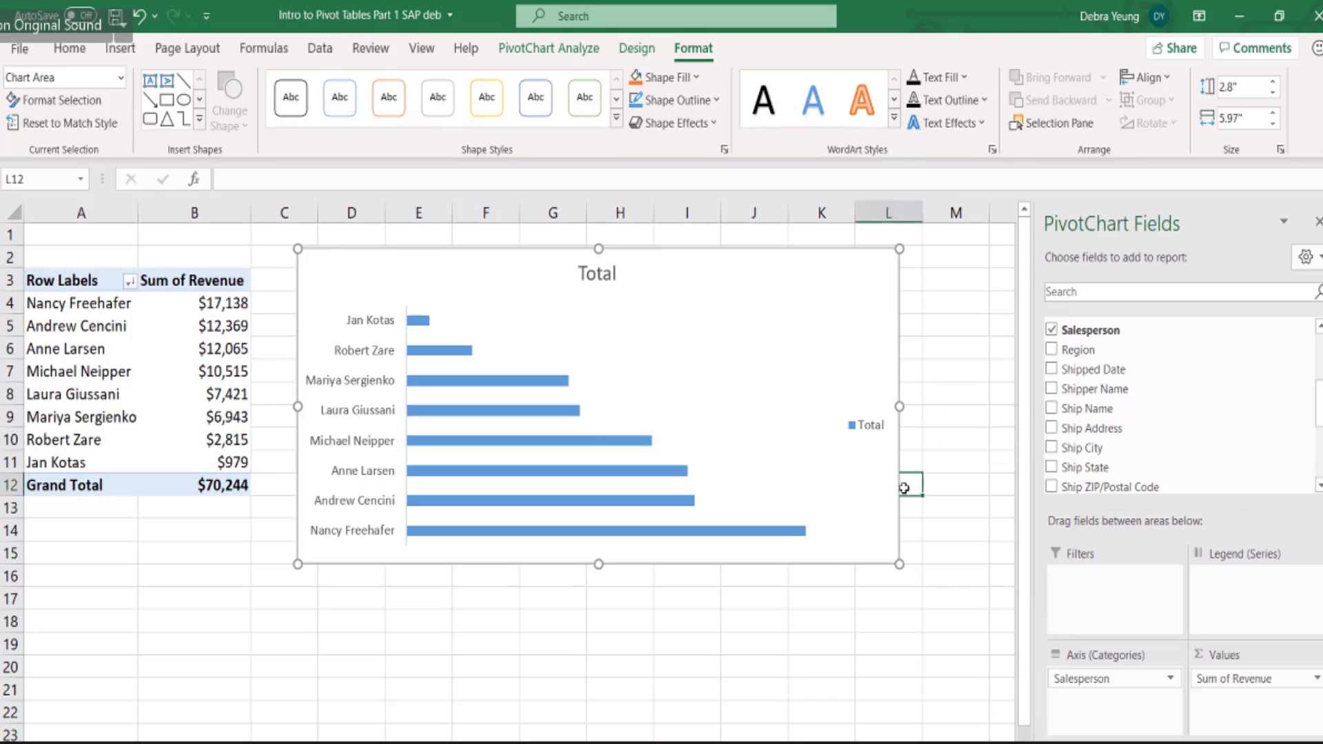
# Add data labels to the PivotChart's bars and delete its Total legend.
pyautogui.click(780, 255)
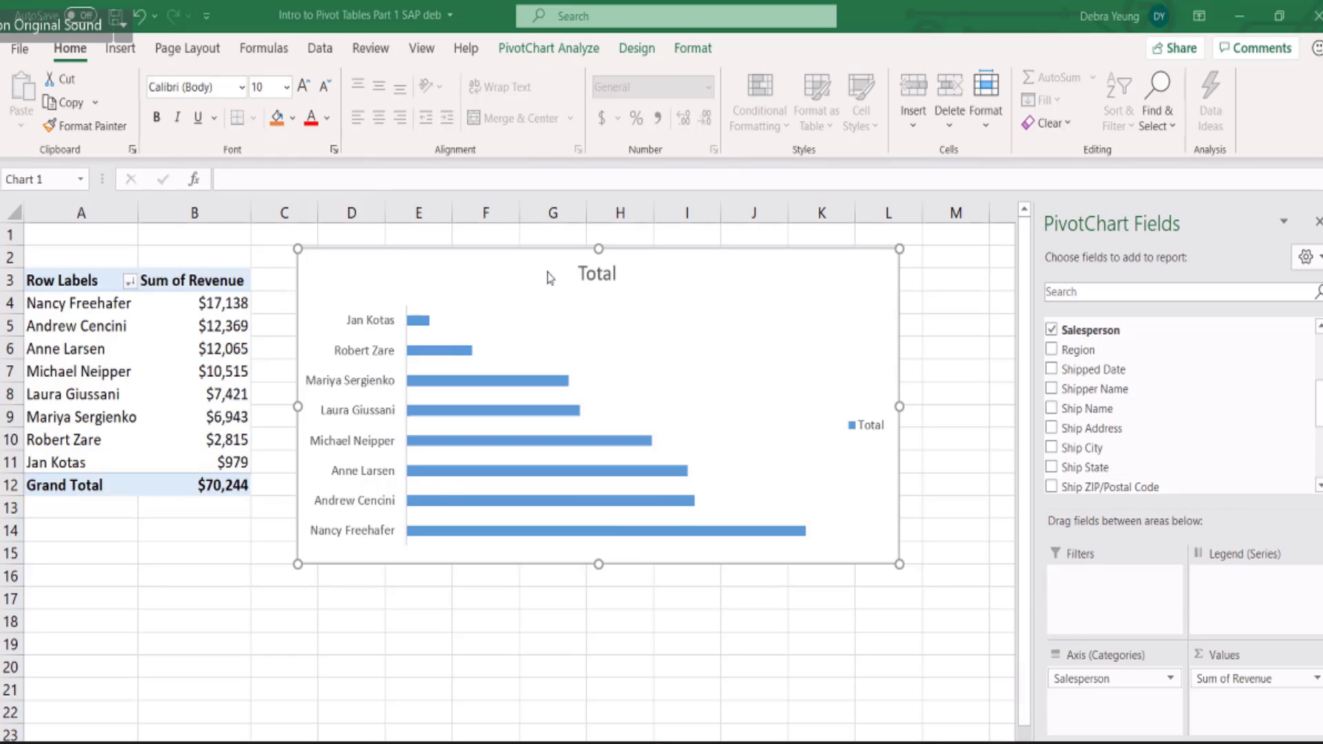
pyautogui.click(634, 48)
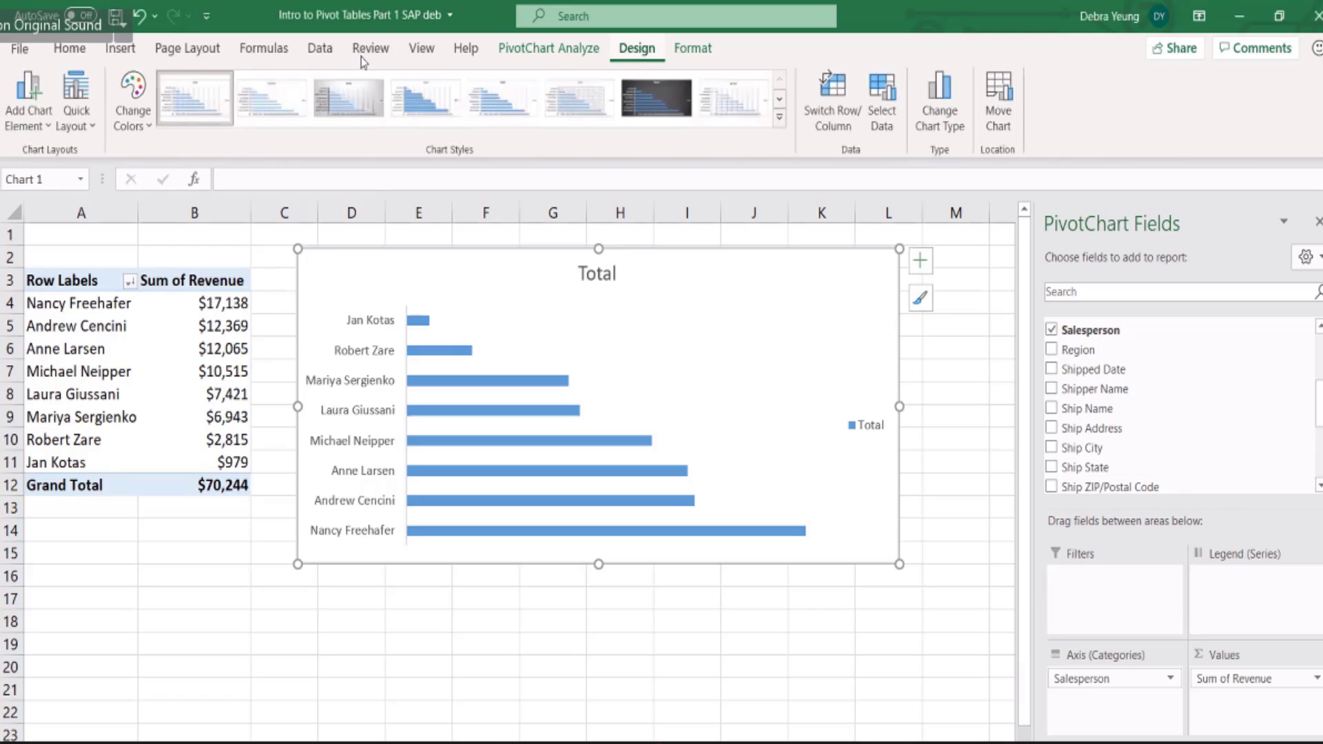
pyautogui.click(10, 112)
pyautogui.click(921, 262)
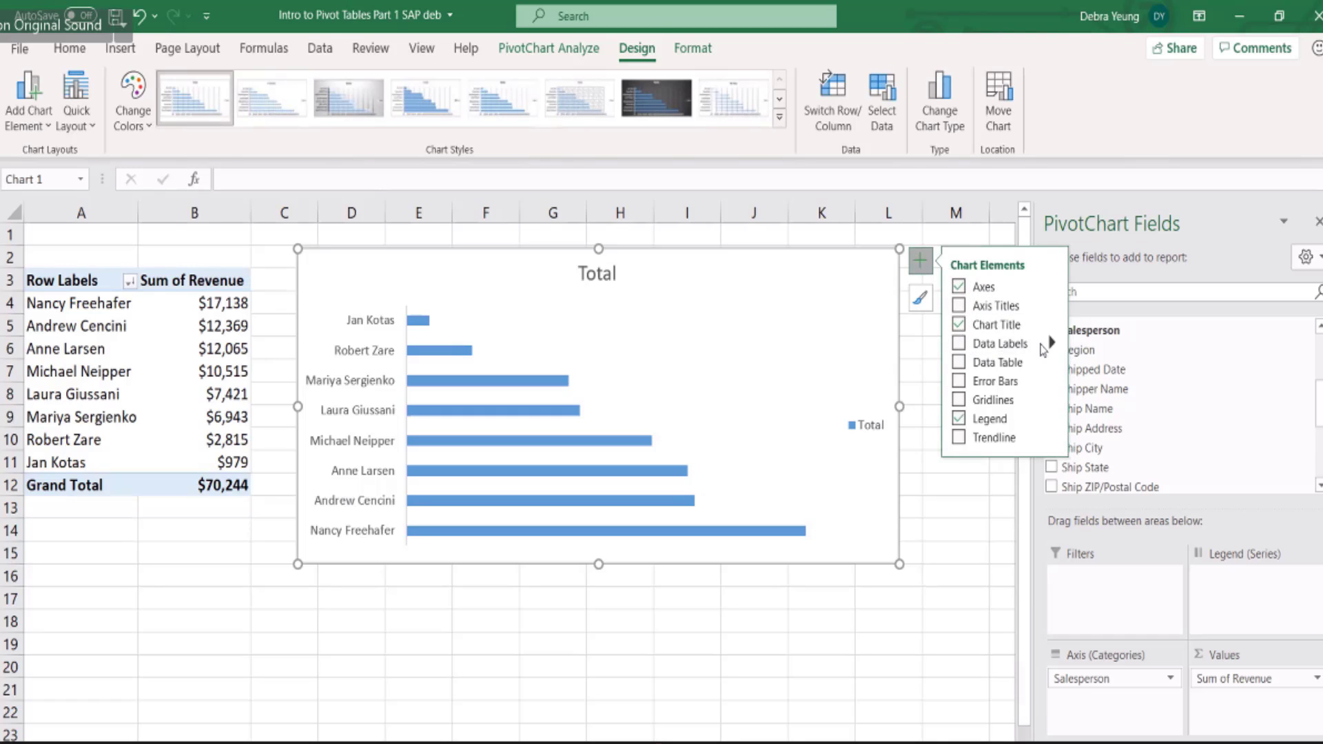
pyautogui.click(959, 344)
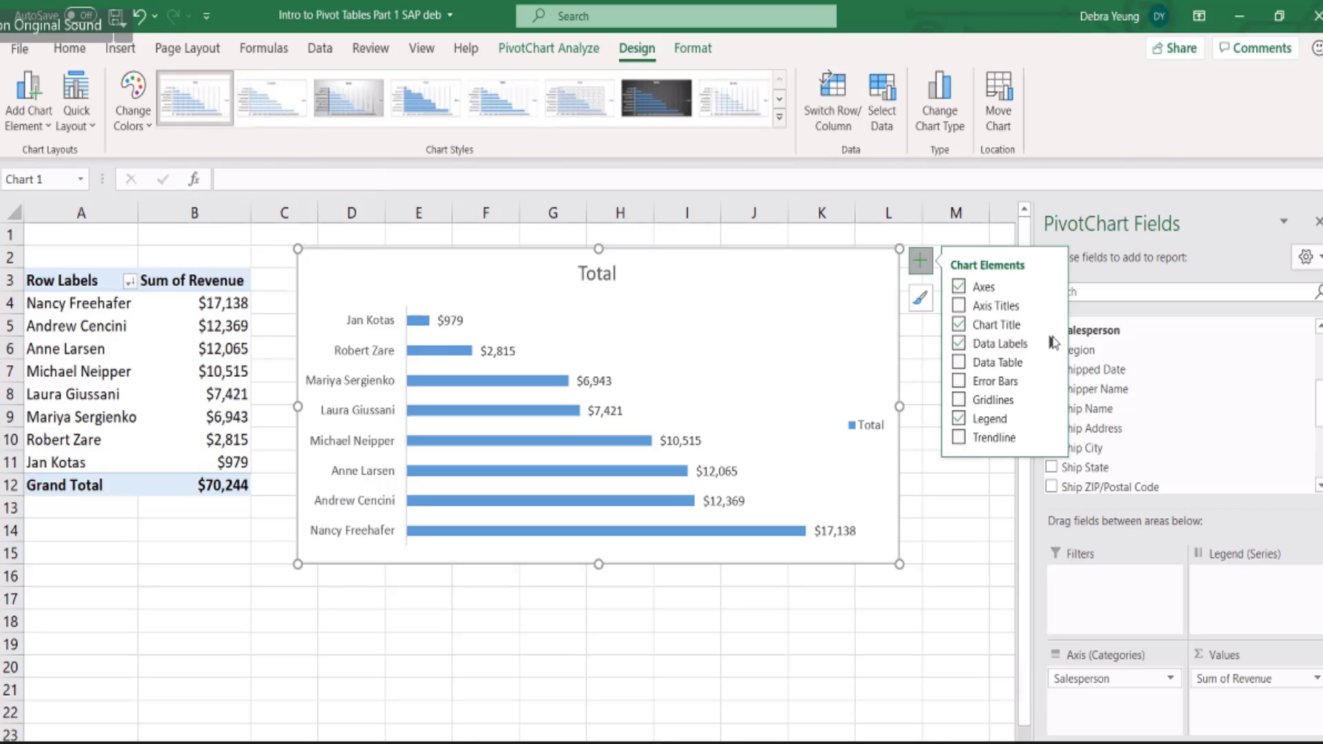
pyautogui.click(1053, 342)
pyautogui.click(850, 428)
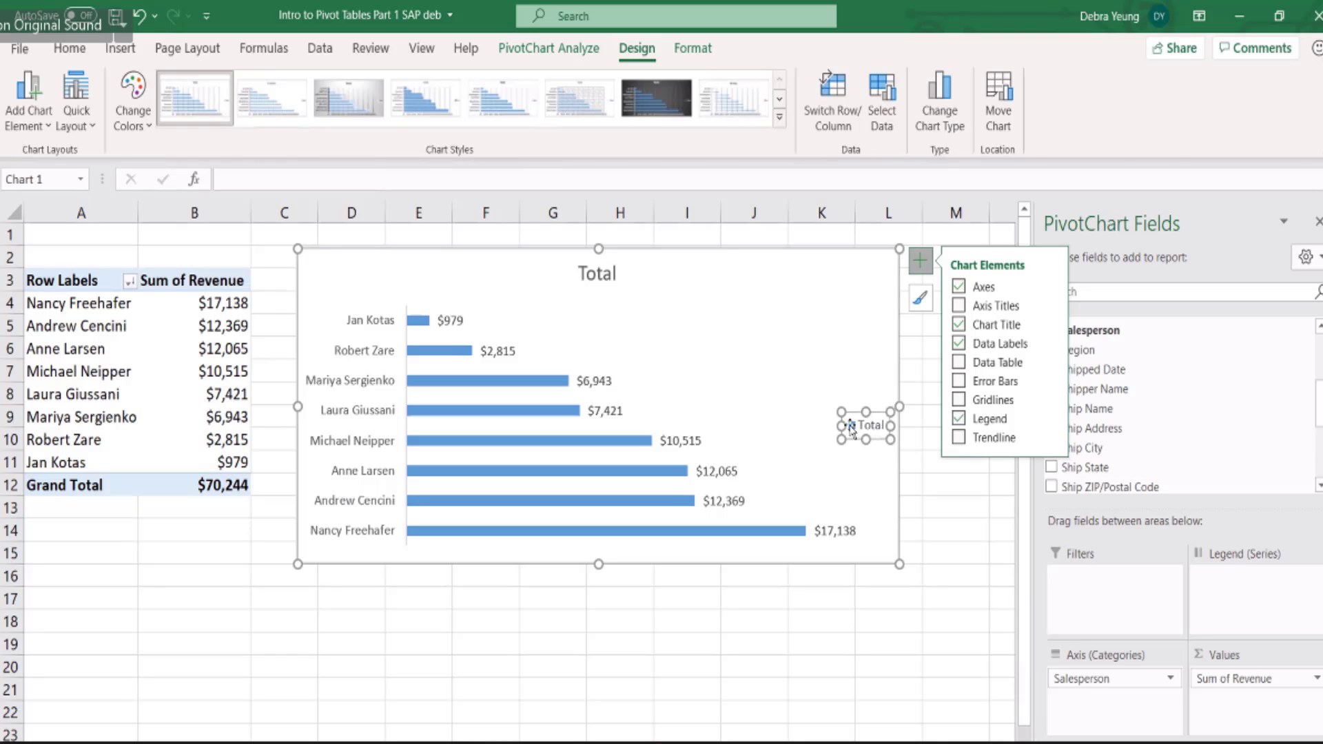
pyautogui.press('Delete')
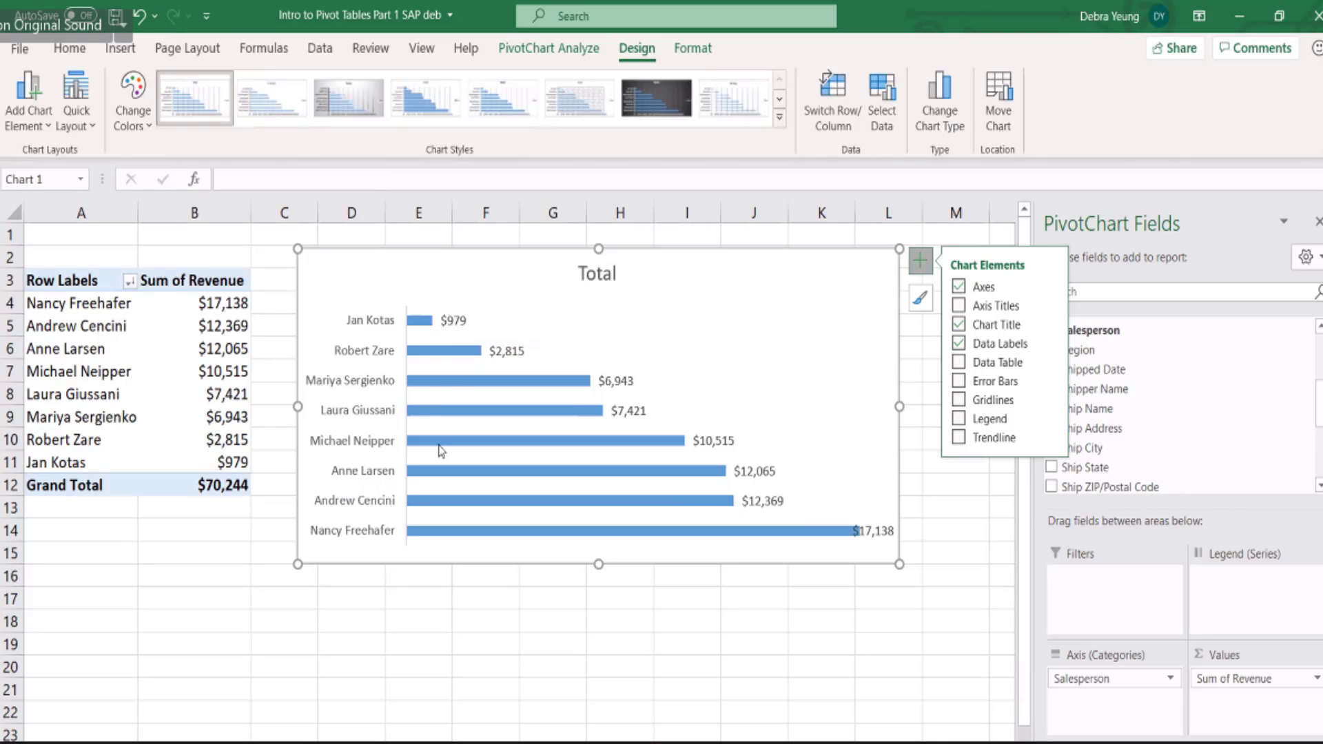
# Open the axis formatting options for the PivotChart's vertical salesperson axis.
pyautogui.moveTo(422, 330)
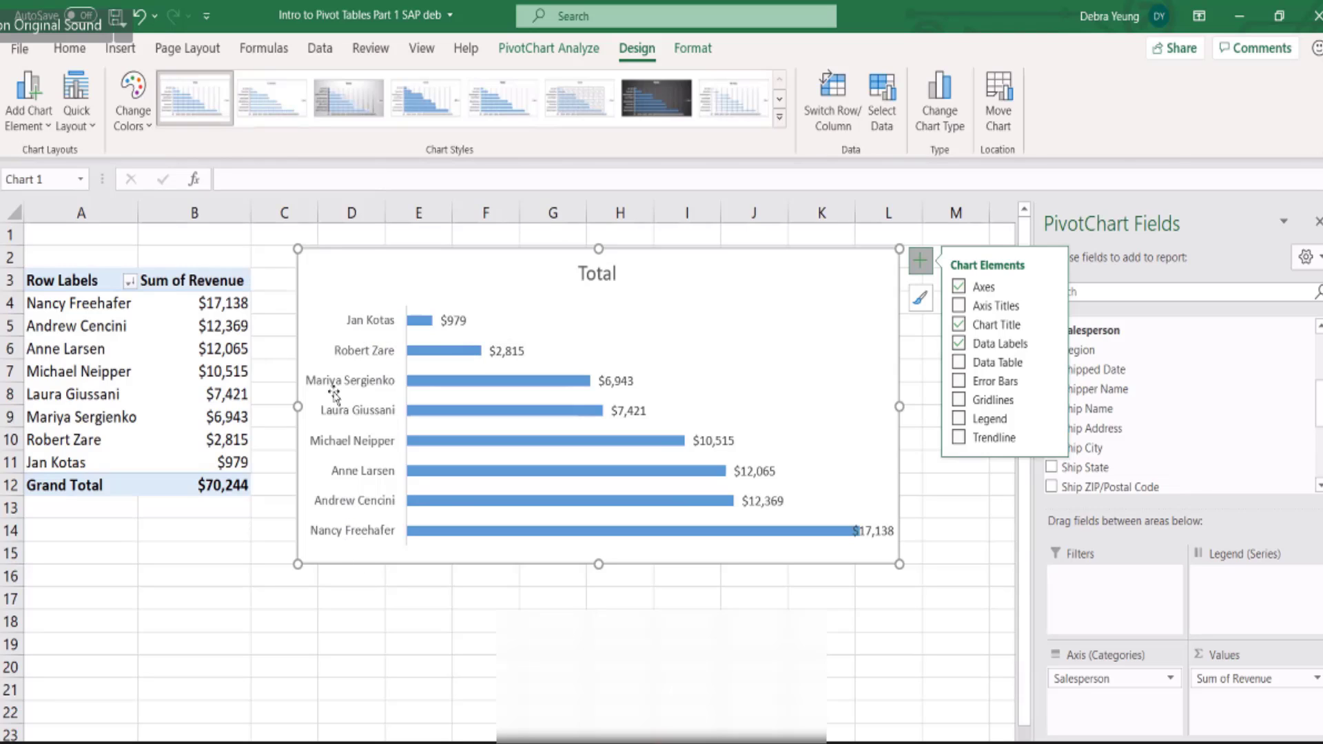
pyautogui.click(348, 537)
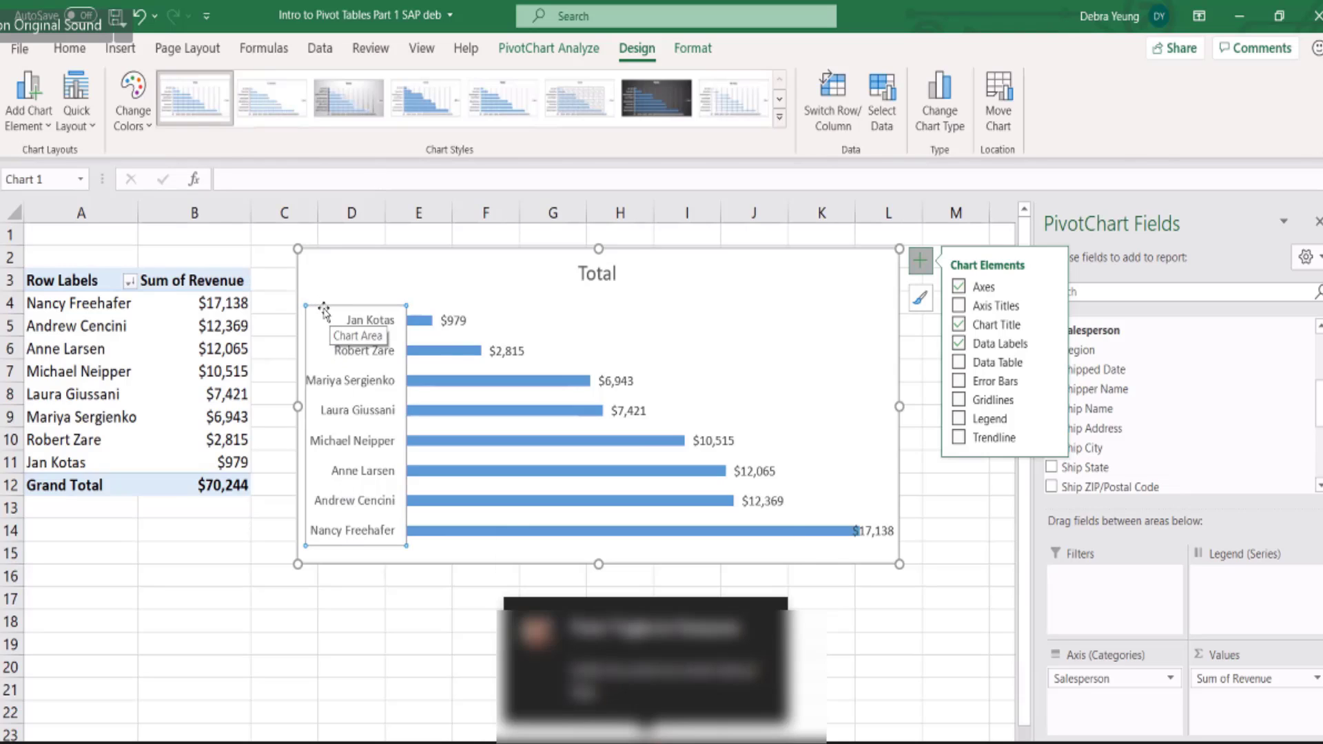
pyautogui.click(324, 312)
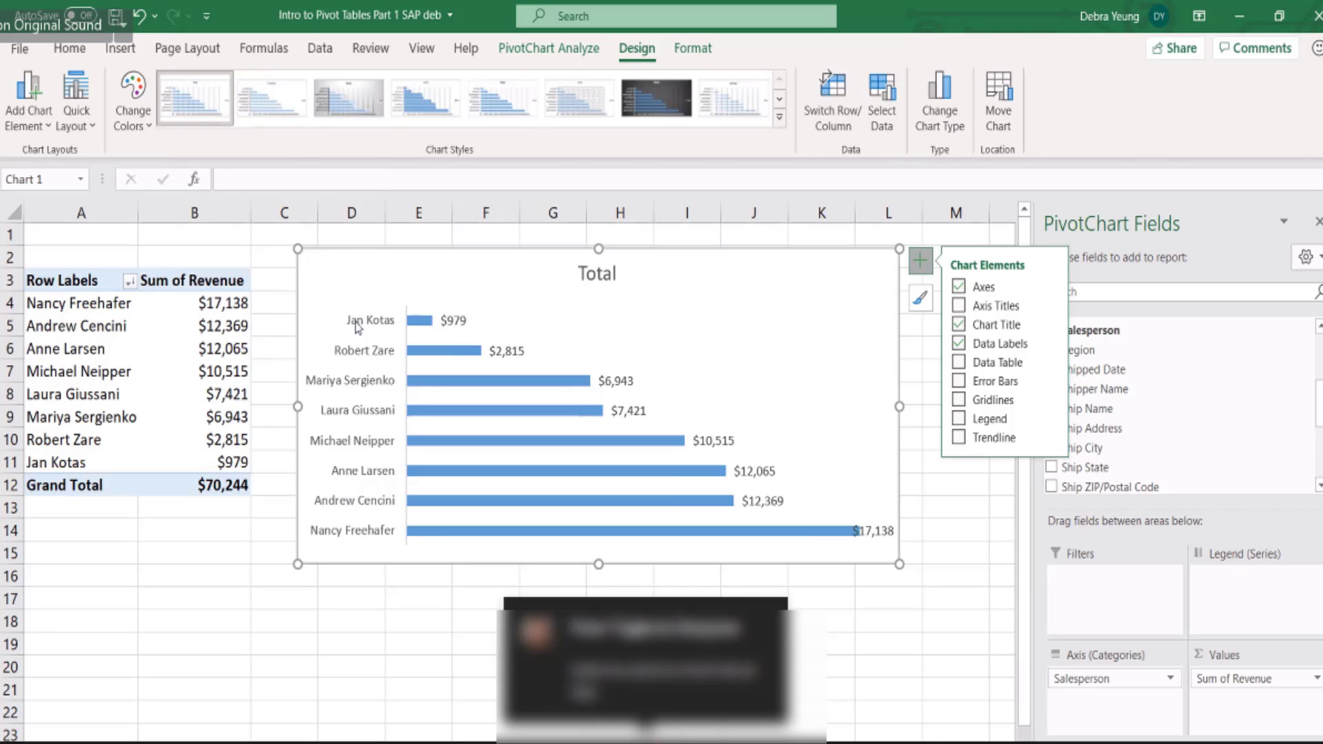
pyautogui.click(351, 366)
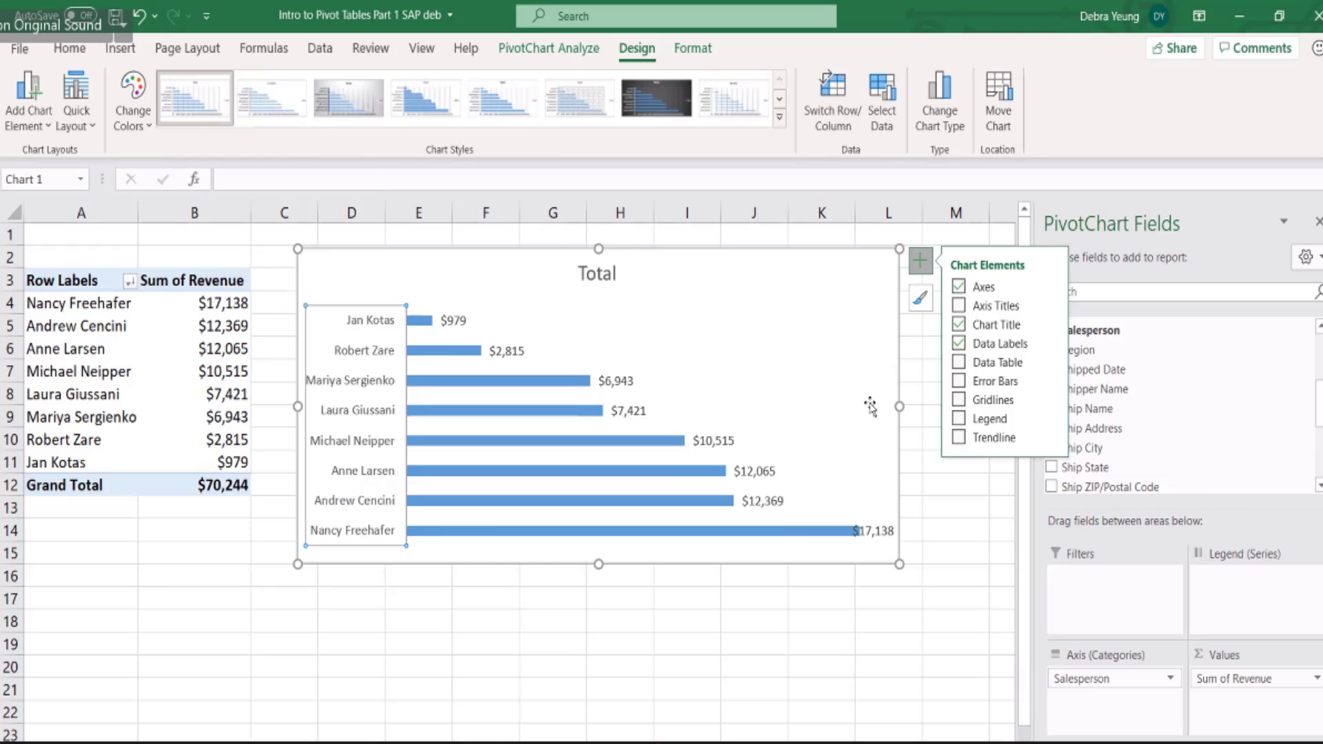
pyautogui.rightClick(328, 308)
pyautogui.click(345, 318)
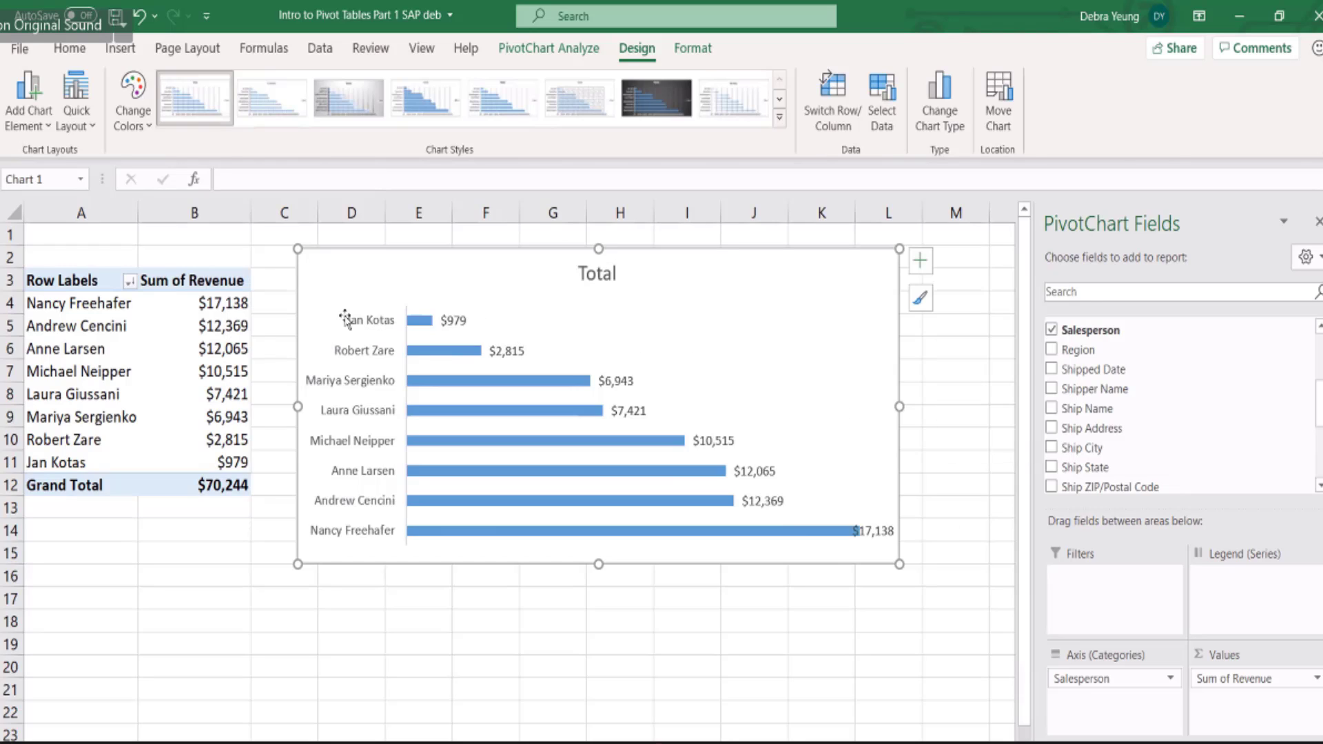
pyautogui.click(362, 377)
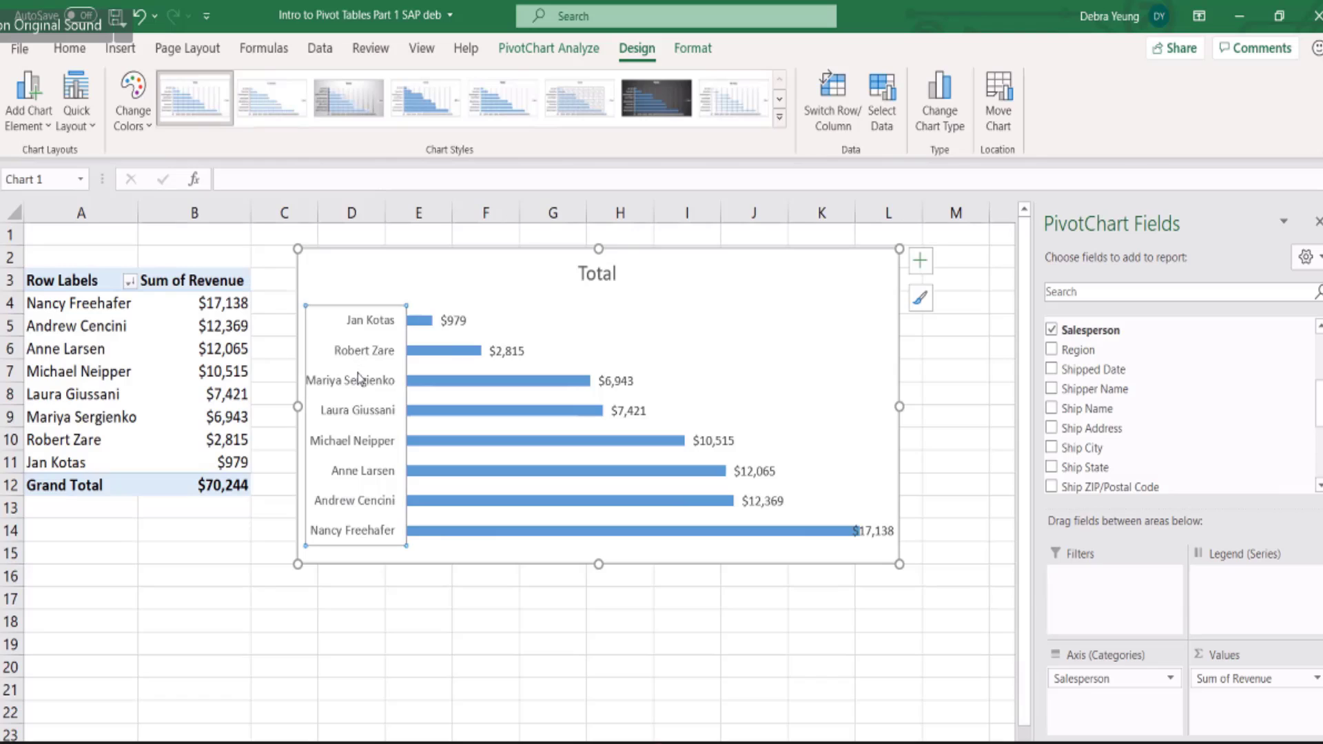
pyautogui.rightClick(330, 305)
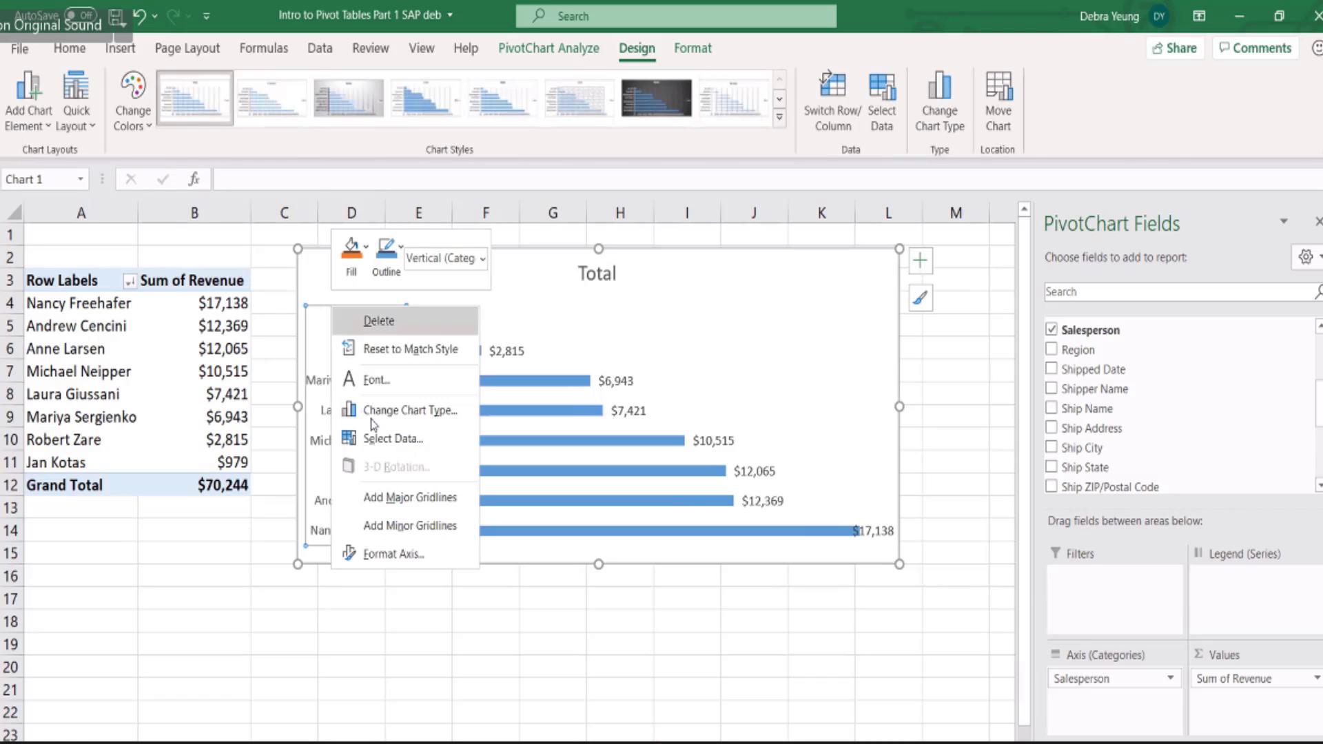
pyautogui.click(379, 554)
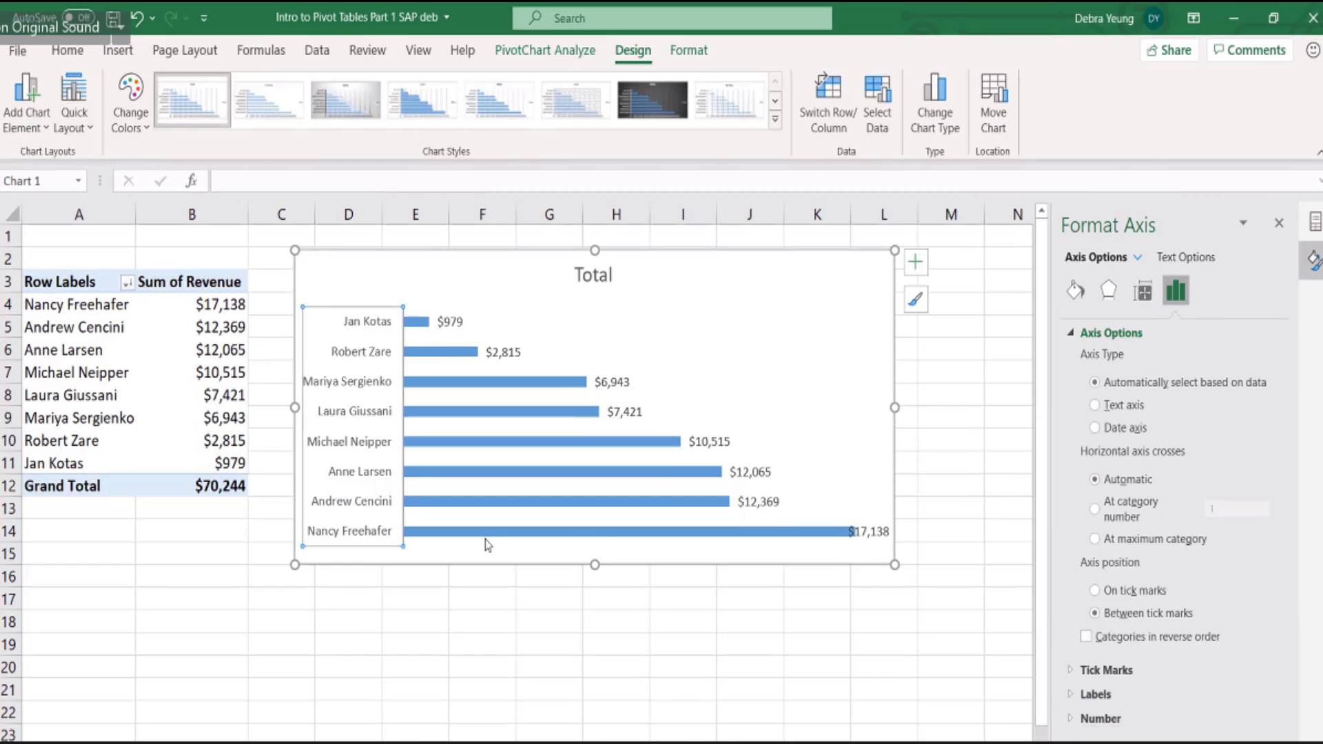
# Set the PivotChart's vertical salesperson axis to show its categories in reverse order.
pyautogui.click(312, 265)
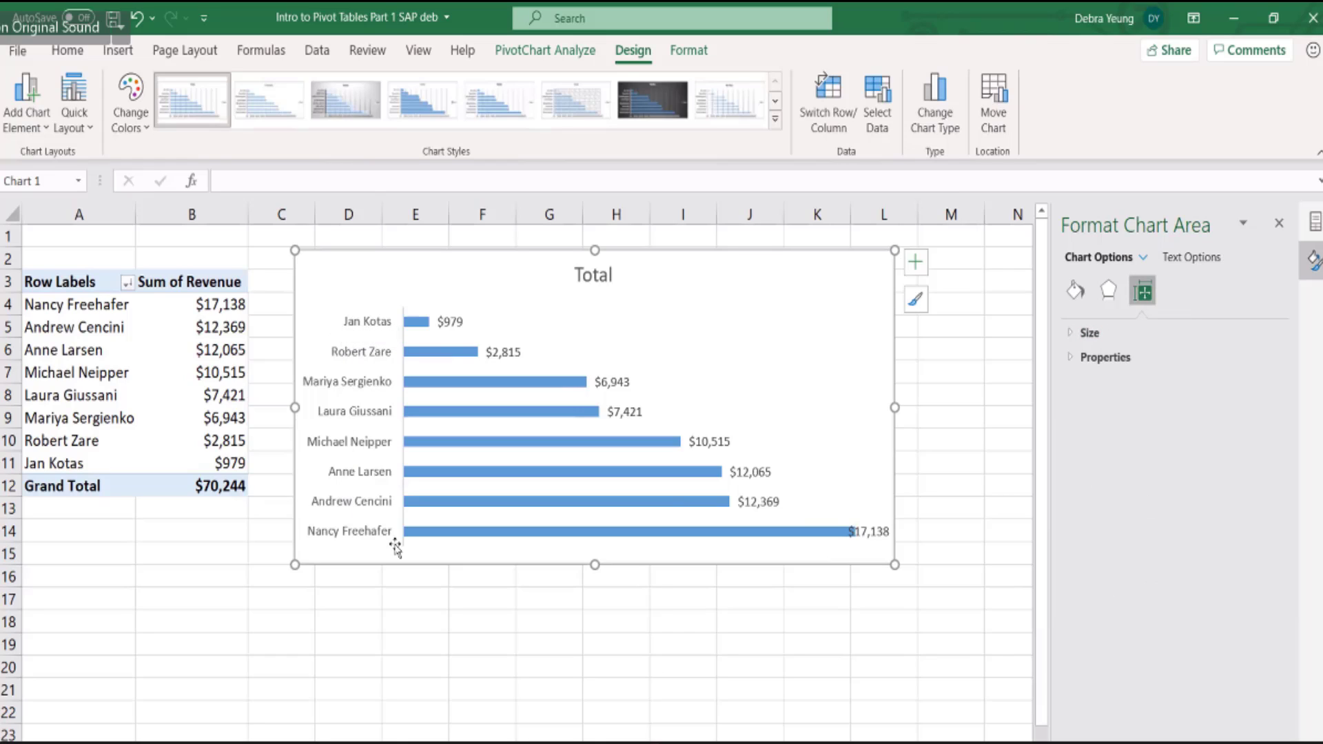
pyautogui.moveTo(428, 532)
pyautogui.click(345, 316)
pyautogui.click(338, 310)
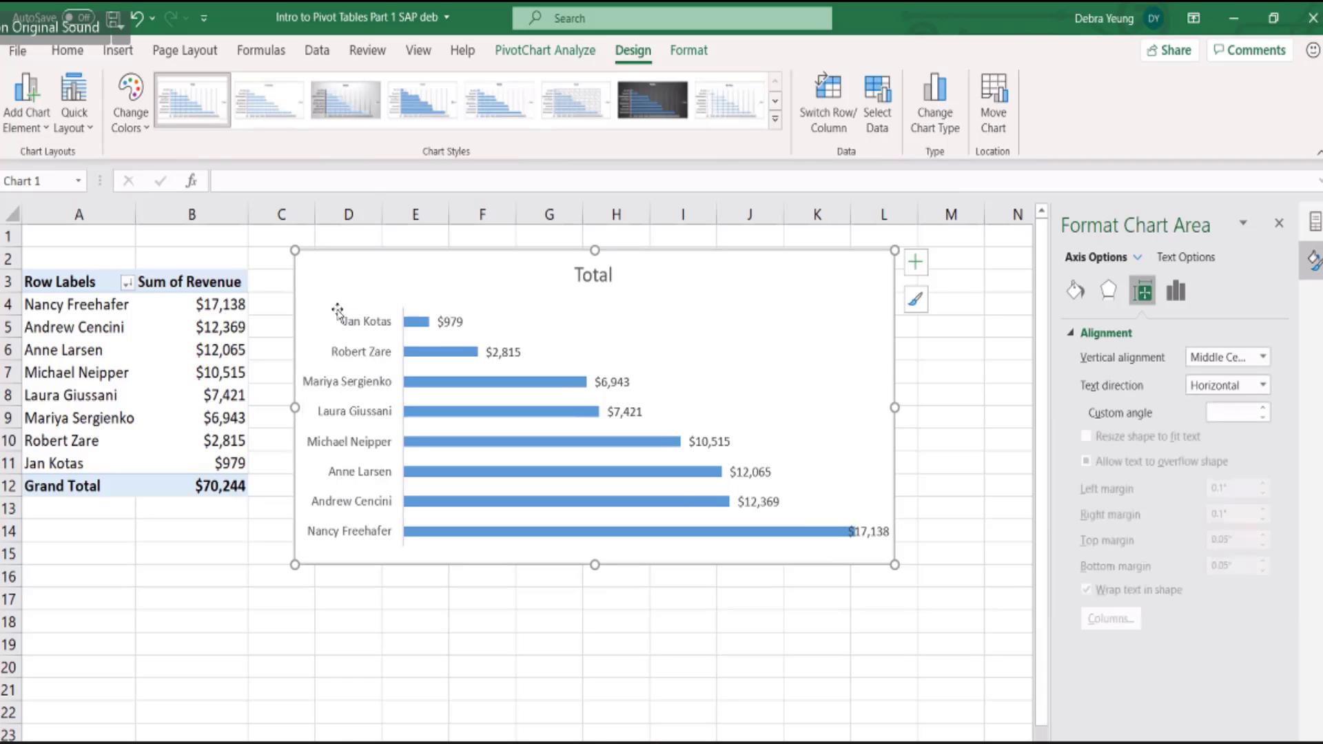
pyautogui.click(338, 307)
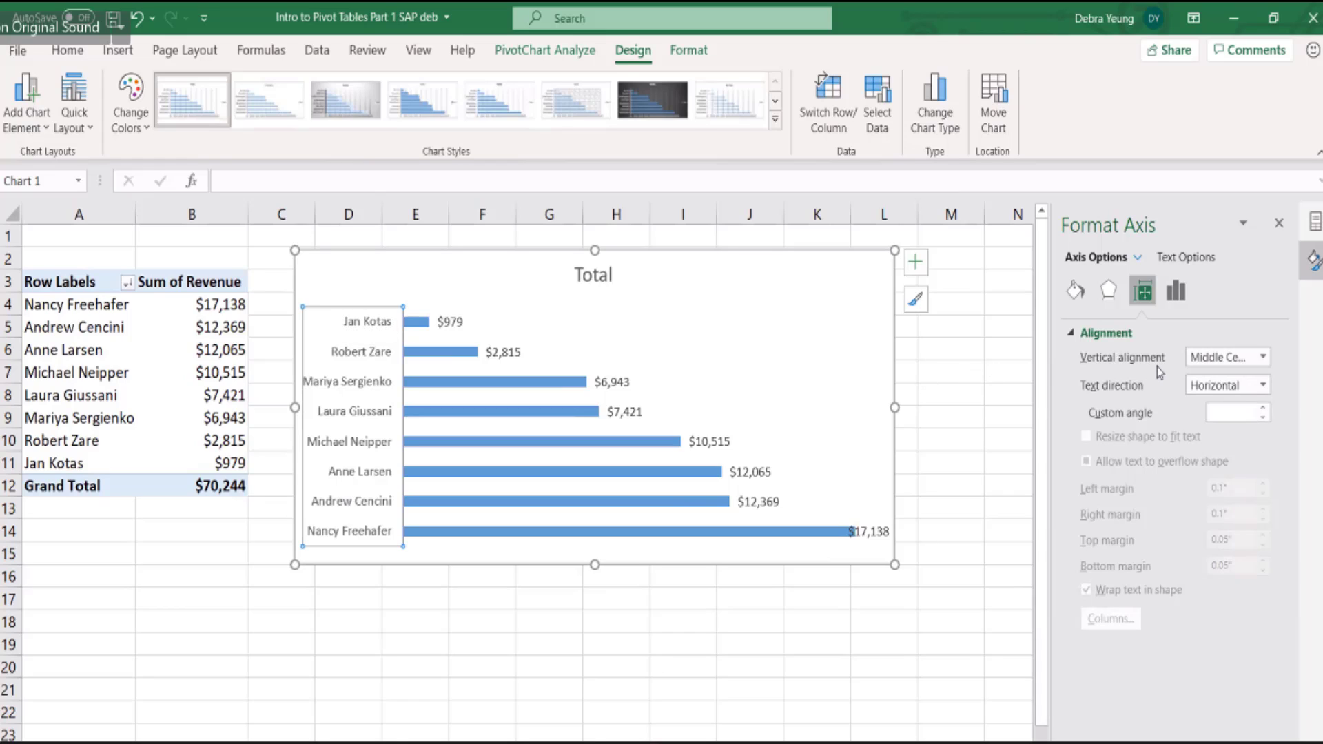
pyautogui.click(331, 311)
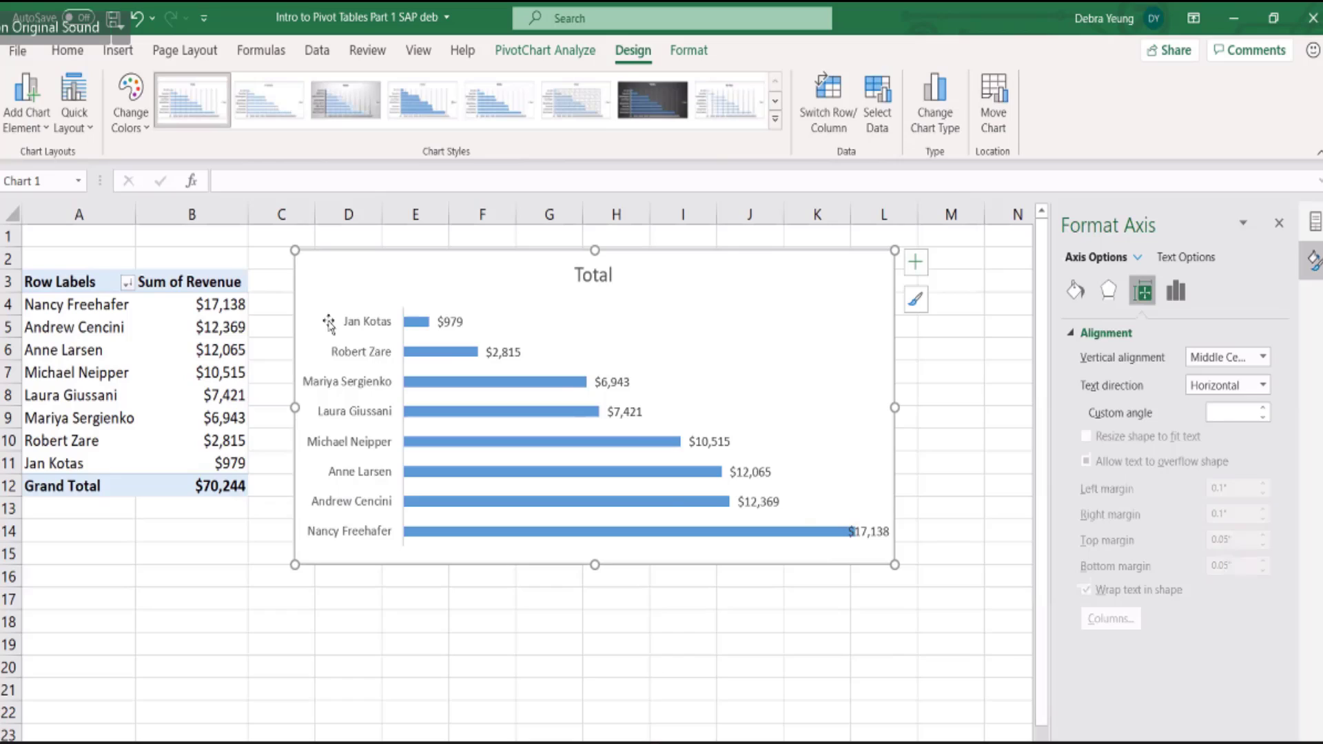
pyautogui.click(329, 322)
pyautogui.rightClick(345, 337)
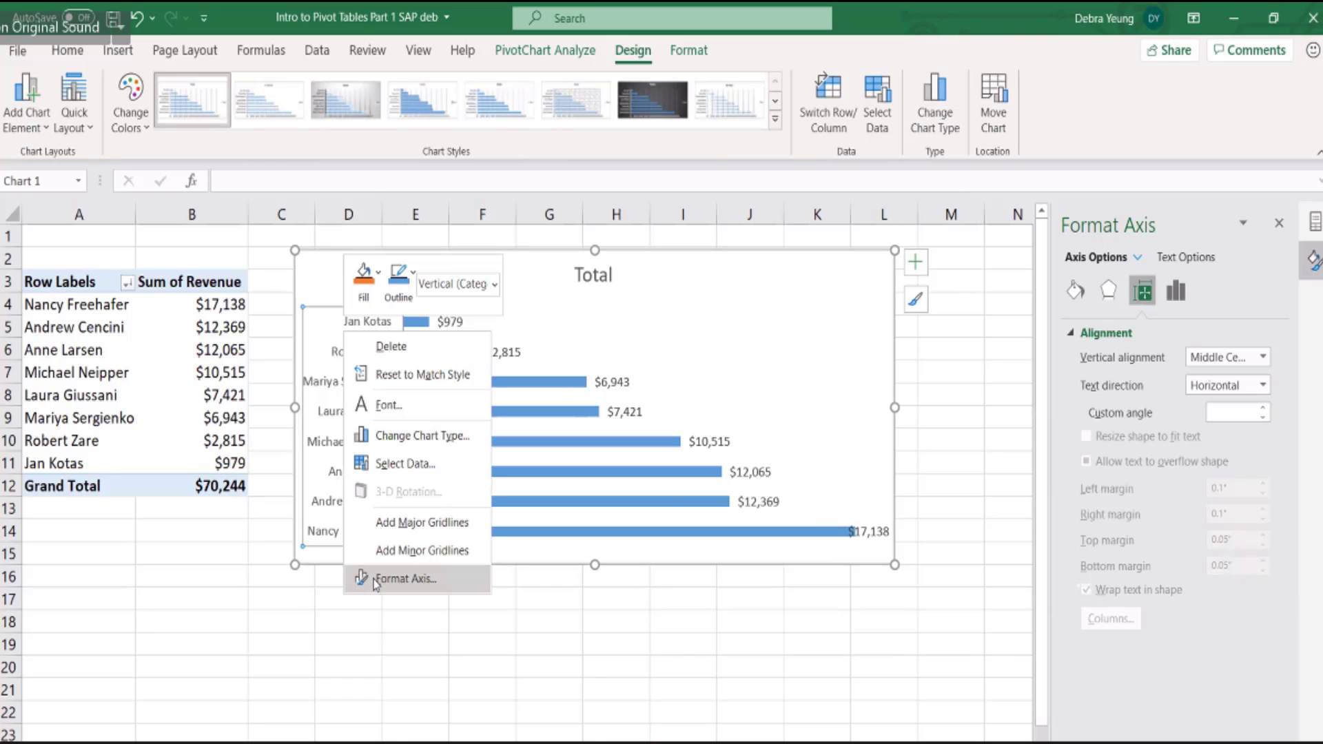
pyautogui.click(373, 579)
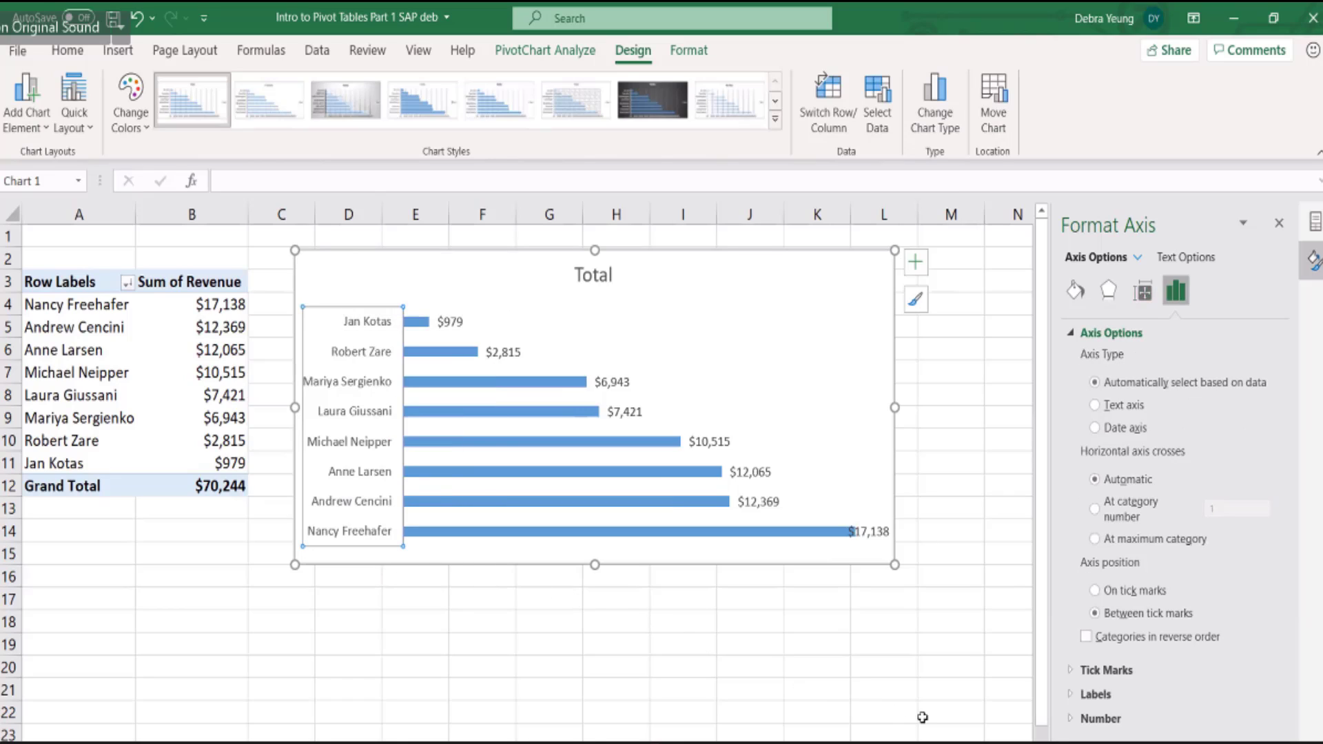
pyautogui.click(1087, 638)
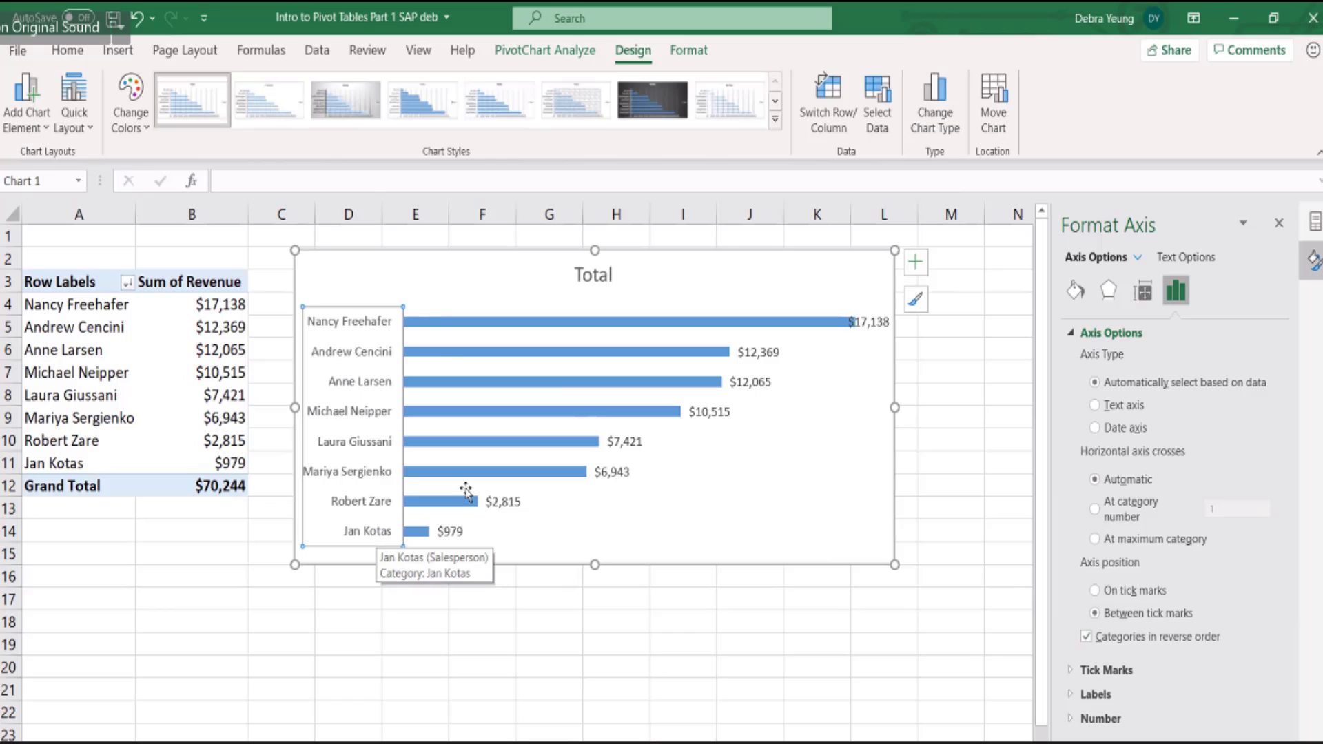
# Try a gap width of 42% on the PivotChart's revenue bars, and undo that change.
pyautogui.click(594, 328)
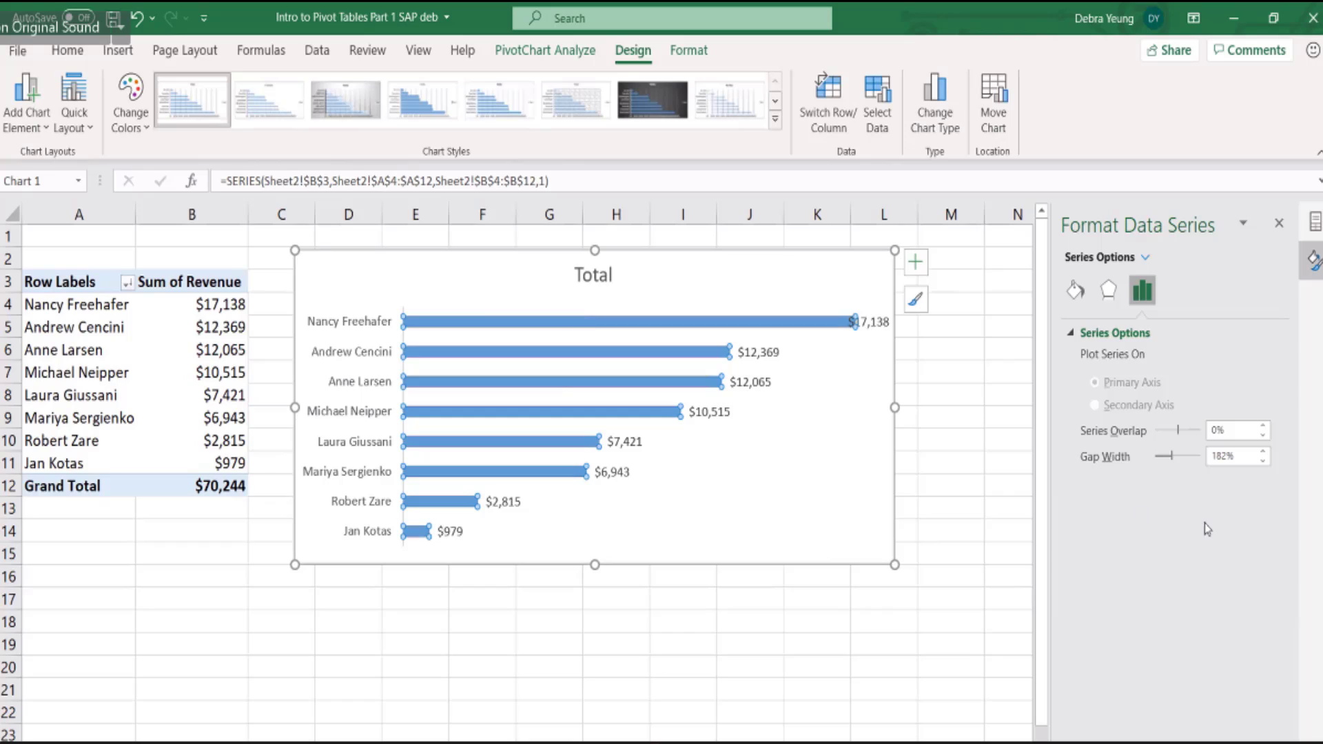
pyautogui.click(1229, 456)
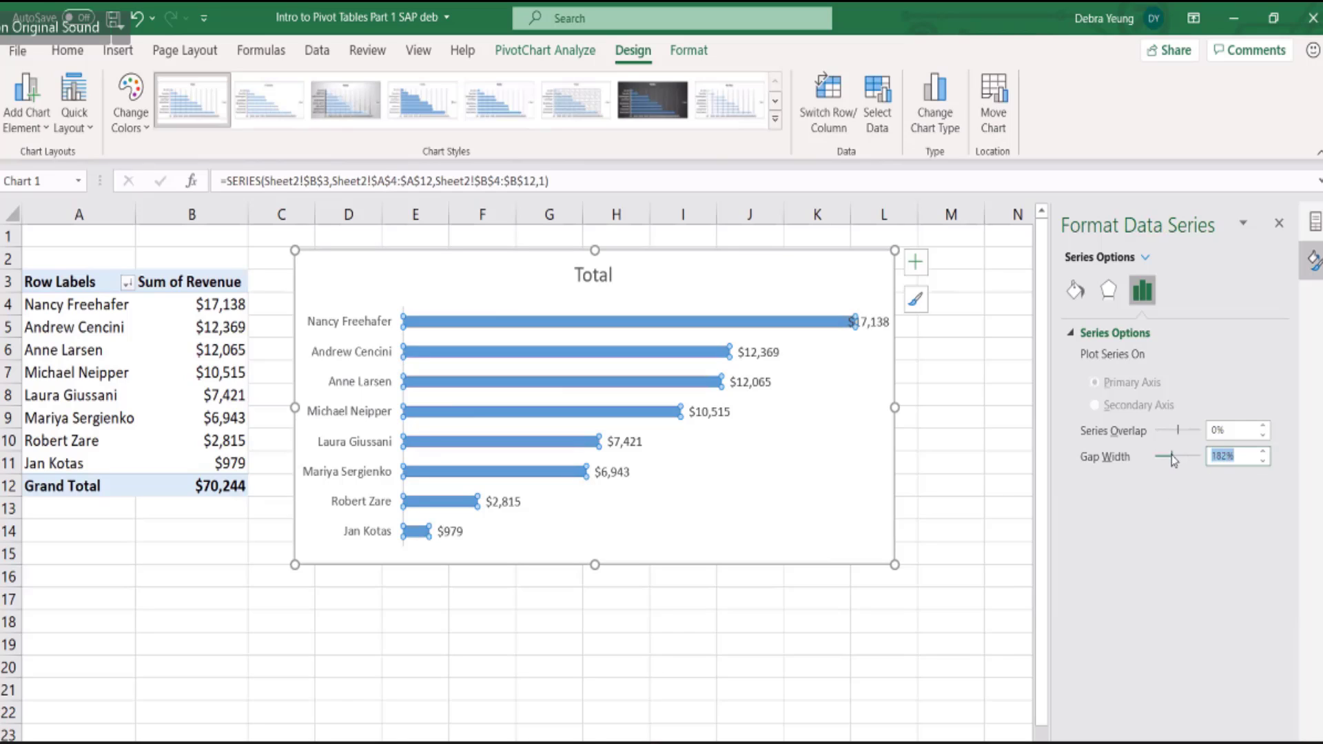
pyautogui.moveTo(1174, 460); pyautogui.dragTo(1161, 463)
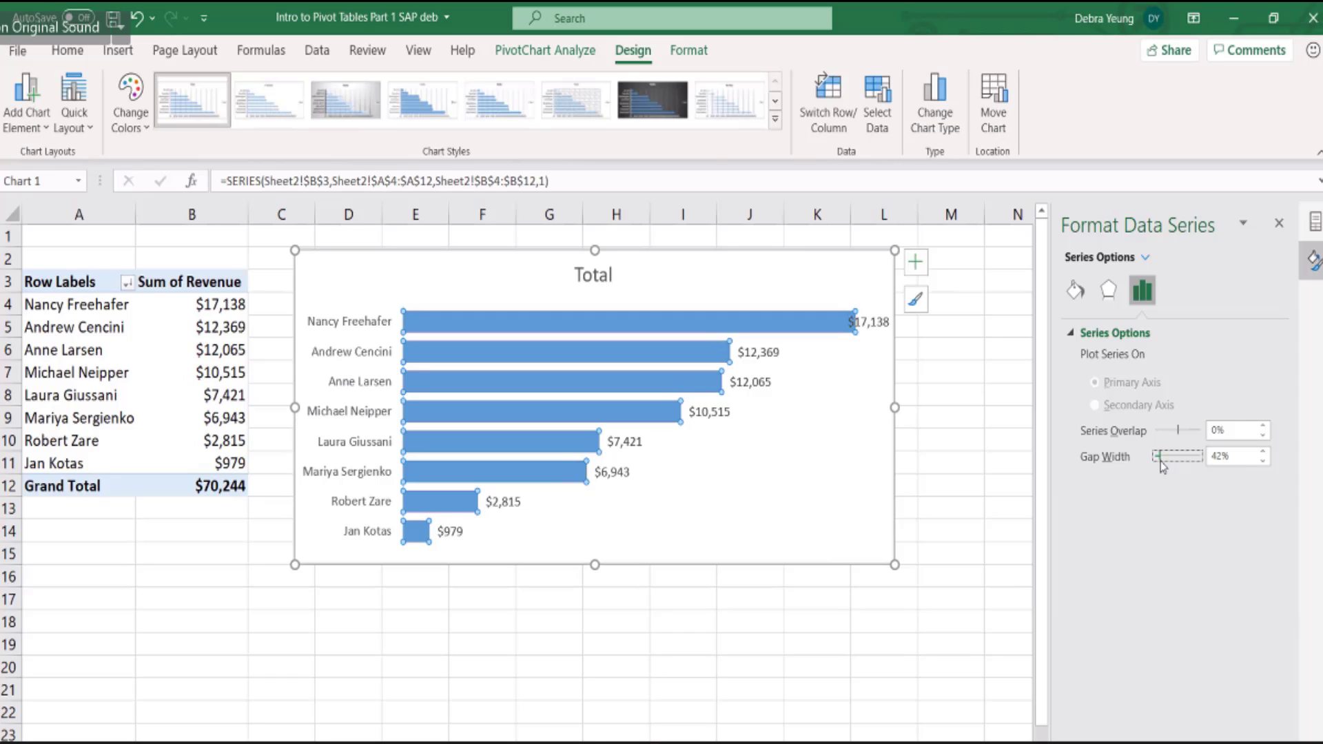
pyautogui.click(555, 618)
pyautogui.hotkey('ctrl', 'z')
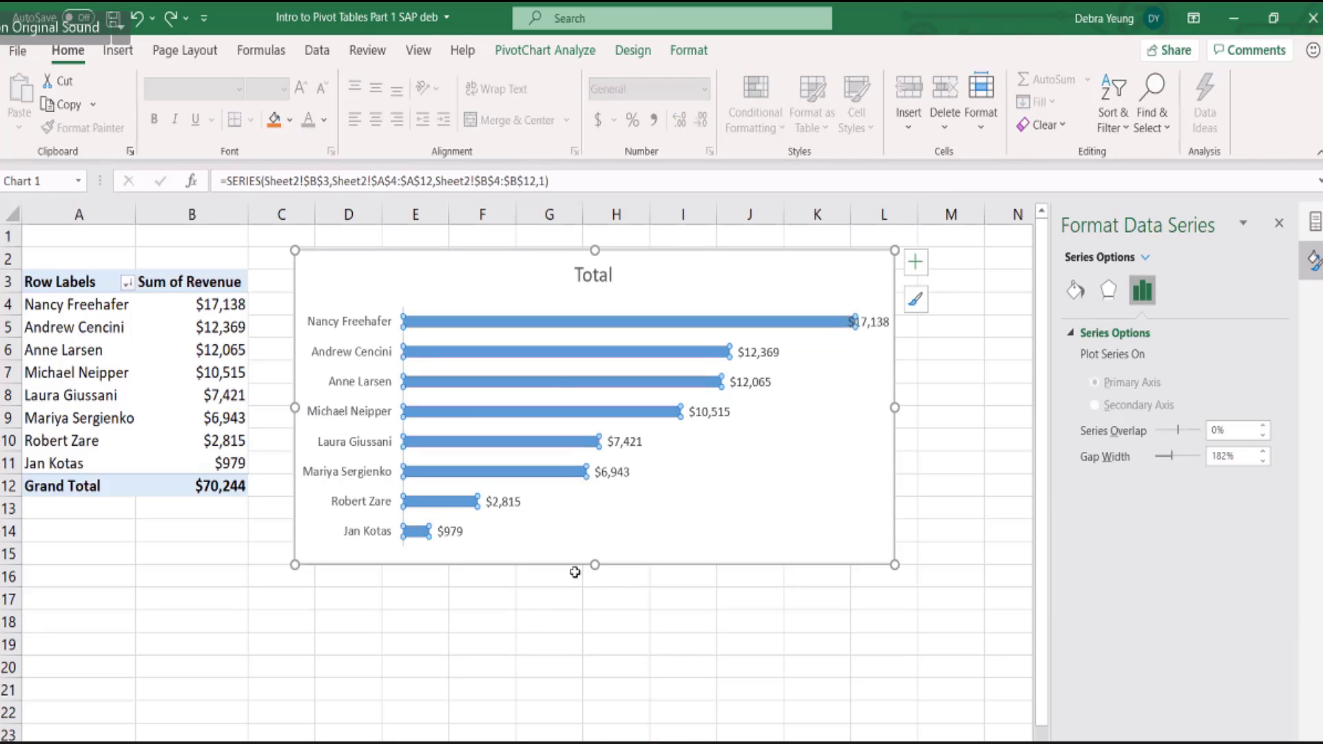
# Reduce the gap width of the PivotChart's revenue bars to about 20%.
pyautogui.click(571, 513)
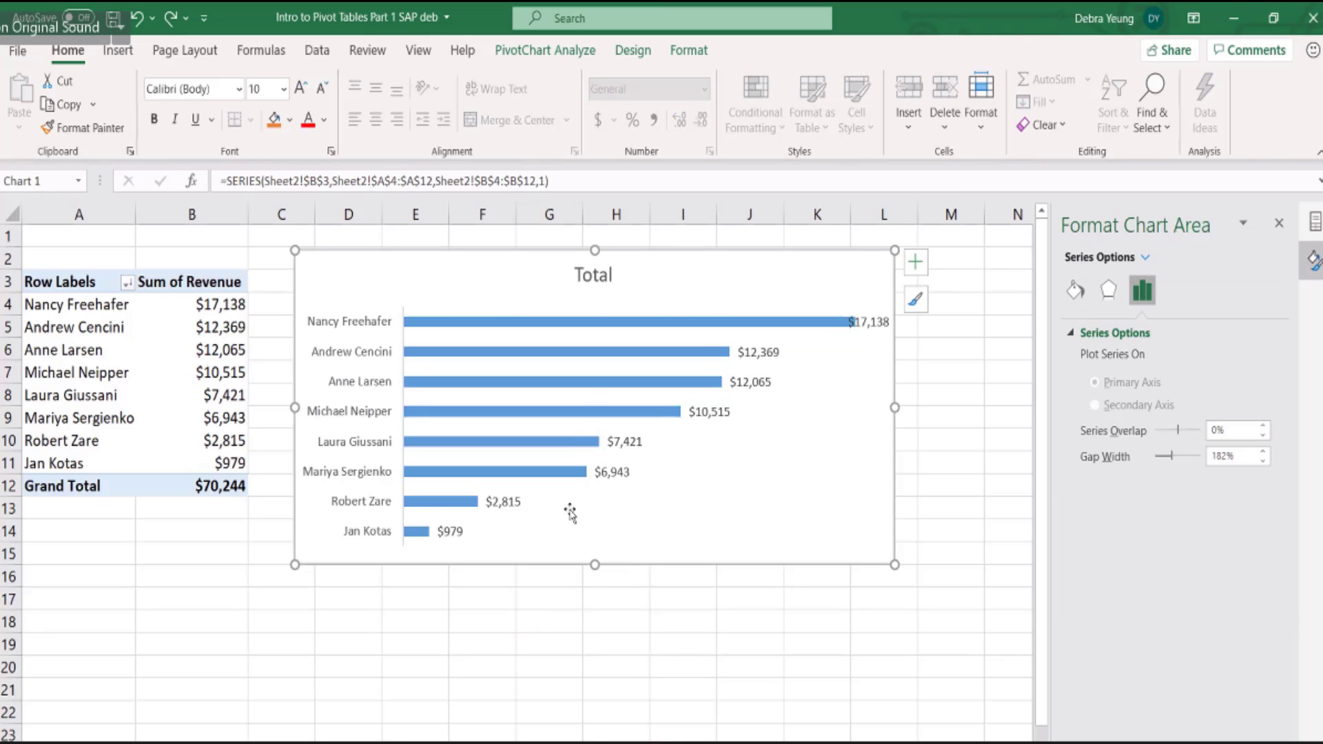
pyautogui.click(586, 324)
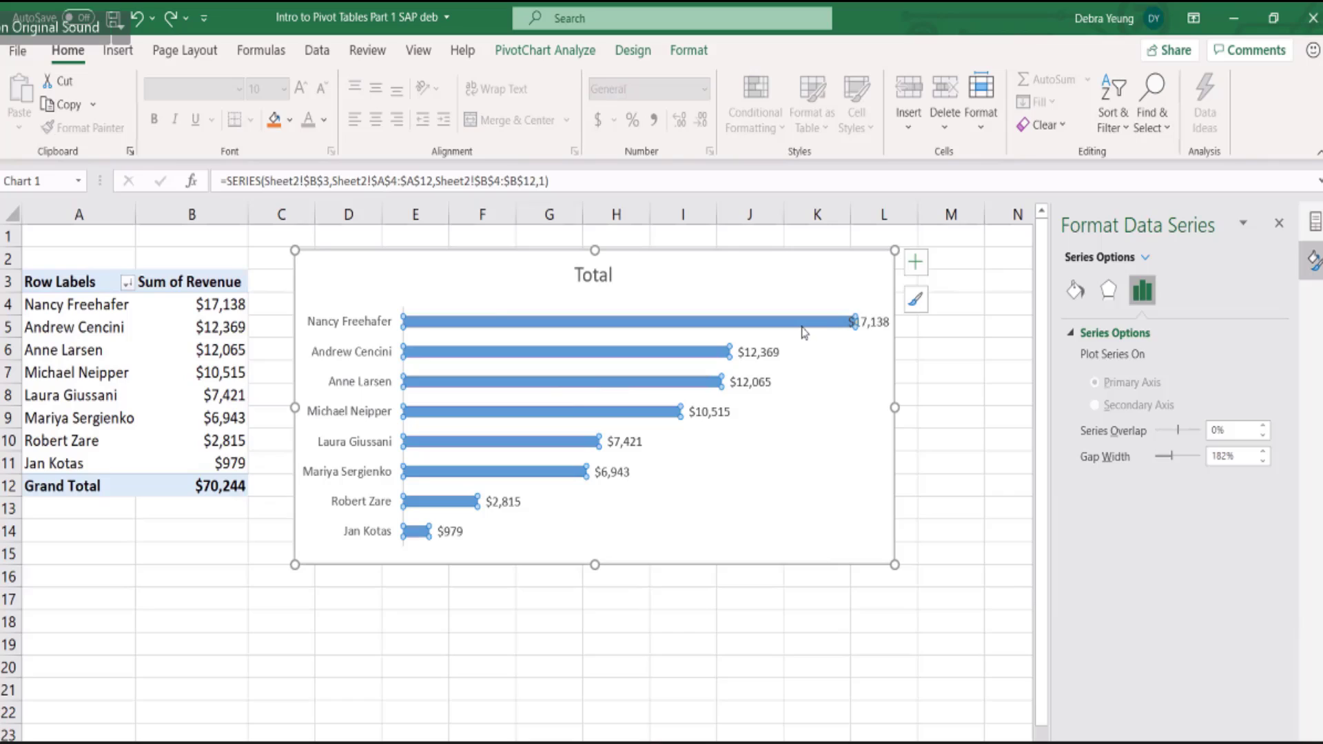
pyautogui.moveTo(800, 325)
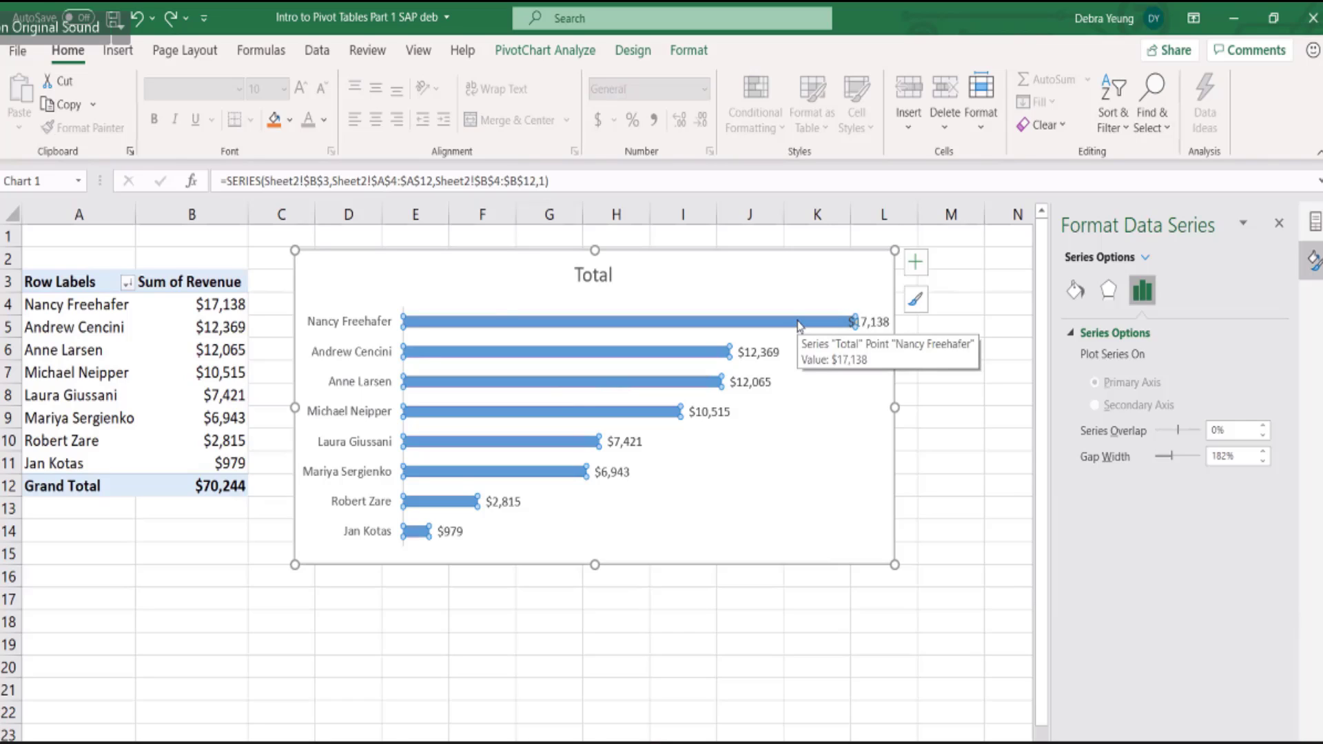
pyautogui.rightClick(800, 325)
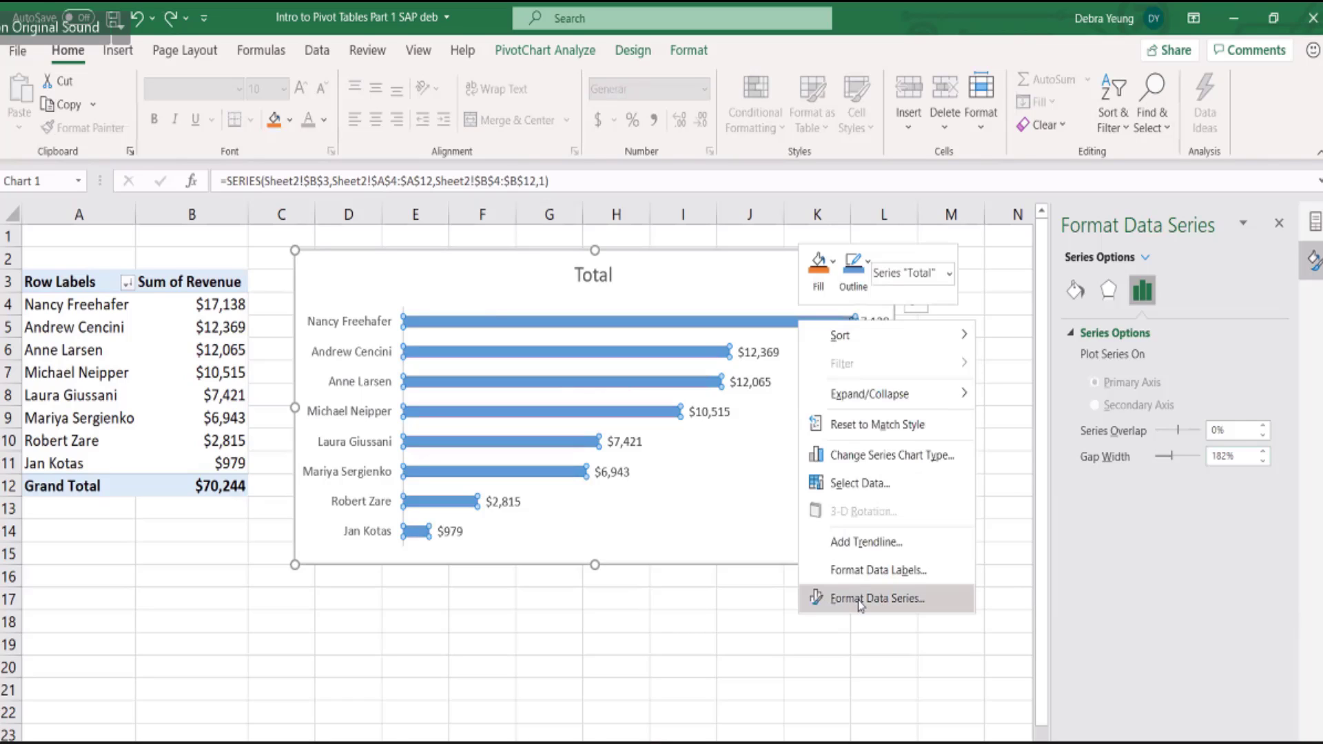
pyautogui.click(858, 599)
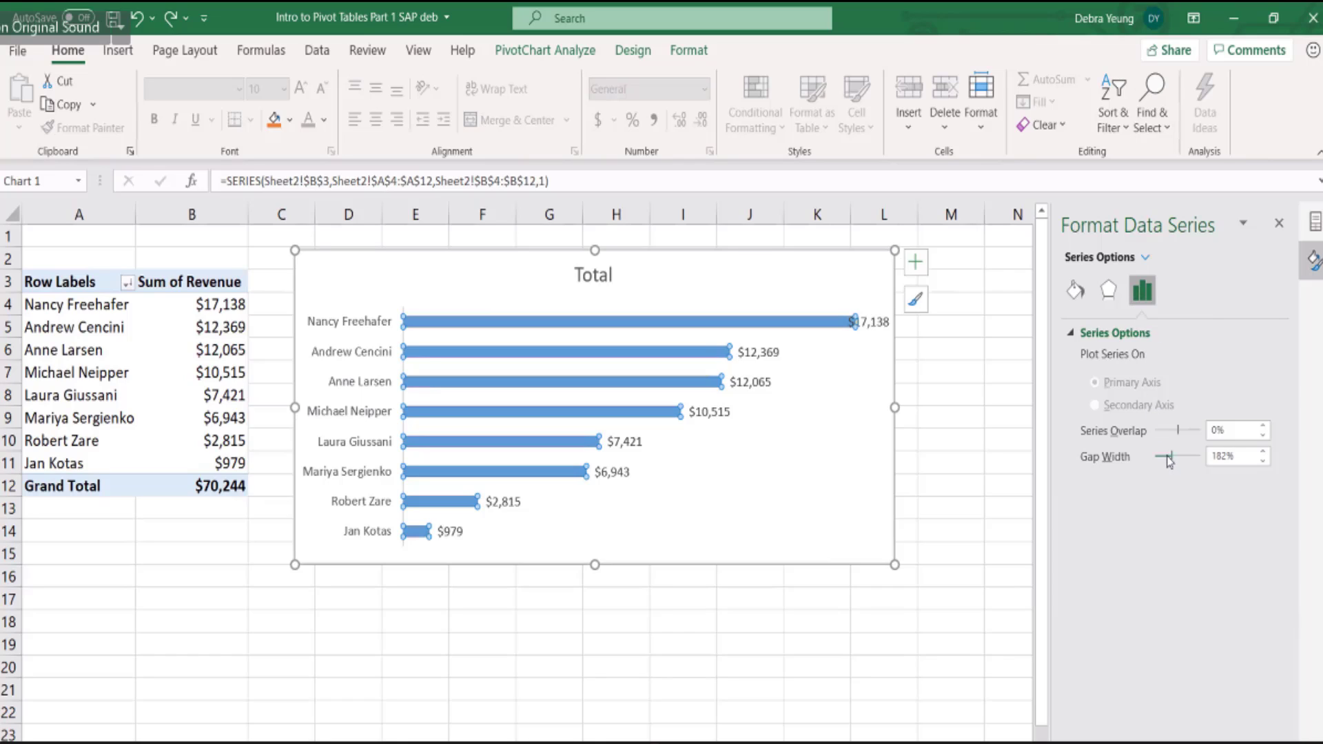
pyautogui.moveTo(1169, 460); pyautogui.dragTo(1157, 460)
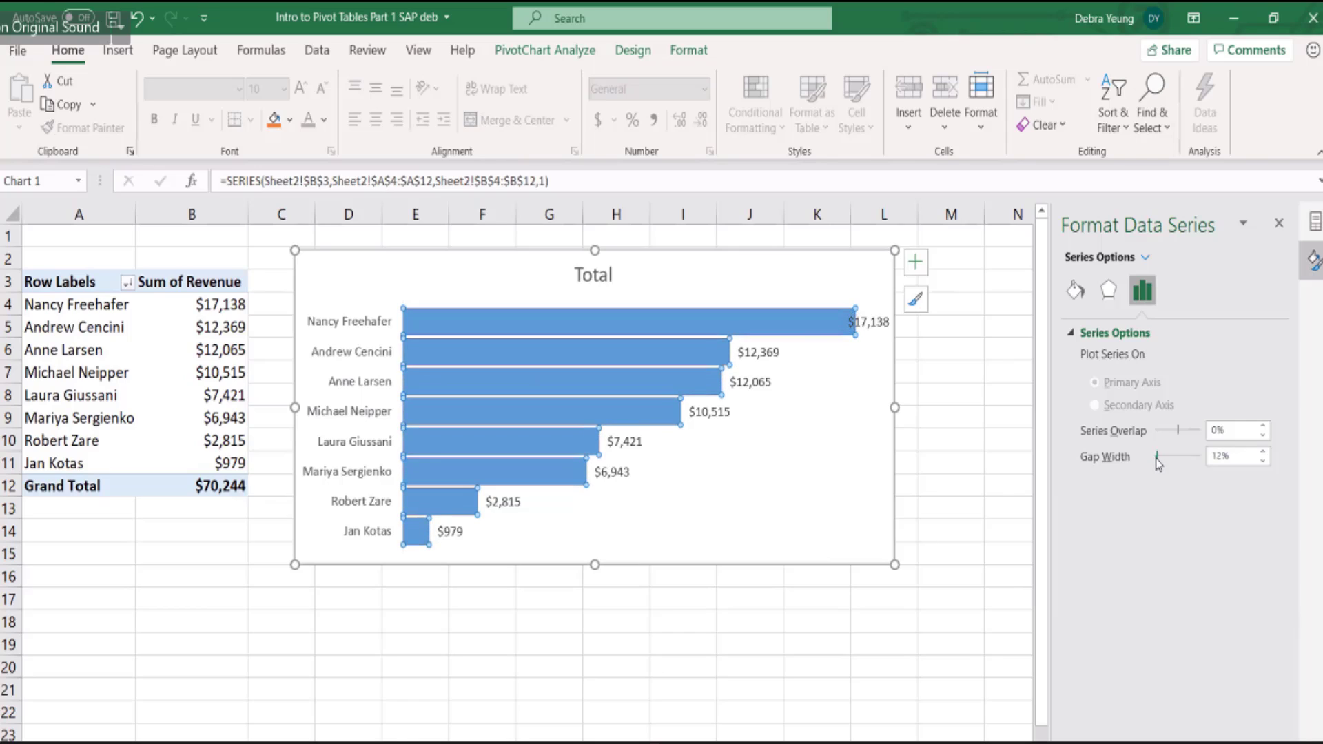
pyautogui.click(1263, 453)
pyautogui.click(1263, 453)
pyautogui.click(1263, 452)
pyautogui.click(1263, 453)
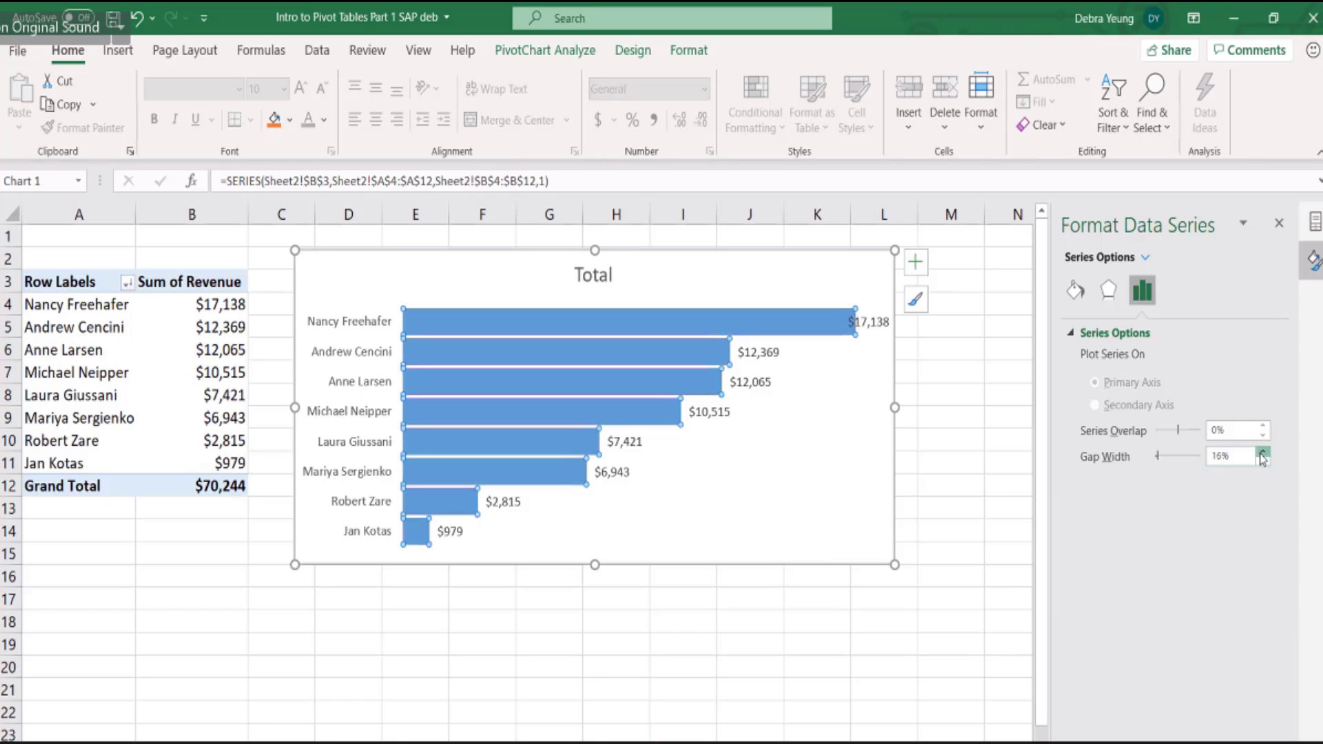
pyautogui.click(1263, 453)
pyautogui.click(1263, 453)
pyautogui.click(1262, 453)
pyautogui.click(1263, 453)
pyautogui.click(1263, 453)
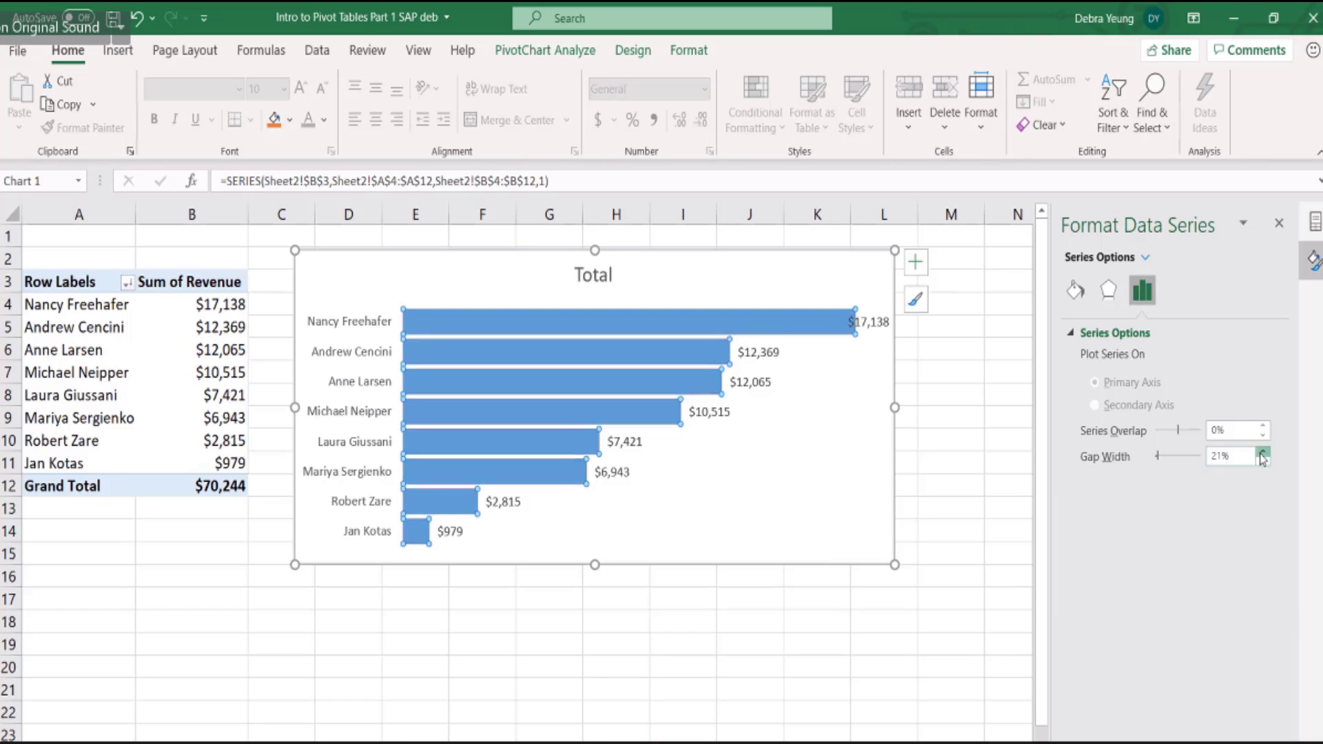
pyautogui.click(1263, 461)
# Narrow the PivotChart from its left edge to about column E and shrink its plot area slightly from the right.
pyautogui.moveTo(295, 409); pyautogui.dragTo(352, 422)
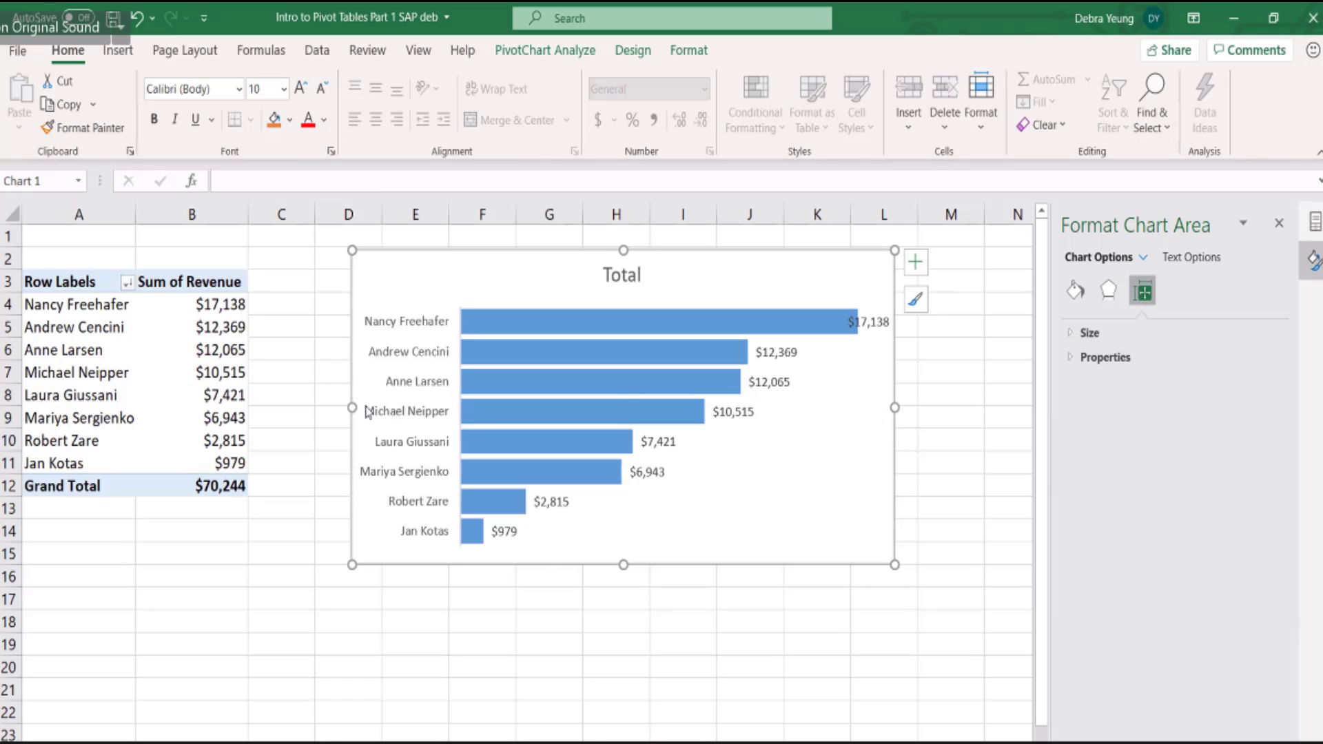
pyautogui.moveTo(345, 404); pyautogui.dragTo(262, 417)
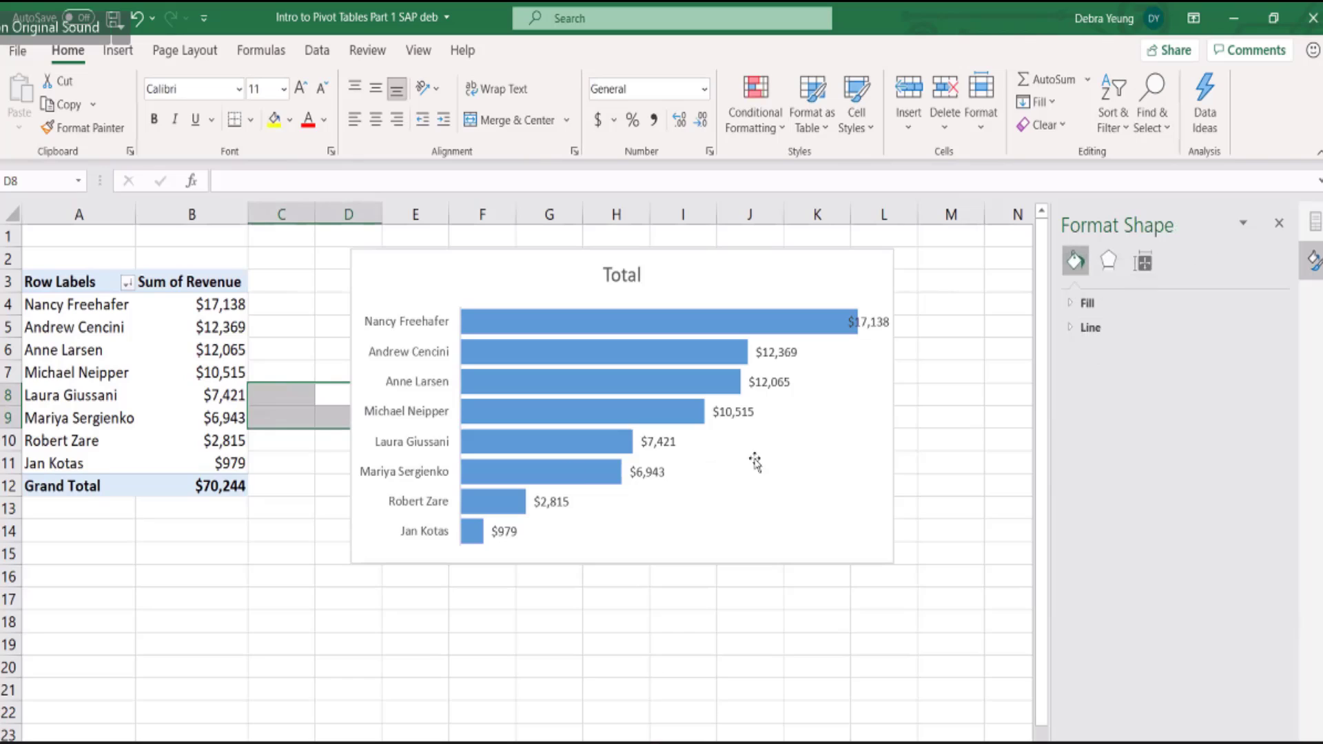
pyautogui.click(812, 486)
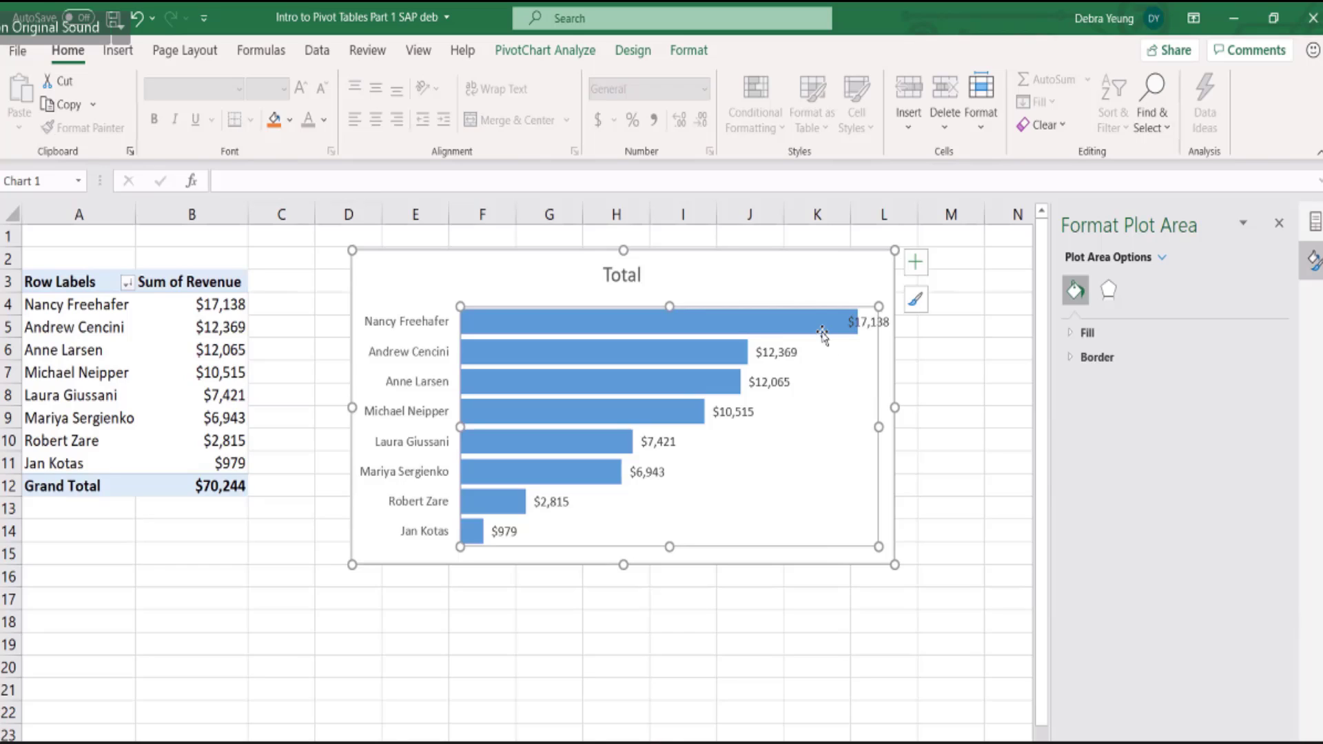
pyautogui.moveTo(692, 317)
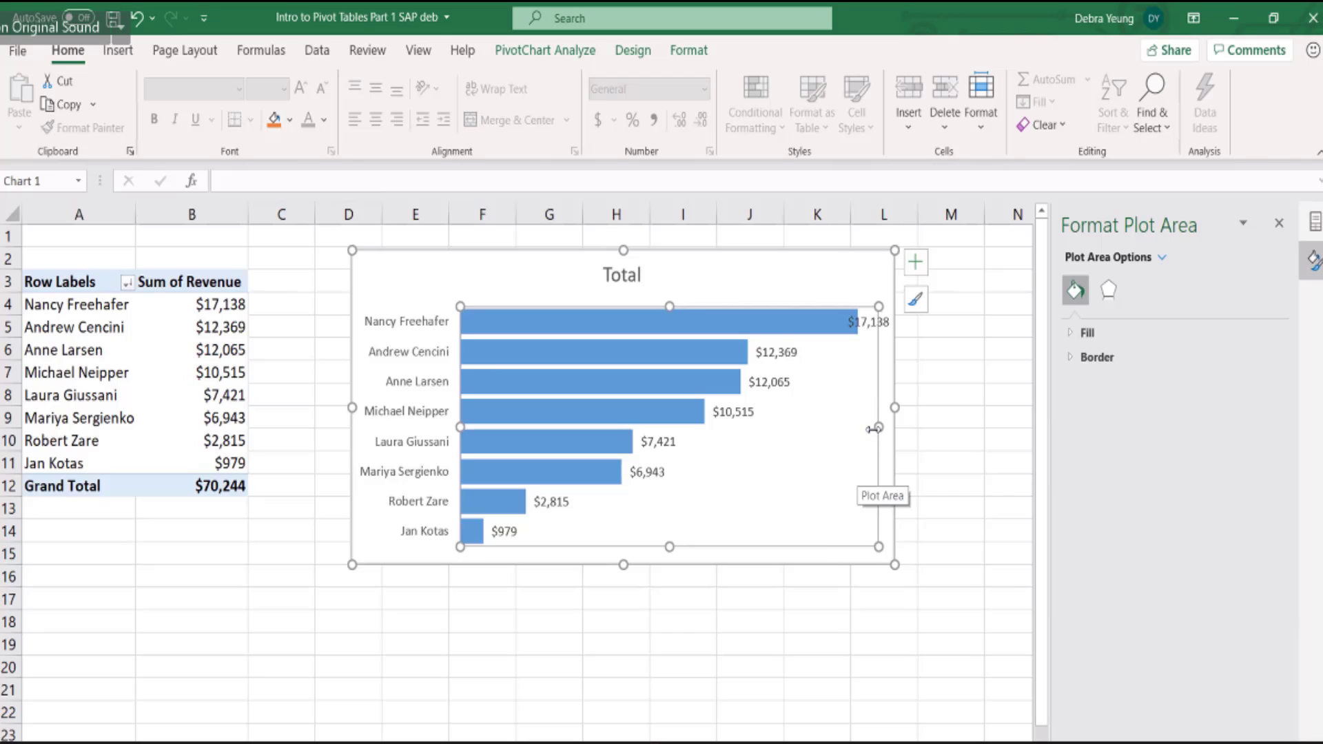
pyautogui.click(760, 552)
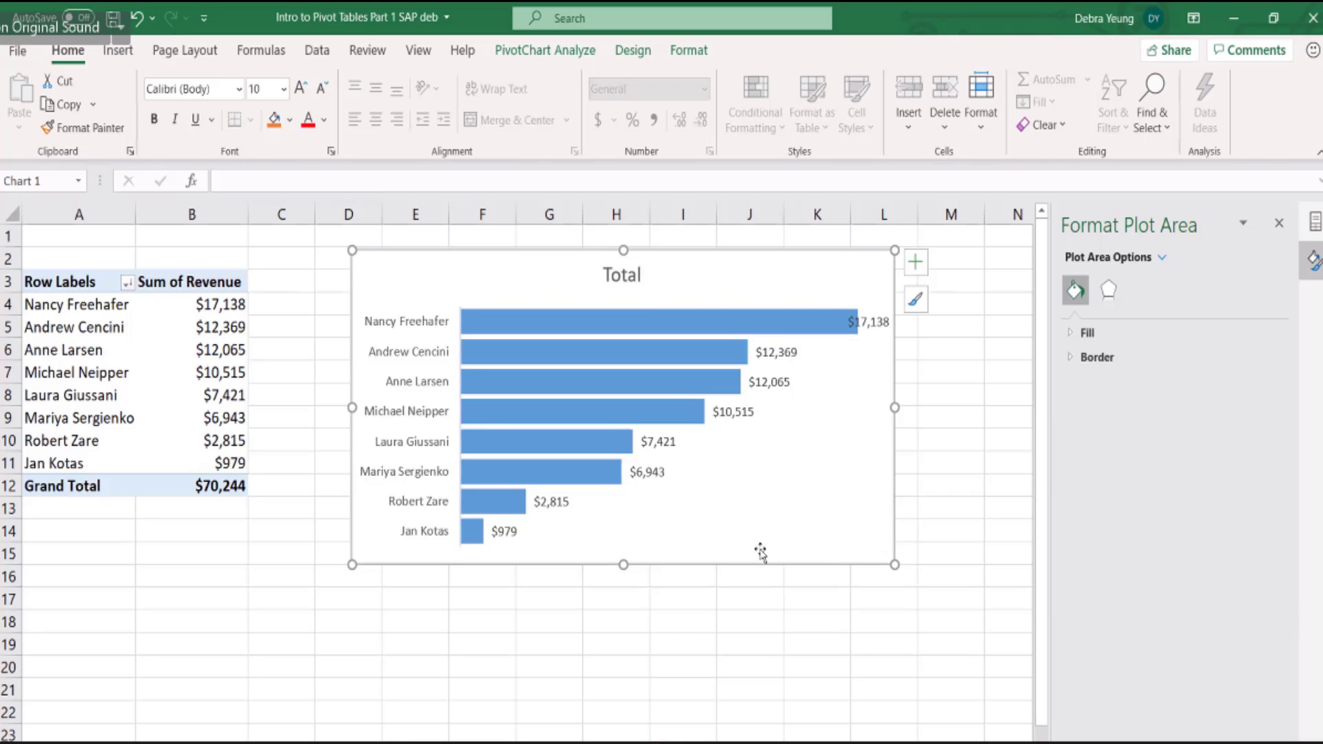
pyautogui.click(741, 534)
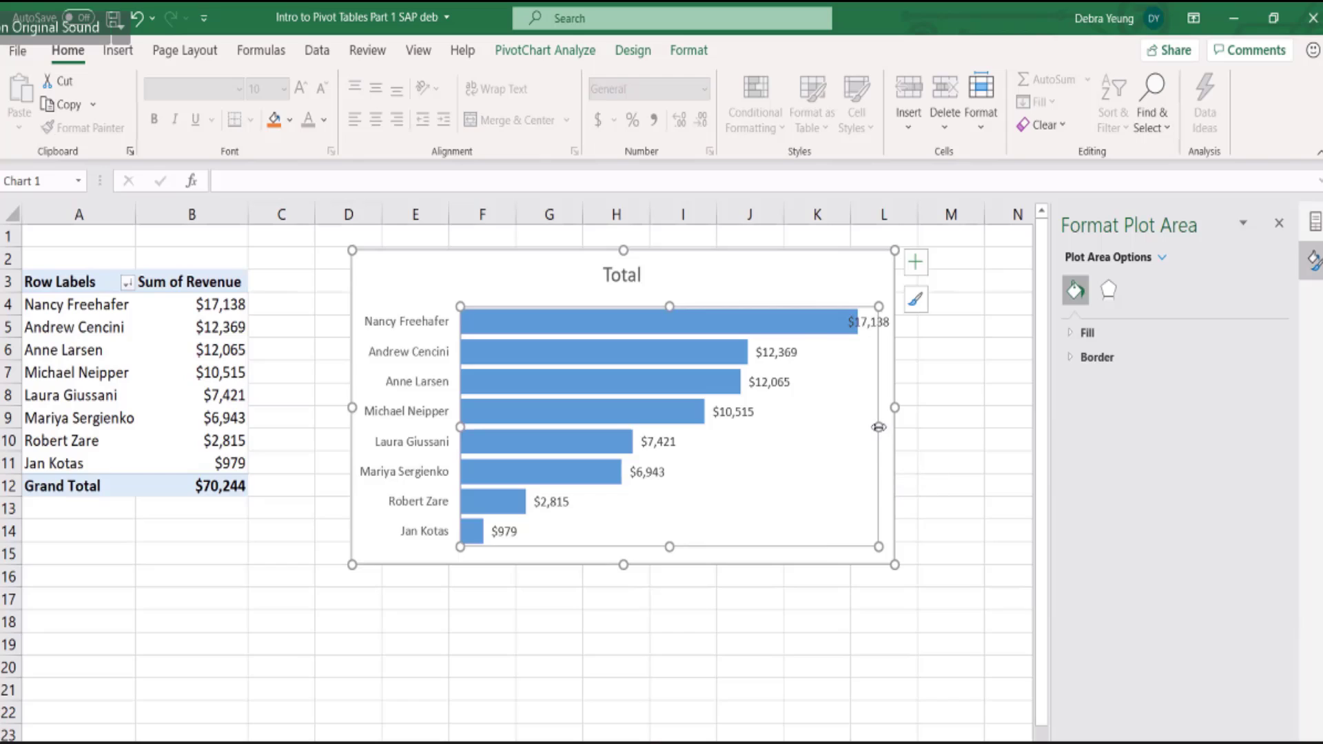
pyautogui.moveTo(878, 426); pyautogui.dragTo(865, 427)
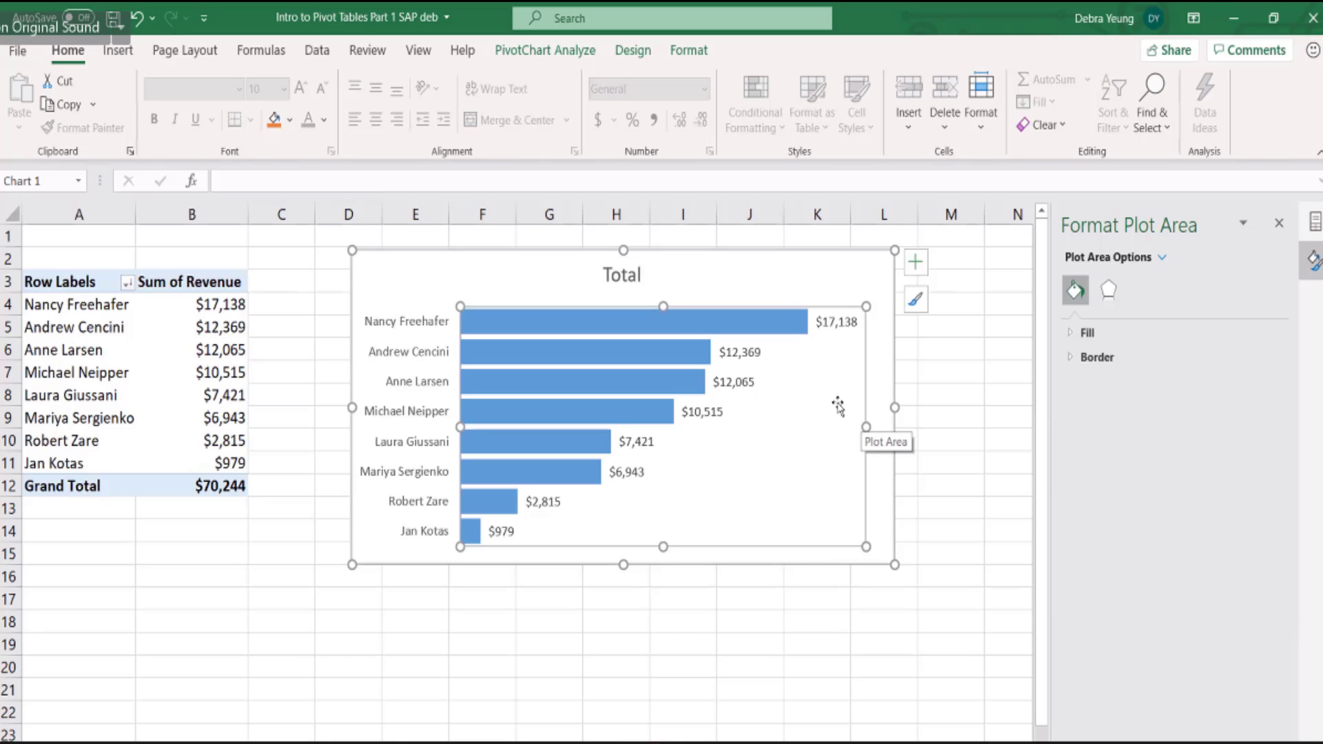
# Change the PivotChart's title to "Sales by Rep for Dec 2014" and save the workbook.
pyautogui.click(613, 275)
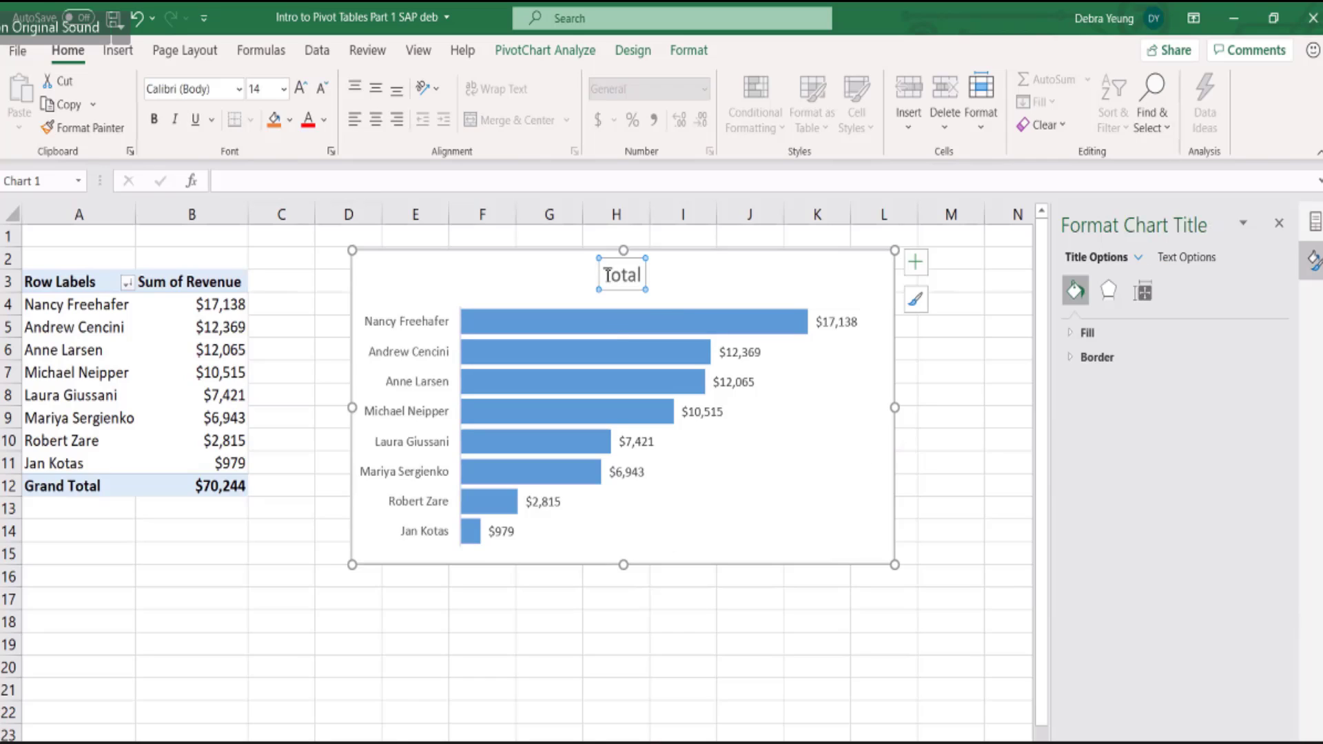
pyautogui.moveTo(608, 273); pyautogui.dragTo(643, 278)
pyautogui.click(622, 279)
pyautogui.click(234, 179)
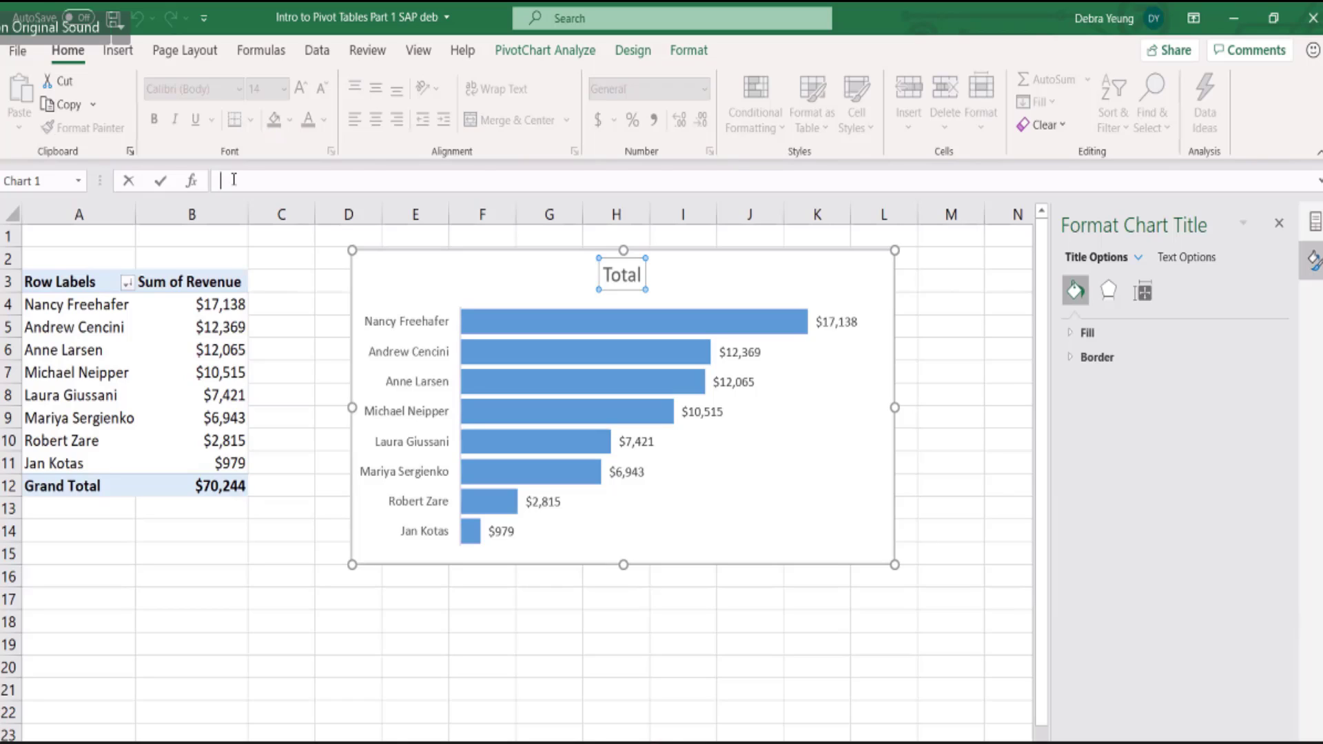
pyautogui.write('Sales by Rep for Dec2014')
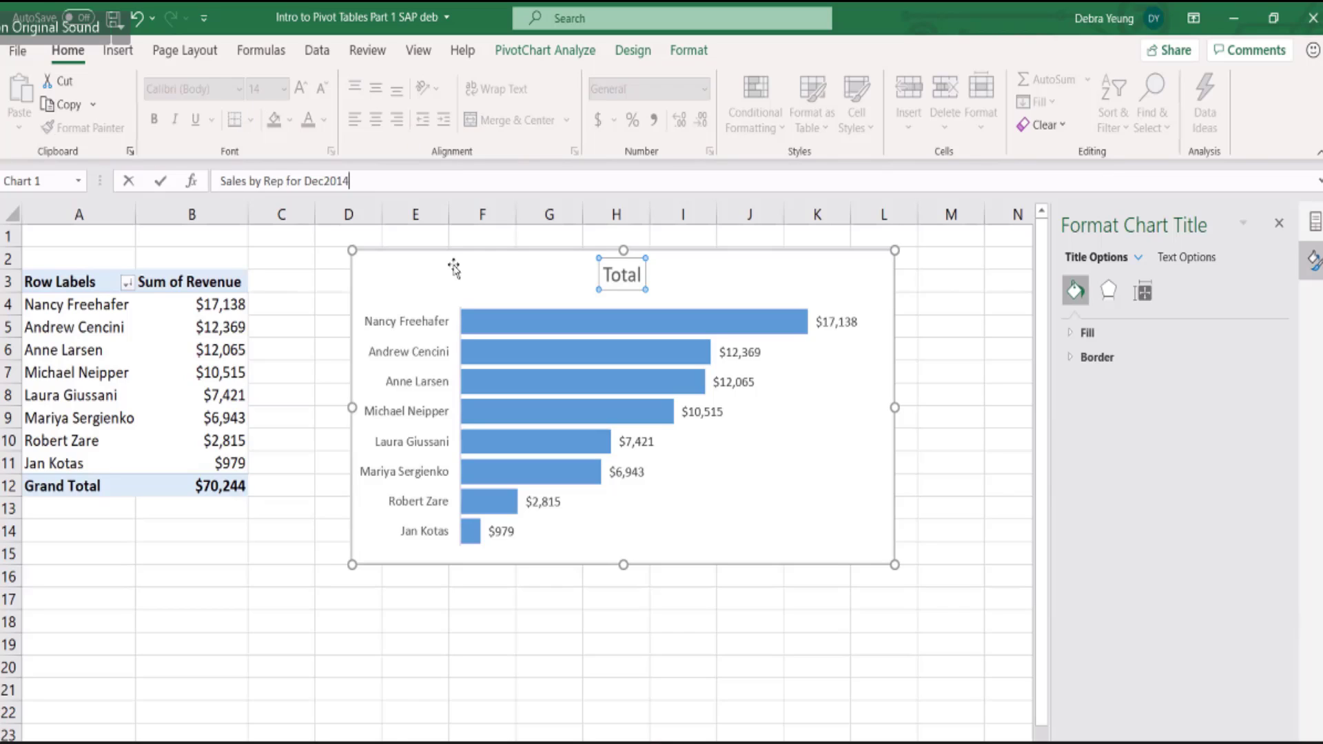
pyautogui.click(327, 185)
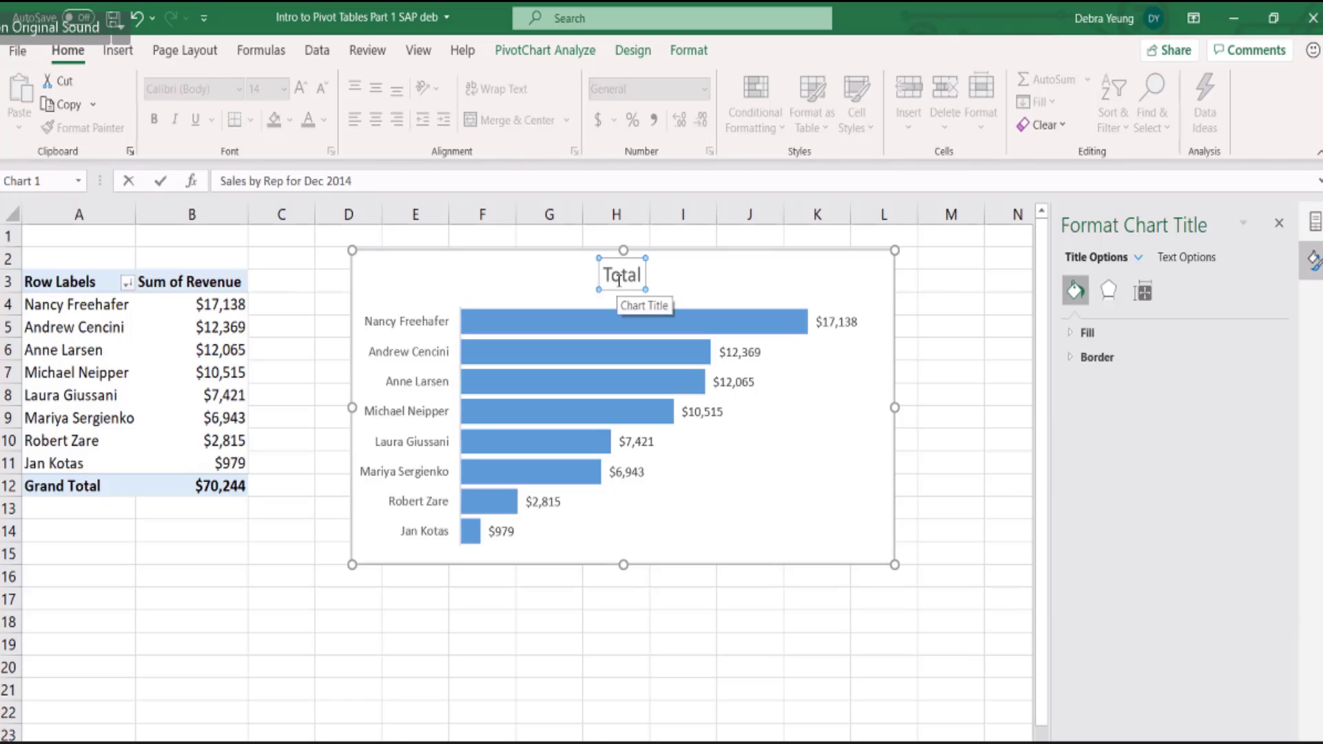
pyautogui.press('Return')
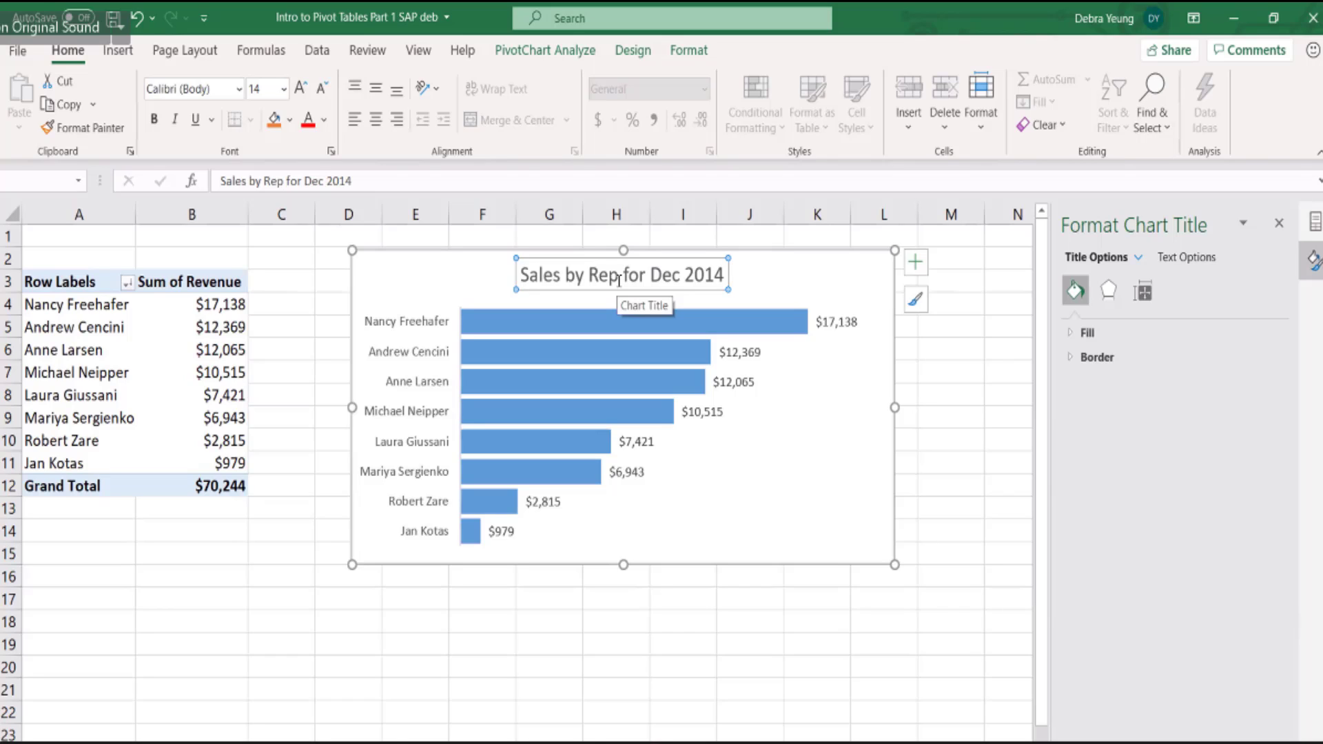
pyautogui.hotkey('ctrl', 's')
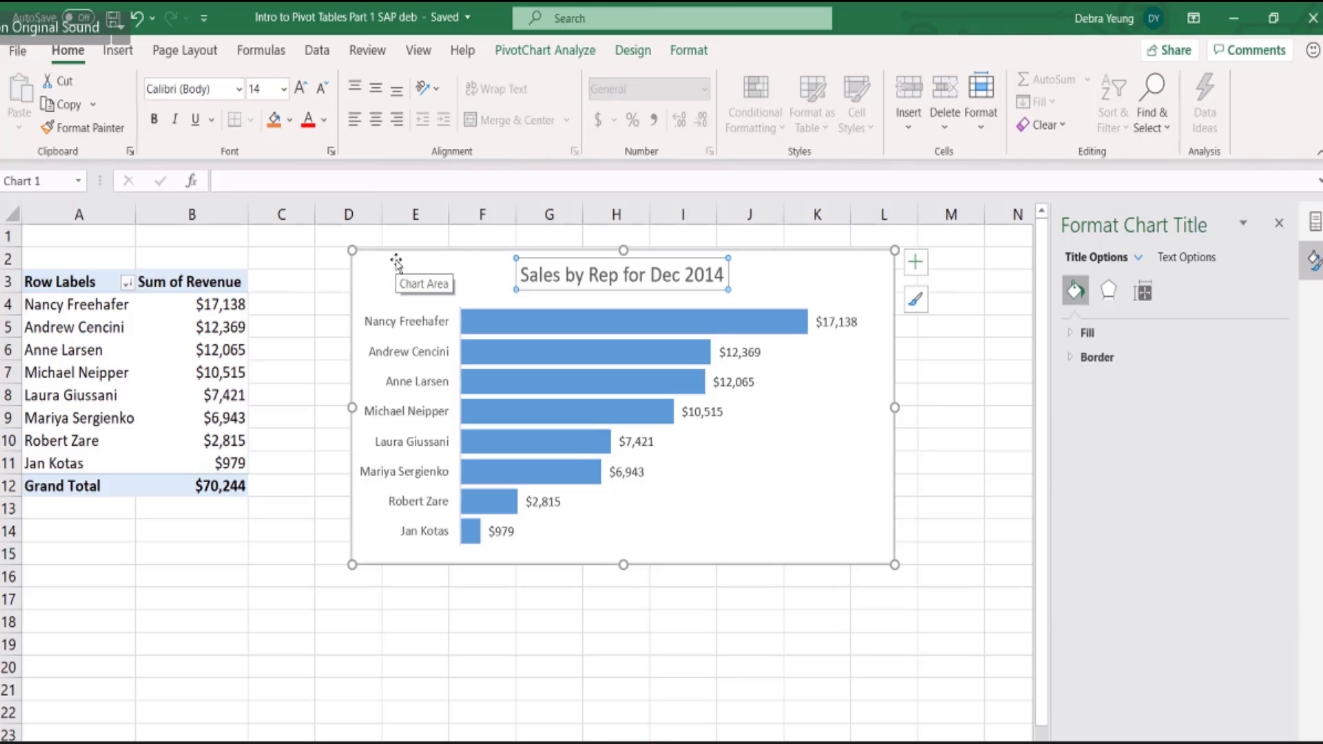
# Move the titled PivotChart down to about row 13 and insert a second Clustered Bar PivotChart from the pivot table, placed above it.
pyautogui.moveTo(409, 262); pyautogui.dragTo(446, 529)
pyautogui.click(131, 395)
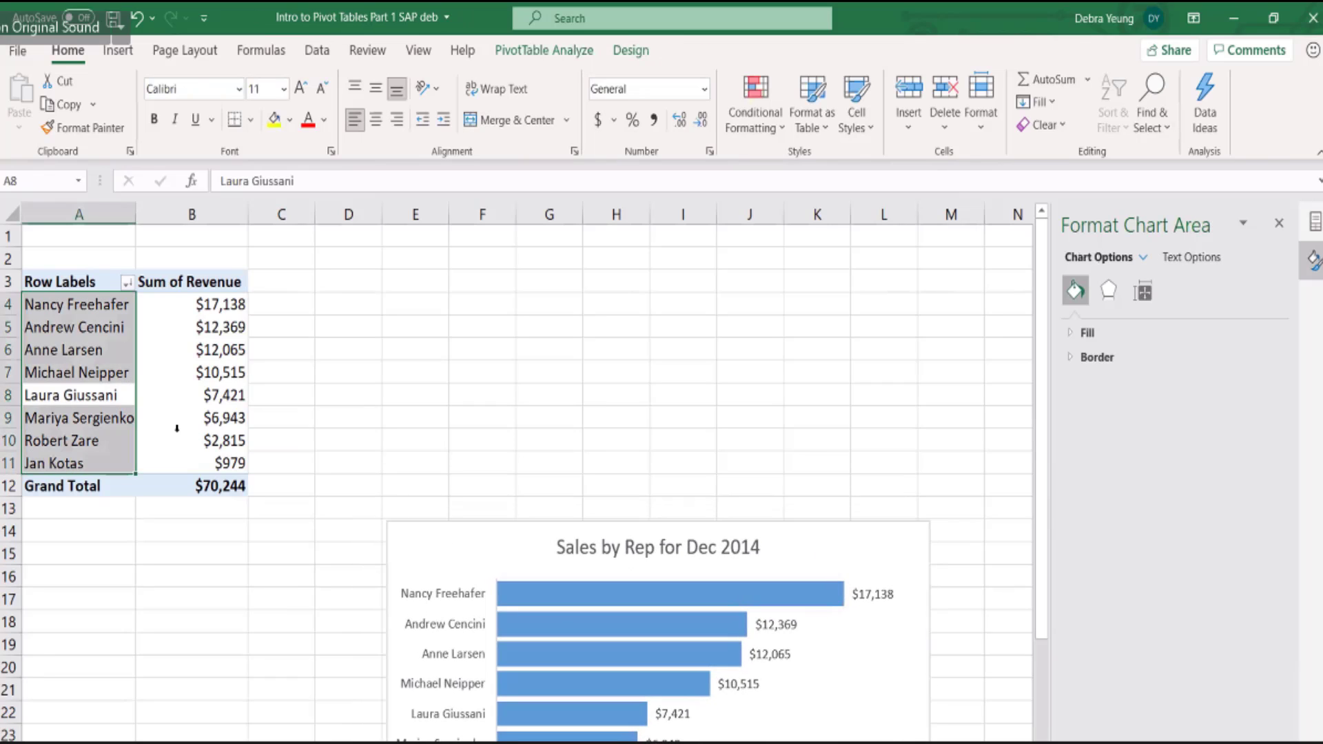
pyautogui.click(170, 307)
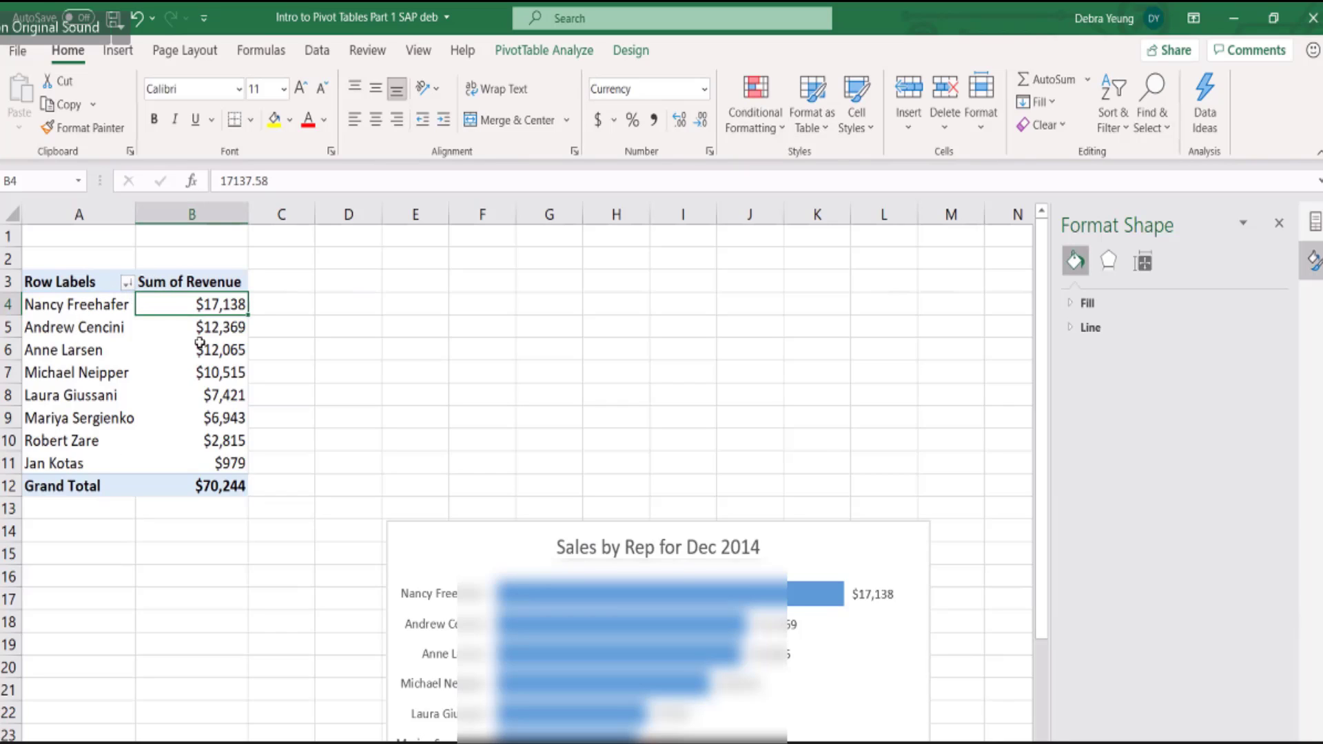
pyautogui.moveTo(152, 303)
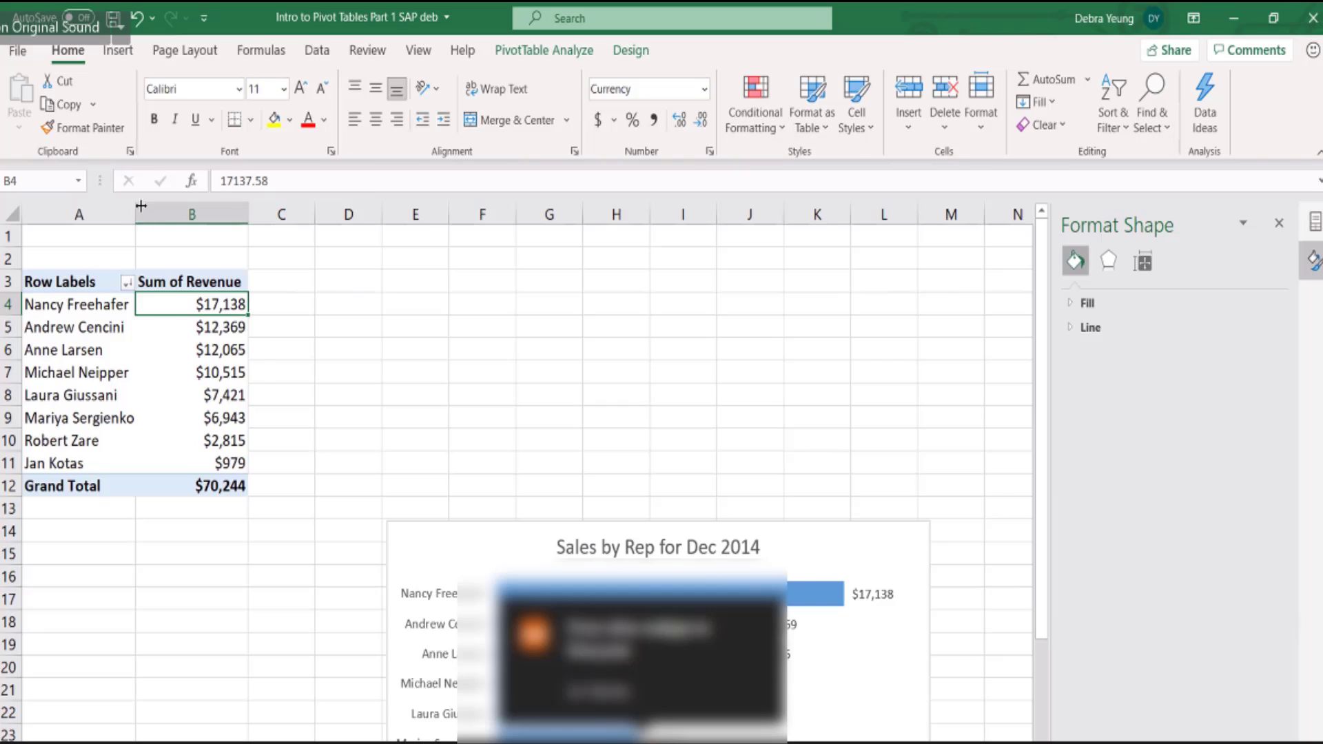
pyautogui.click(539, 55)
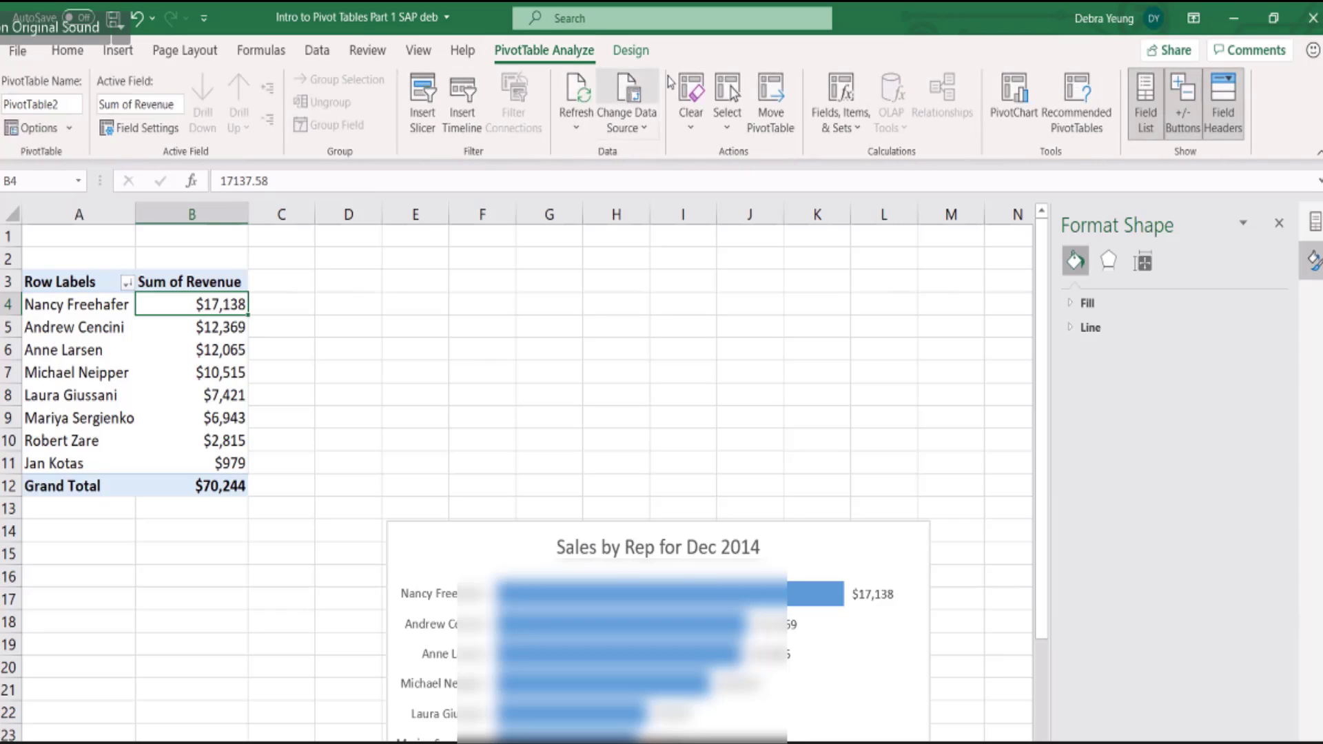
pyautogui.click(1002, 96)
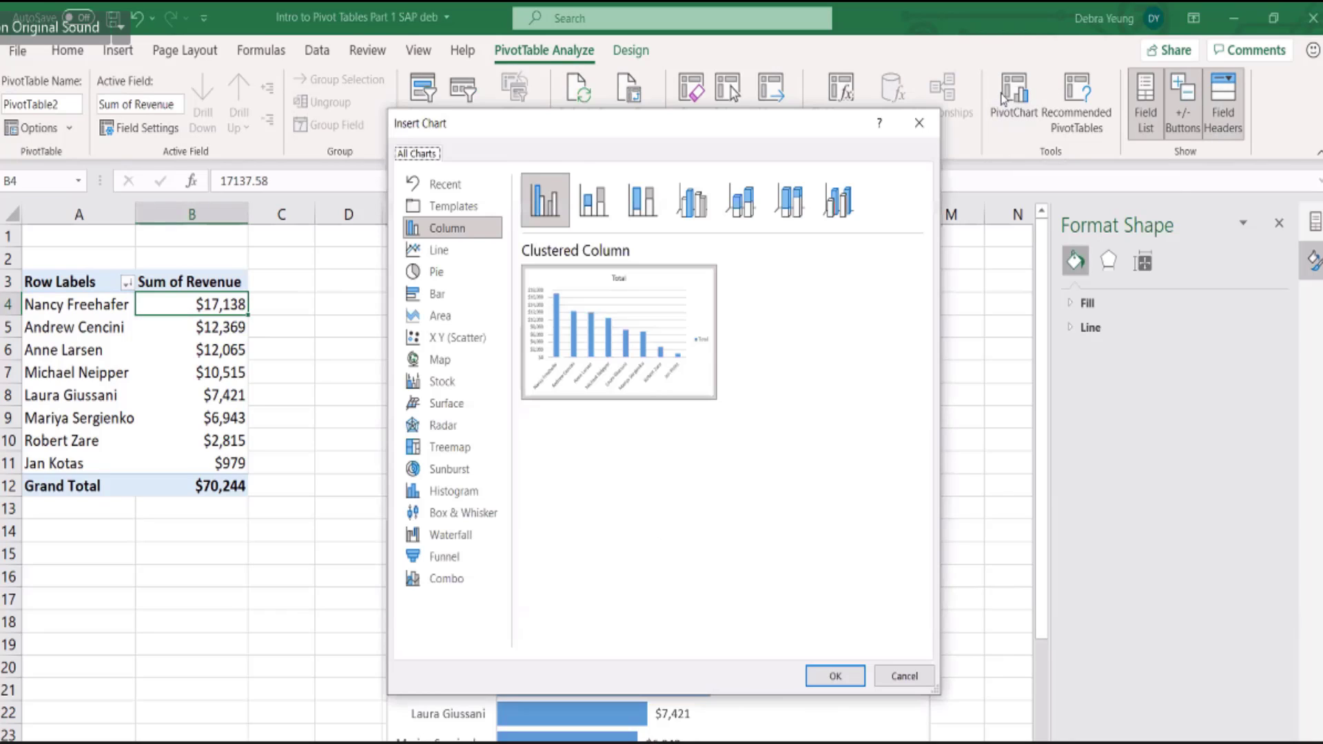
pyautogui.click(417, 298)
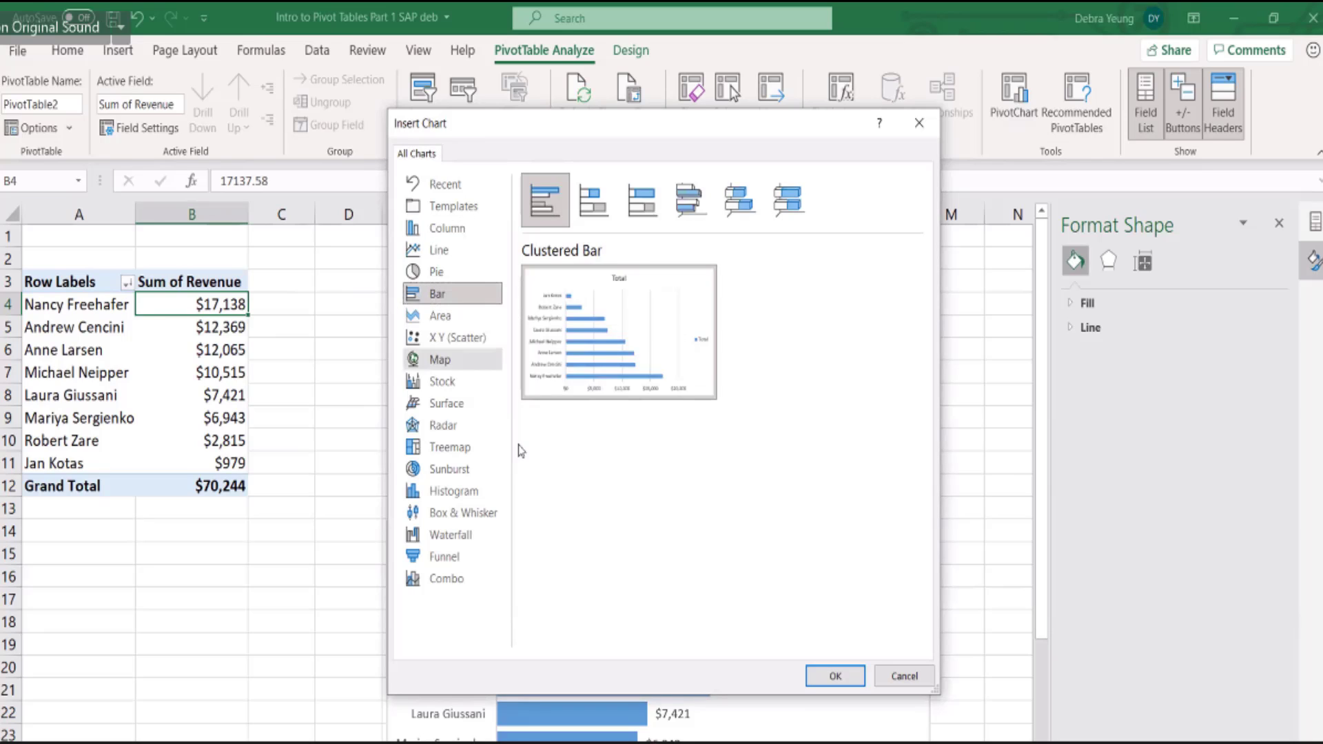
pyautogui.click(807, 672)
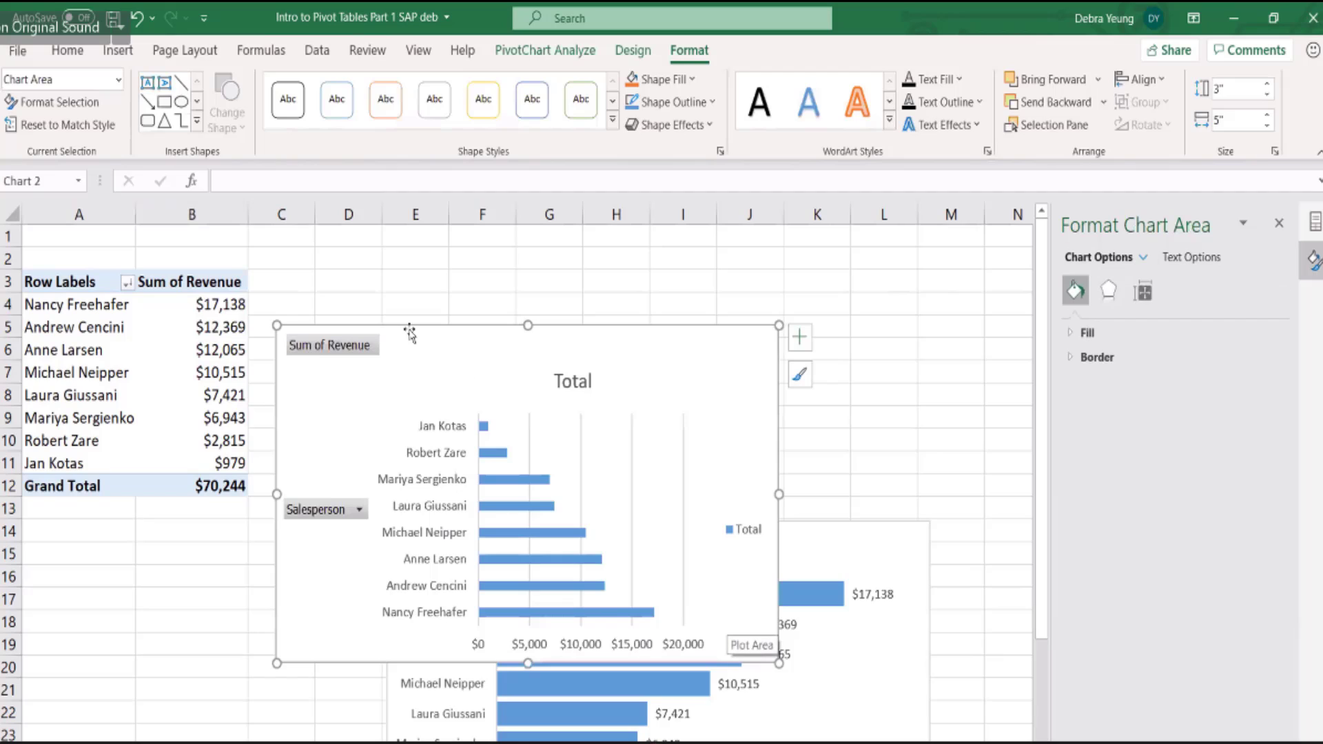
pyautogui.moveTo(409, 335); pyautogui.dragTo(514, 266)
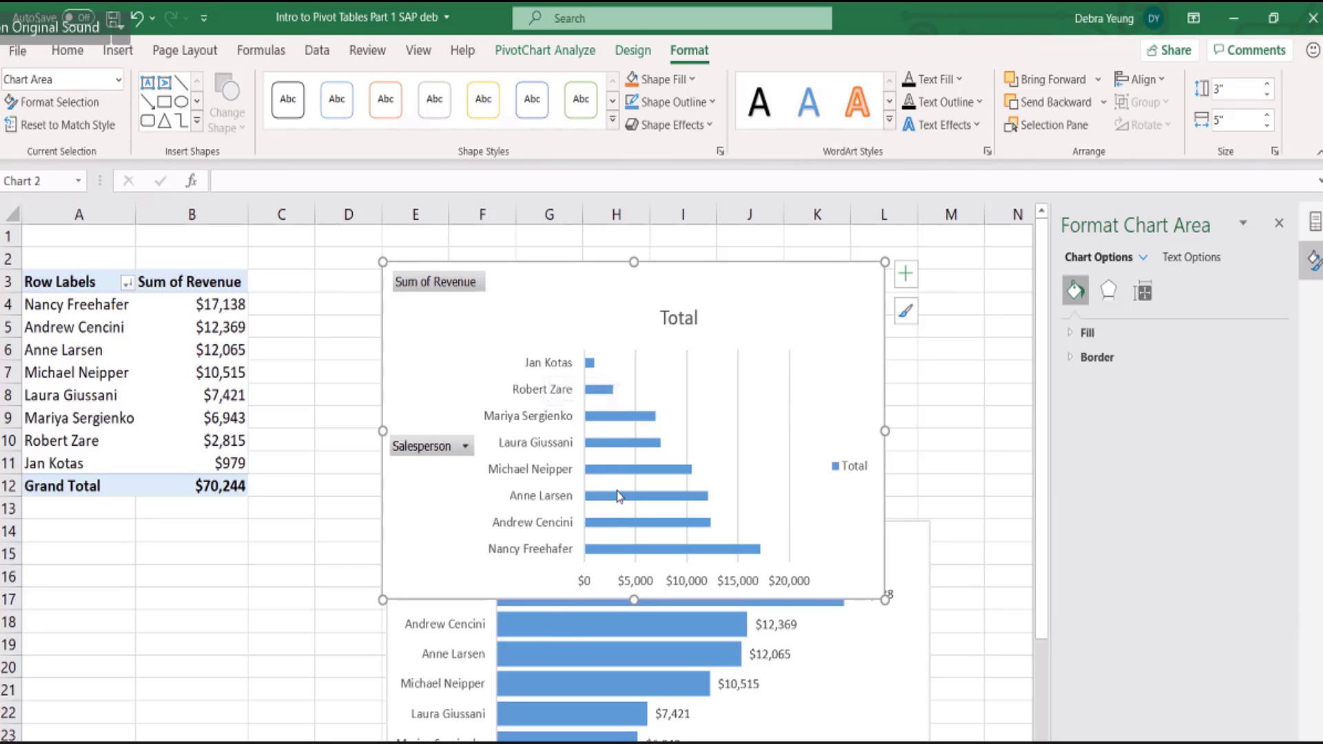
# Set the new PivotChart's vertical salesperson axis to show its categories in reverse order.
pyautogui.click(532, 397)
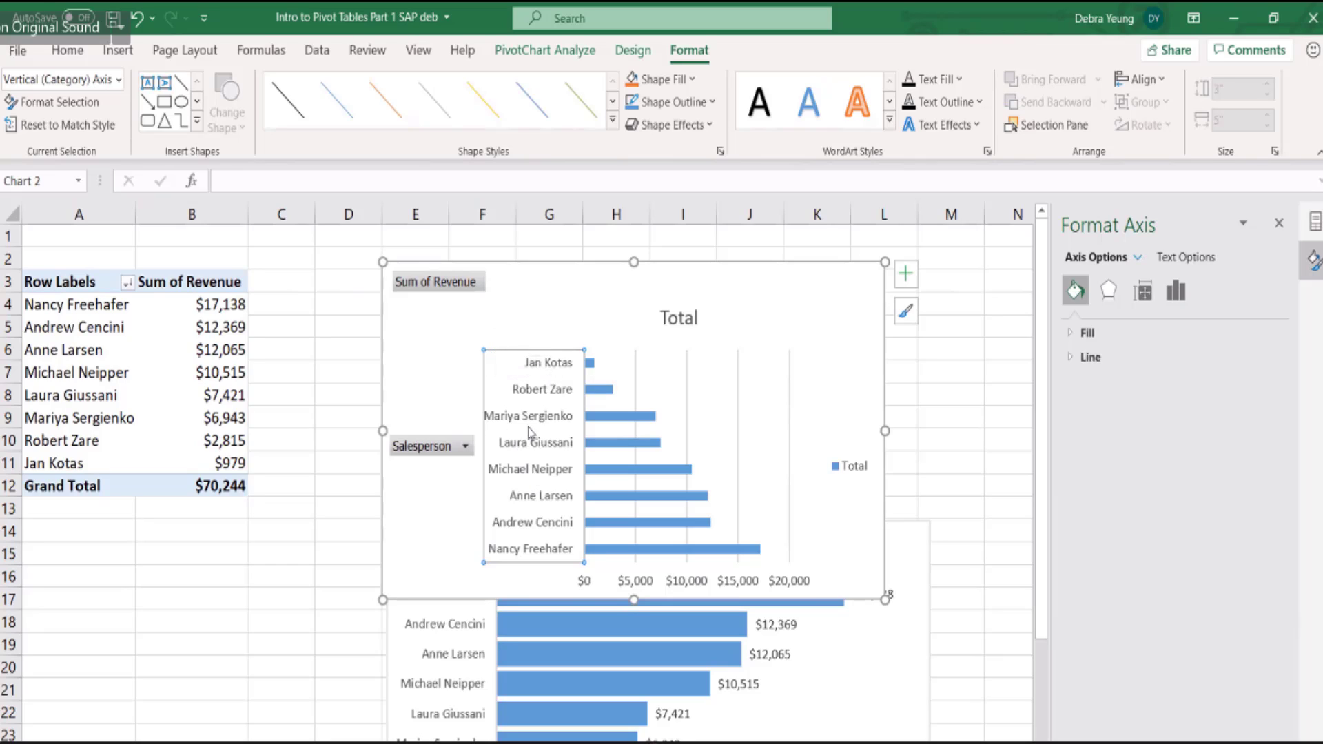
pyautogui.click(1280, 234)
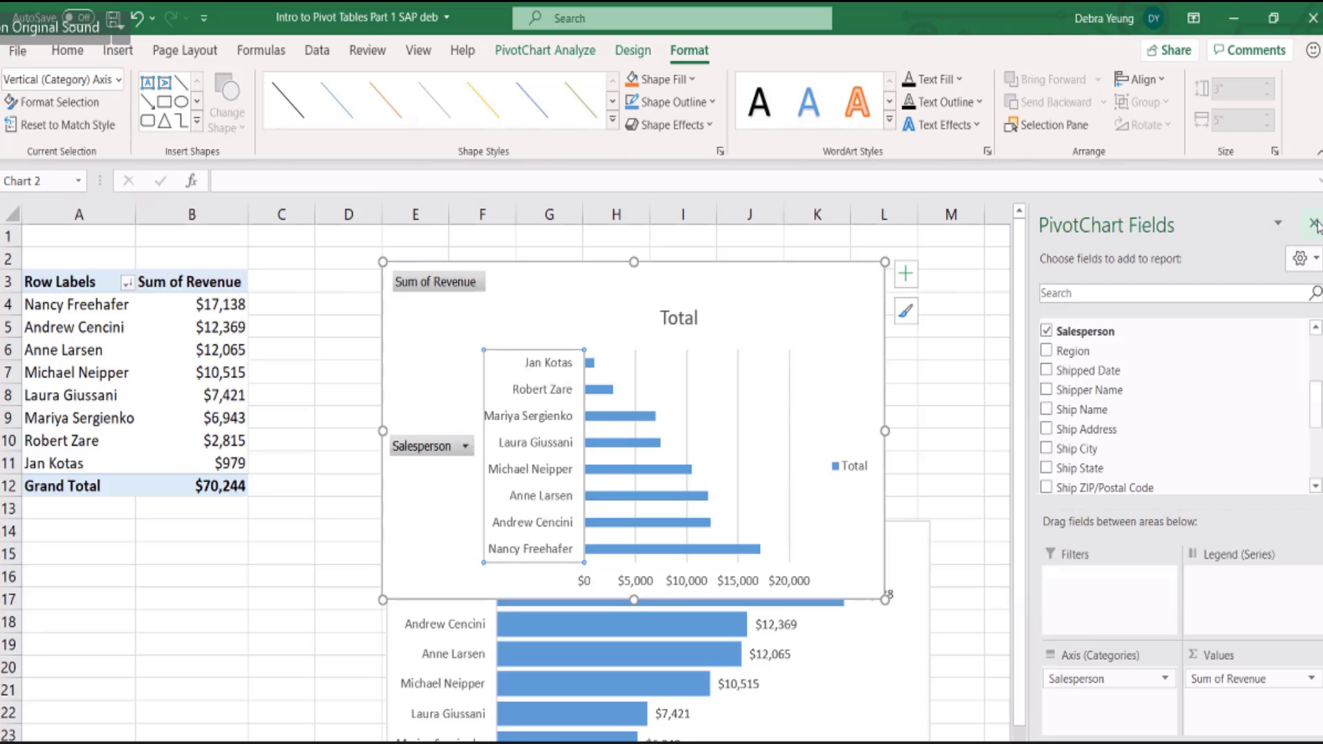
pyautogui.click(1314, 225)
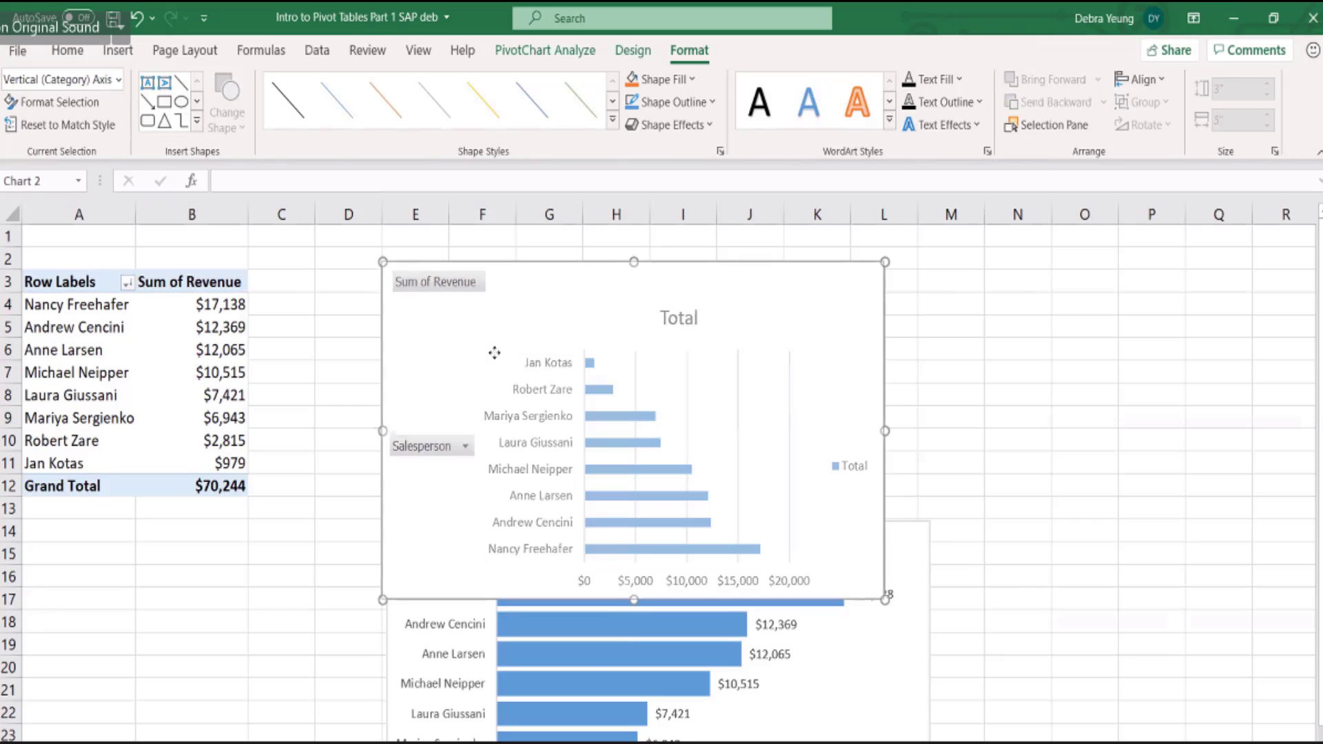
pyautogui.rightClick(534, 398)
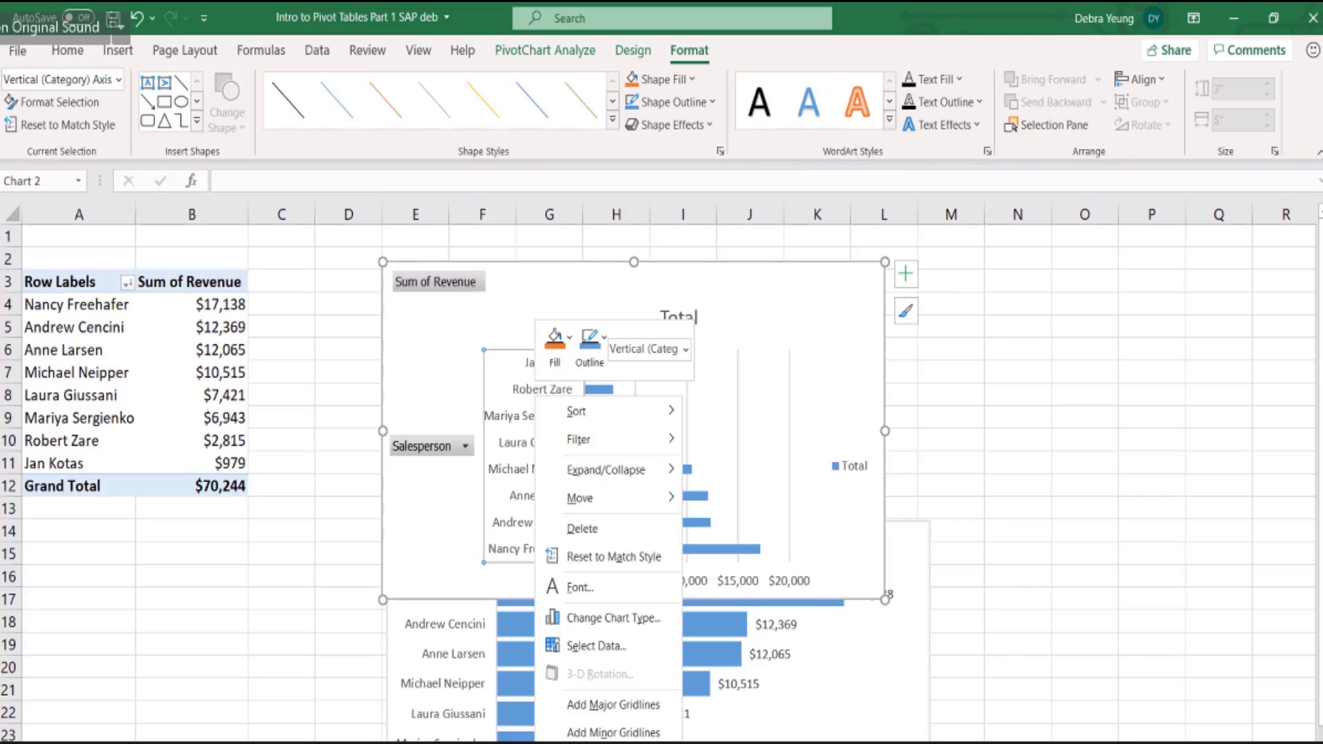
pyautogui.click(604, 743)
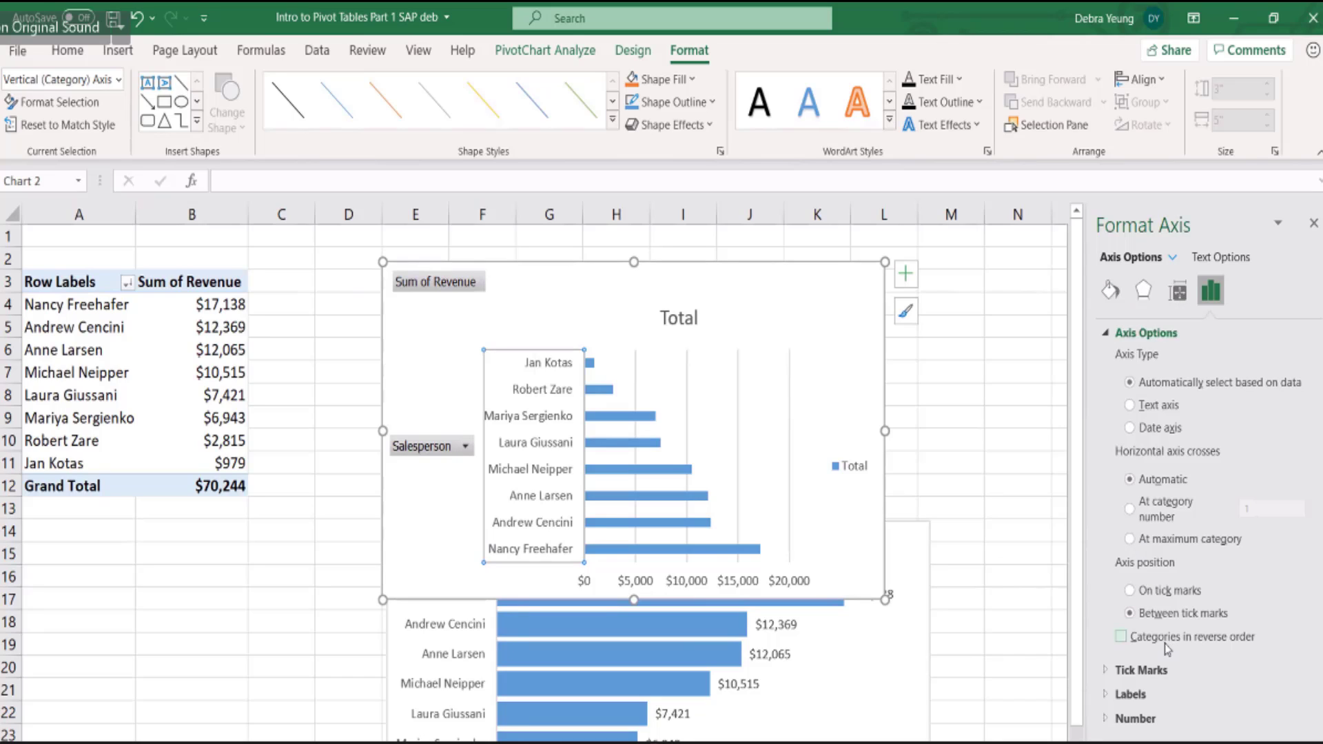
pyautogui.click(1123, 636)
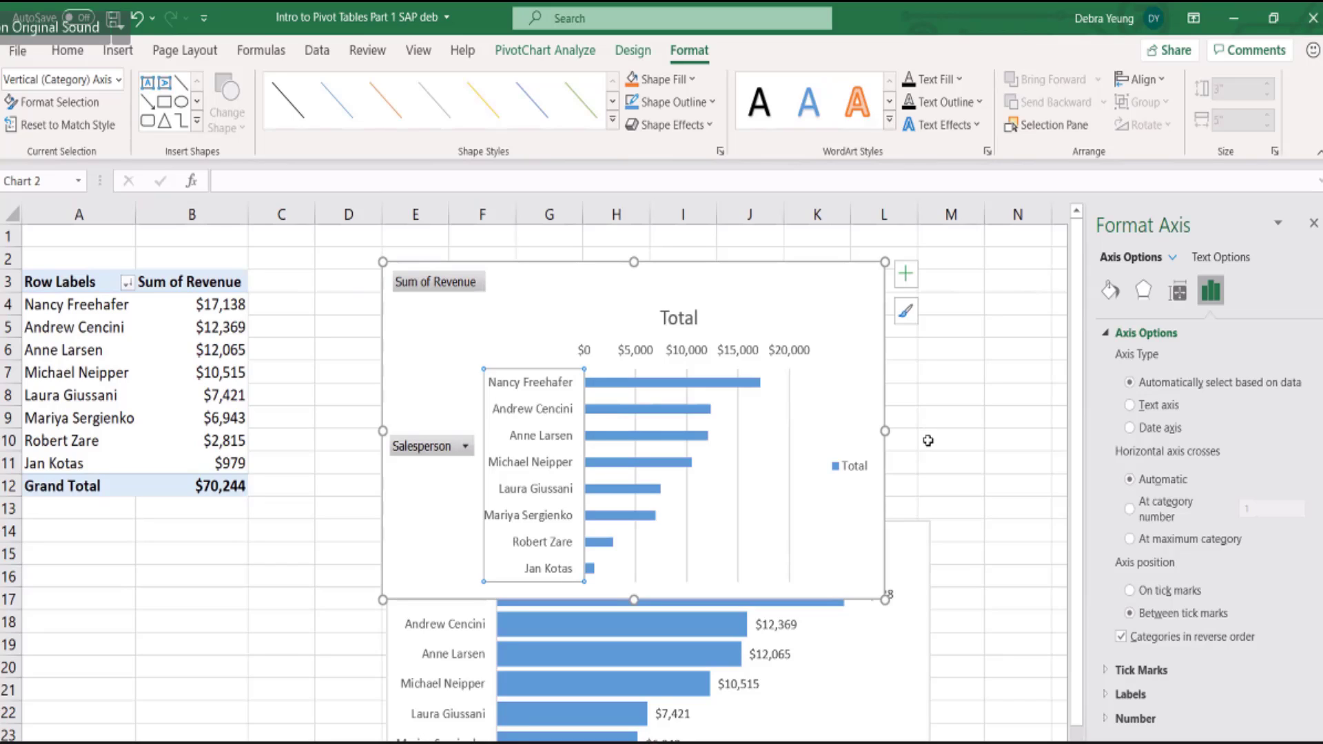
# Undo the reversed category order on the second PivotChart's salesperson axis, and reapply Categories in reverse order to that axis.
pyautogui.hotkey('ctrl', 'z')
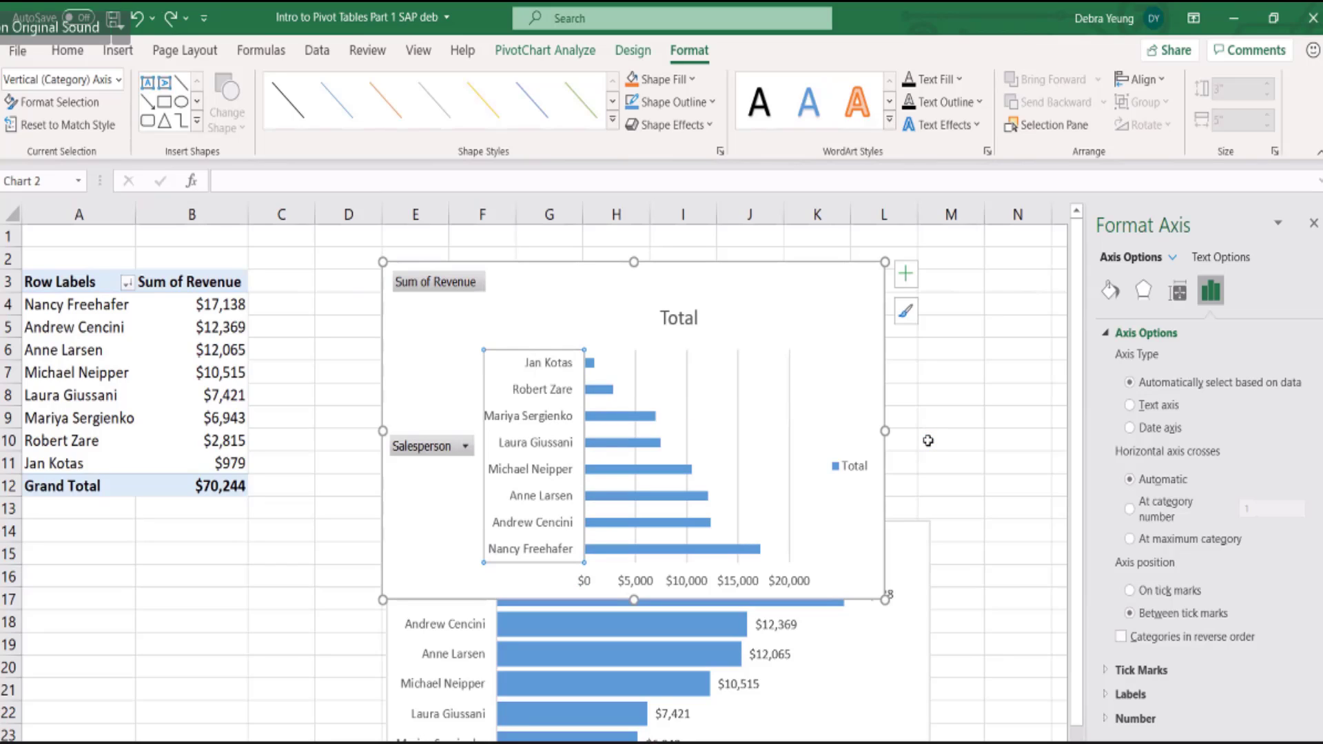
pyautogui.click(1314, 225)
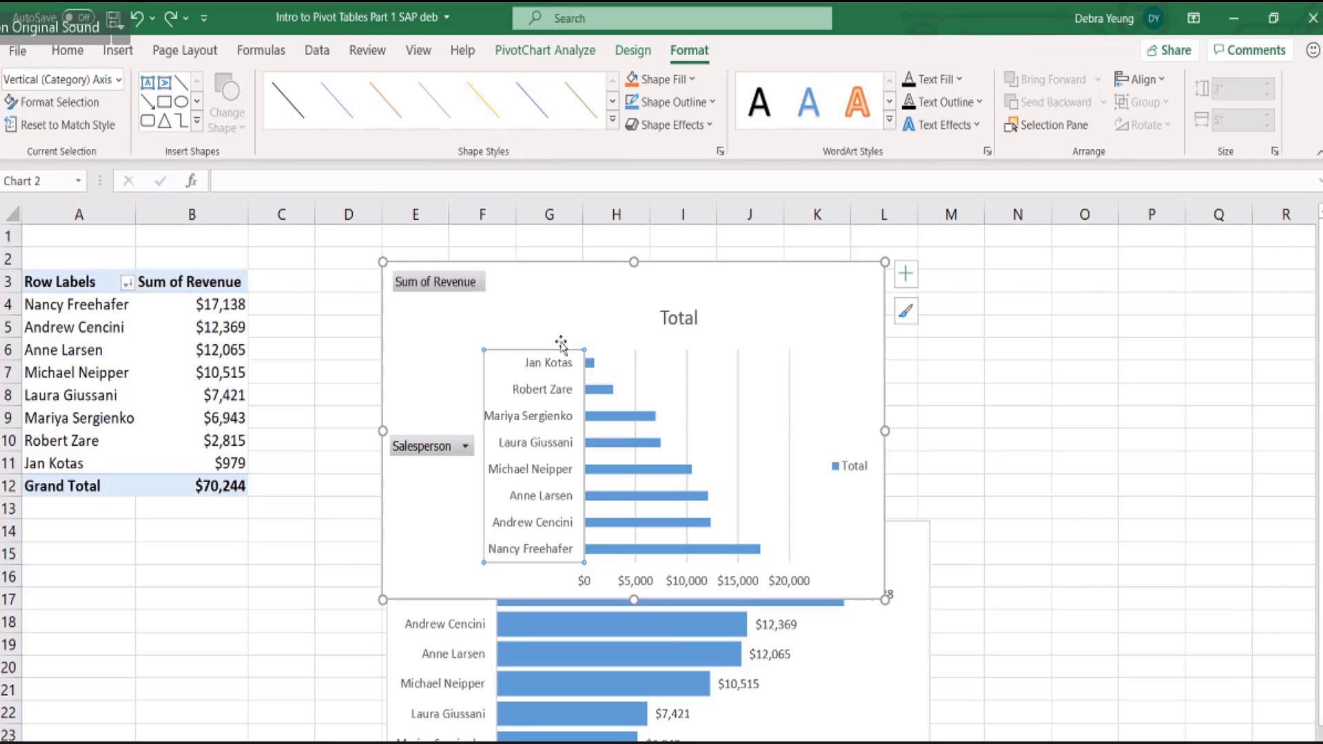
pyautogui.click(510, 366)
pyautogui.click(519, 358)
pyautogui.rightClick(517, 350)
pyautogui.click(543, 598)
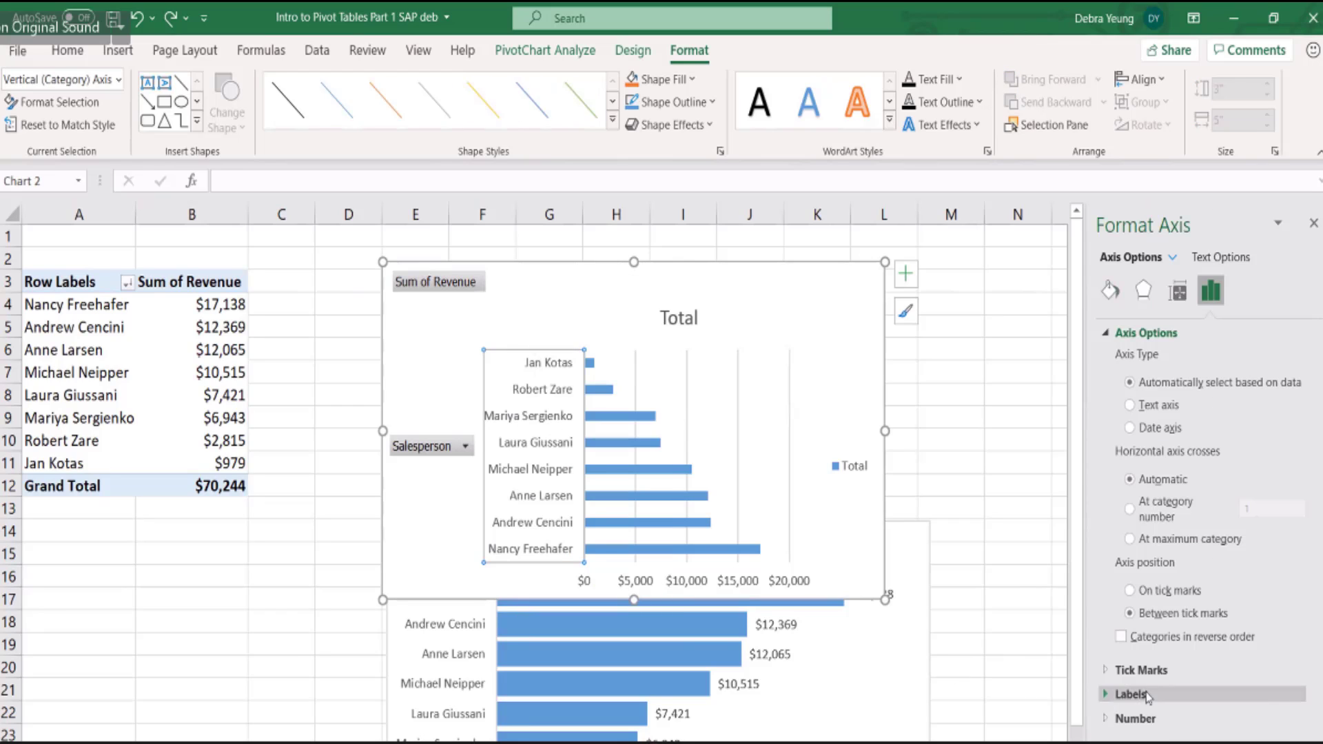
pyautogui.click(1123, 637)
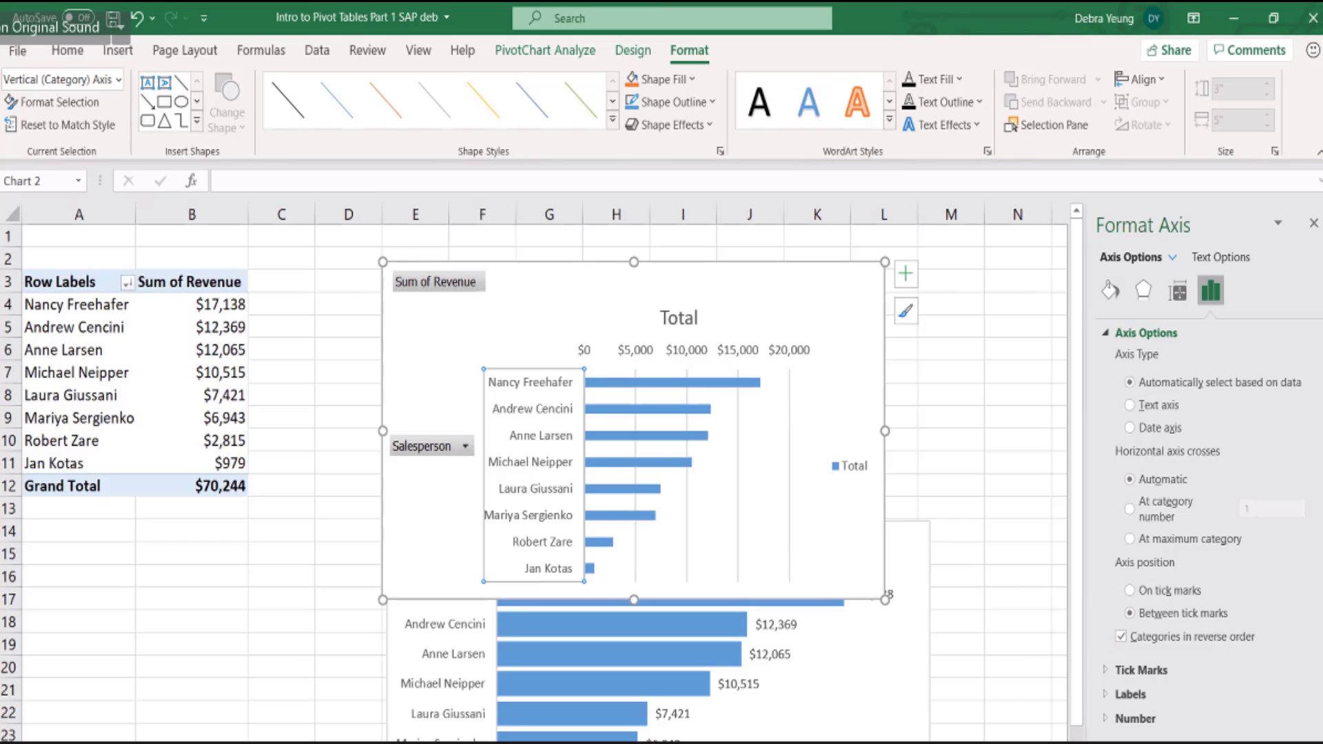
pyautogui.click(1314, 223)
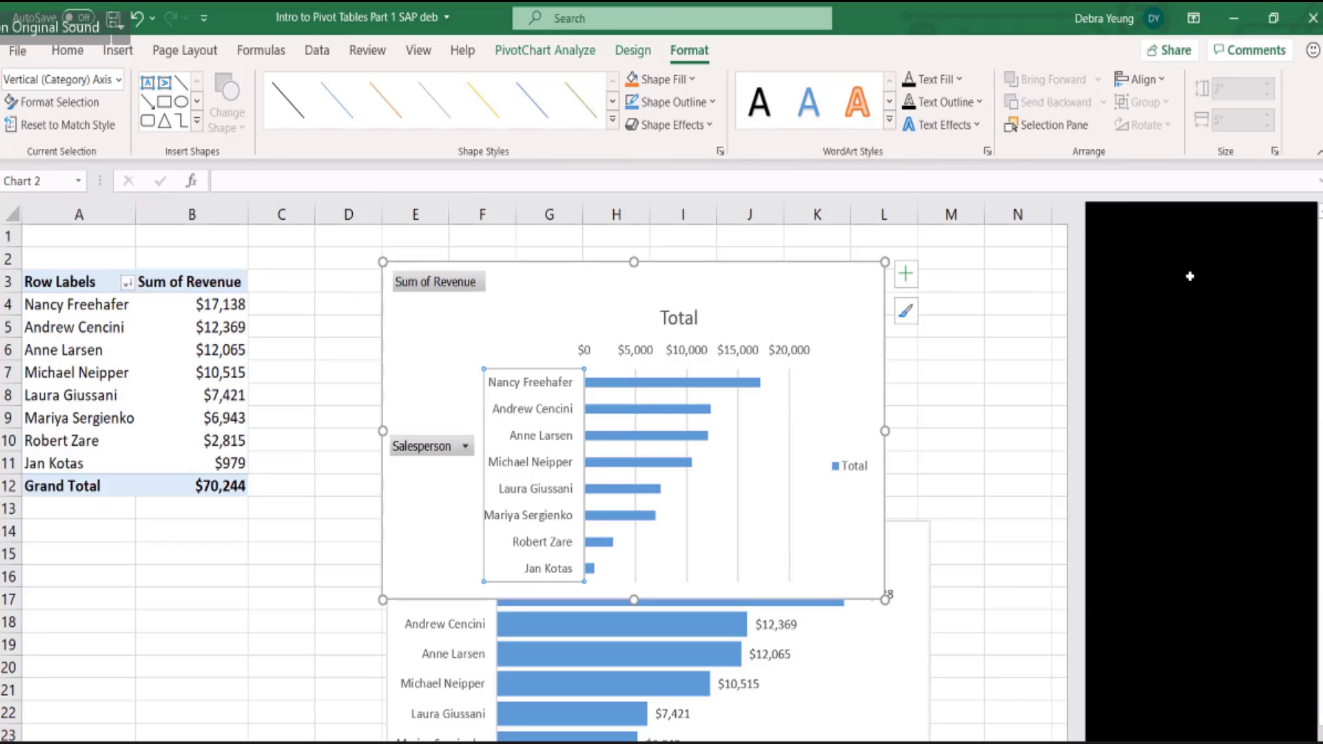
# Delete the second PivotChart and move the "Sales by Rep for Dec 2014" chart up beside the pivot table, starting around row 3.
pyautogui.click(770, 259)
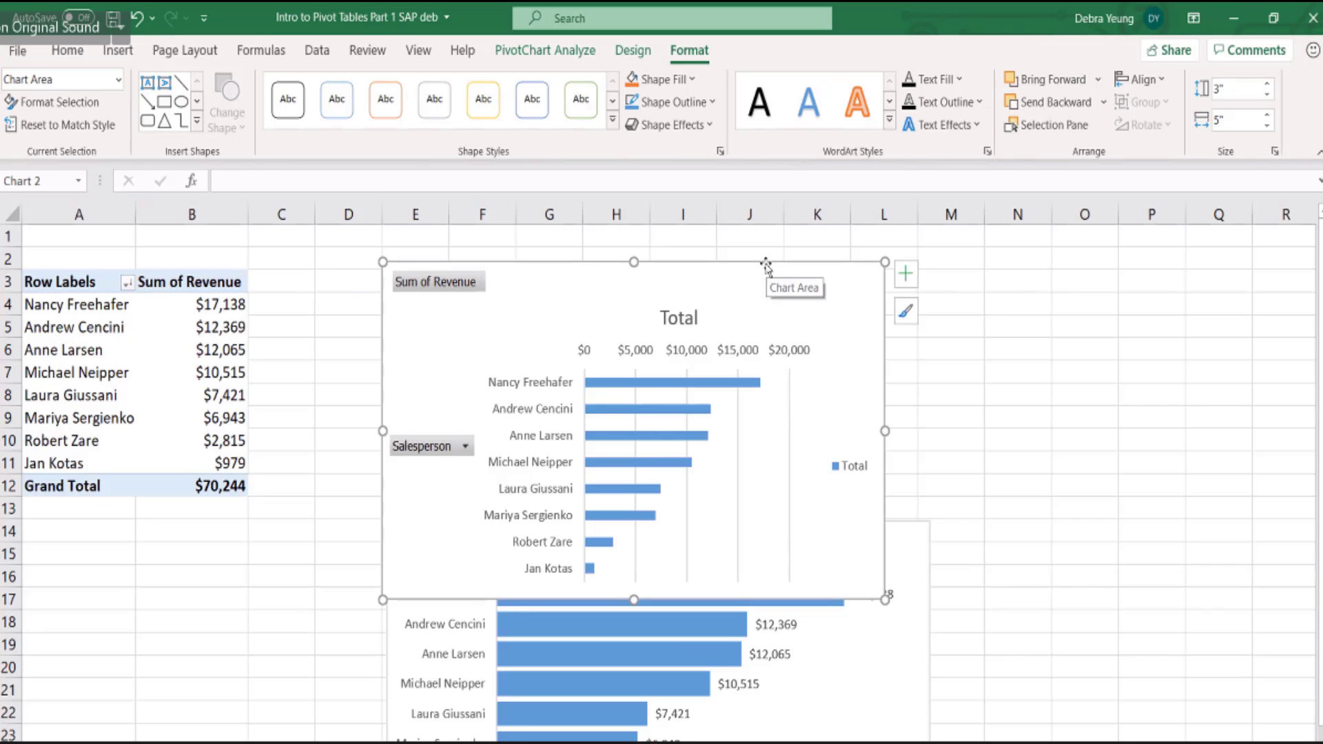
pyautogui.press('Delete')
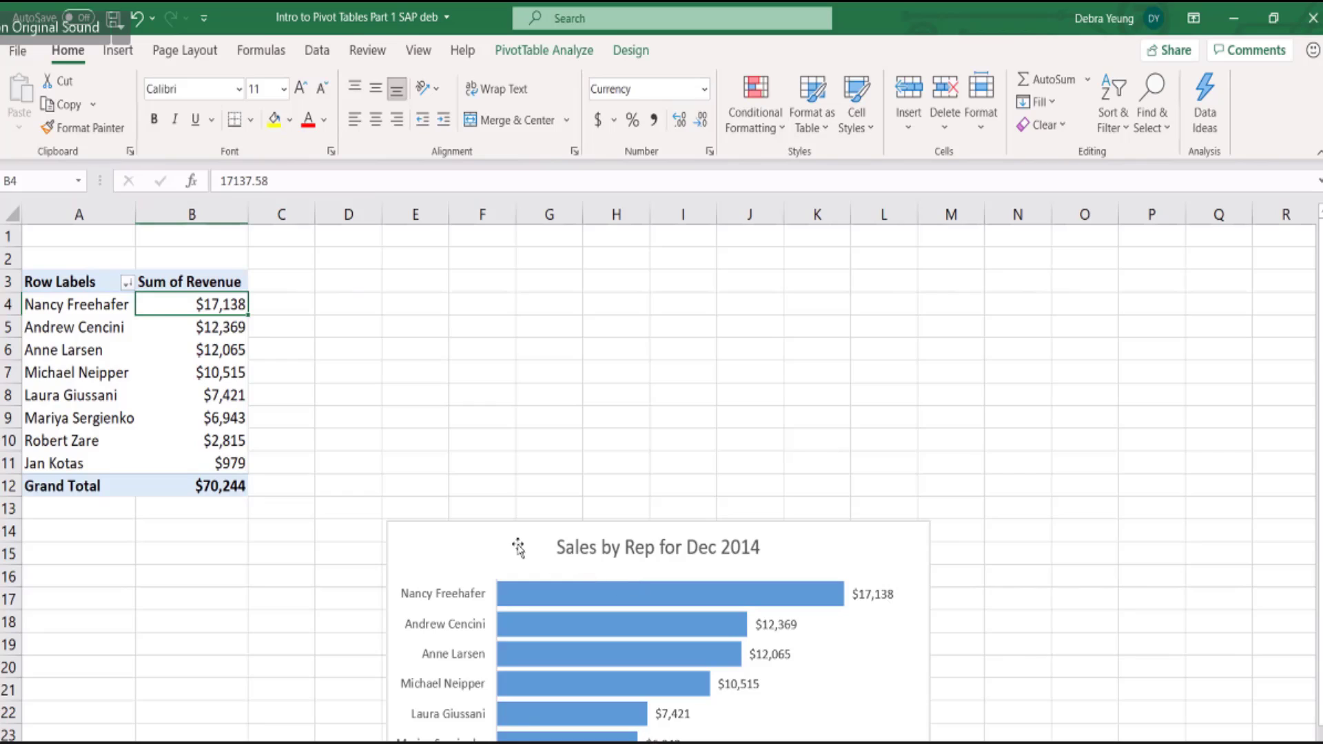
pyautogui.click(494, 523)
pyautogui.moveTo(471, 452); pyautogui.dragTo(396, 283)
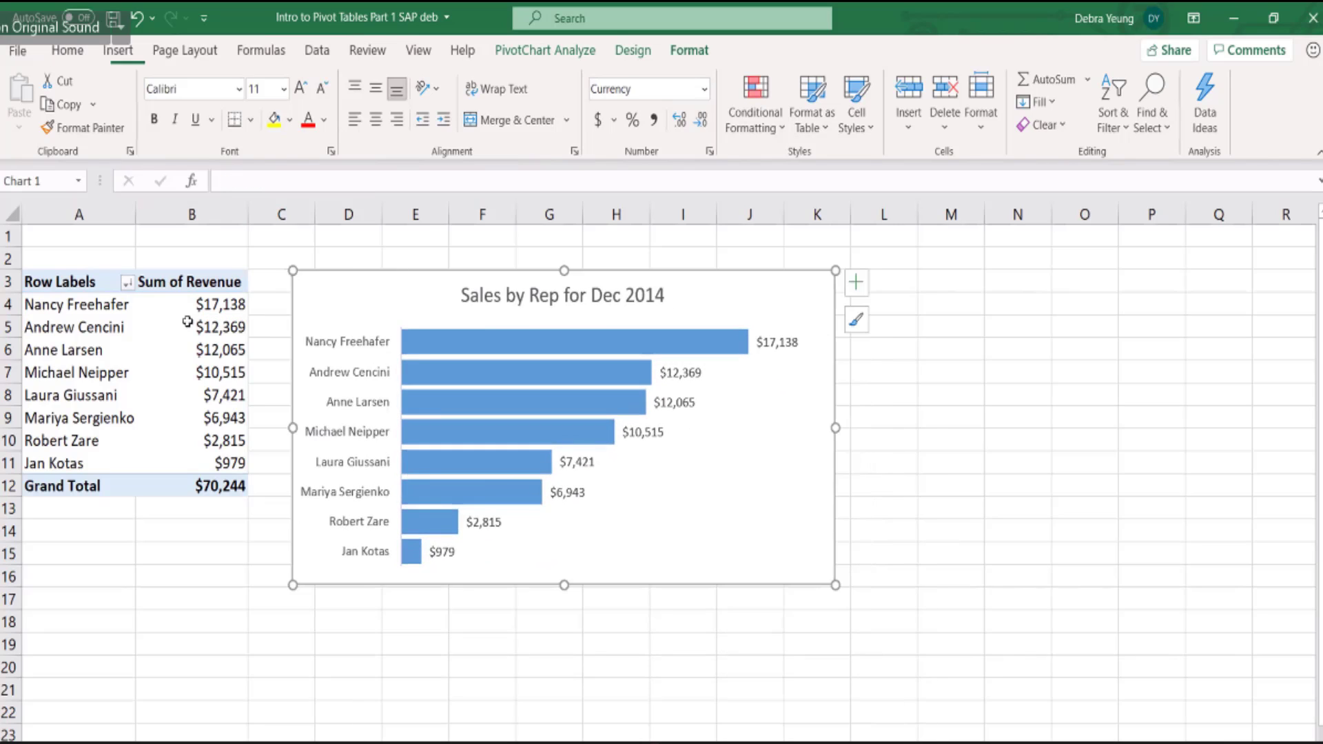
# Display the field list for the "Sales by Rep for Dec 2014" PivotChart and save the workbook.
pyautogui.click(548, 50)
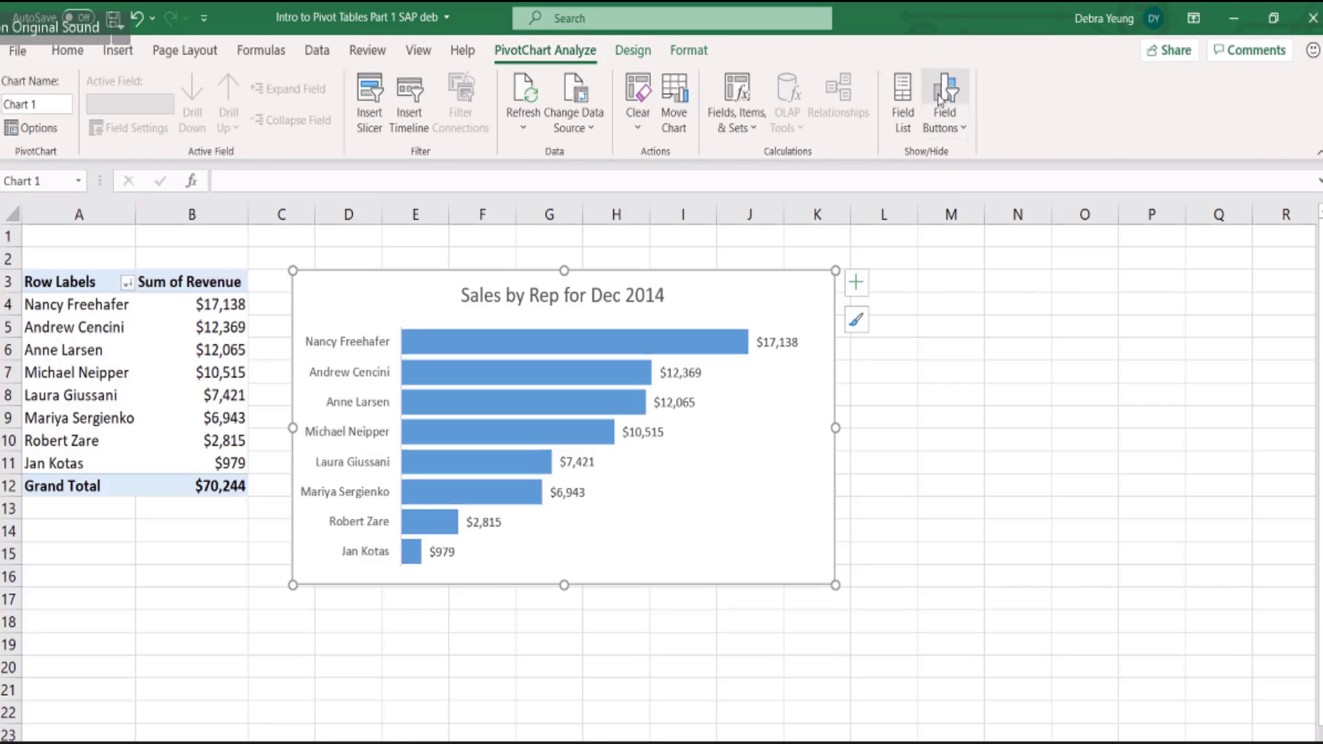
pyautogui.click(901, 105)
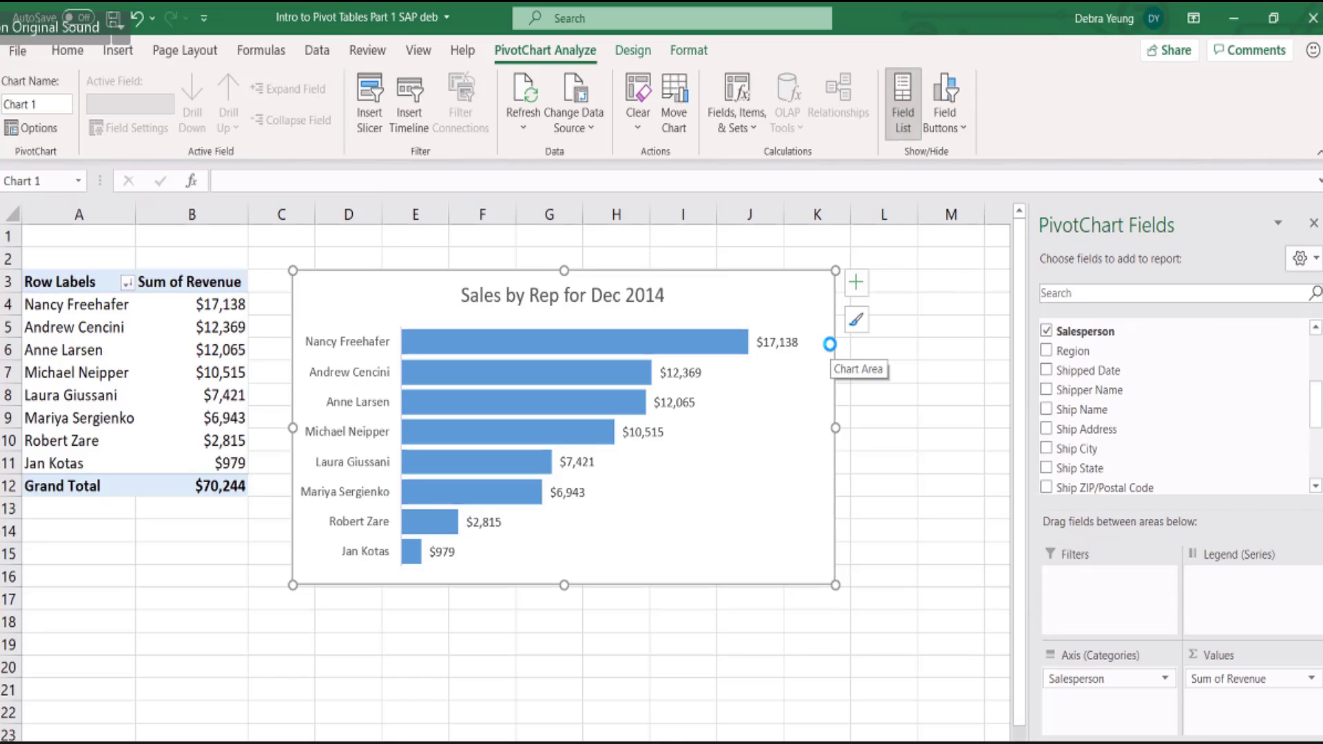
pyautogui.hotkey('ctrl', 's')
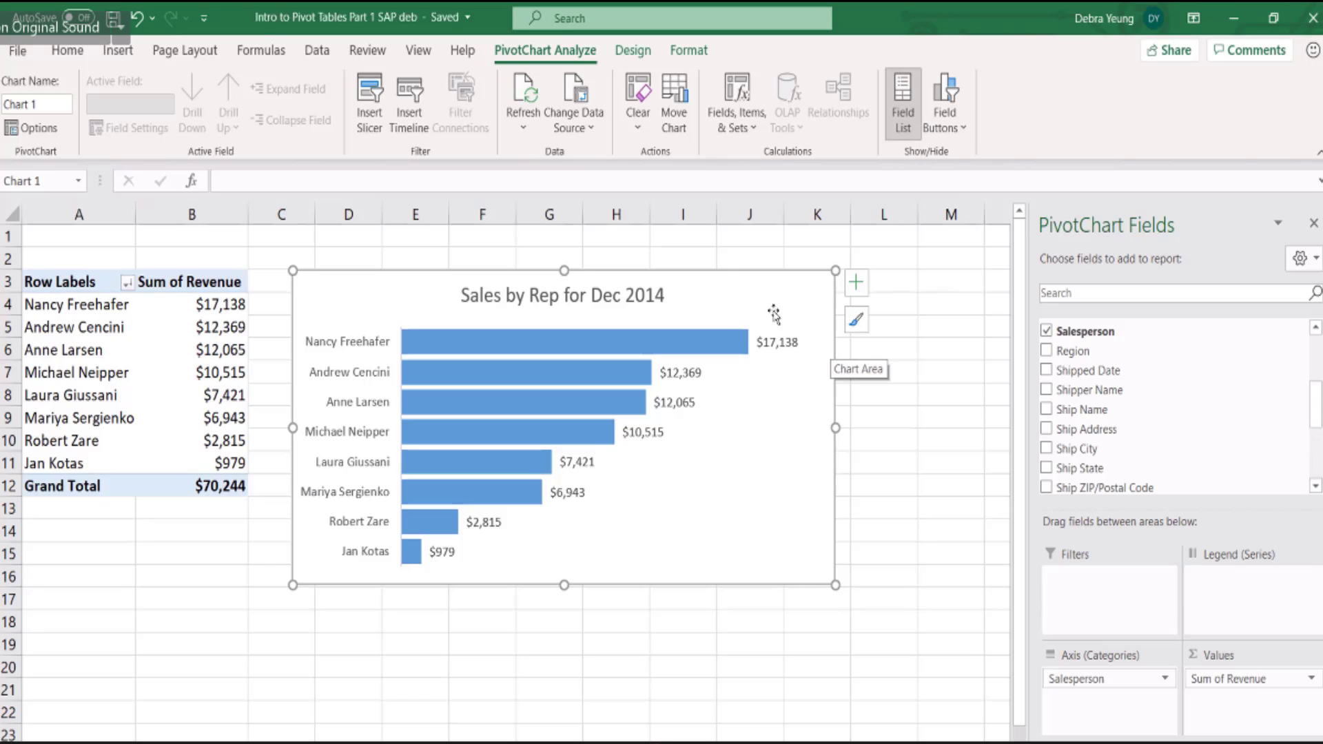
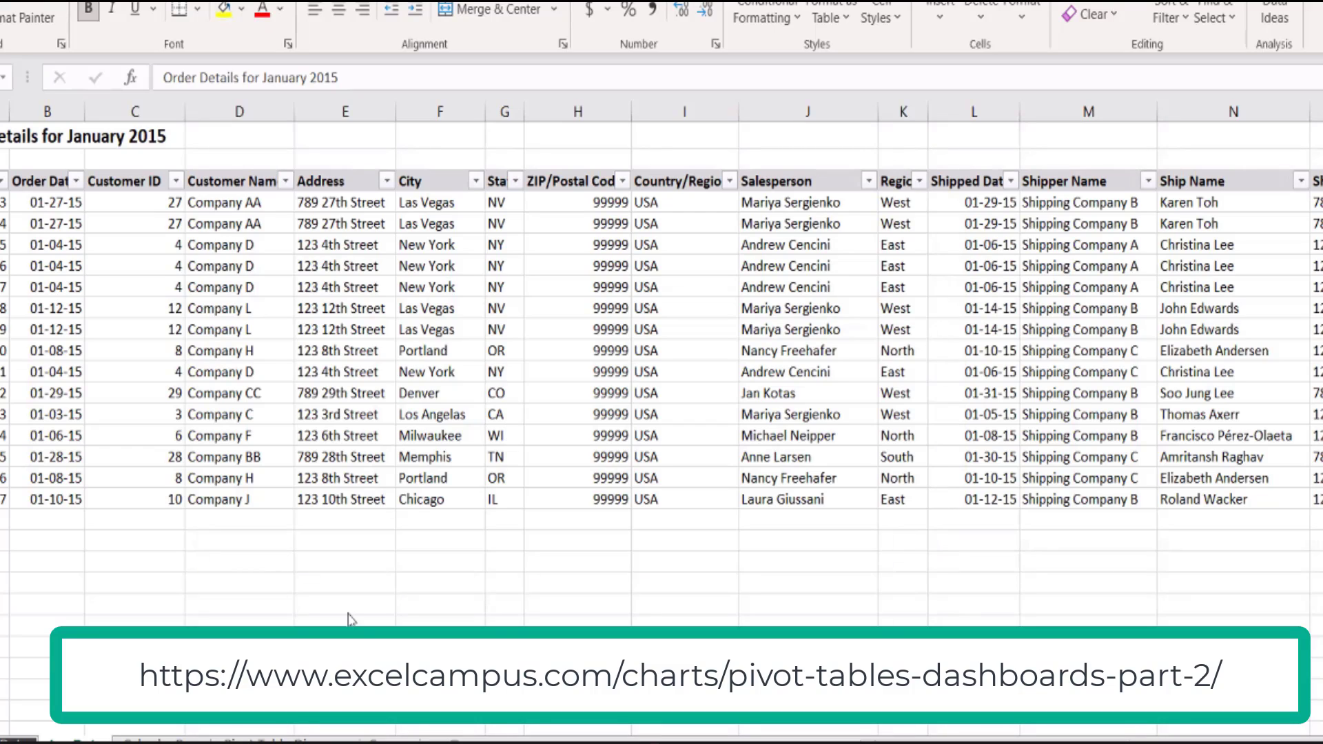
# In the Part 2 workbook, open the sheet with the December sales pivot table and chart, and duplicate that sheet.
pyautogui.click(163, 742)
pyautogui.click(135, 732)
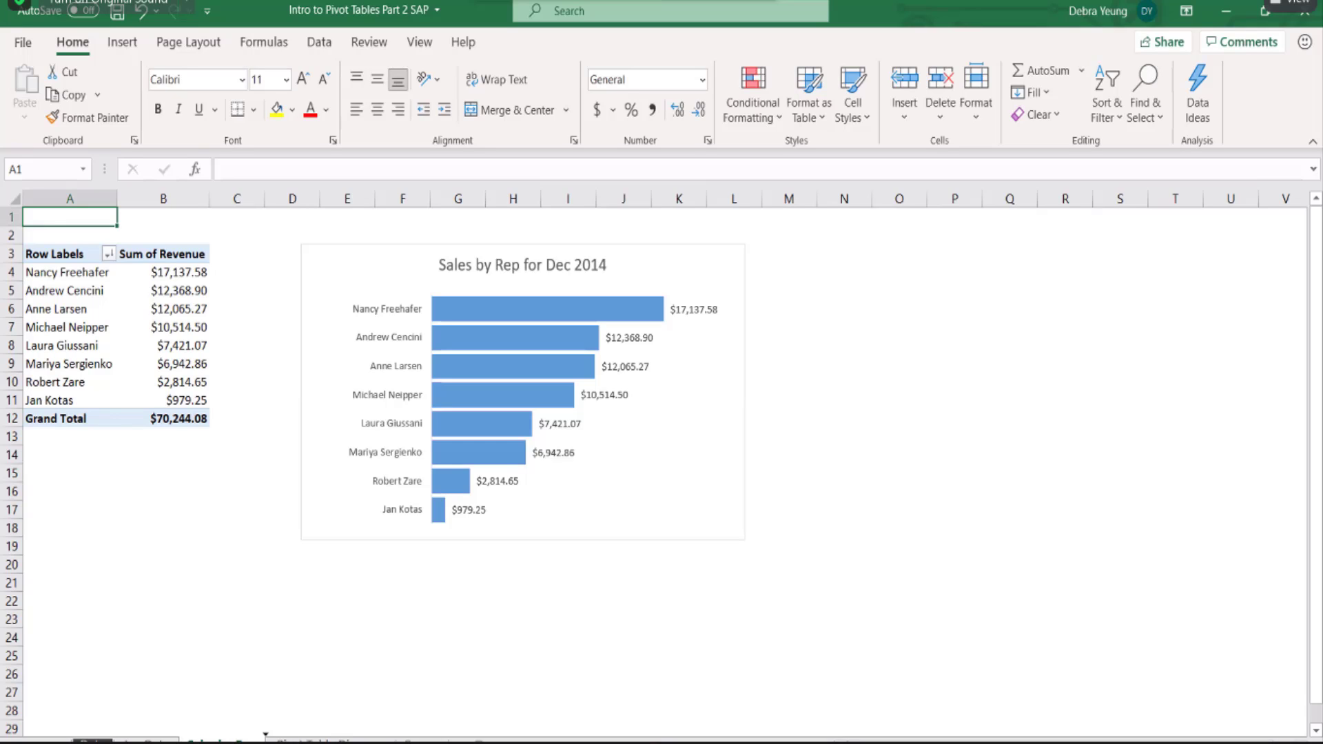
pyautogui.moveTo(224, 742); pyautogui.dragTo(271, 742)
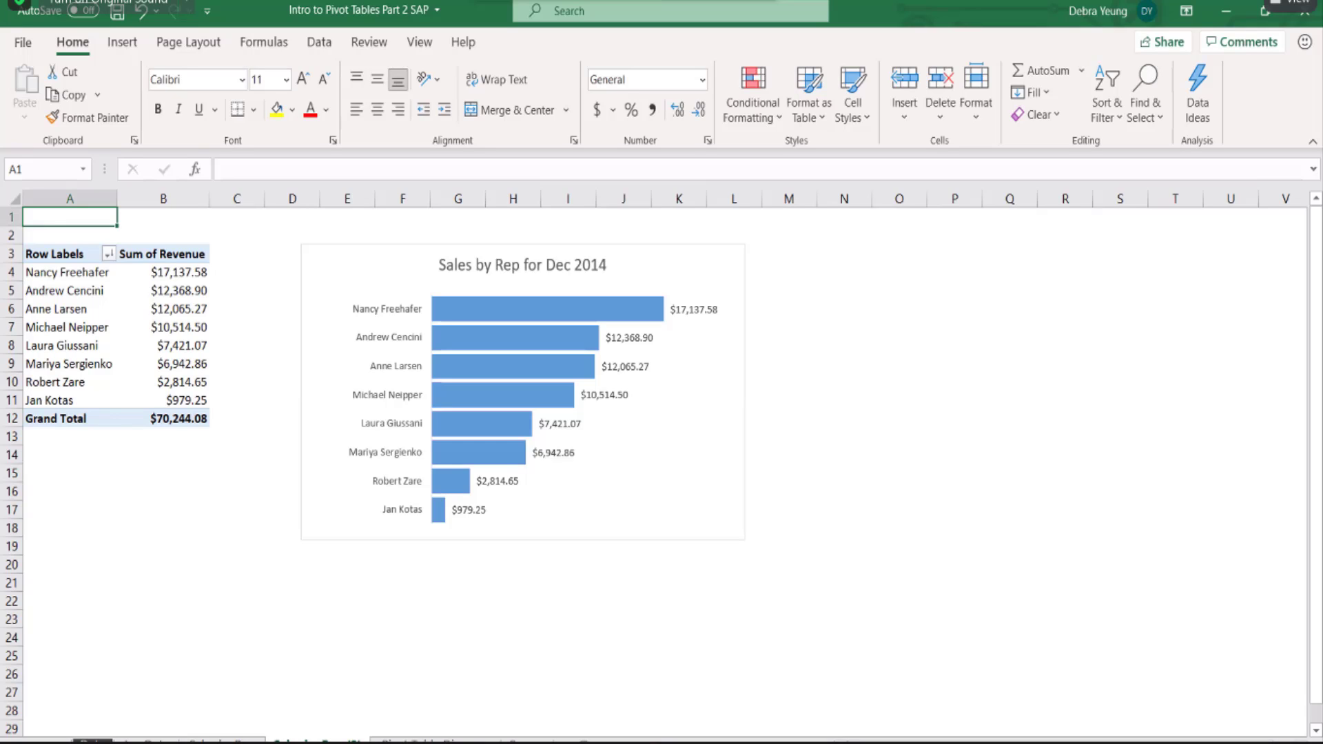
pyautogui.click(679, 272)
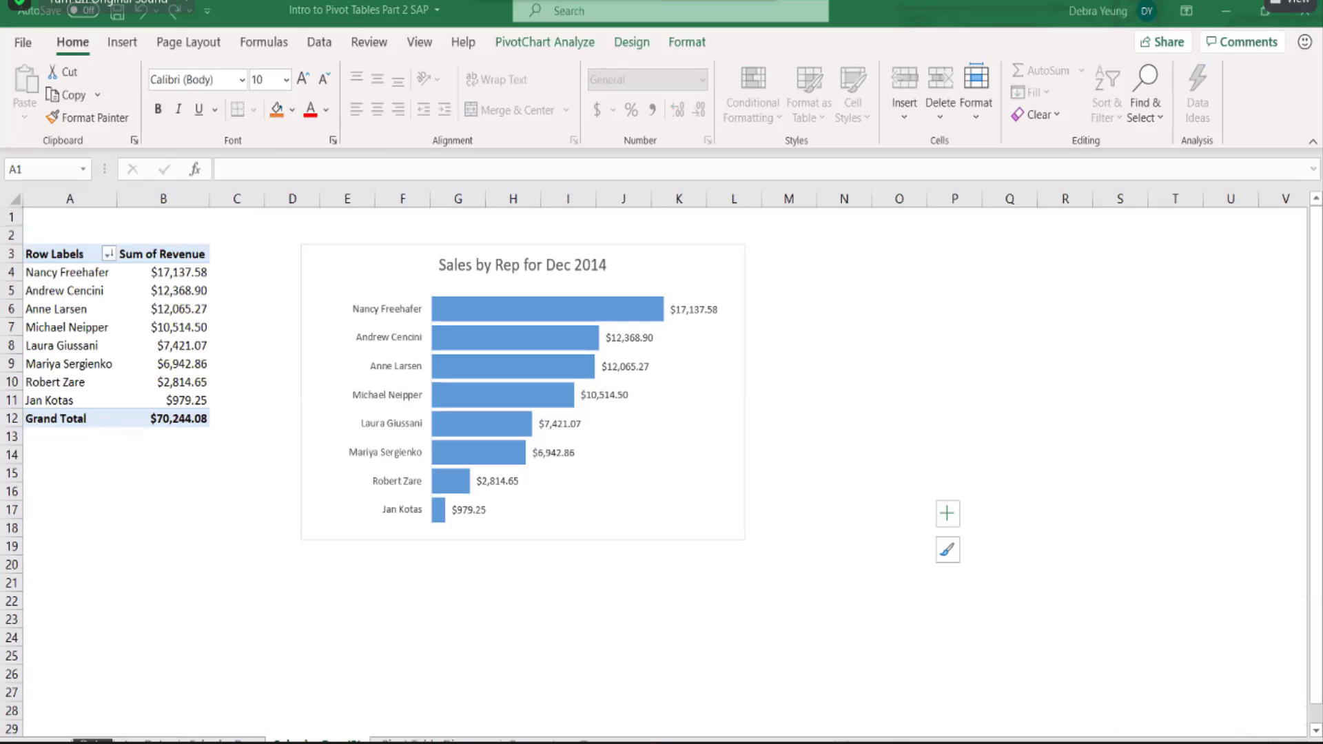
pyautogui.click(406, 486)
pyautogui.click(183, 591)
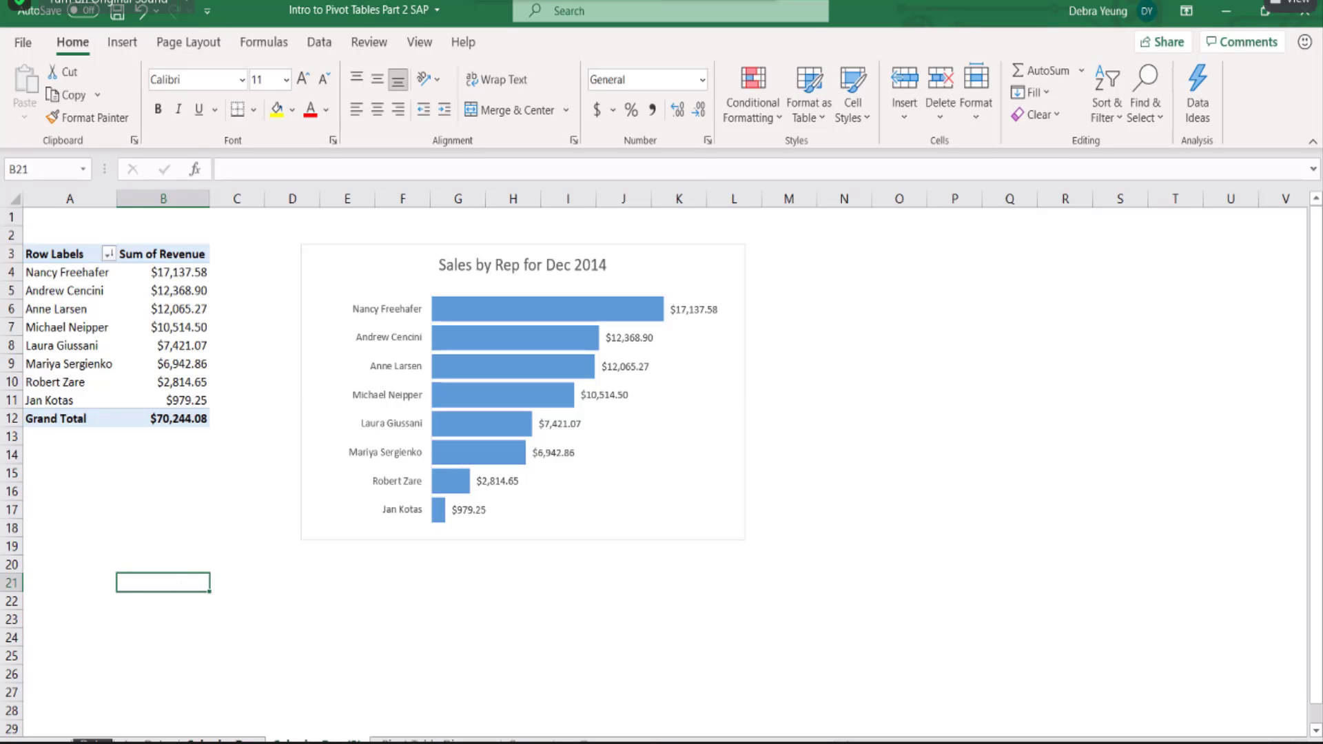
# Make another copy of the December sales pivot table sheet and delete that extra copy.
pyautogui.click(224, 742)
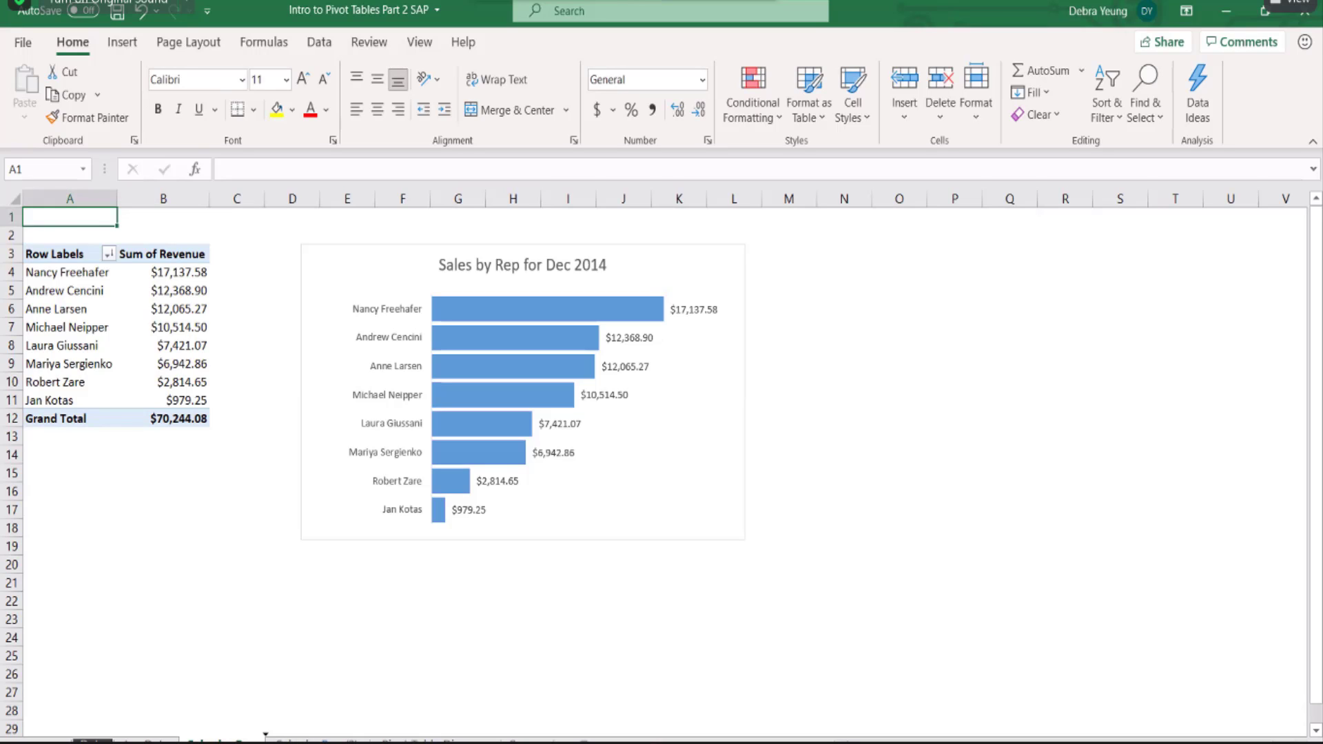
pyautogui.moveTo(228, 741); pyautogui.dragTo(273, 742)
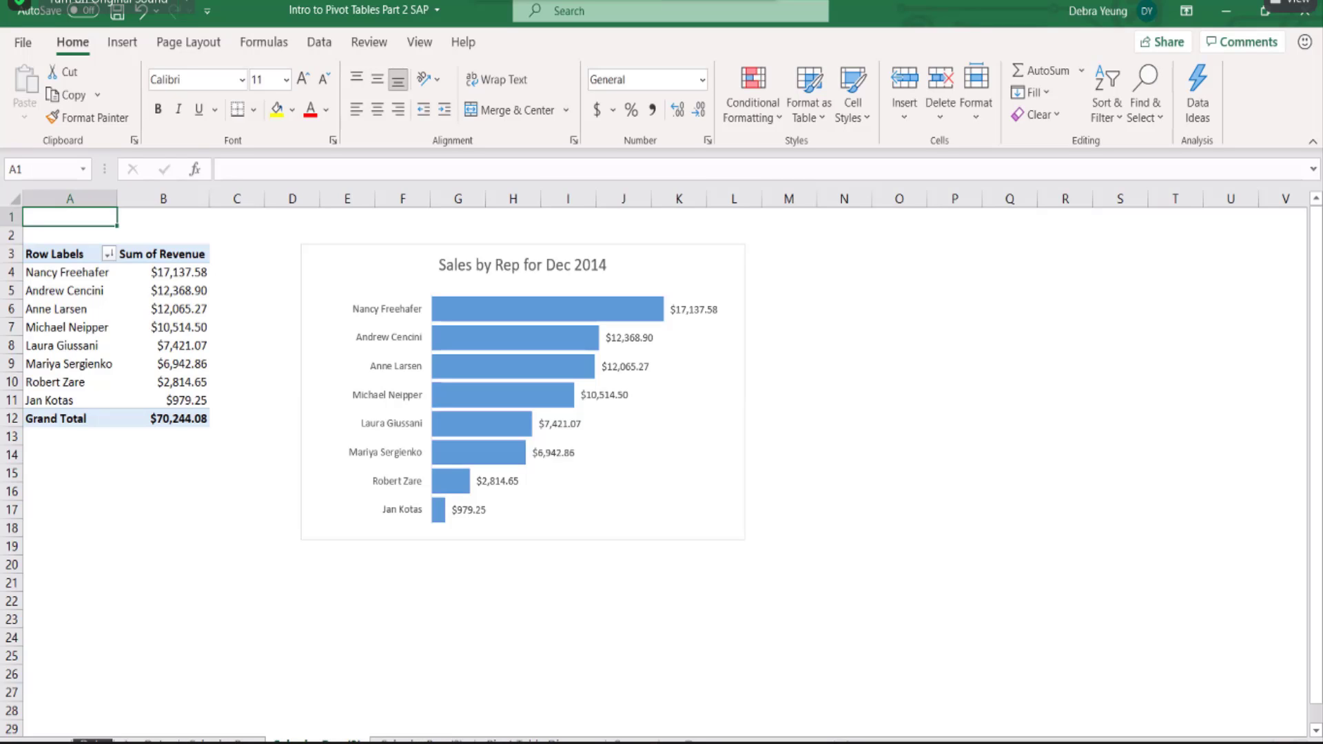
pyautogui.rightClick(312, 741)
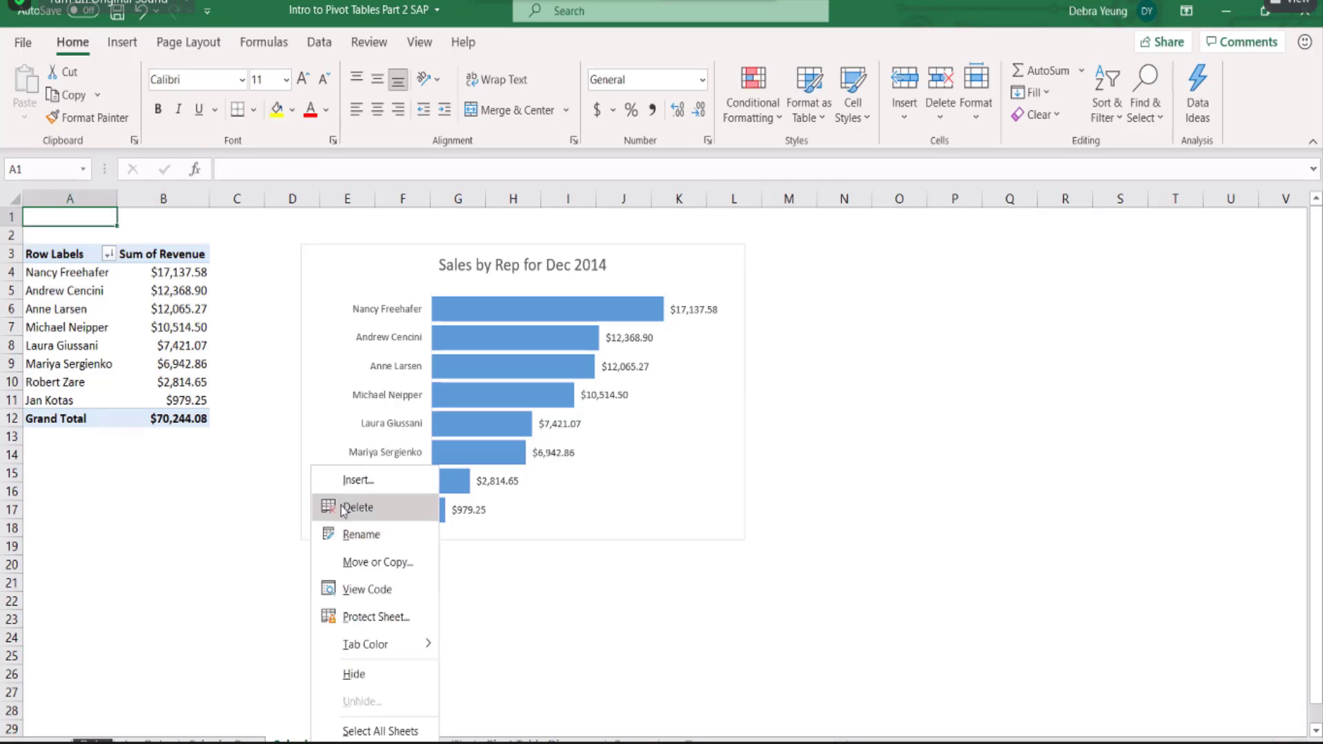
pyautogui.click(344, 508)
pyautogui.click(630, 458)
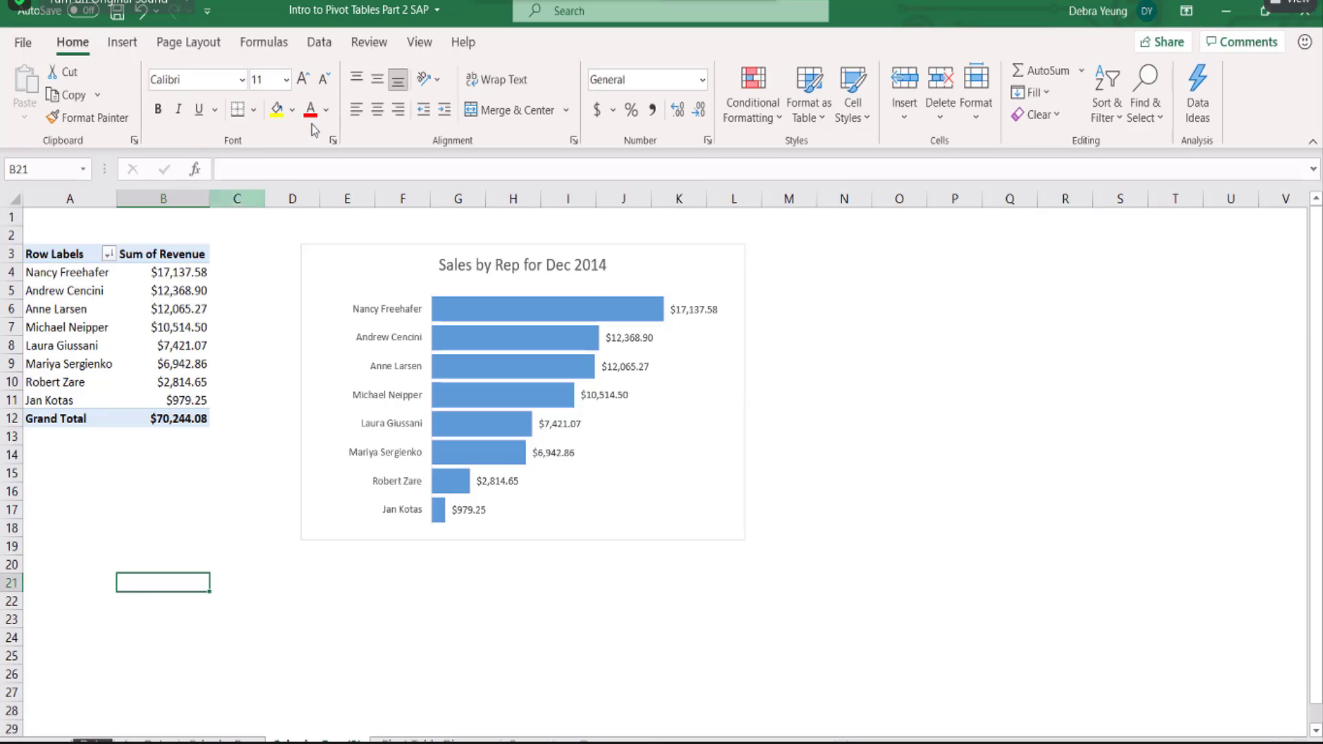
# Show the gridlines on the copied sheet and hide them again.
pyautogui.click(421, 46)
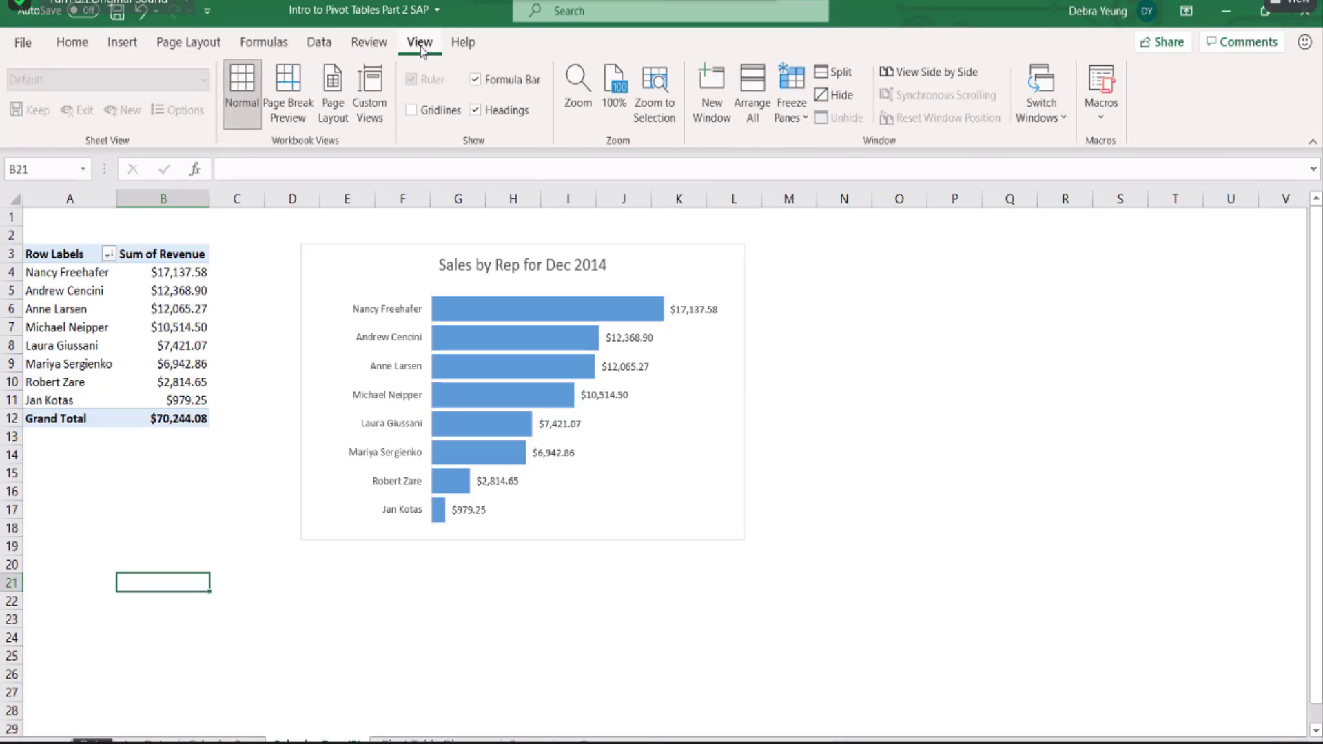
pyautogui.click(412, 111)
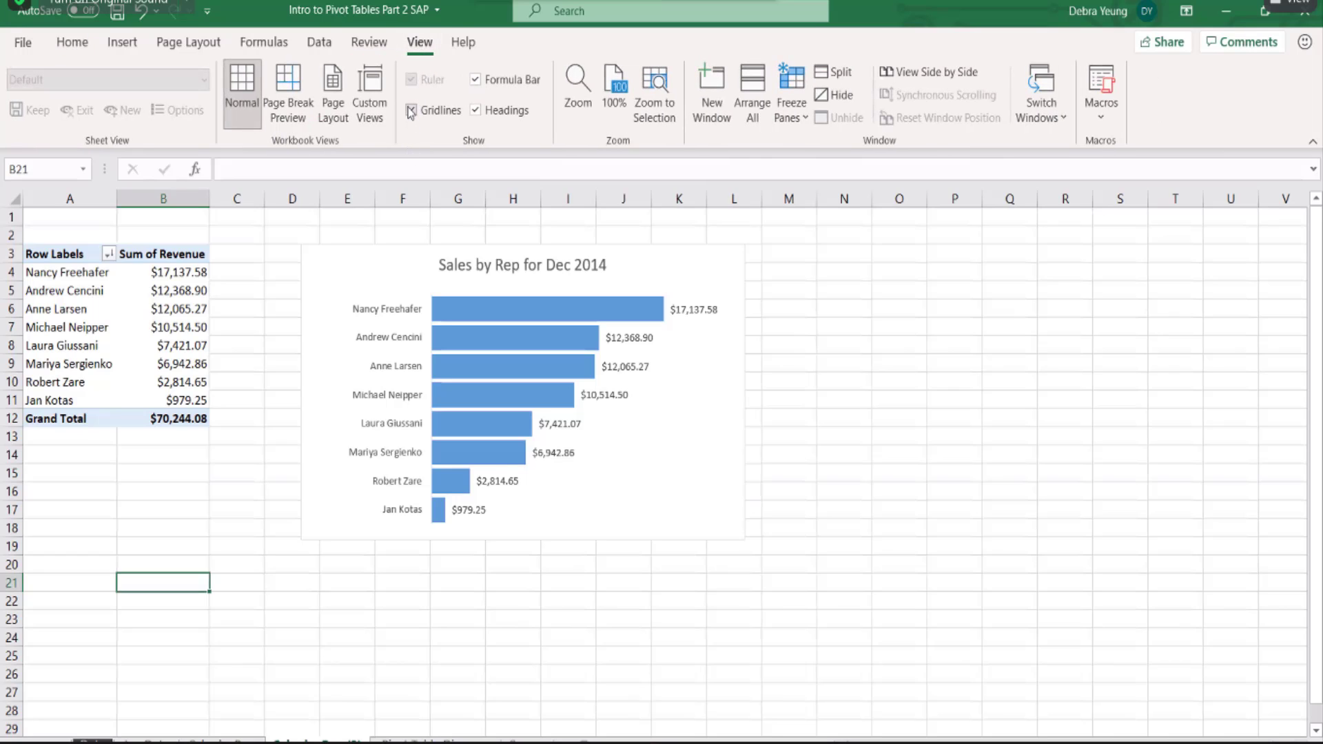
pyautogui.click(411, 111)
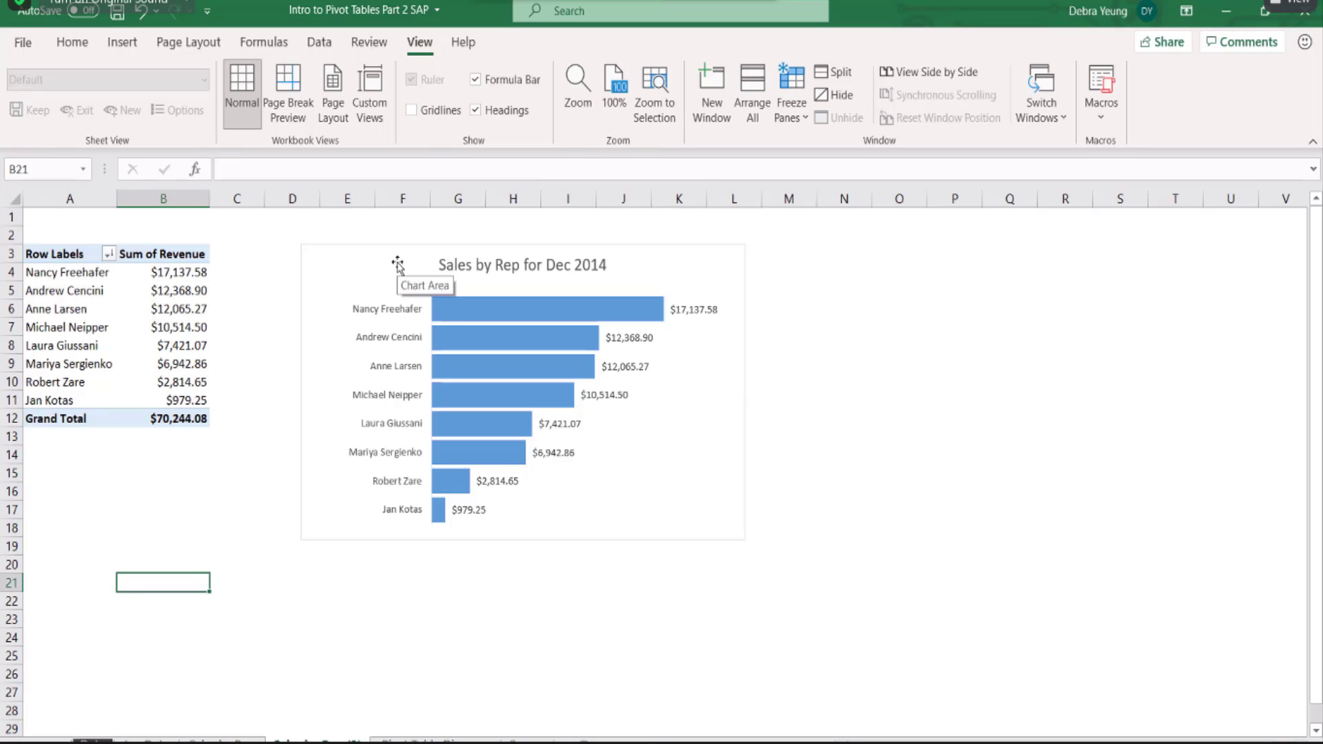
# Replace the Salesperson field with Category in the Rows area of the copied sheet's pivot table.
pyautogui.click(146, 286)
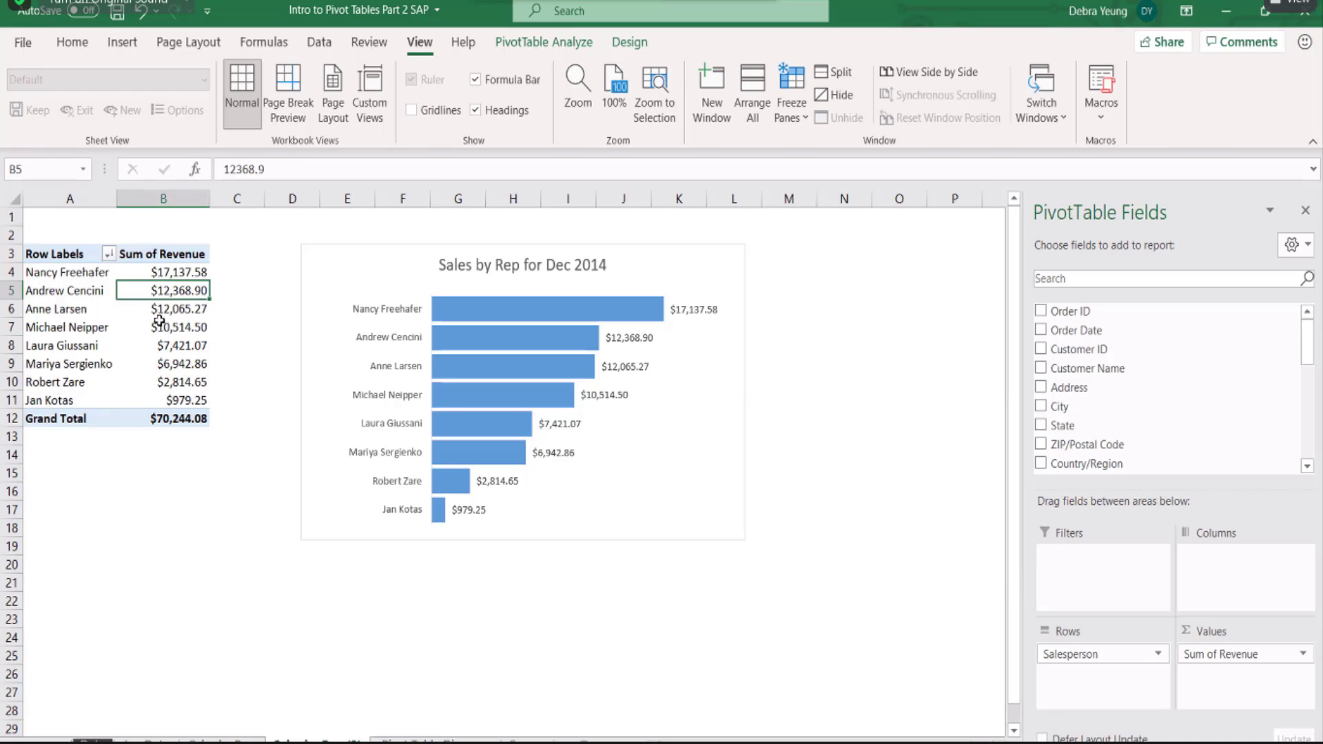
pyautogui.moveTo(160, 319)
pyautogui.click(1159, 655)
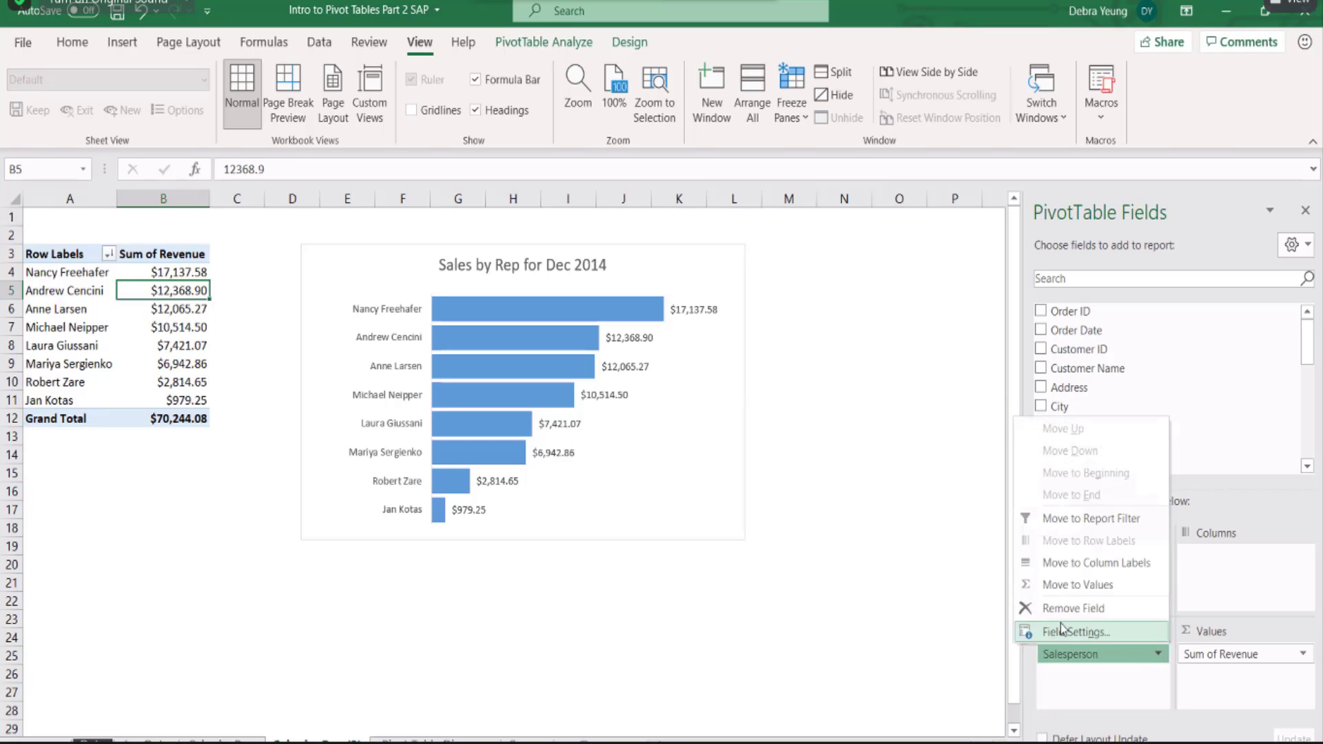
pyautogui.click(1094, 696)
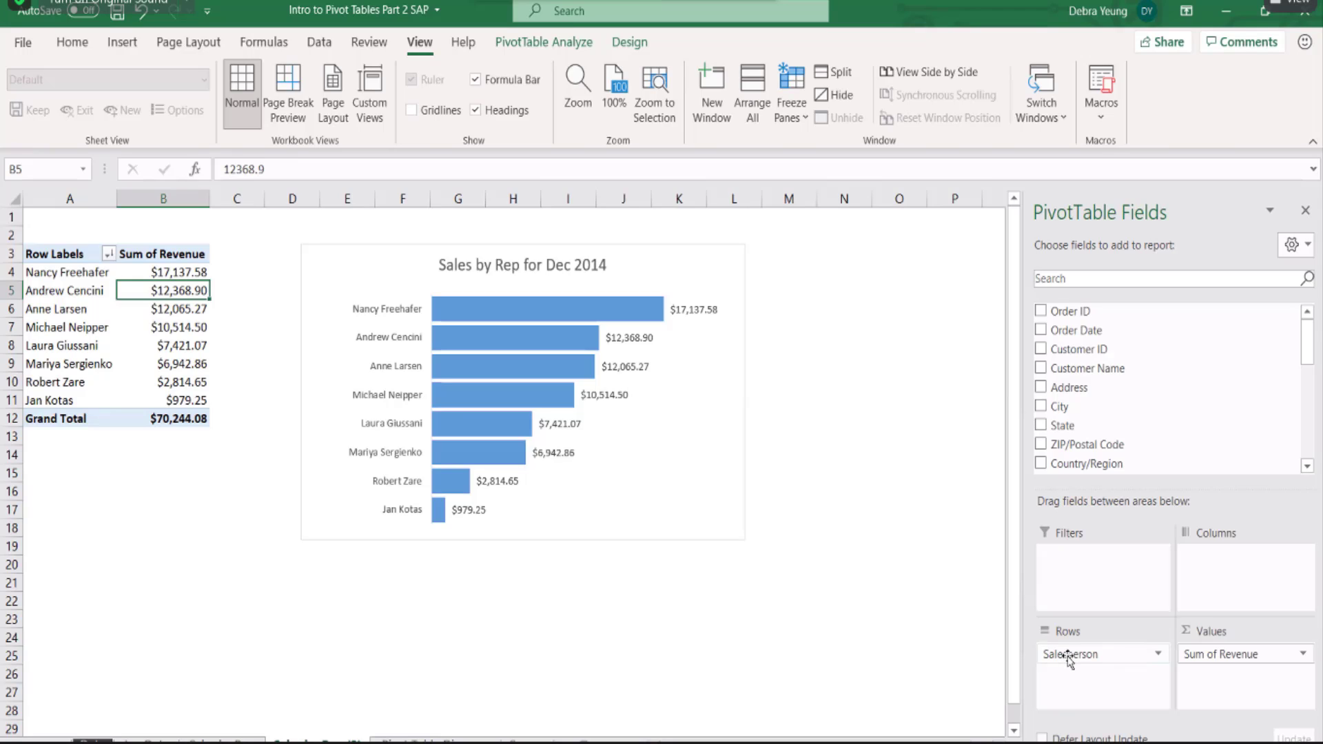
pyautogui.moveTo(1067, 655); pyautogui.dragTo(915, 658)
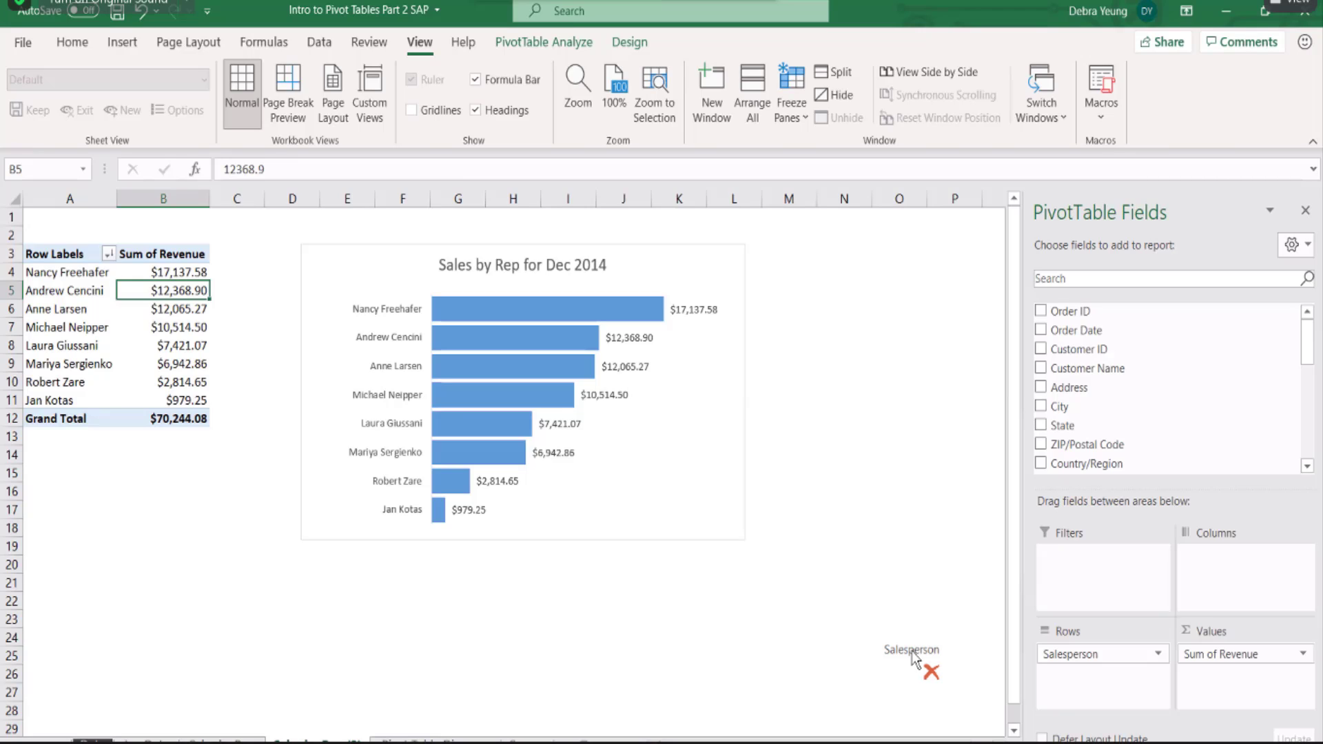
pyautogui.moveTo(913, 653); pyautogui.dragTo(911, 655)
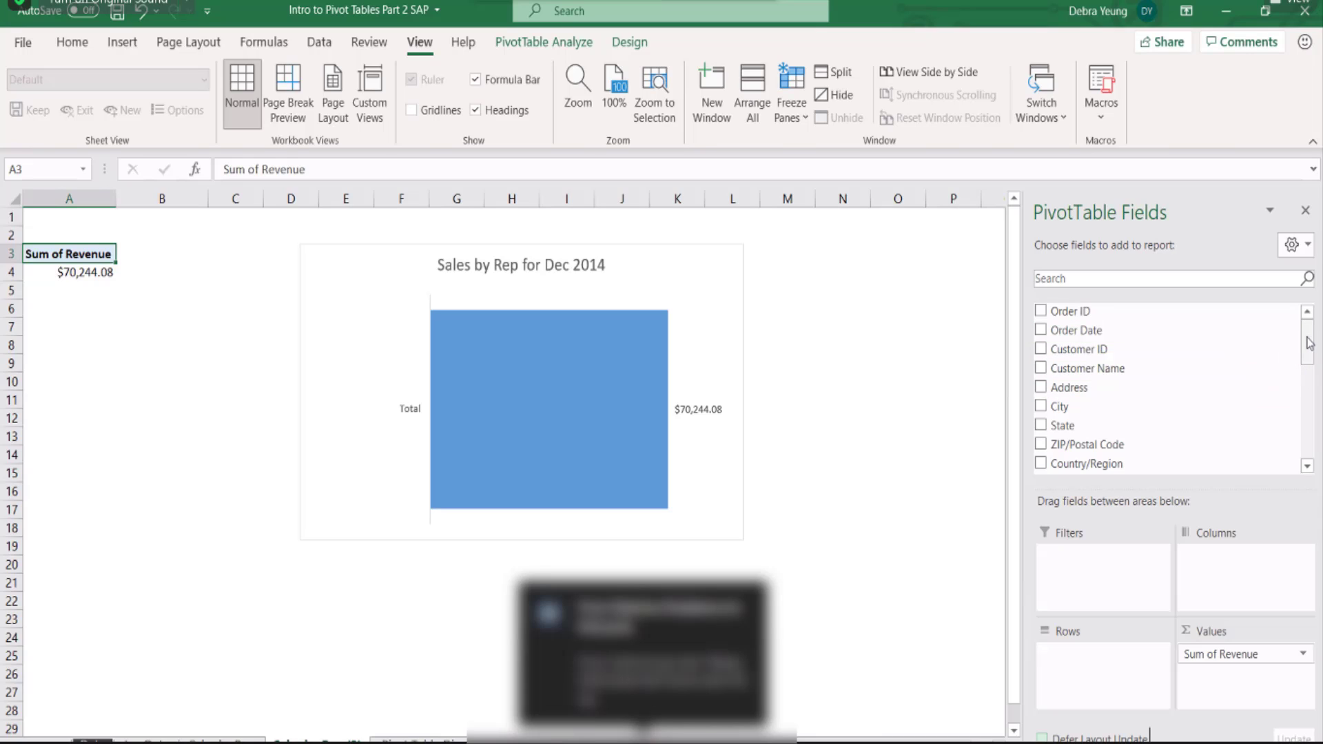
pyautogui.moveTo(1310, 343); pyautogui.dragTo(1310, 412)
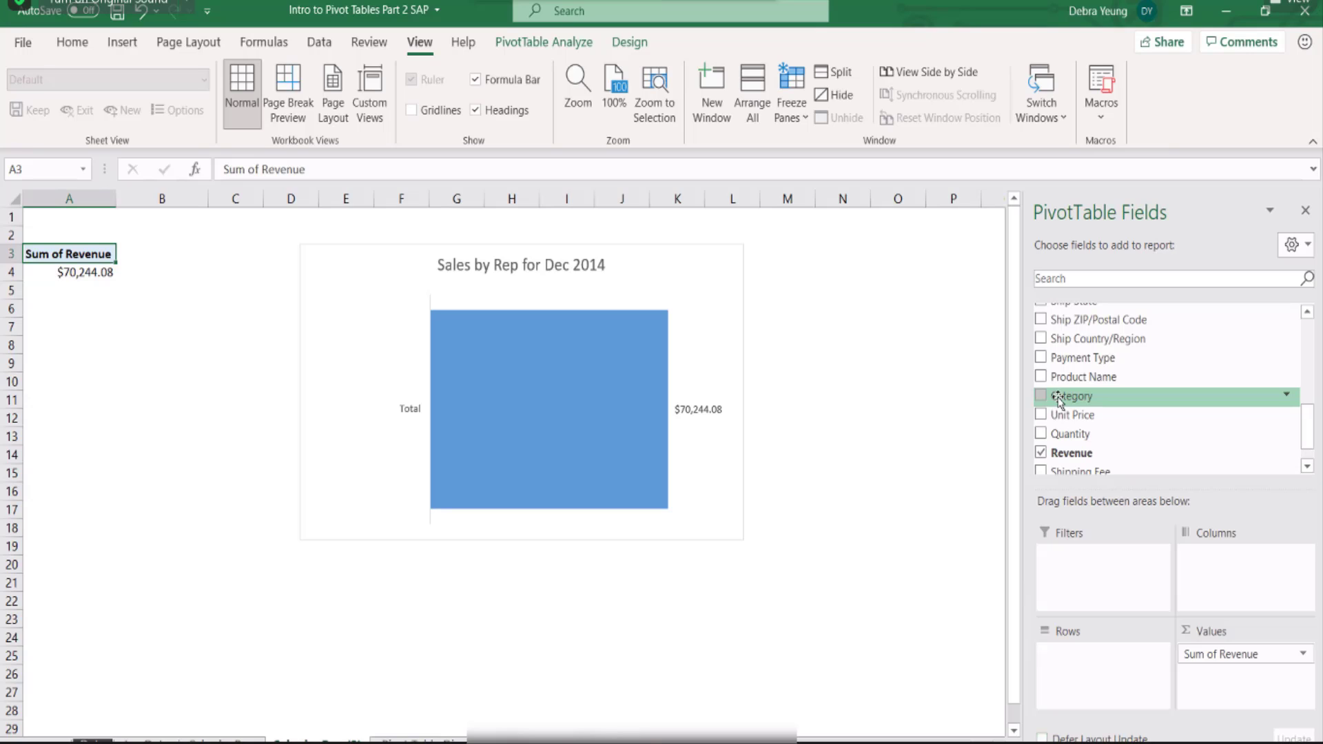
pyautogui.moveTo(1059, 402); pyautogui.dragTo(1070, 664)
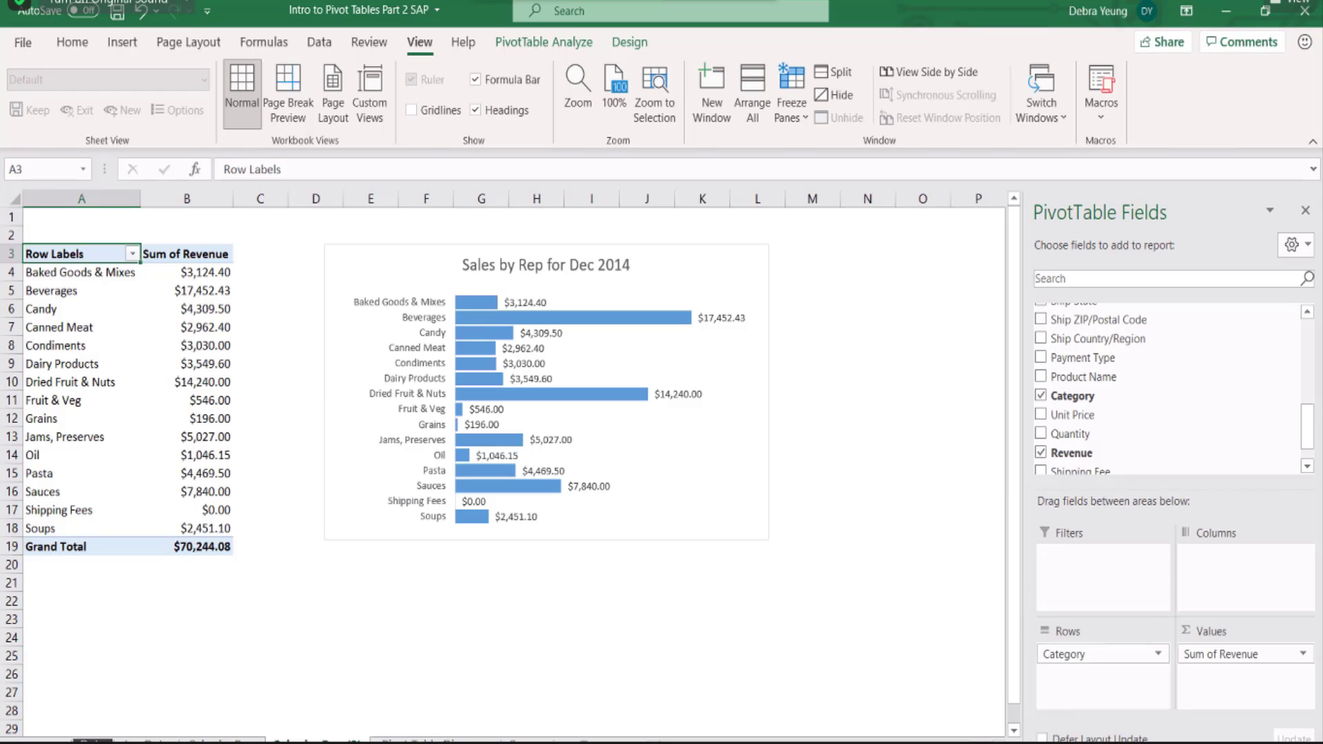
# Open the Data sheet and review the categories offered in the Category column's filter, leaving all of them selected.
pyautogui.click(93, 741)
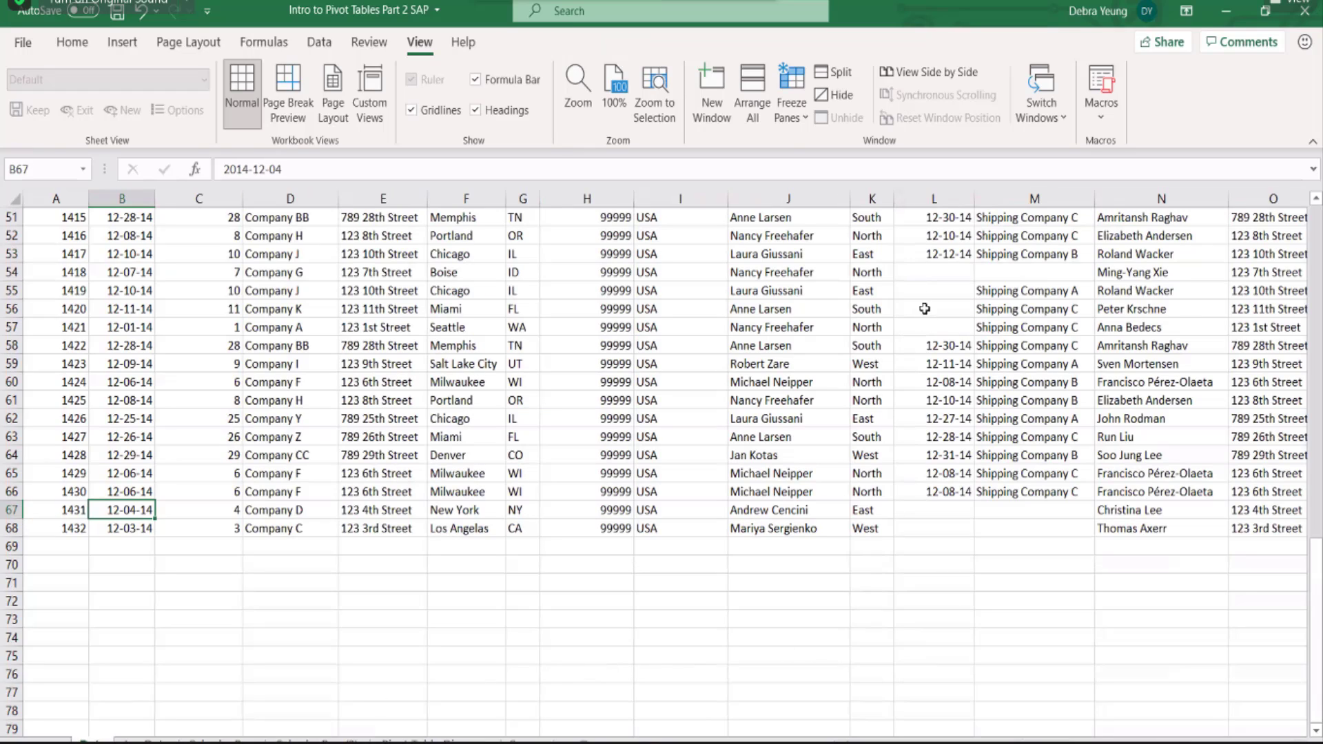
pyautogui.scroll(1, 930, 287)
pyautogui.scroll(2, 937, 338)
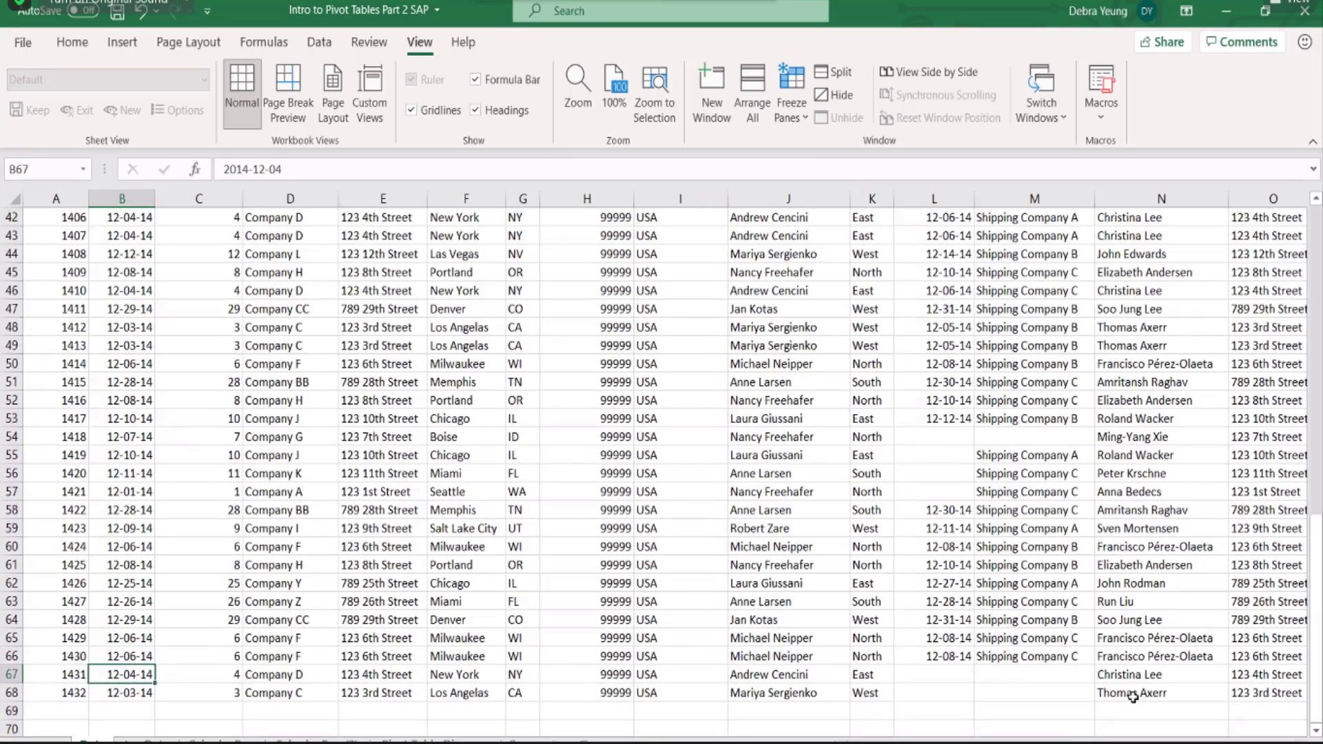
pyautogui.hscroll(4, 662, 462)
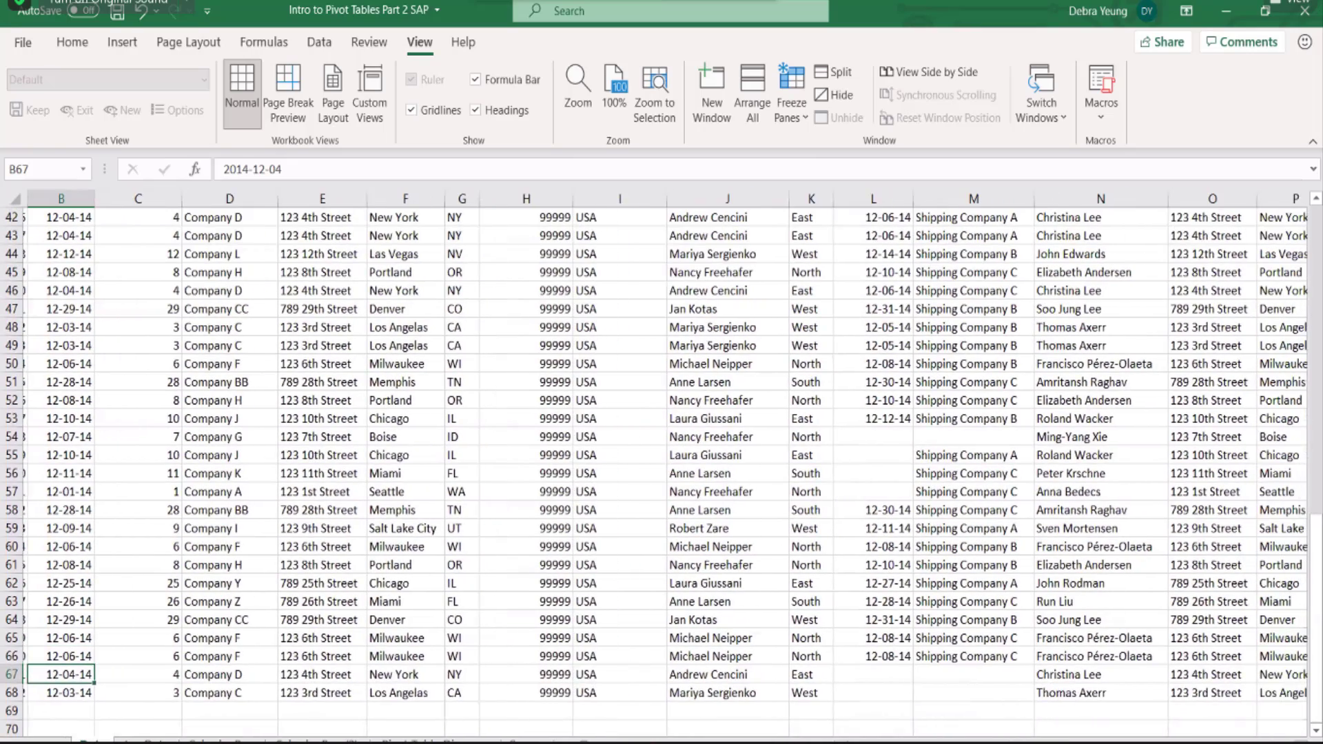
pyautogui.scroll(5, 600, 423)
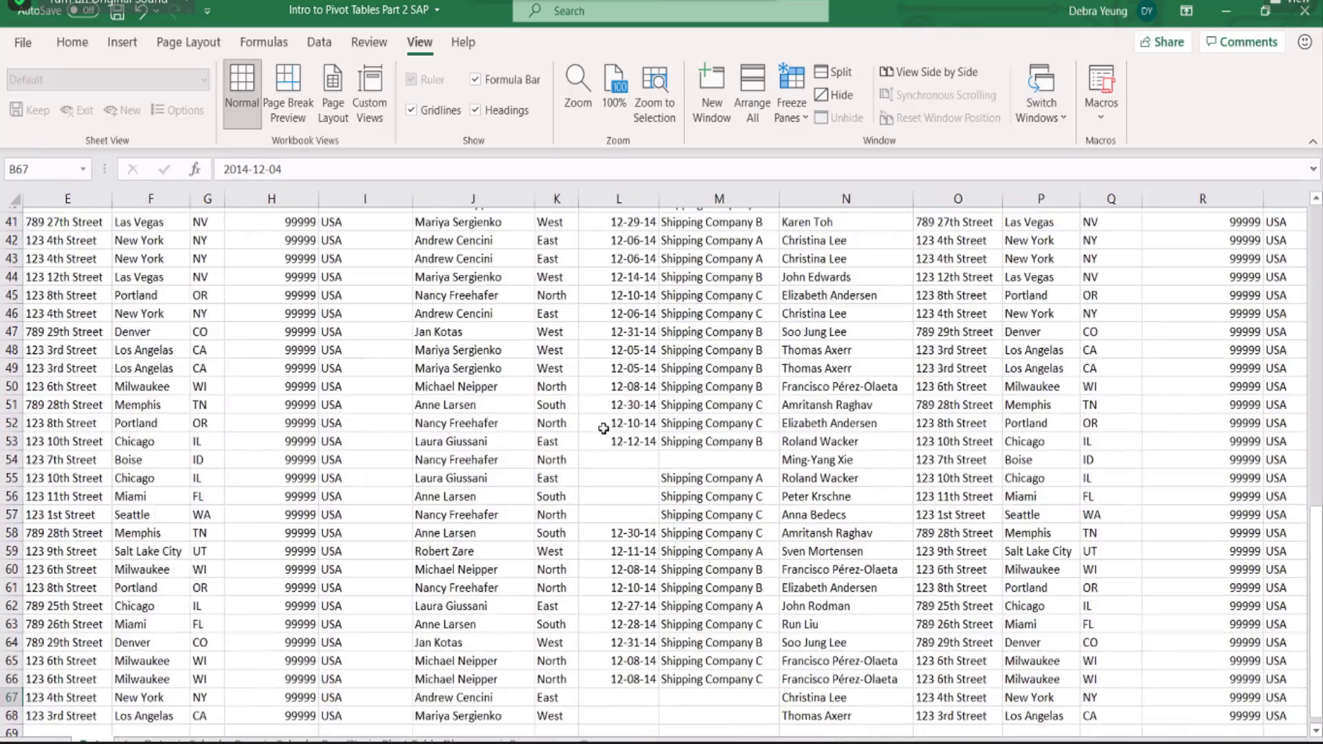
pyautogui.scroll(5, 991, 452)
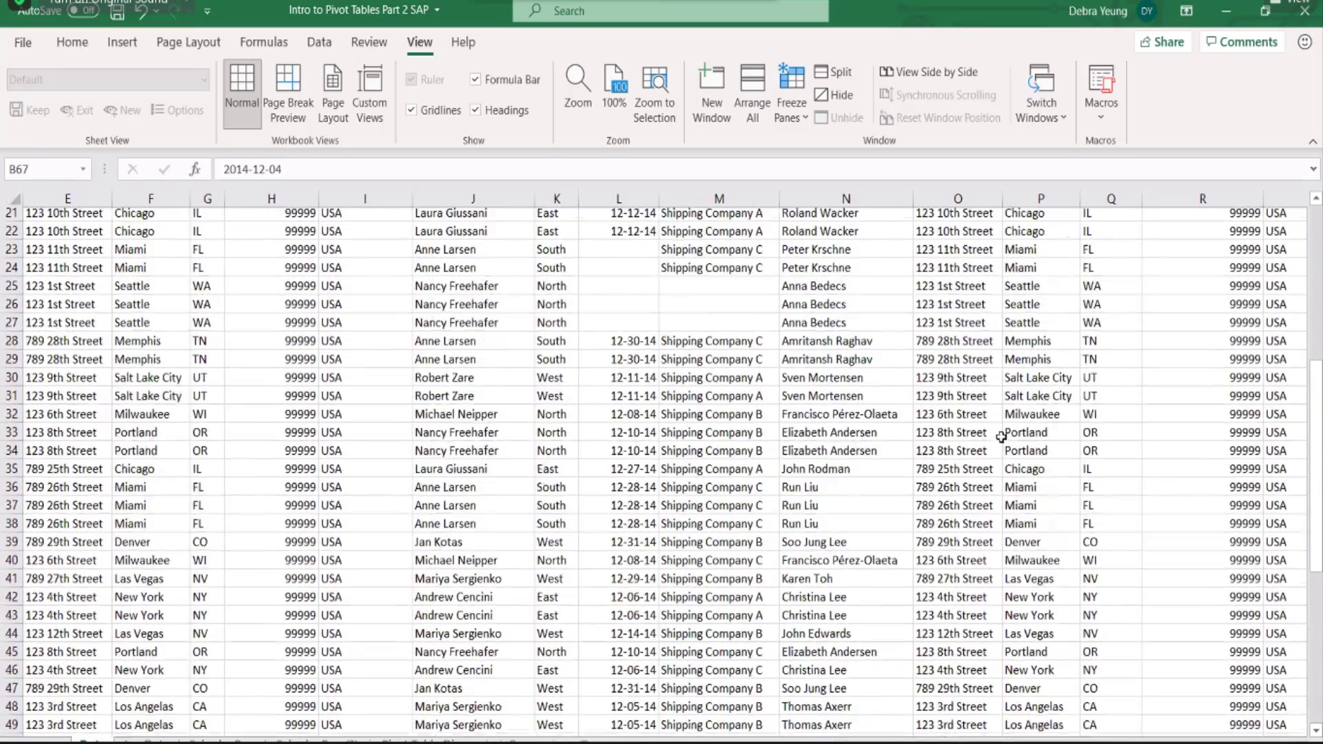
pyautogui.scroll(3, 417, 384)
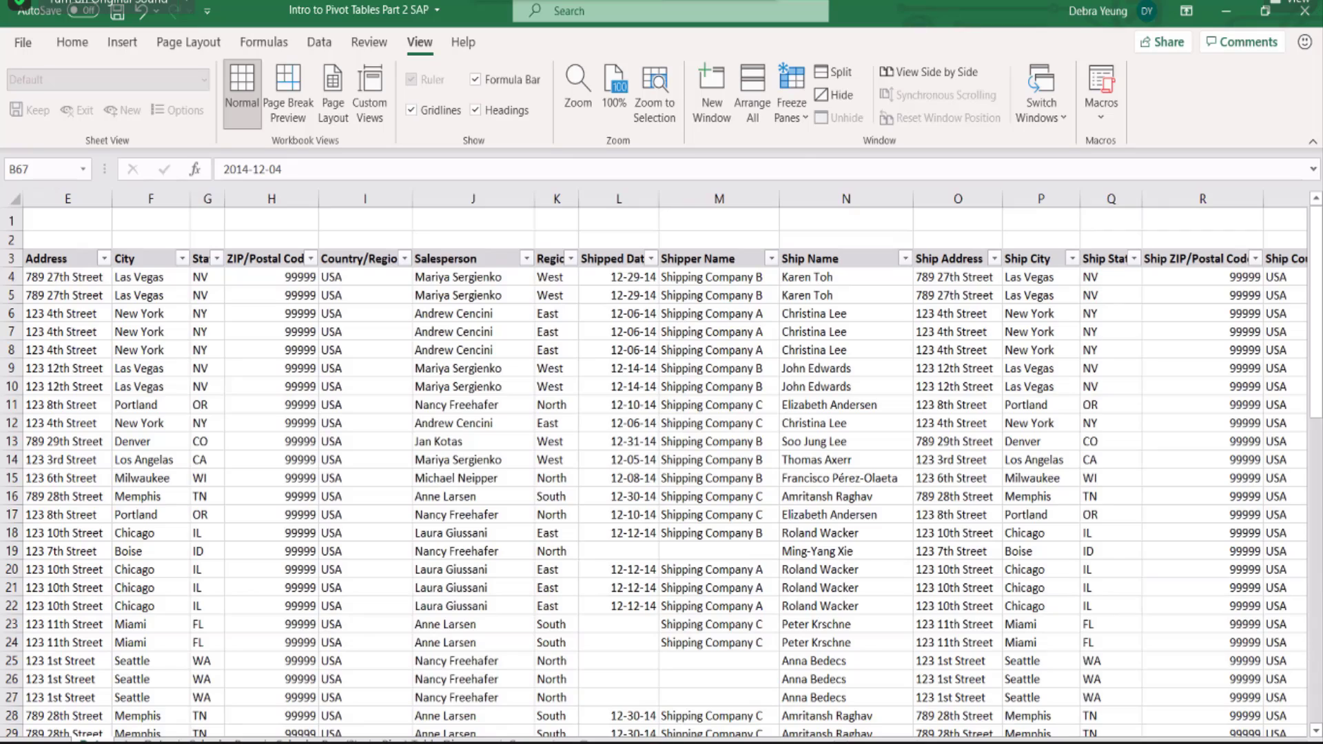
pyautogui.hscroll(3, 1312, 730)
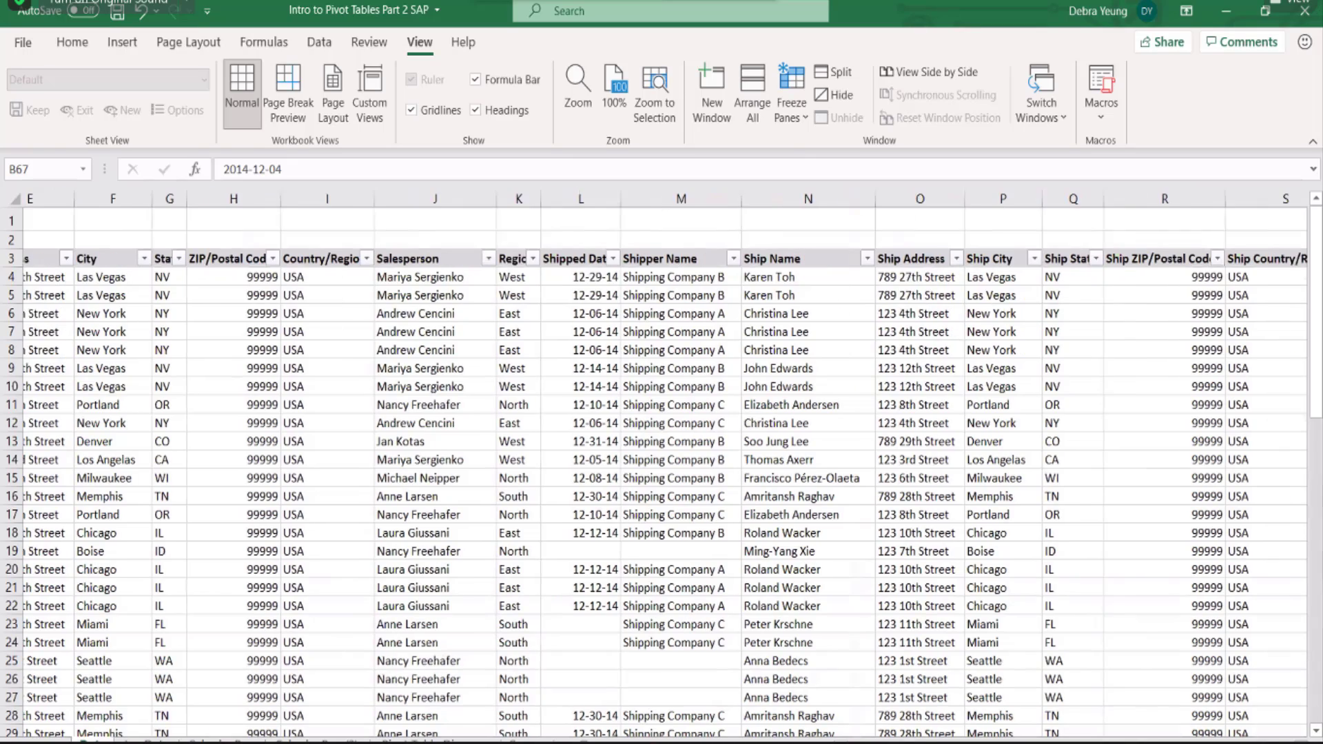
pyautogui.hscroll(6, 1300, 736)
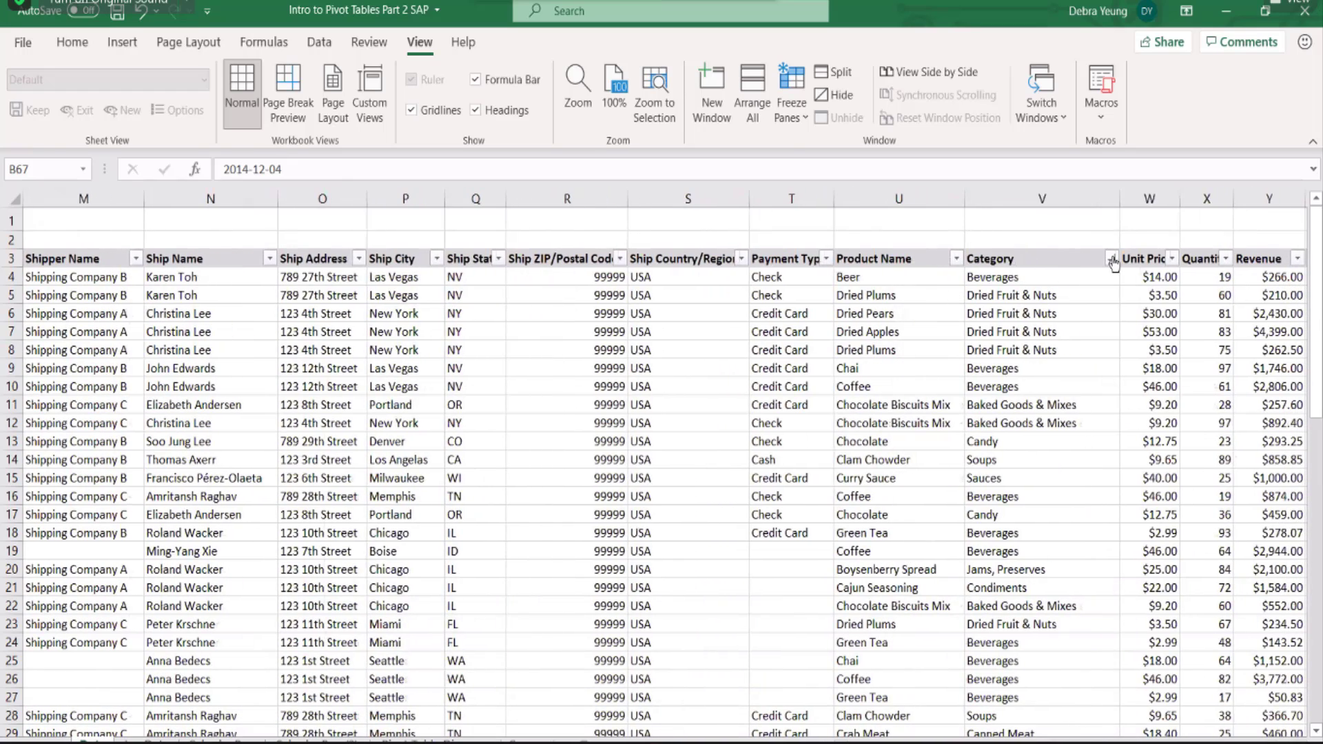
pyautogui.click(1112, 259)
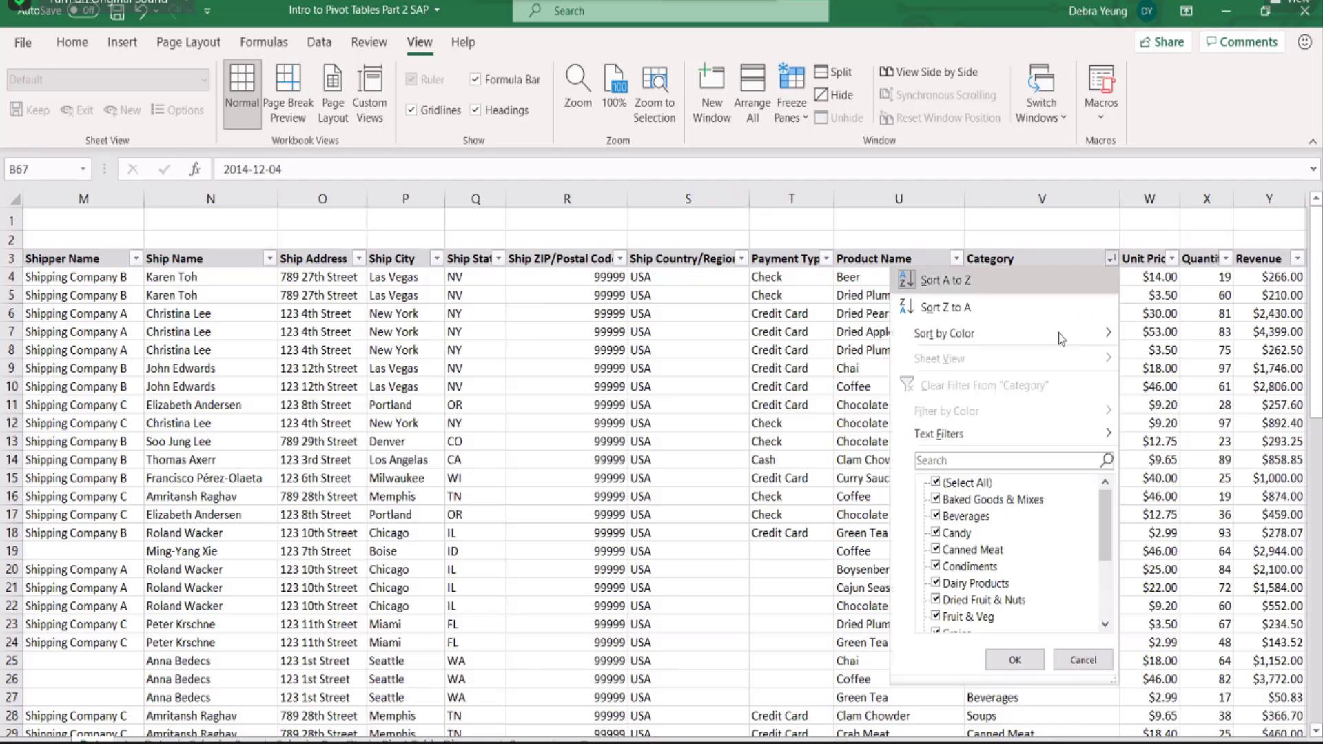
pyautogui.scroll(-3, 941, 560)
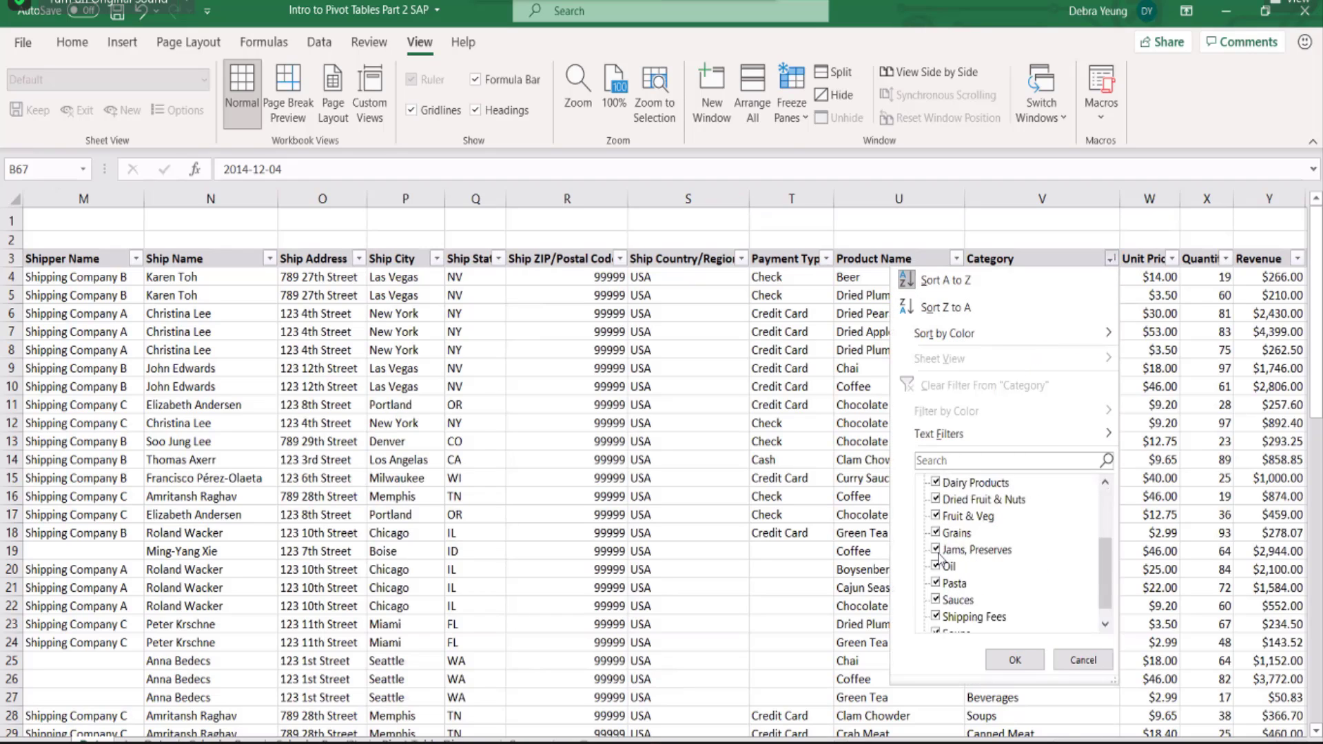
pyautogui.scroll(-1, 941, 560)
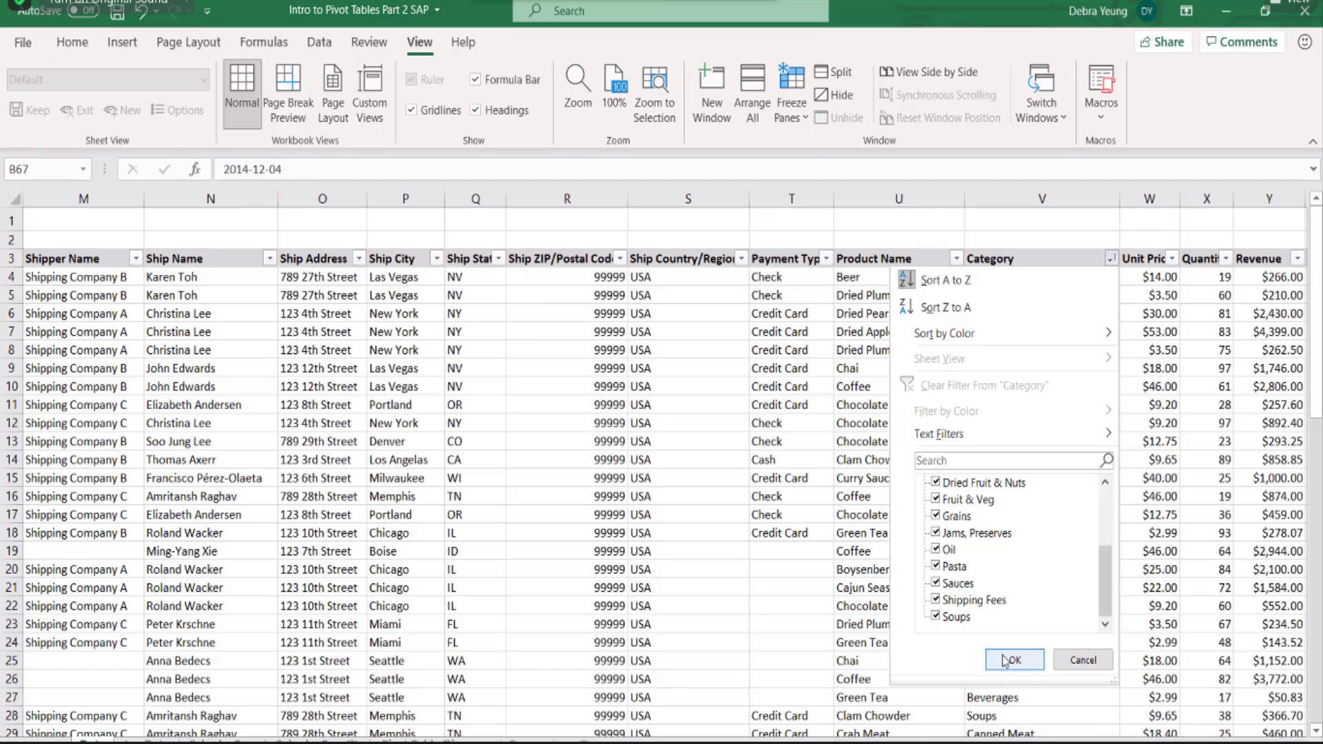
pyautogui.click(1025, 666)
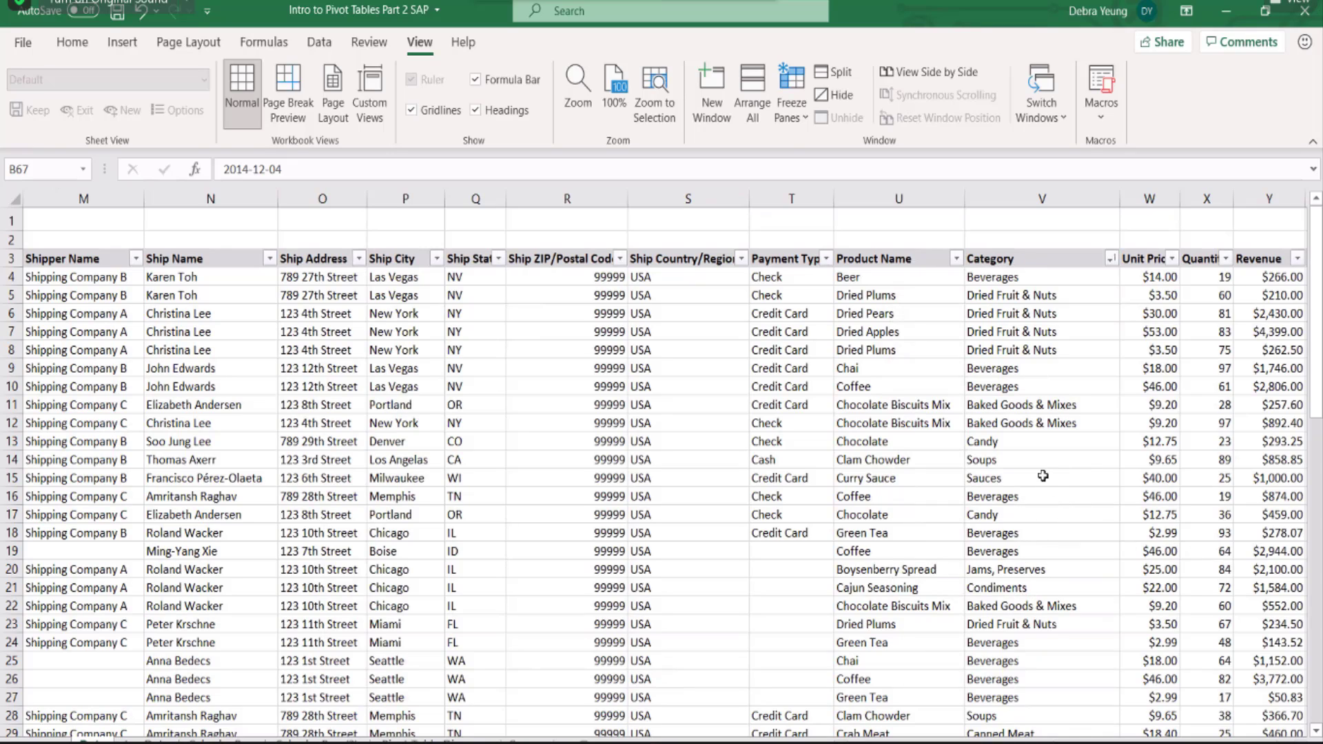
# Look through the Category column of the sales records for the Shipping Fees rows.
pyautogui.scroll(-2, 1030, 453)
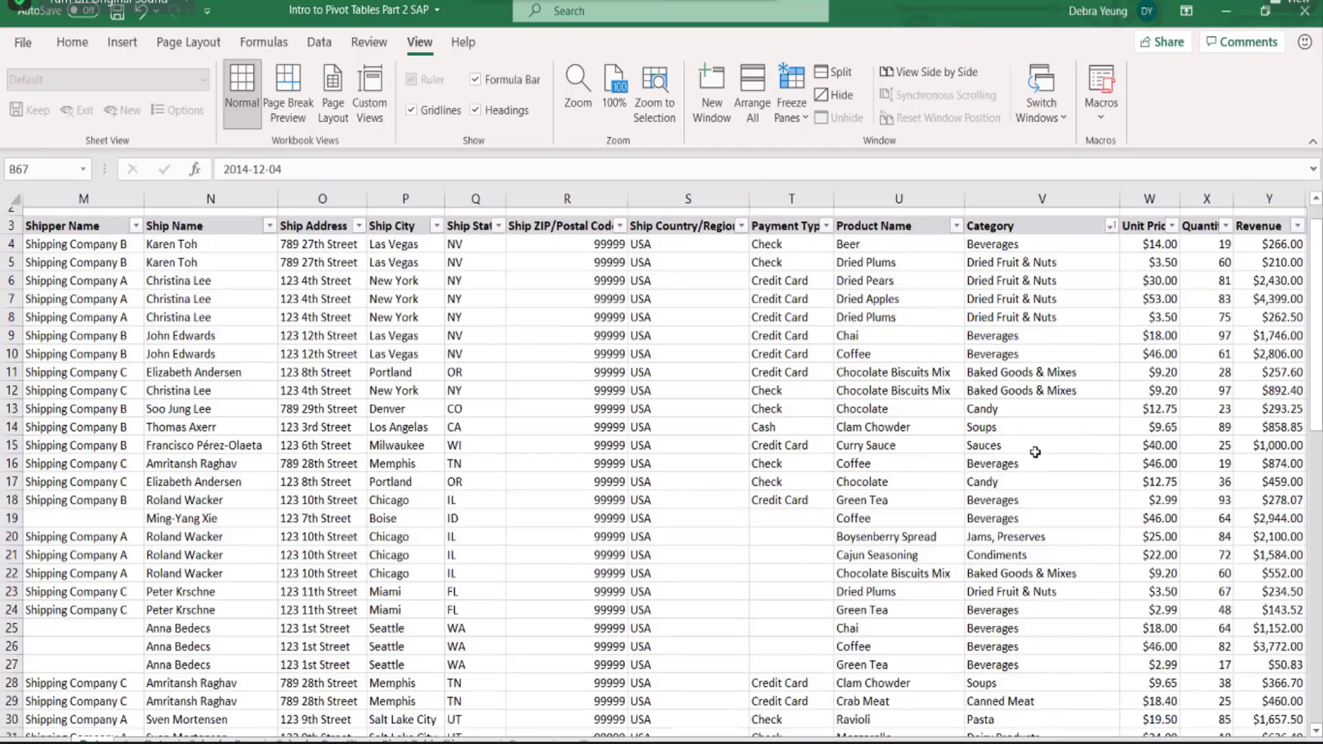
pyautogui.scroll(-7, 1023, 446)
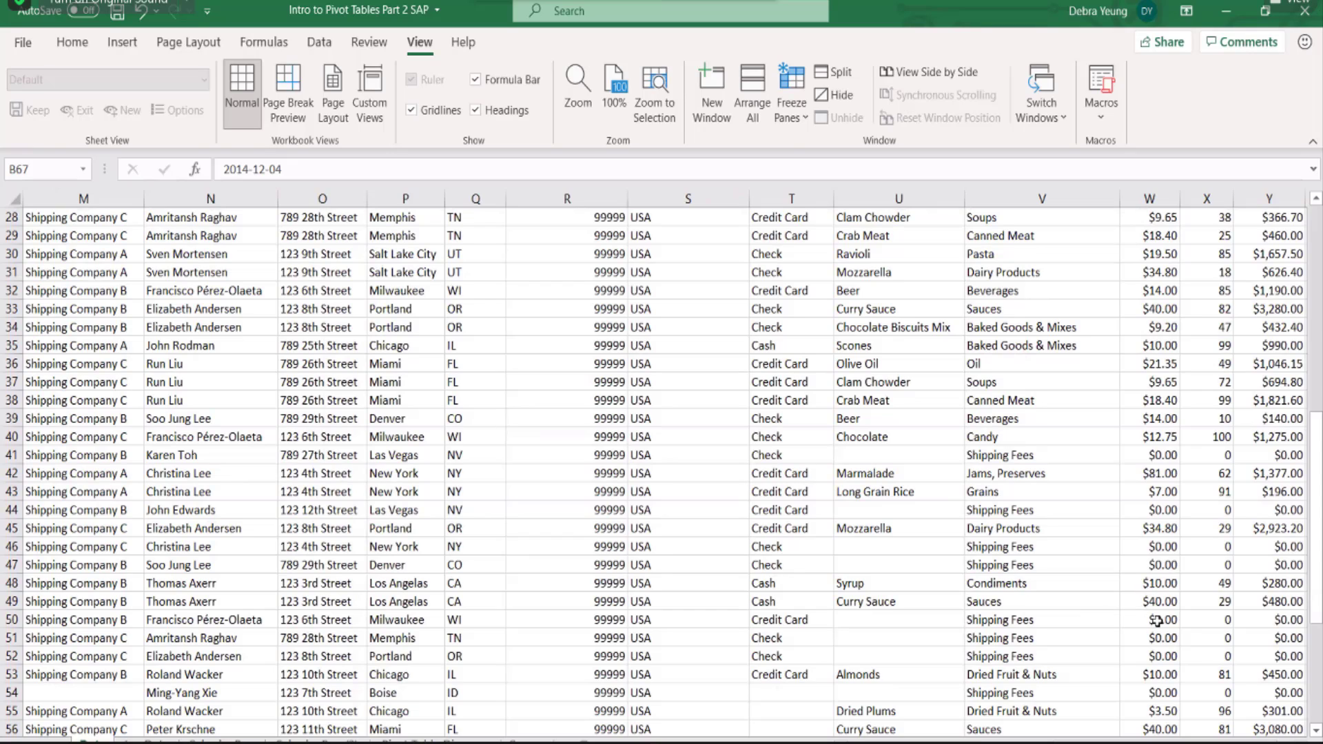
pyautogui.click(997, 621)
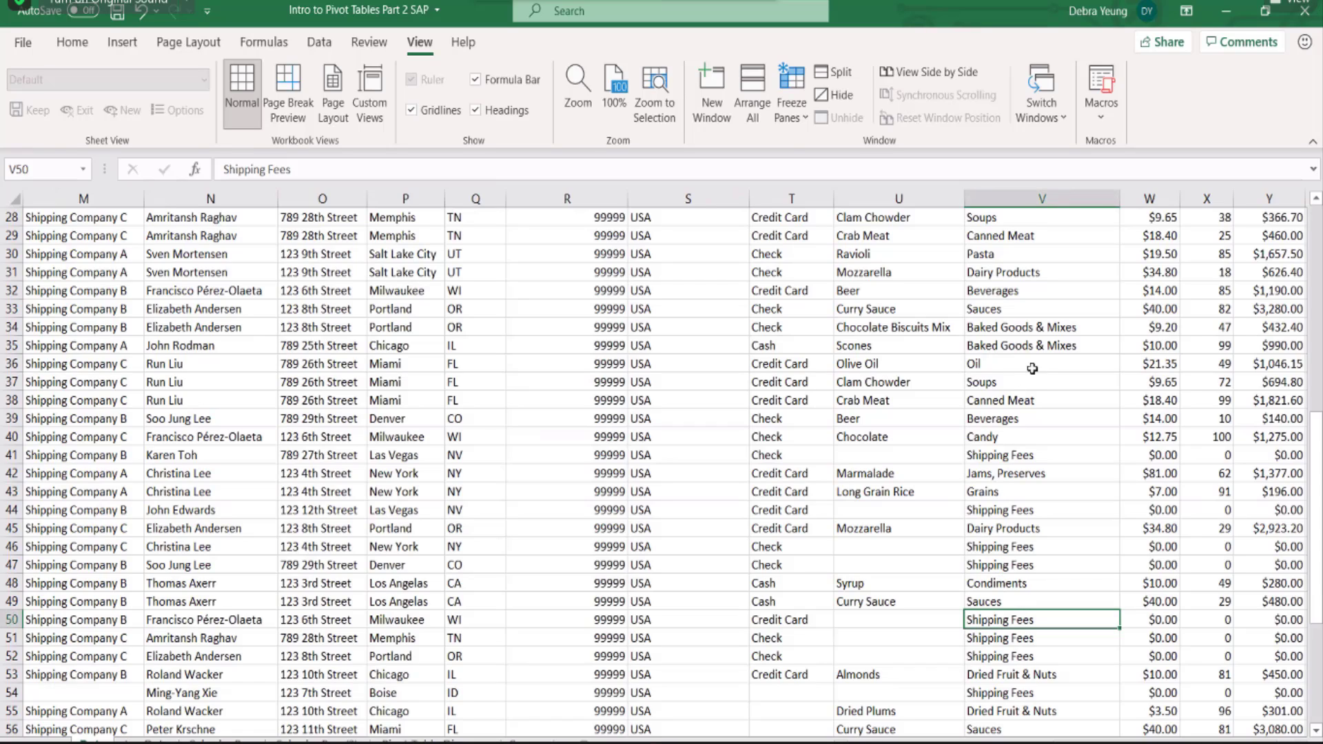
# Filter the Data sheet's Category column to only Shipping Fees.
pyautogui.scroll(9, 1034, 369)
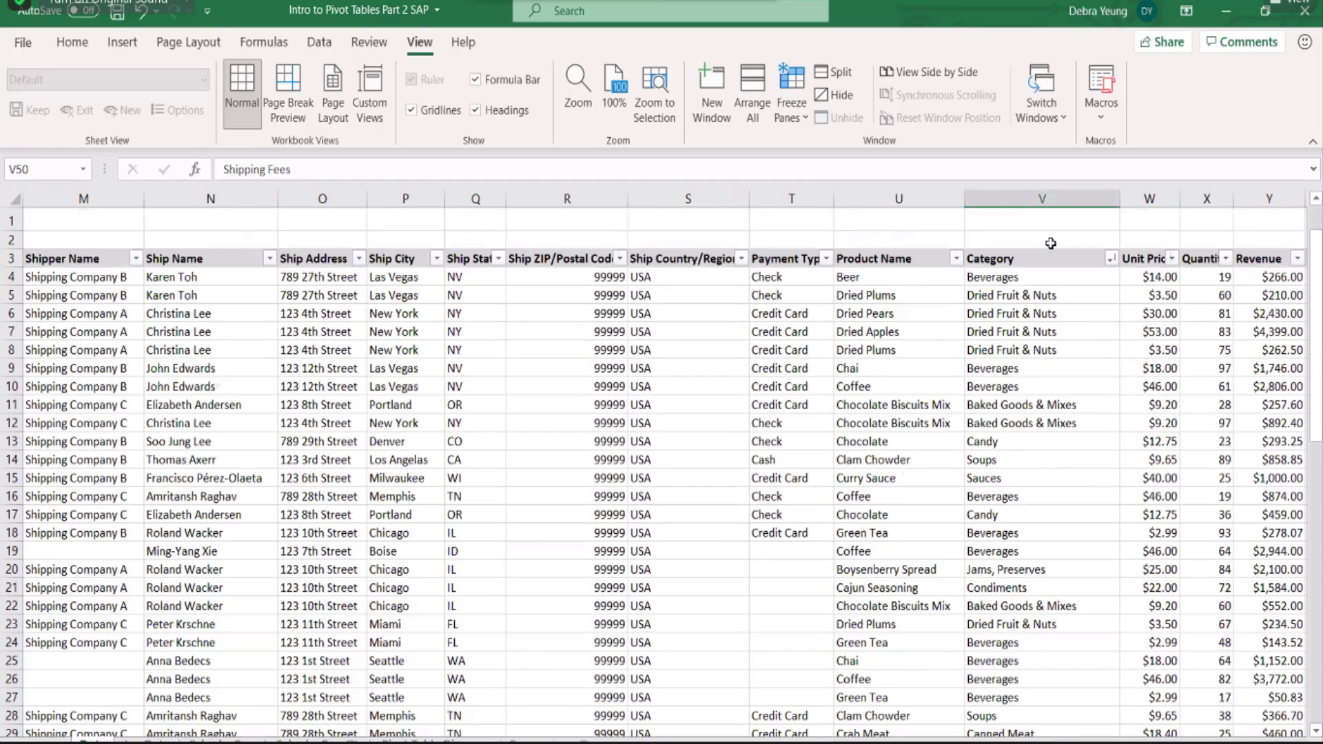
pyautogui.click(1110, 257)
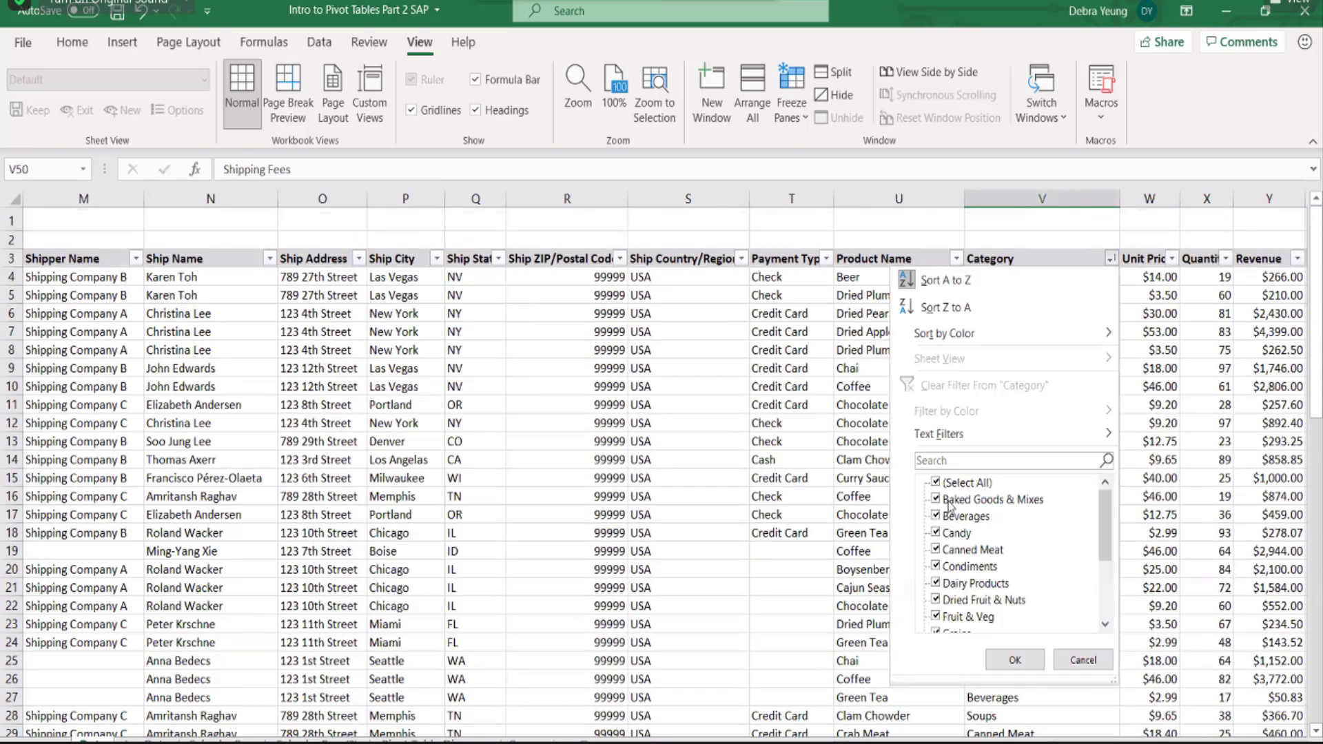
pyautogui.click(935, 482)
pyautogui.scroll(-3, 934, 634)
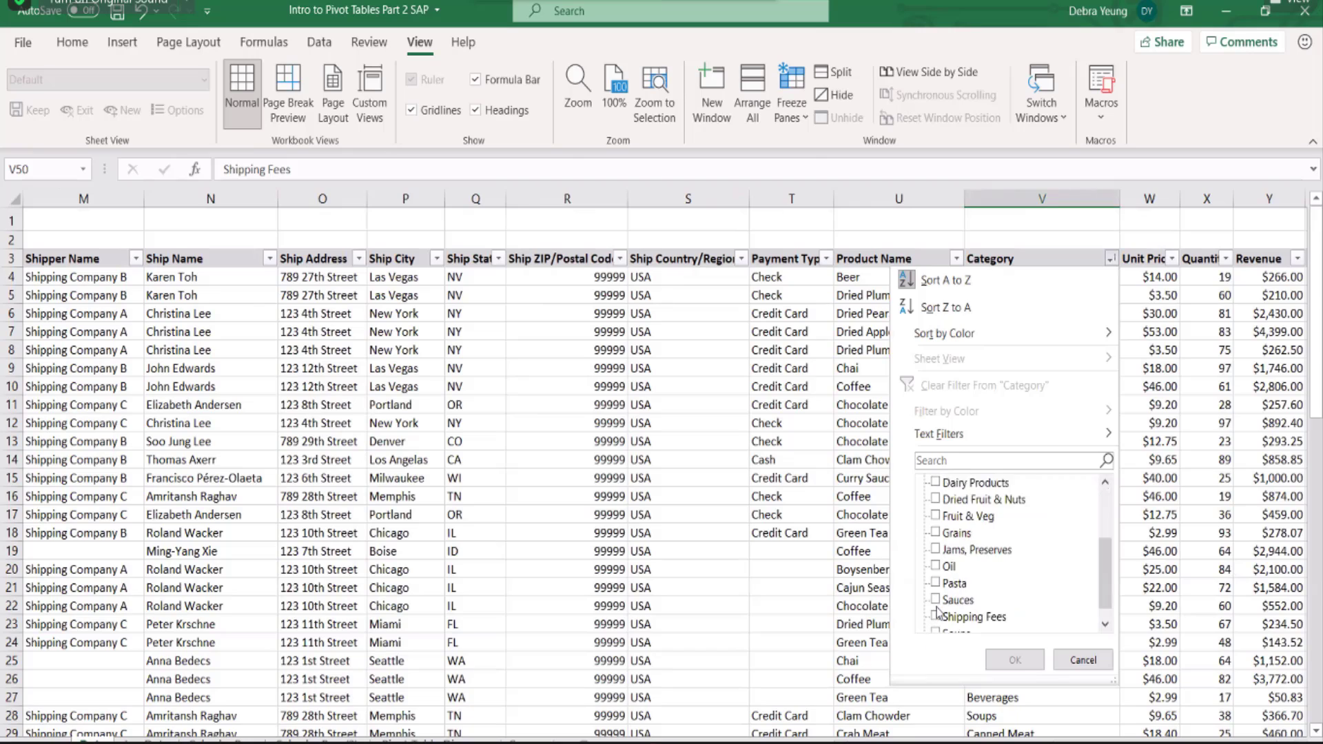
pyautogui.click(936, 601)
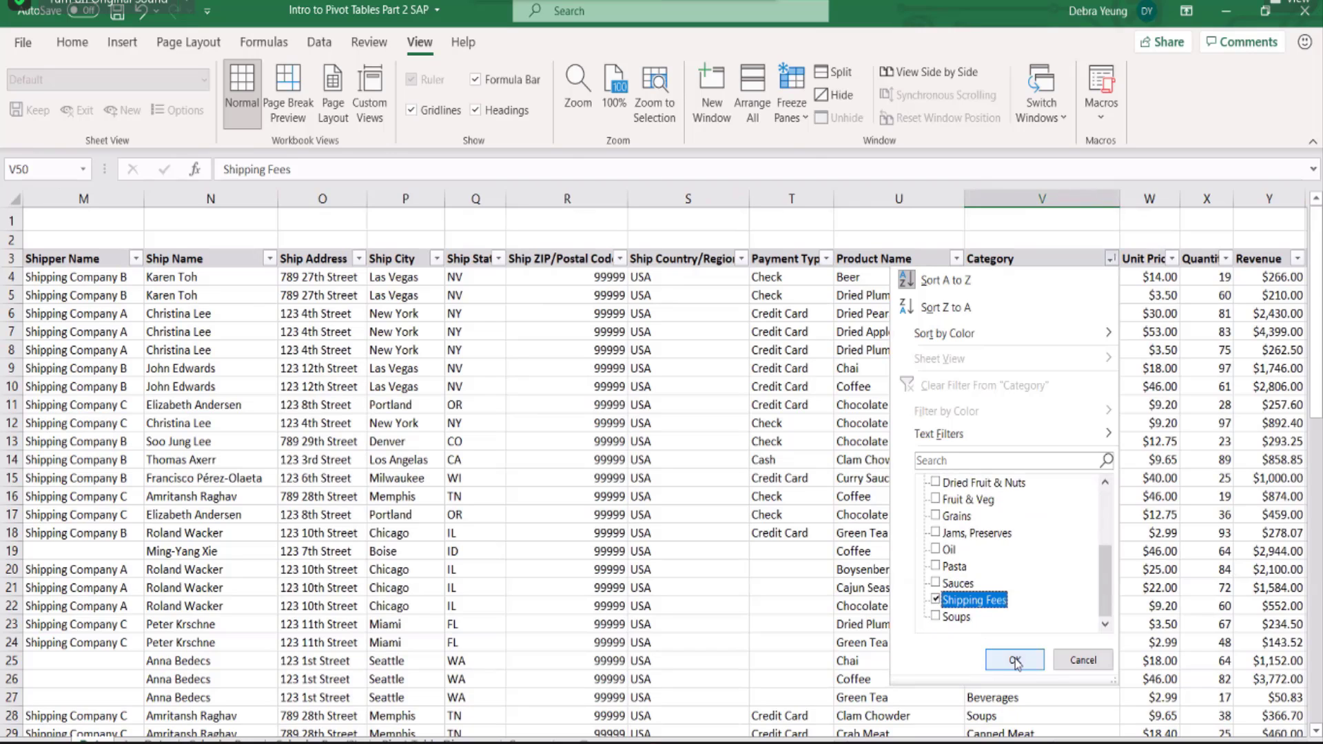
pyautogui.click(1015, 660)
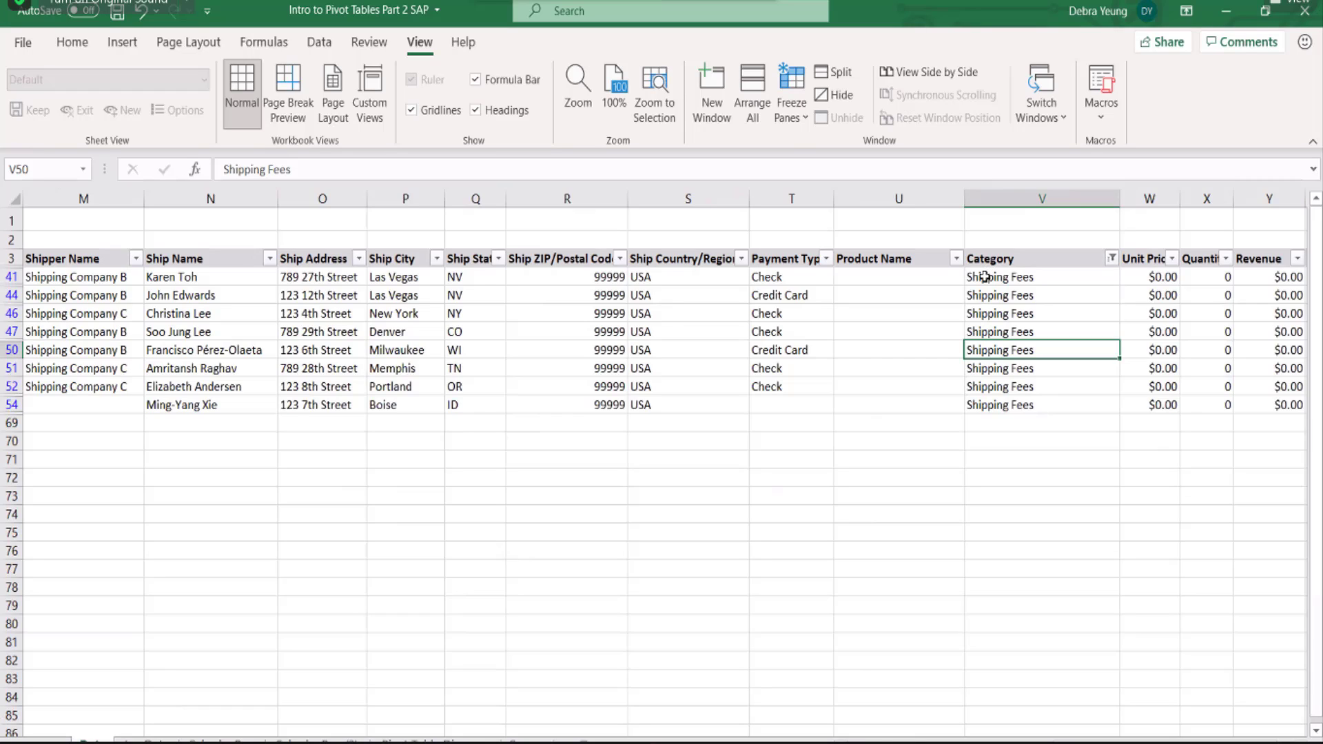
# Clear the Category cells of the filtered rows and restore their Shipping Fees entries.
pyautogui.click(984, 276)
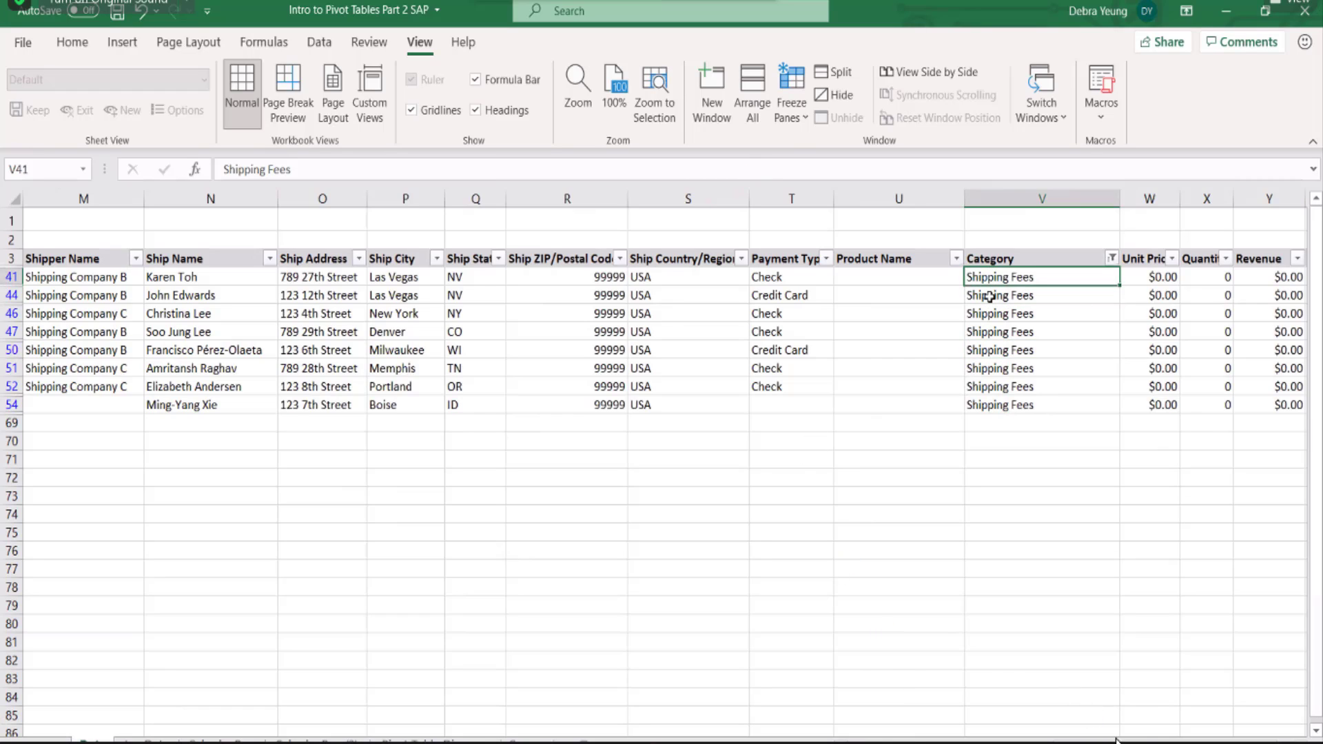
pyautogui.click(991, 298)
pyautogui.click(980, 277)
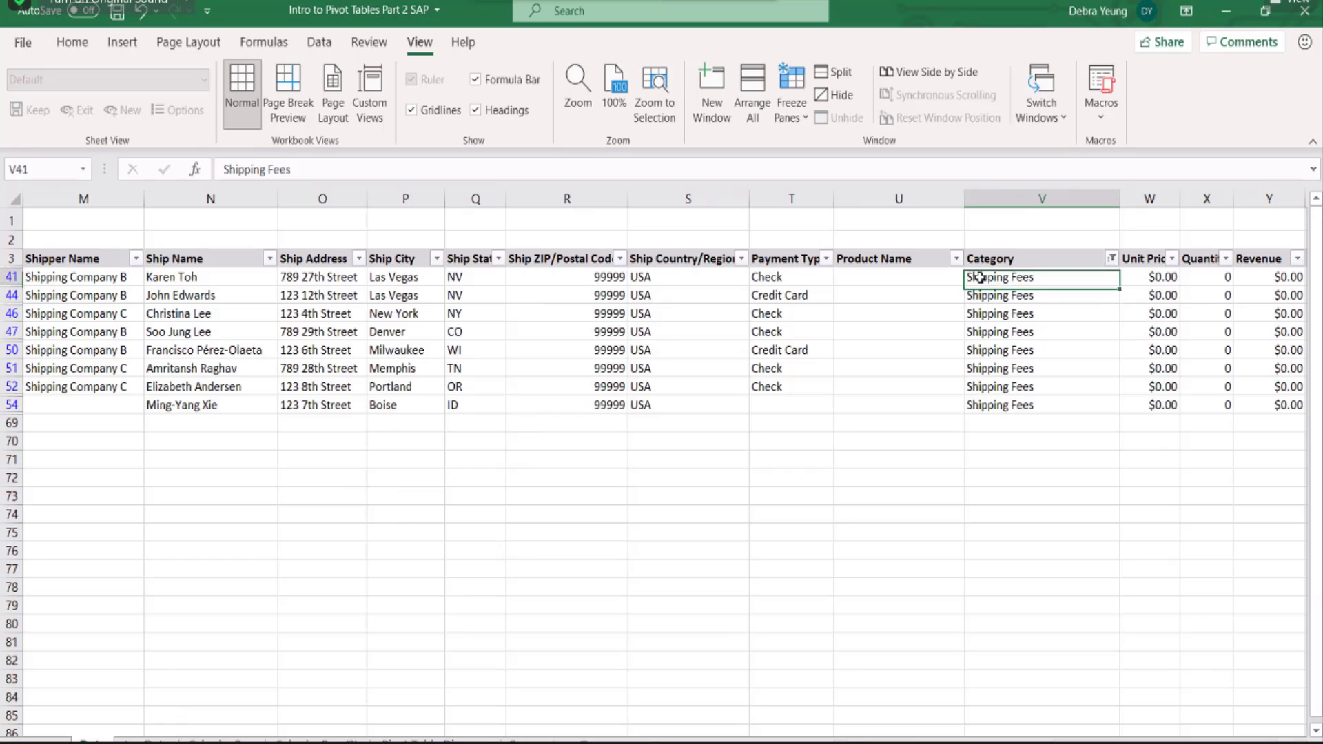
pyautogui.moveTo(980, 277); pyautogui.dragTo(1000, 400)
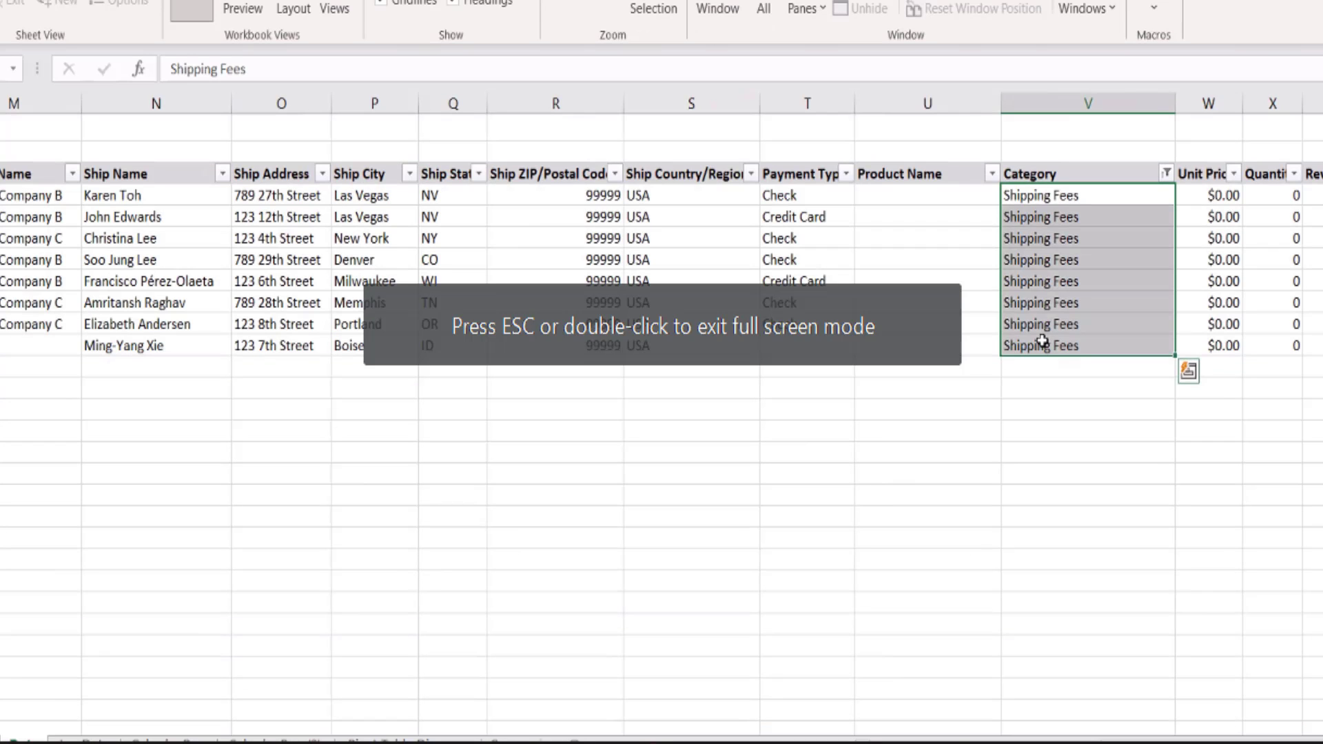
pyautogui.press('Delete')
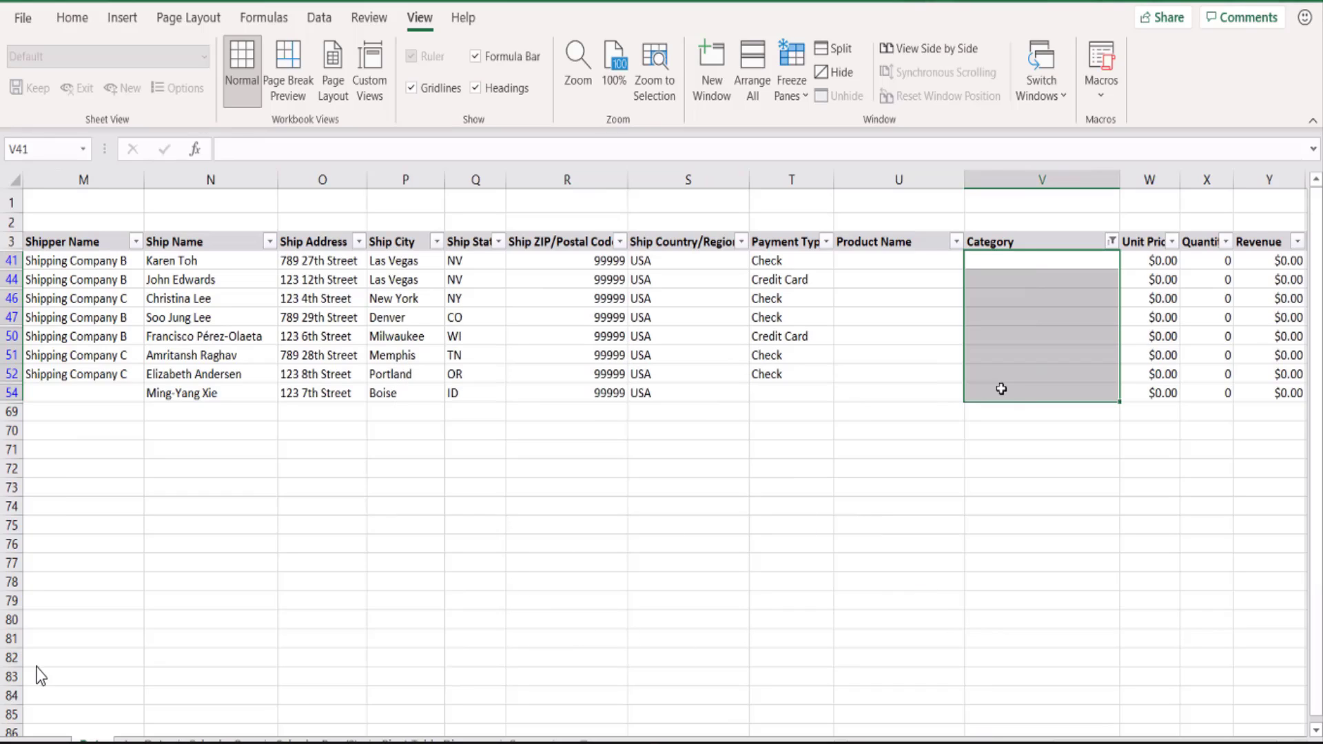
pyautogui.click(710, 1)
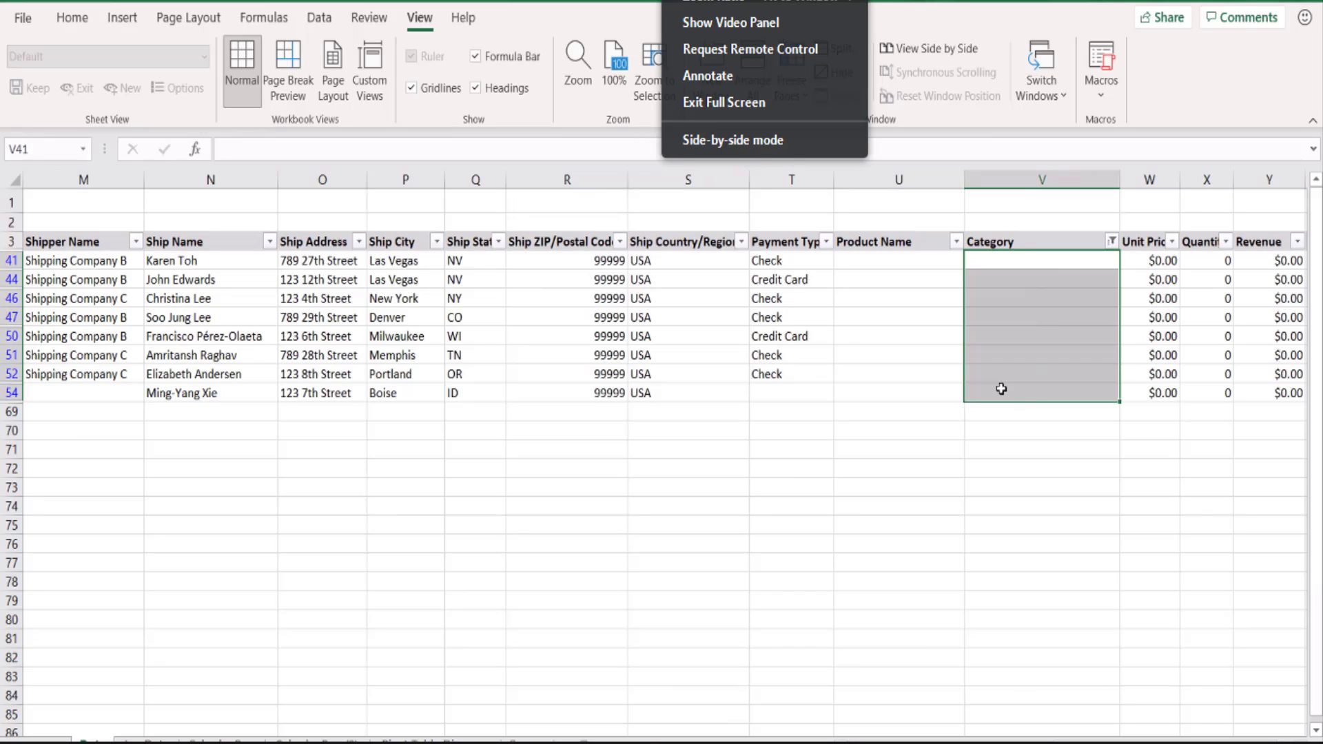
pyautogui.click(752, 24)
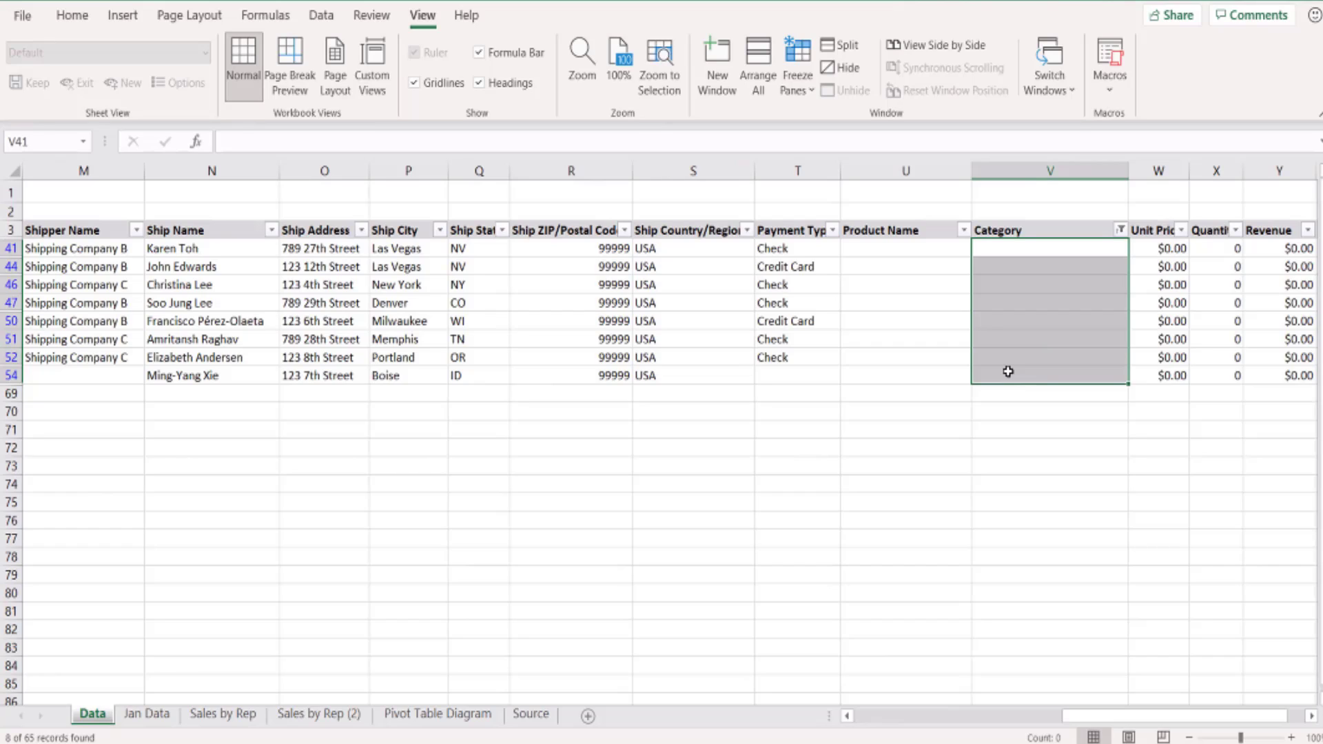
pyautogui.write('Shipping Fees')
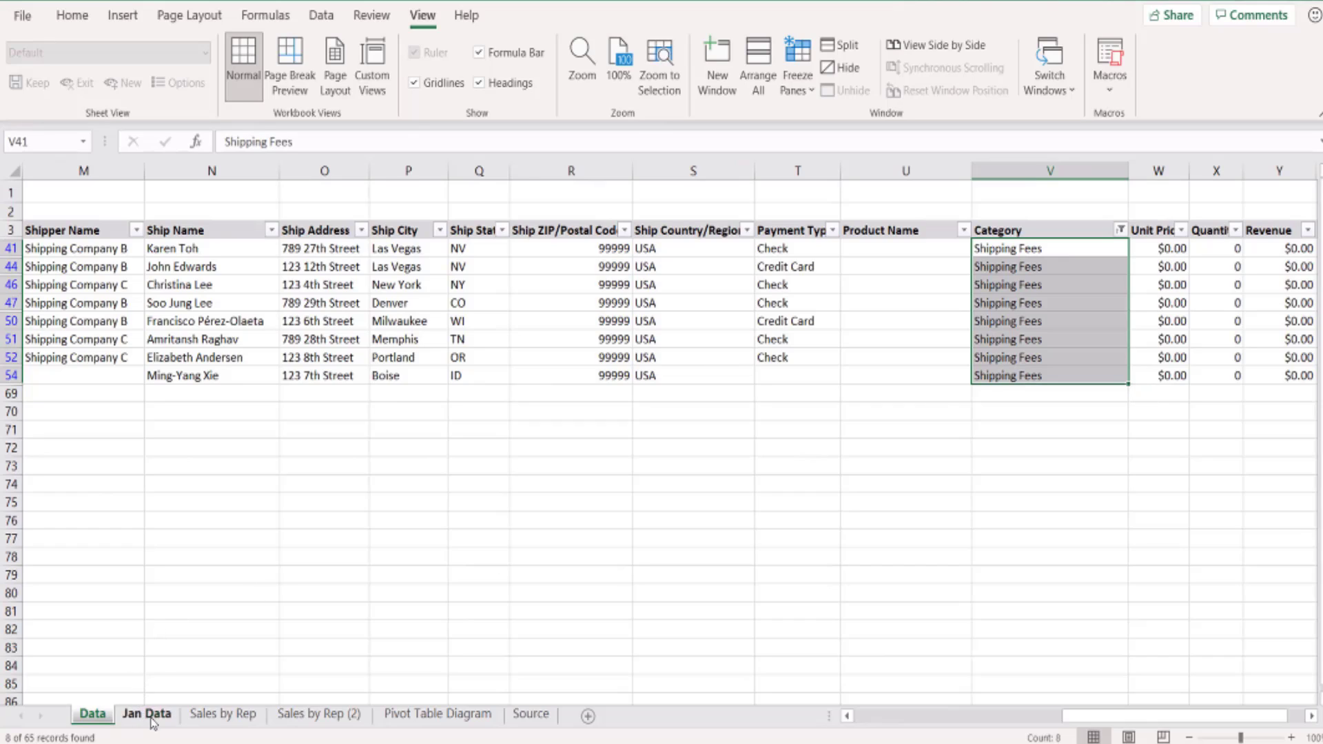
# On the Sales by Rep (2) sheet, sort the pivot table's Sum of Revenue values from largest to smallest.
pyautogui.click(215, 717)
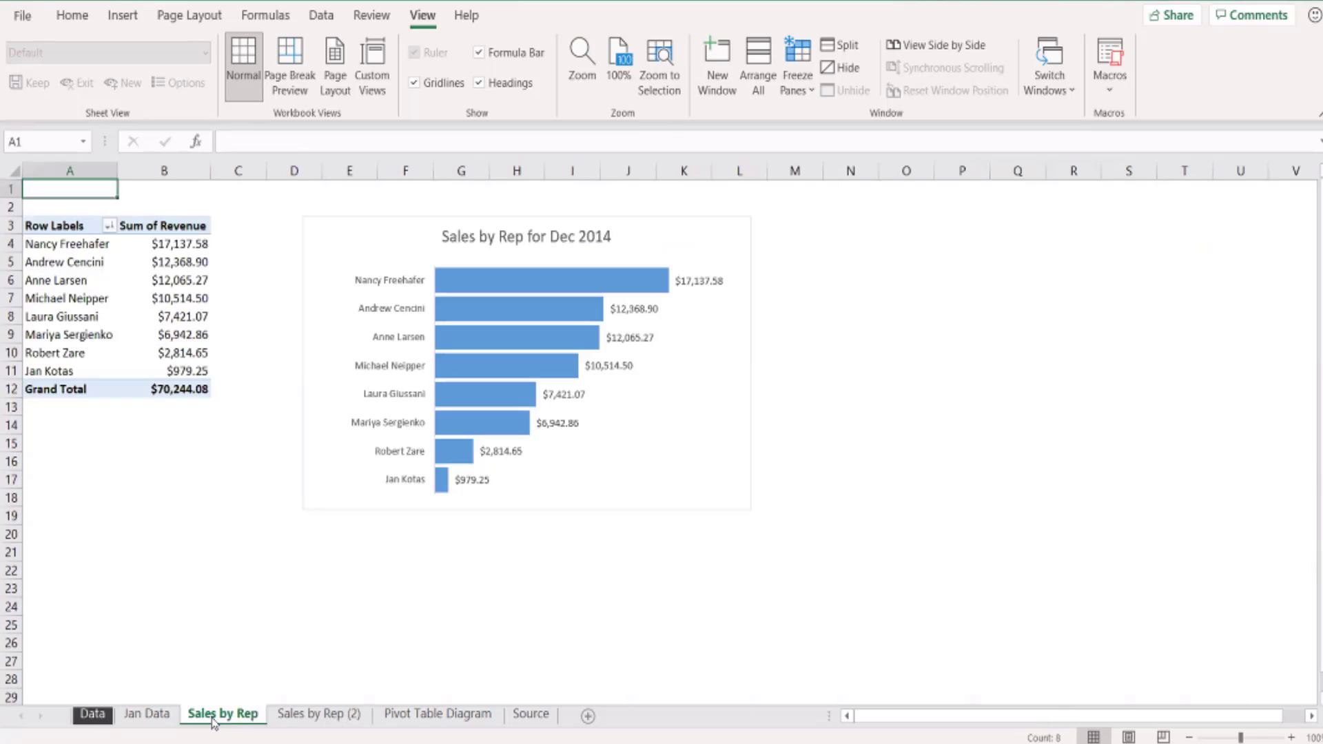
pyautogui.click(300, 717)
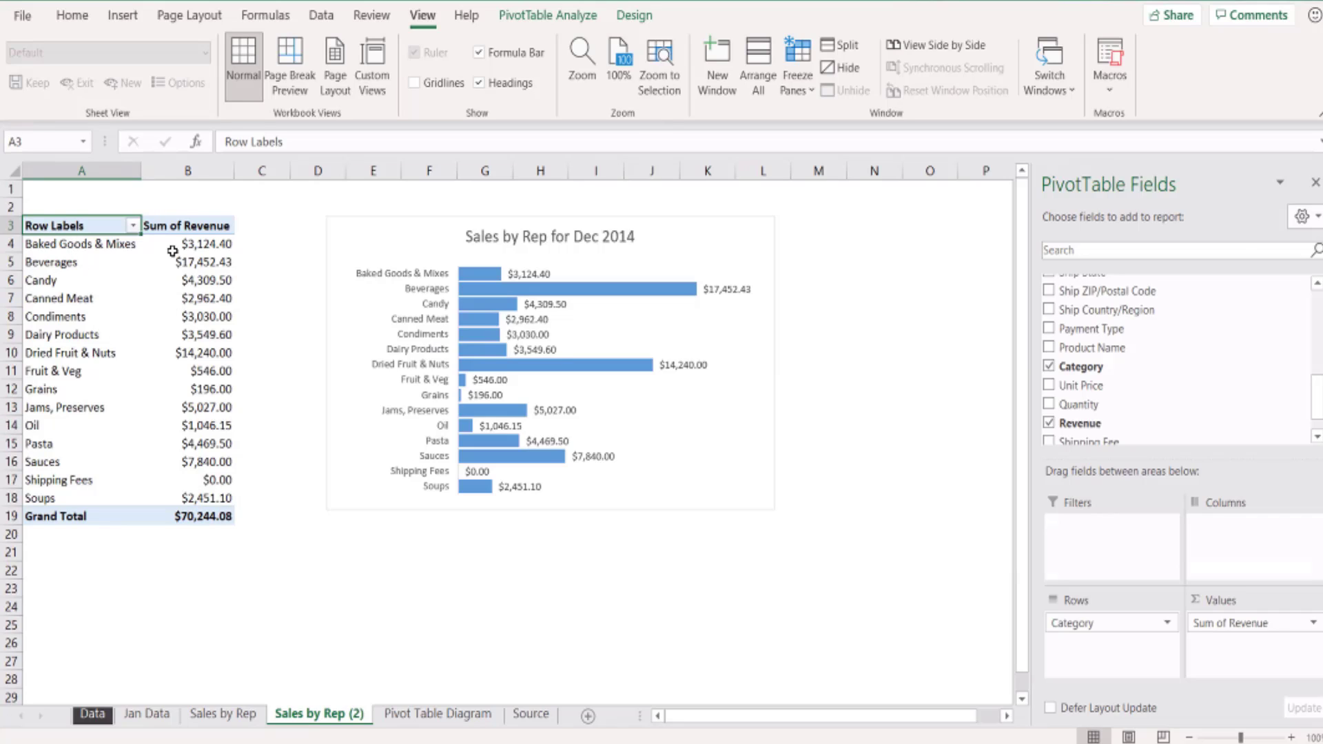
pyautogui.moveTo(173, 245)
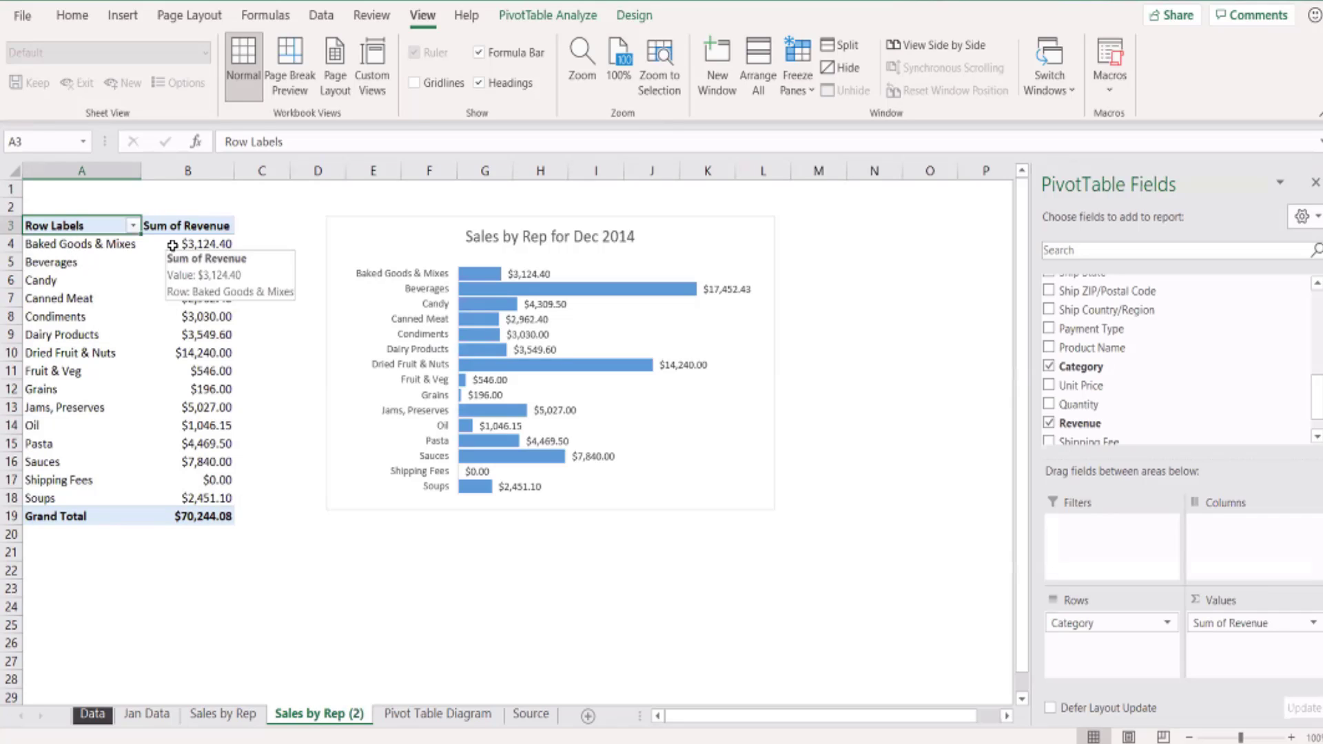
pyautogui.click(172, 246)
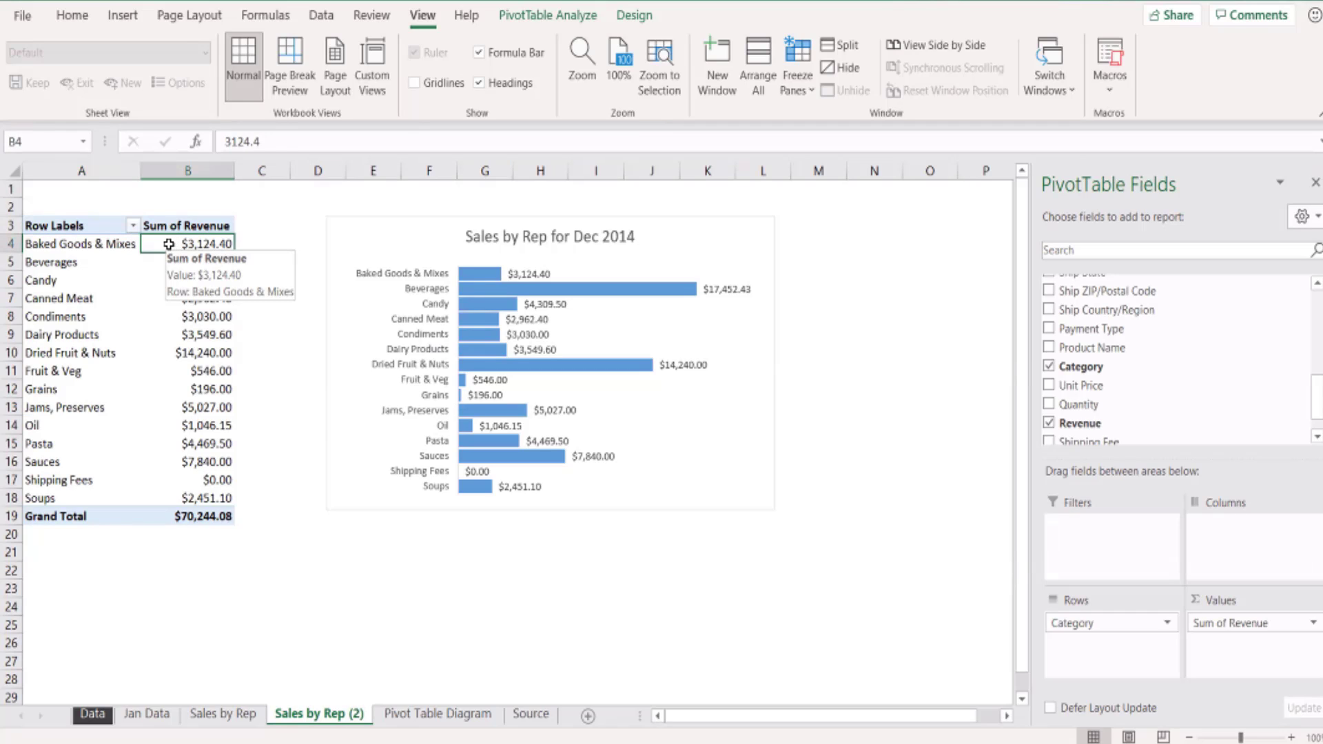
pyautogui.rightClick(171, 247)
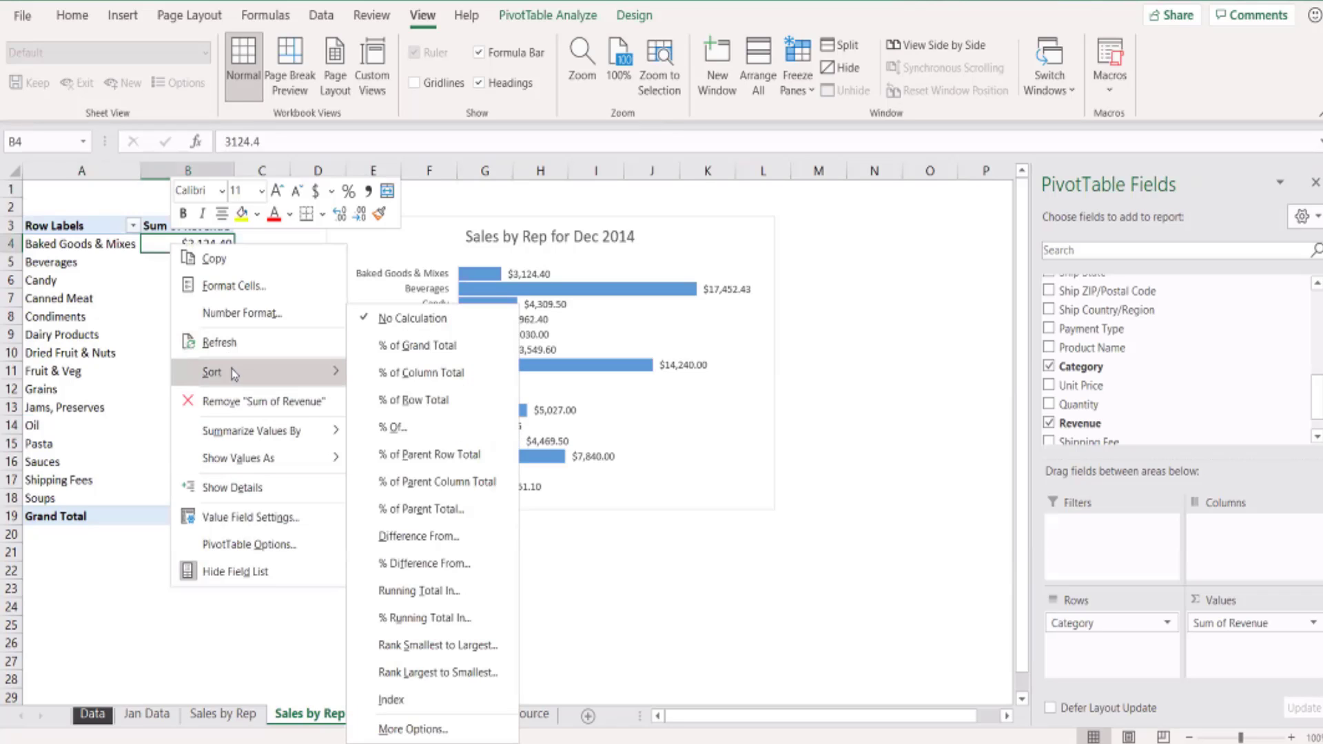
pyautogui.moveTo(231, 371)
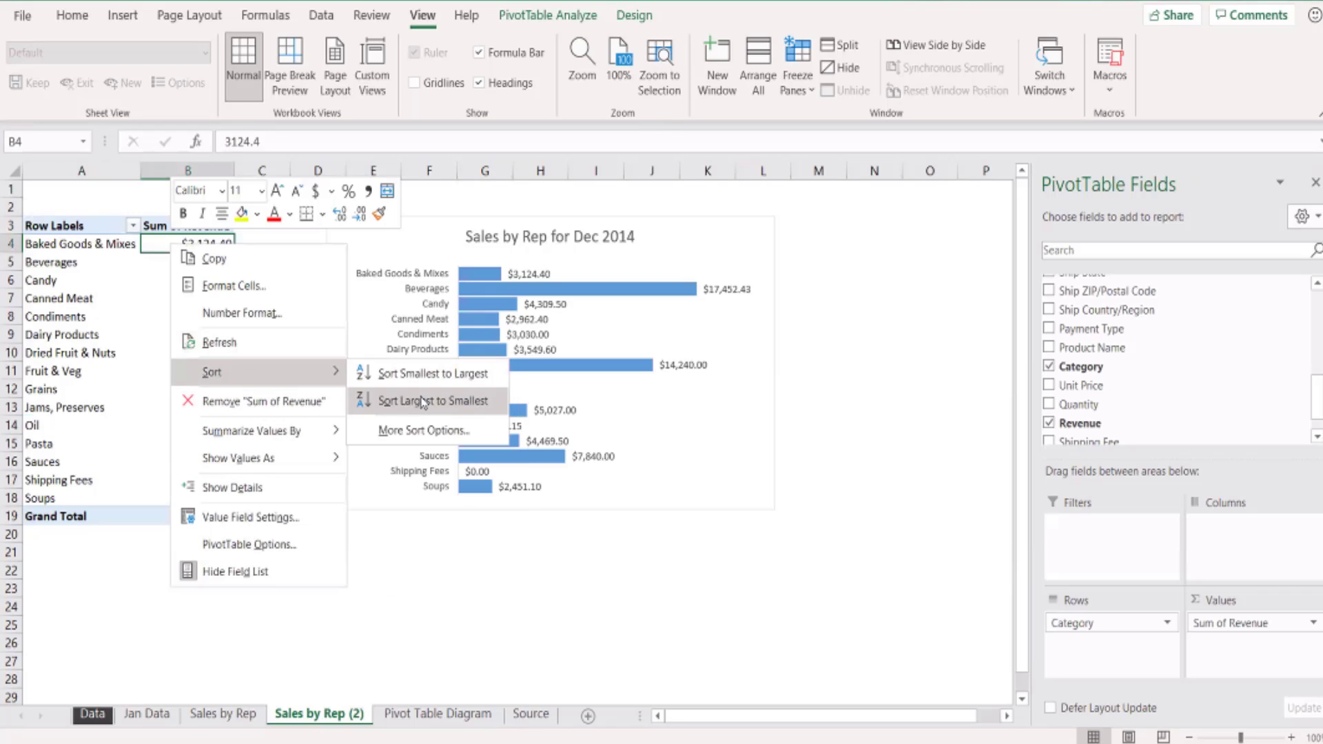
pyautogui.click(422, 401)
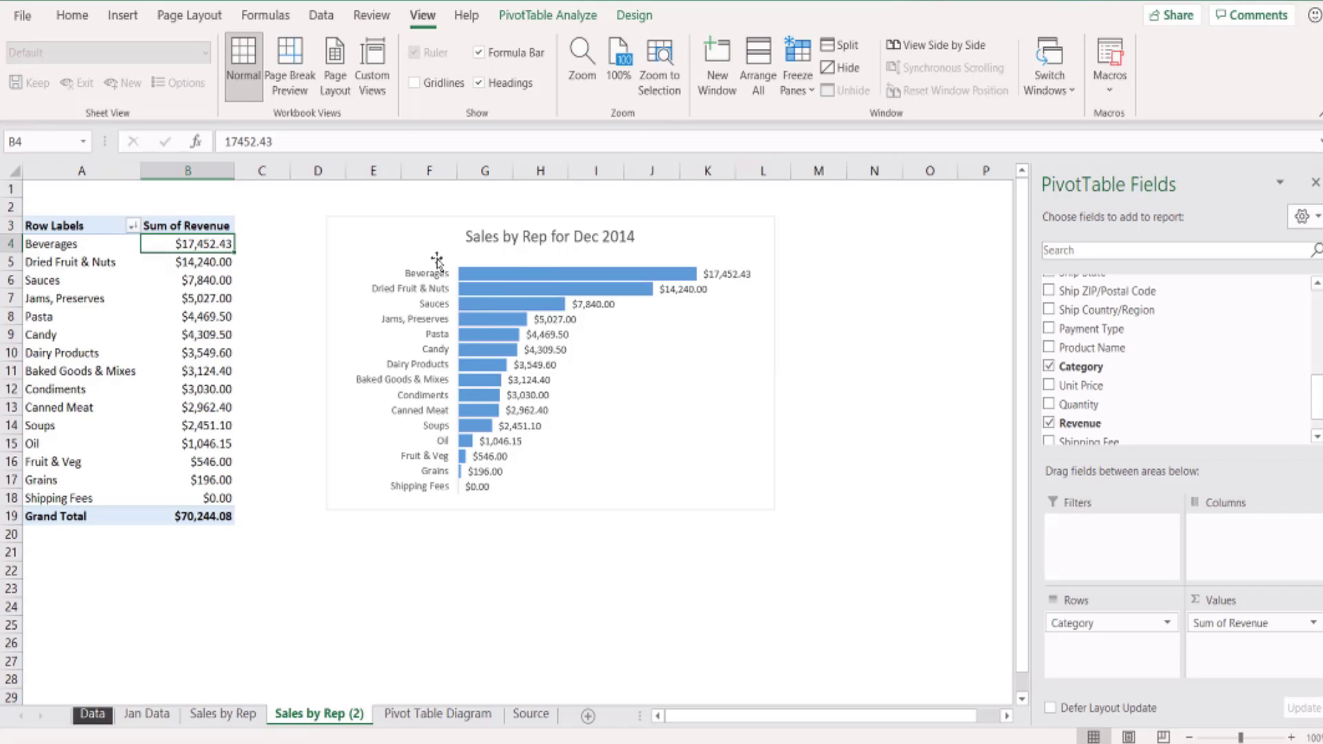
# Move the Sales by Rep PivotChart slightly closer to the pivot table.
pyautogui.click(391, 222)
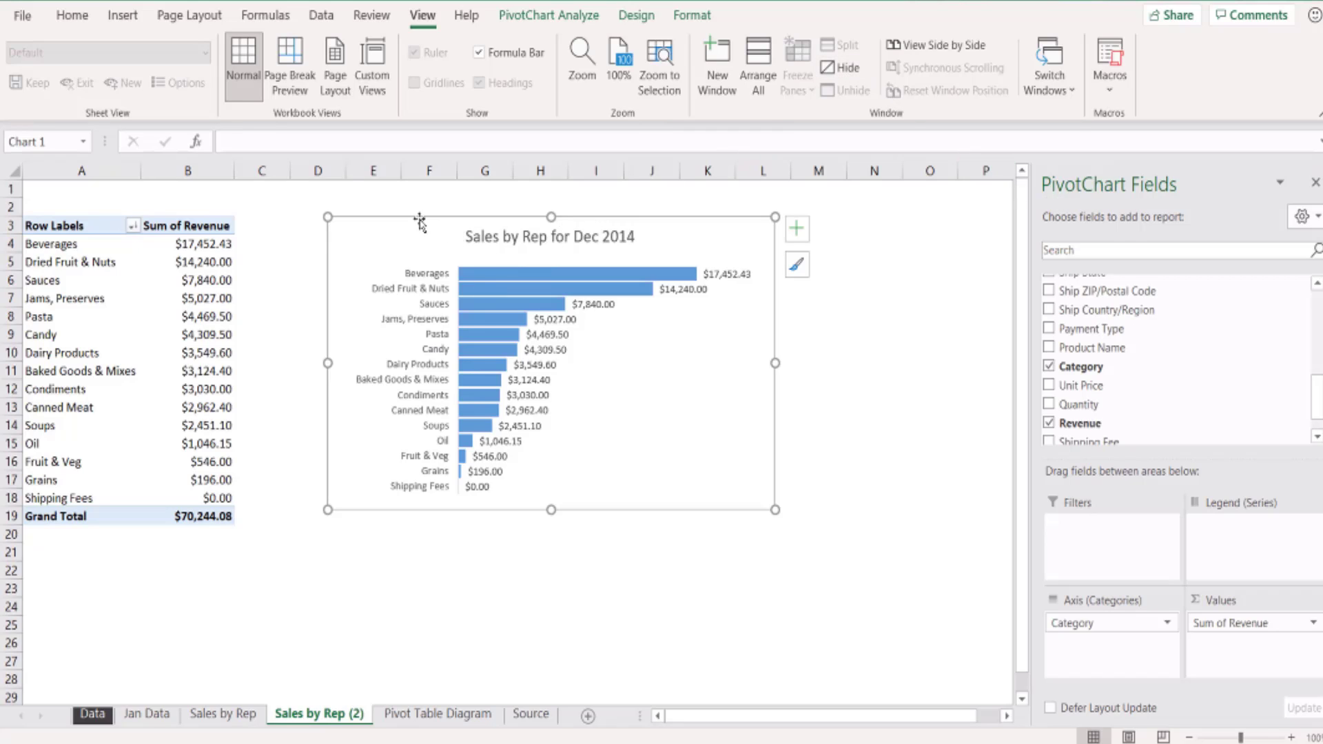
pyautogui.moveTo(420, 222); pyautogui.dragTo(382, 222)
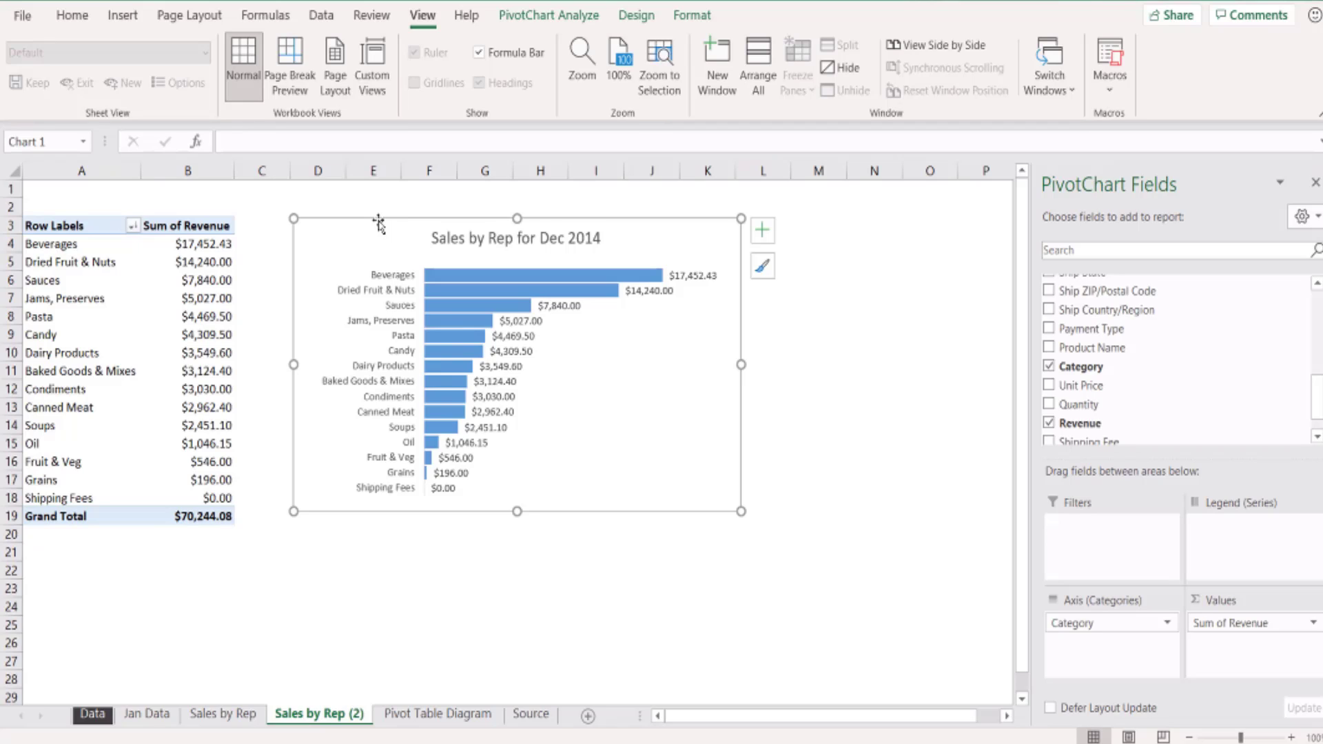
# Apply a Top 10 value filter to the pivot table's categories, showing the top 10 items by Sum of Revenue.
pyautogui.click(182, 244)
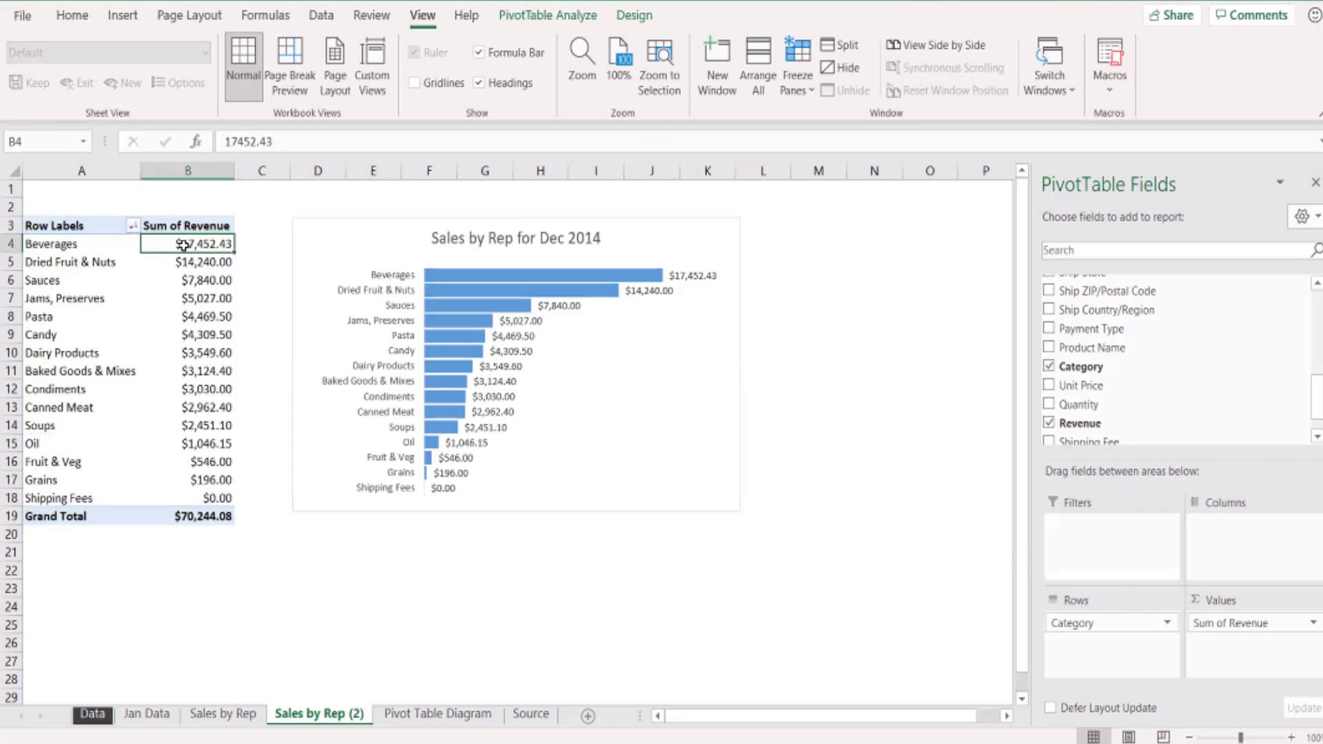
pyautogui.rightClick(183, 245)
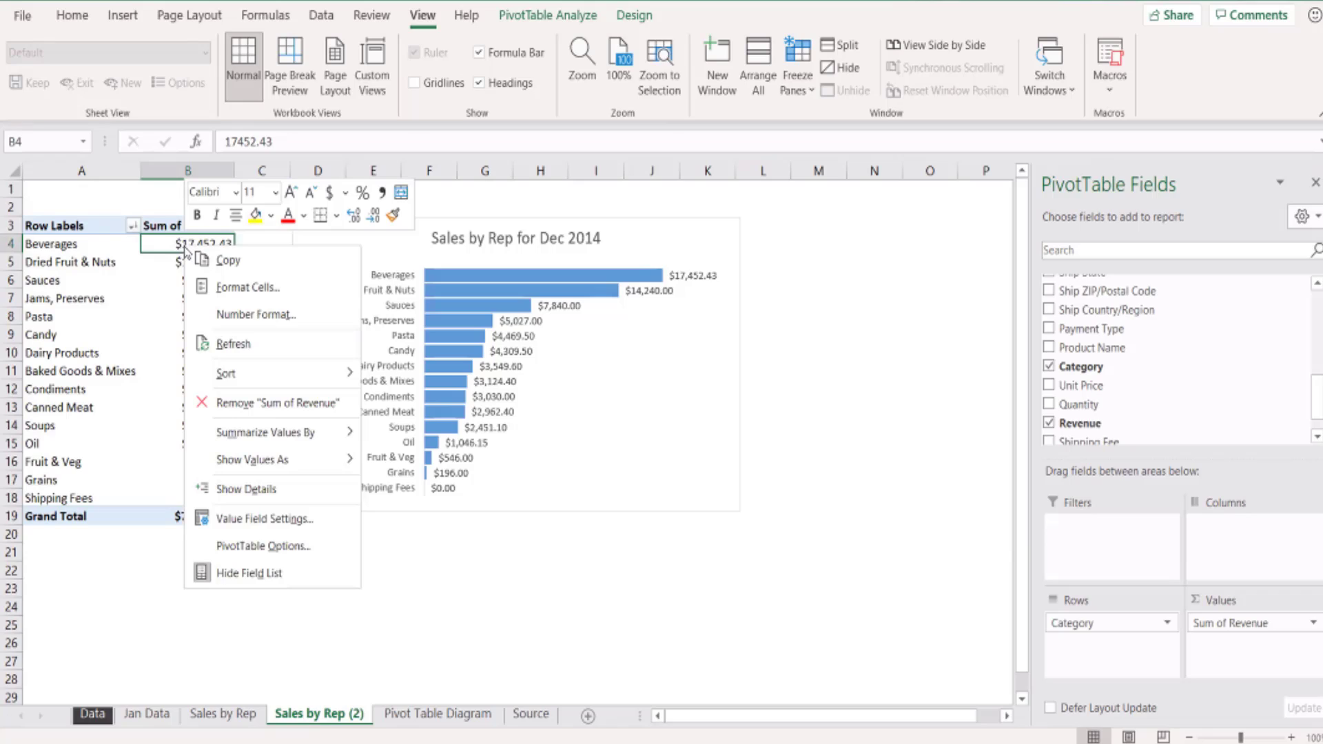
pyautogui.press('Escape')
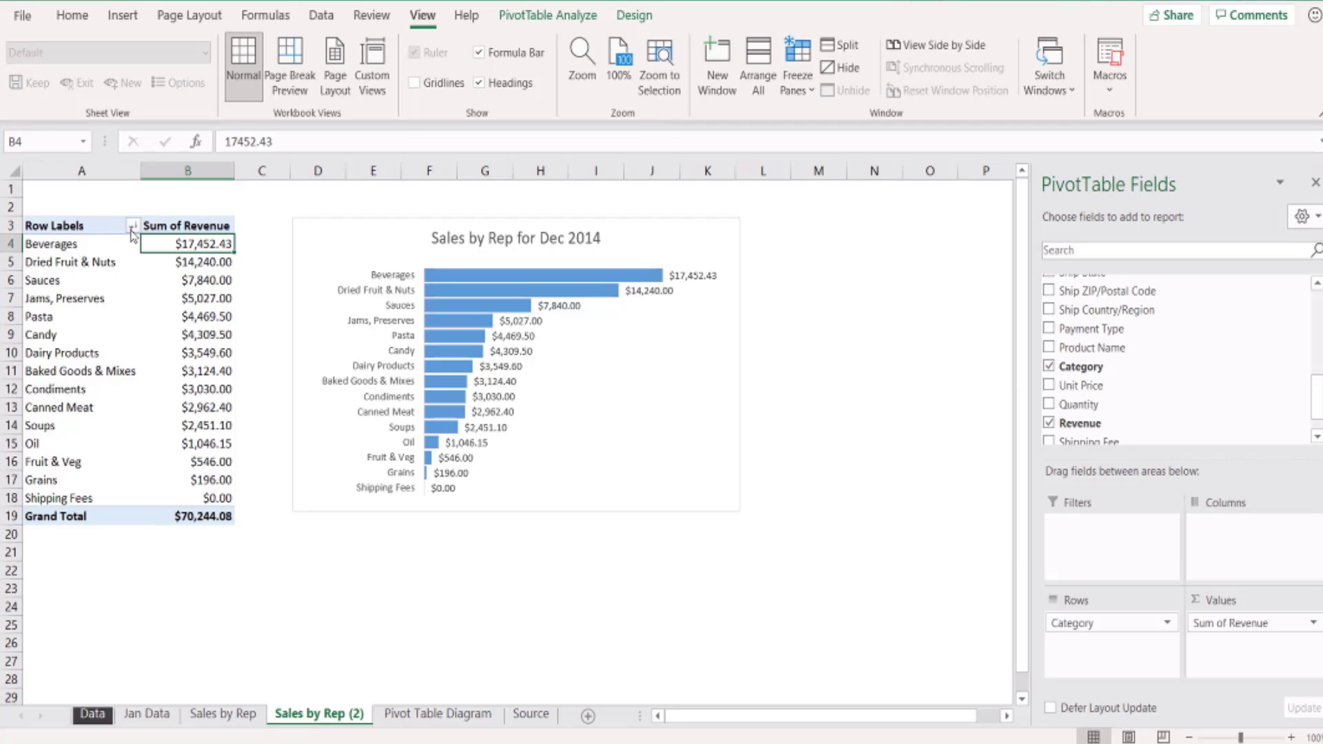
pyautogui.click(132, 227)
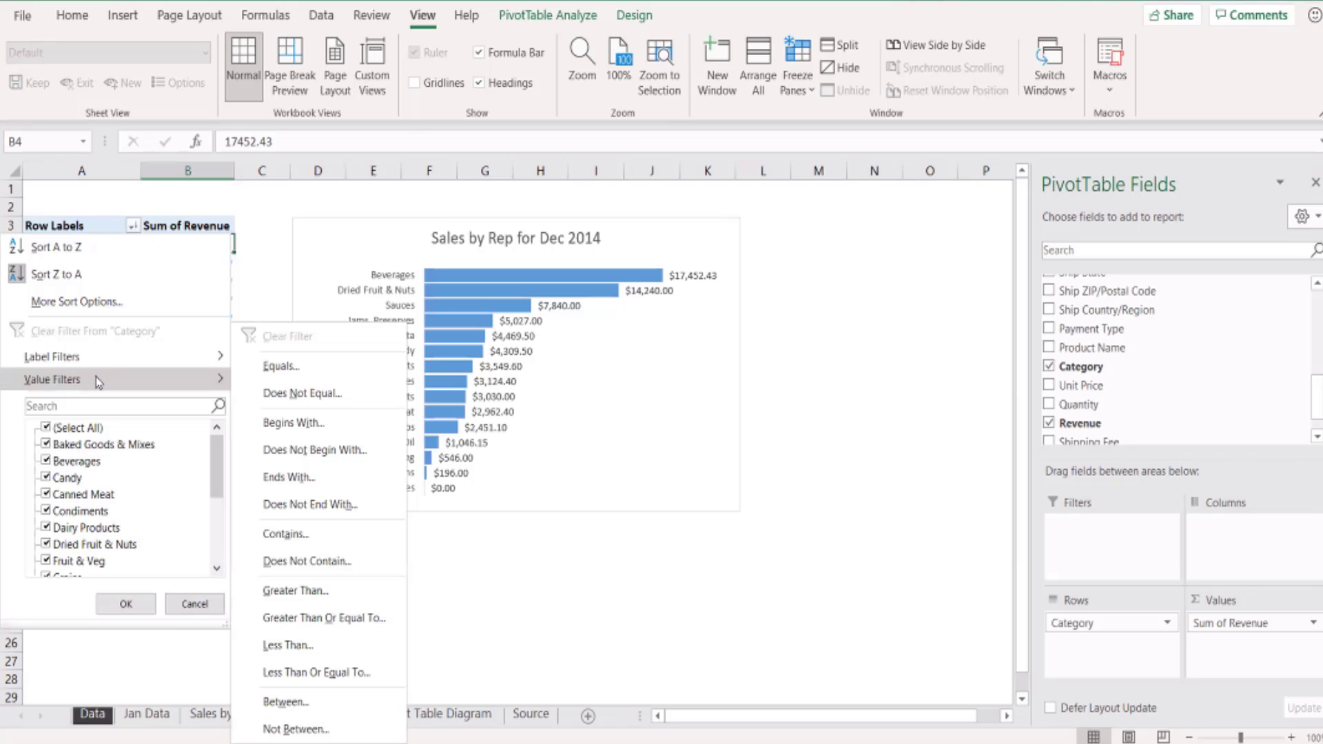
pyautogui.moveTo(97, 380)
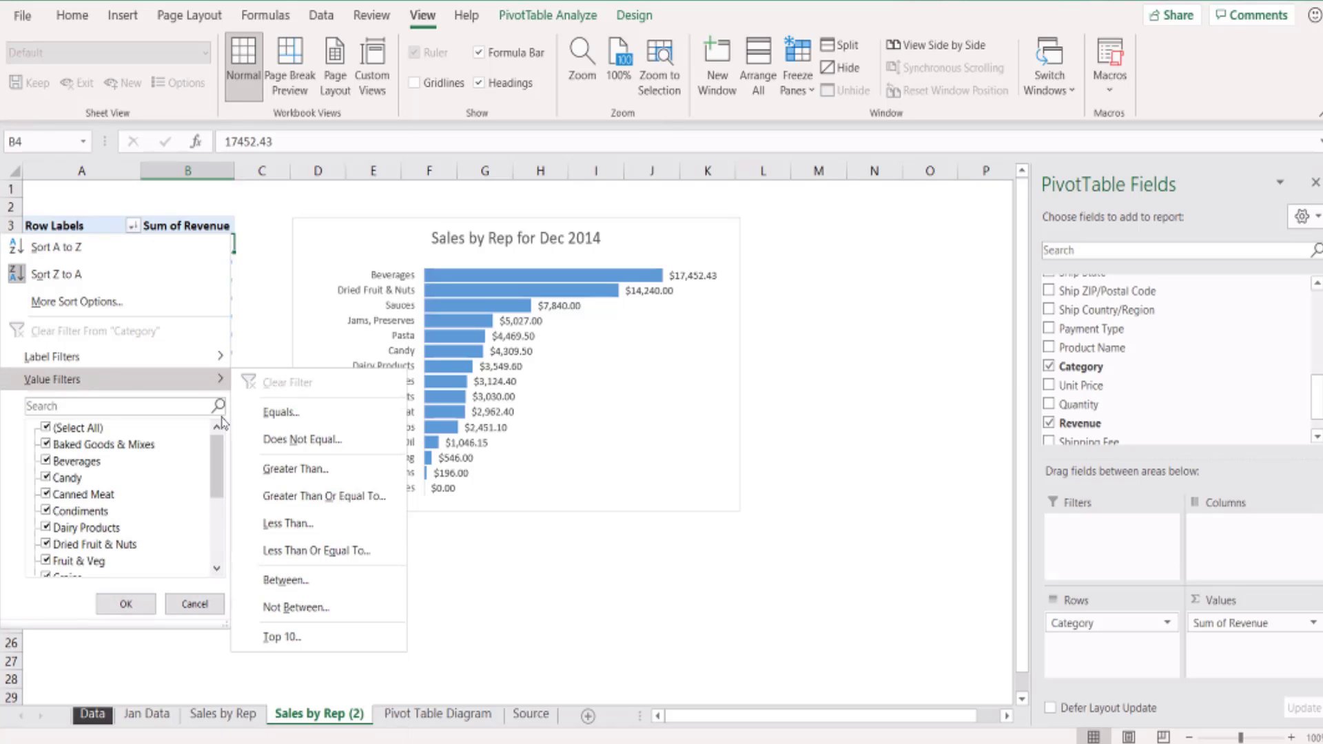
pyautogui.click(281, 638)
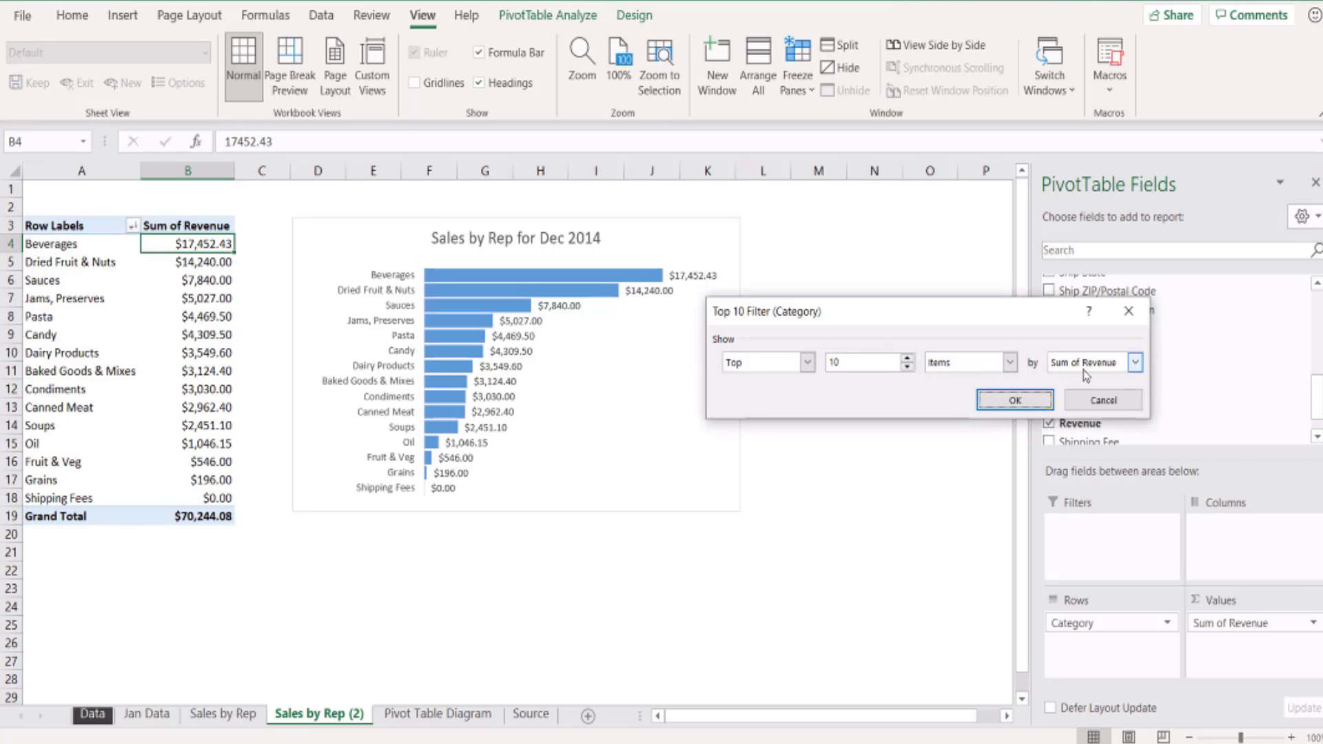
pyautogui.click(999, 401)
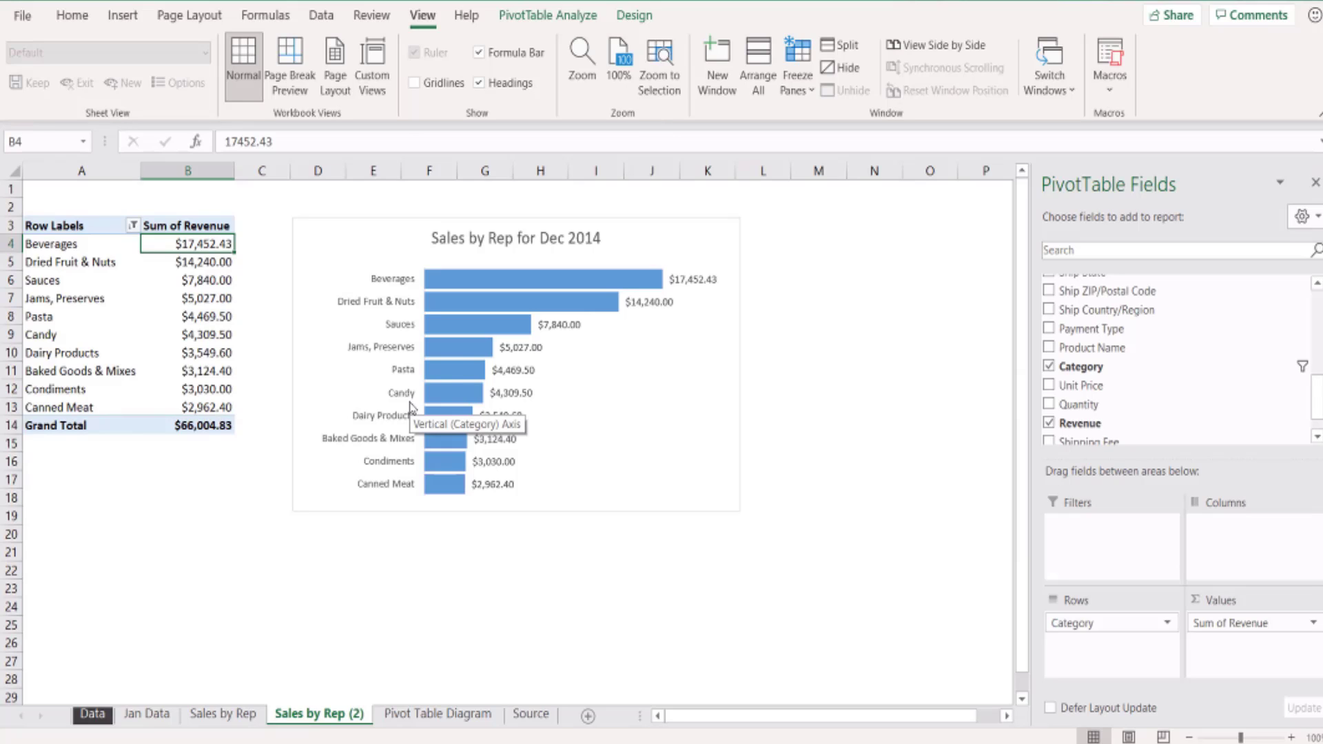
# Replace the PivotChart's title with "Top Ten categries for Dec".
pyautogui.click(451, 237)
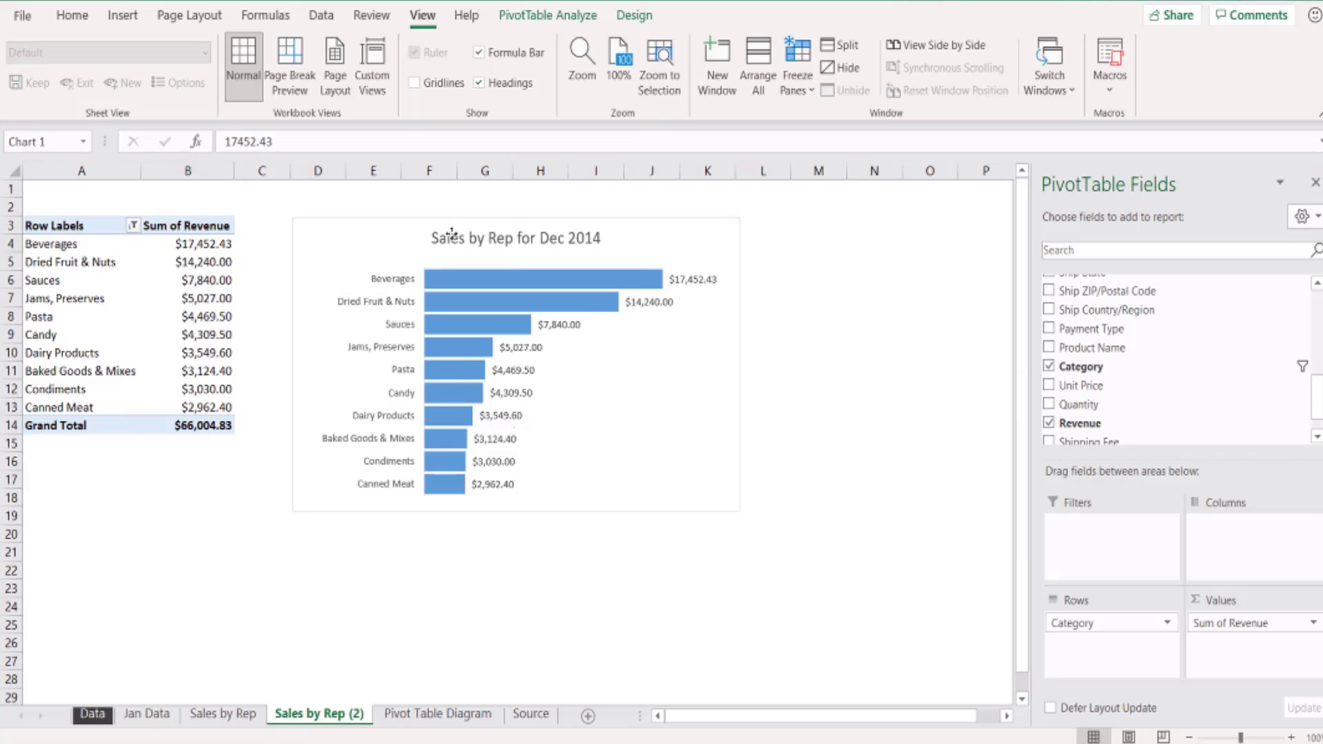
pyautogui.click(277, 138)
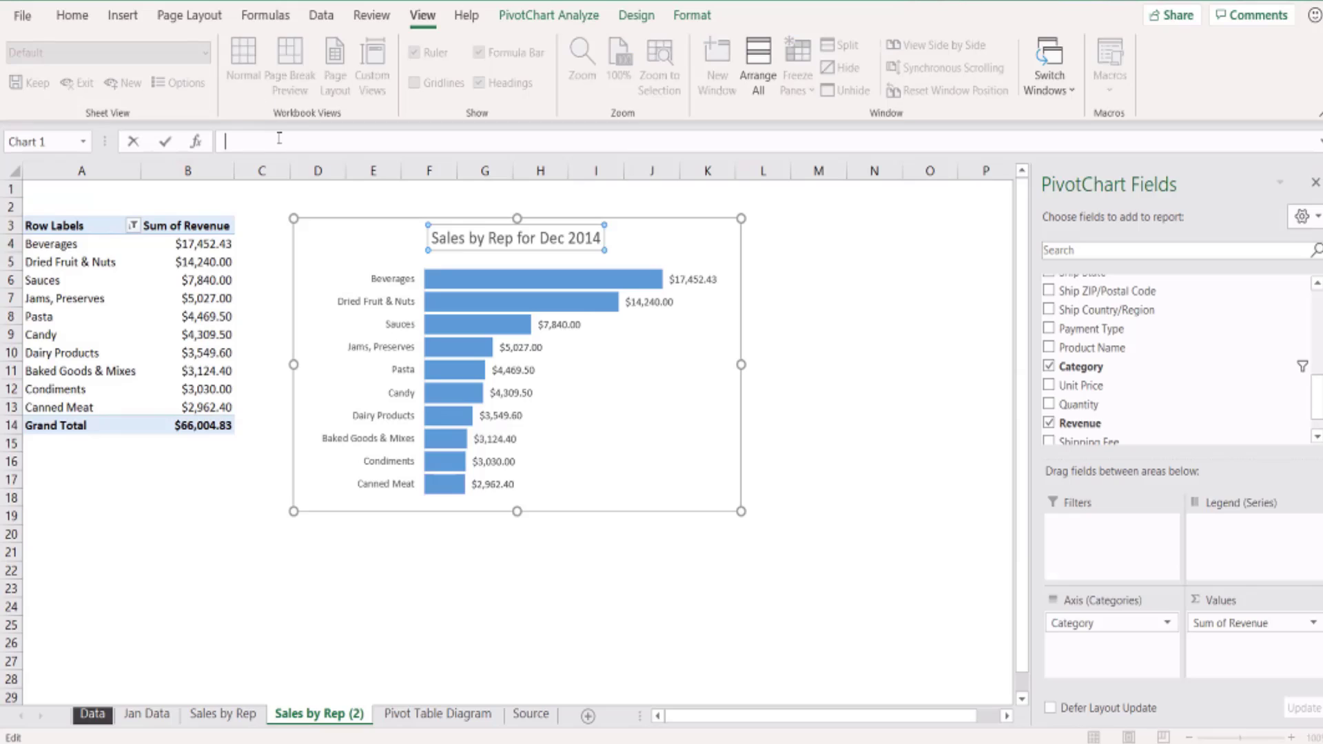
pyautogui.write('Top Ten categories for Dec')
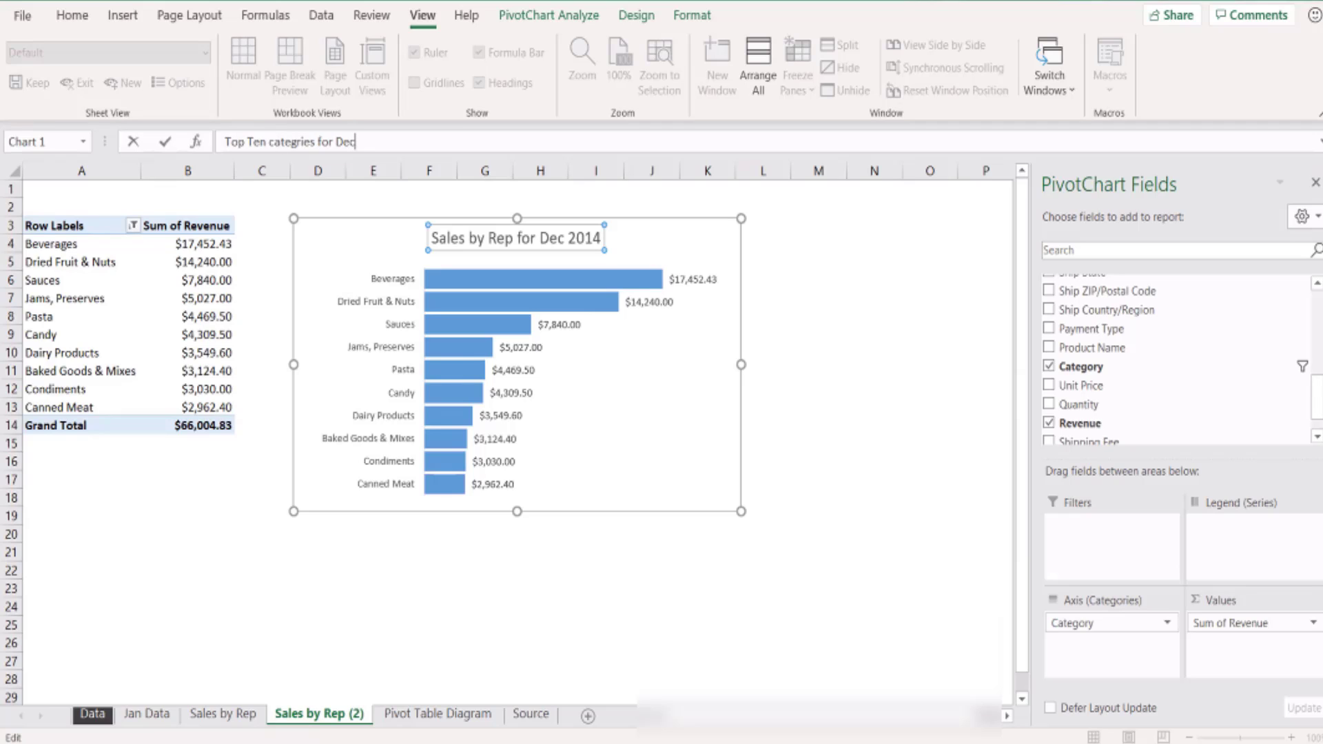
# Save the workbook to the Desktop under the name "Intro to Pivot Tables Part 2 SAP deb".
pyautogui.click(23, 15)
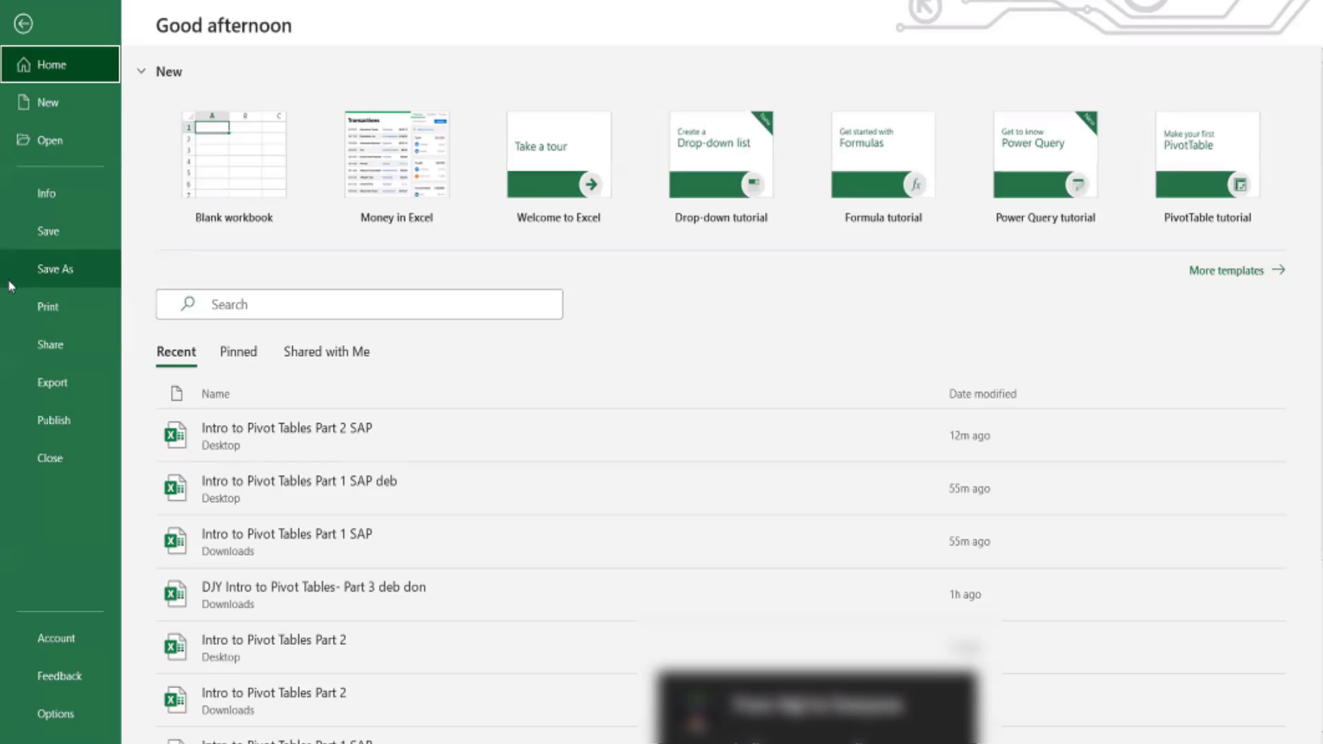
pyautogui.click(12, 282)
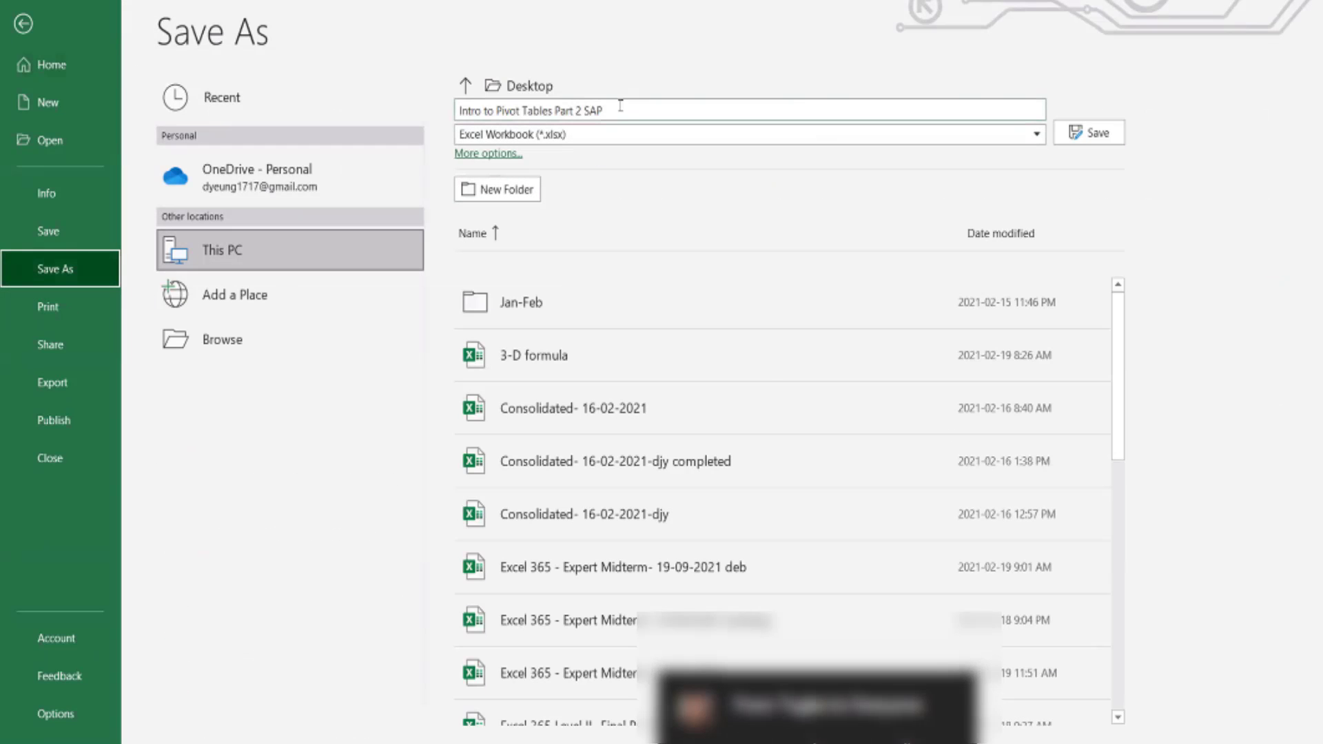
pyautogui.click(642, 110)
pyautogui.write('-djy')
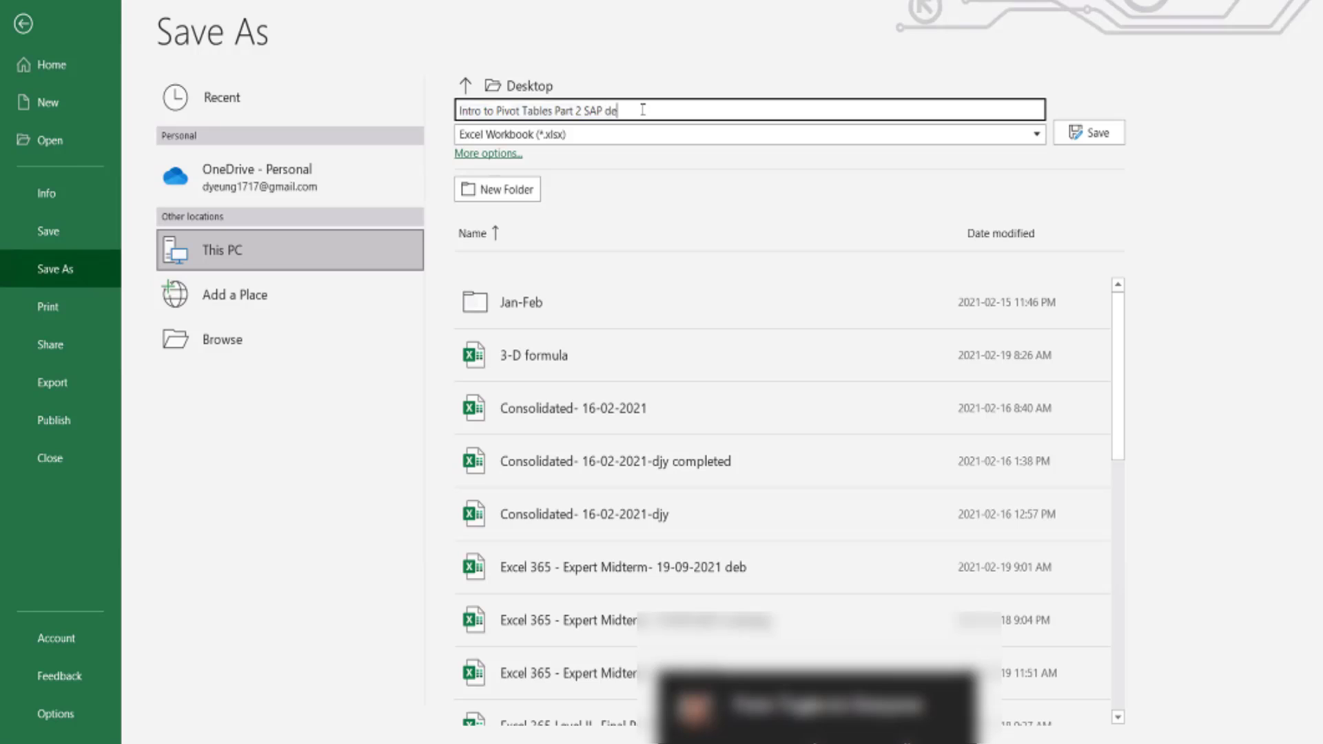
pyautogui.press('Return')
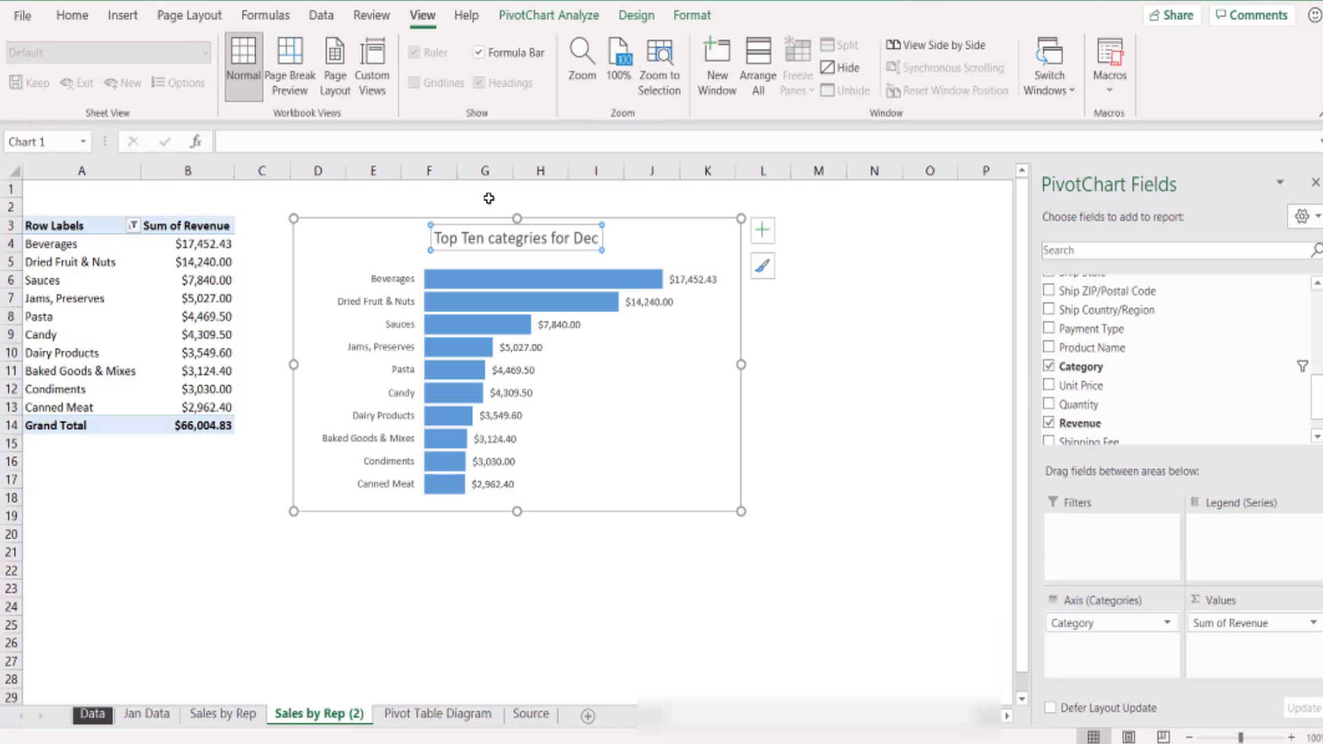
# Correct the spelling of "categories" in the chart title and append the year so it reads "Top Ten categories for Dec 2014".
pyautogui.click(524, 242)
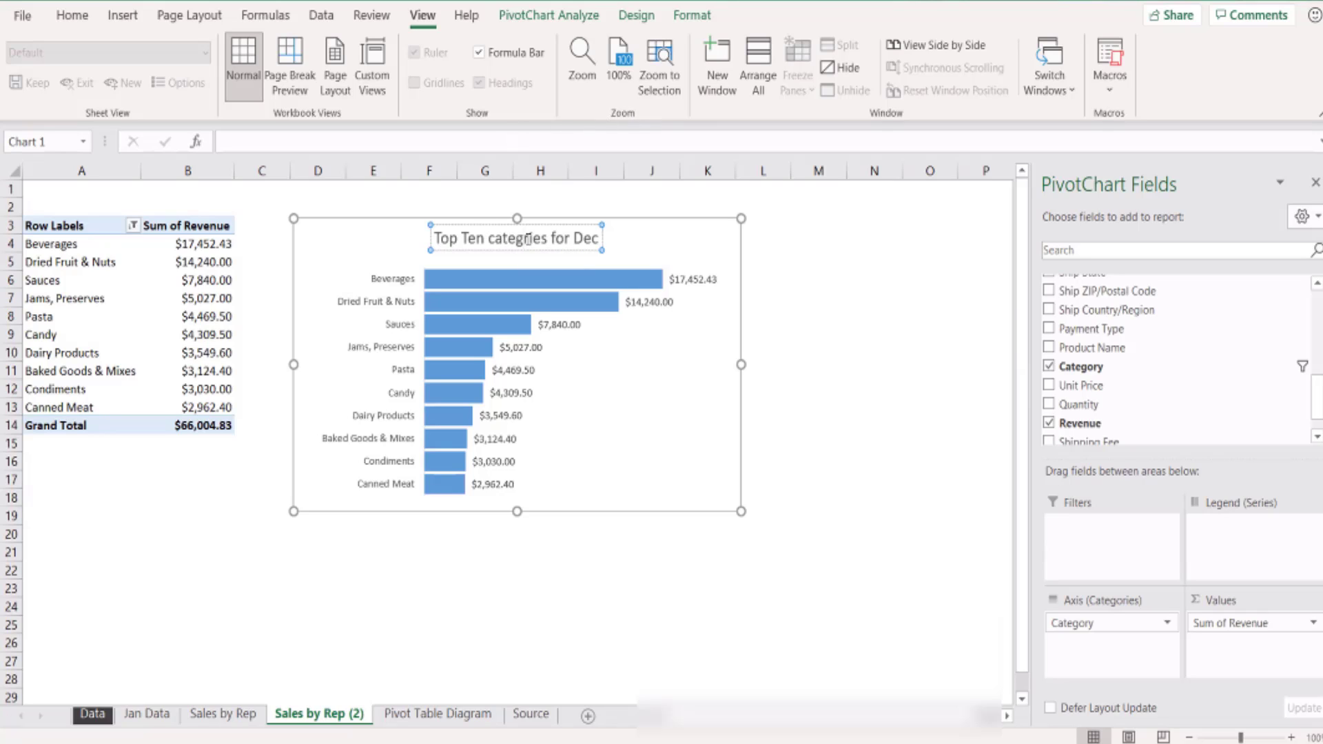
pyautogui.write('o')
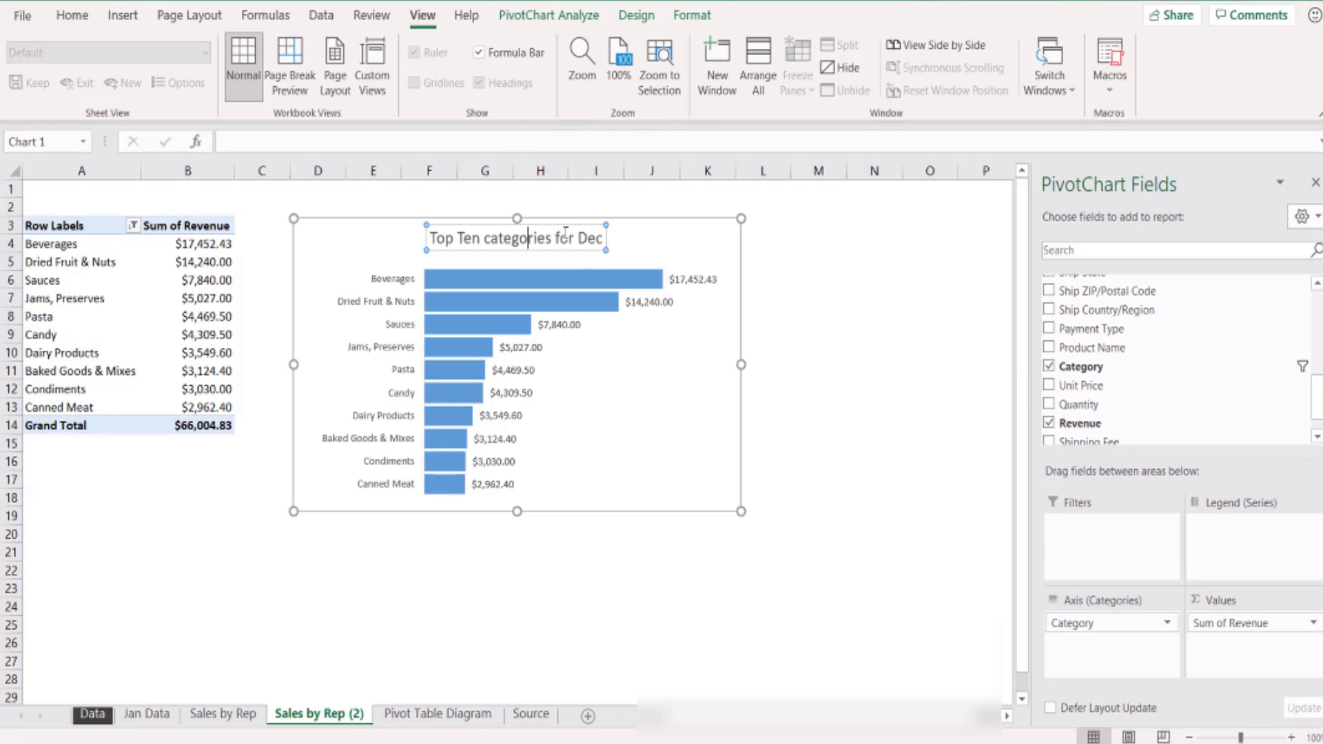
pyautogui.click(583, 238)
pyautogui.write('2014')
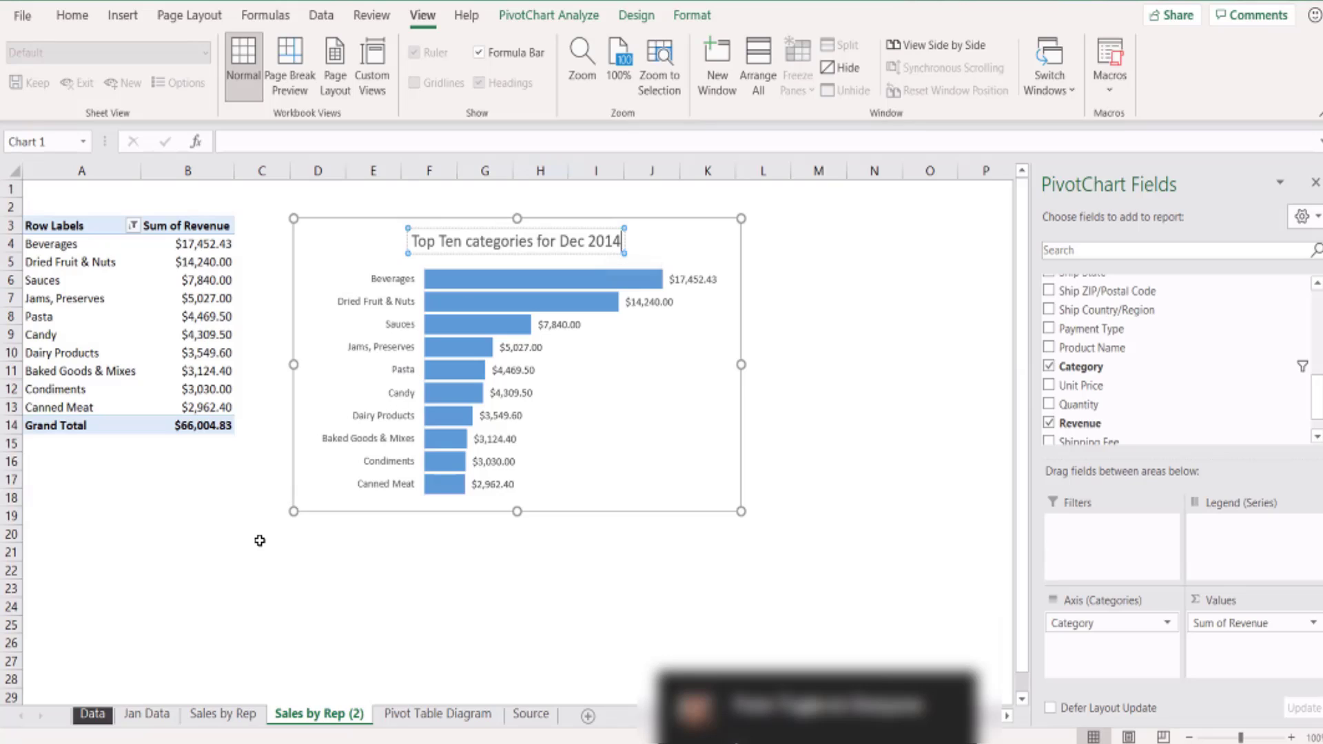
# Rename the Sales by Rep (2) sheet as "top ten".
pyautogui.click(289, 717)
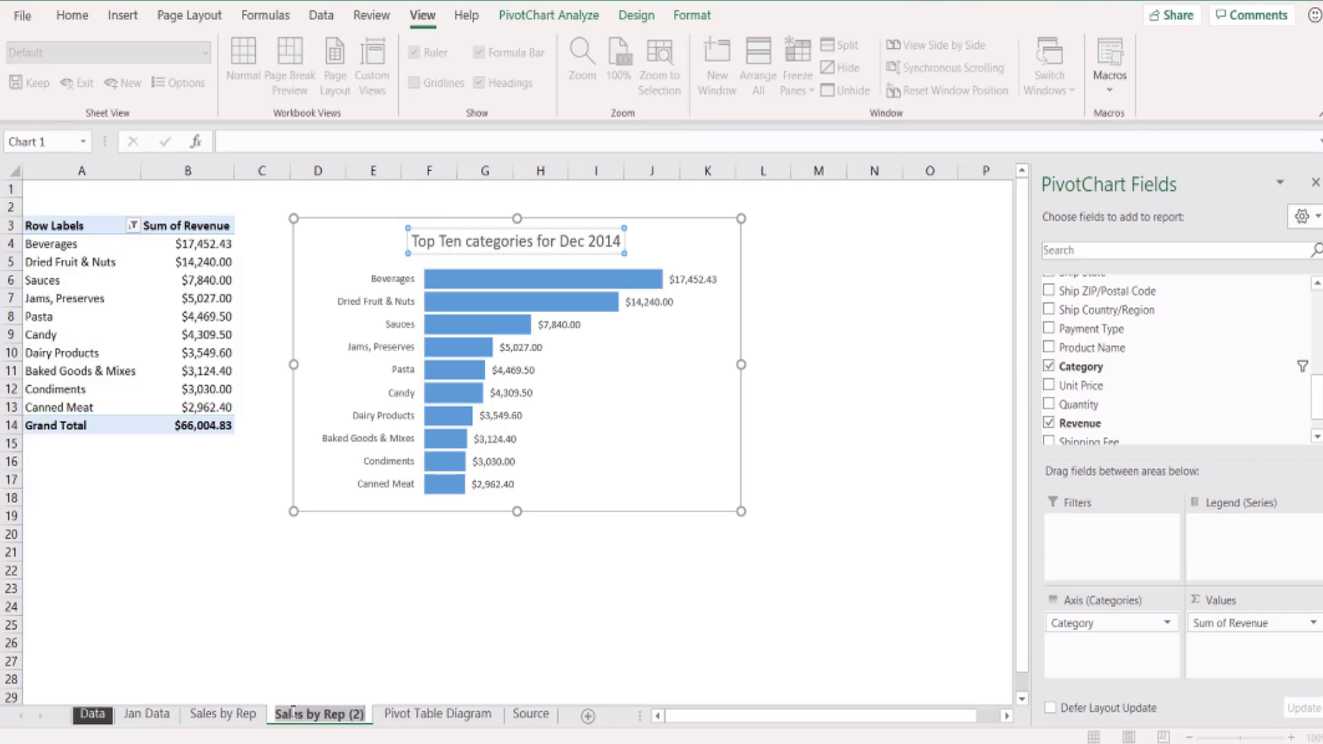
pyautogui.write('top ten')
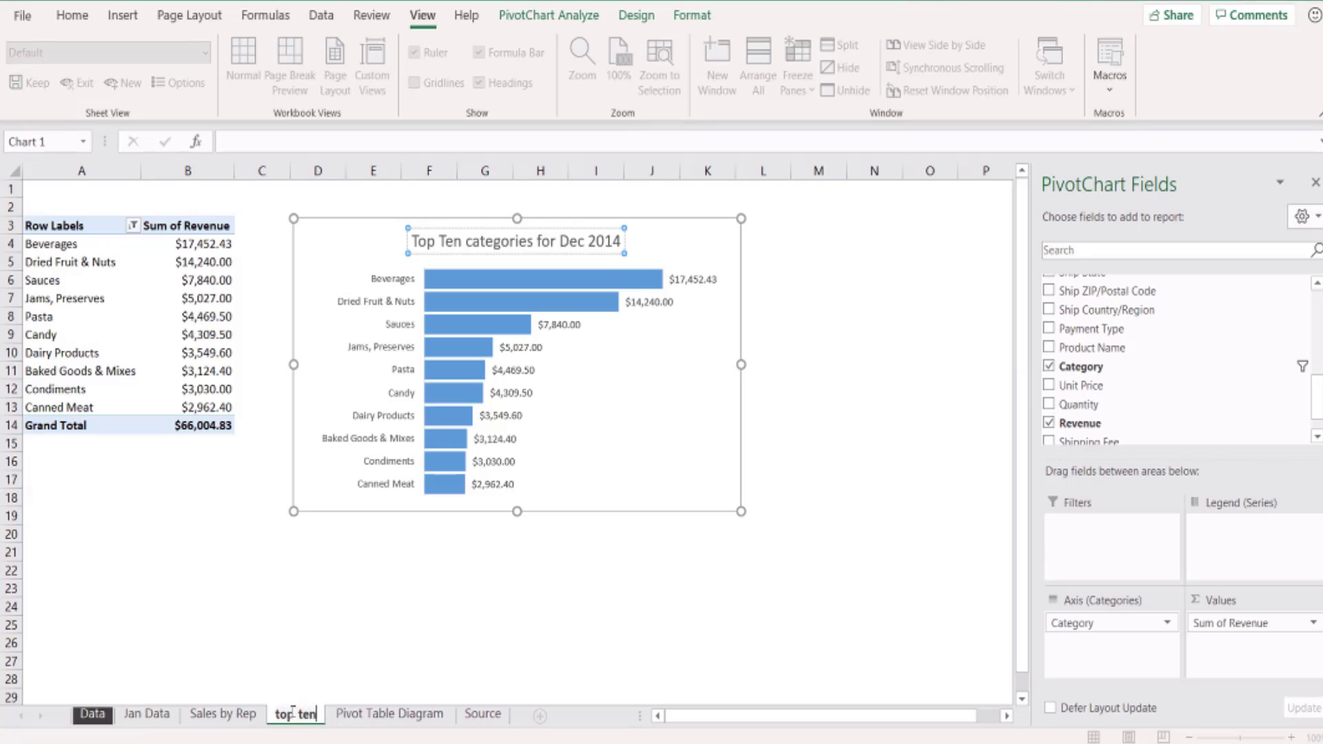
pyautogui.press('Return')
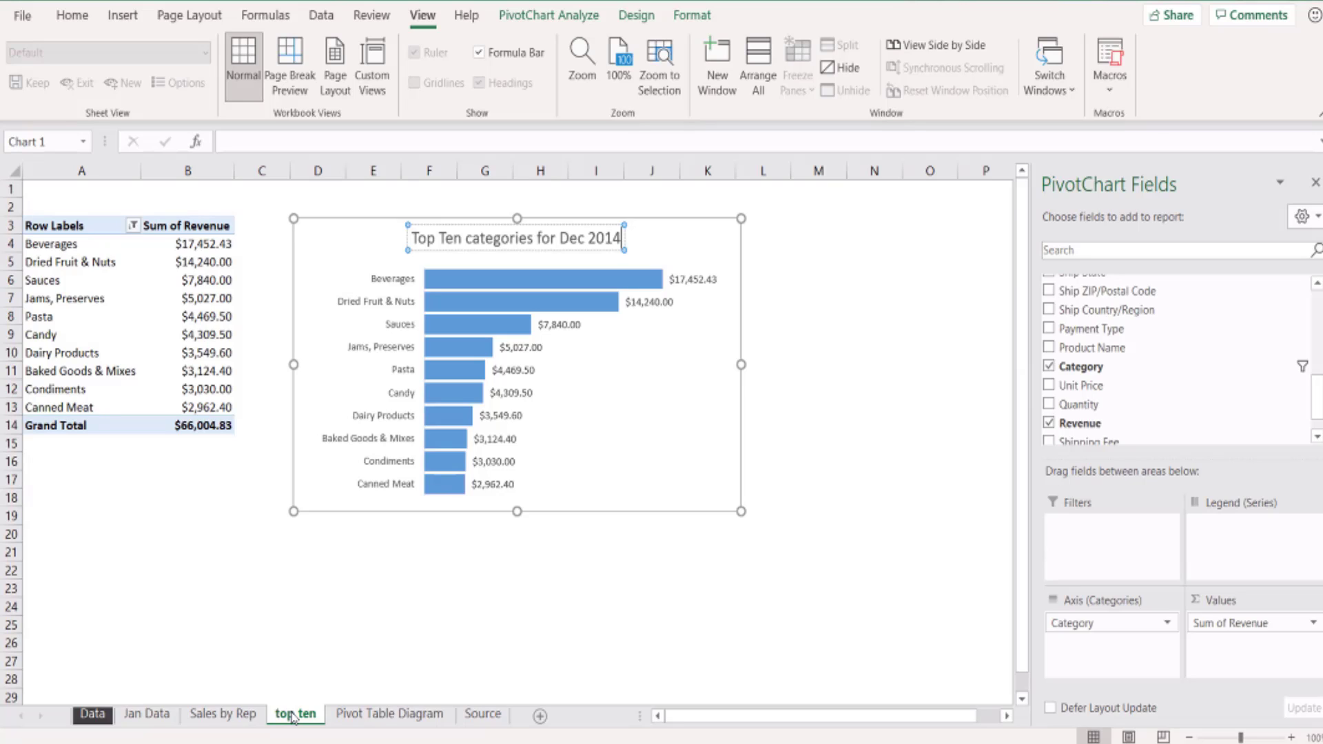
# Create a copy of the top ten sheet before the Data sheet.
pyautogui.rightClick(293, 717)
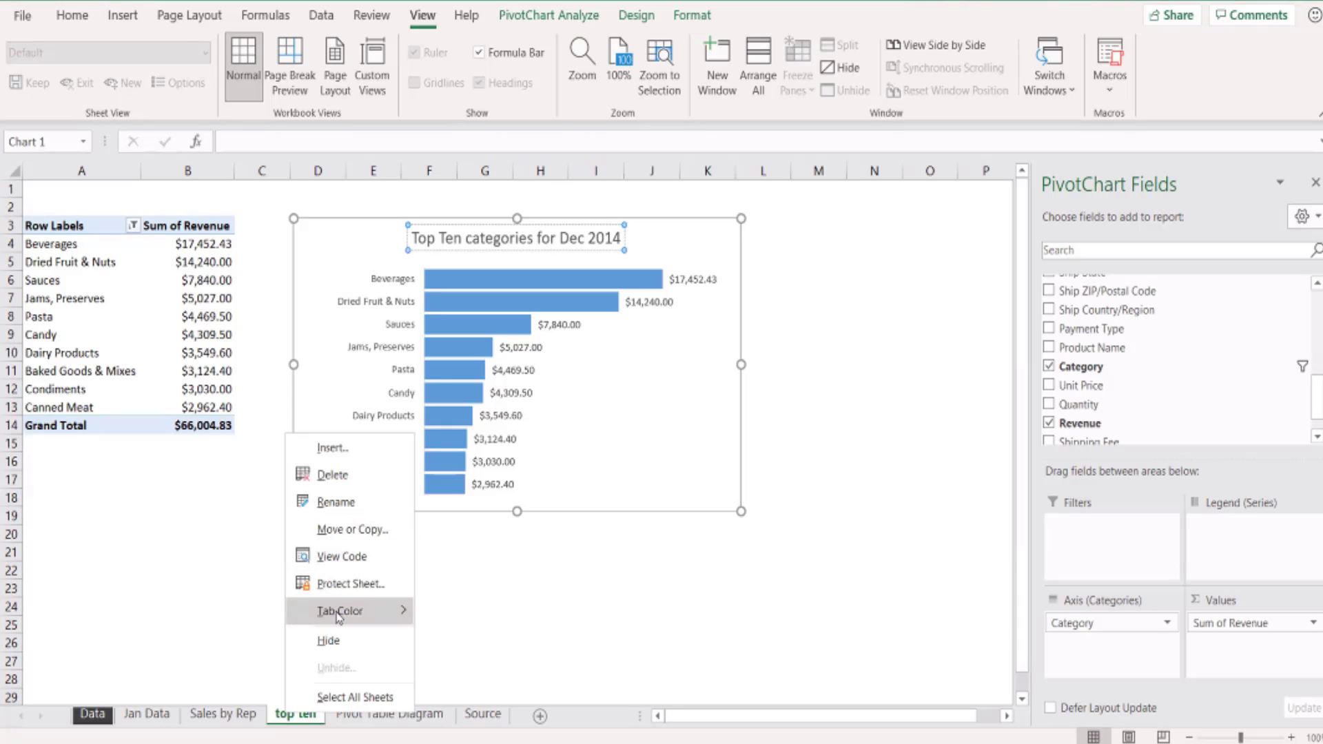
pyautogui.click(342, 531)
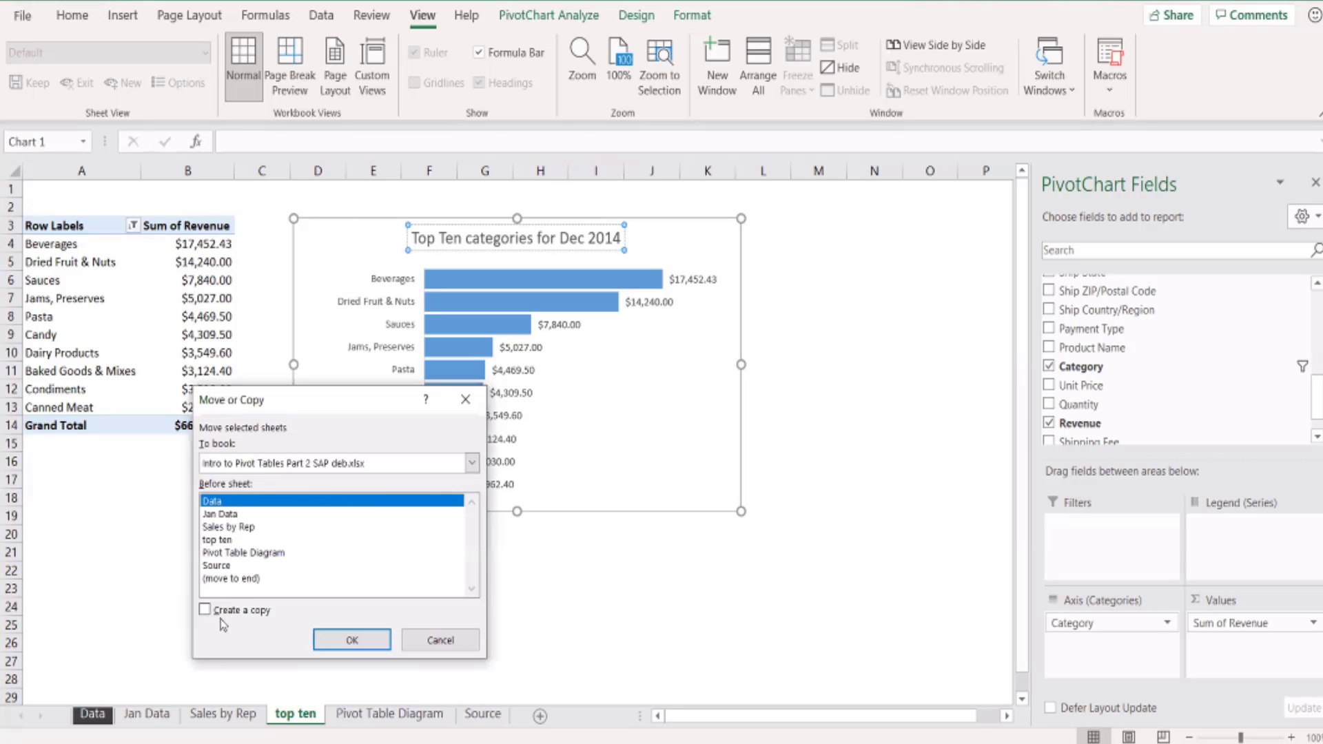
pyautogui.click(215, 612)
pyautogui.click(350, 641)
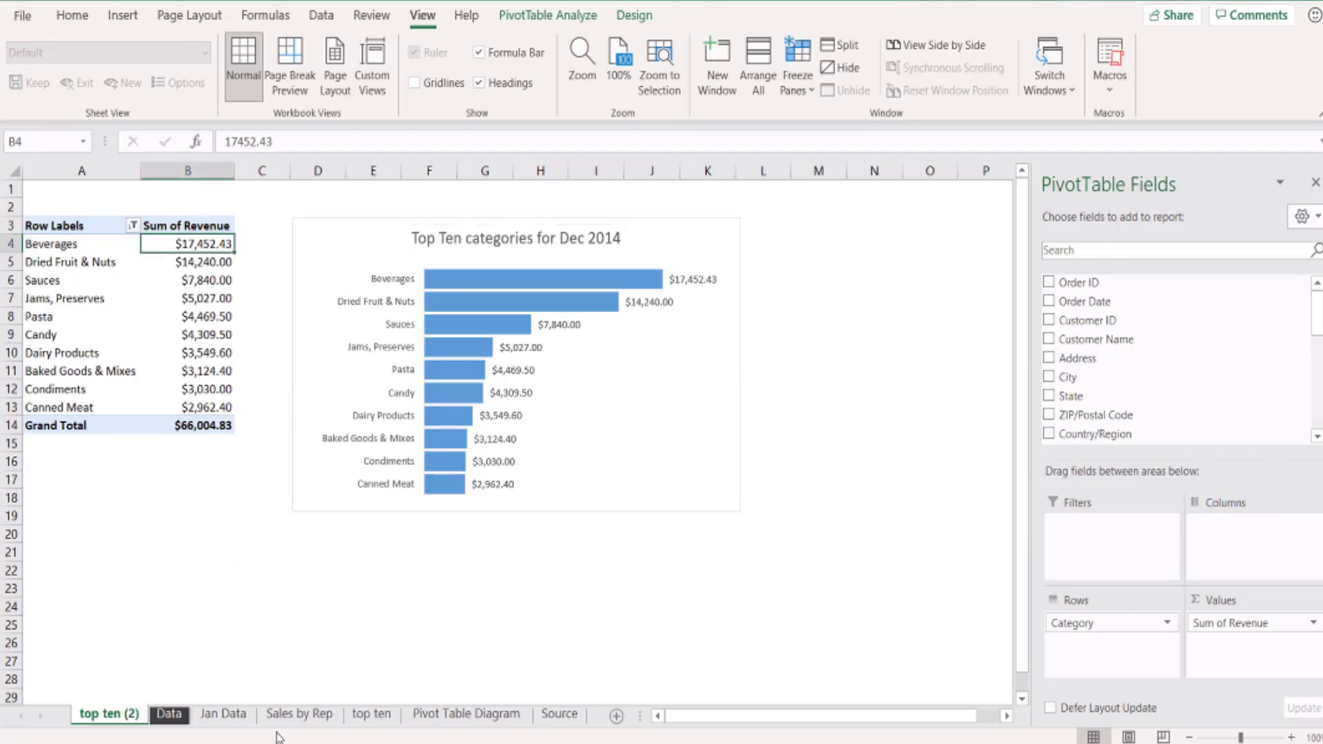
# Delete the copied top ten (2) sheet.
pyautogui.rightClick(104, 714)
pyautogui.click(142, 472)
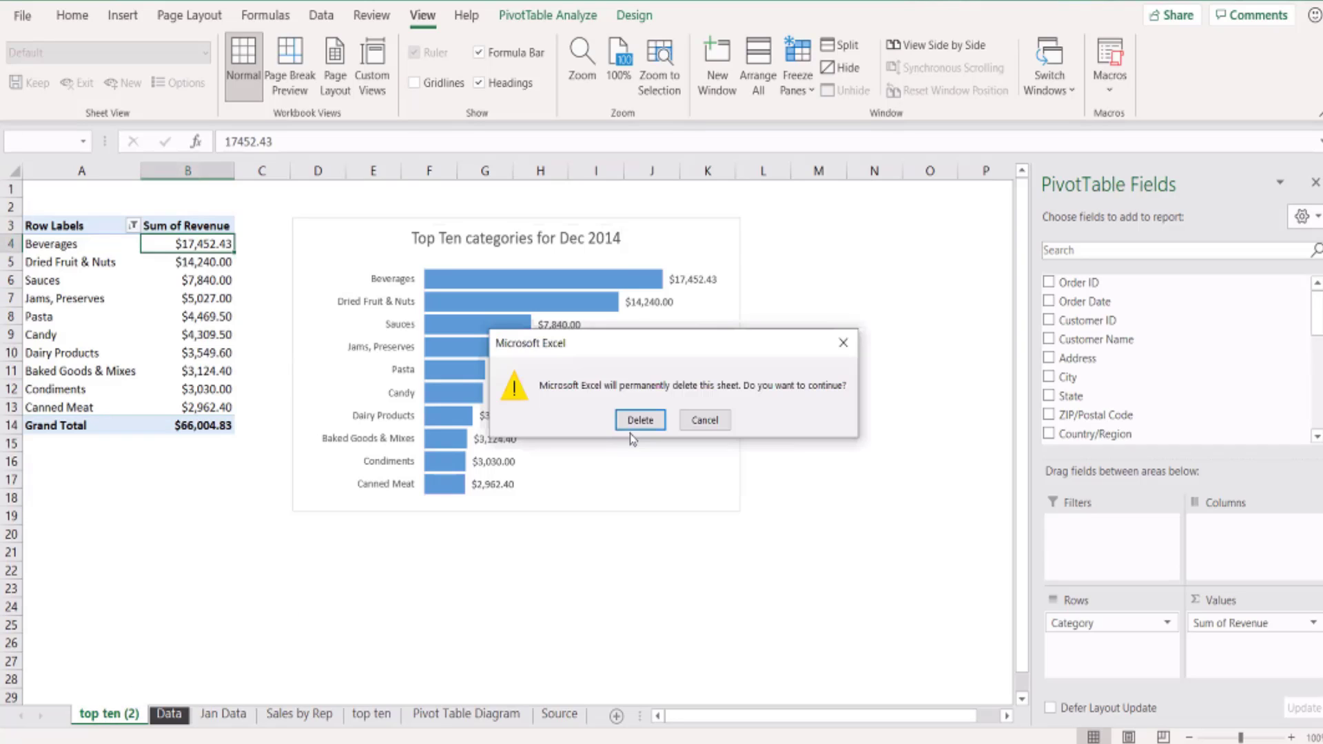
pyautogui.press('Return')
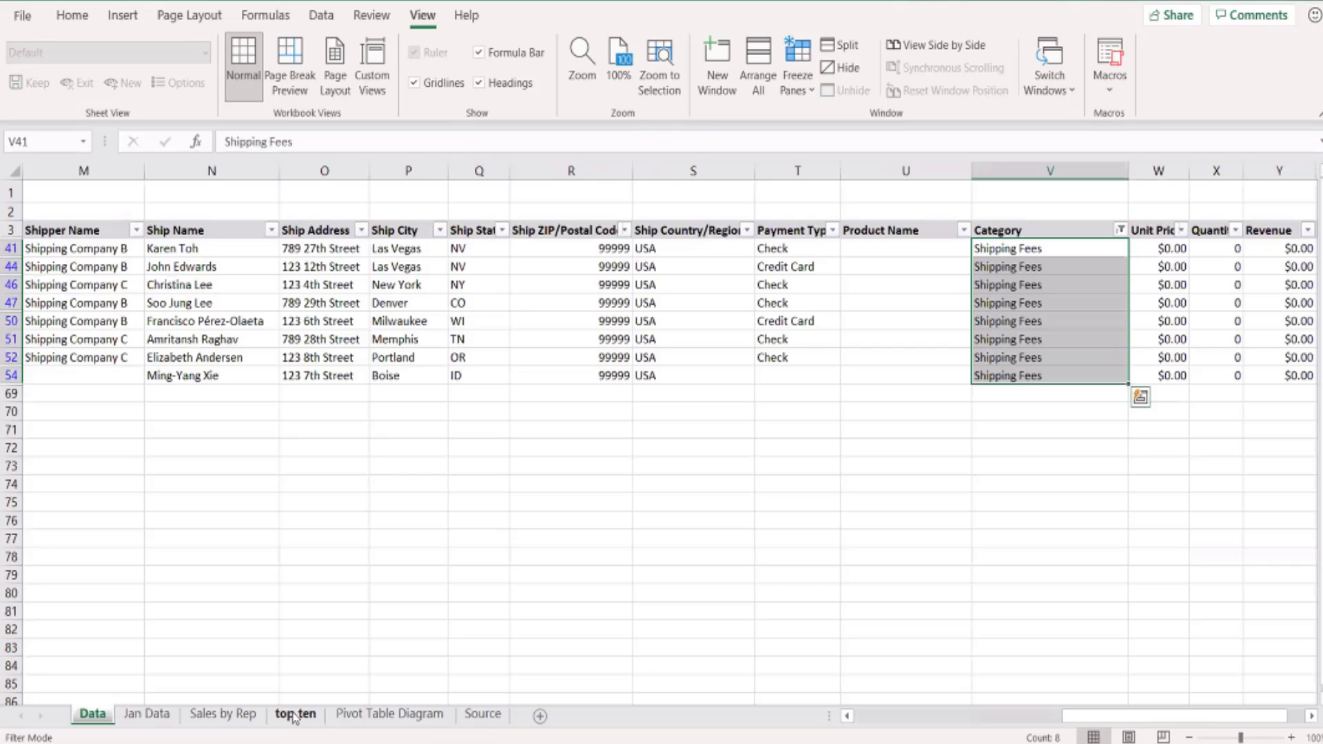
# Duplicate the top ten sheet directly after the original and move the copy's chart well away from the pivot table, to about column N.
pyautogui.click(288, 715)
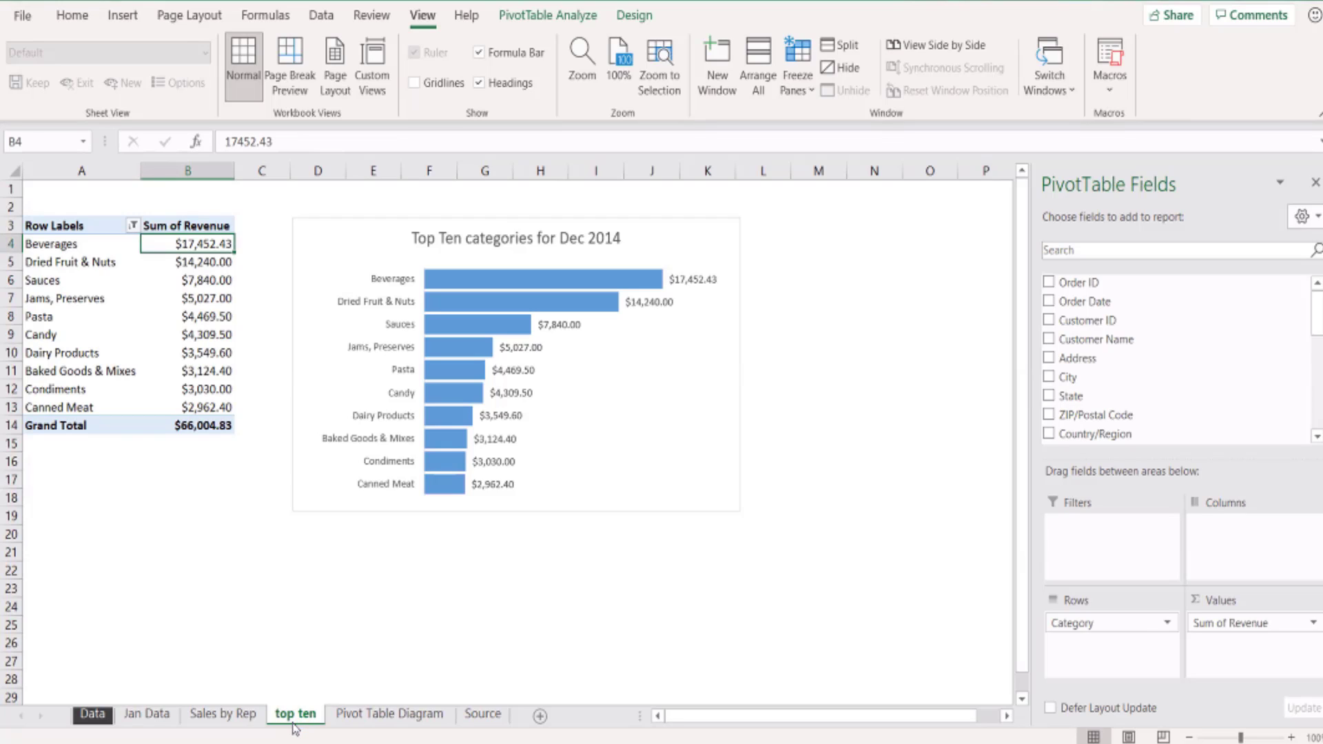
pyautogui.moveTo(293, 720); pyautogui.dragTo(352, 711)
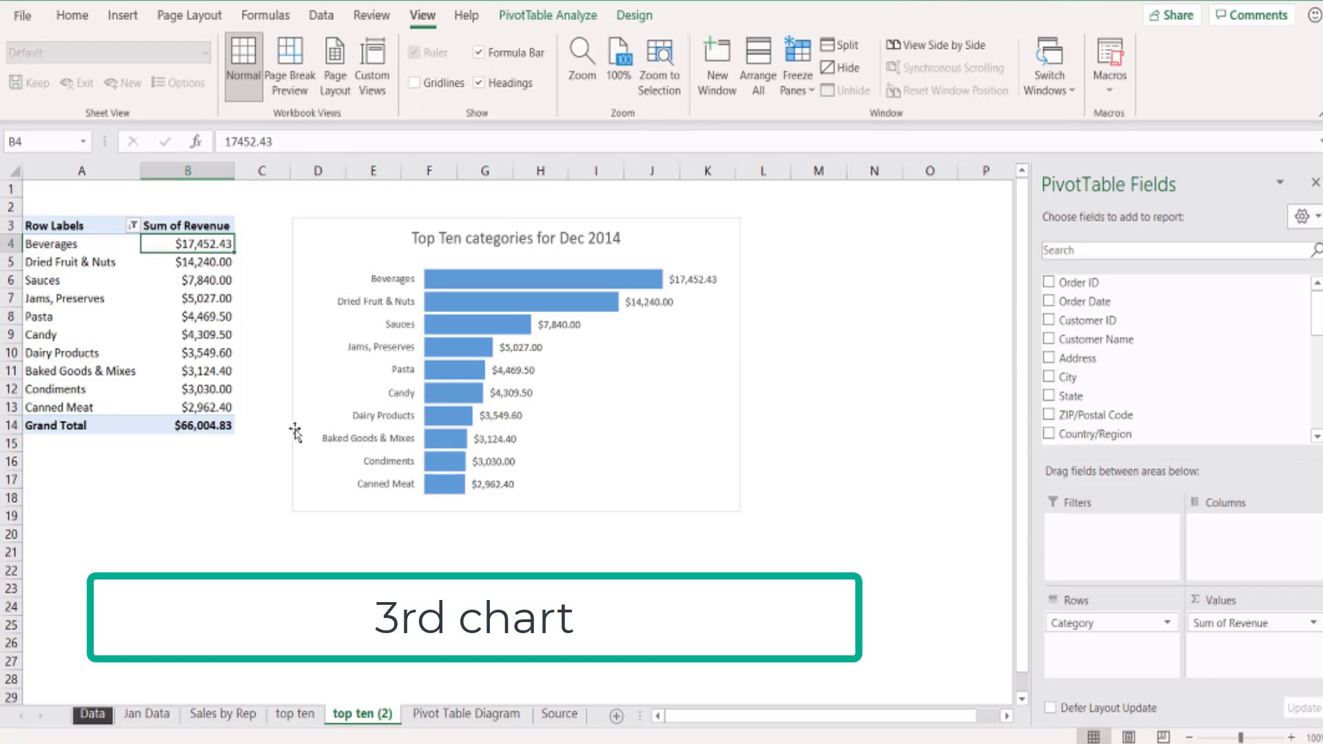
pyautogui.moveTo(289, 248); pyautogui.dragTo(848, 226)
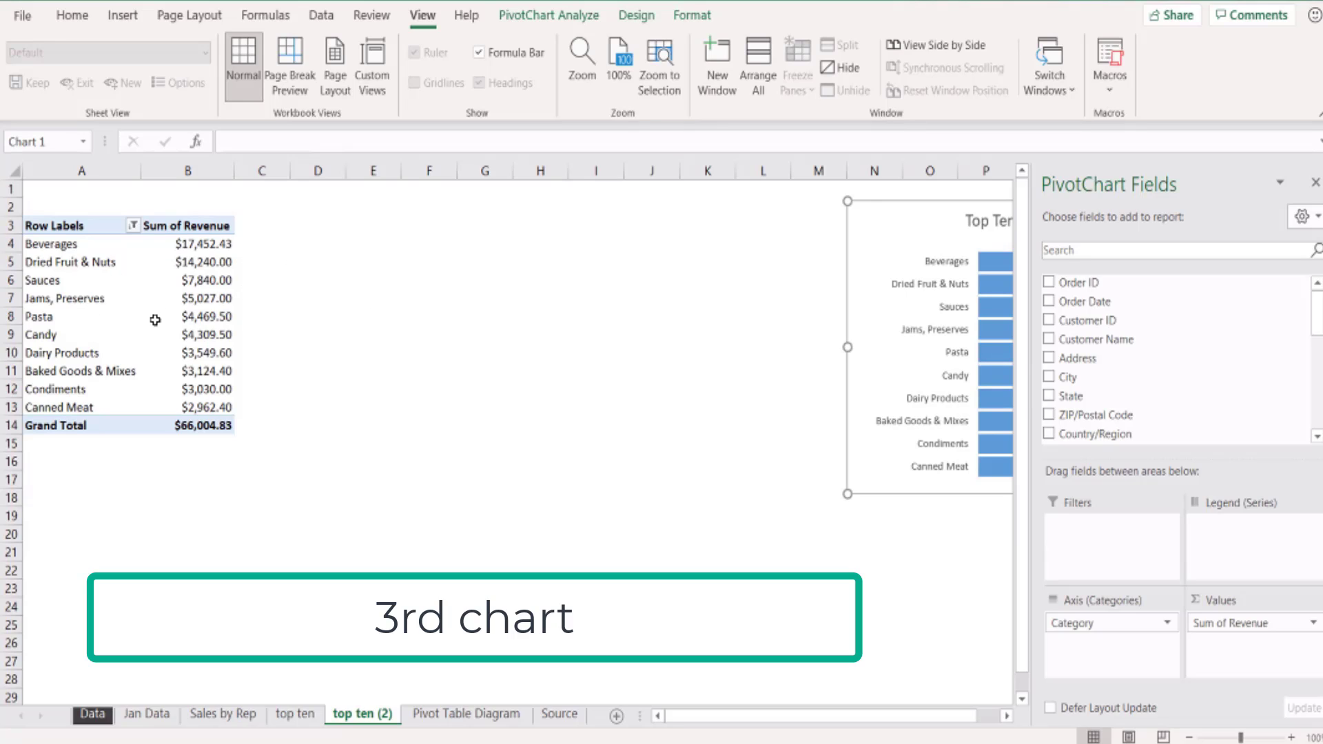
# Add the Unit Price field to the Values area below Sum of Revenue on the top ten (2) sheet.
pyautogui.moveTo(156, 319)
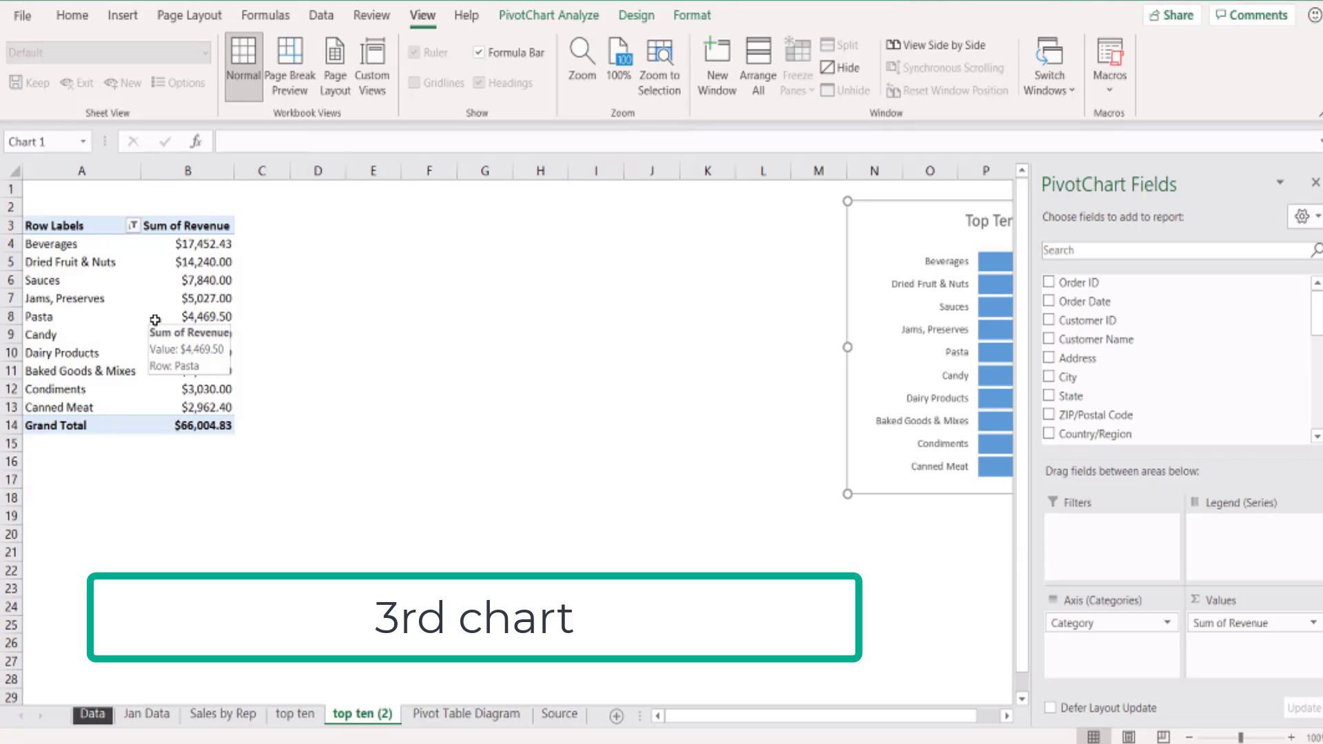
pyautogui.scroll(-1, 1151, 399)
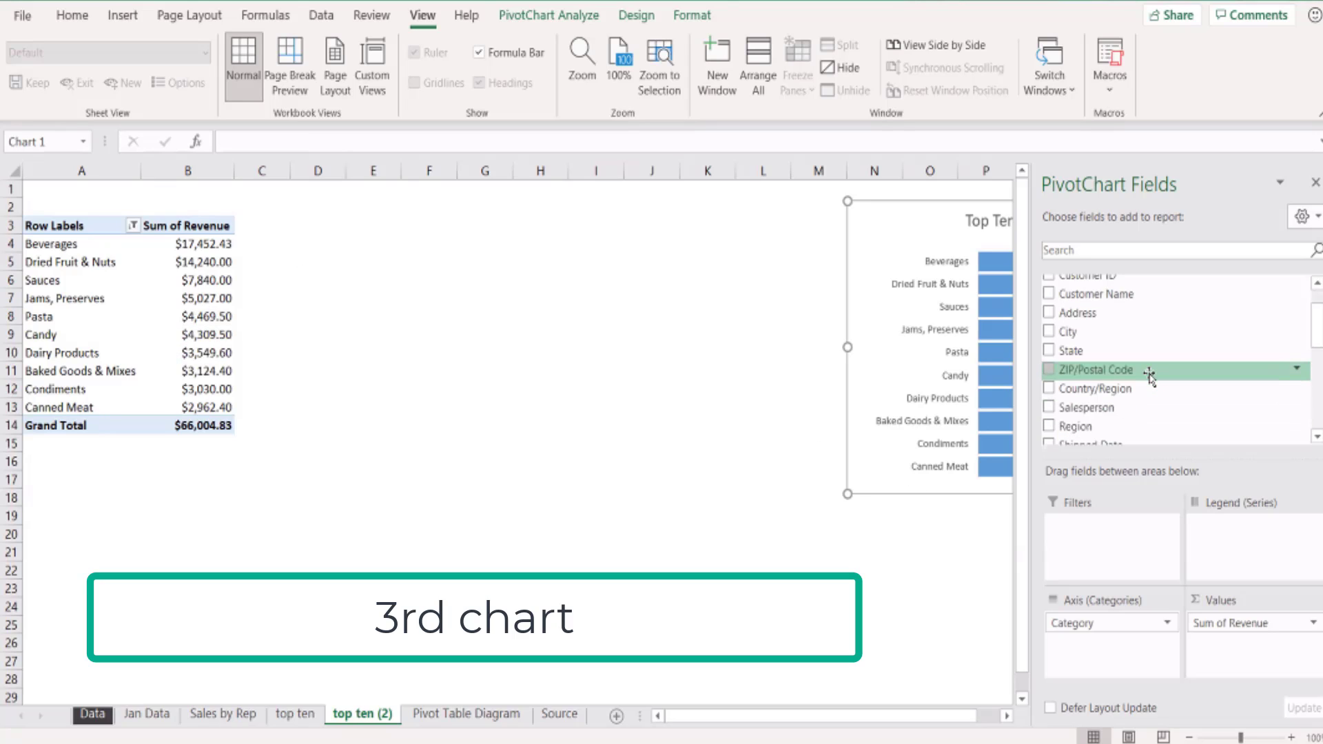
pyautogui.scroll(-6, 1150, 375)
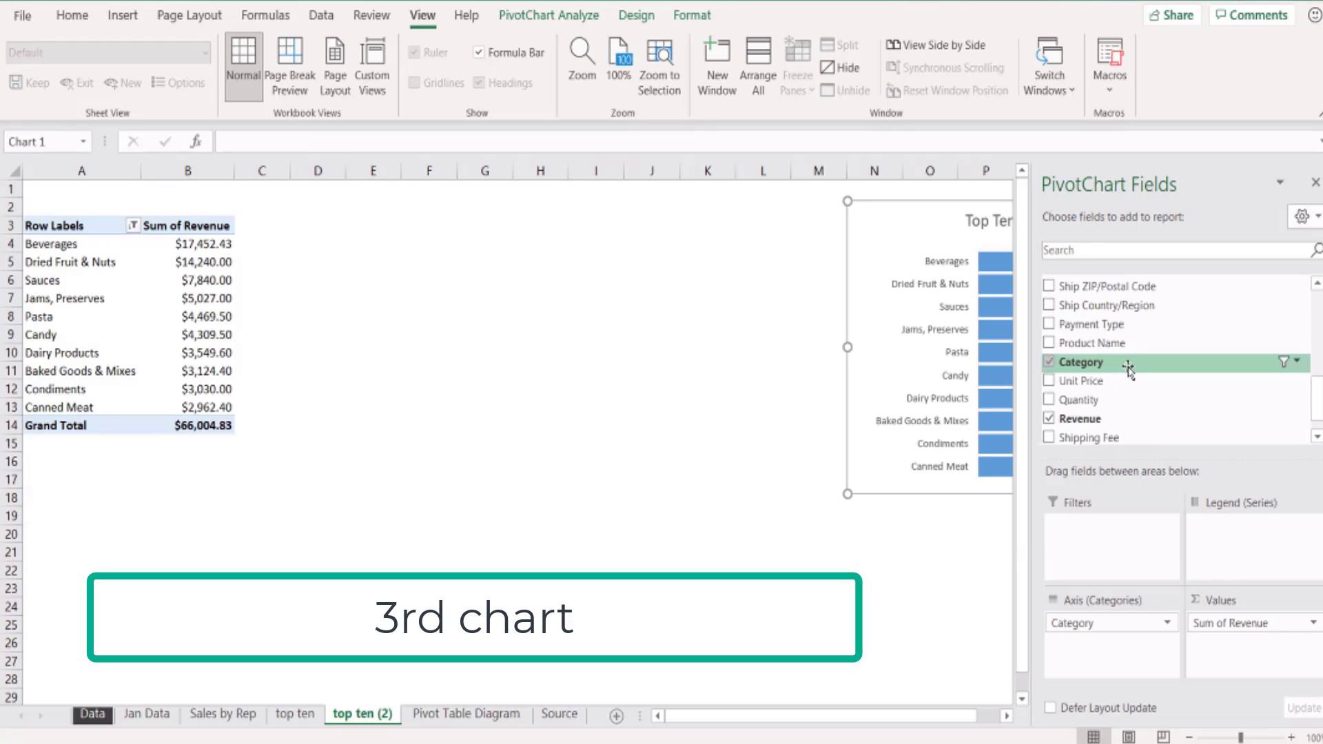
pyautogui.scroll(-1, 1128, 370)
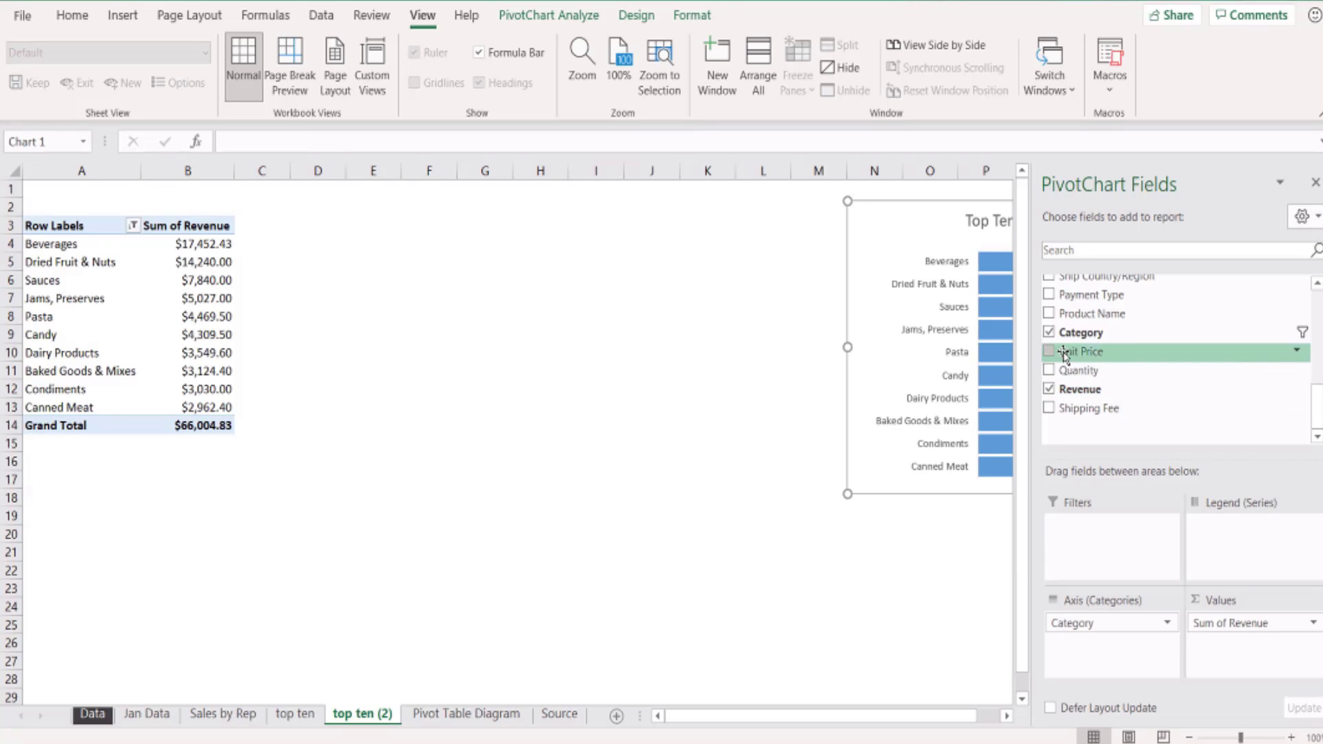
pyautogui.moveTo(1081, 352); pyautogui.dragTo(1237, 672)
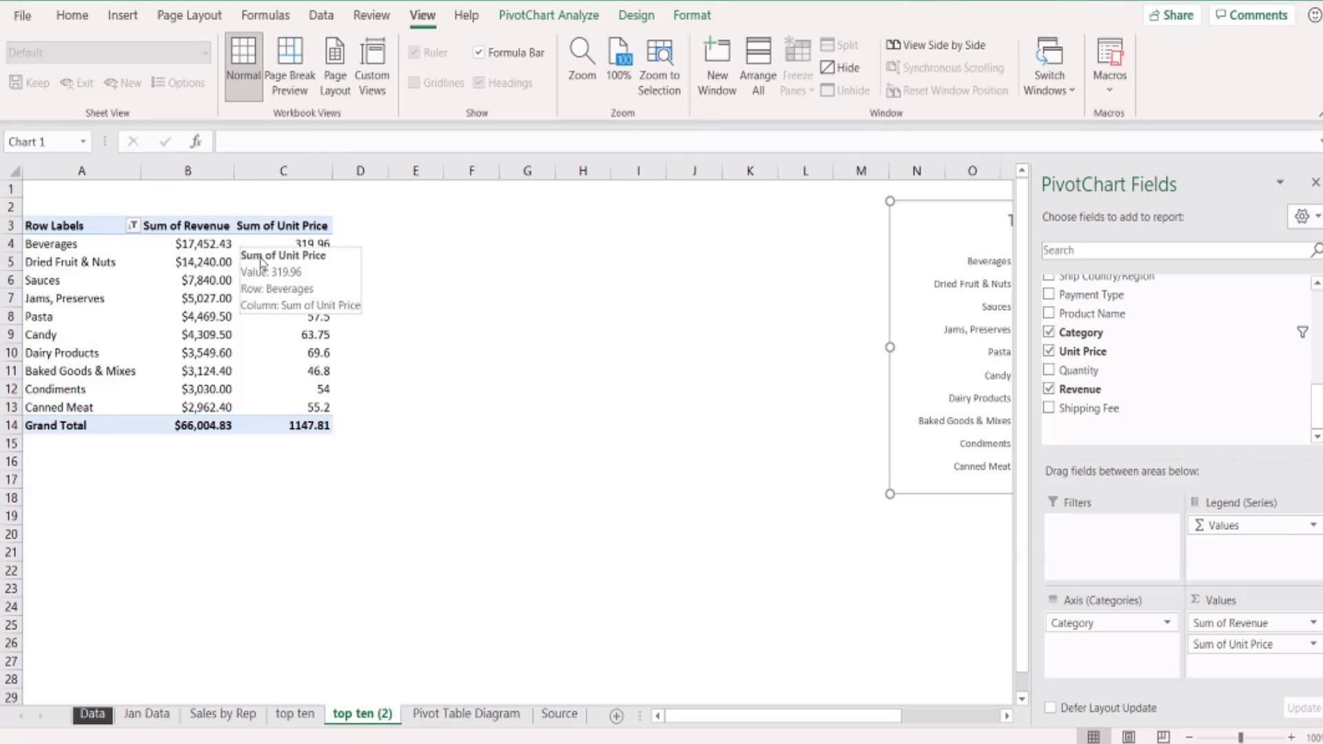
# Summarize the Unit Price values in the top ten (2) pivot table by Average.
pyautogui.moveTo(268, 244)
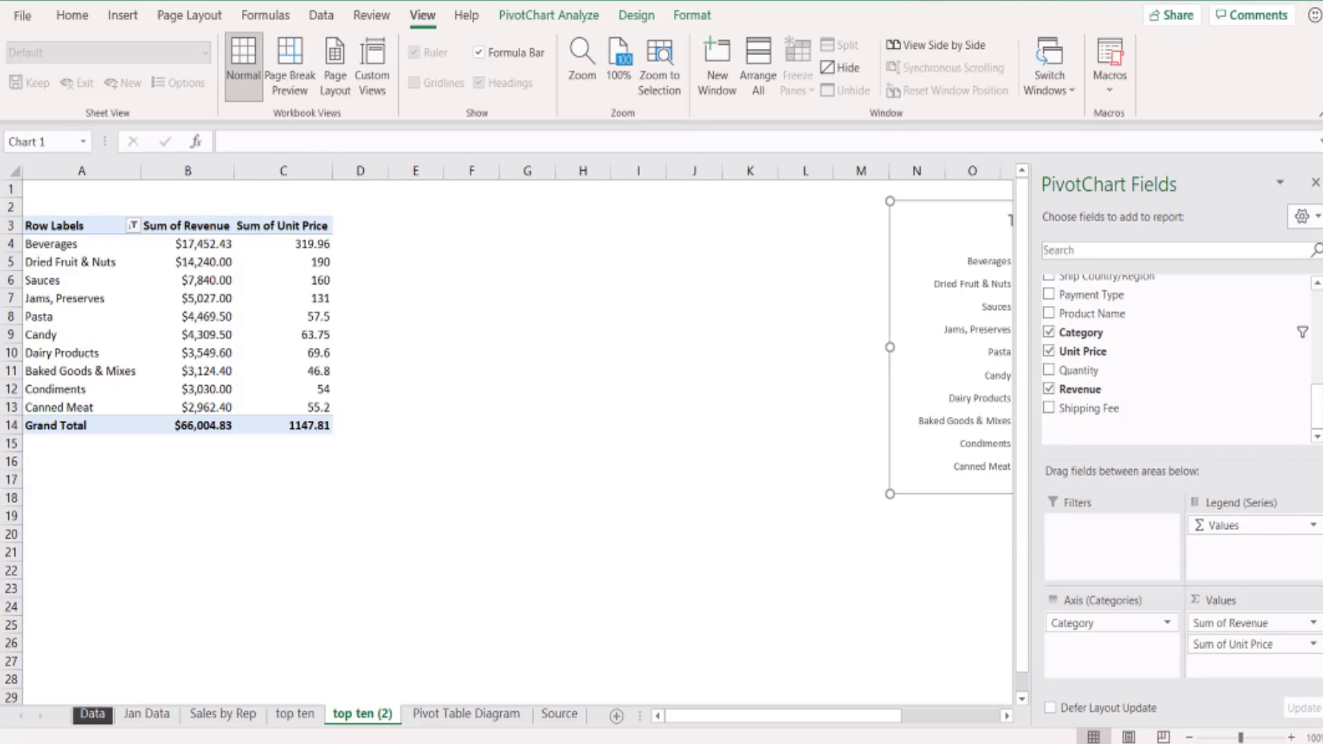
pyautogui.click(1311, 646)
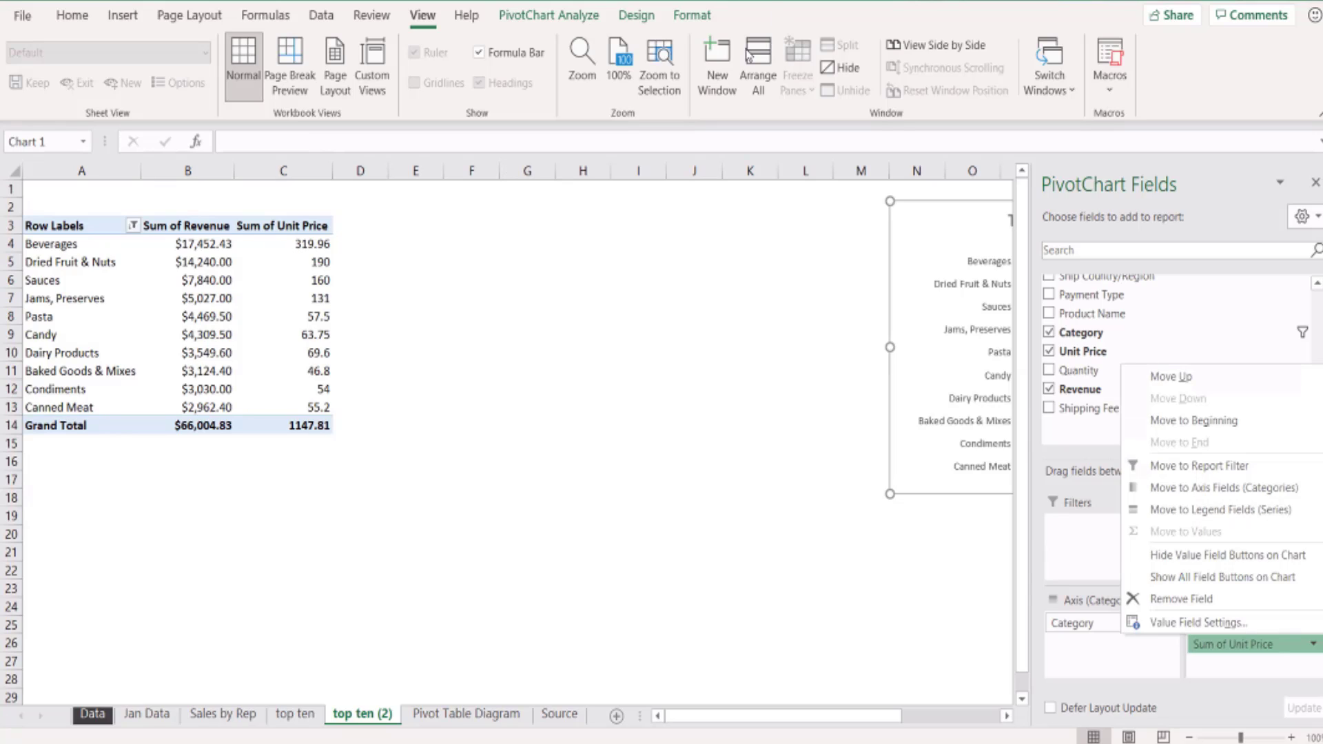
pyautogui.click(691, 86)
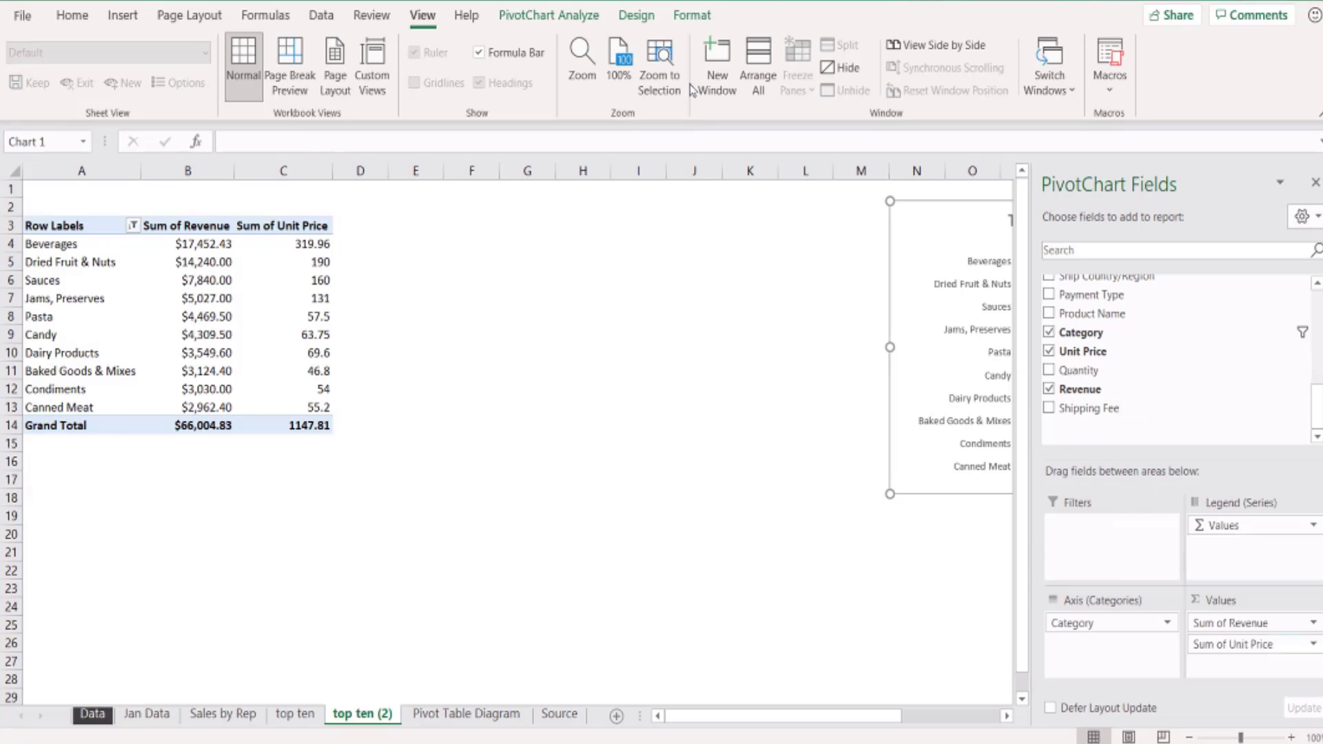
pyautogui.click(270, 253)
pyautogui.rightClick(274, 250)
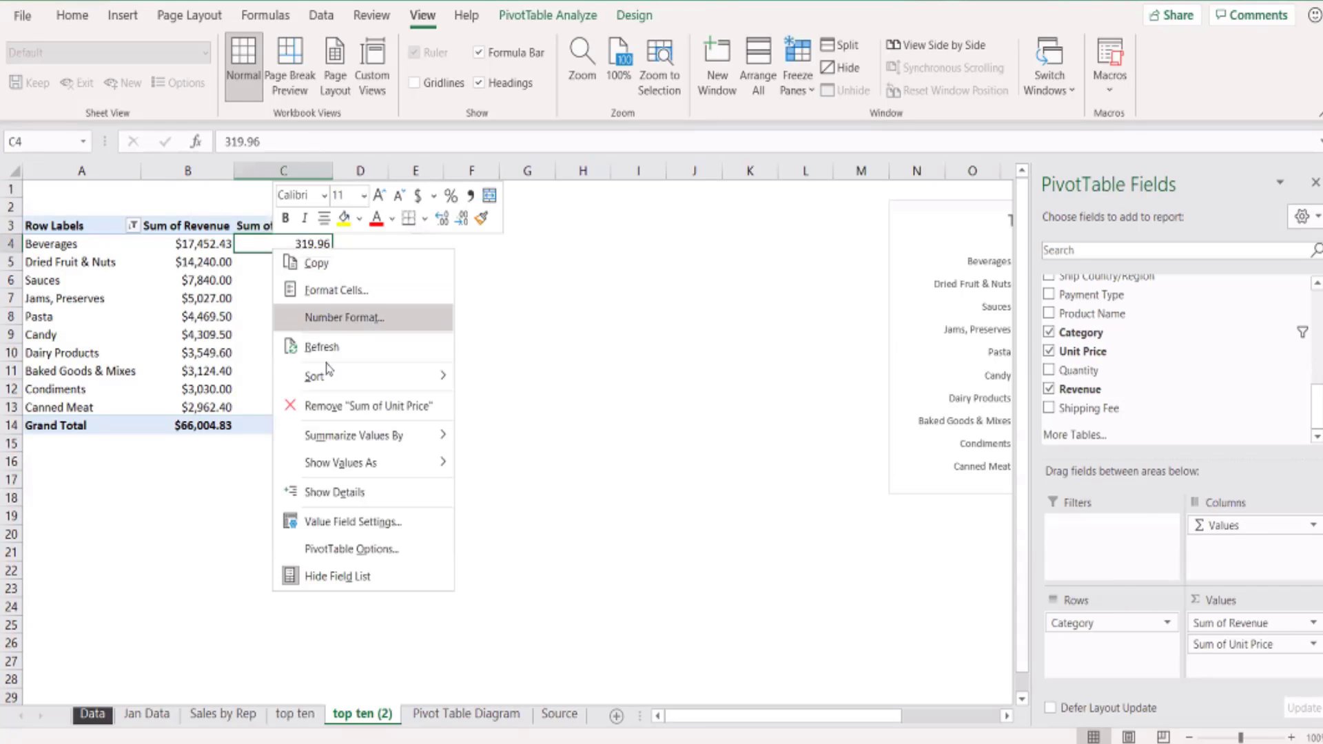
pyautogui.moveTo(350, 450)
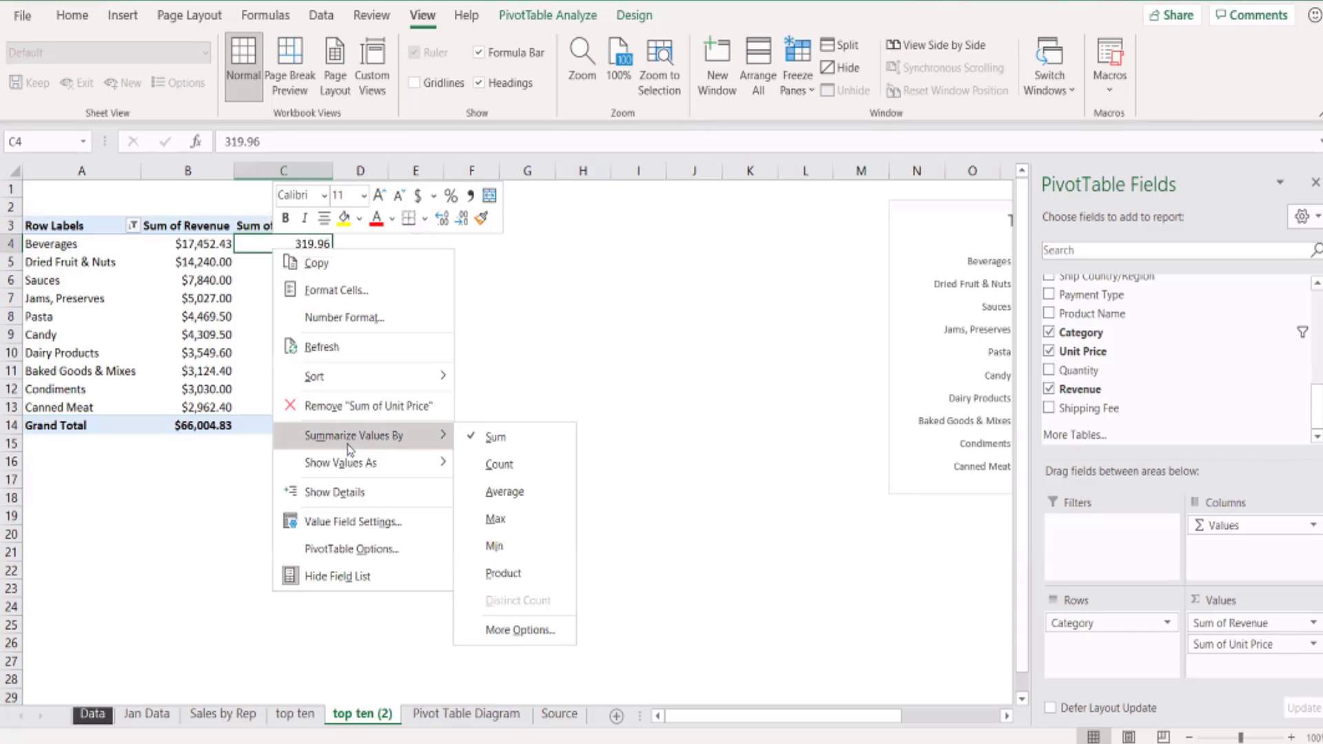
pyautogui.click(494, 492)
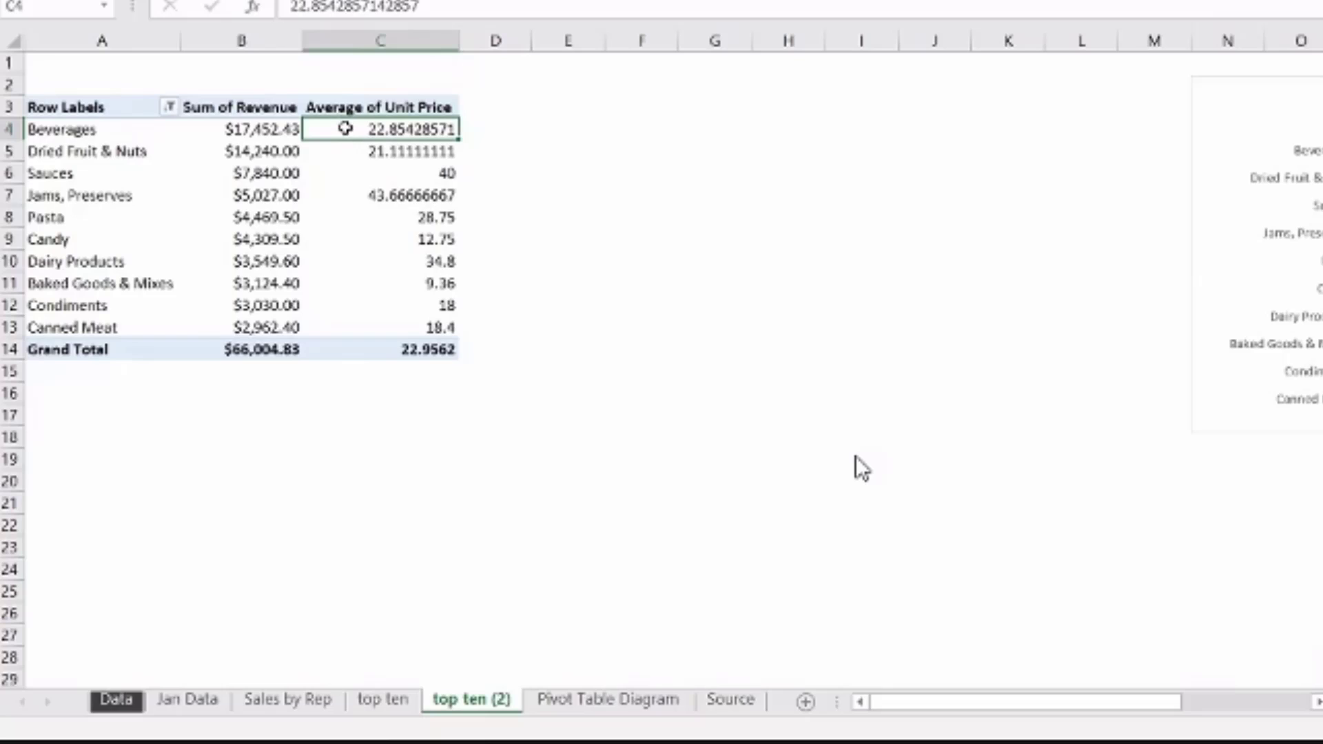
# Format the Average of Unit Price values as Currency with a $ symbol and 0 decimal places.
pyautogui.rightClick(344, 132)
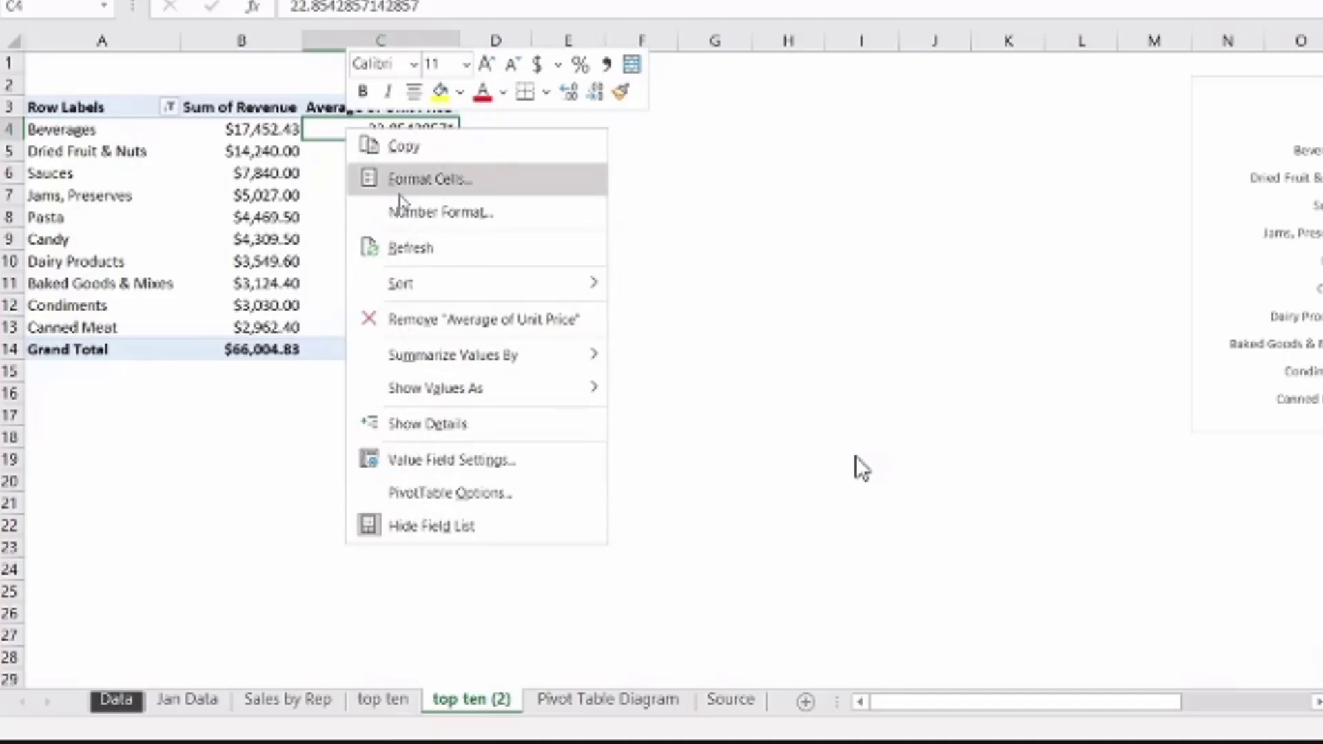
pyautogui.click(404, 213)
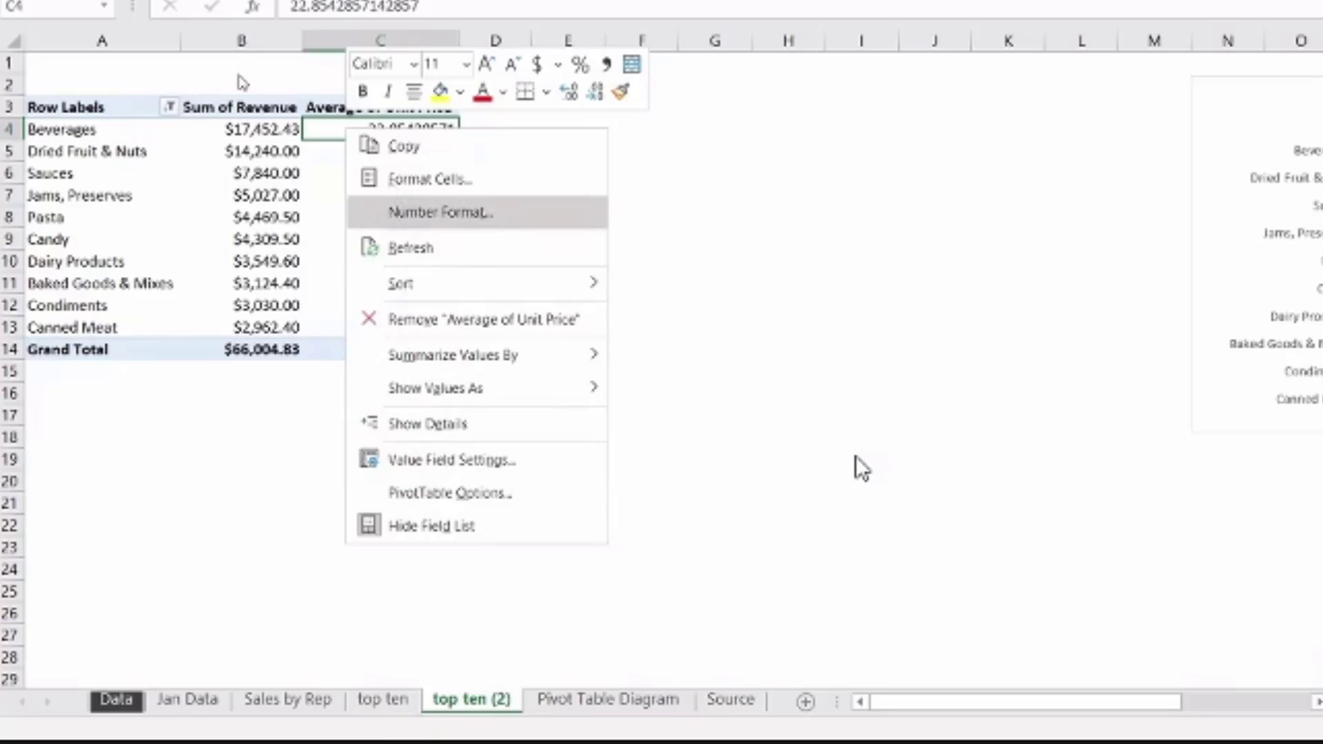
pyautogui.click(154, 47)
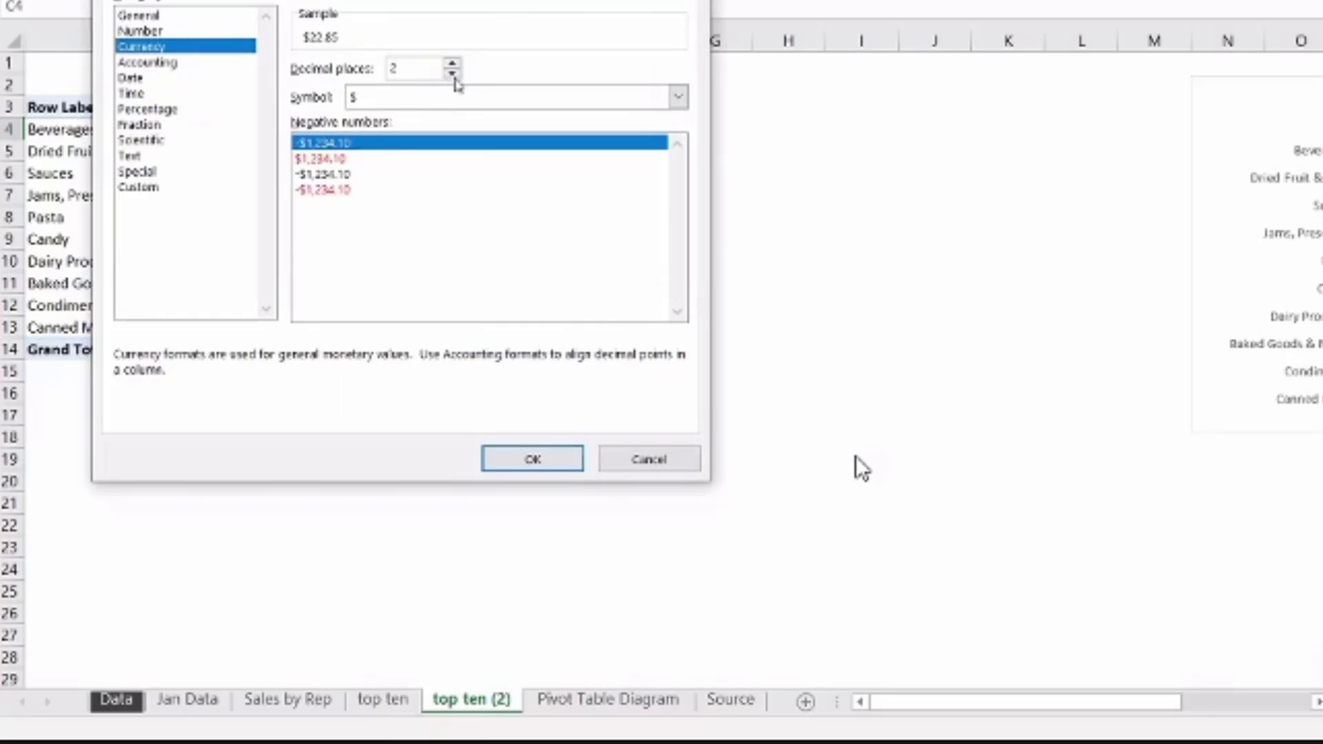
pyautogui.doubleClick(453, 73)
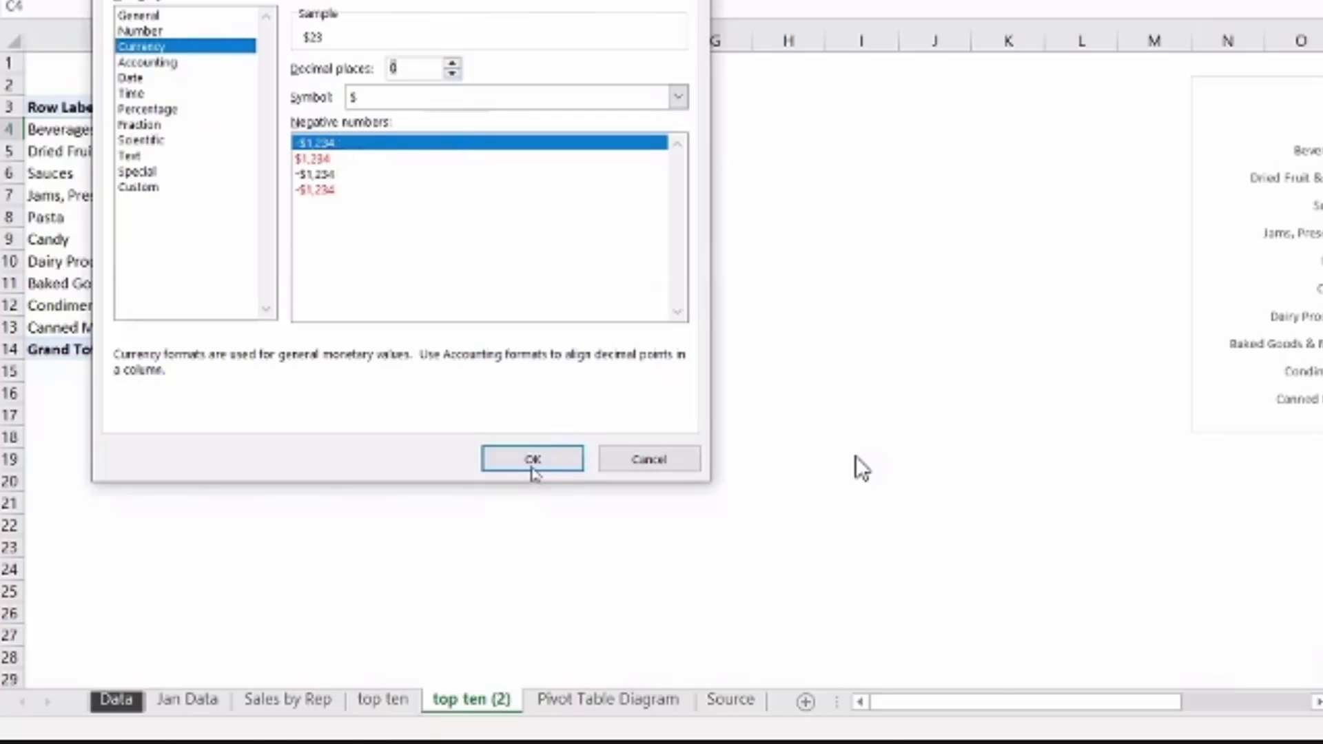
pyautogui.click(532, 461)
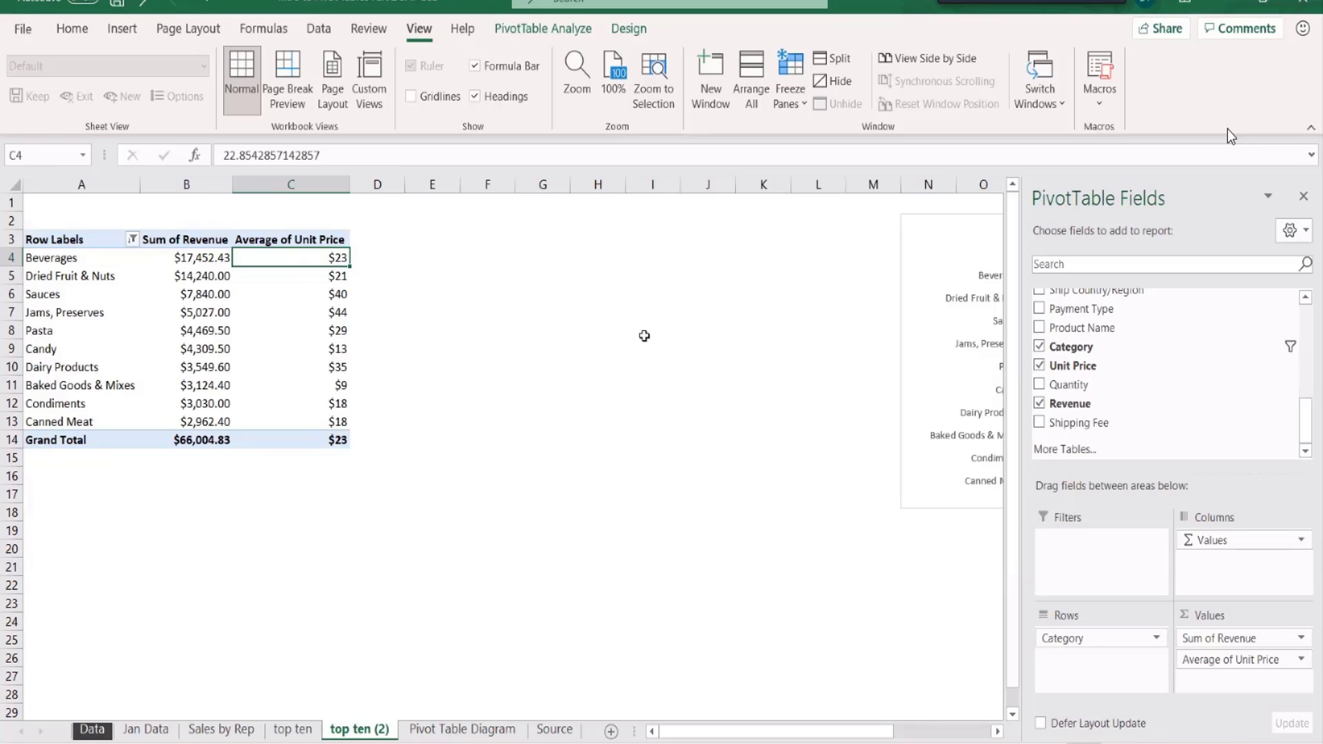
# Bring the chart near the pivot table to examine its revenue and average price bars, and move it back to about column N.
pyautogui.click(832, 347)
pyautogui.moveTo(832, 347); pyautogui.dragTo(814, 309)
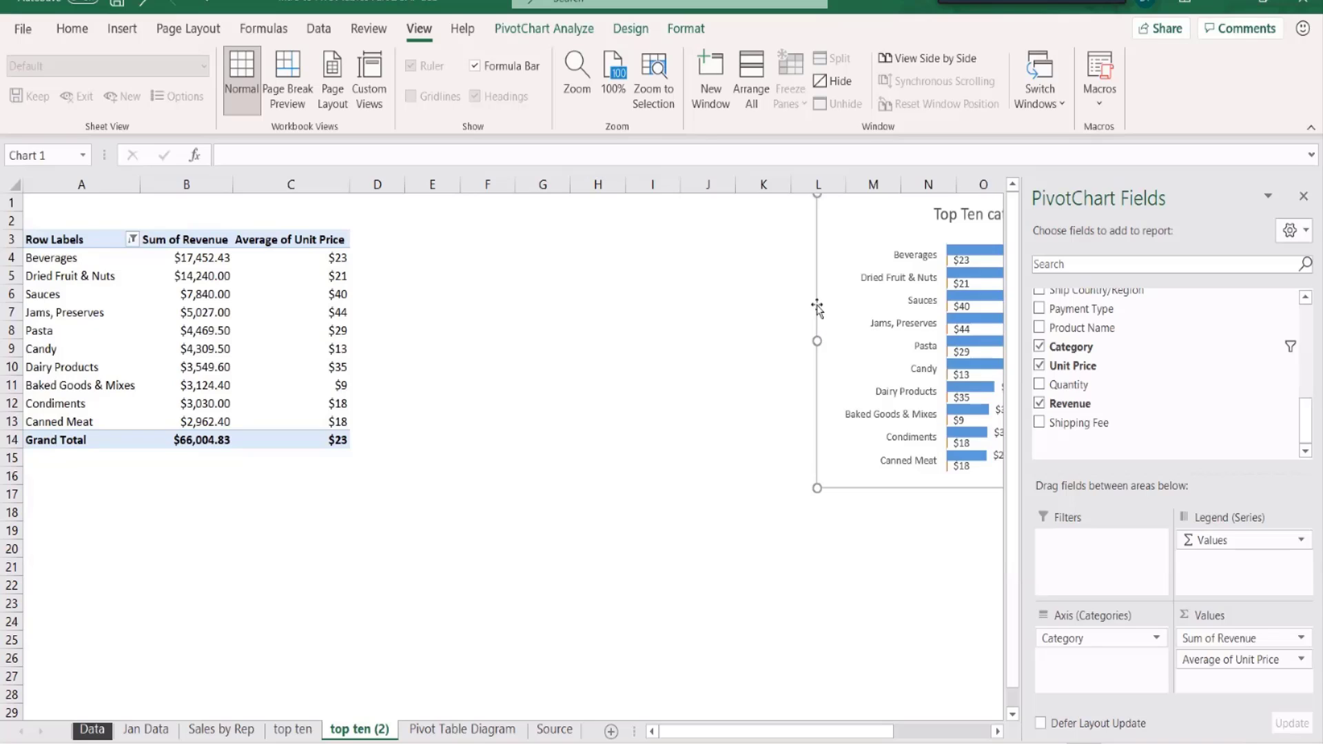
pyautogui.moveTo(817, 305)
pyautogui.mouseDown()
pyautogui.moveTo(922, 332)
pyautogui.moveTo(961, 309)
pyautogui.moveTo(835, 321)
pyautogui.mouseUp()
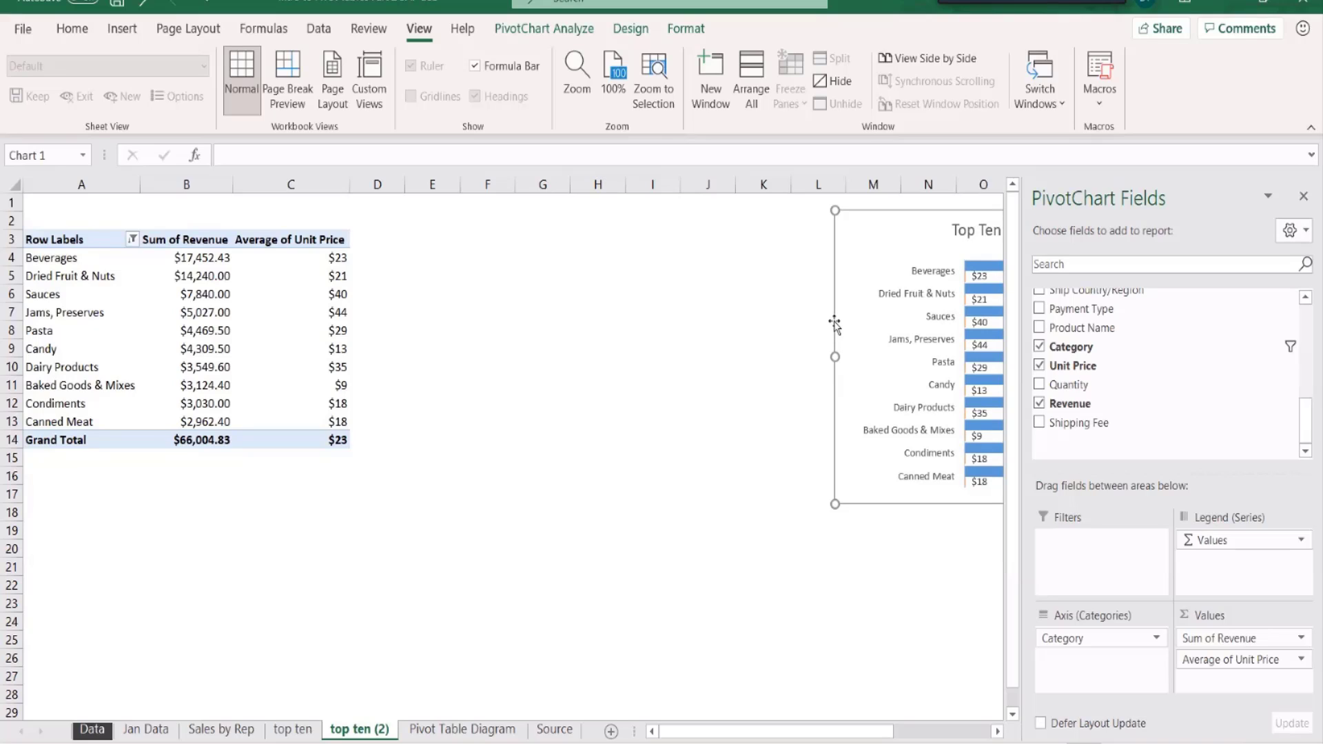
pyautogui.moveTo(834, 323); pyautogui.dragTo(488, 364)
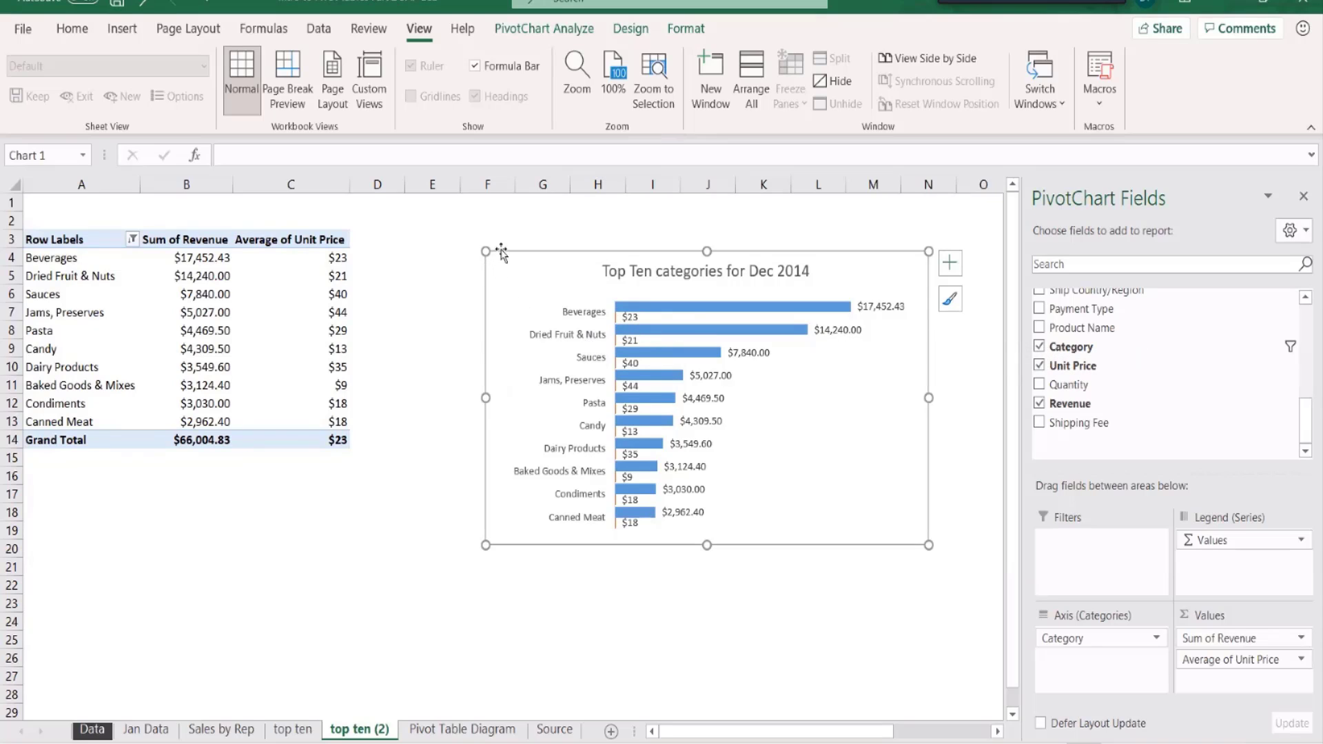
pyautogui.moveTo(502, 253); pyautogui.dragTo(548, 259)
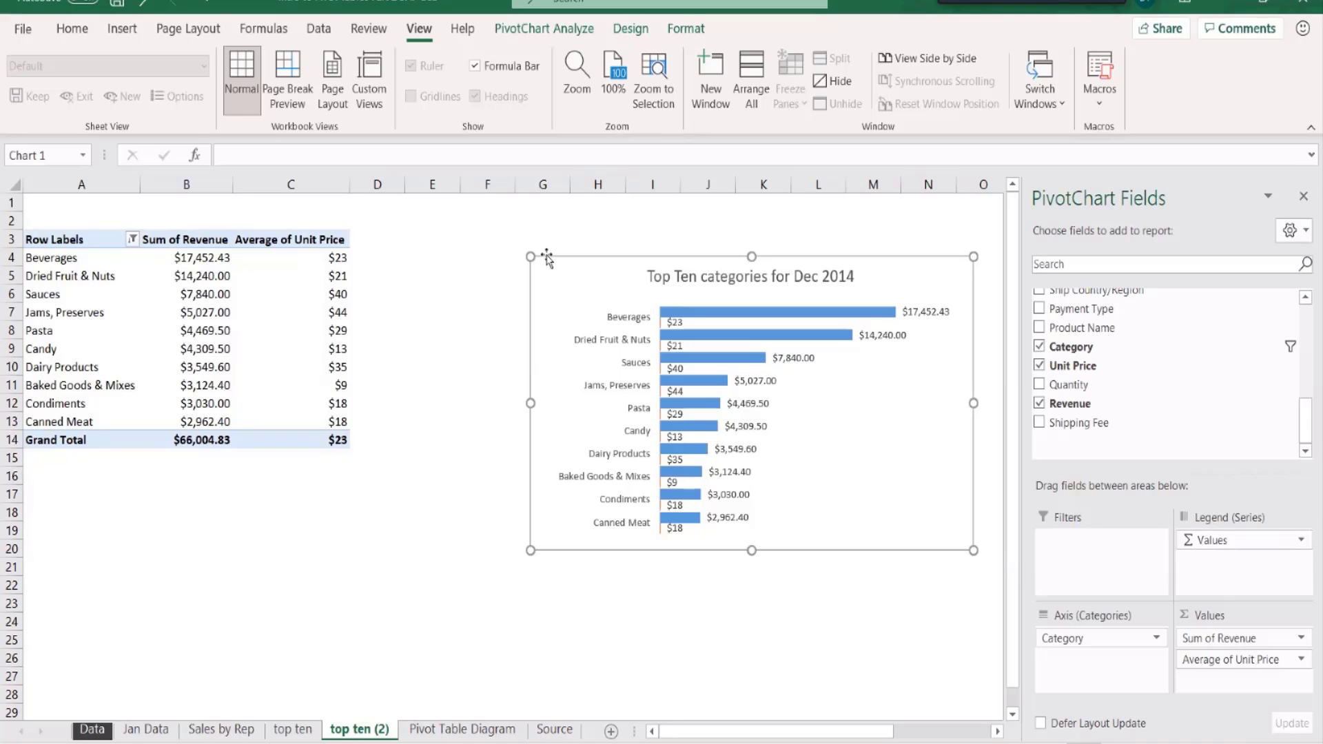
pyautogui.moveTo(547, 258); pyautogui.dragTo(901, 211)
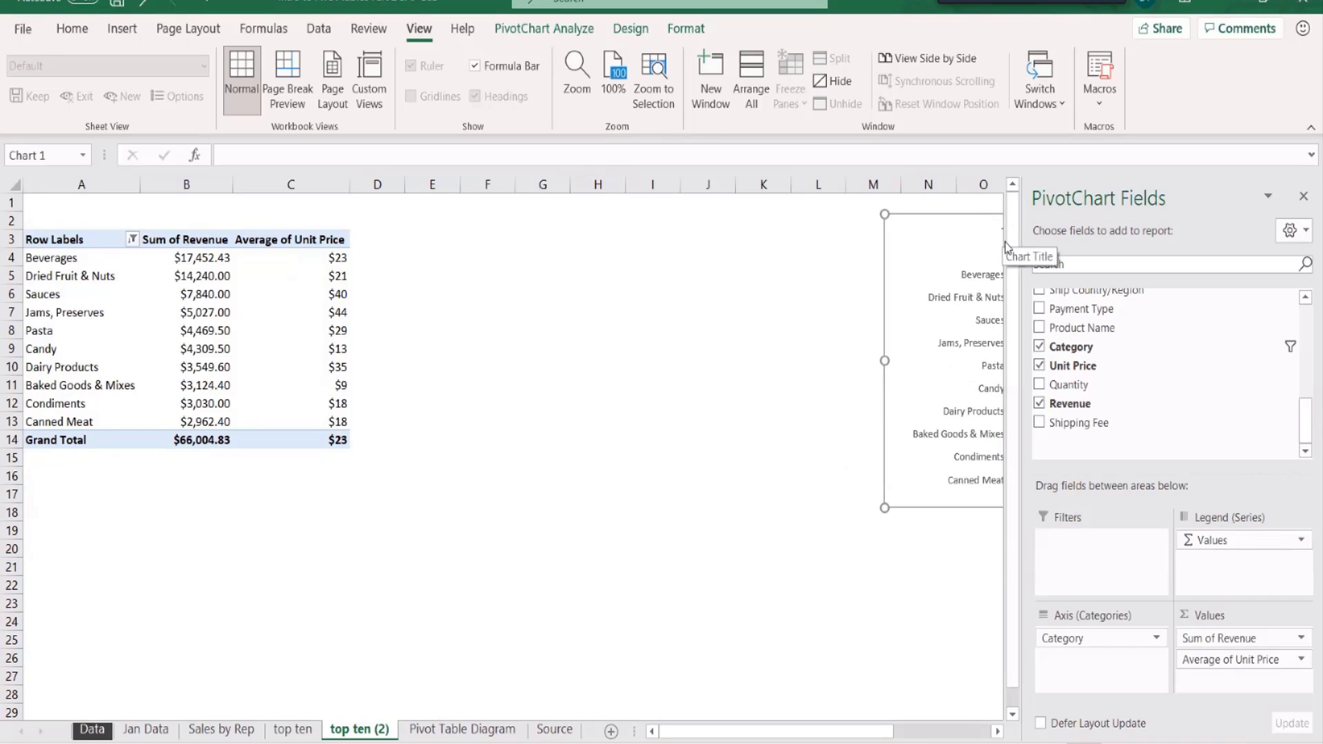
# Add the Quantity field to the pivot table's values and summarize it by Count.
pyautogui.click(1040, 385)
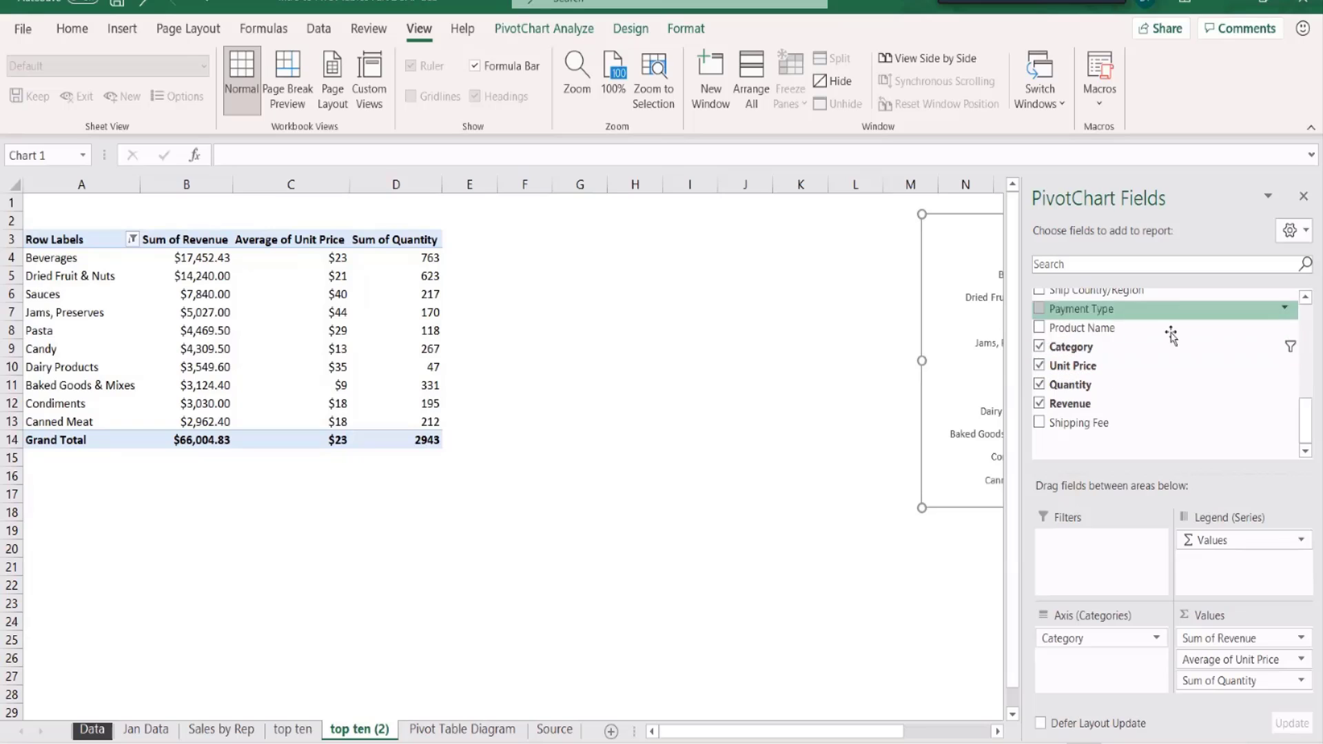
pyautogui.click(1302, 683)
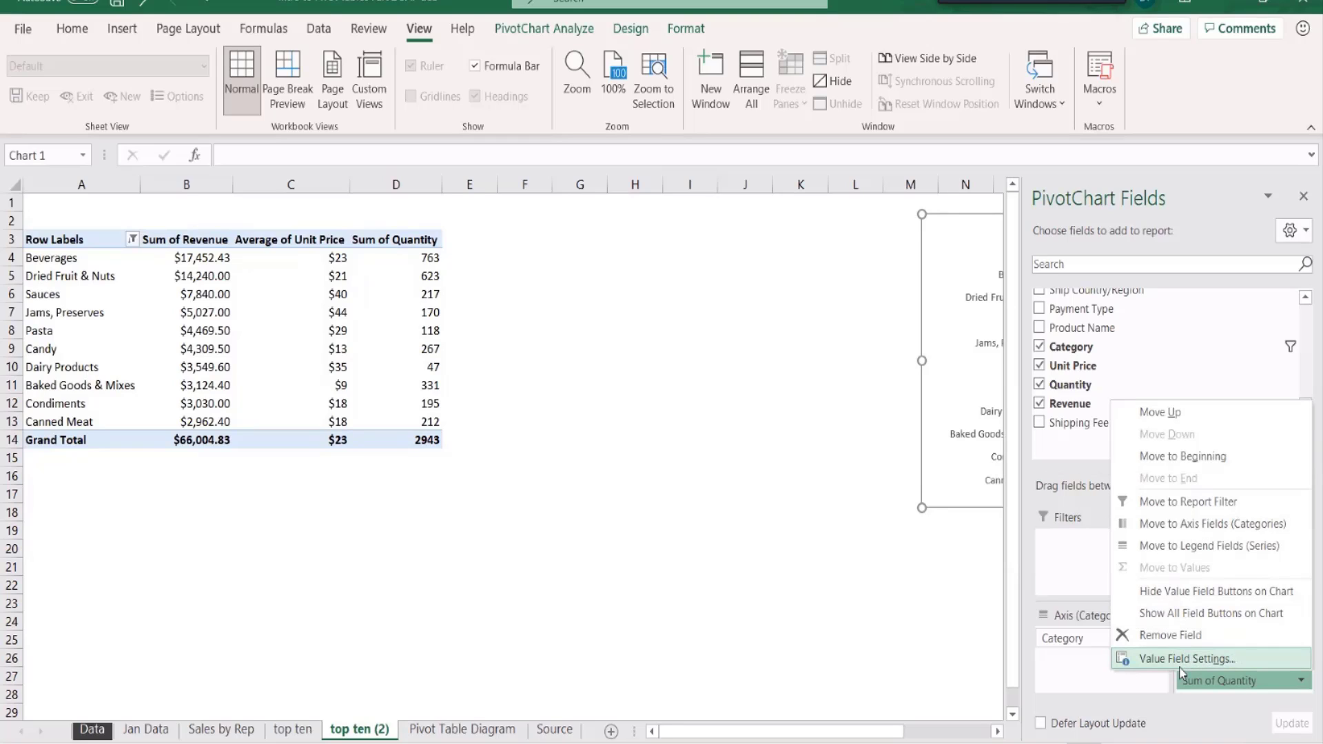
pyautogui.click(401, 260)
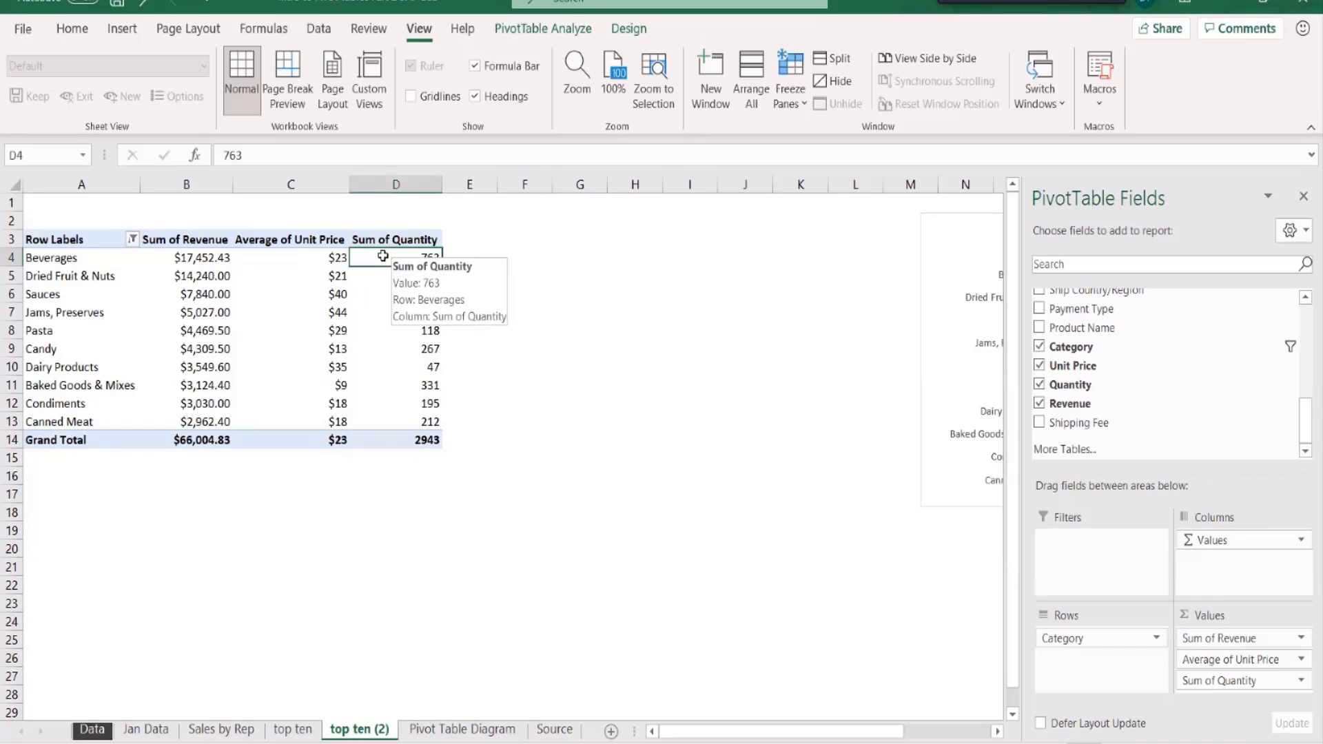
pyautogui.rightClick(383, 257)
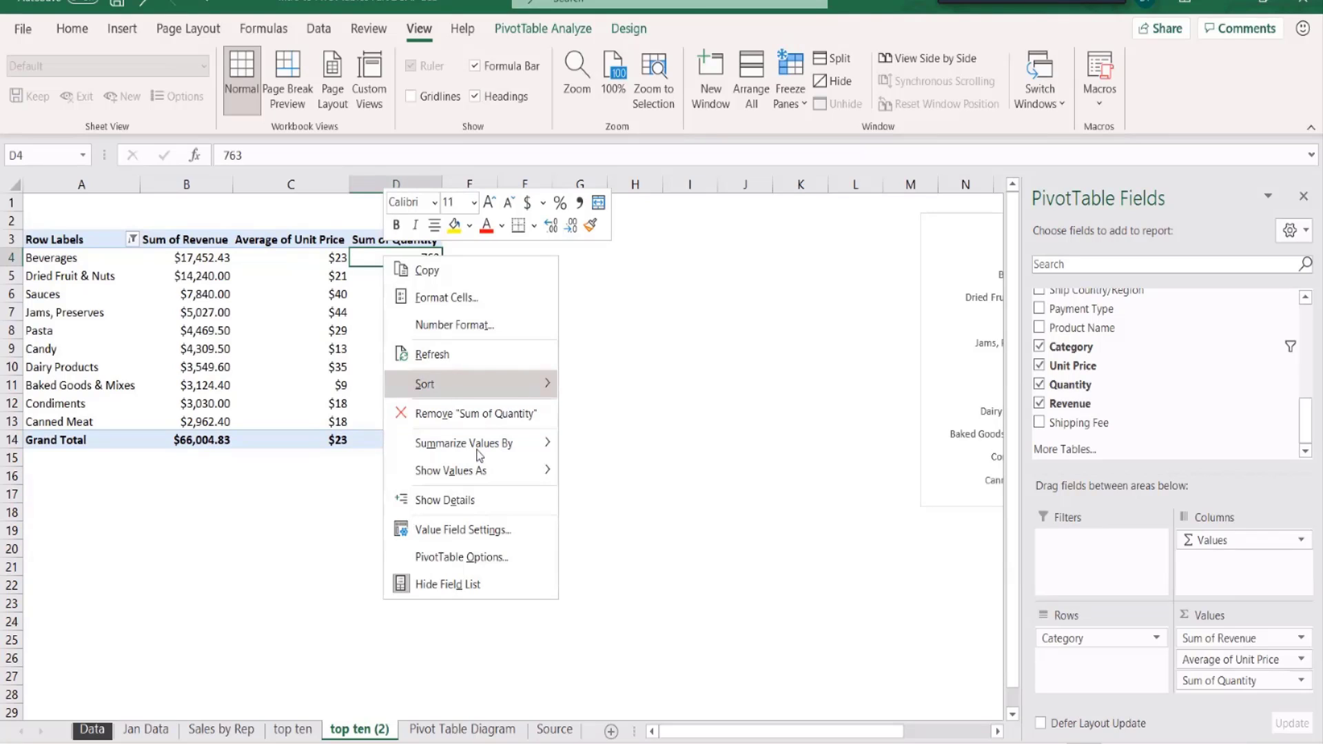
pyautogui.moveTo(477, 450)
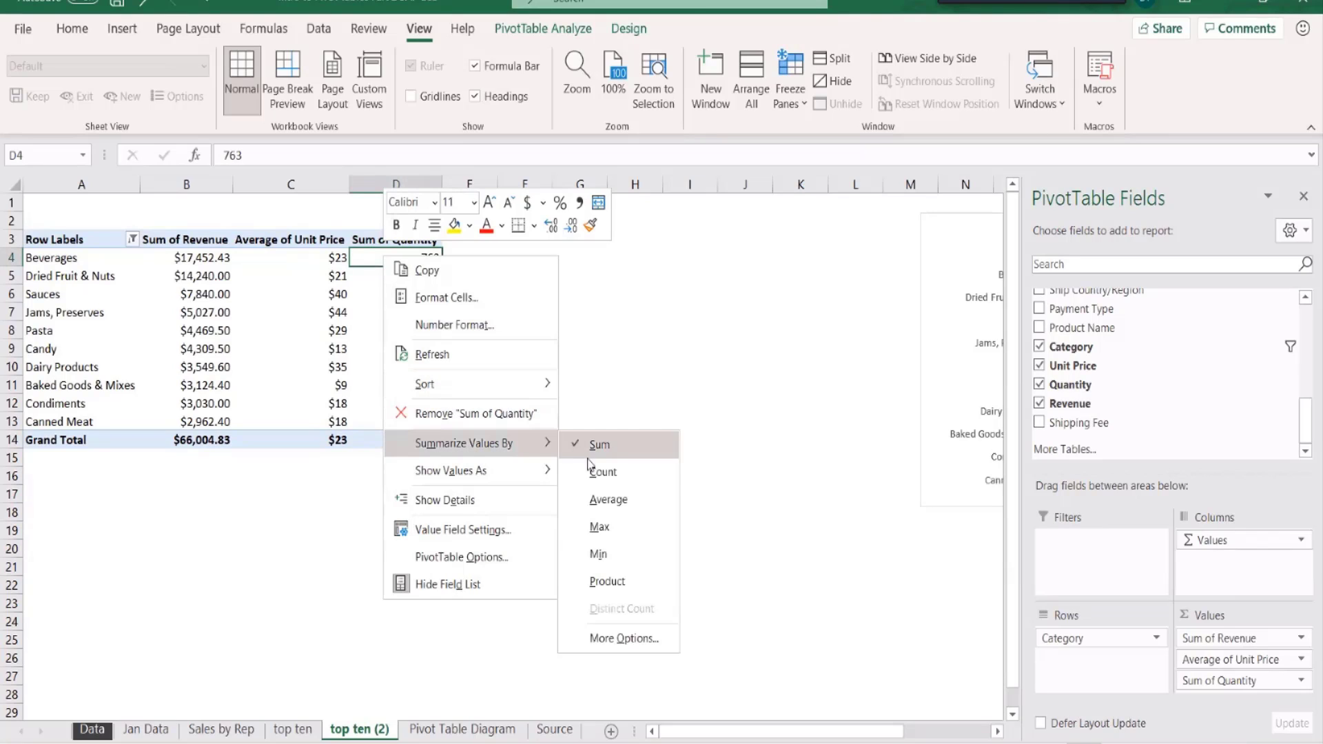
pyautogui.click(619, 478)
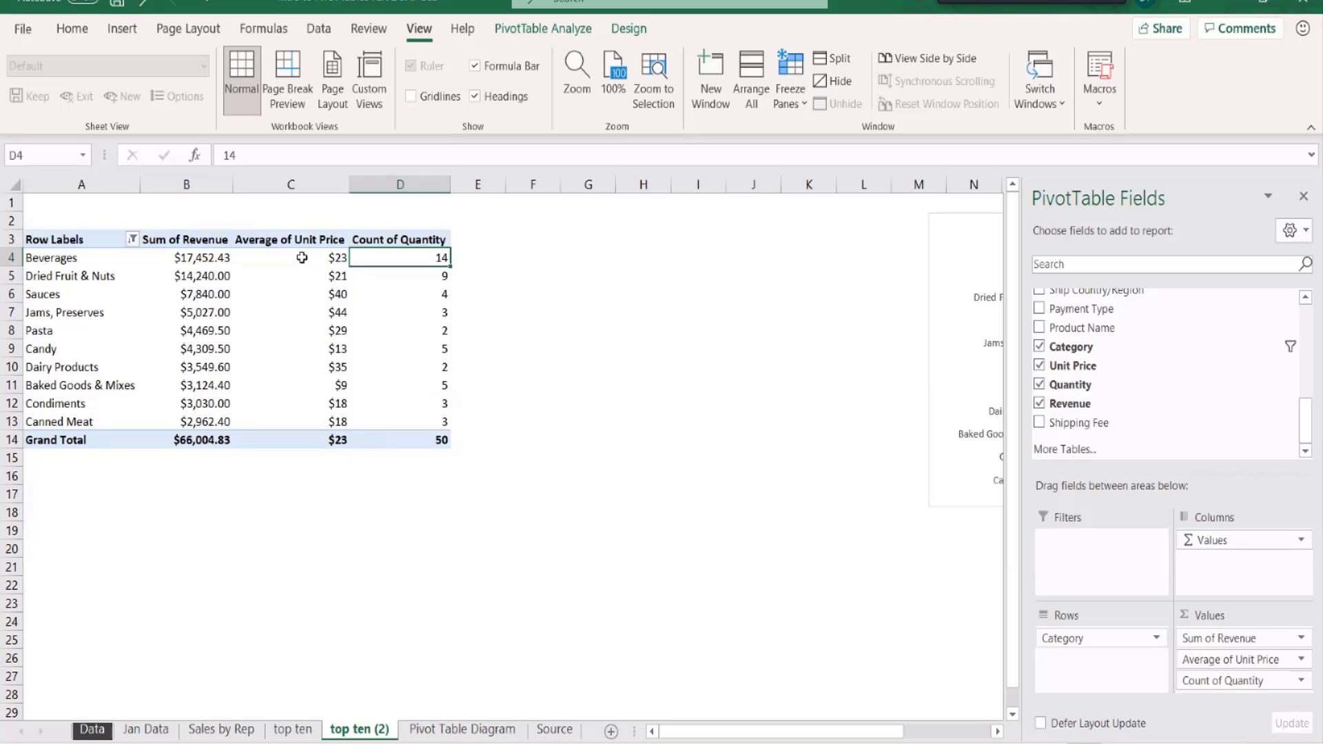
# Filter the Data sheet's Category column to Beverages only and compare the filtered rows with the Beverages count in the top ten (2) pivot table.
pyautogui.click(103, 732)
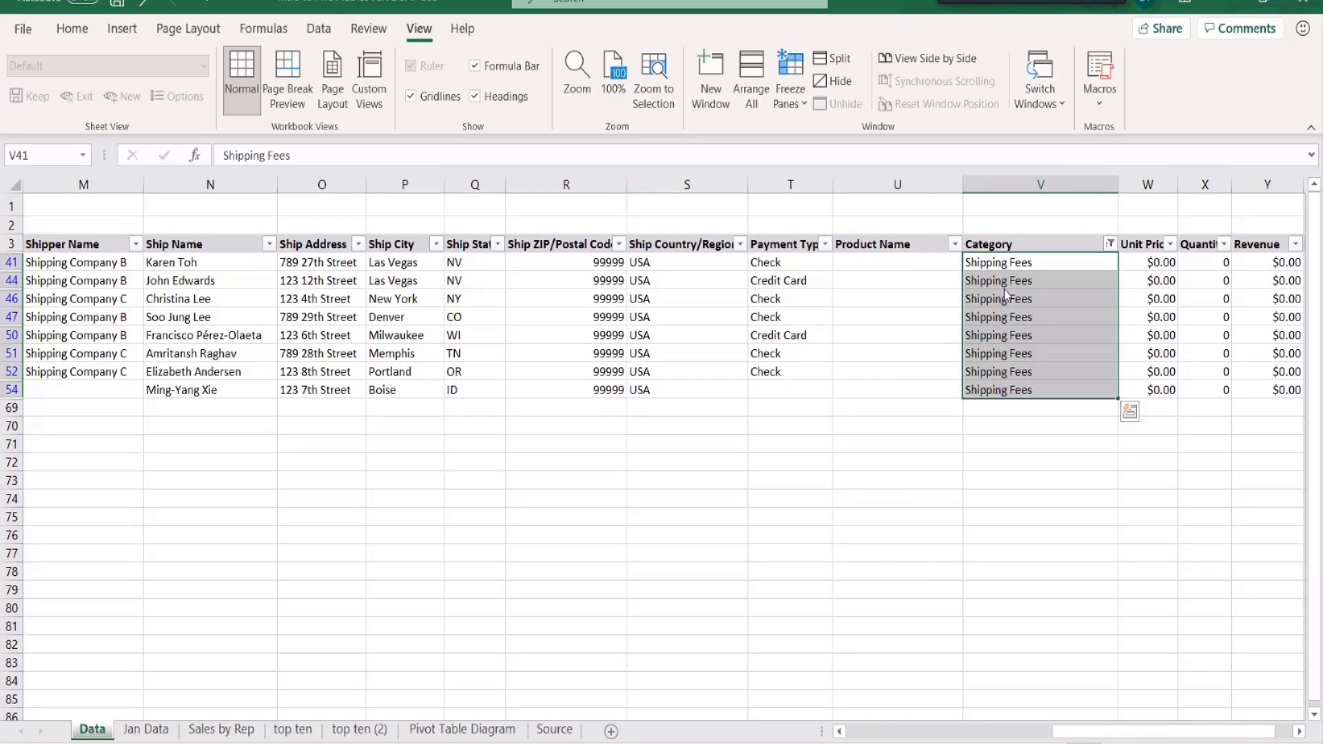
pyautogui.click(1112, 242)
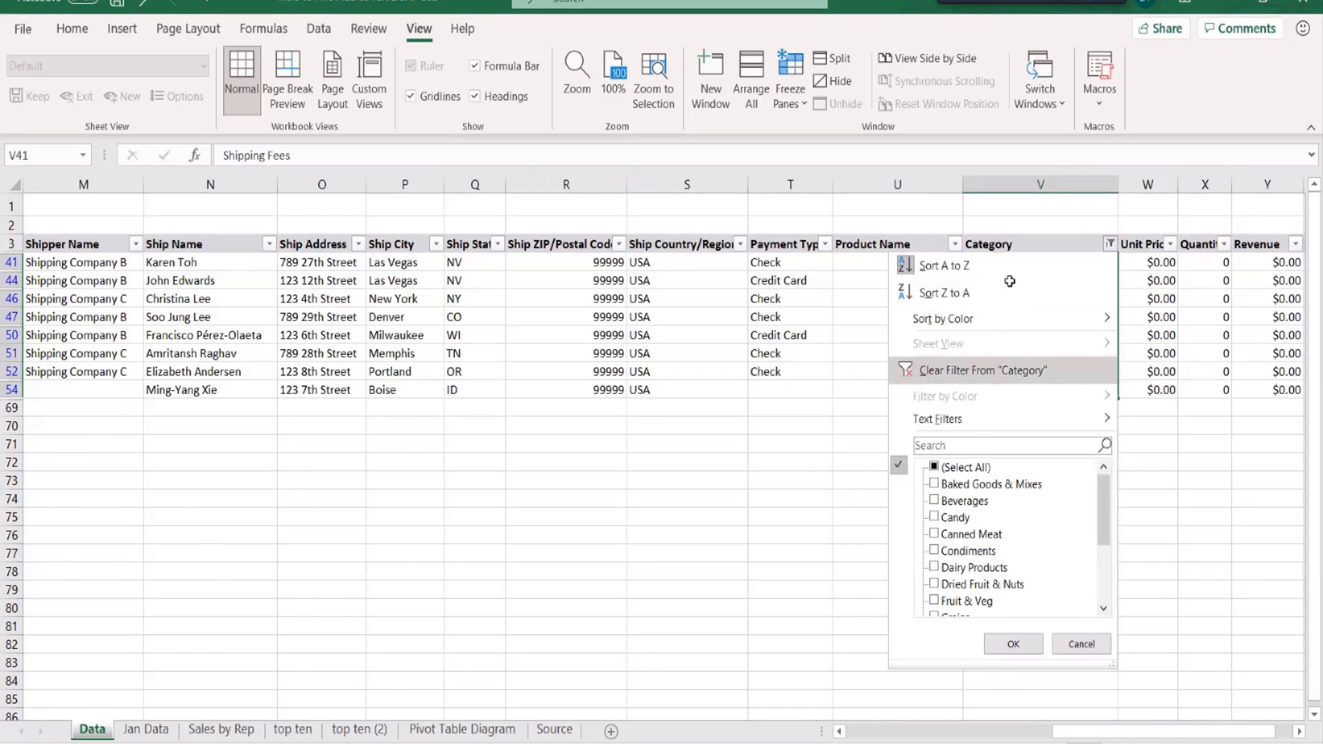
pyautogui.click(950, 371)
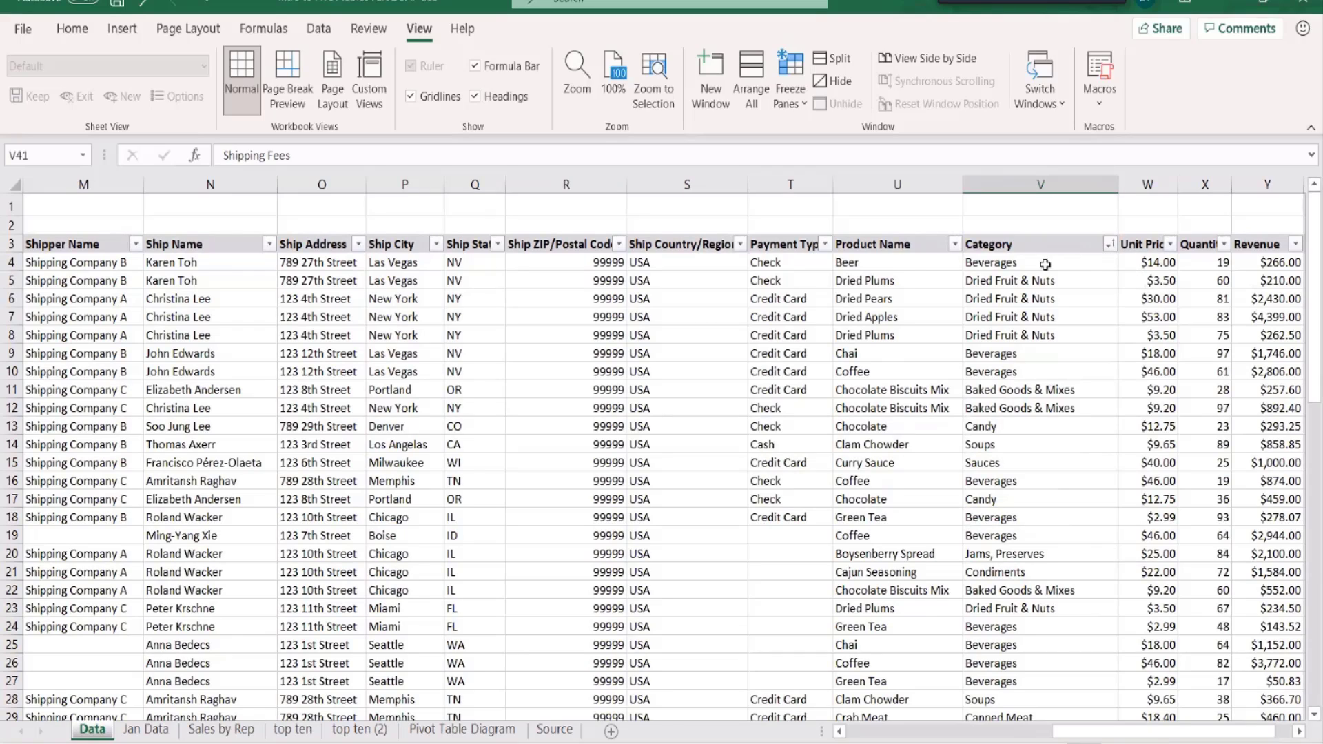
pyautogui.click(1110, 245)
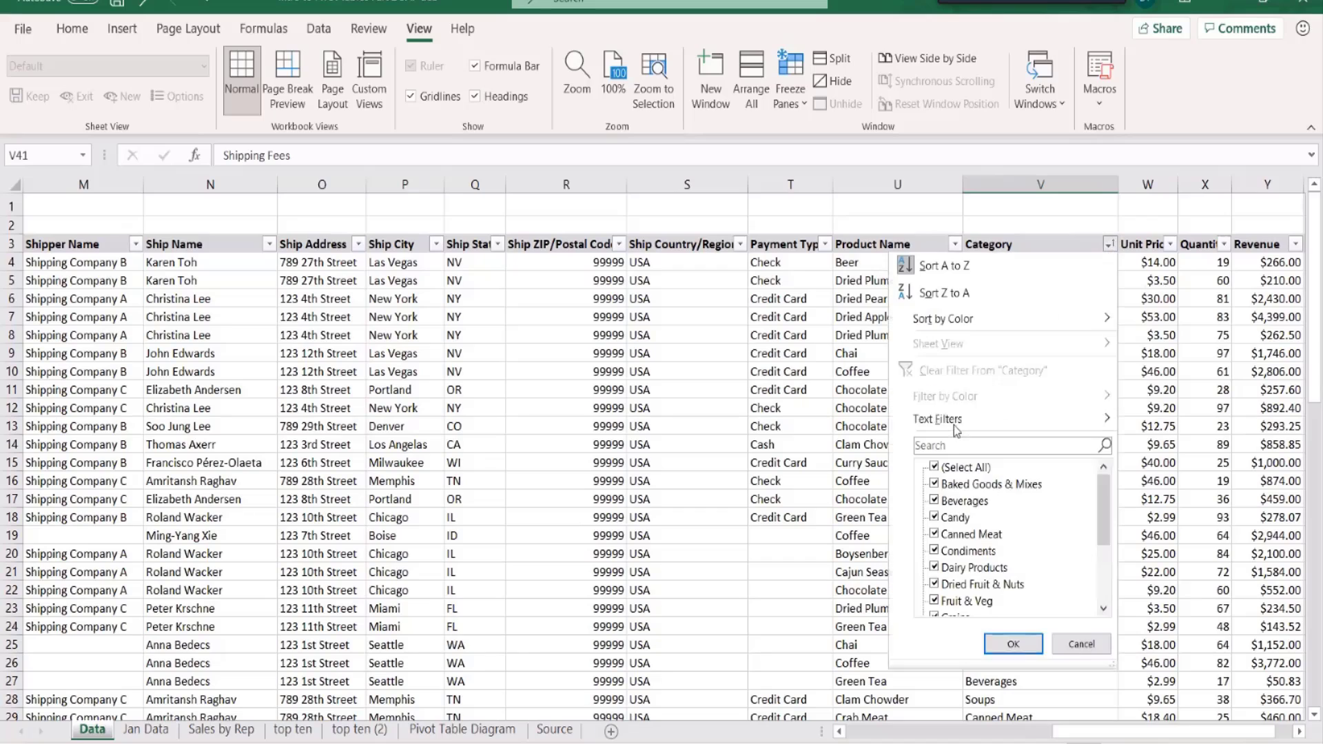
pyautogui.click(937, 468)
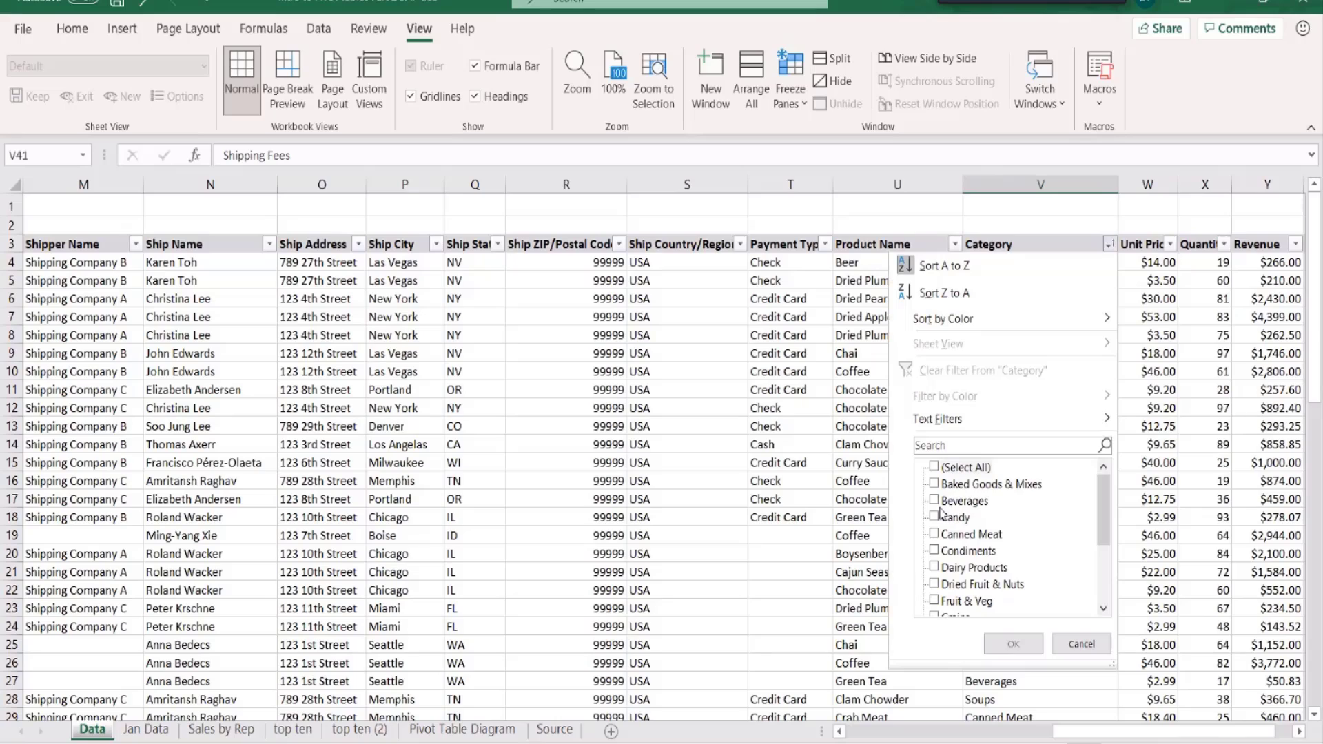
pyautogui.click(938, 501)
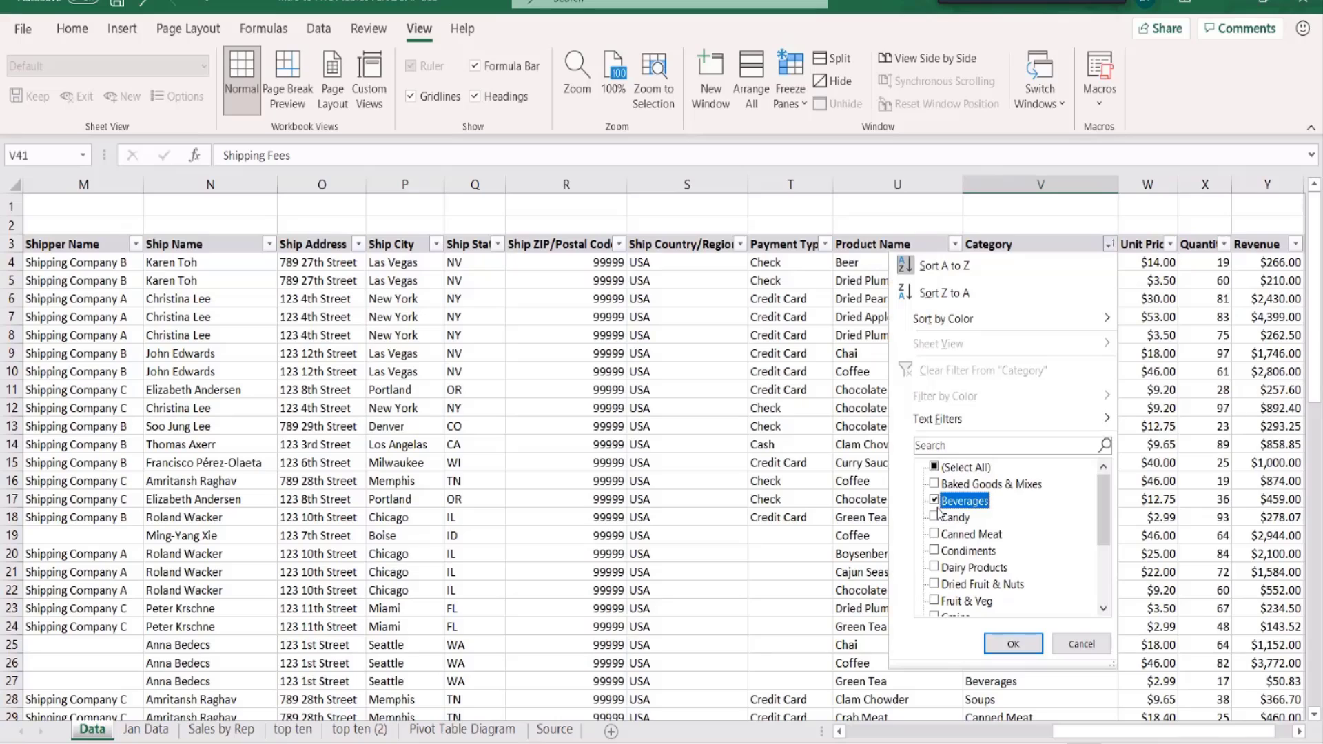
pyautogui.click(991, 646)
pyautogui.click(1008, 498)
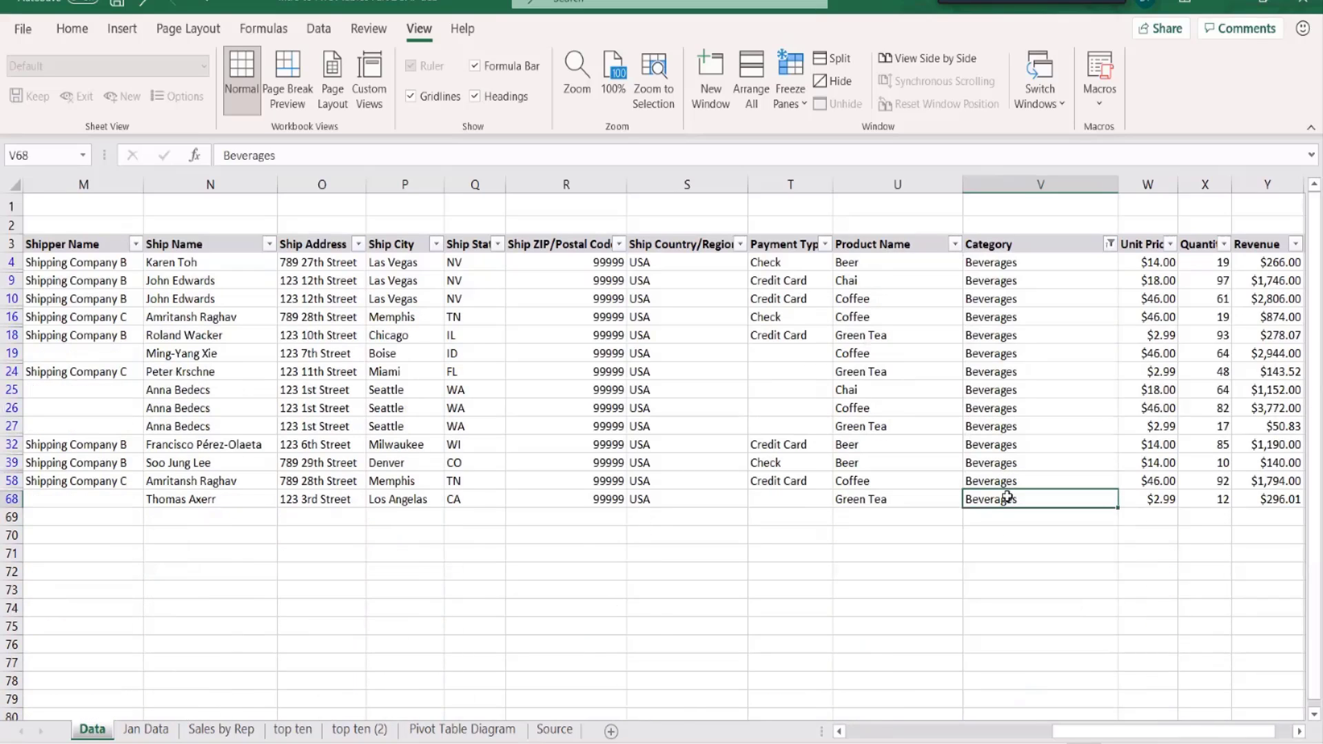
pyautogui.moveTo(1007, 498); pyautogui.dragTo(1009, 264)
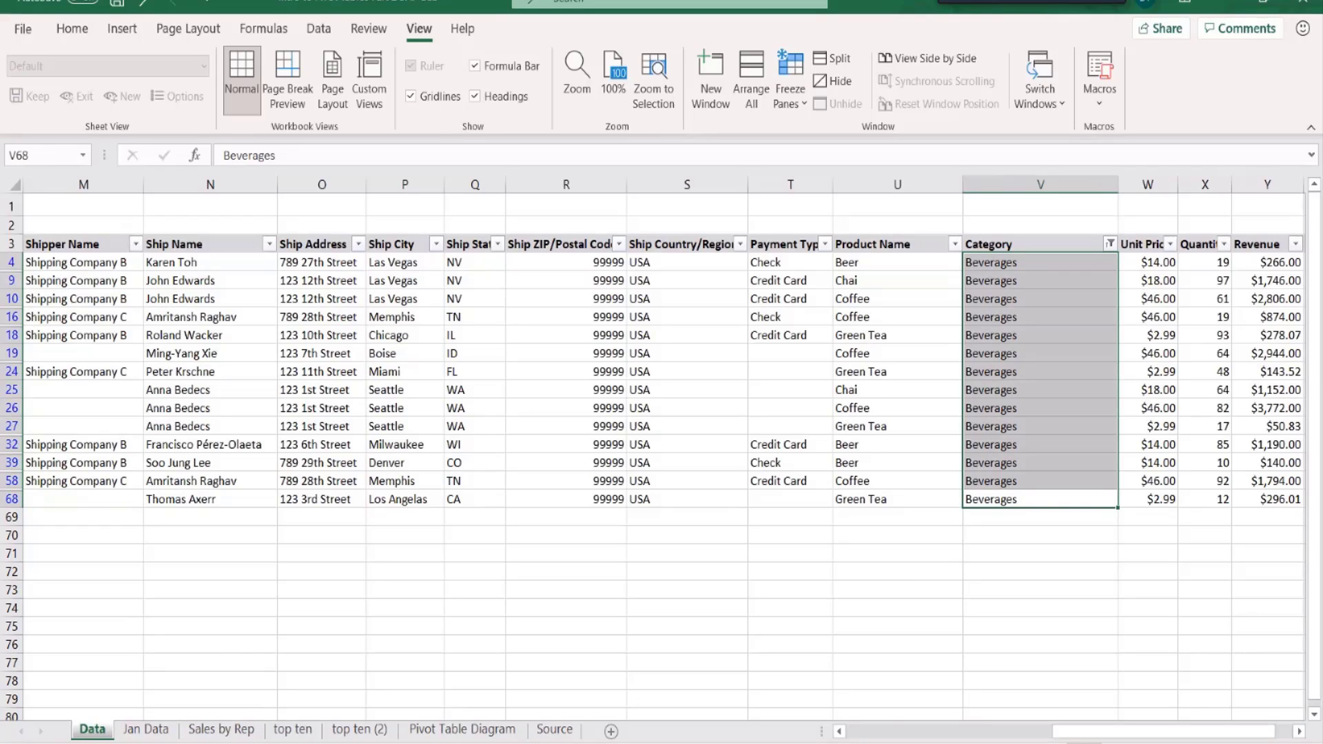
pyautogui.click(354, 737)
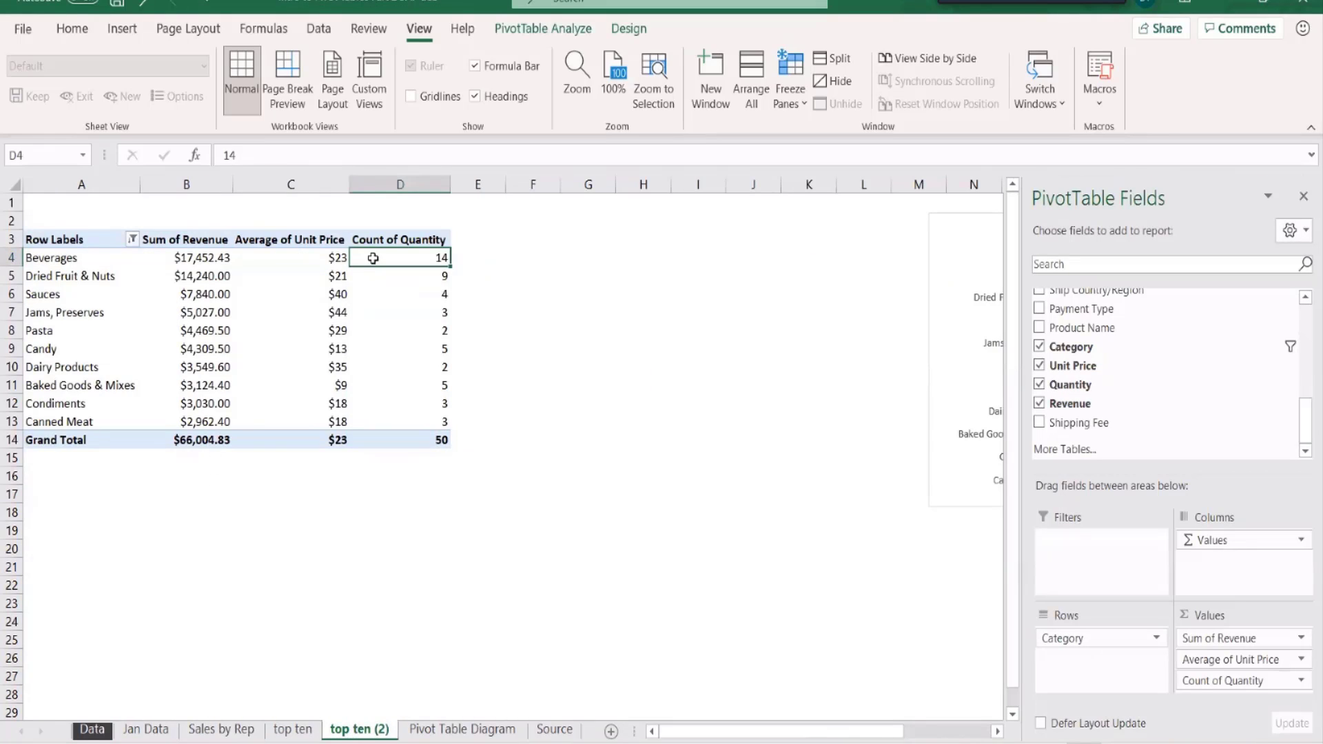
pyautogui.moveTo(372, 258)
# Clear the Category filter on the Data sheet and return to the top ten sheet by way of Sales by Rep.
pyautogui.click(93, 731)
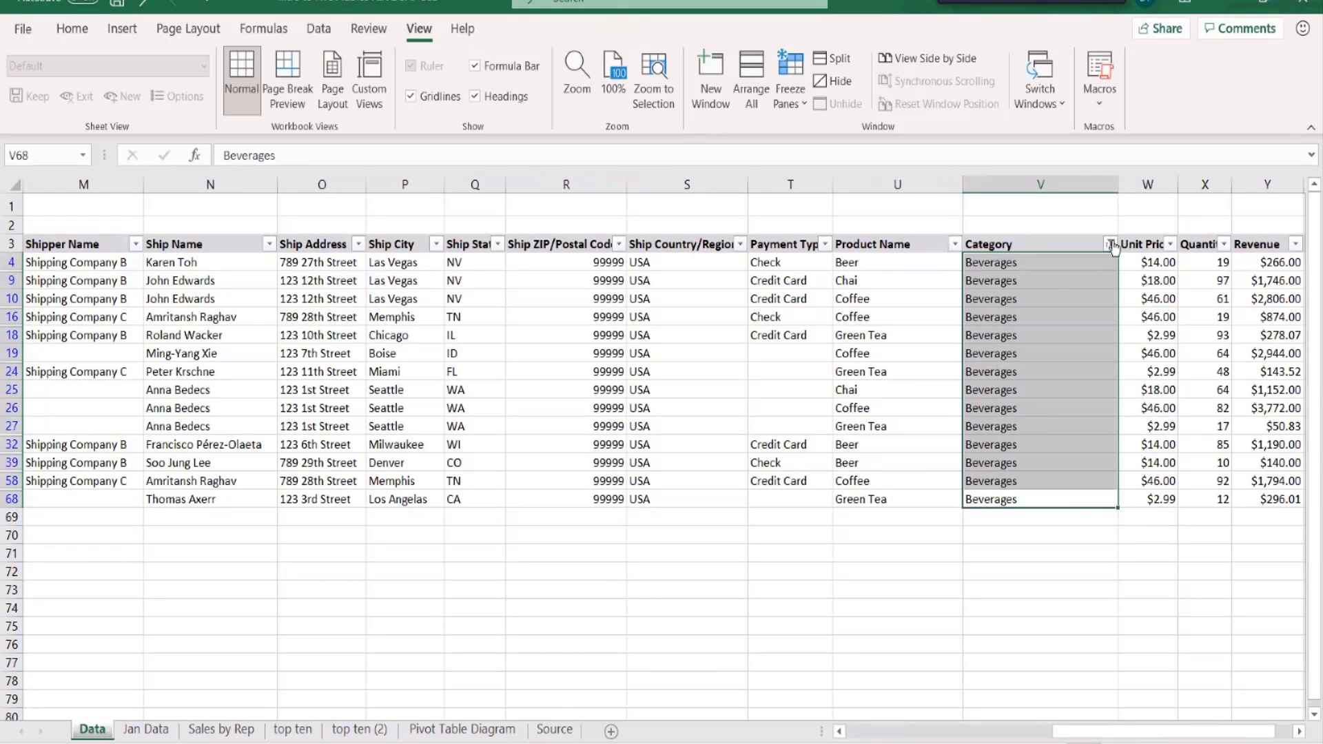
pyautogui.hotkey('alt', 'Down')
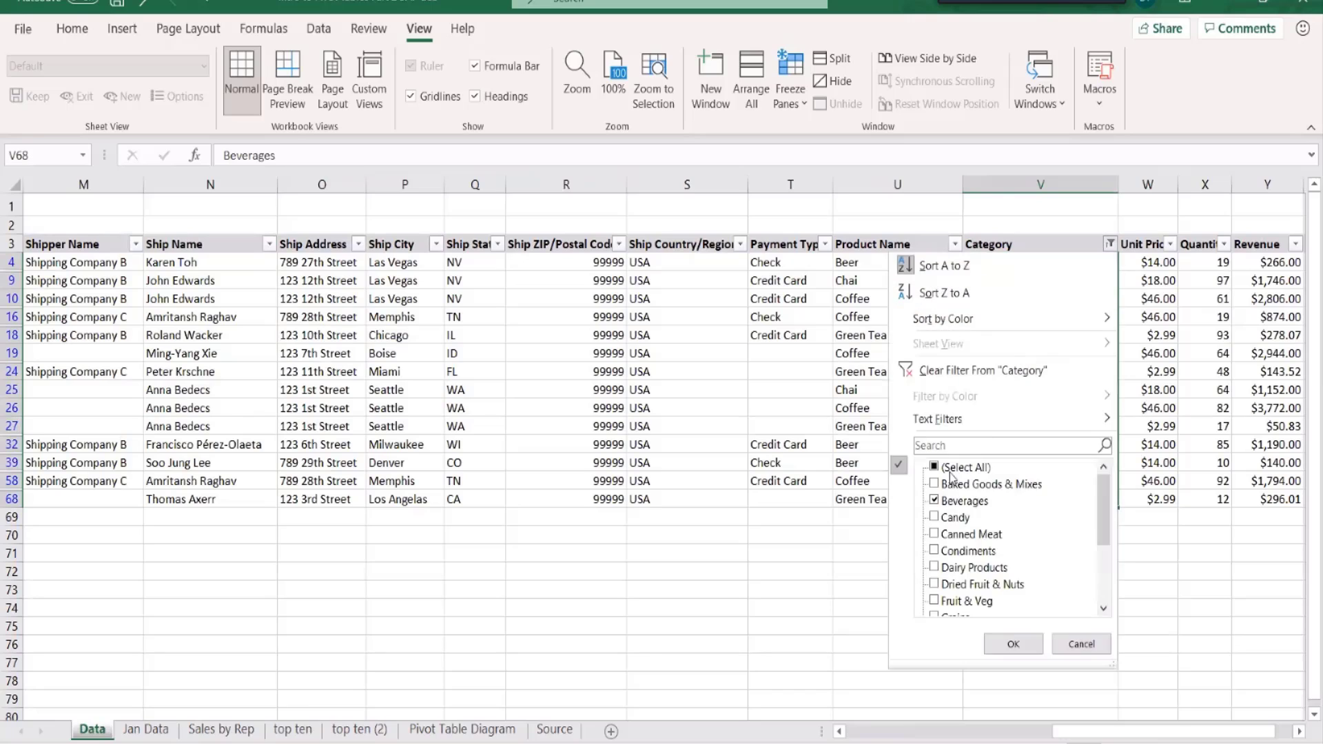
pyautogui.click(927, 371)
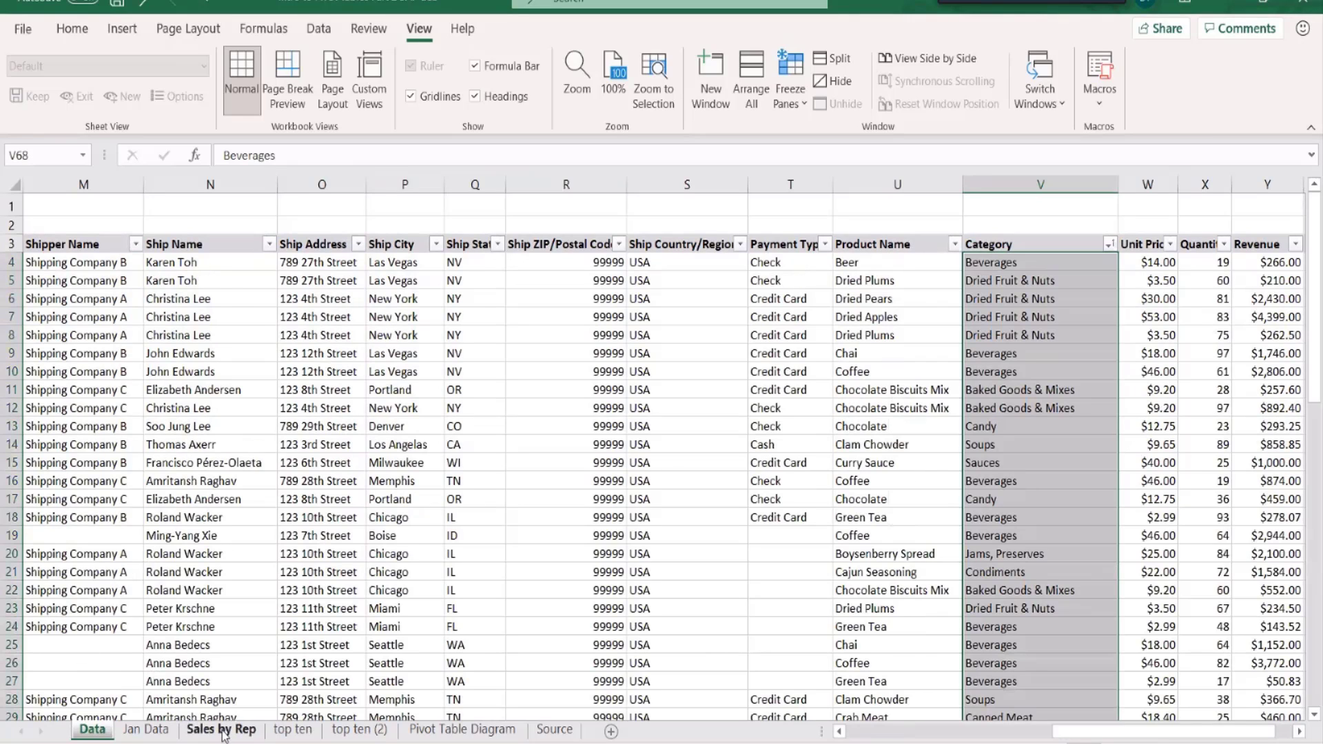
pyautogui.click(224, 732)
pyautogui.click(282, 732)
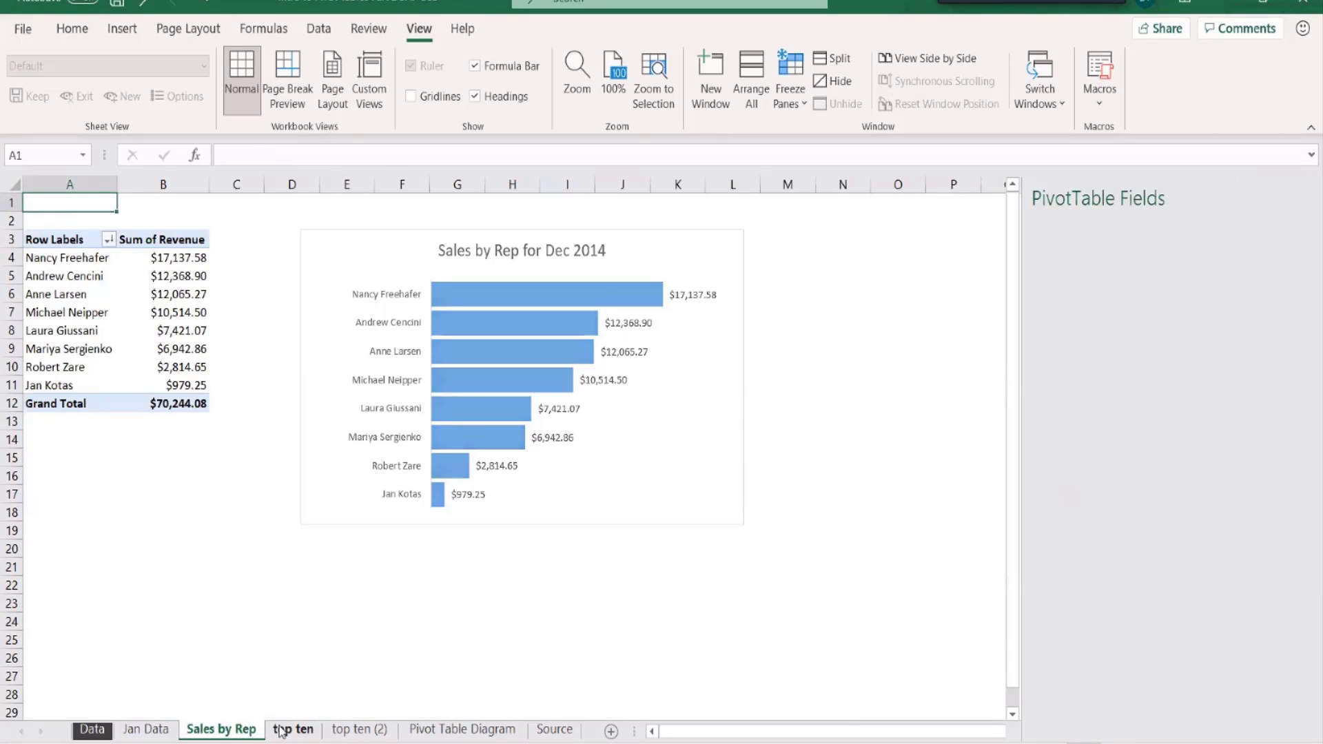
# Rename the top ten (2) sheet as "Pct. of Total".
pyautogui.click(350, 733)
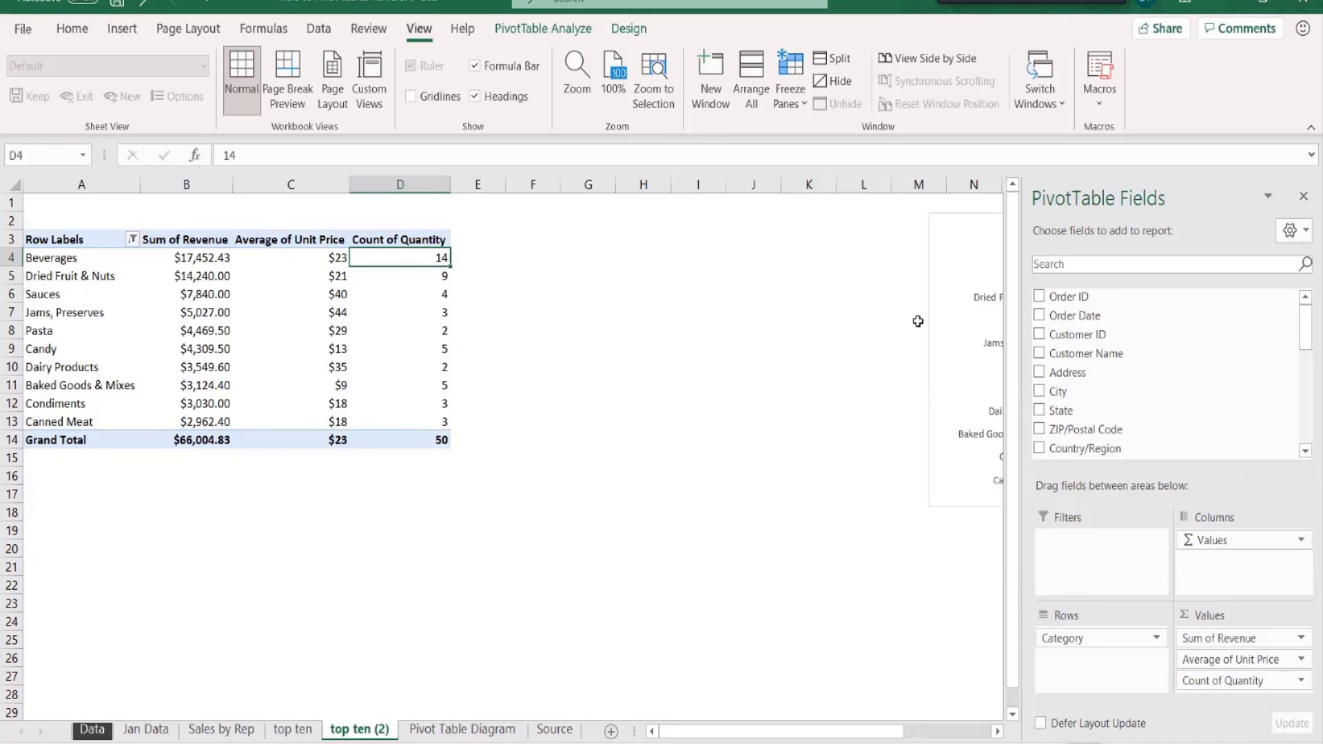
pyautogui.doubleClick(359, 731)
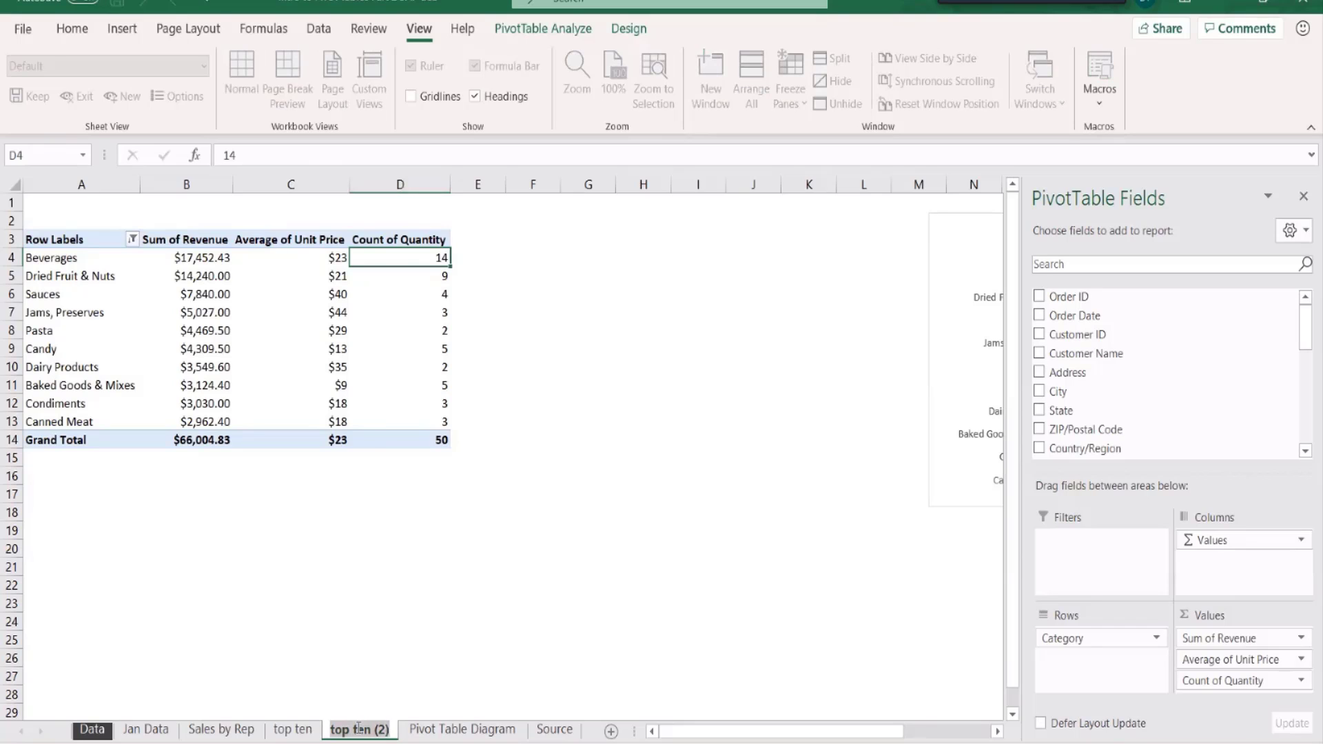
pyautogui.write('Pct')
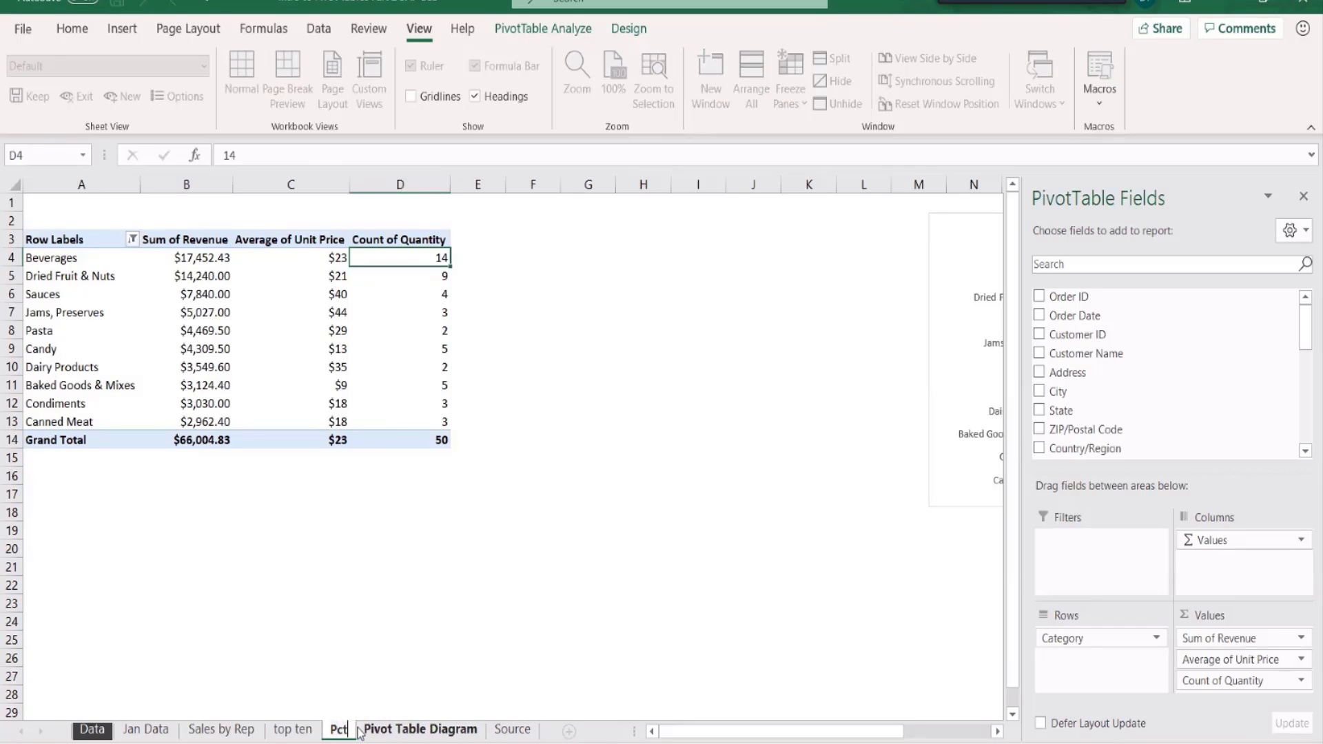
pyautogui.write('.')
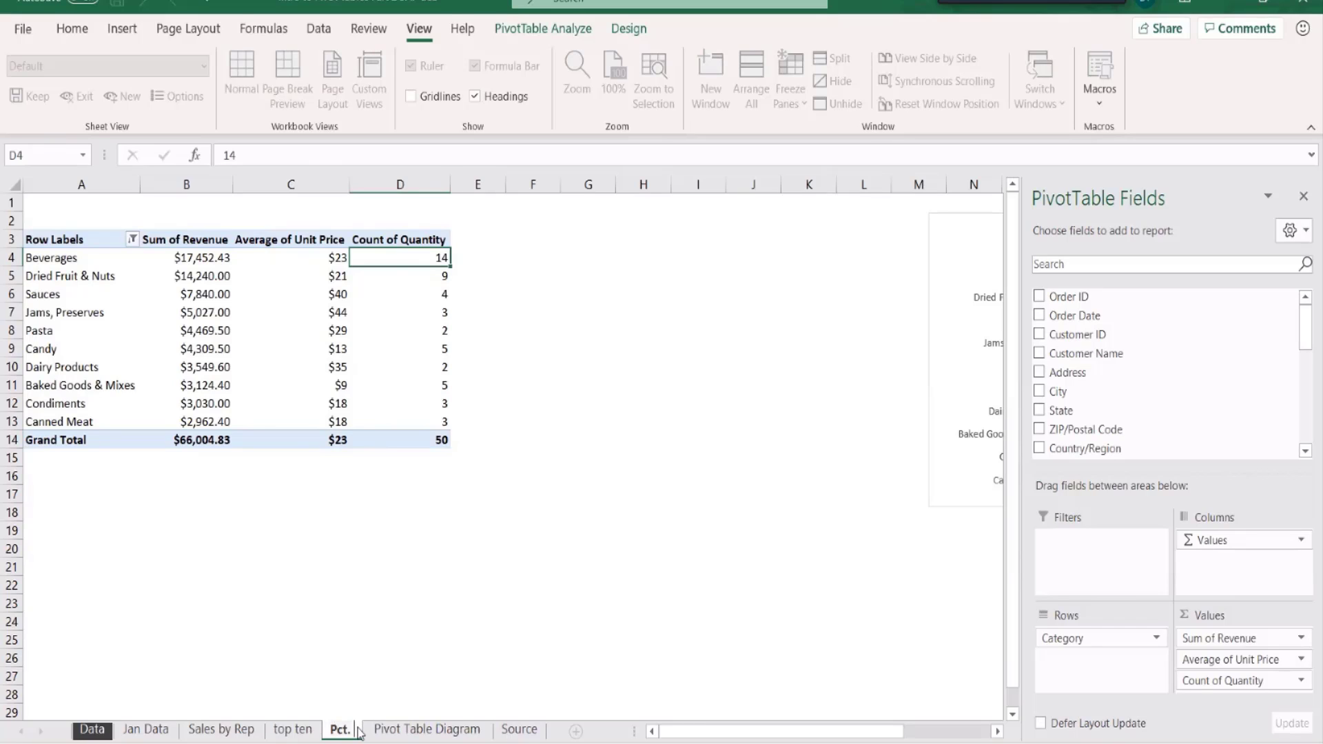
pyautogui.write(' of')
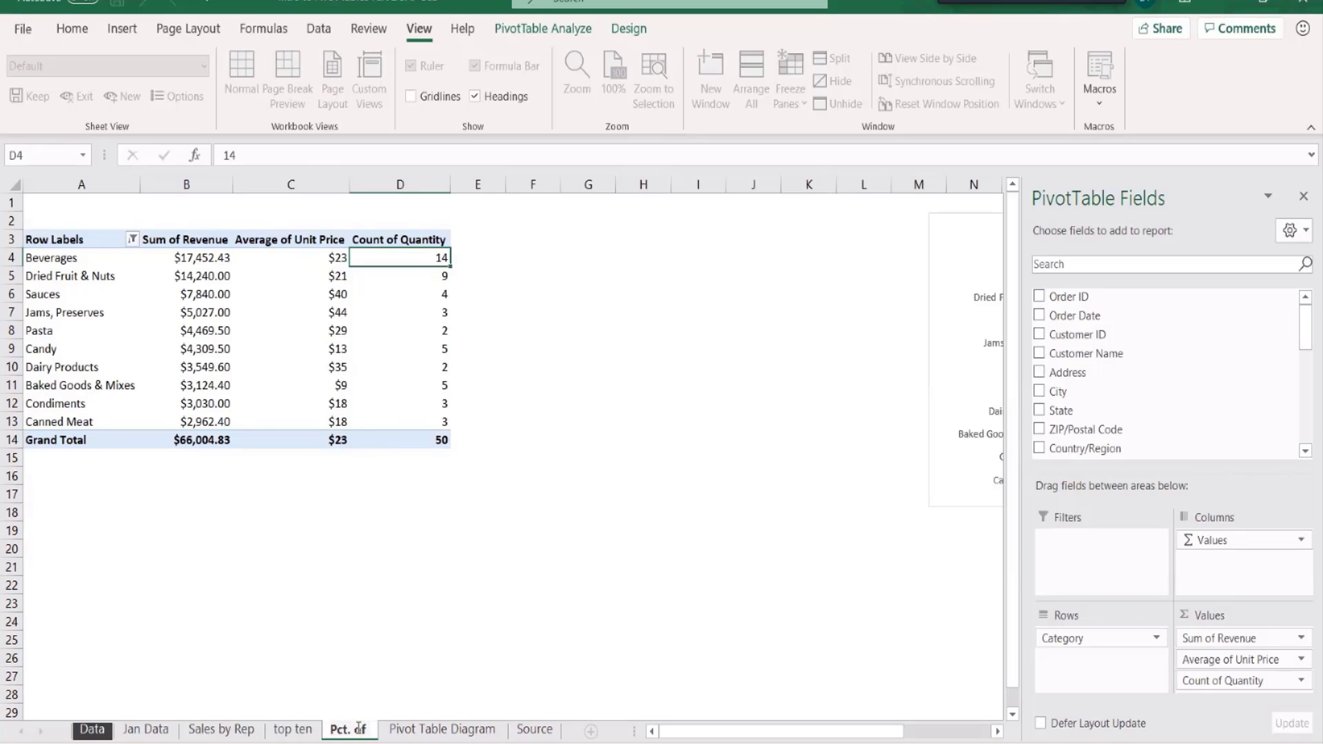
pyautogui.write(' Total')
pyautogui.press('Return')
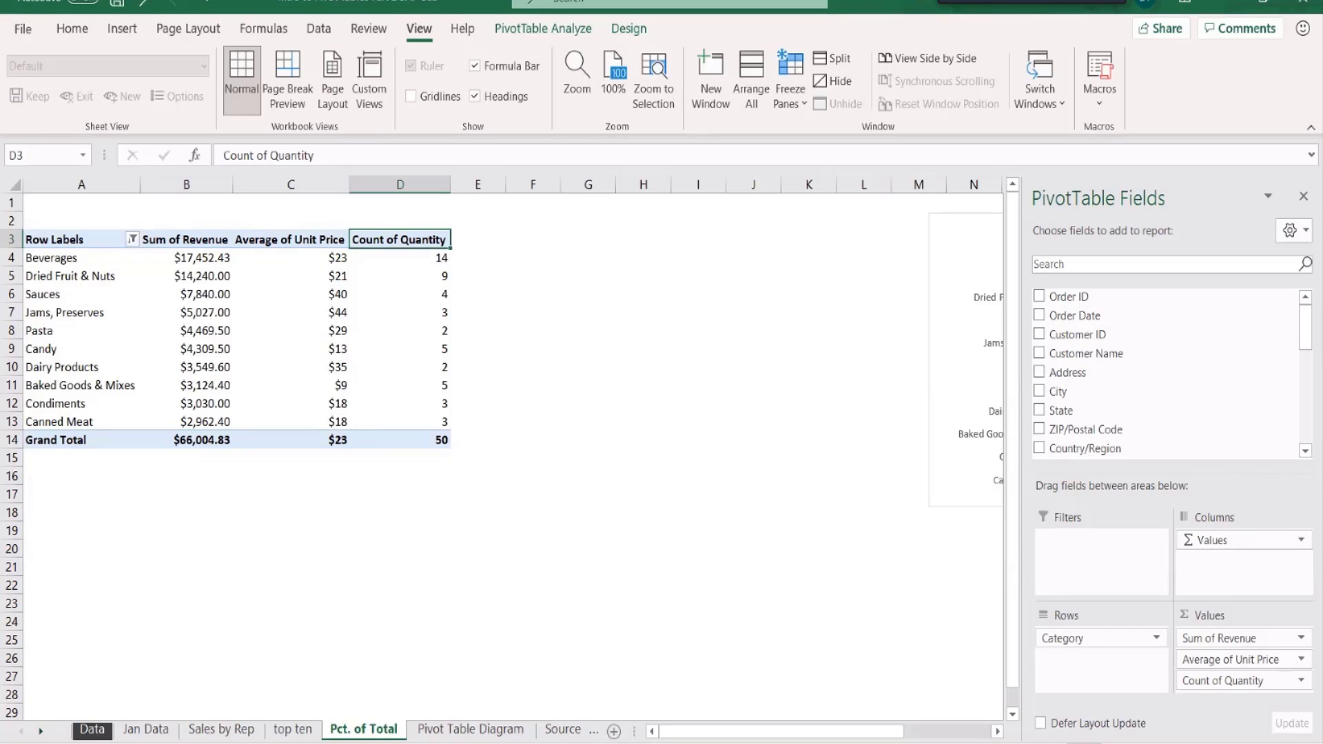
# Add the Quantity field to the Pct. of Total pivot table's values a second time, summarized by Sum.
pyautogui.click(852, 181)
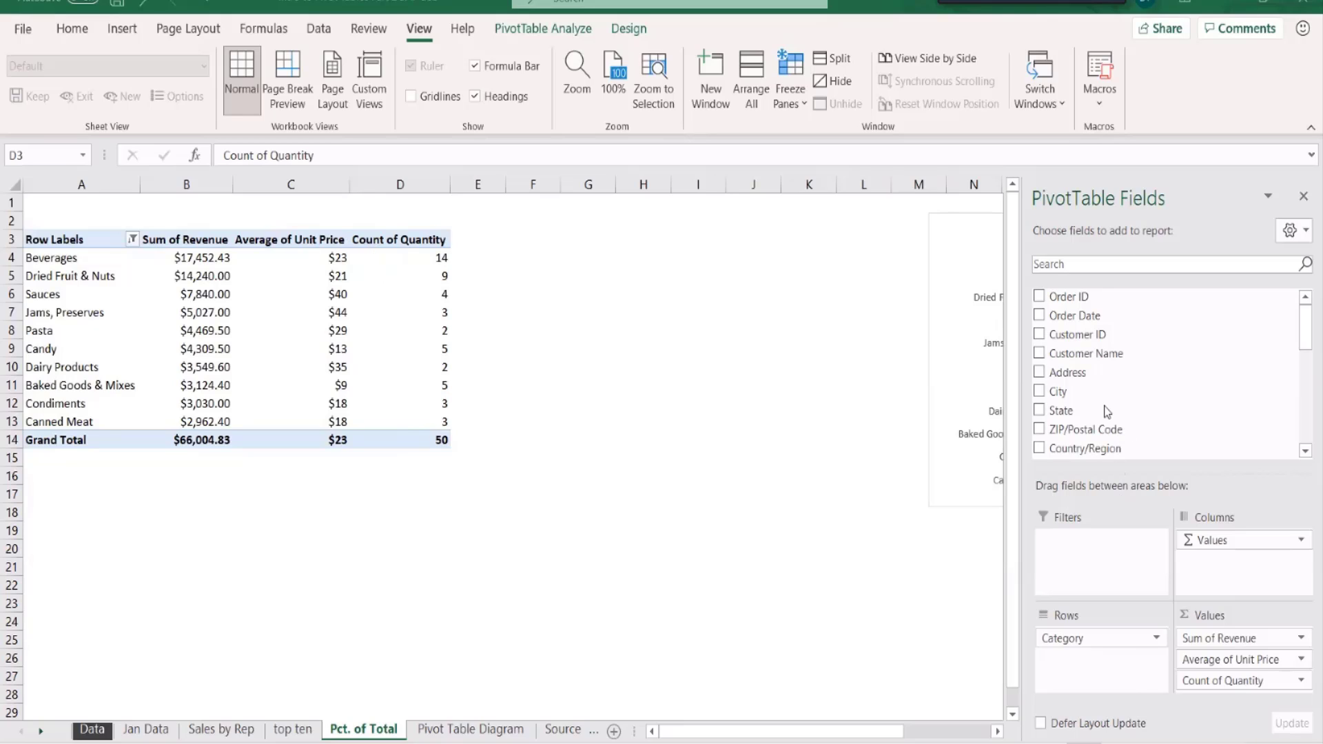
pyautogui.scroll(-6, 1106, 411)
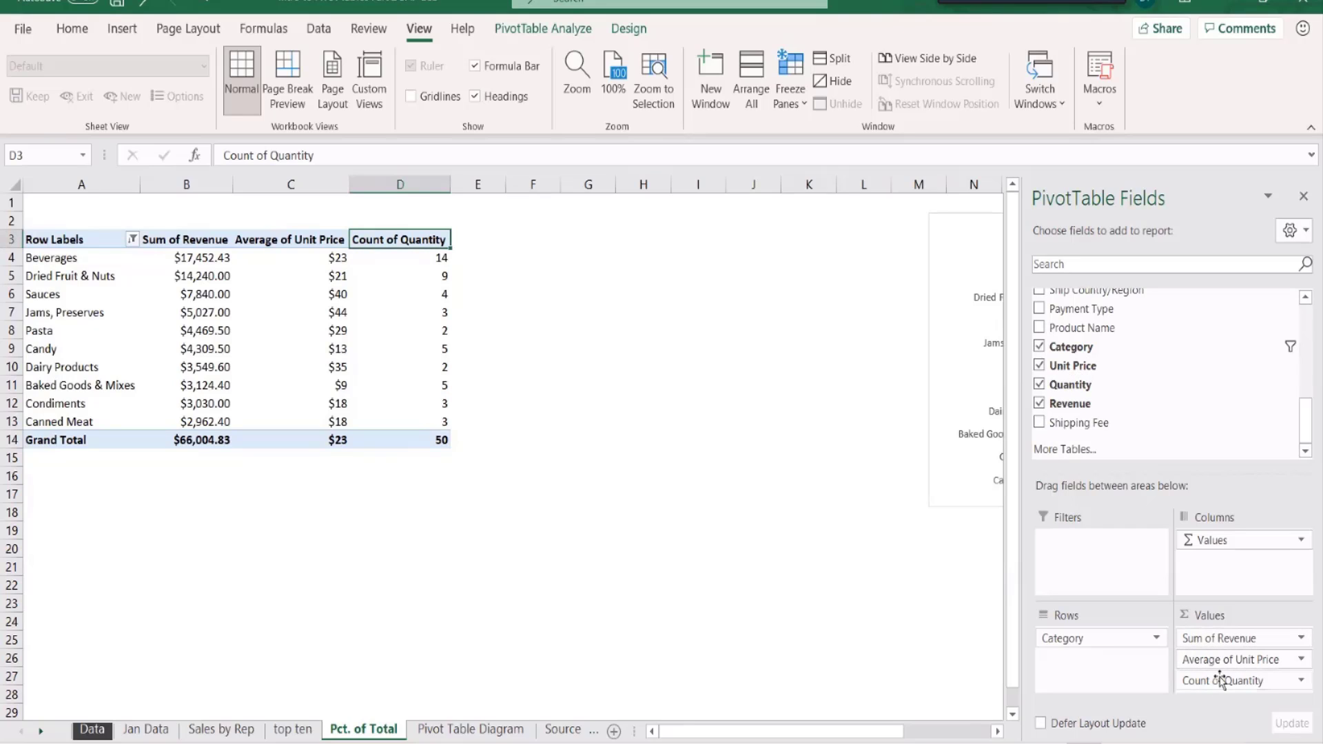
pyautogui.moveTo(1220, 678); pyautogui.dragTo(1067, 463)
pyautogui.moveTo(1077, 386); pyautogui.dragTo(1226, 685)
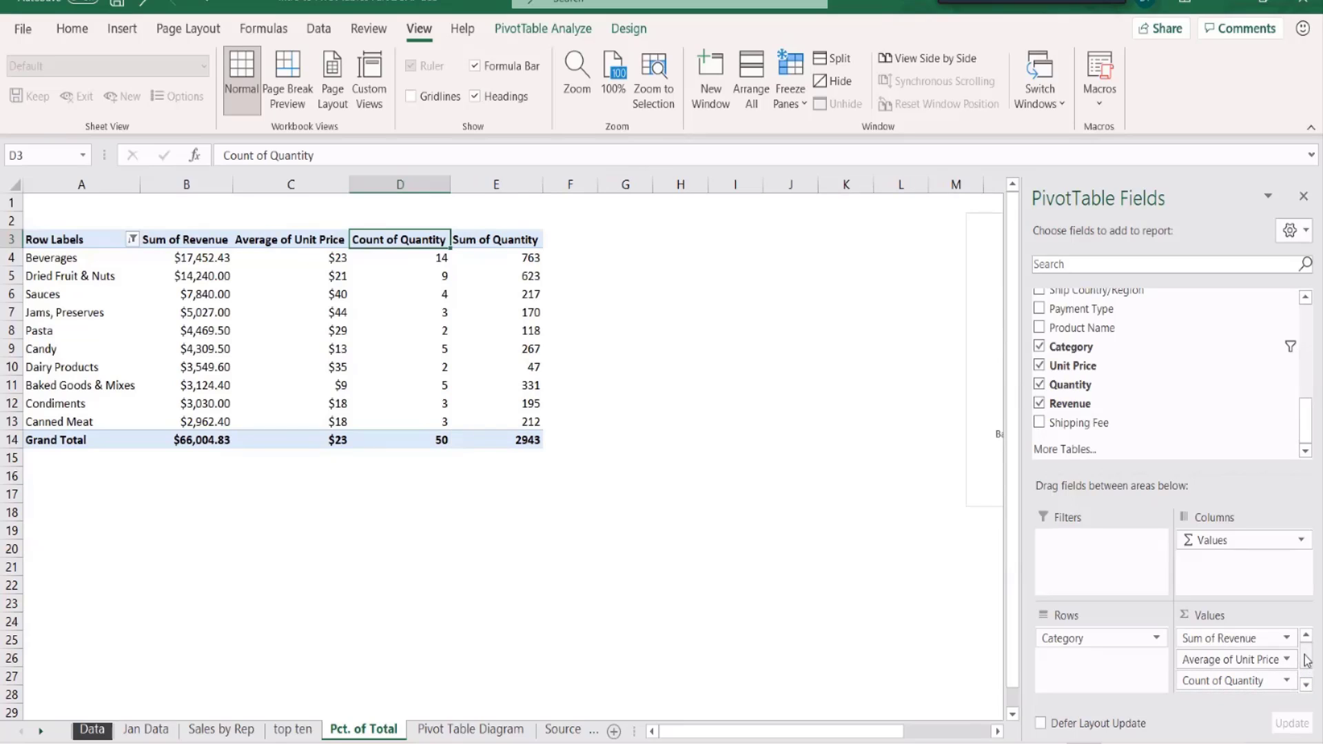
# Place Sum of Quantity ahead of Count of Quantity and remove Sum of Revenue from the pivot table's values.
pyautogui.click(1308, 695)
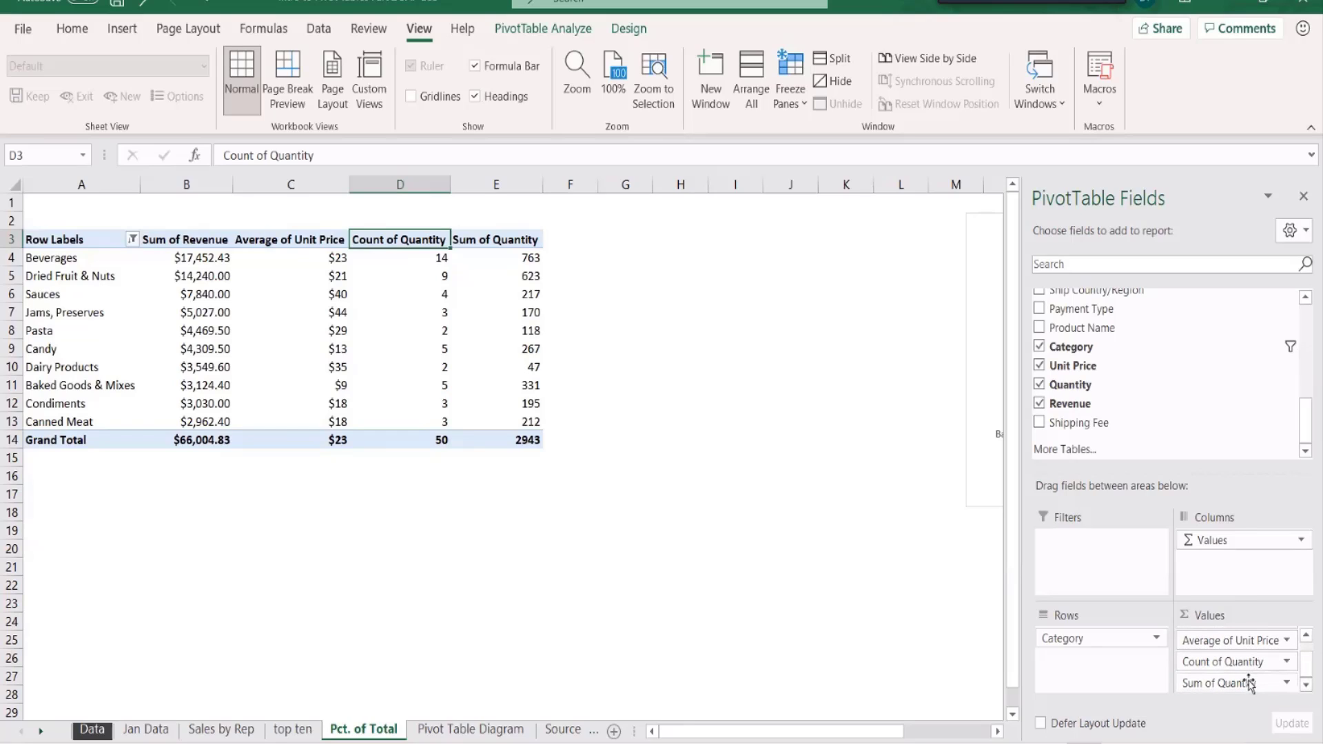
pyautogui.moveTo(1249, 693)
pyautogui.mouseDown()
pyautogui.moveTo(1250, 654)
pyautogui.moveTo(1249, 690)
pyautogui.mouseUp()
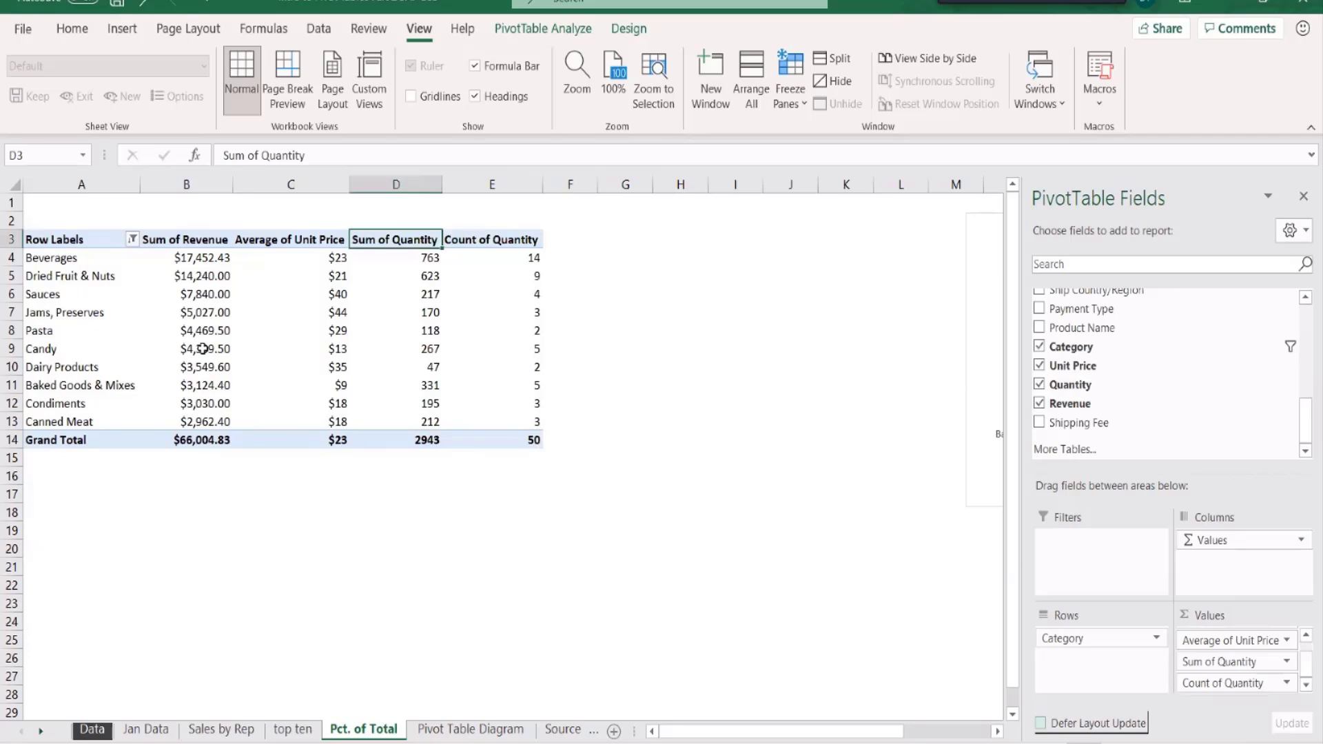
pyautogui.moveTo(203, 348)
pyautogui.click(1302, 635)
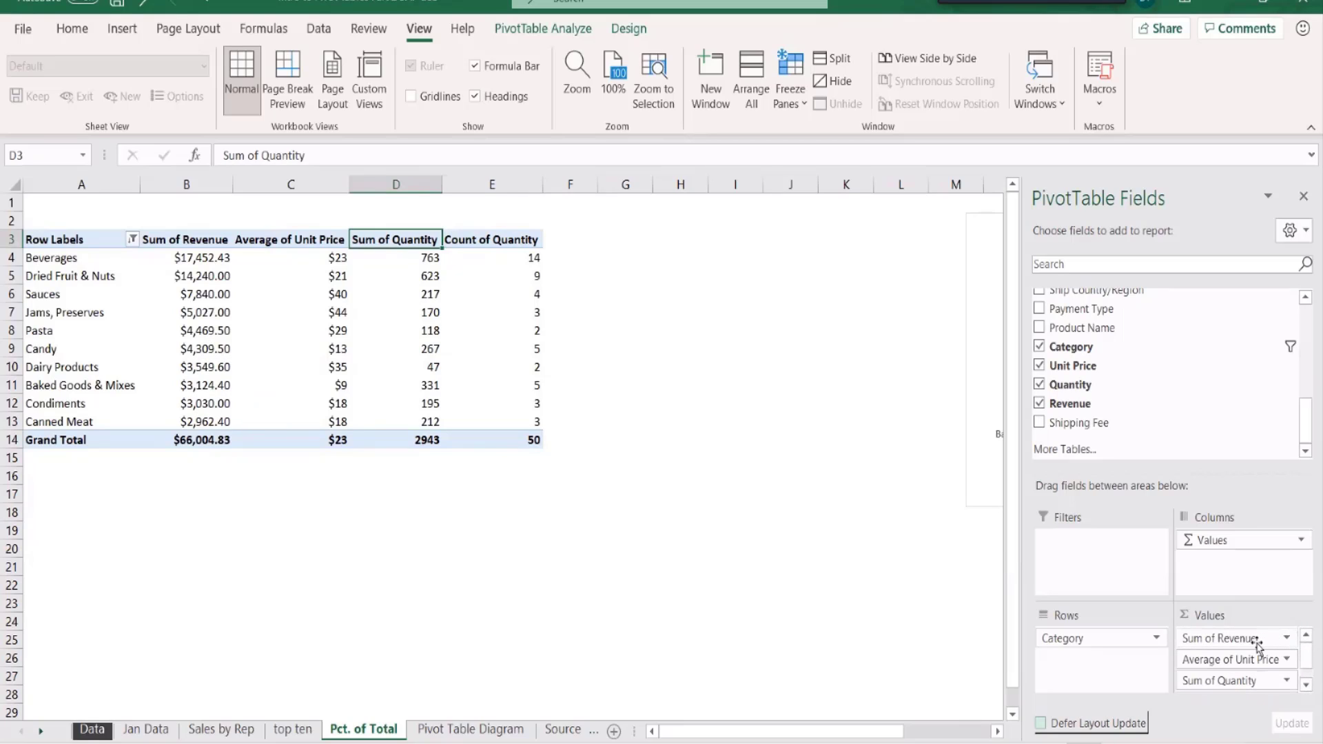
pyautogui.moveTo(1251, 638); pyautogui.dragTo(797, 524)
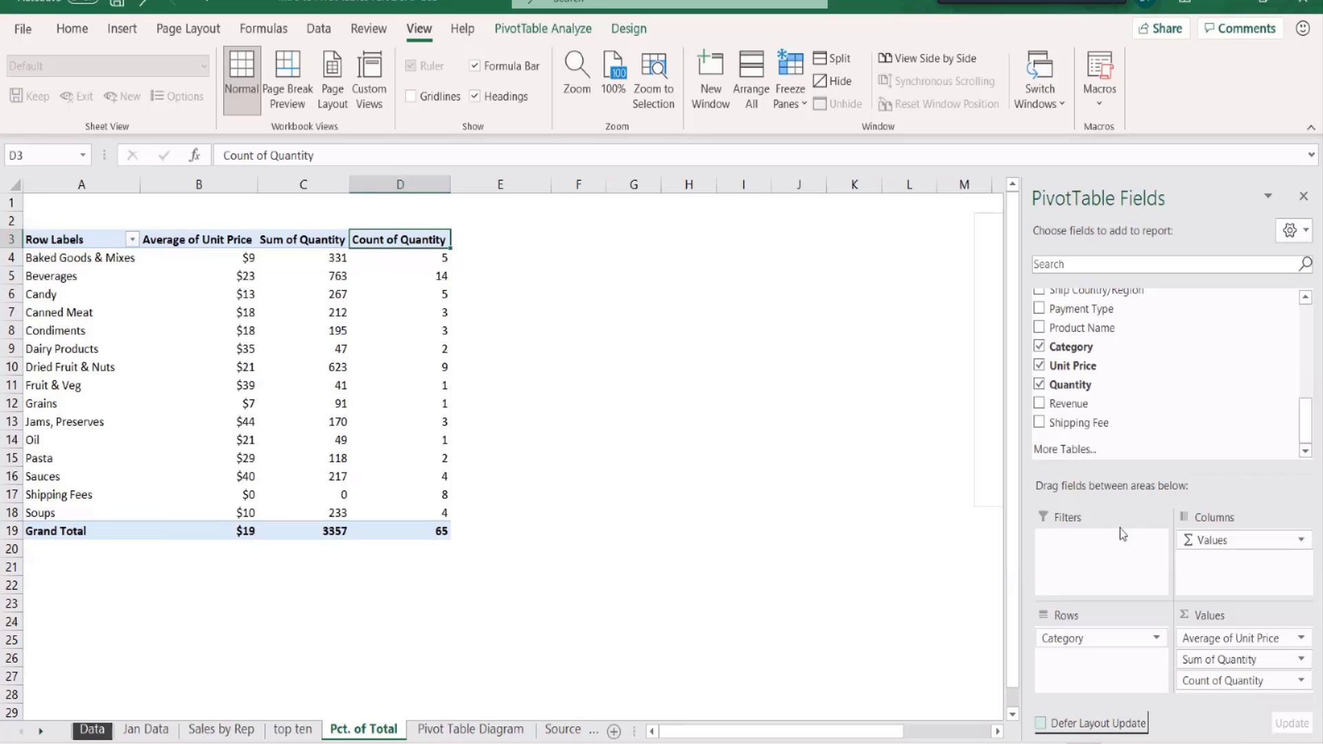
# Add the Salesperson field to the pivot table's rows beneath Category, and move it to the columns below Values.
pyautogui.scroll(1, 1107, 375)
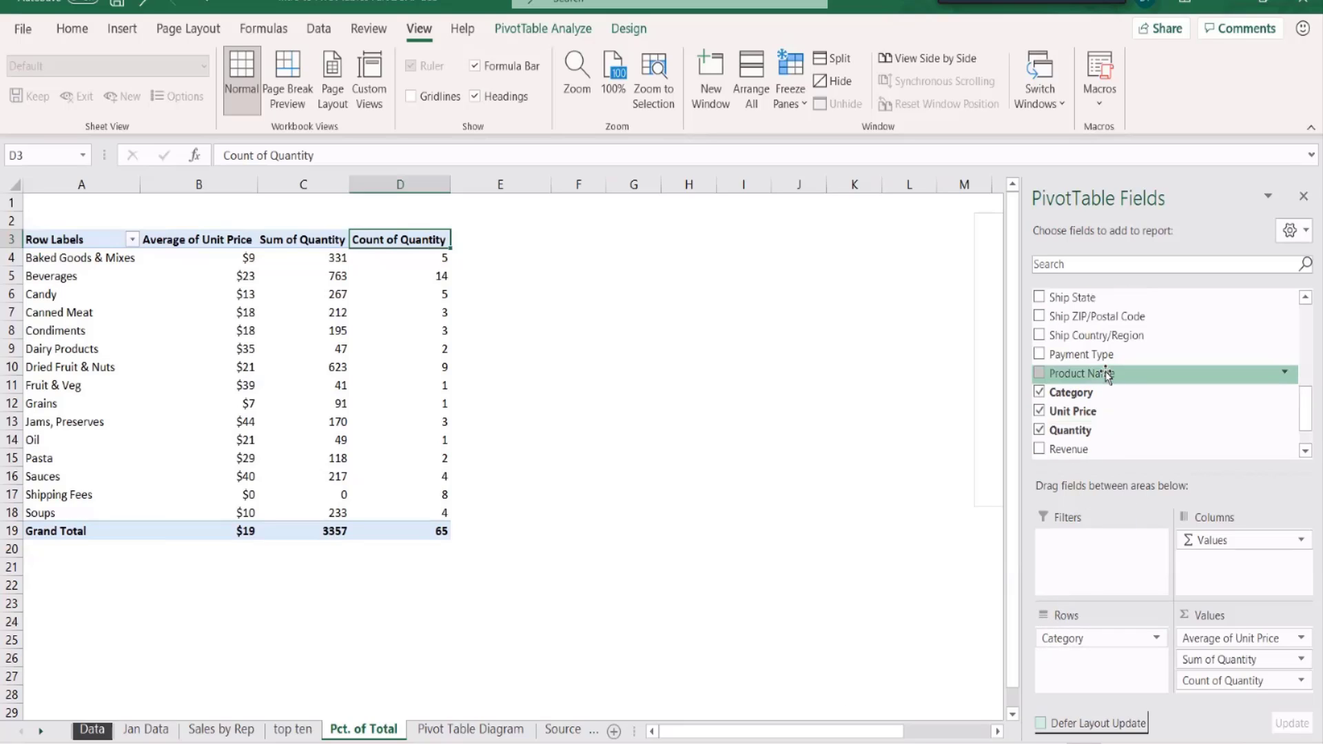
pyautogui.scroll(1, 1106, 376)
pyautogui.scroll(1, 1099, 338)
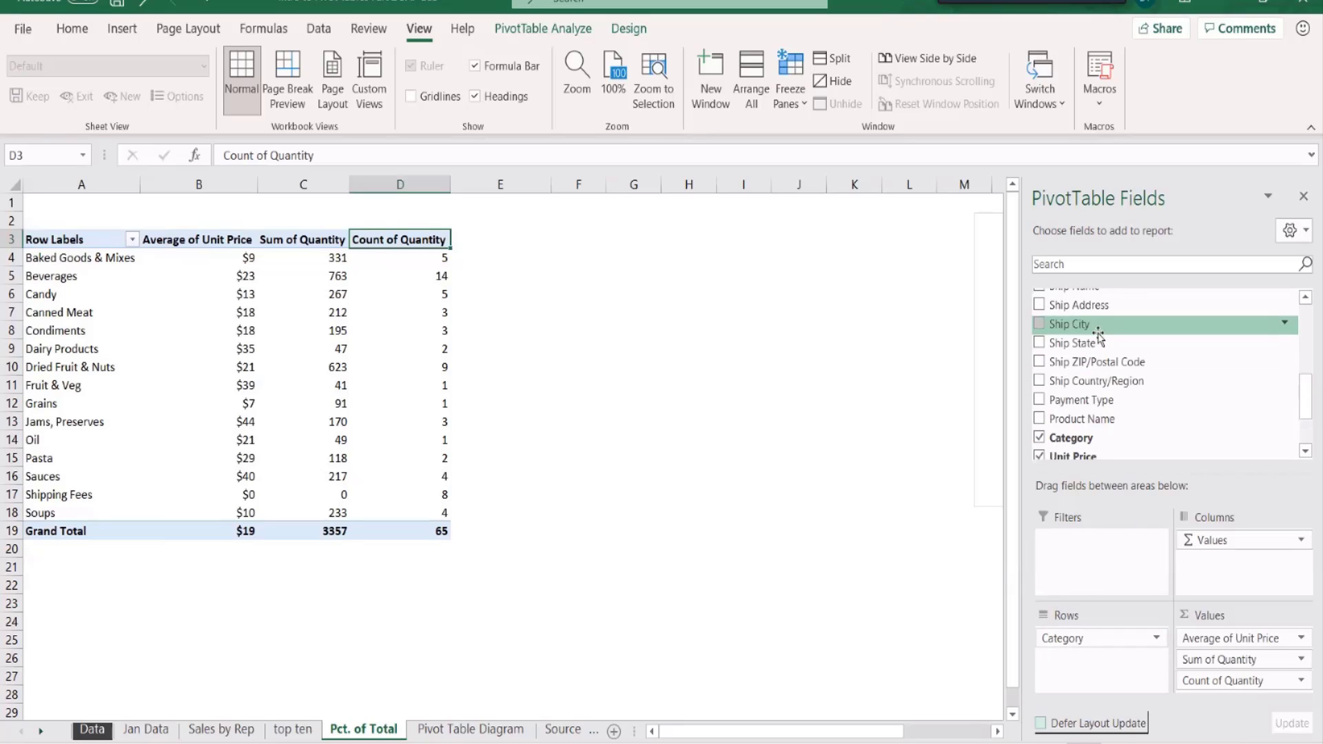
pyautogui.scroll(1, 1099, 338)
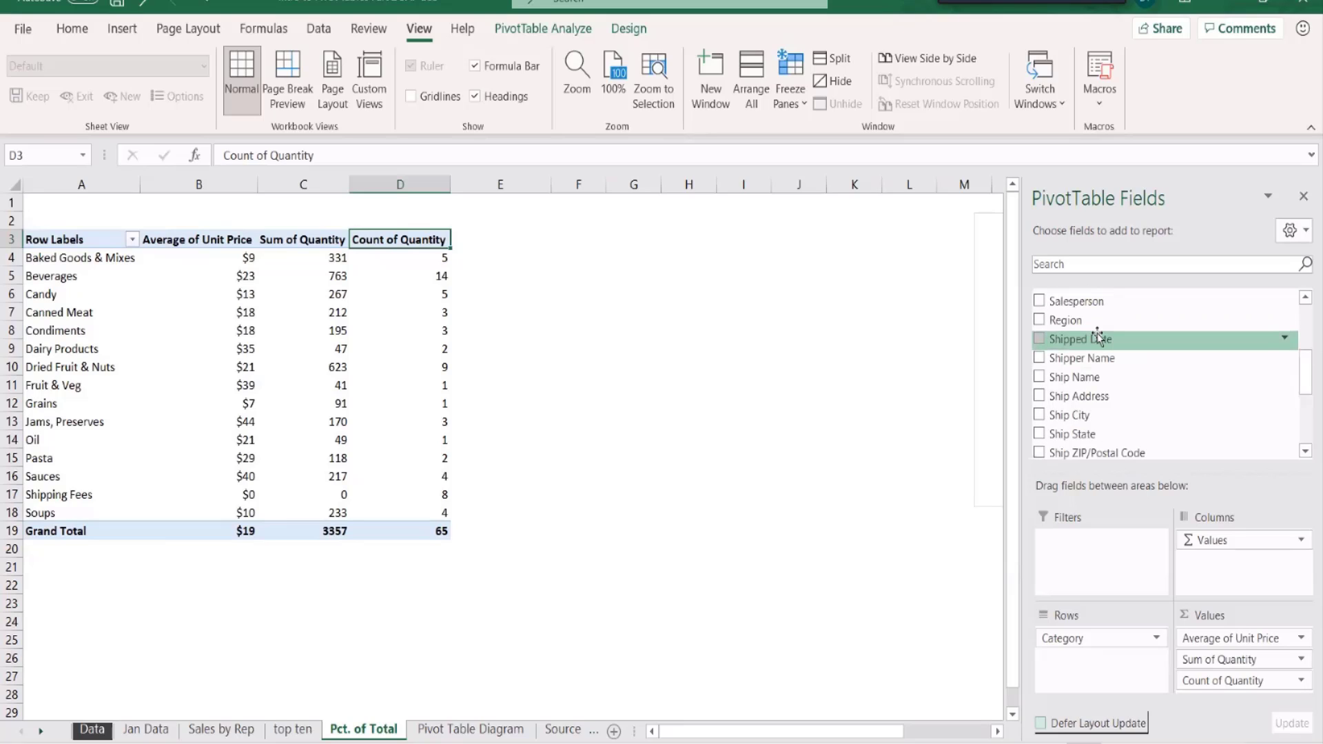
pyautogui.moveTo(1069, 304); pyautogui.dragTo(1065, 680)
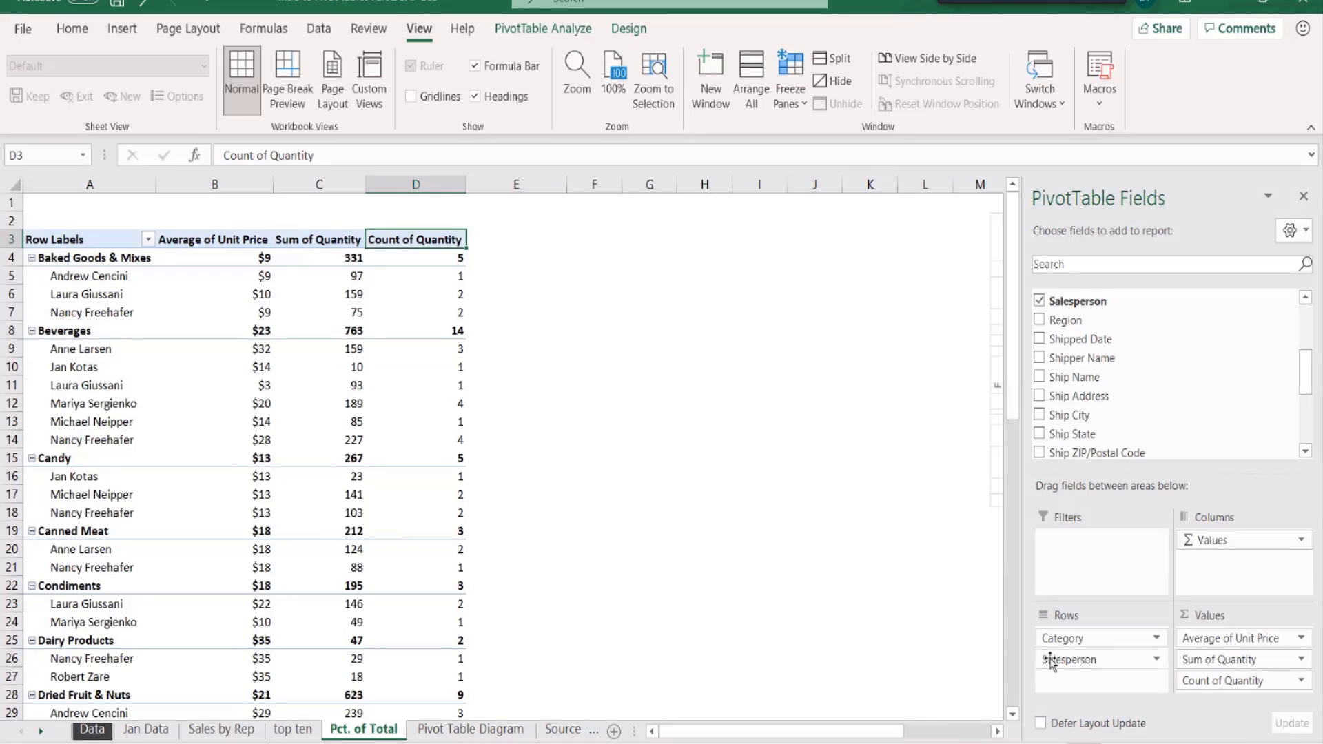
pyautogui.moveTo(1050, 662); pyautogui.dragTo(1229, 590)
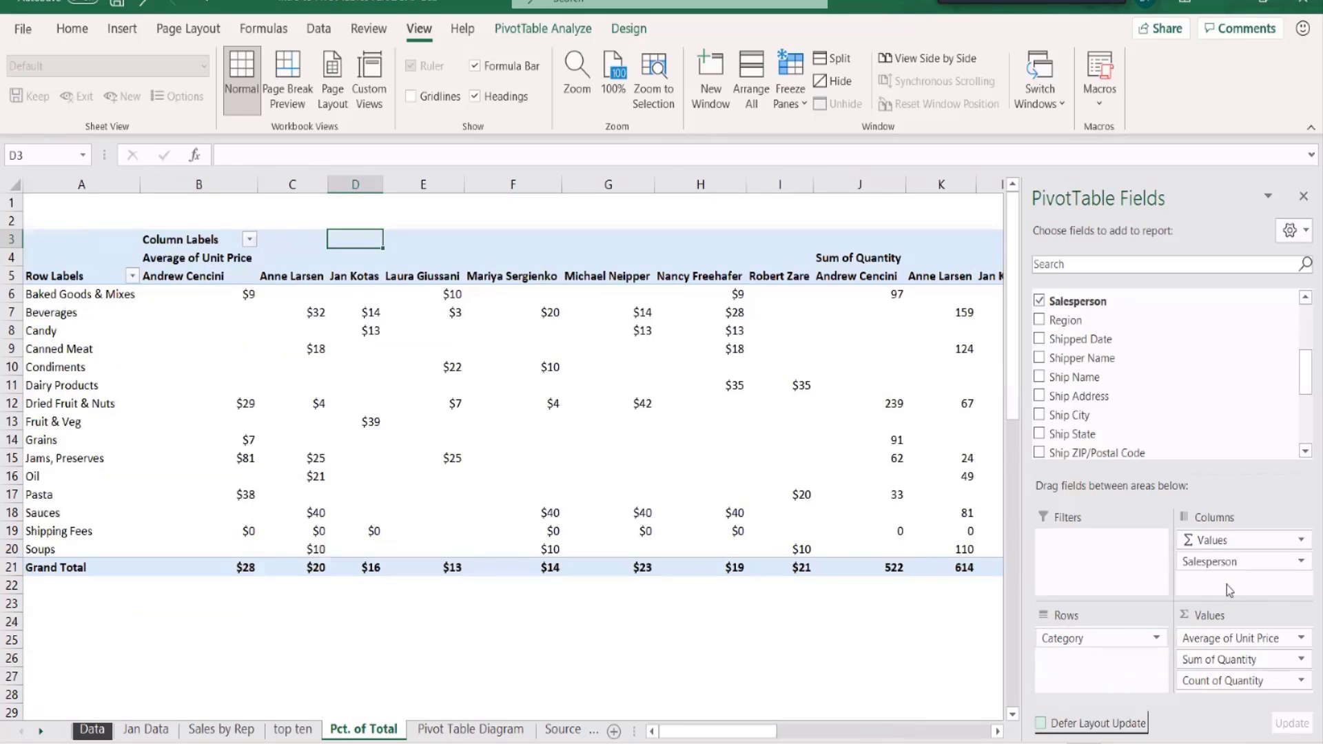
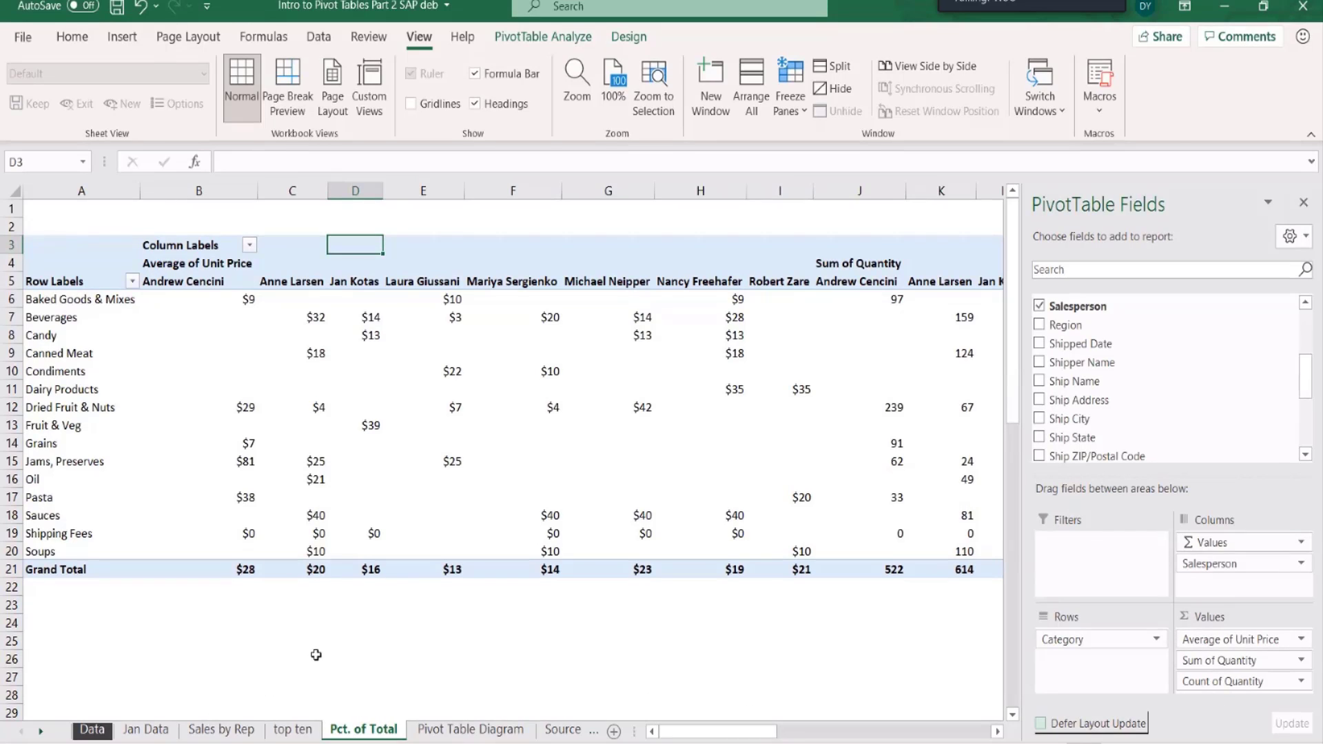
# Select all January 2015 order records on the Jan Data sheet, from A4 through Z18, excluding the header row.
pyautogui.click(134, 735)
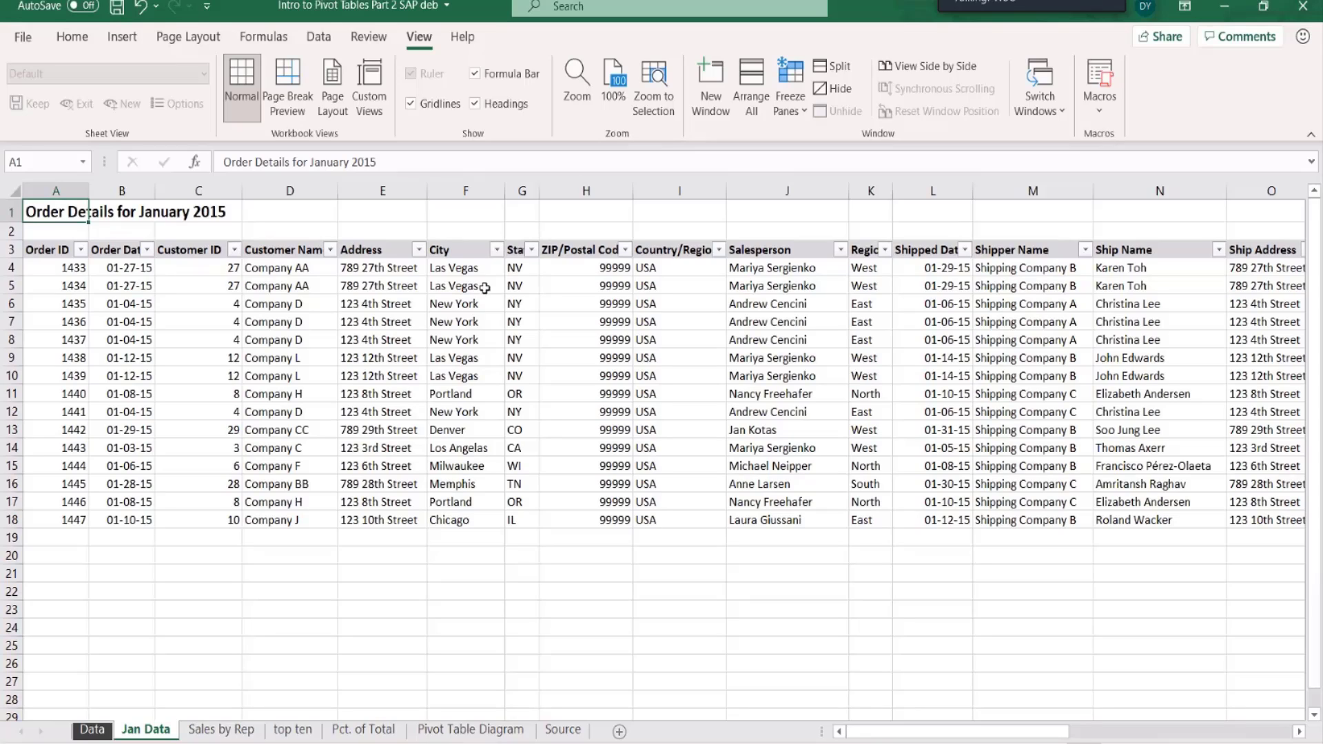
pyautogui.click(42, 267)
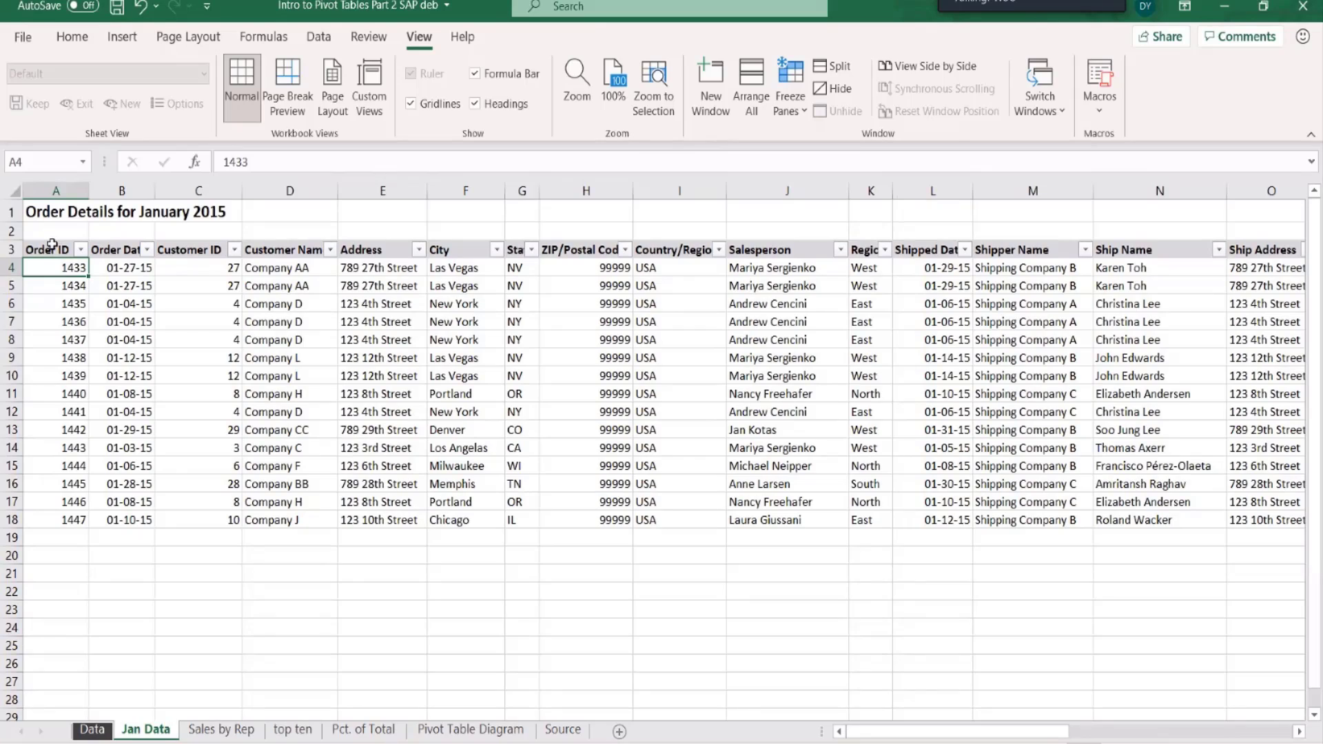
pyautogui.click(50, 247)
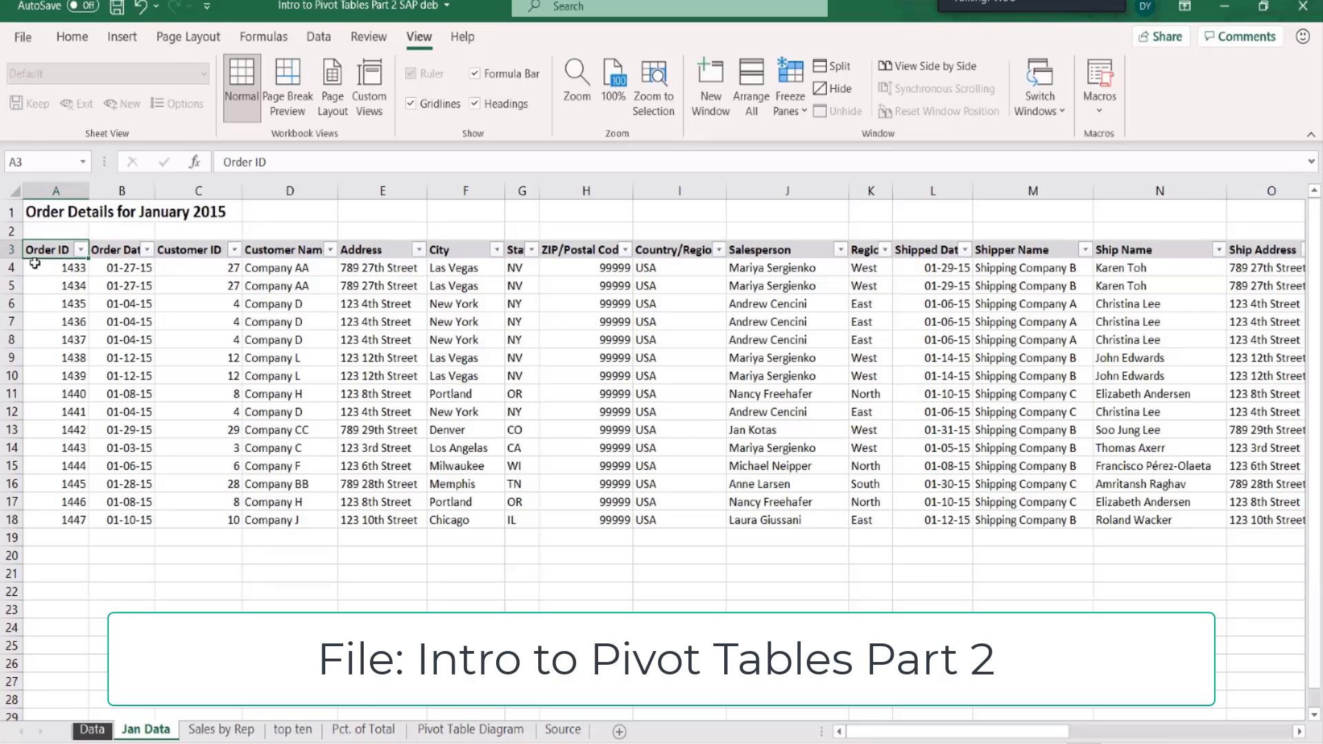
pyautogui.click(36, 266)
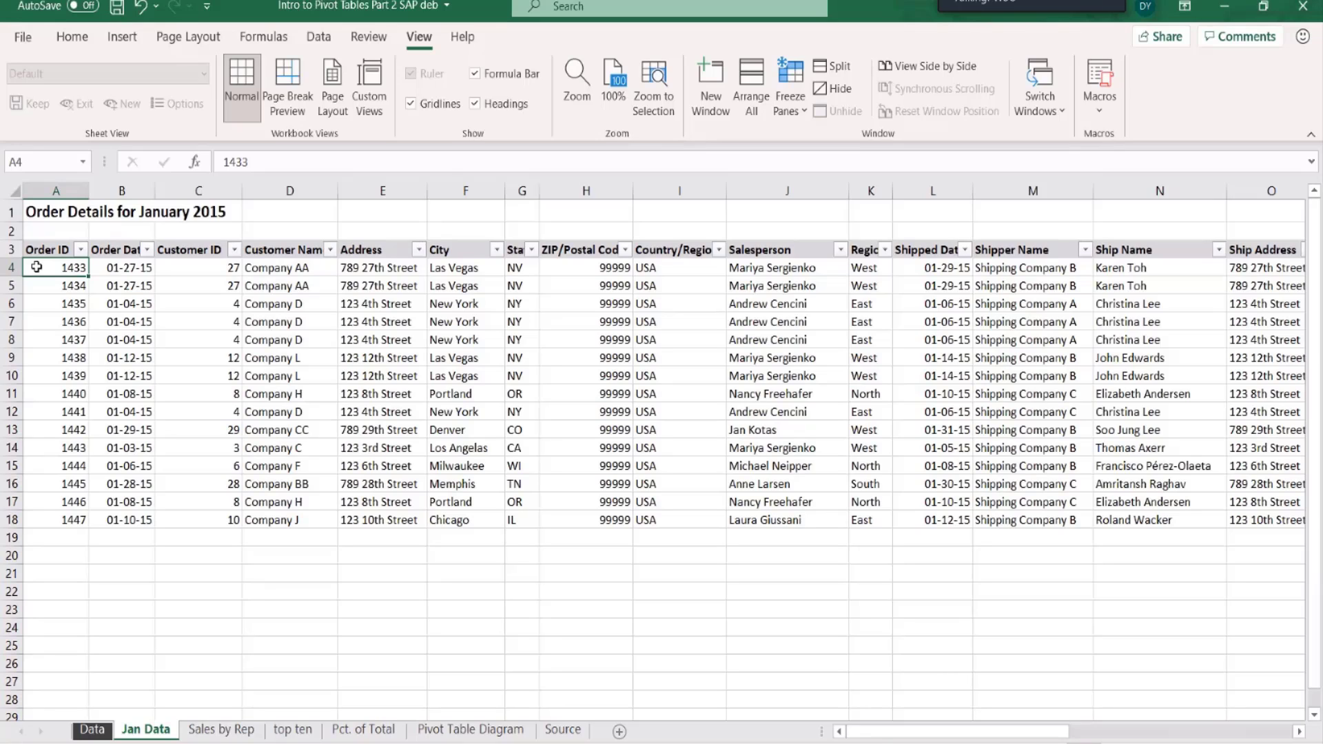
pyautogui.hotkey('ctrl', 'shift', 'End')
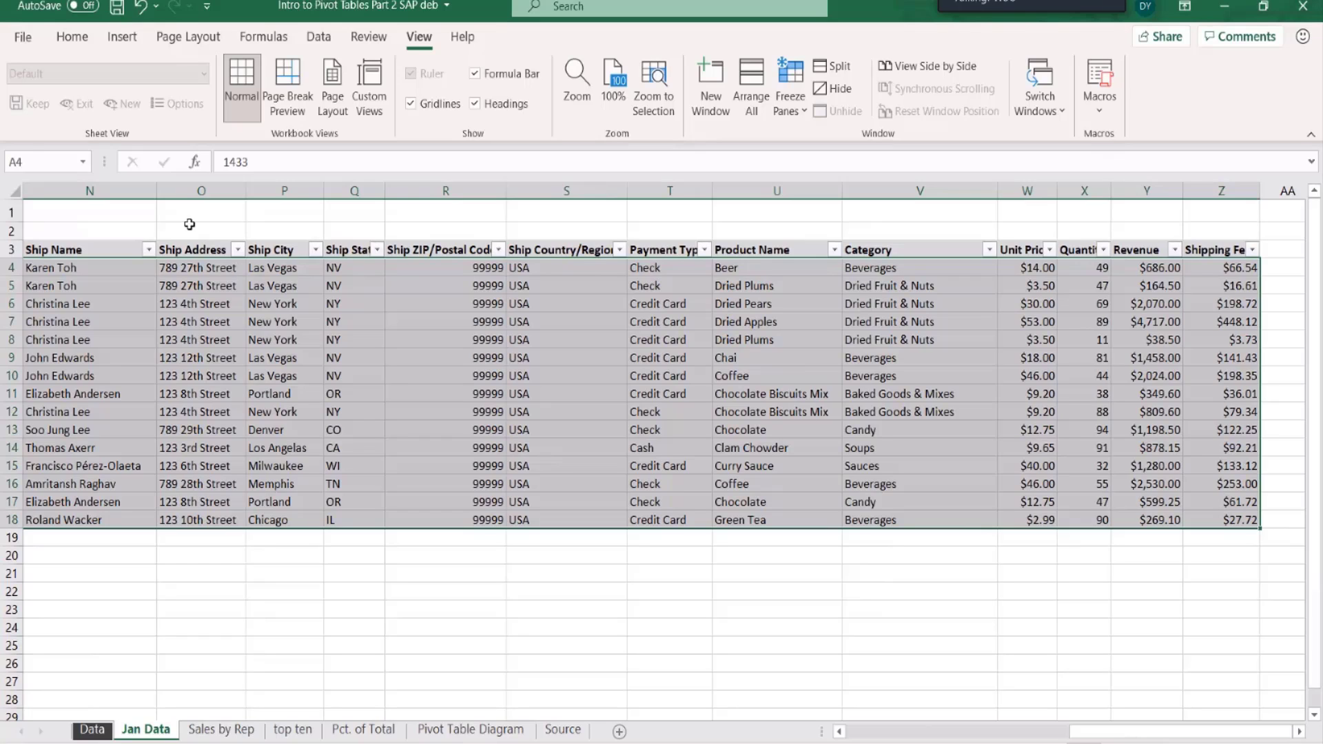
# Copy the selected January order rows A4:Z18 and paste them below the last December row of the Data sheet, starting at A69.
pyautogui.hotkey('ctrl', 'c')
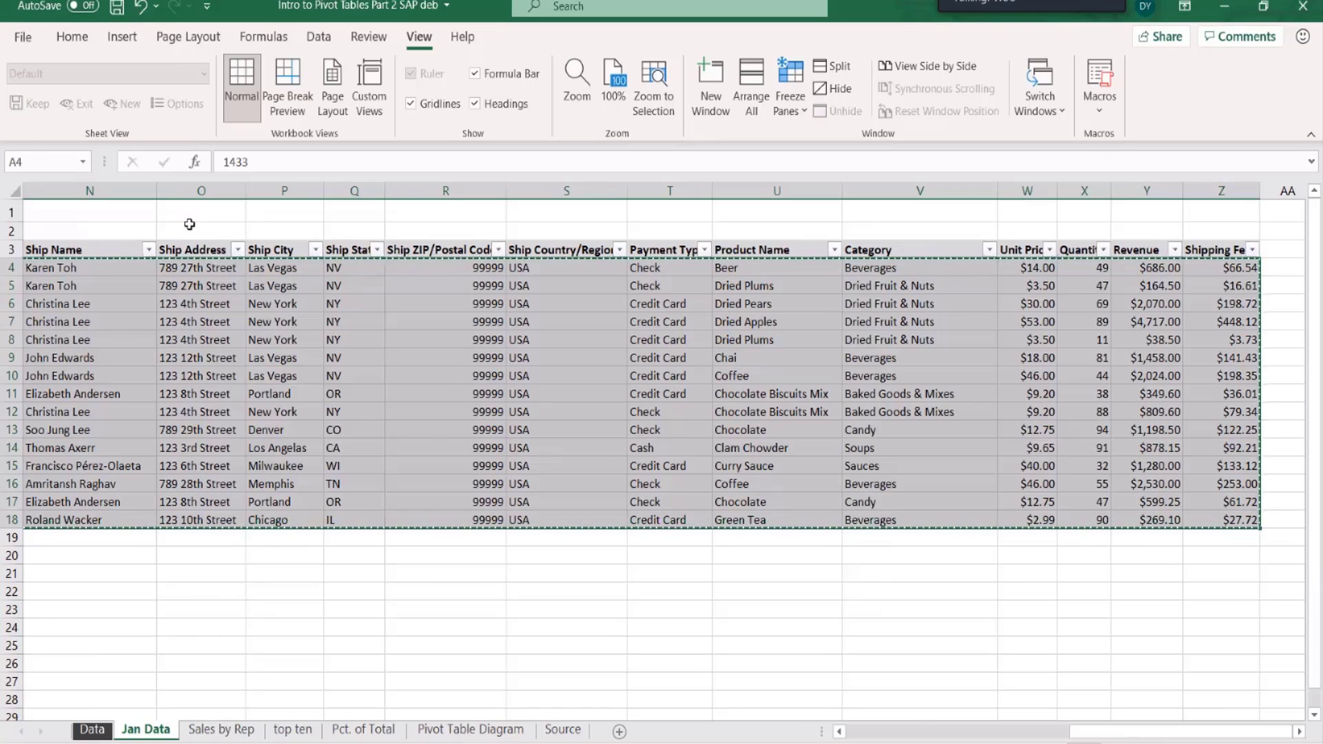
pyautogui.click(95, 730)
pyautogui.scroll(-7, 107, 586)
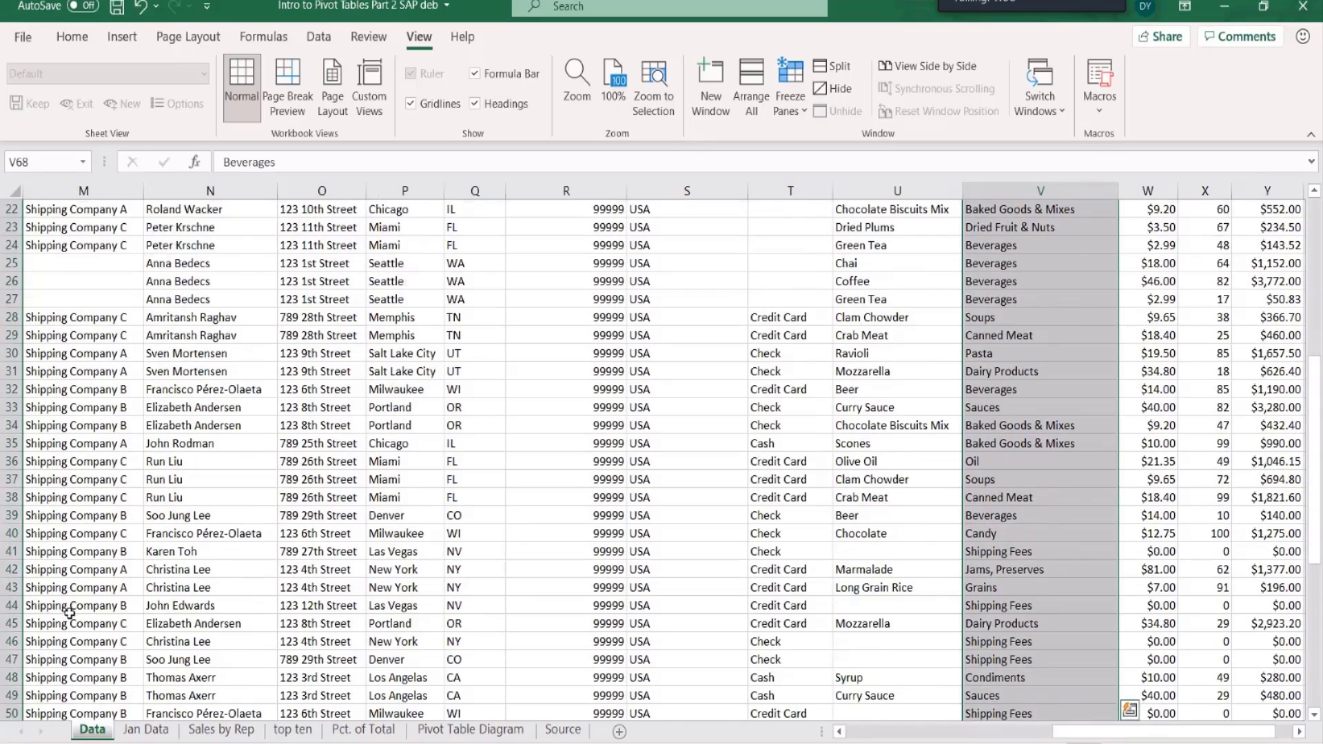
pyautogui.scroll(-4, 69, 612)
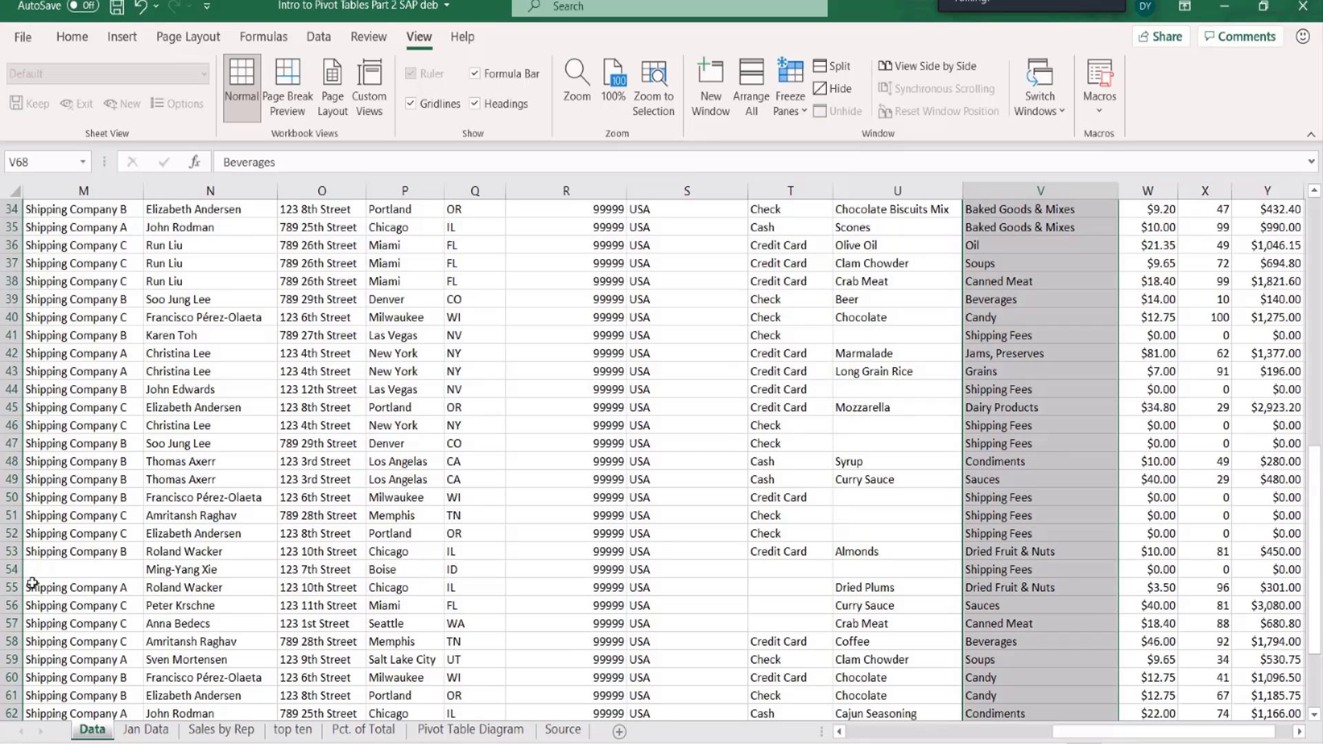
pyautogui.click(122, 448)
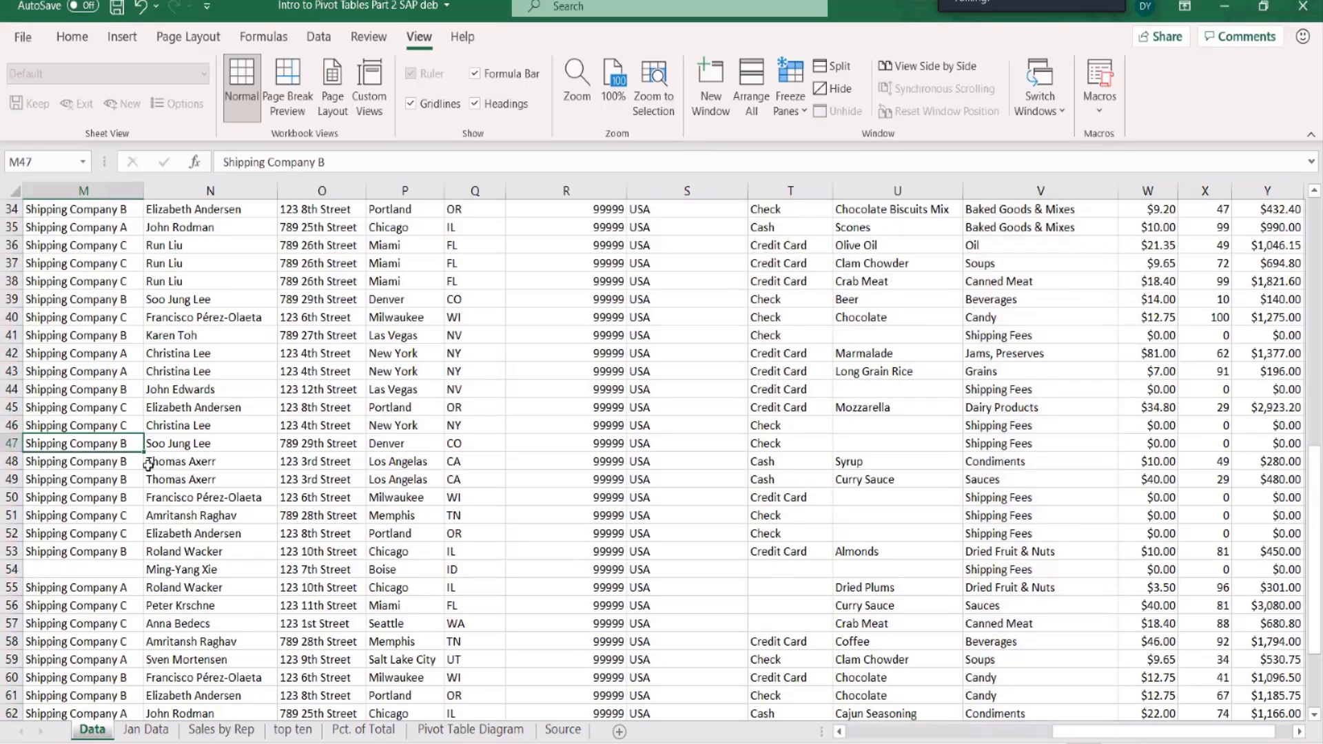
pyautogui.hotkey('ctrl', 'Home')
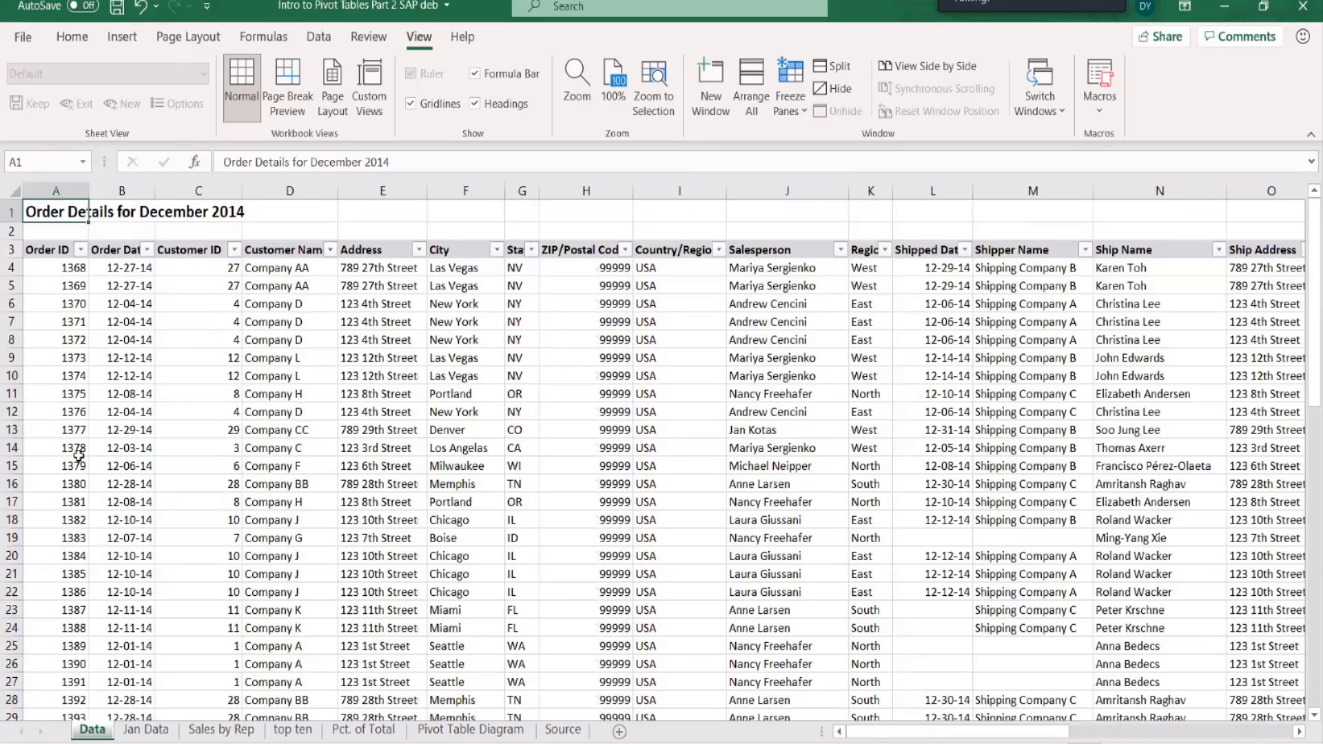
pyautogui.click(59, 269)
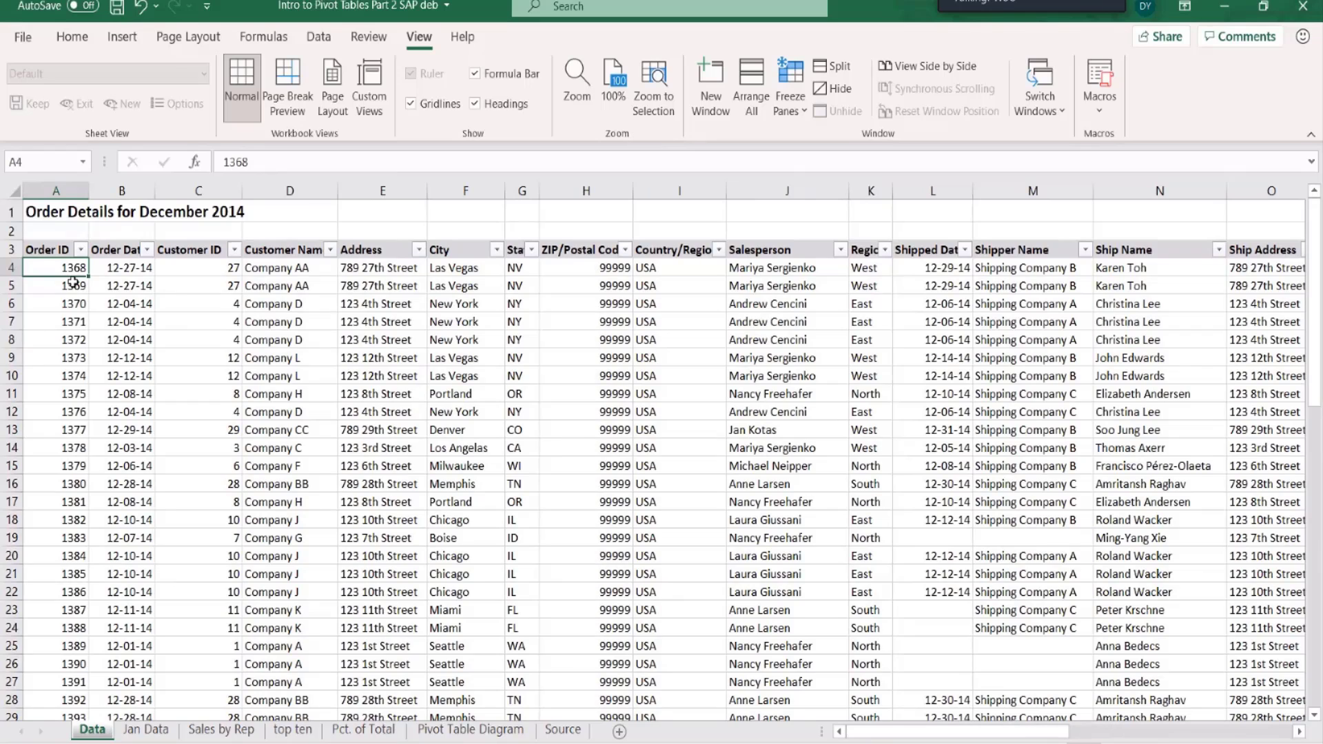
pyautogui.hotkey('ctrl', 'Down')
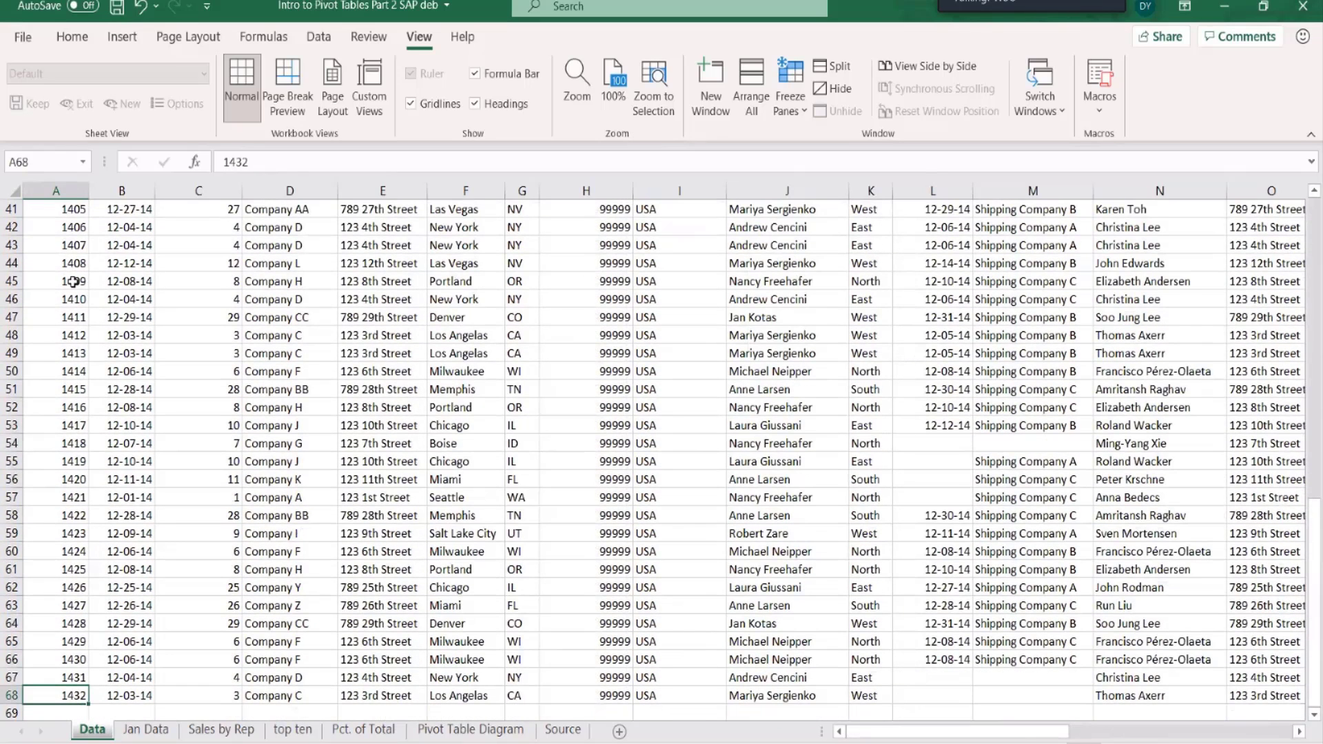
pyautogui.press('Down')
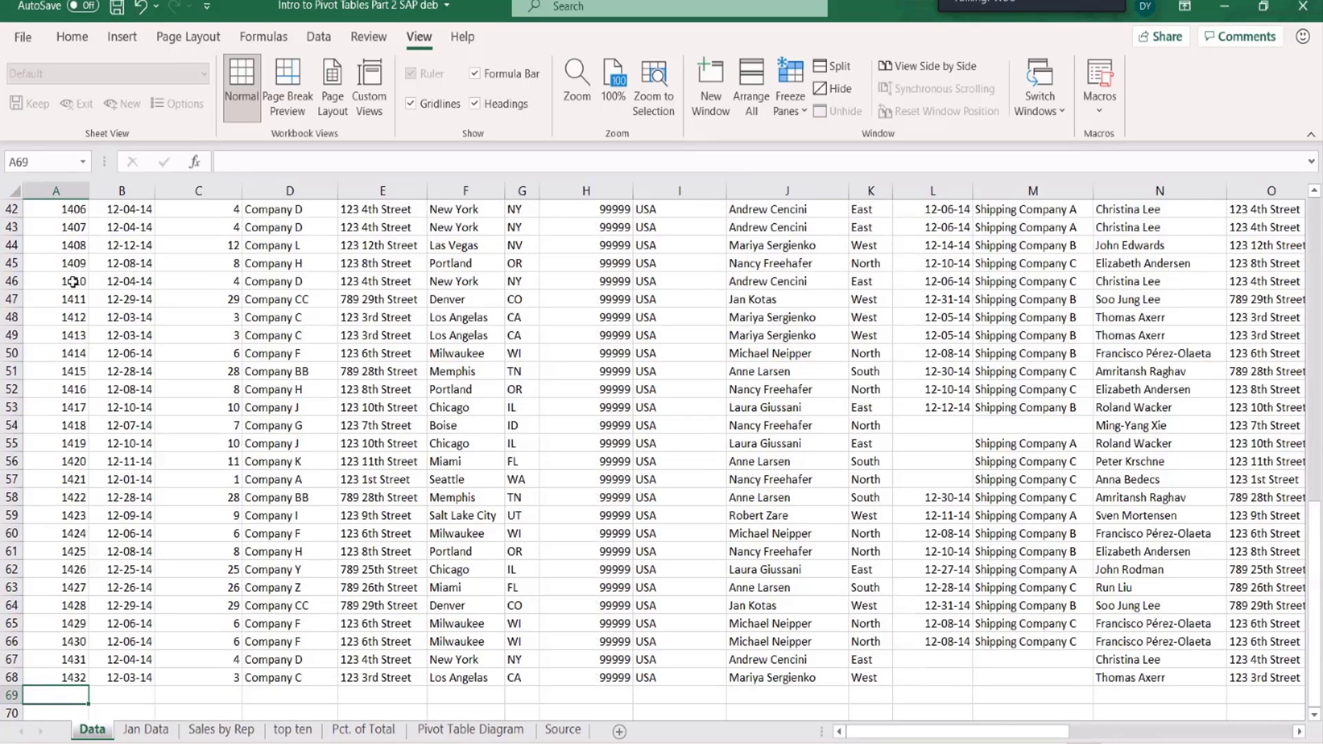
pyautogui.hotkey('ctrl', 'v')
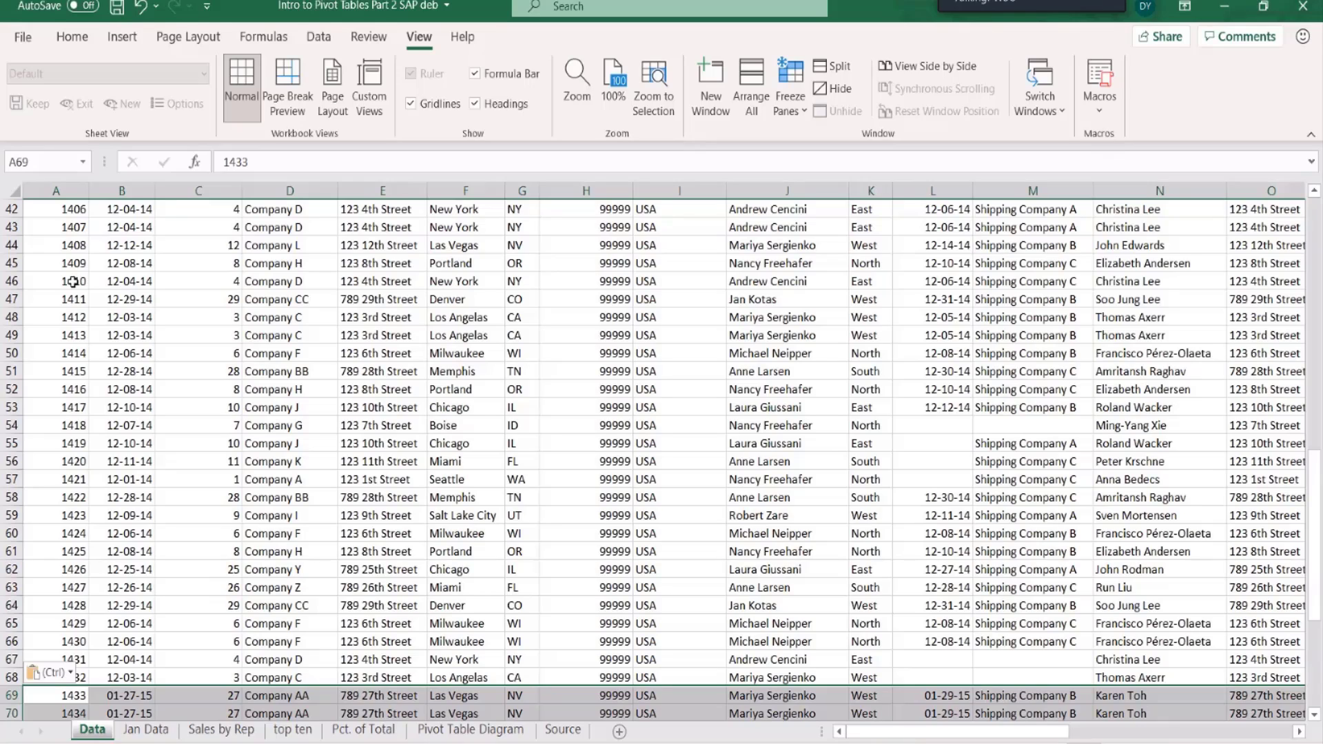
# Change the data source of the pivot table on the Sales by Rep sheet to the range Data!$A$3:$Z$83.
pyautogui.click(233, 732)
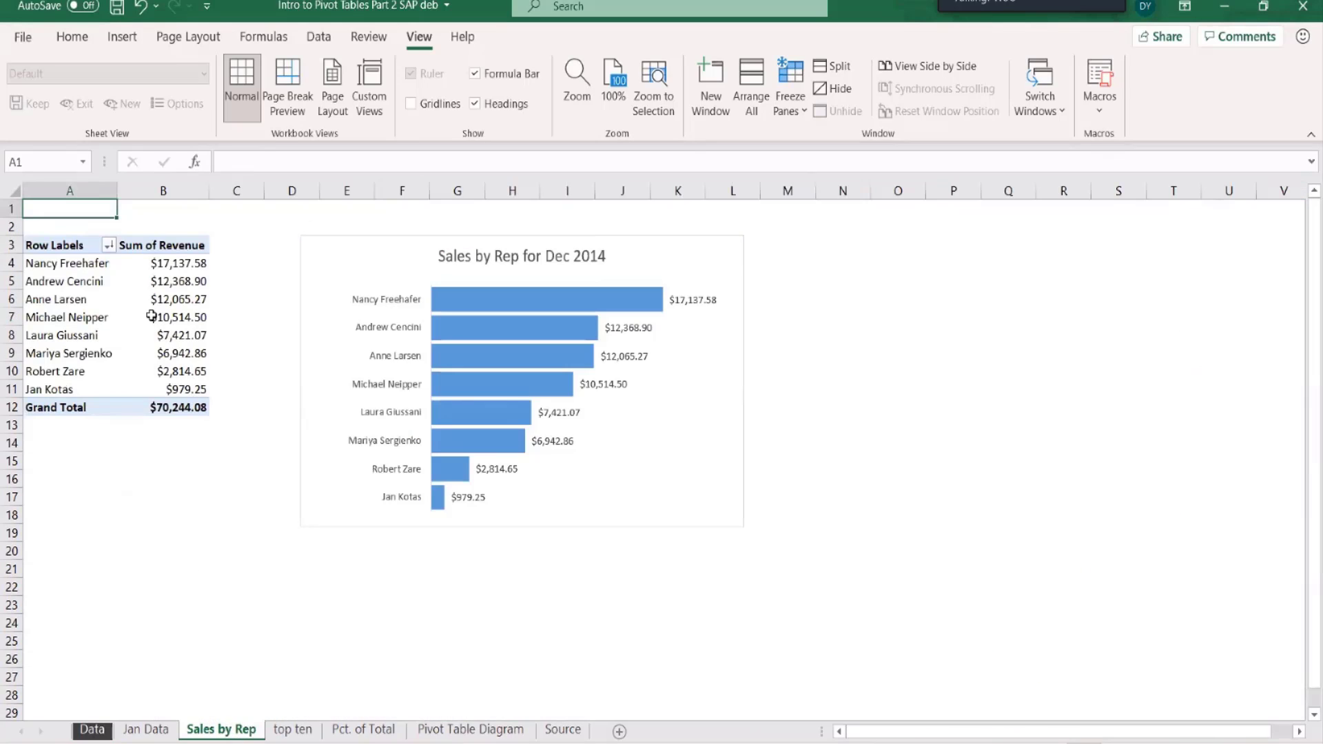
pyautogui.moveTo(152, 316)
pyautogui.click(69, 264)
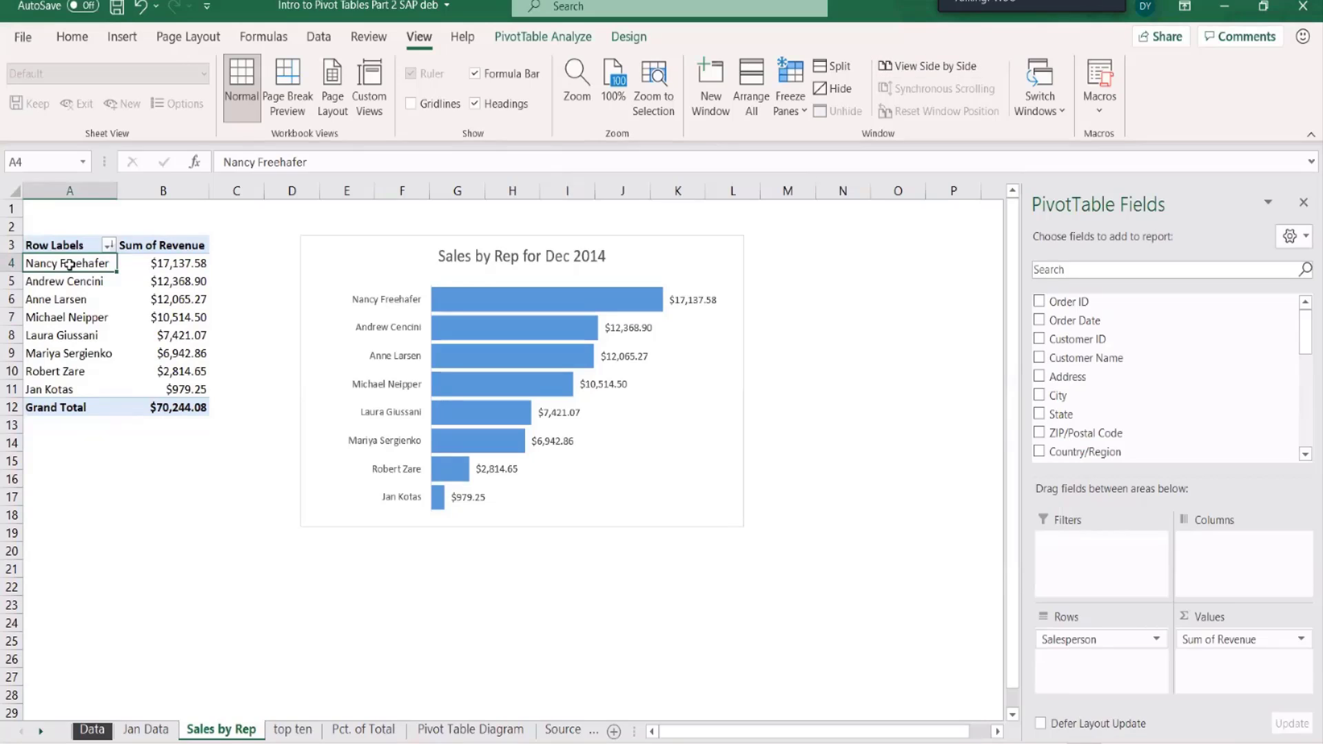
pyautogui.press('F11')
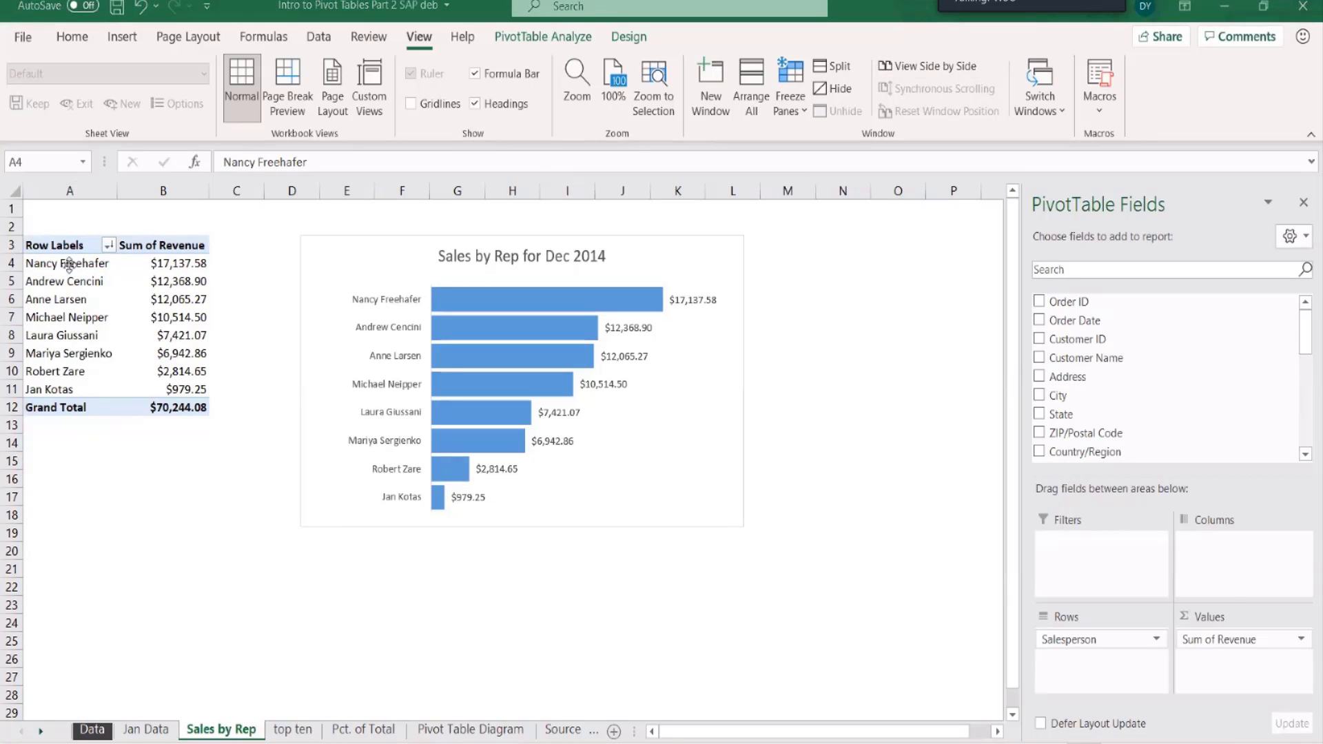
pyautogui.click(516, 36)
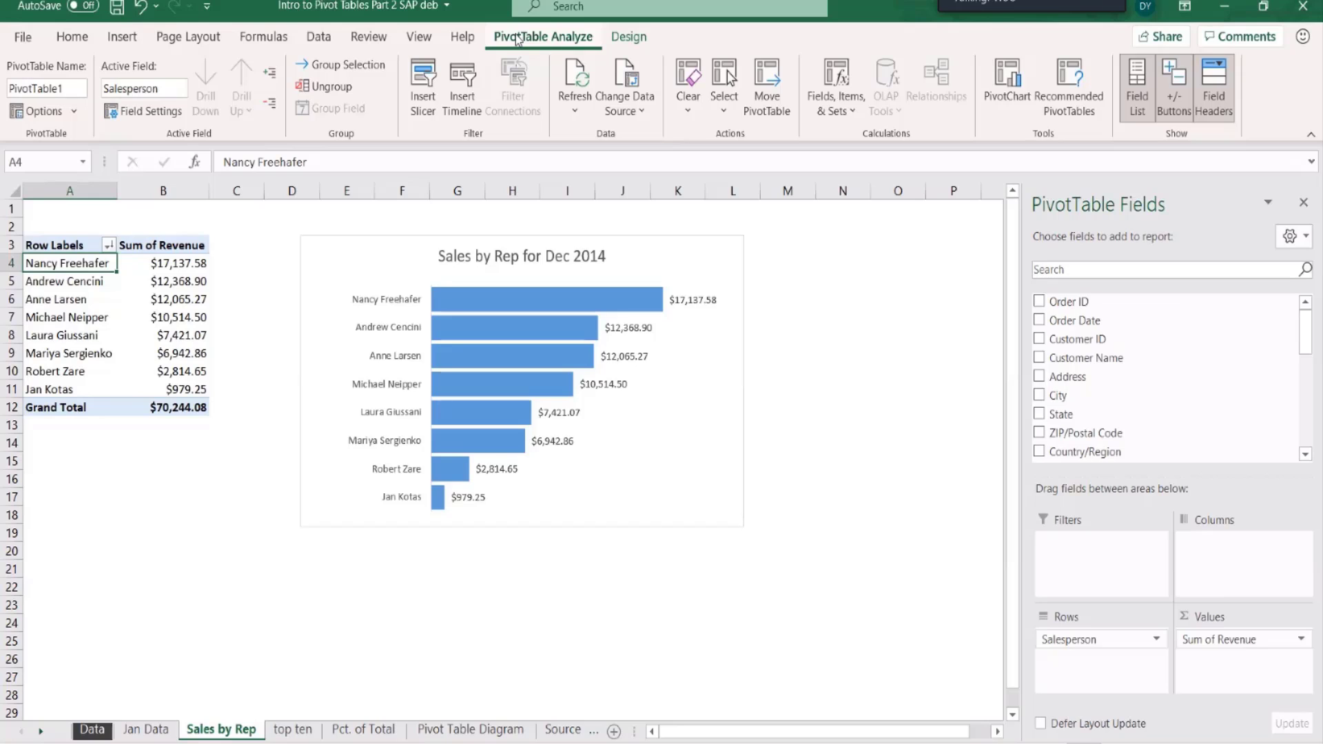
pyautogui.click(637, 112)
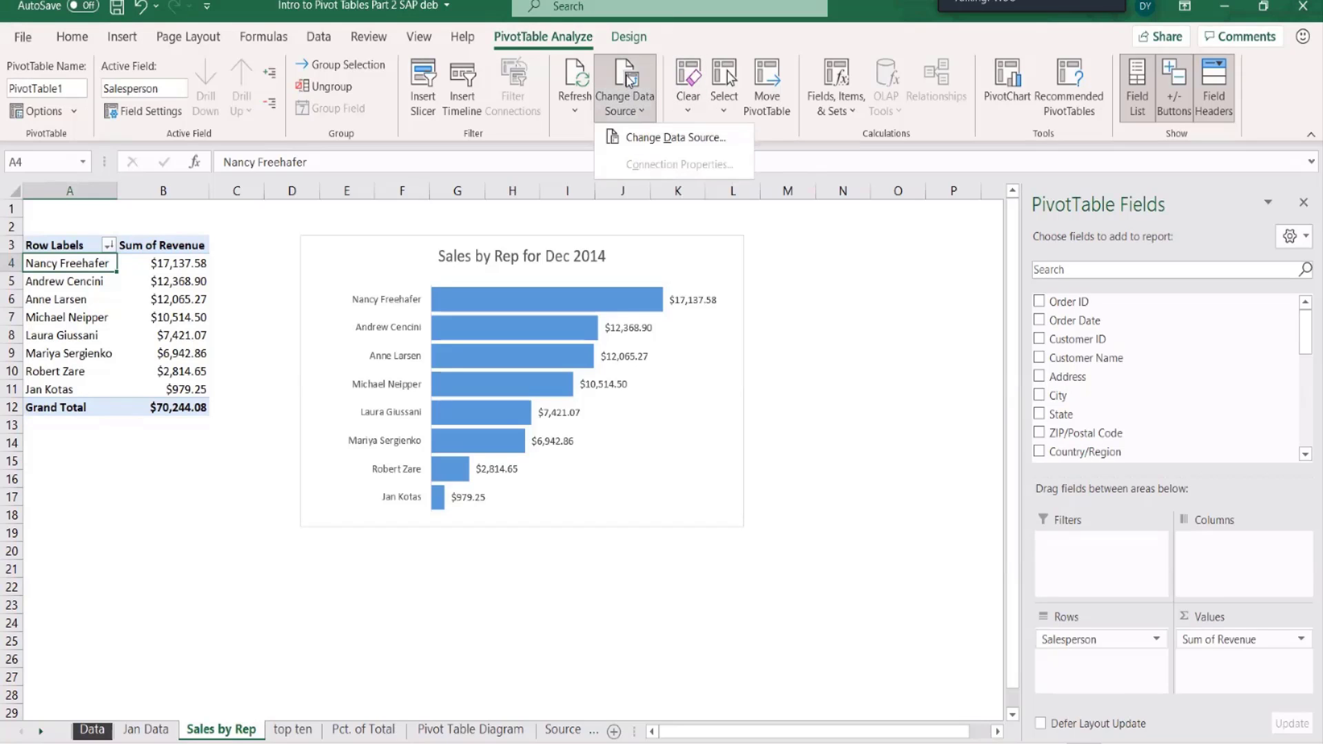
pyautogui.click(675, 137)
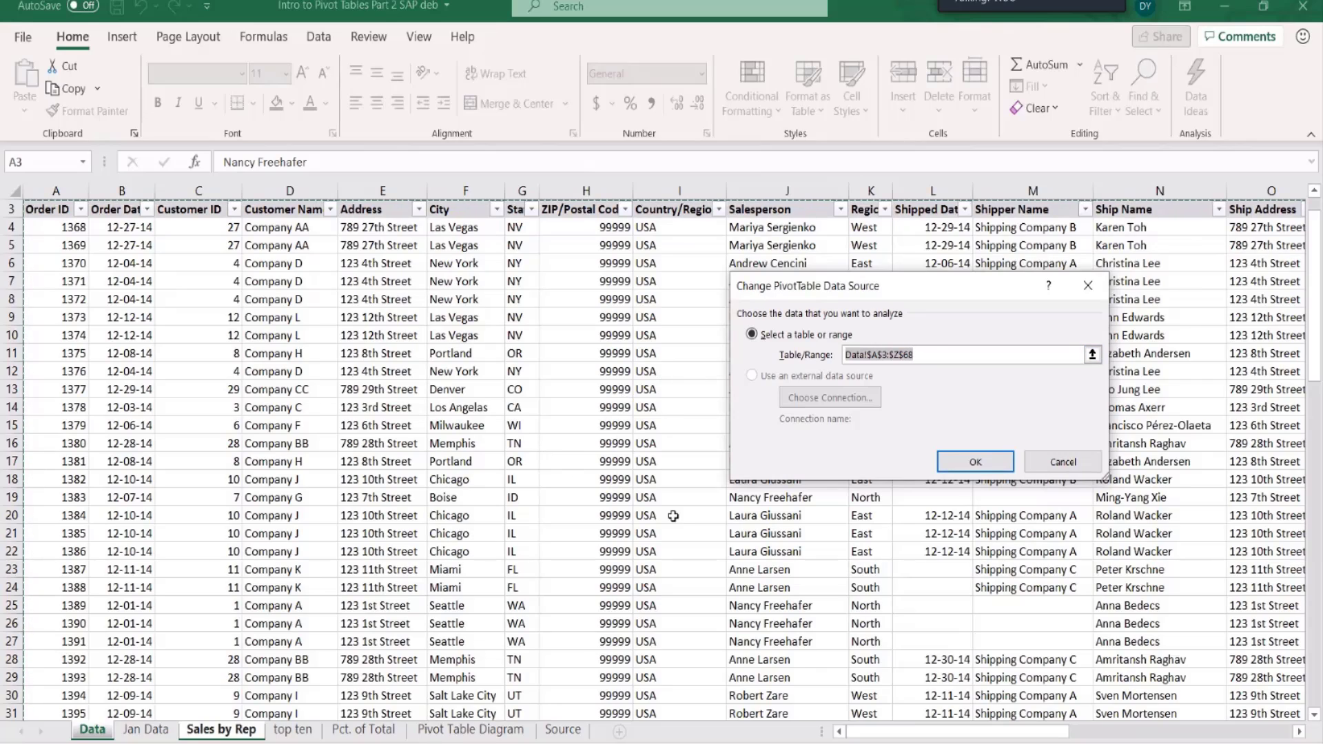
pyautogui.scroll(-3, 607, 458)
pyautogui.scroll(-19, 594, 452)
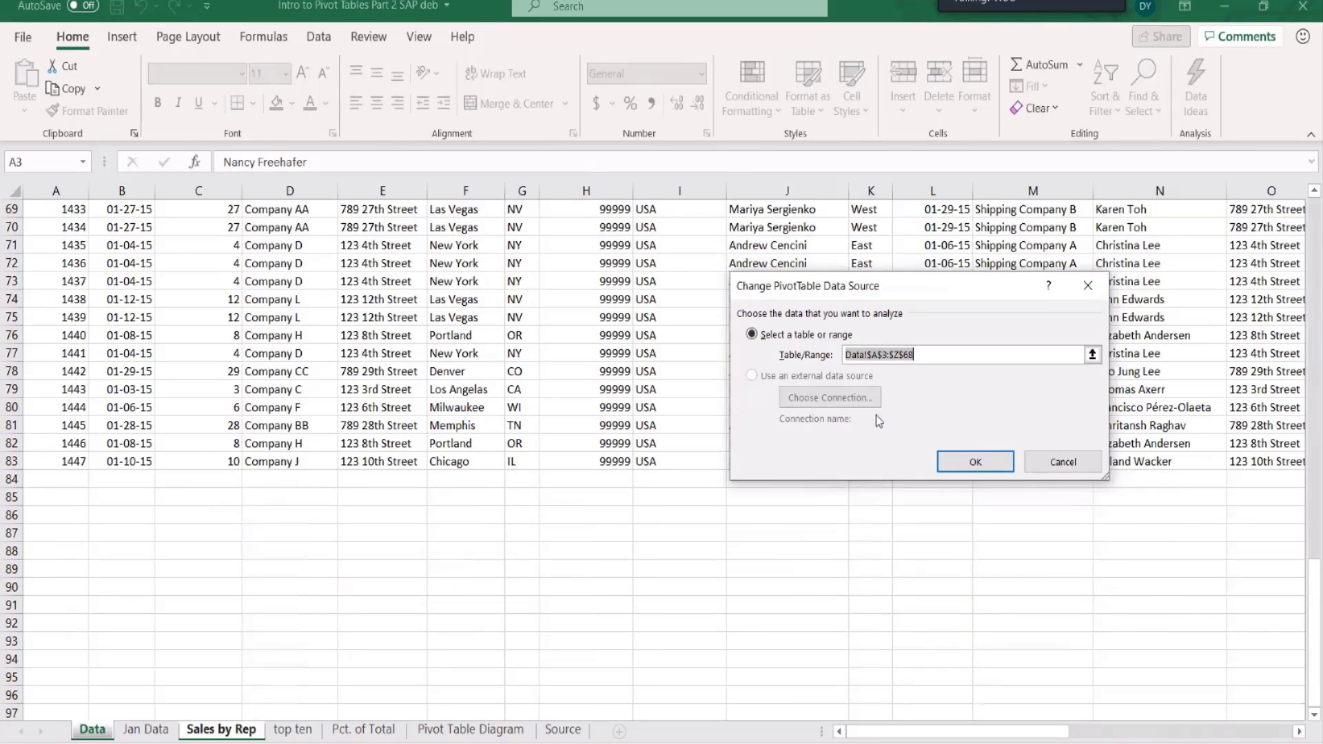
pyautogui.click(924, 355)
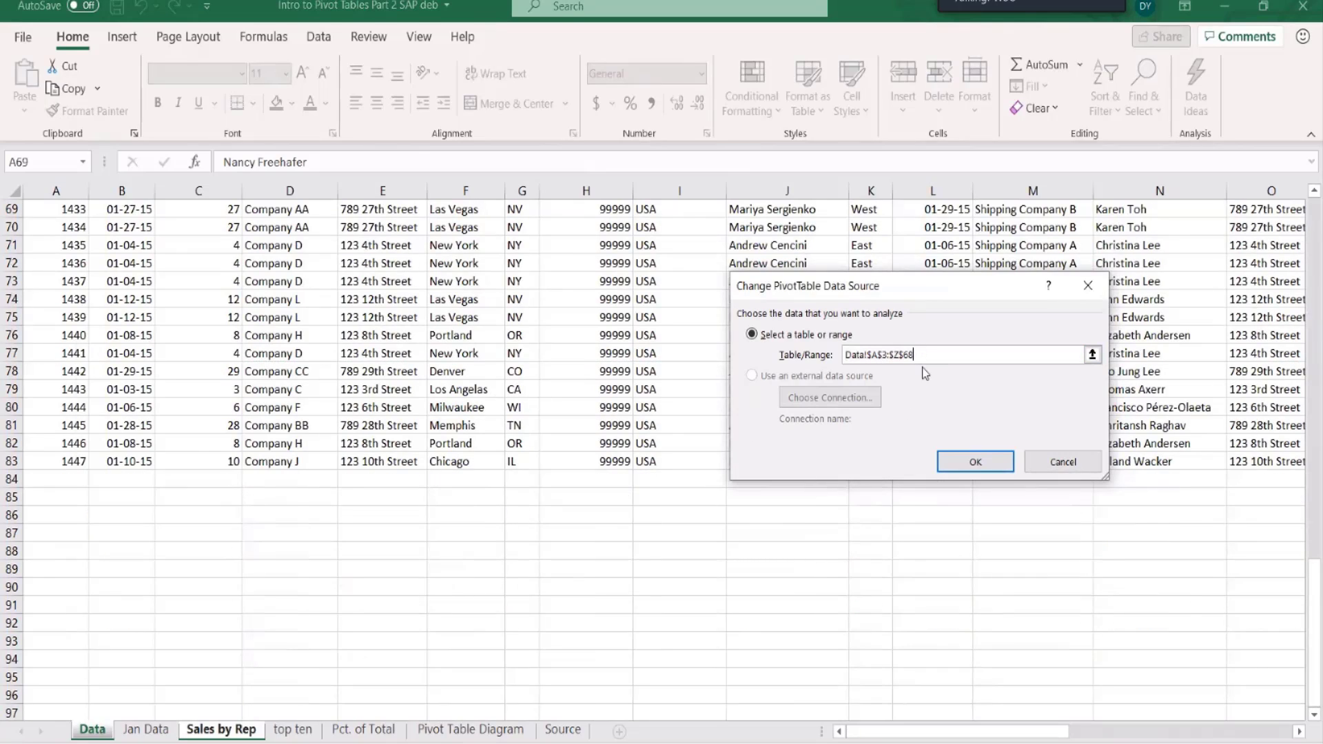
pyautogui.press('BackSpace')
pyautogui.press('BackSpace')
pyautogui.write('83')
pyautogui.click(1092, 354)
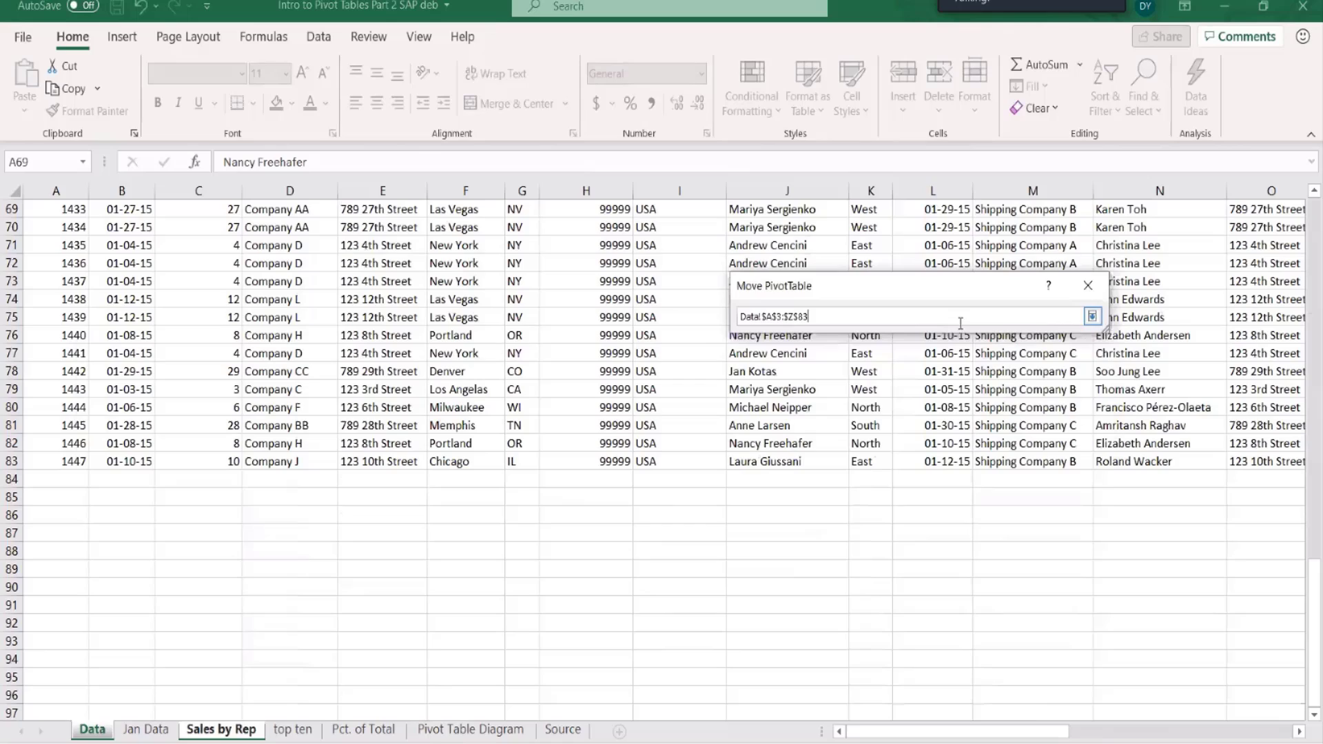
pyautogui.click(1093, 315)
pyautogui.click(970, 466)
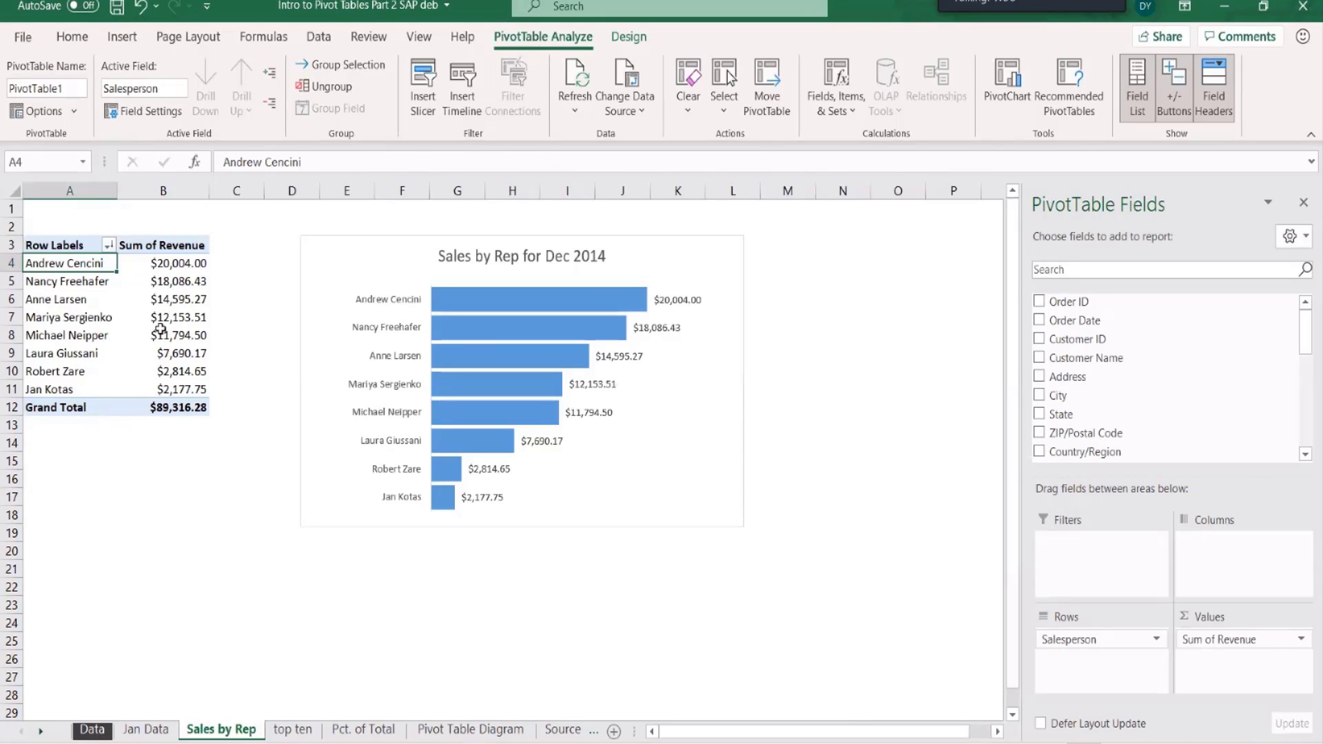
# Examine the refresh choices and the data options of the Sales by Rep pivot table, leaving its settings as they are.
pyautogui.click(153, 299)
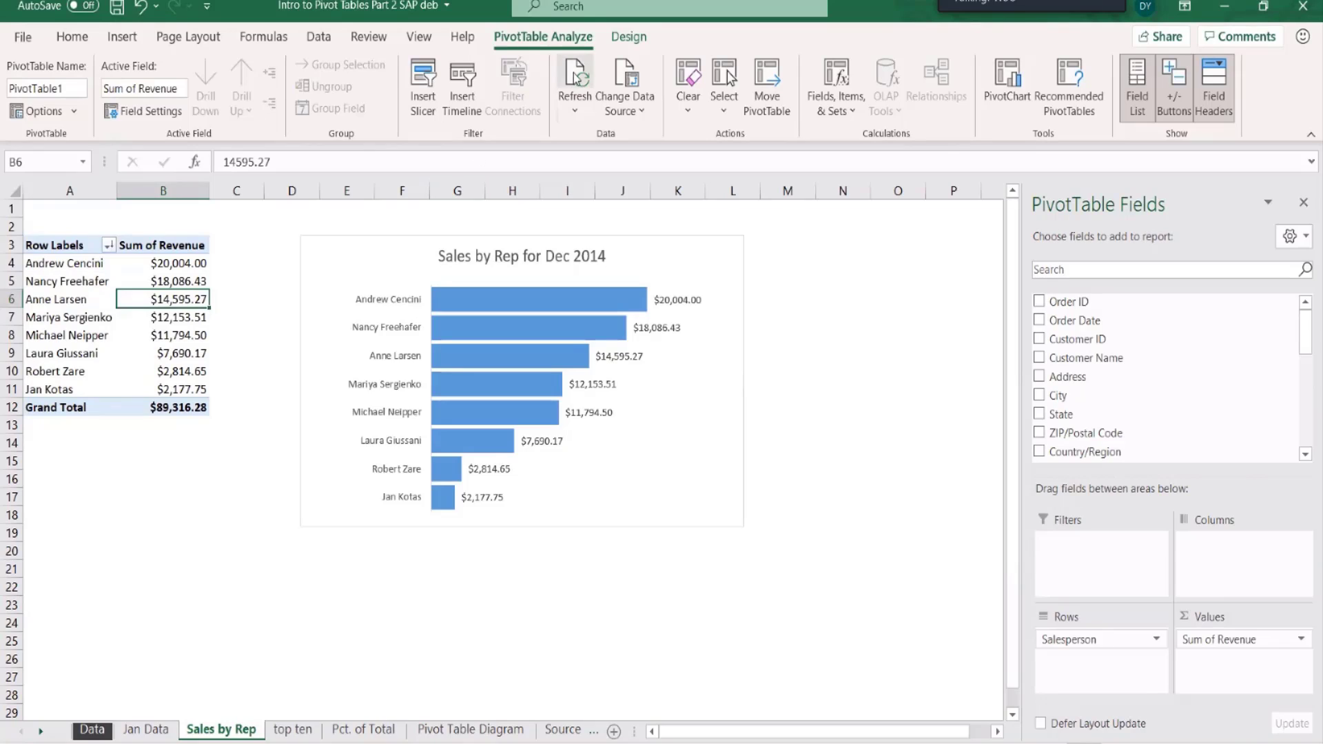
pyautogui.click(574, 114)
pyautogui.press('Escape')
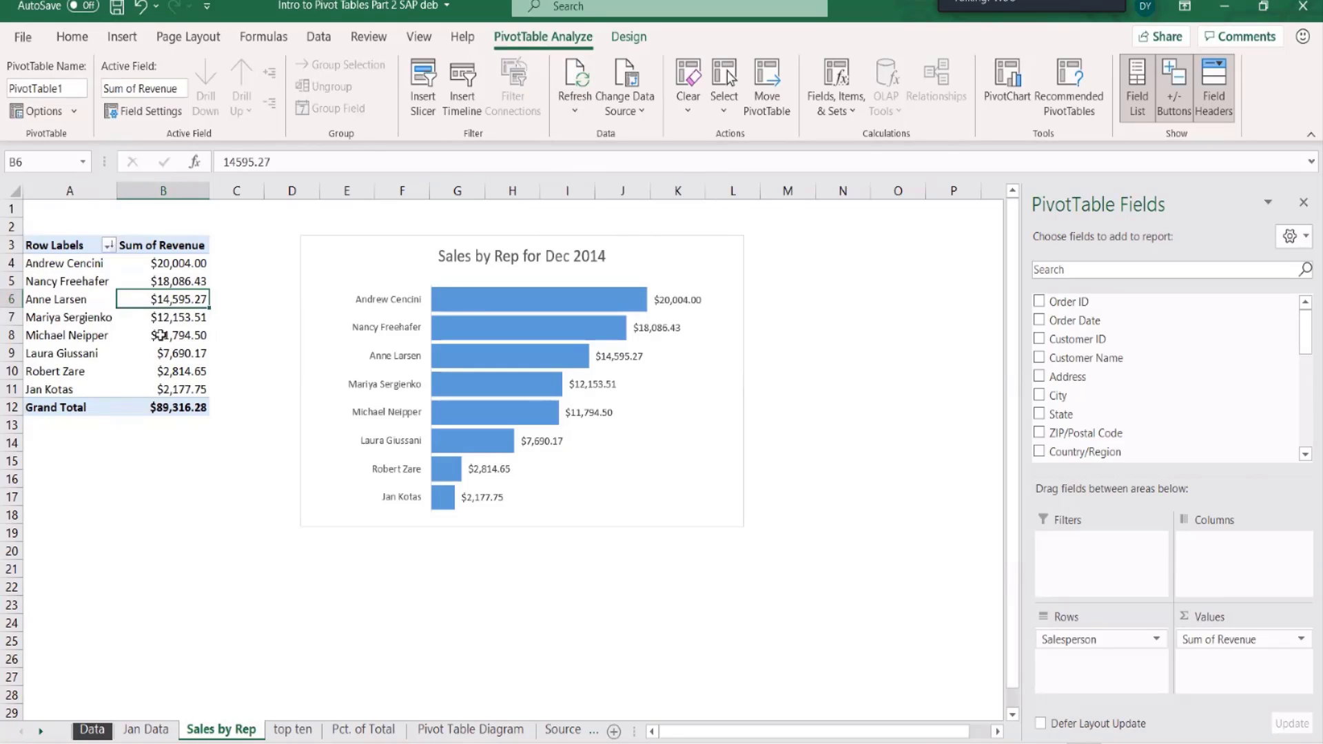
pyautogui.click(73, 115)
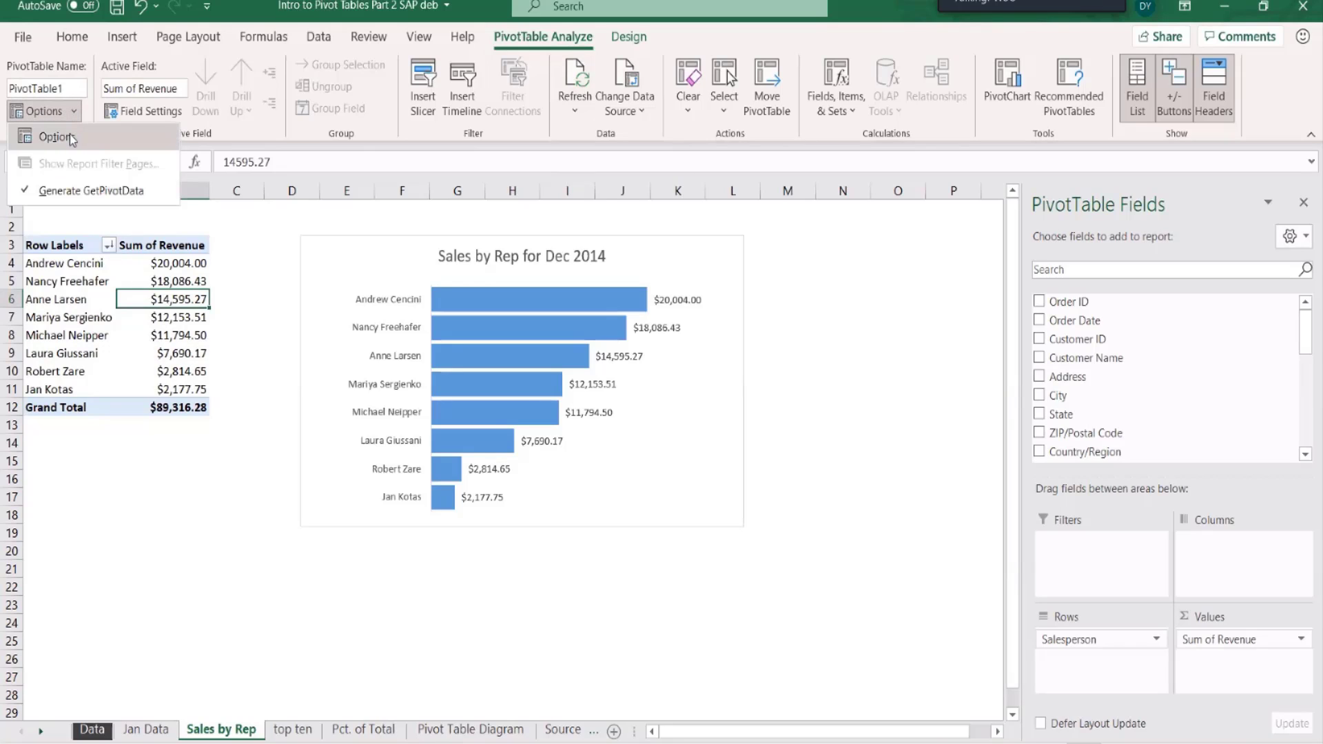
pyautogui.click(72, 138)
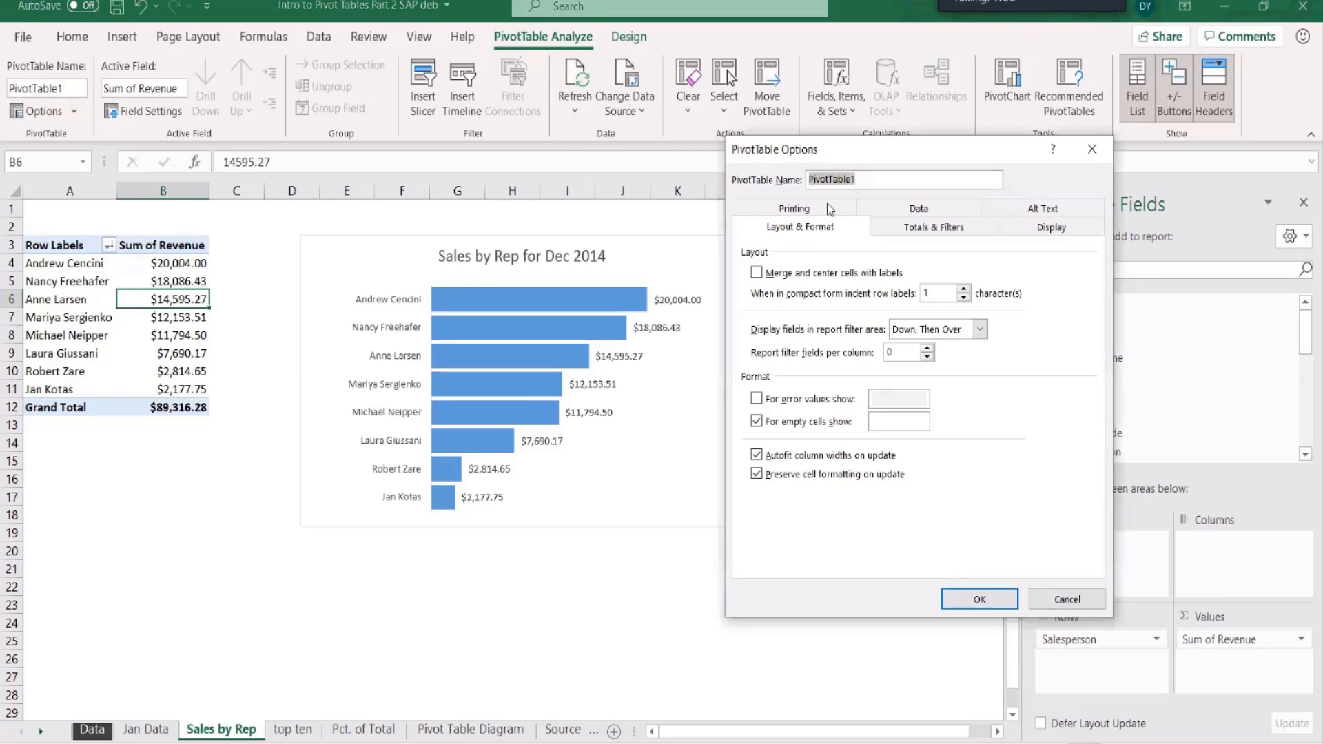
pyautogui.click(917, 211)
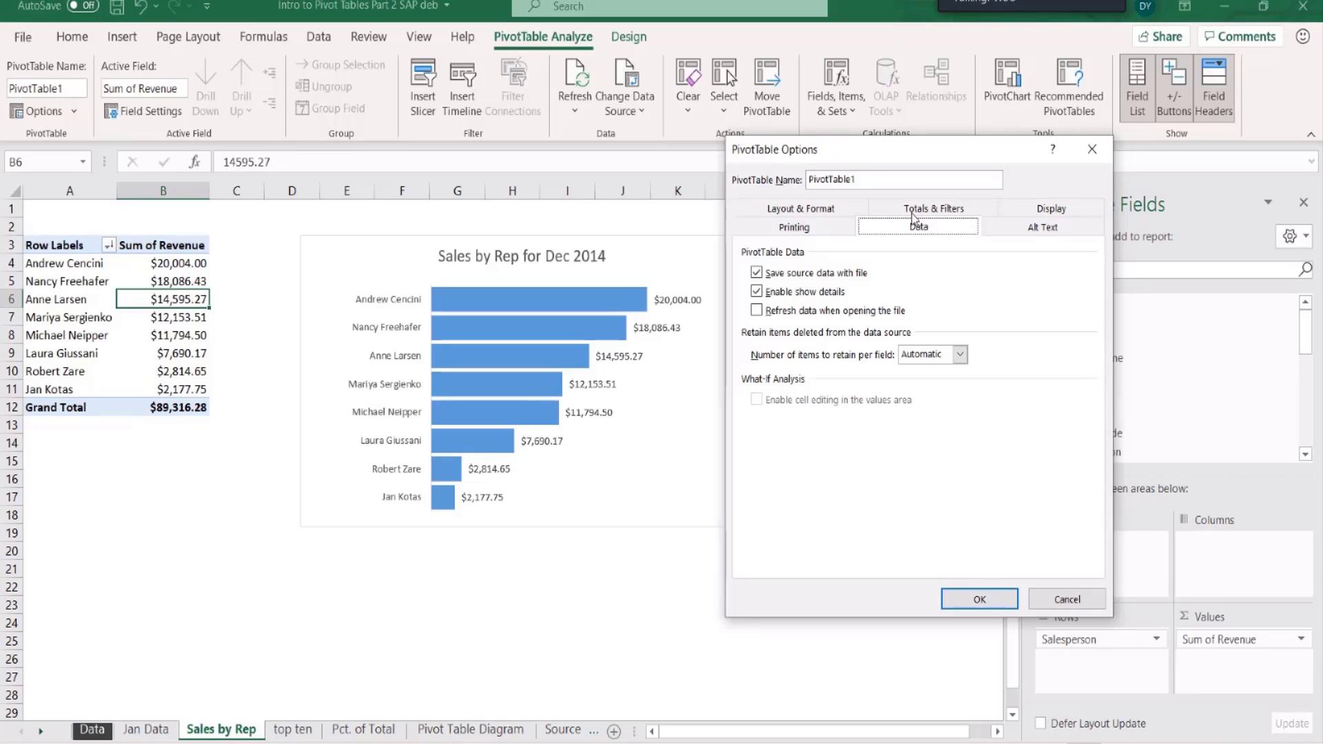
pyautogui.click(952, 602)
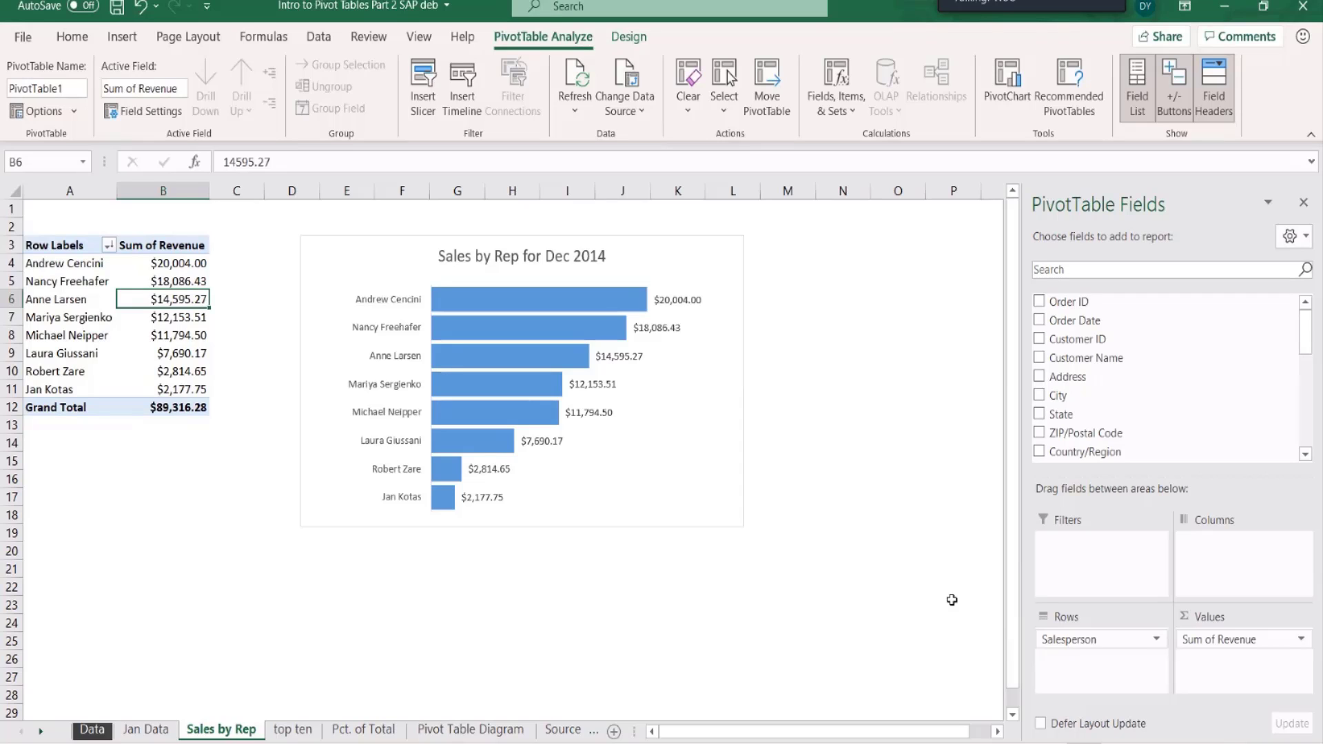
# Review the pivot tables and charts on the Sales by Rep and top ten sheets and their copies, along with the Jan Data sheet.
pyautogui.click(348, 733)
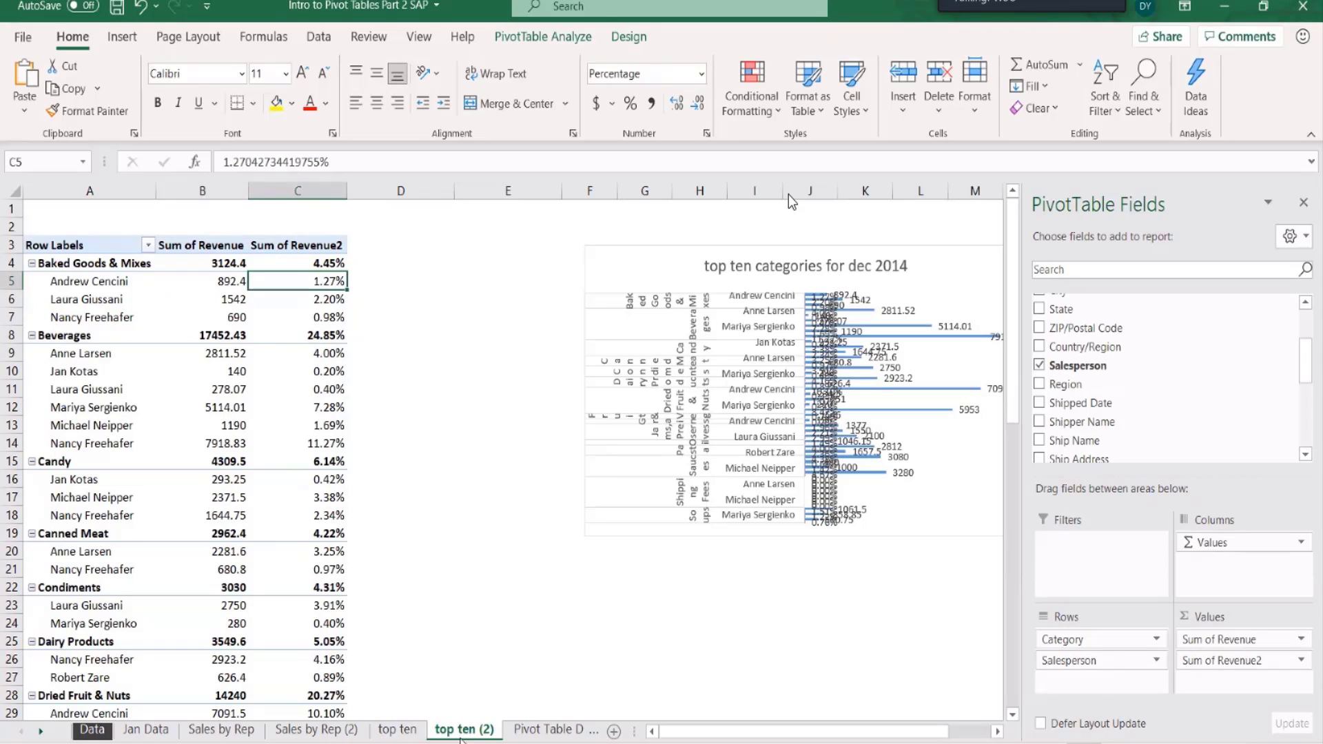
pyautogui.click(414, 732)
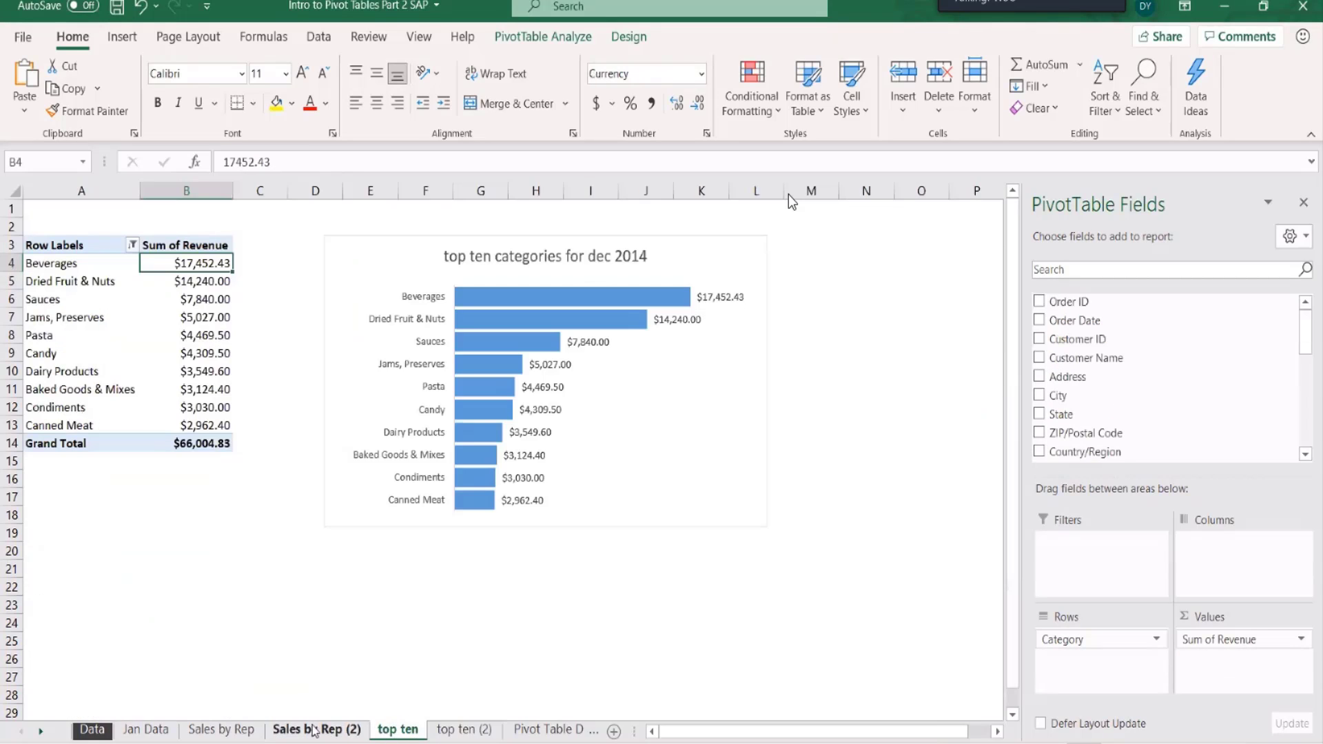
pyautogui.click(193, 732)
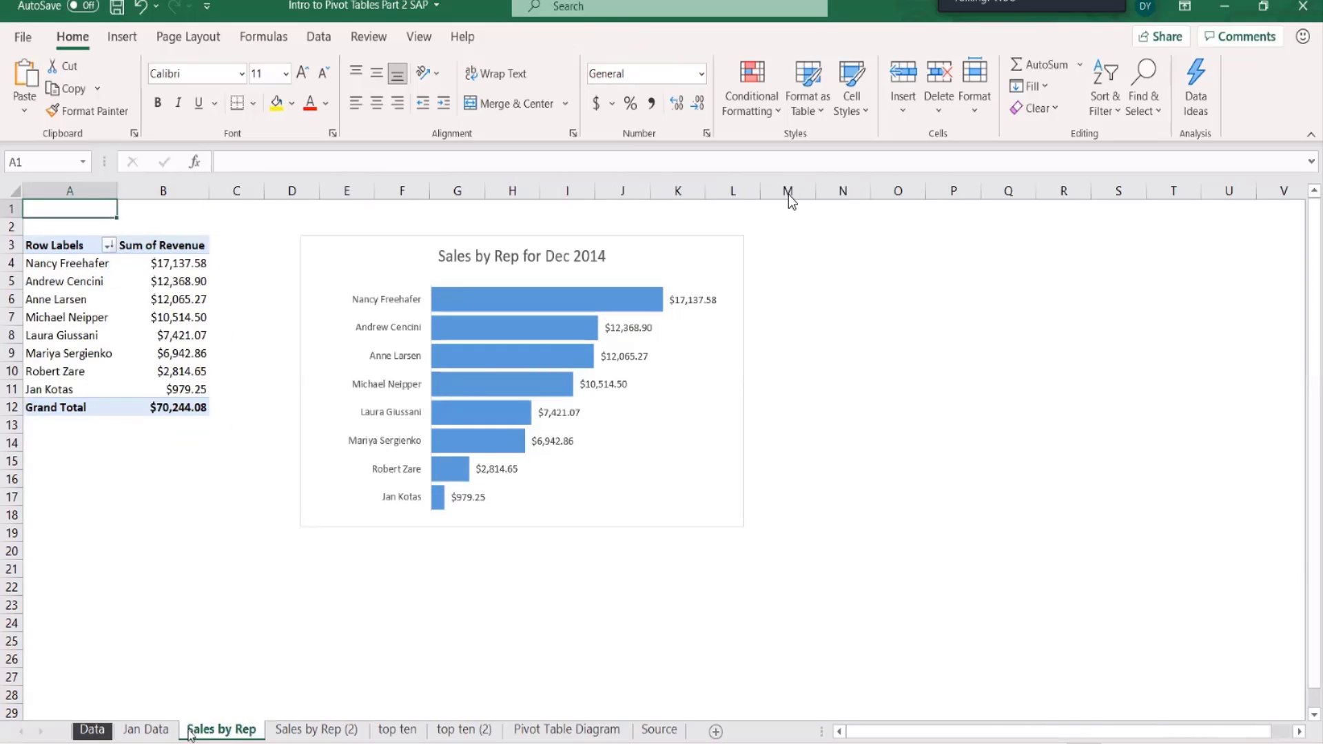
pyautogui.click(316, 730)
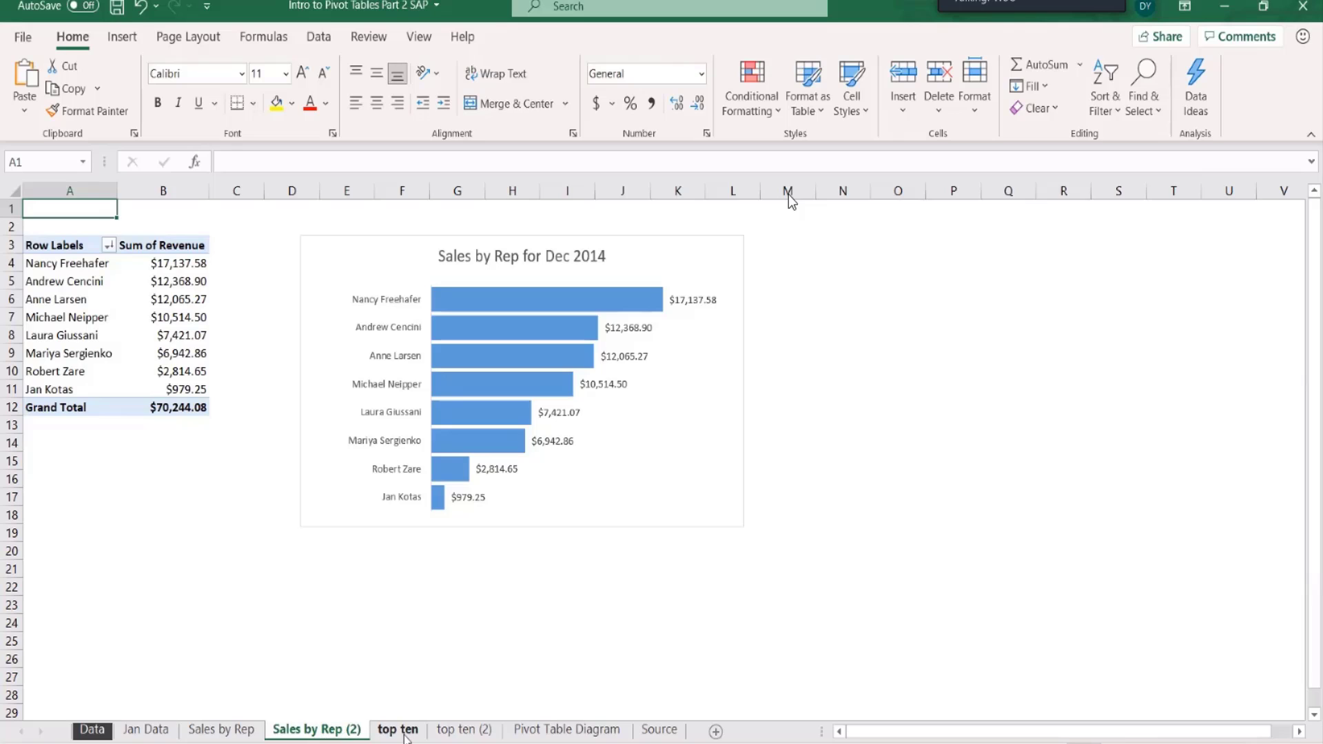
pyautogui.click(395, 731)
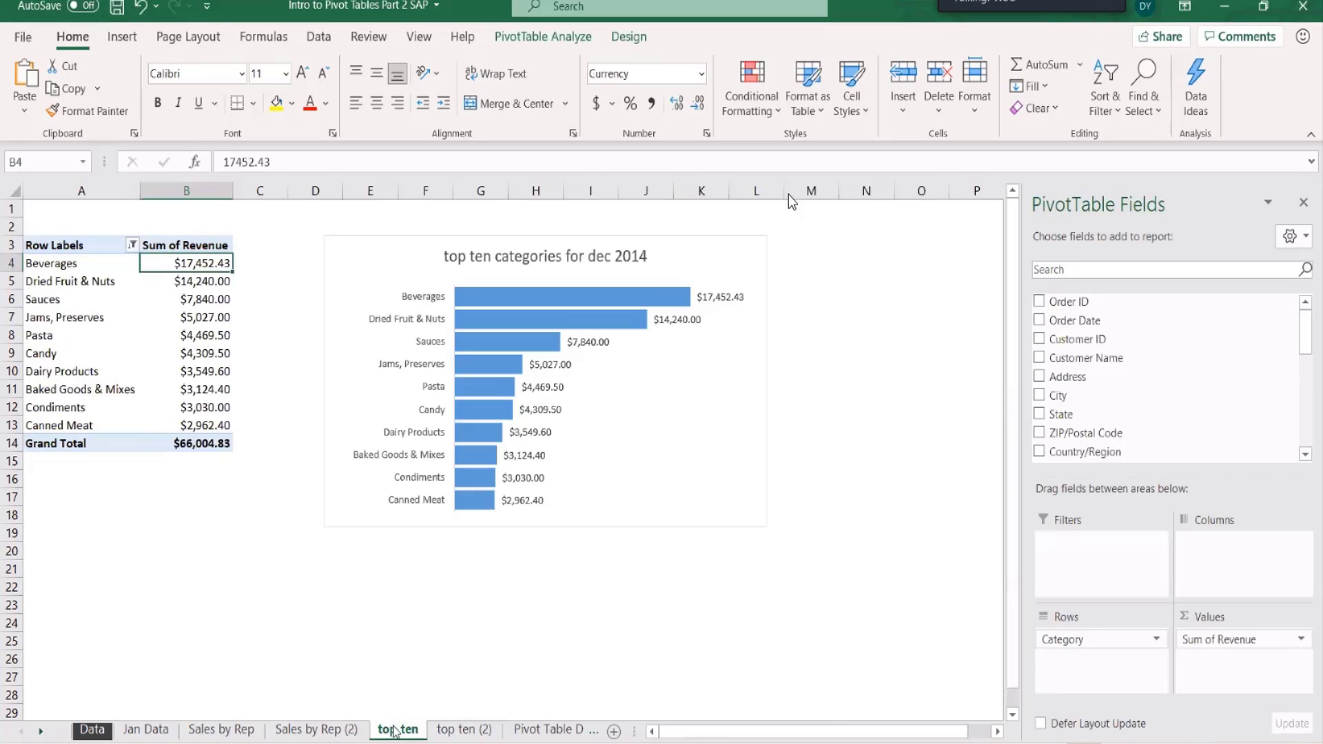
pyautogui.click(327, 728)
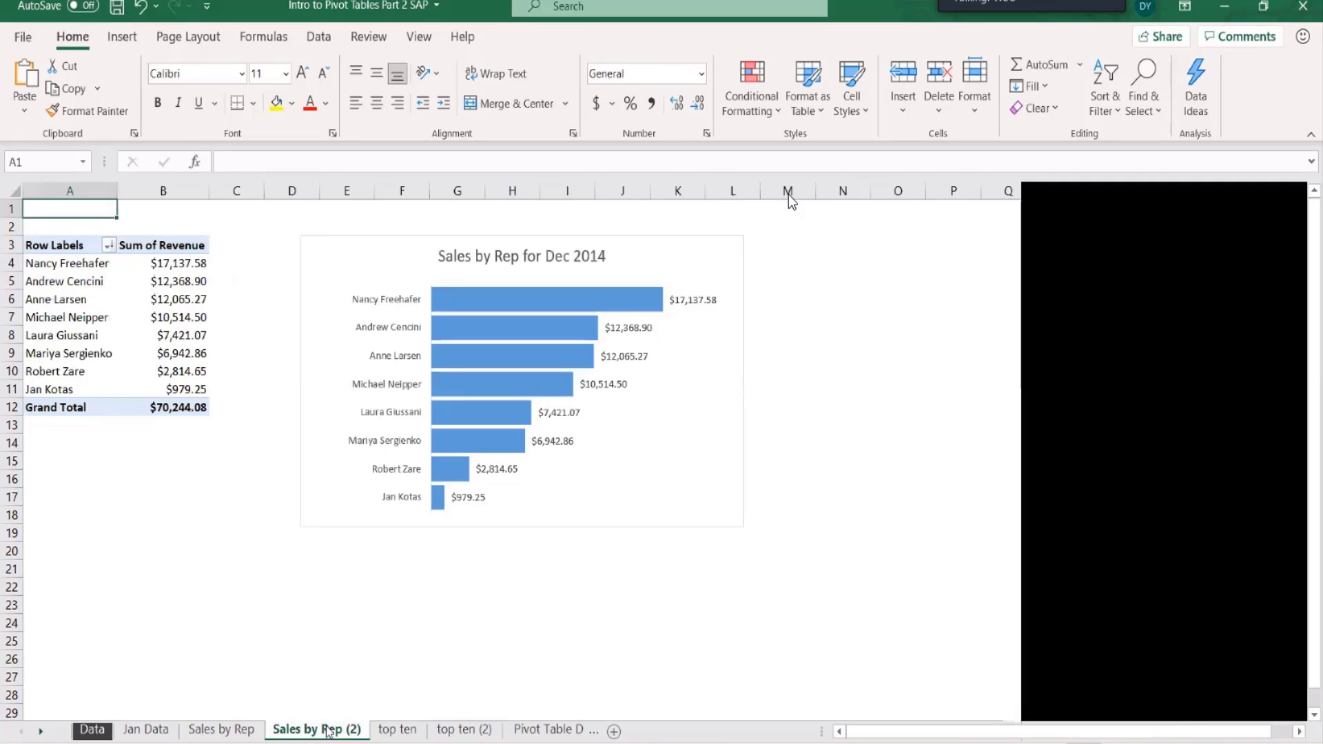
pyautogui.click(173, 732)
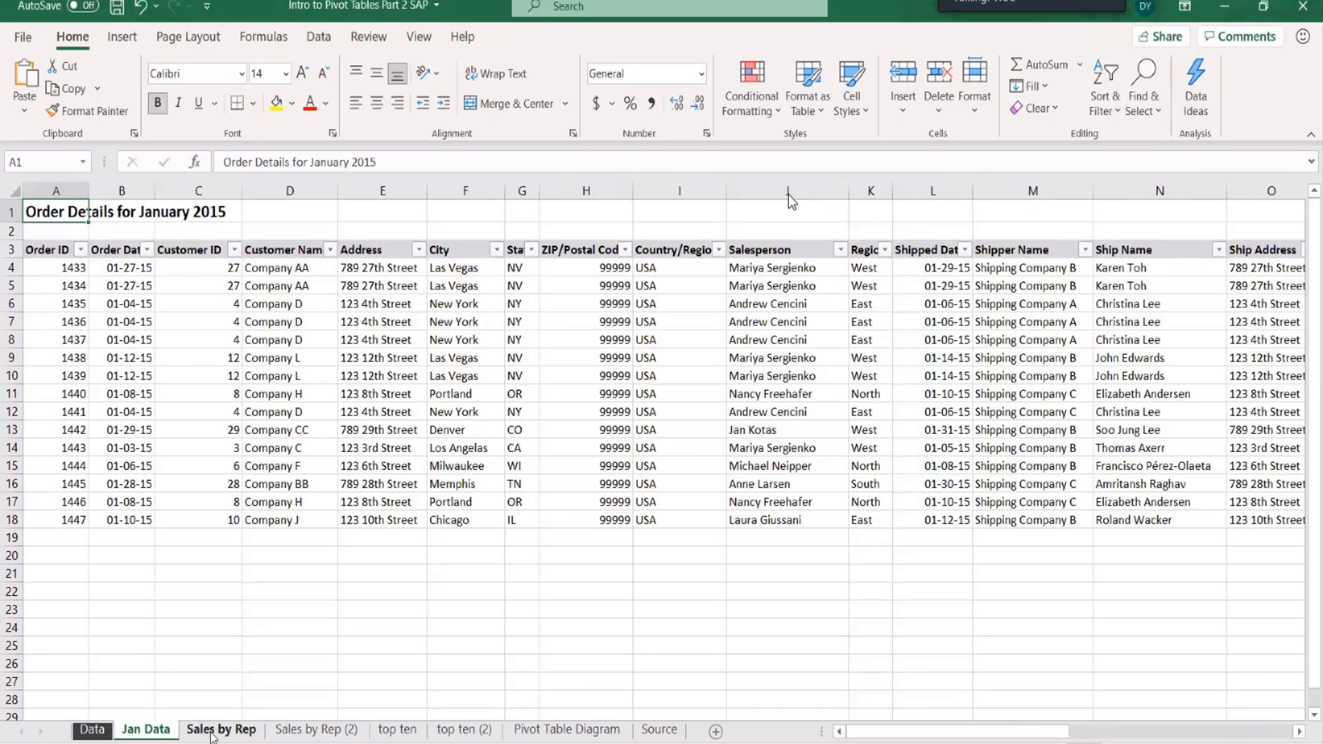
pyautogui.click(206, 732)
pyautogui.click(317, 729)
pyautogui.click(412, 731)
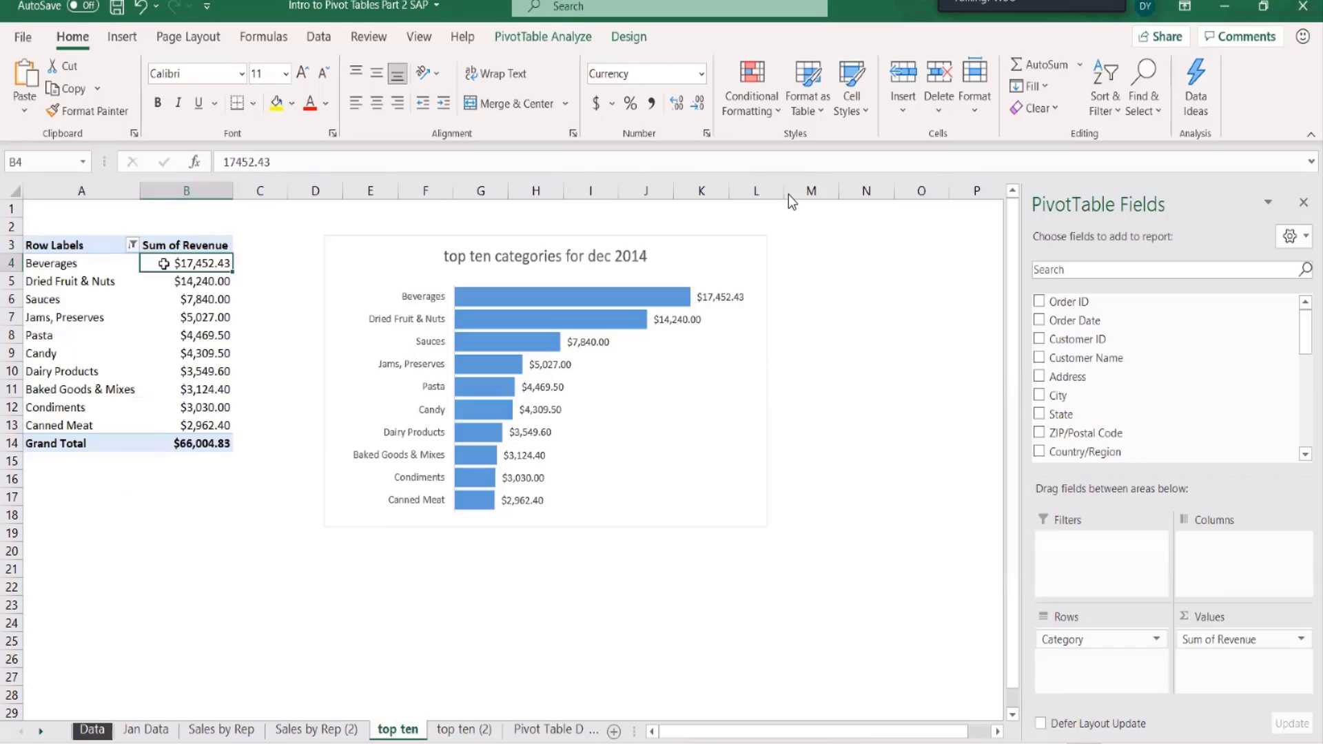
pyautogui.click(316, 729)
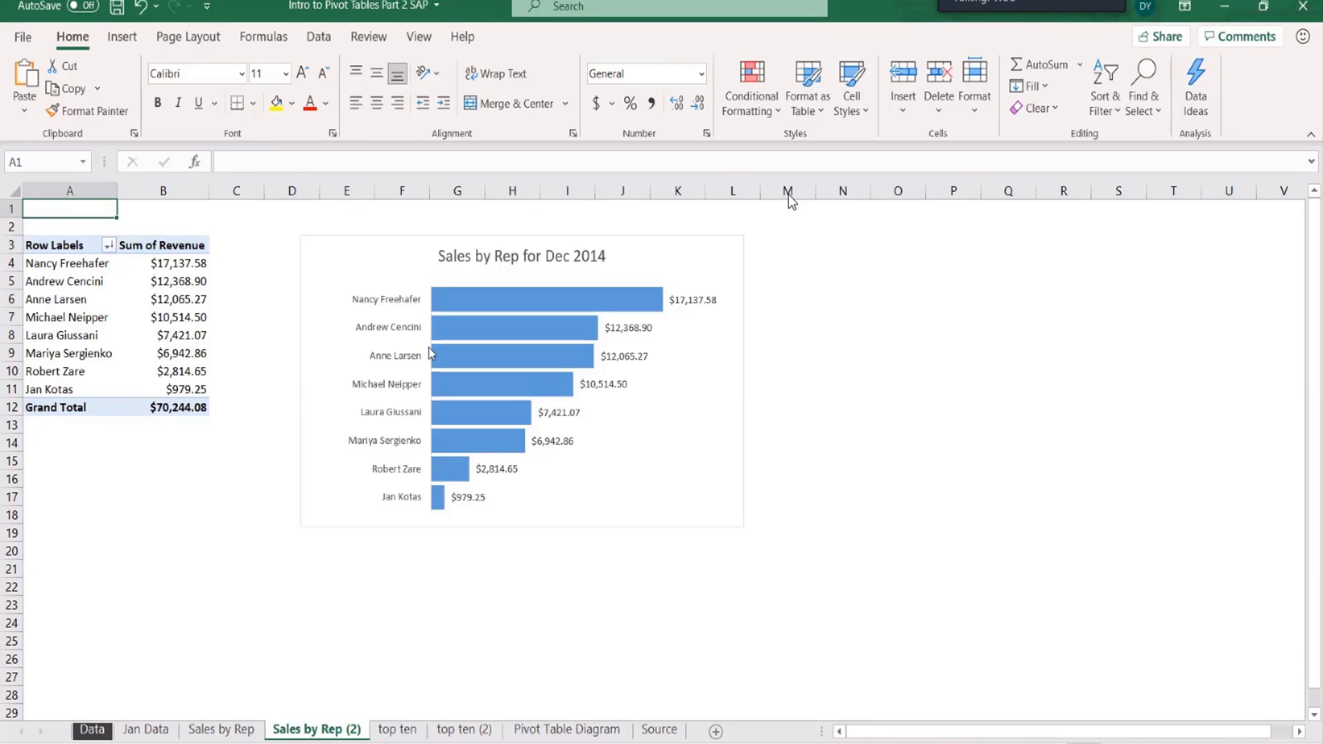
pyautogui.click(386, 733)
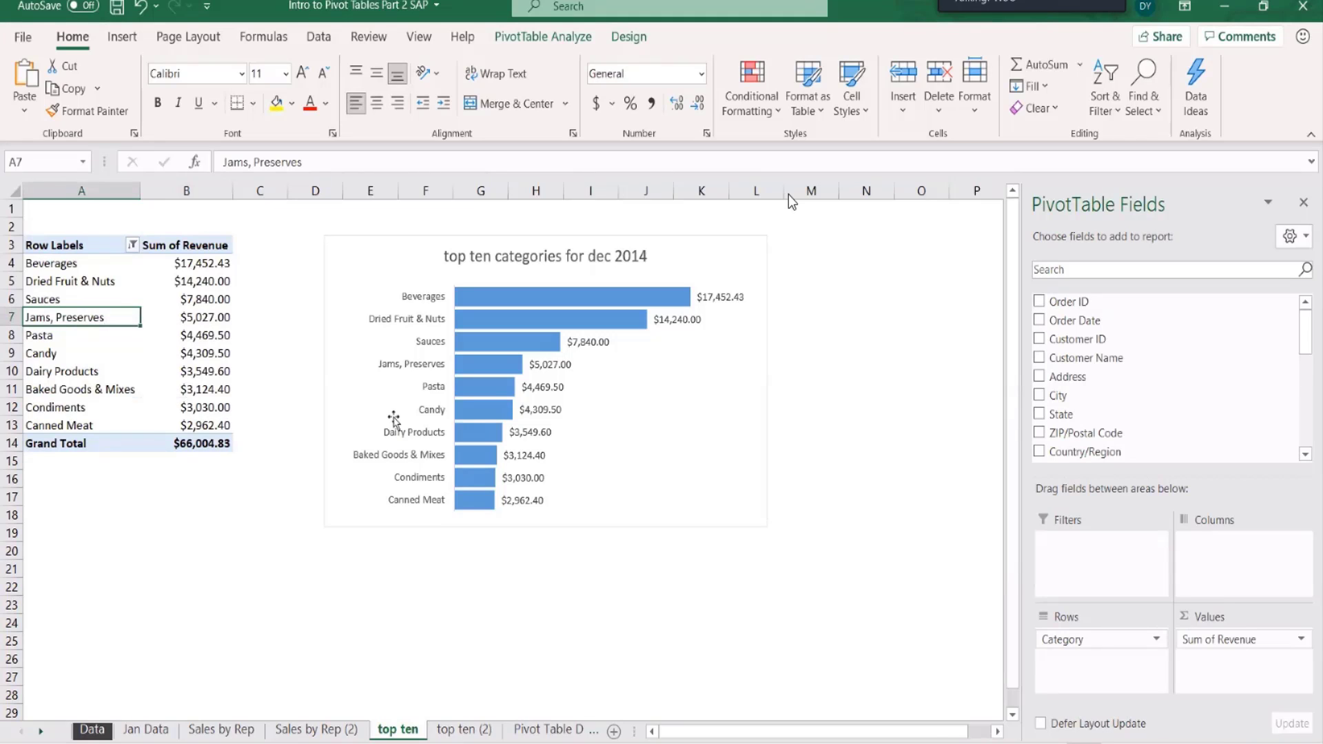
# Examine the Top 10 value filter applied to Category in the top ten sheet's pivot table, keeping its settings.
pyautogui.moveTo(207, 317)
pyautogui.moveTo(132, 250)
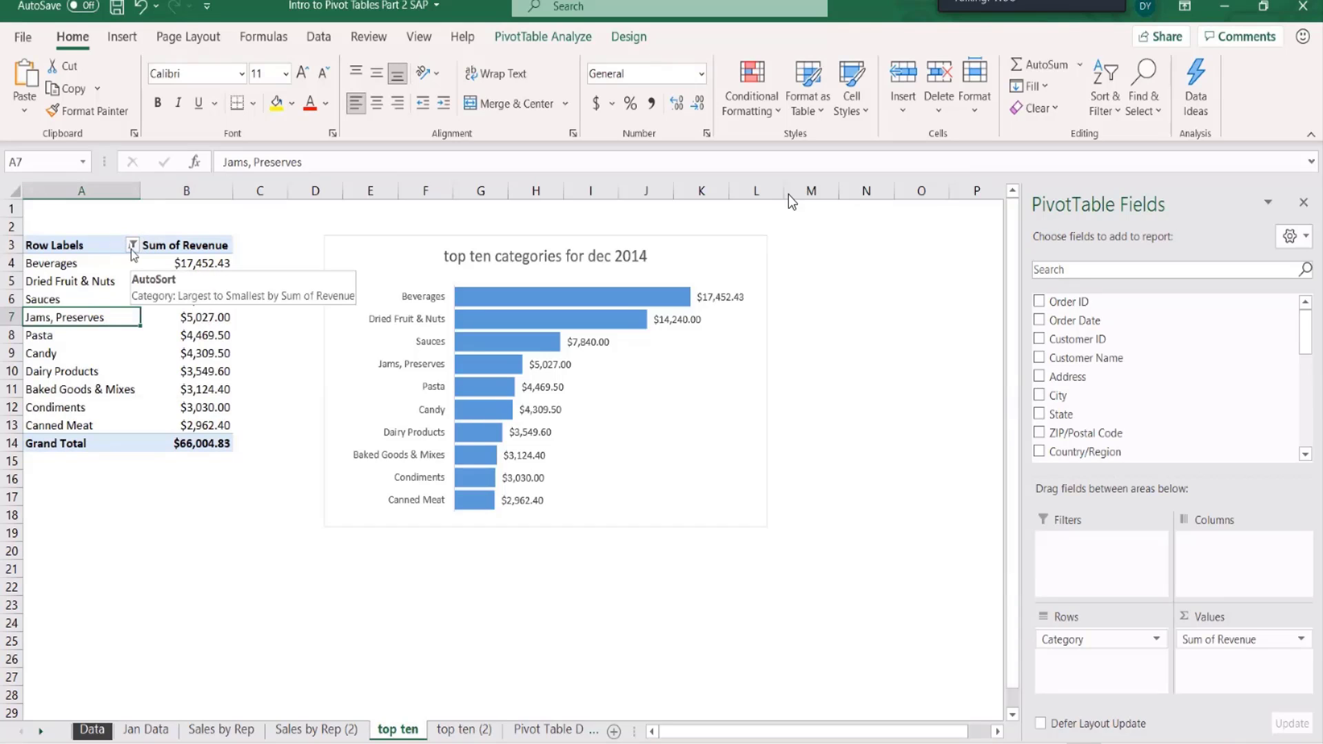
pyautogui.click(132, 245)
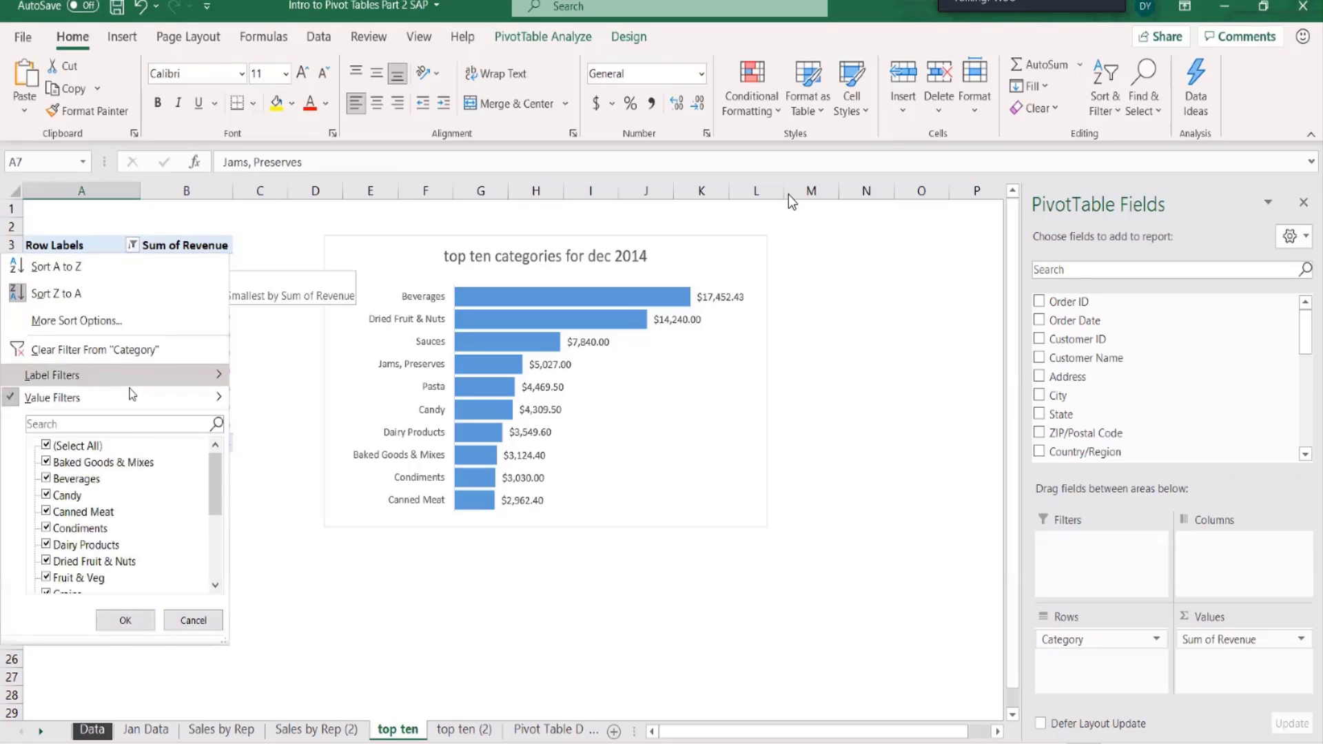
pyautogui.moveTo(131, 397)
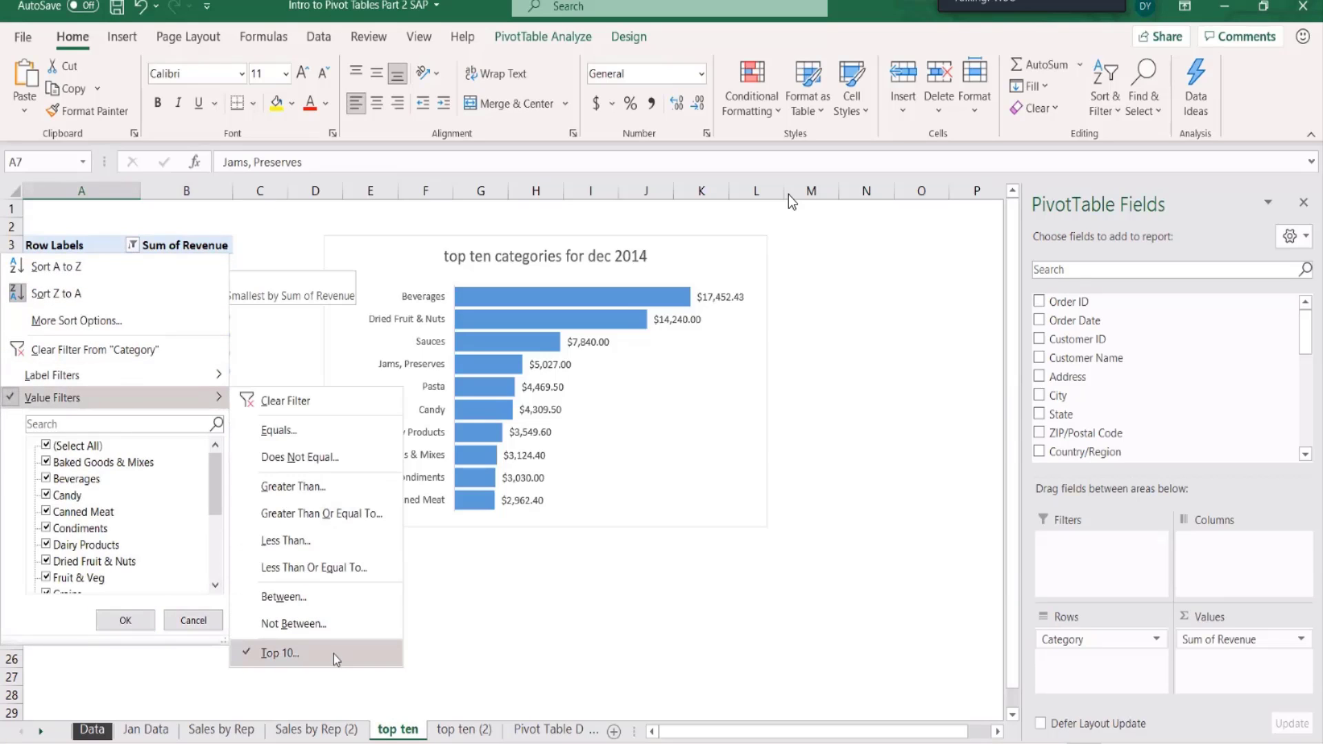
pyautogui.click(334, 655)
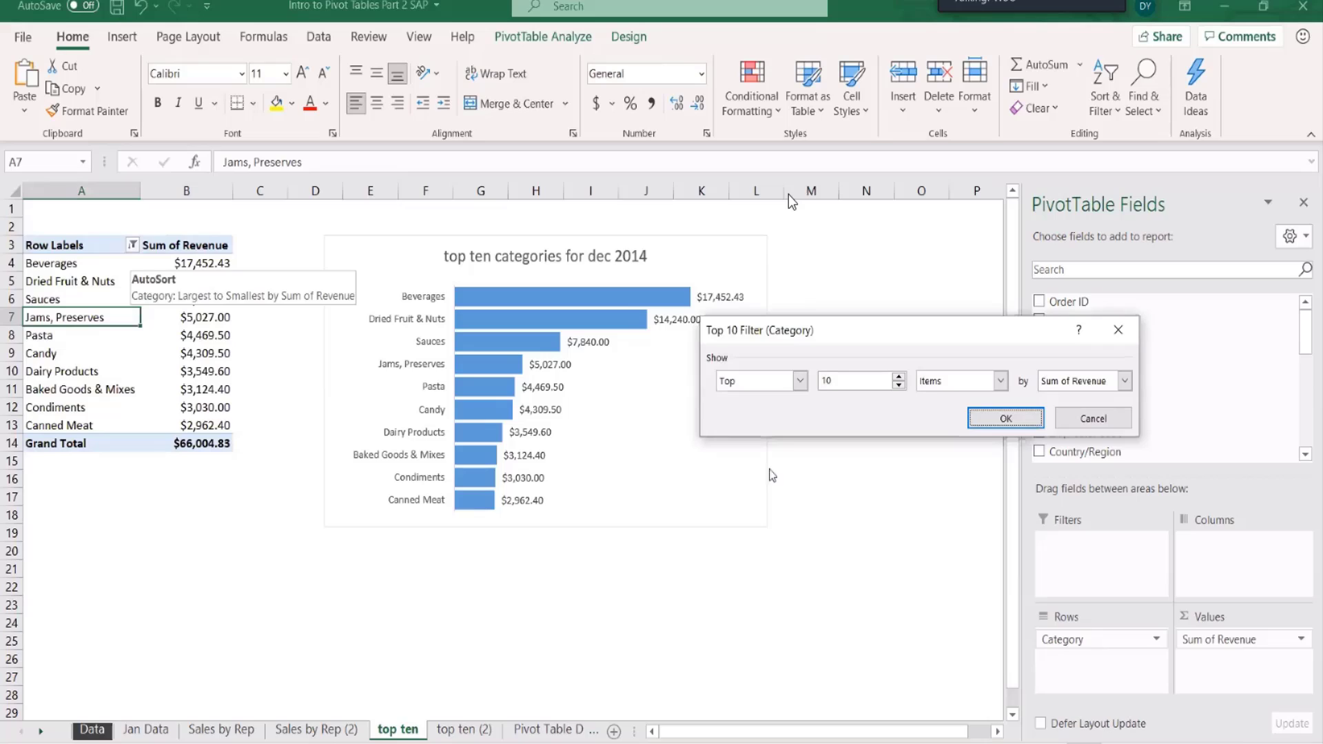
pyautogui.click(1006, 419)
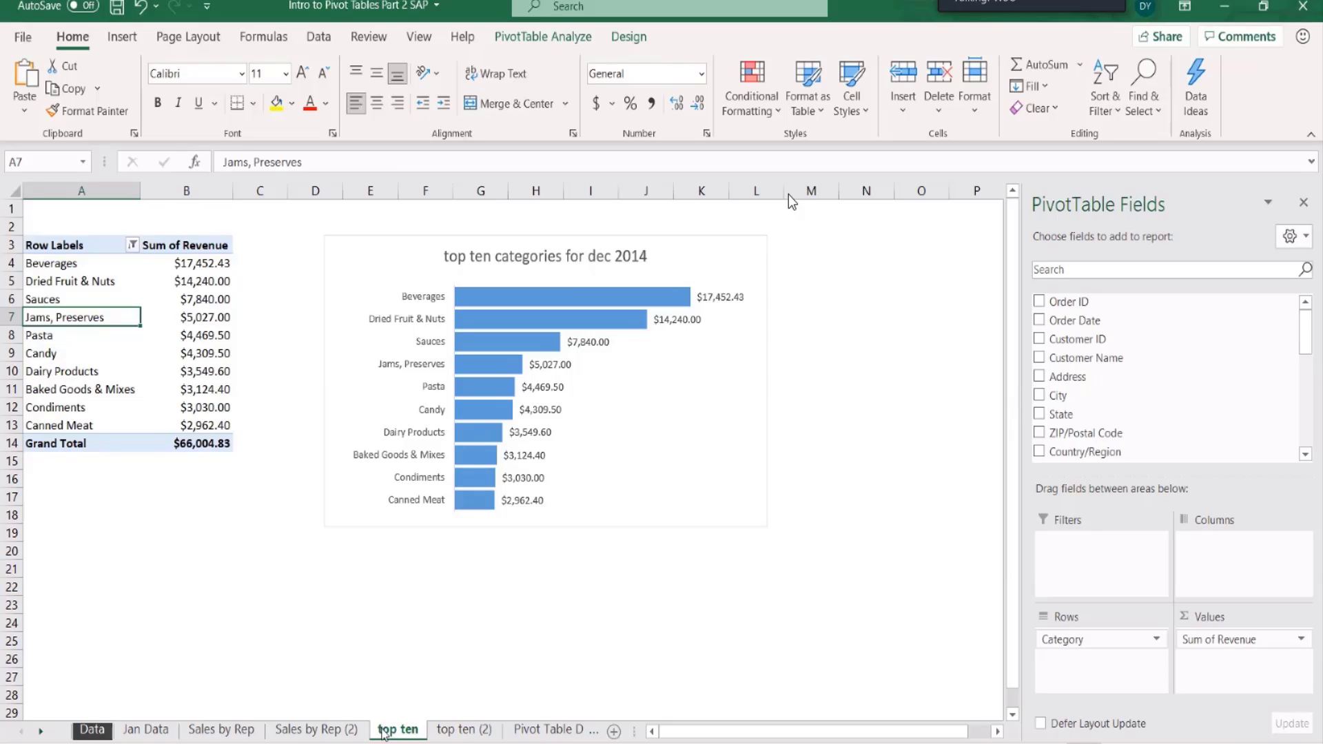
# Duplicate the top ten sheet directly after the original and clear the Category filter in the copy's pivot table.
pyautogui.moveTo(407, 733); pyautogui.dragTo(459, 721)
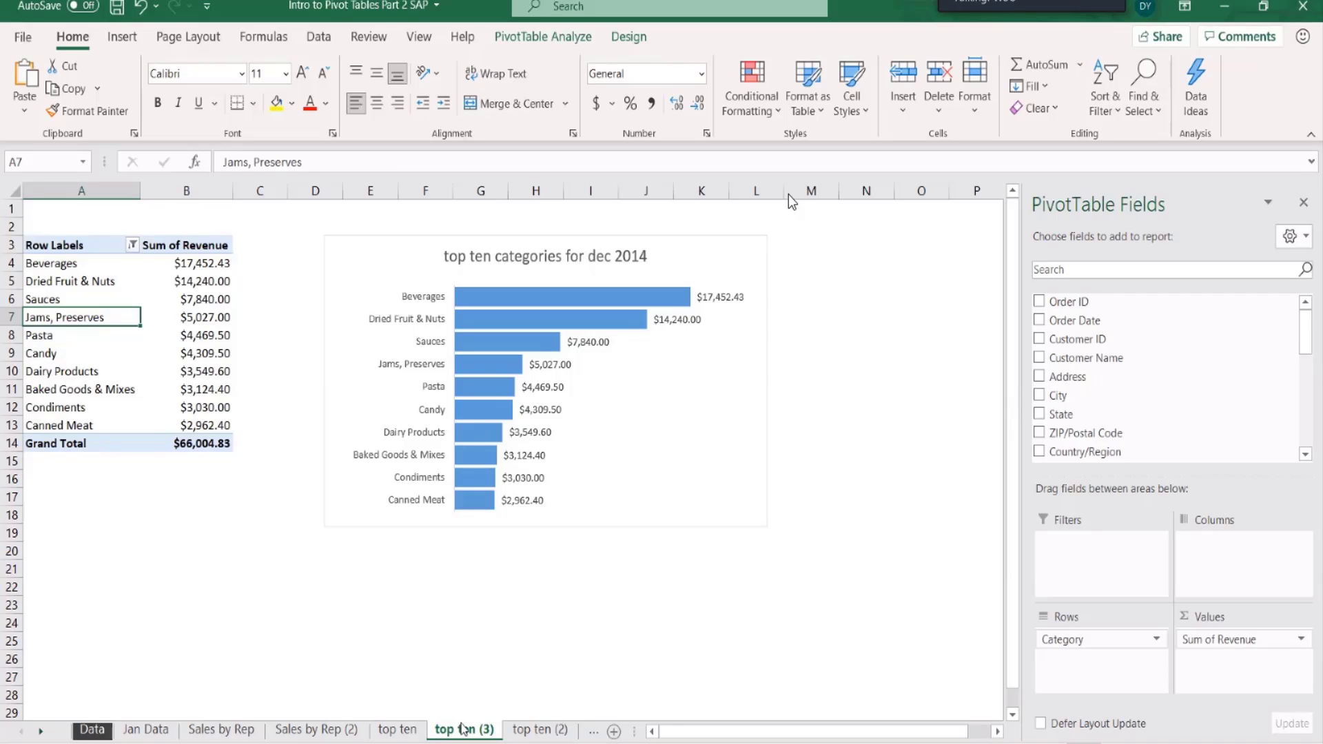
pyautogui.click(132, 247)
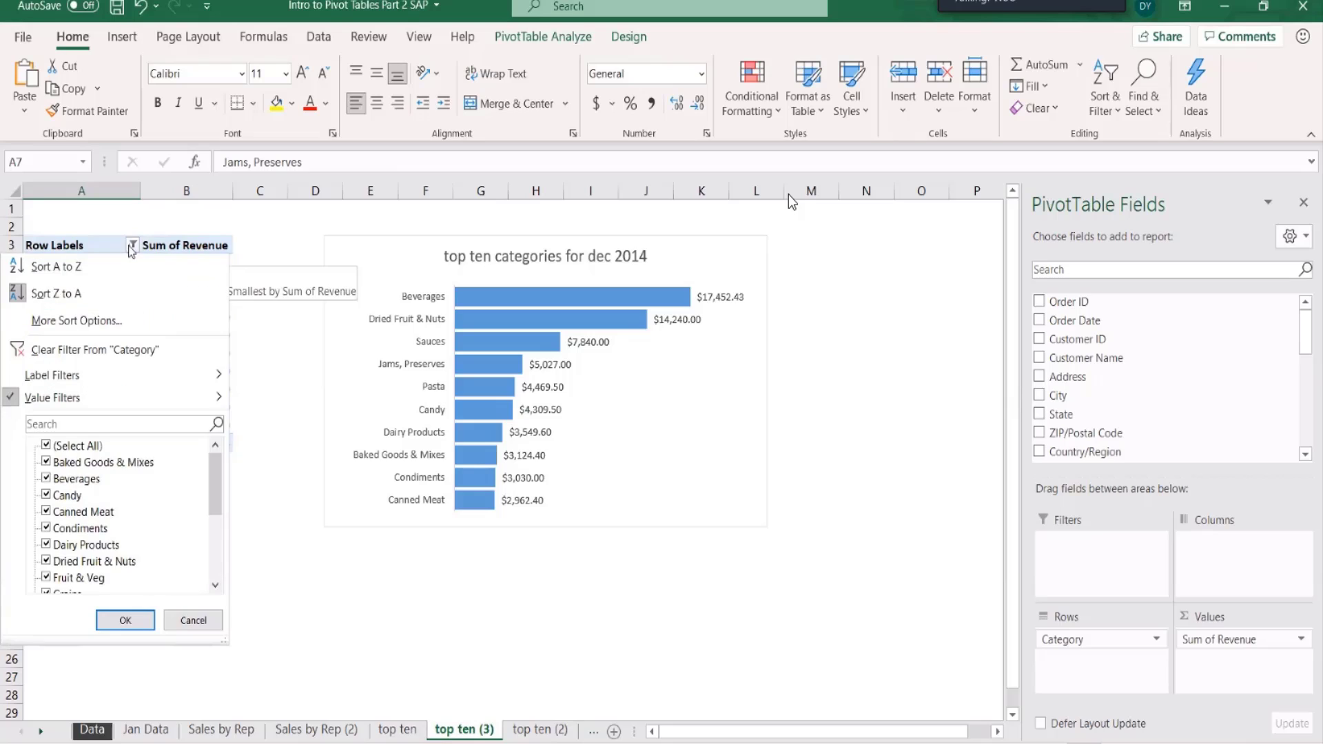
pyautogui.click(19, 351)
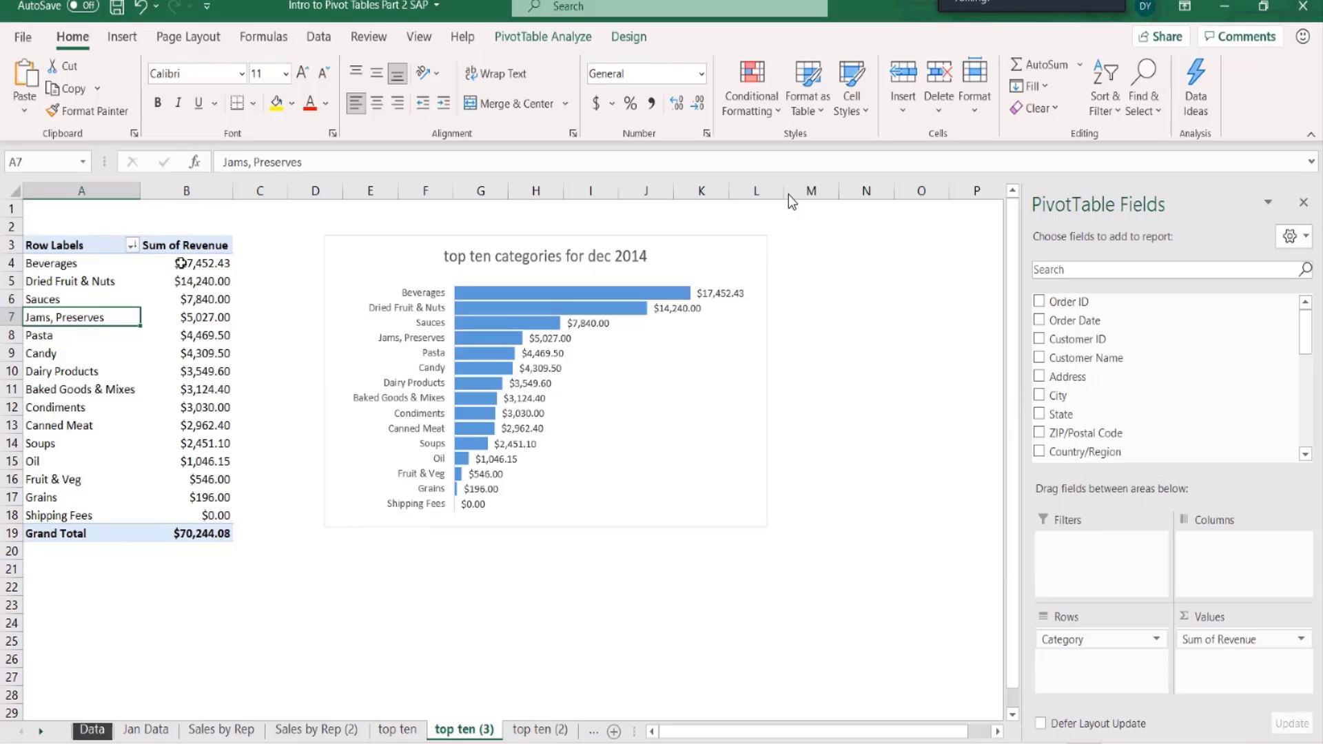
pyautogui.moveTo(181, 262)
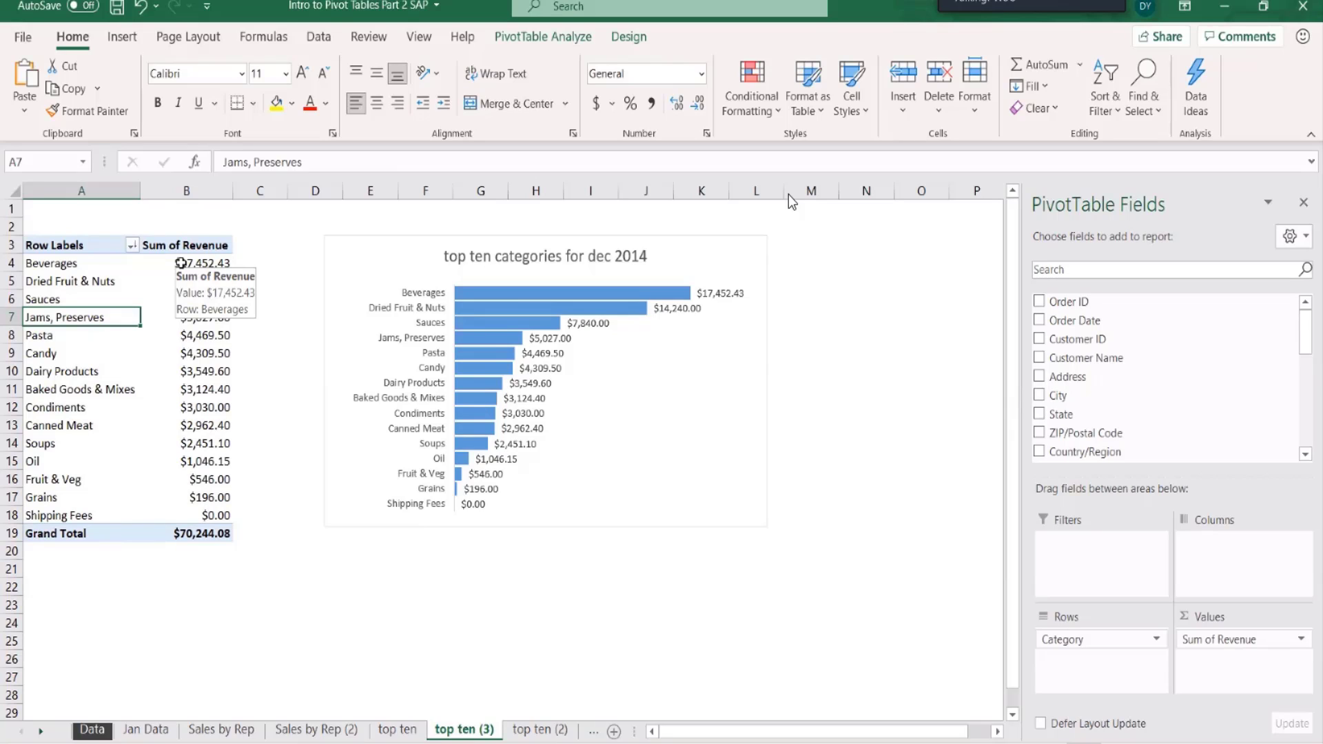
# Add the Revenue field a second time to the values of the top ten (3) pivot table, using top ten (2) as reference.
pyautogui.click(539, 731)
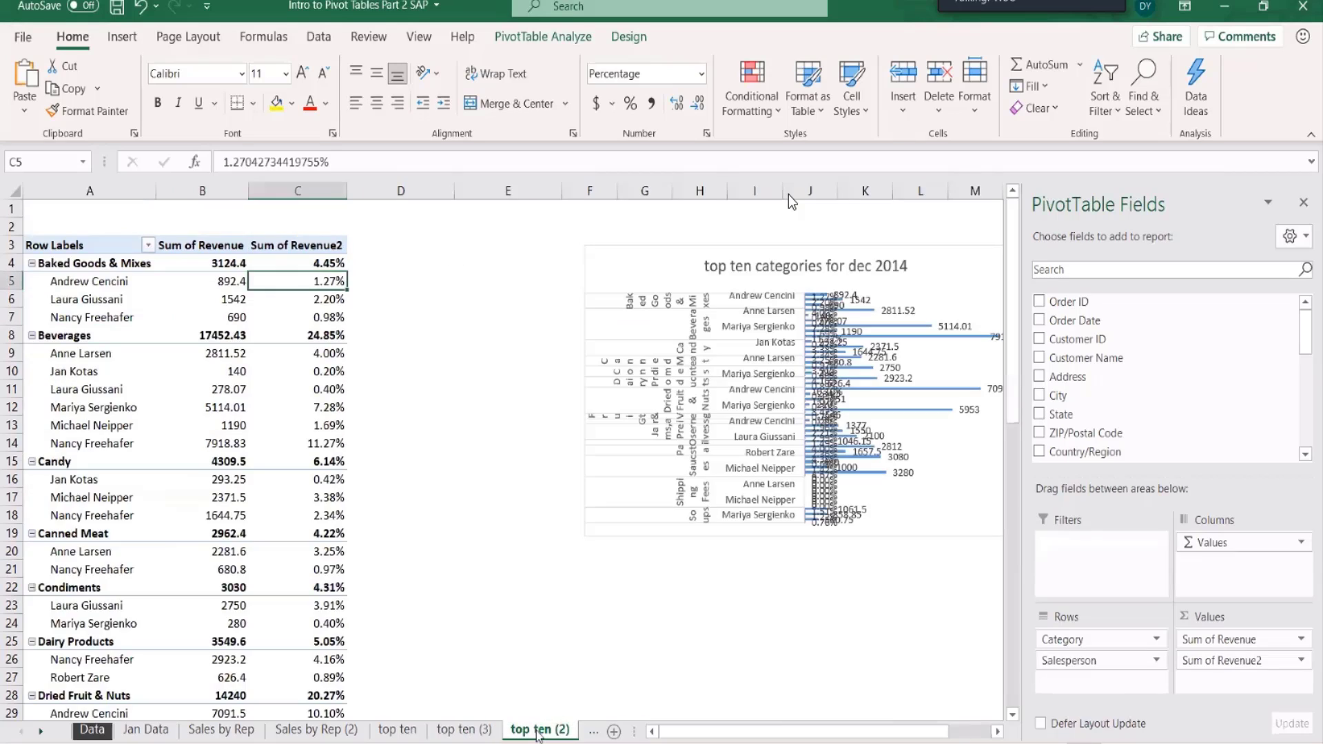
pyautogui.click(464, 730)
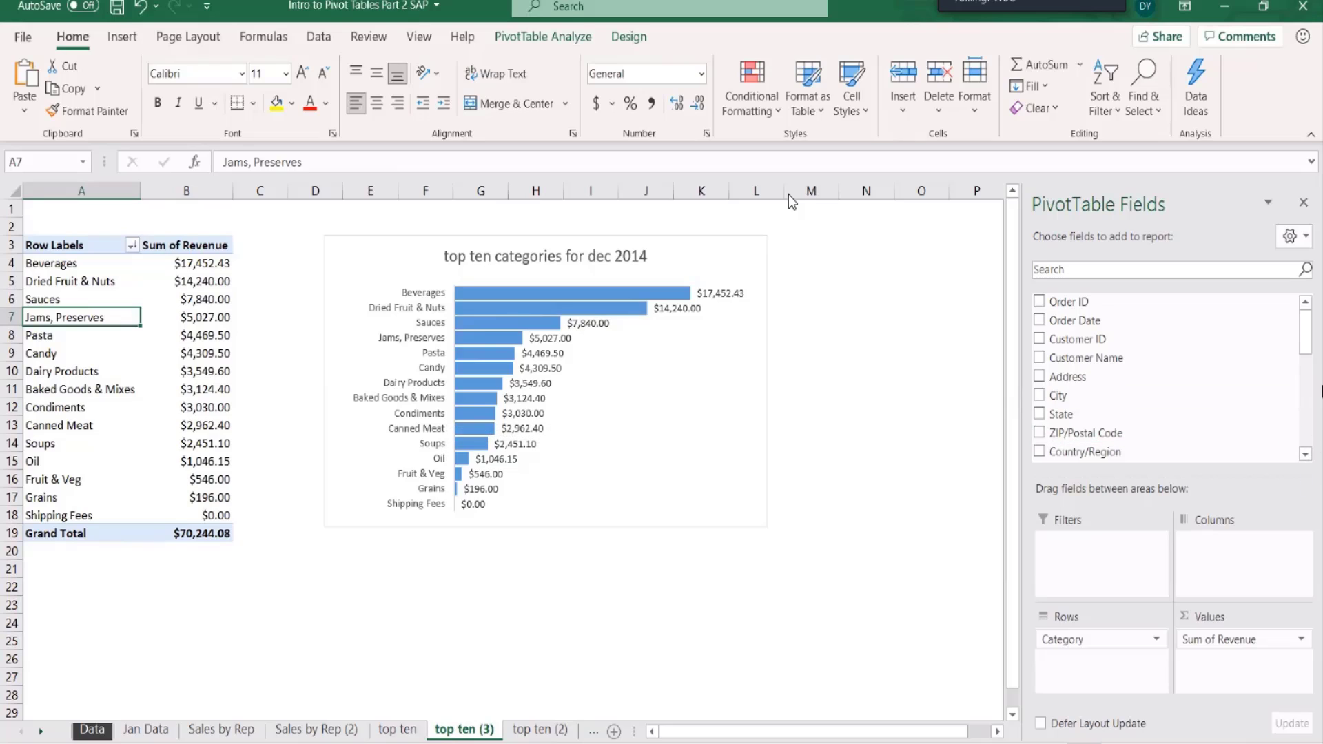
pyautogui.moveTo(1300, 338); pyautogui.dragTo(1309, 434)
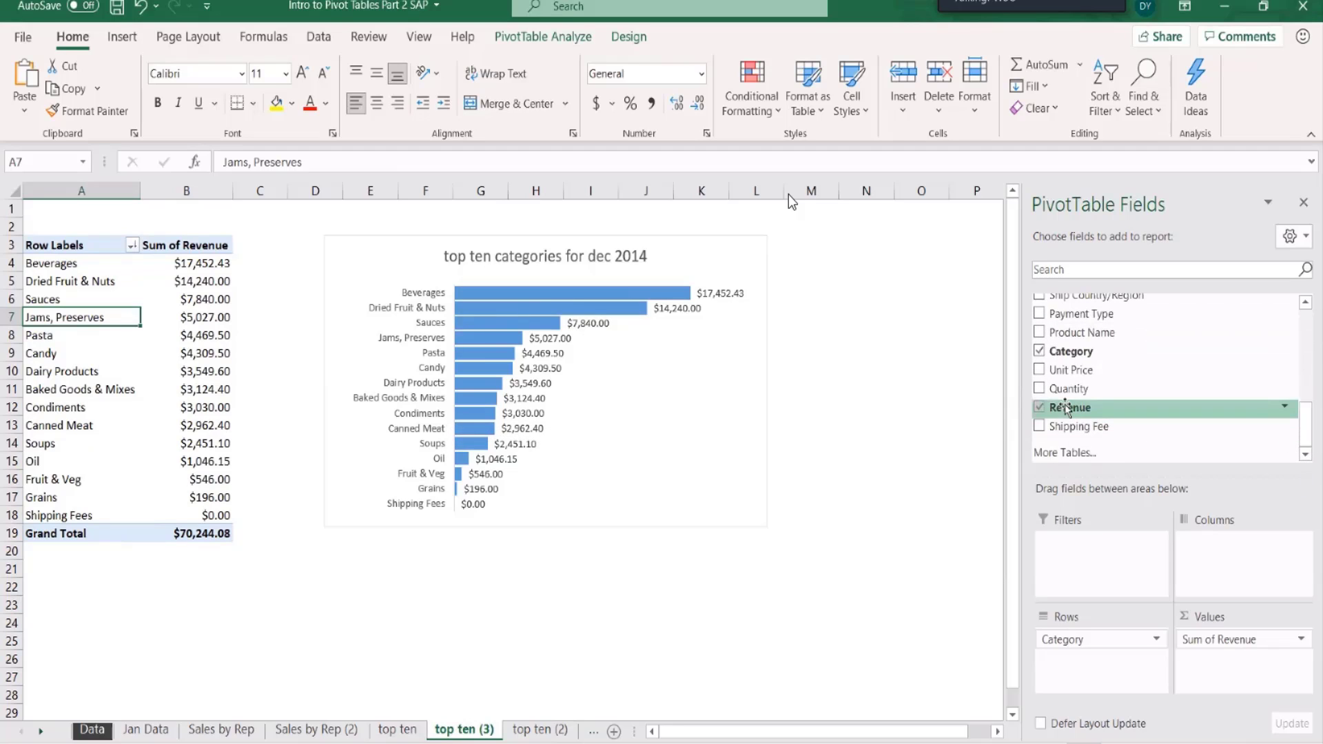
pyautogui.moveTo(1067, 408); pyautogui.dragTo(1215, 678)
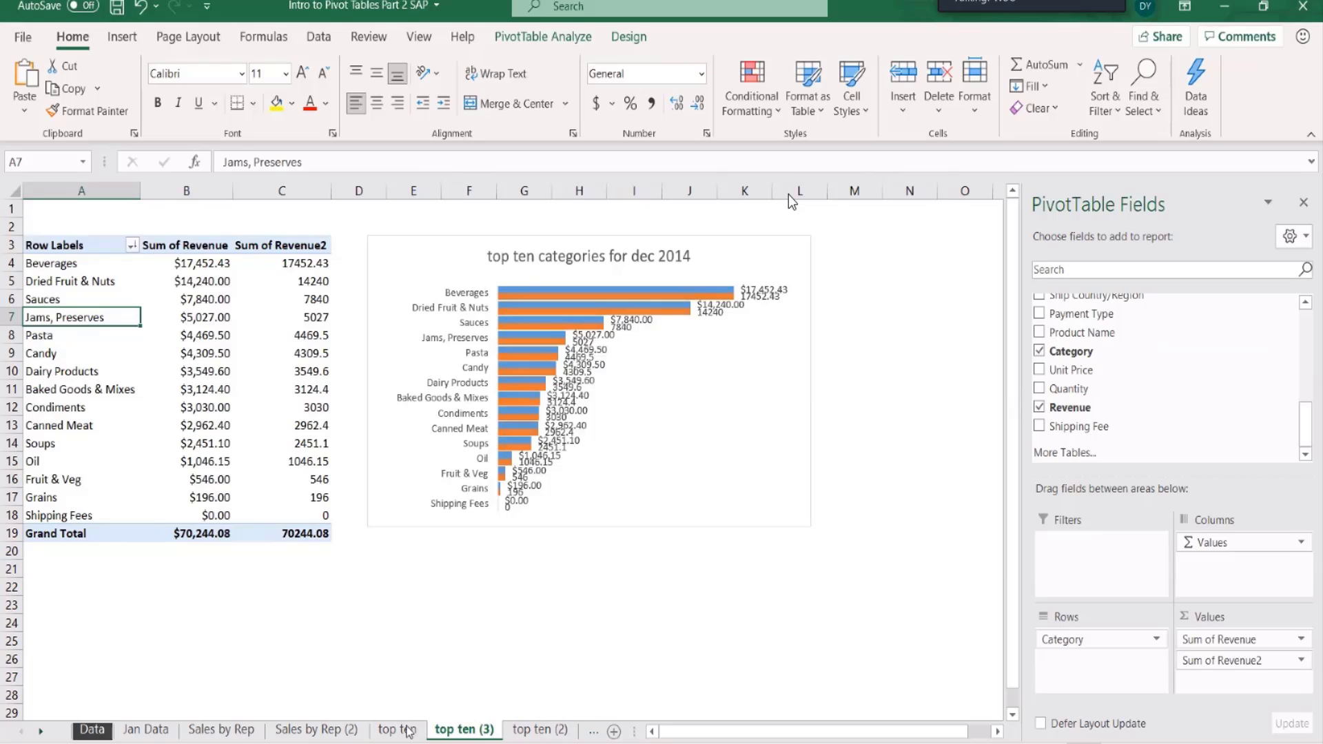
# Check the second revenue column on the top ten (2) sheet and move the top ten (3) chart away from its pivot table to about column N.
pyautogui.click(519, 731)
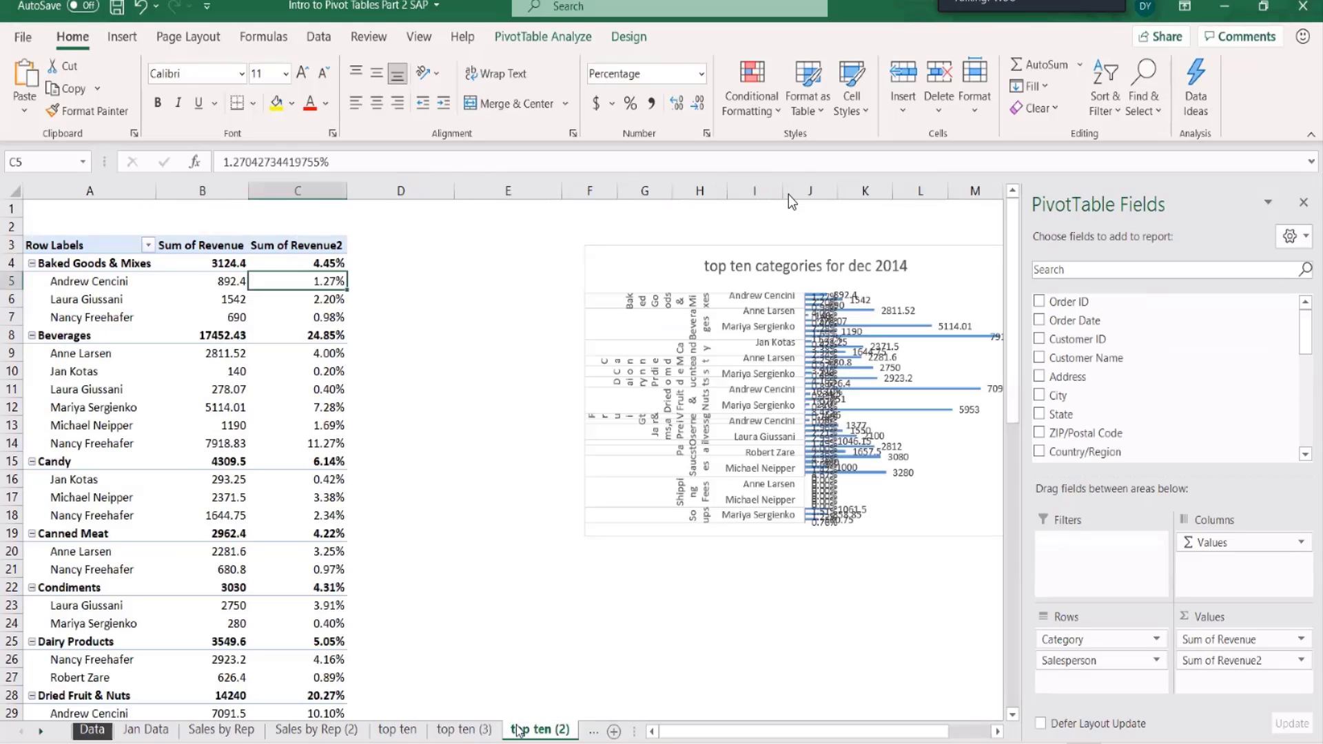
pyautogui.click(286, 260)
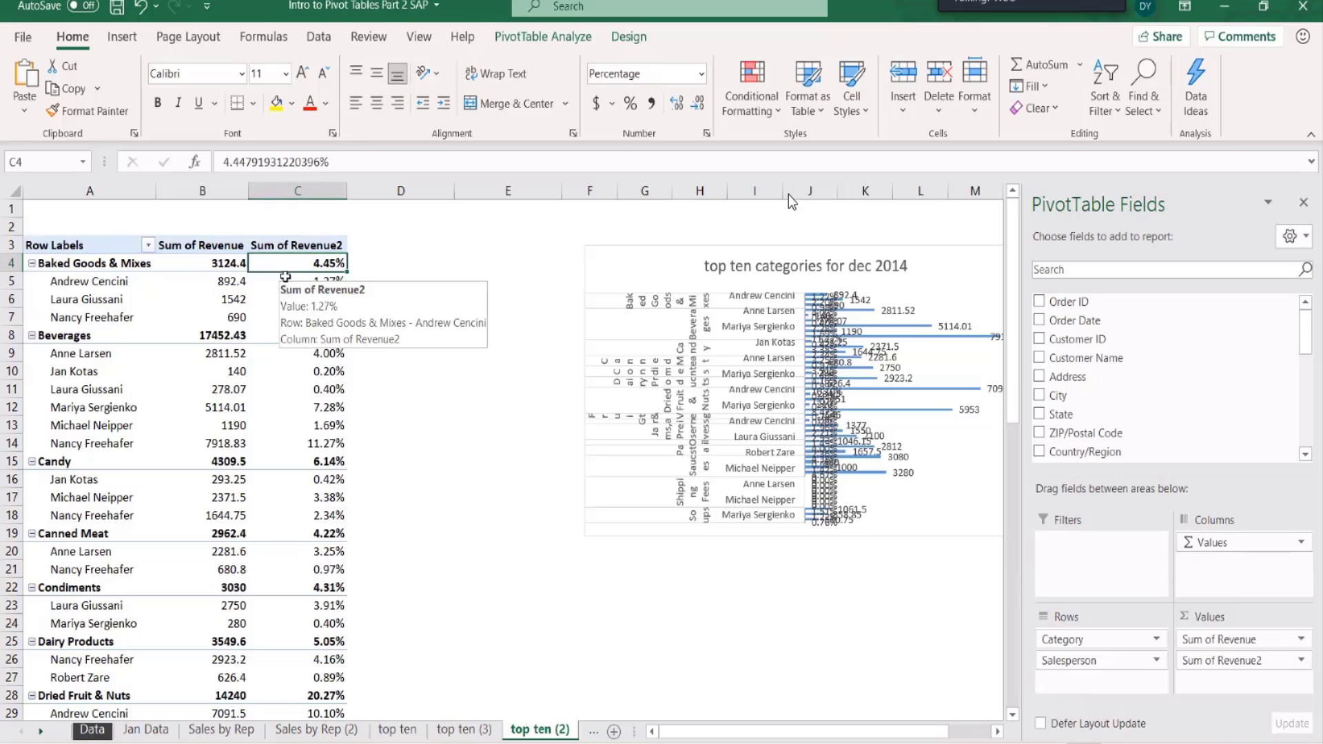
pyautogui.click(459, 730)
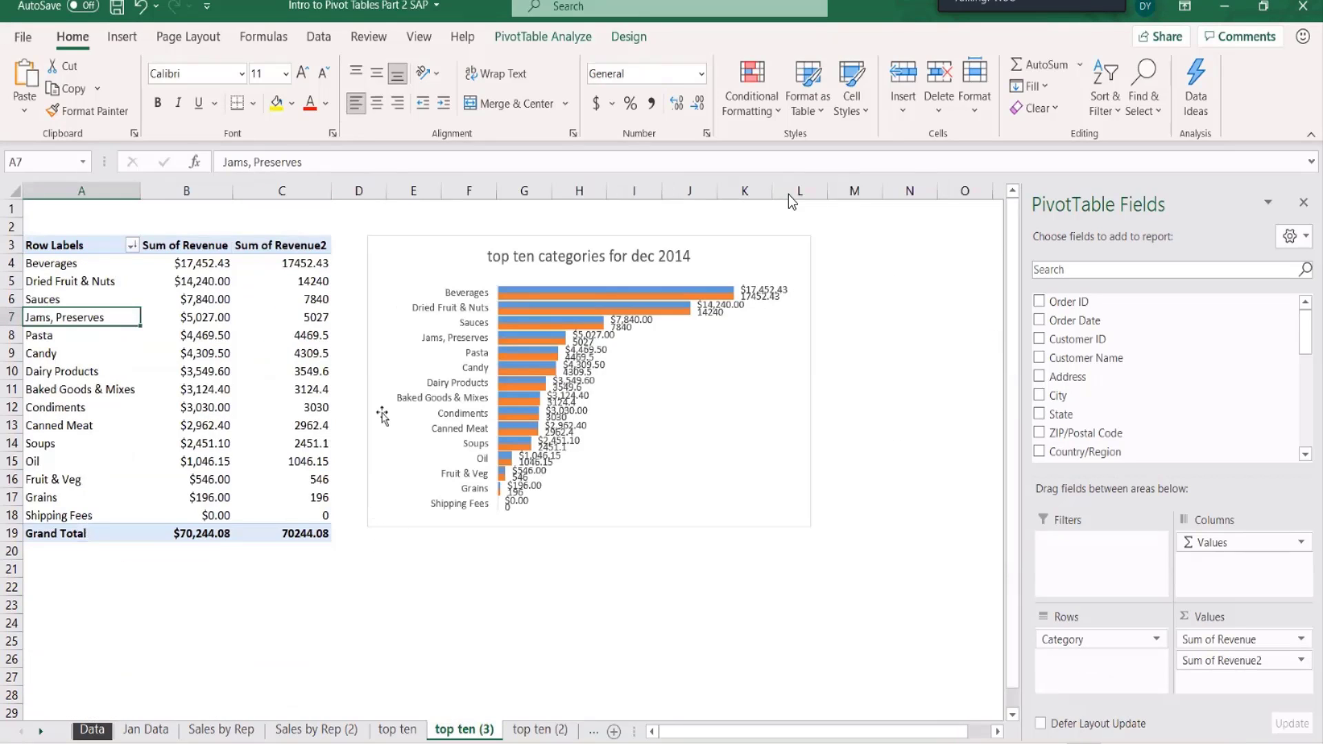
pyautogui.moveTo(365, 324); pyautogui.dragTo(897, 341)
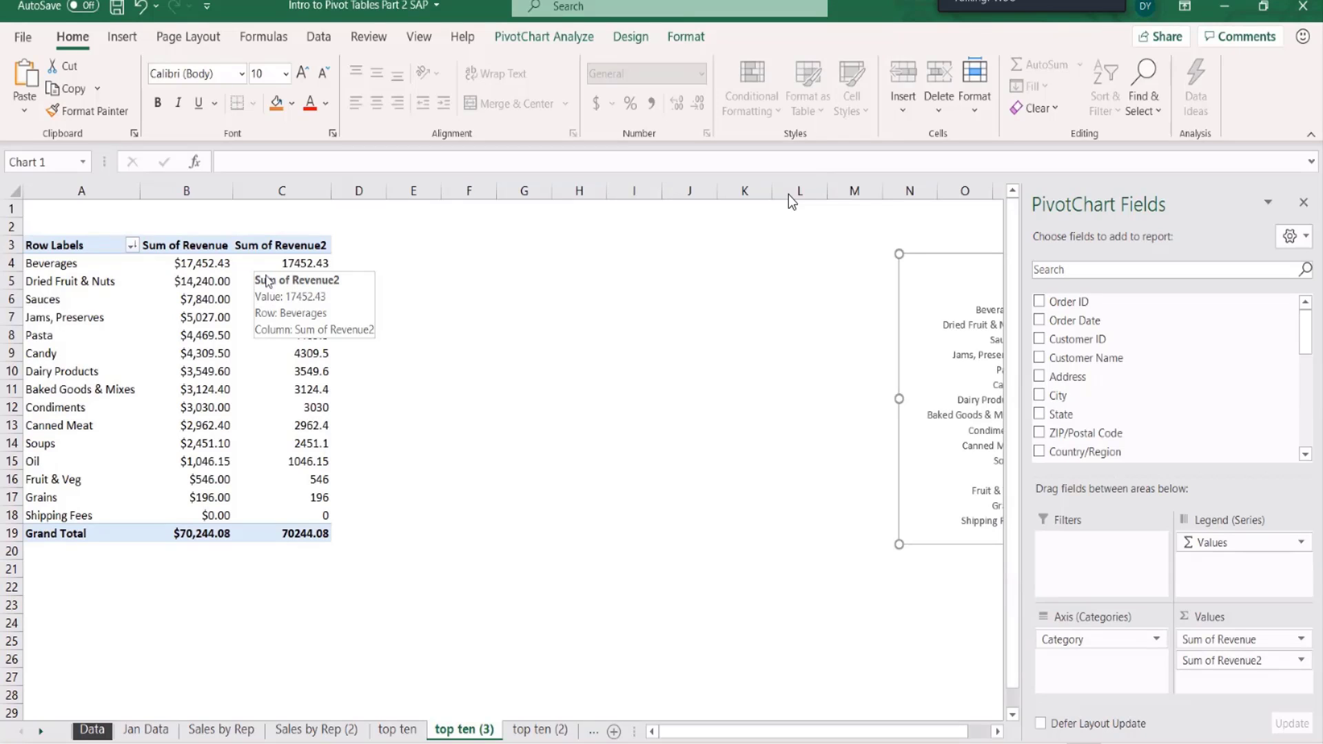
# Show the Sum of Revenue2 values in the top ten (3) pivot table as % of Grand Total.
pyautogui.click(261, 260)
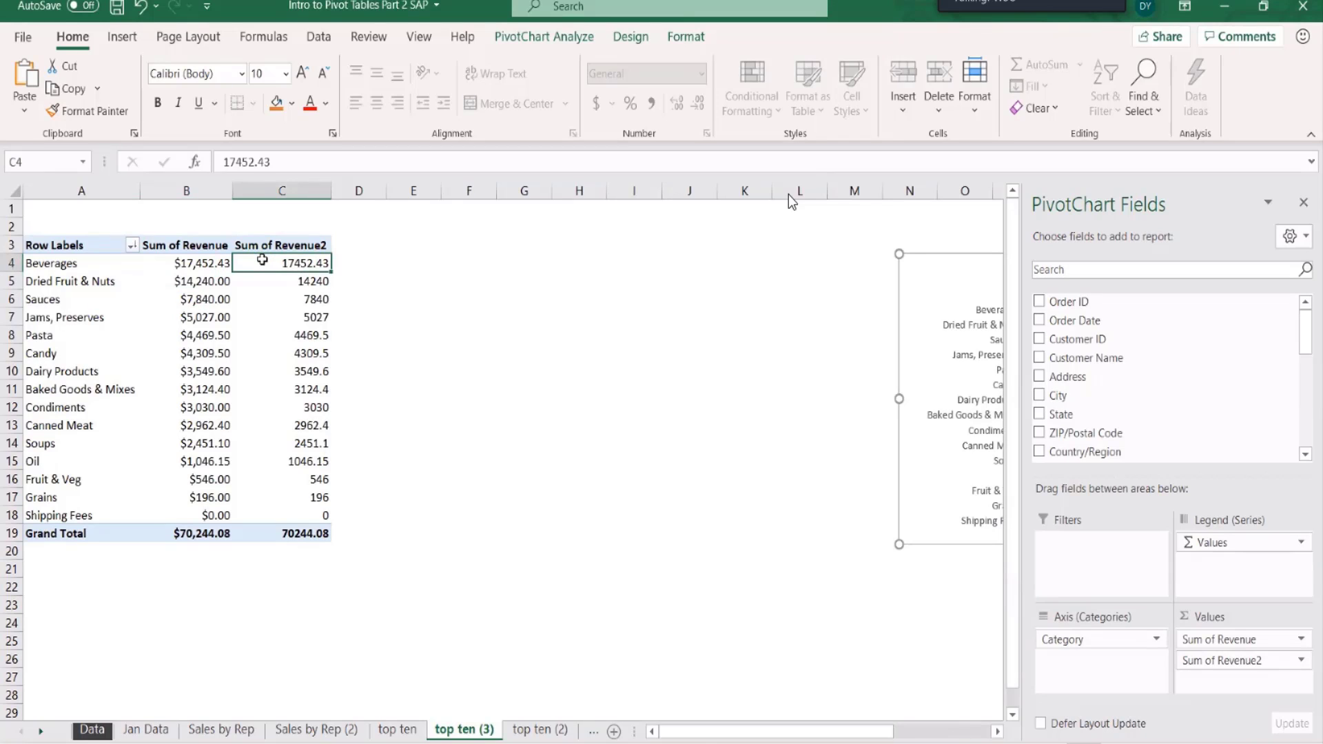
pyautogui.click(1302, 661)
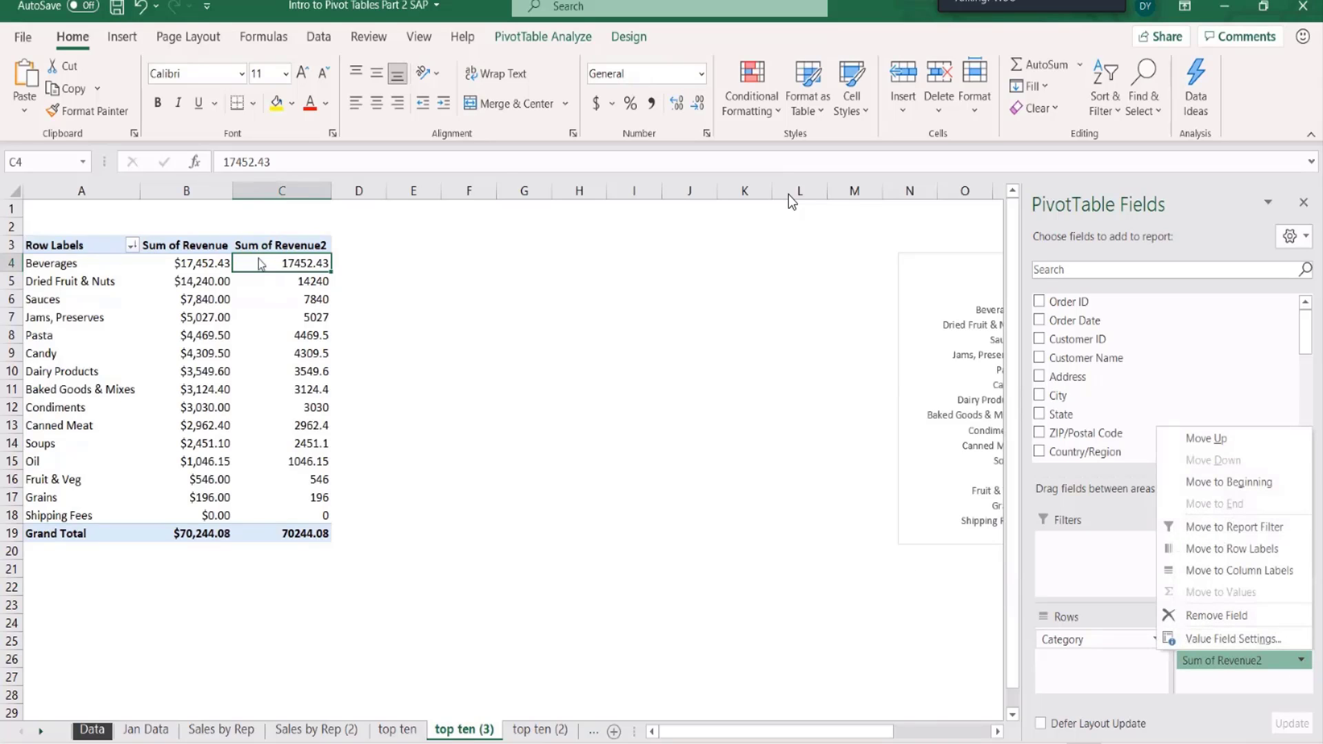
pyautogui.click(258, 258)
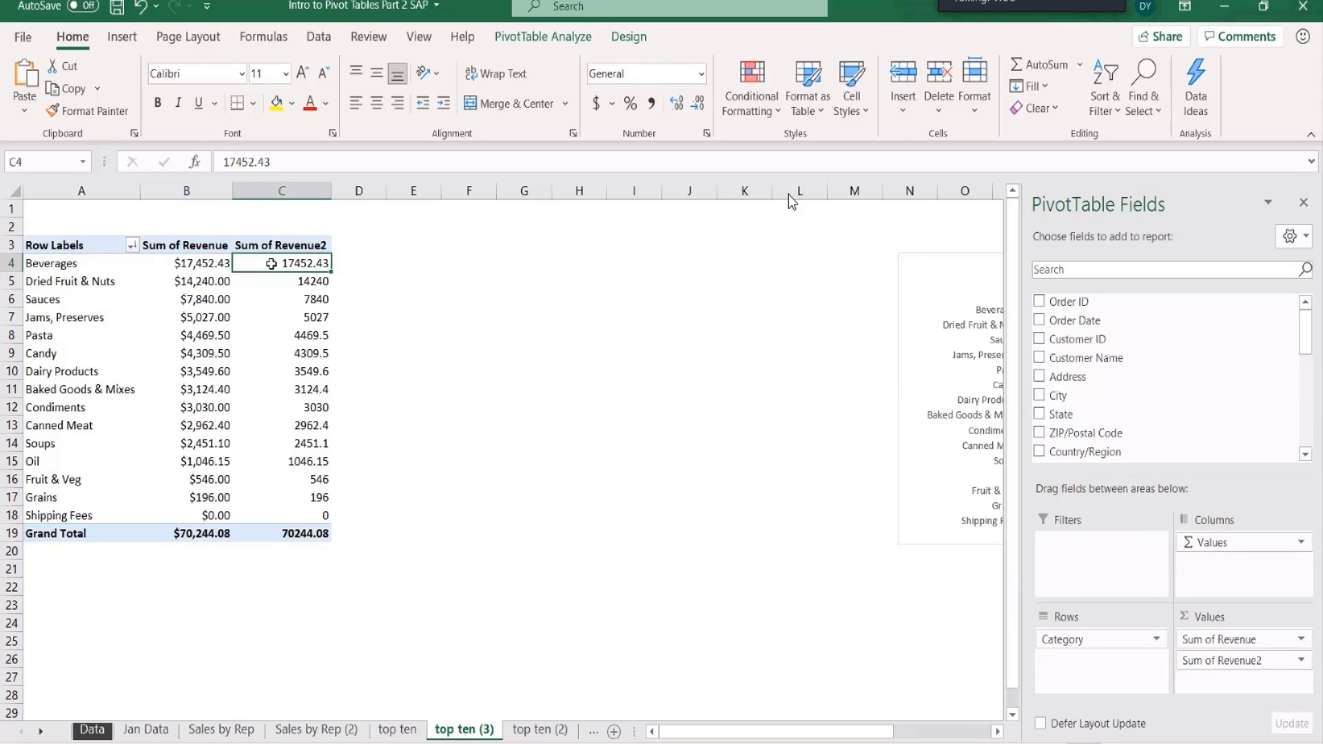
pyautogui.moveTo(270, 264)
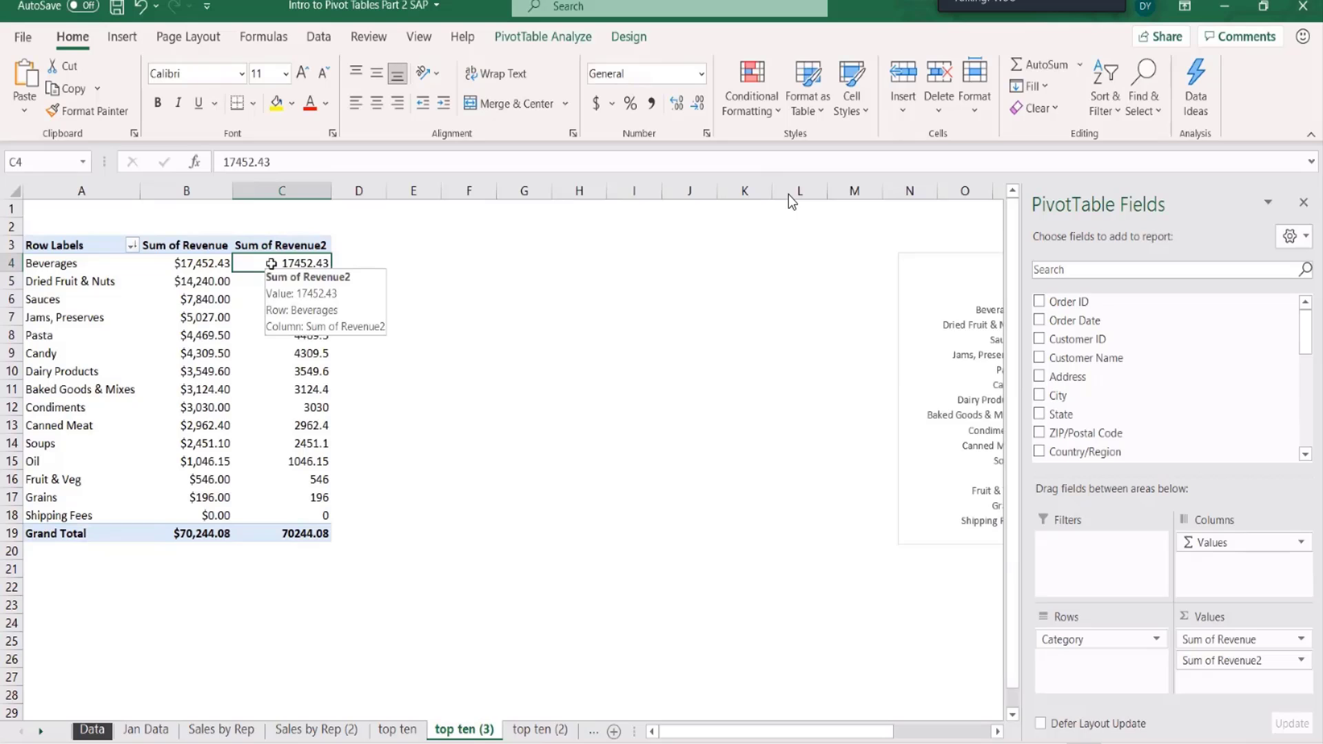
pyautogui.rightClick(272, 266)
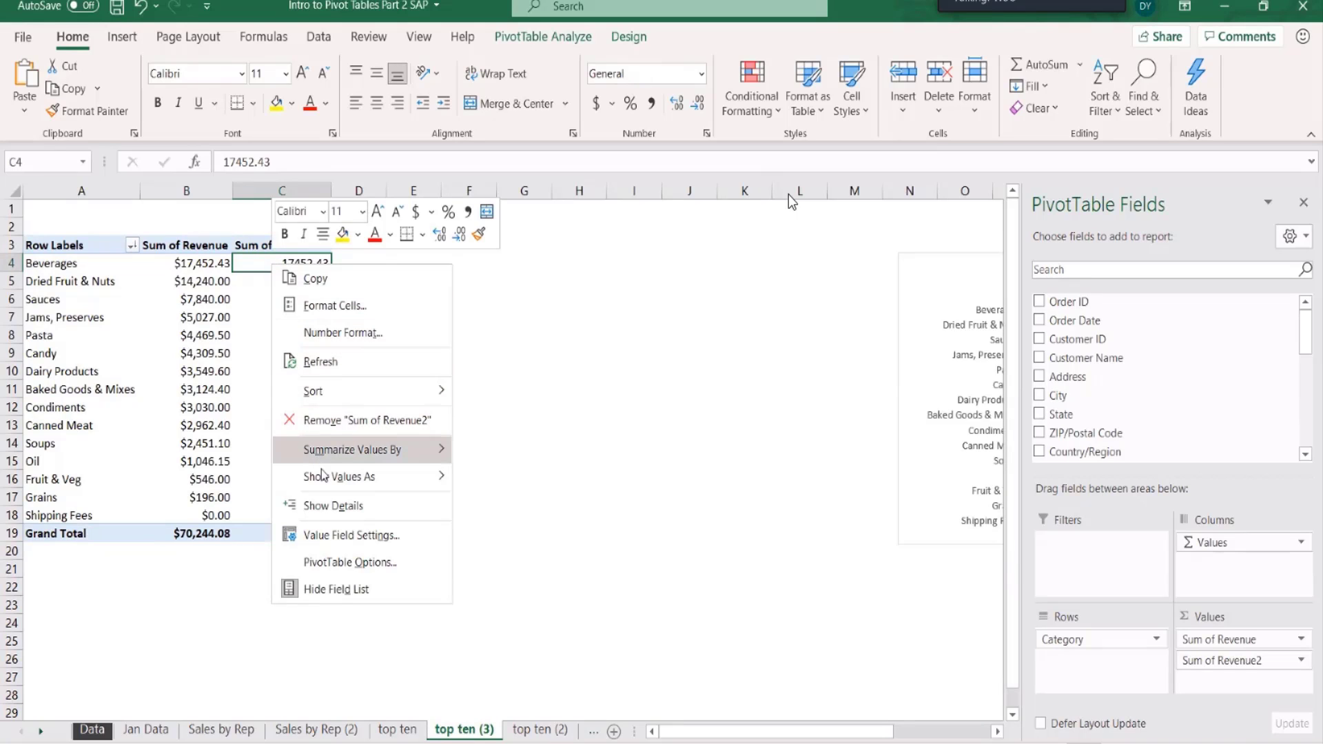
pyautogui.moveTo(324, 477)
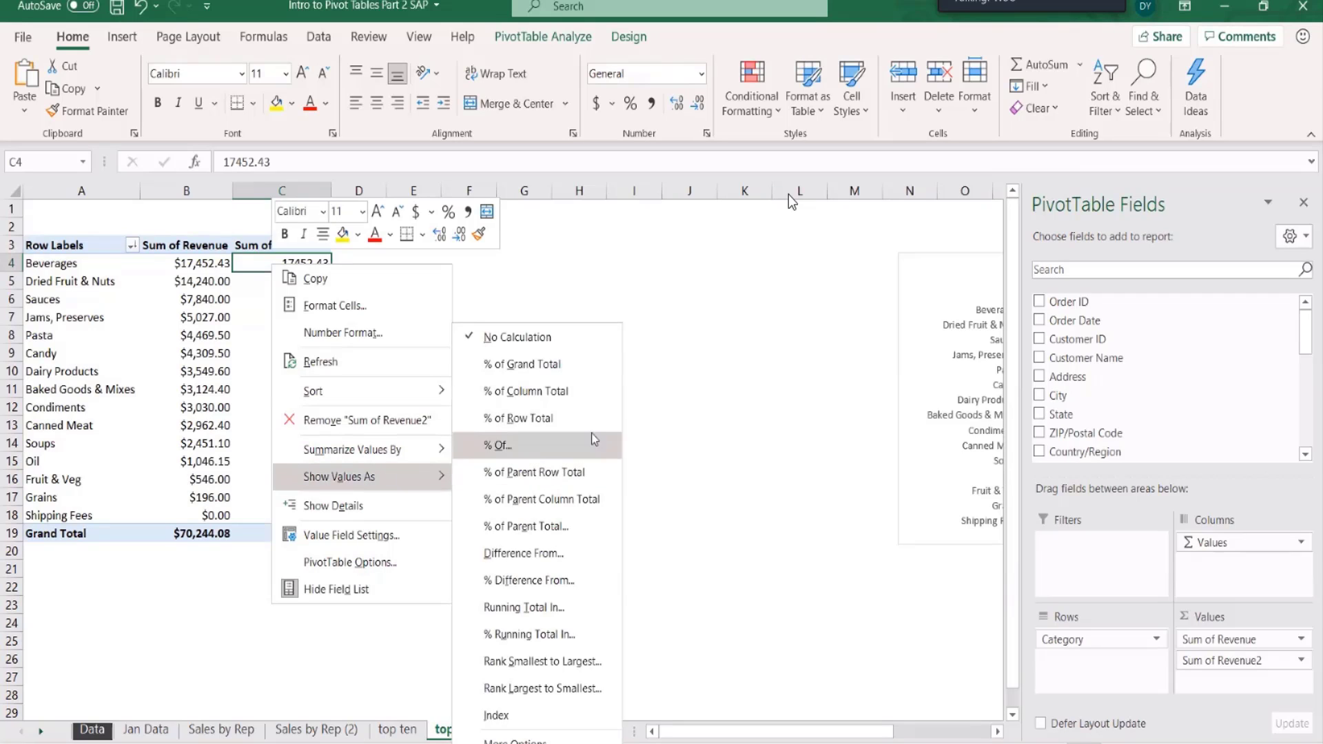
pyautogui.click(573, 368)
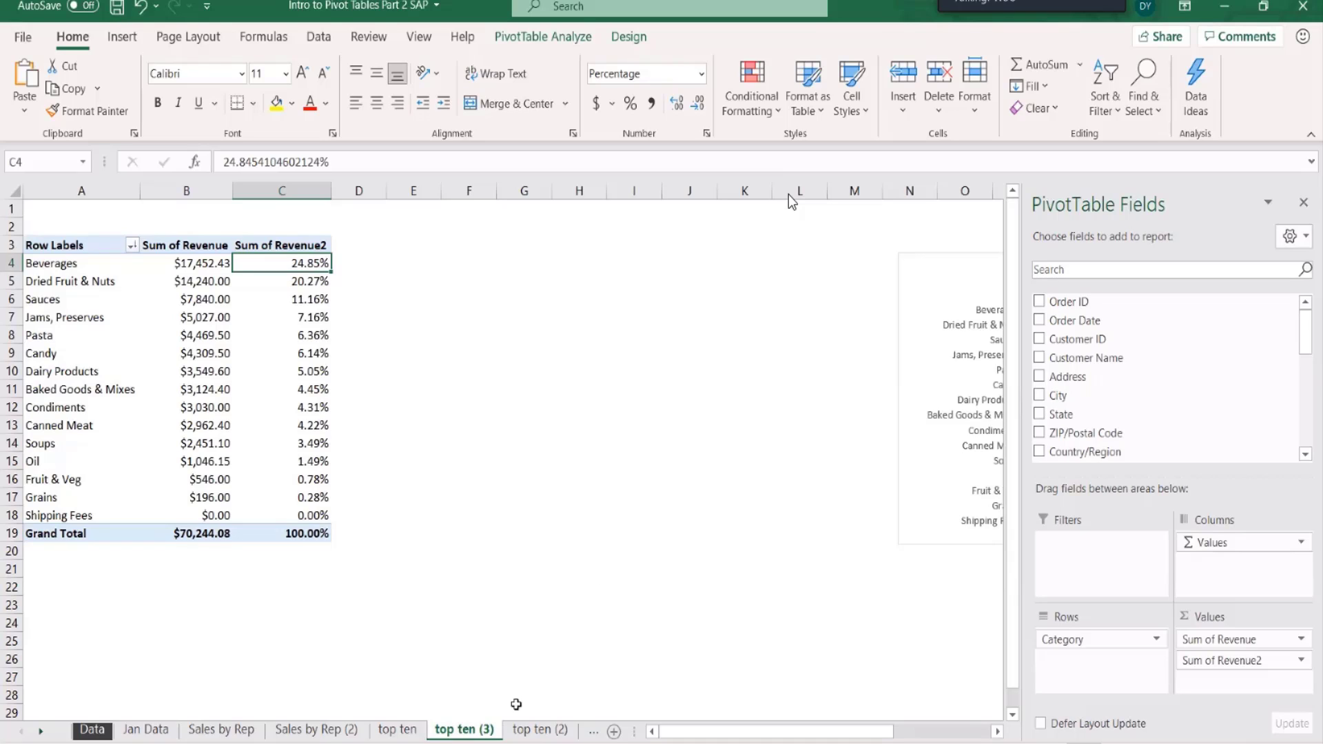
# Add Salesperson beneath Category in the rows of the top ten (3) pivot table and shift its chart slightly upward.
pyautogui.click(526, 726)
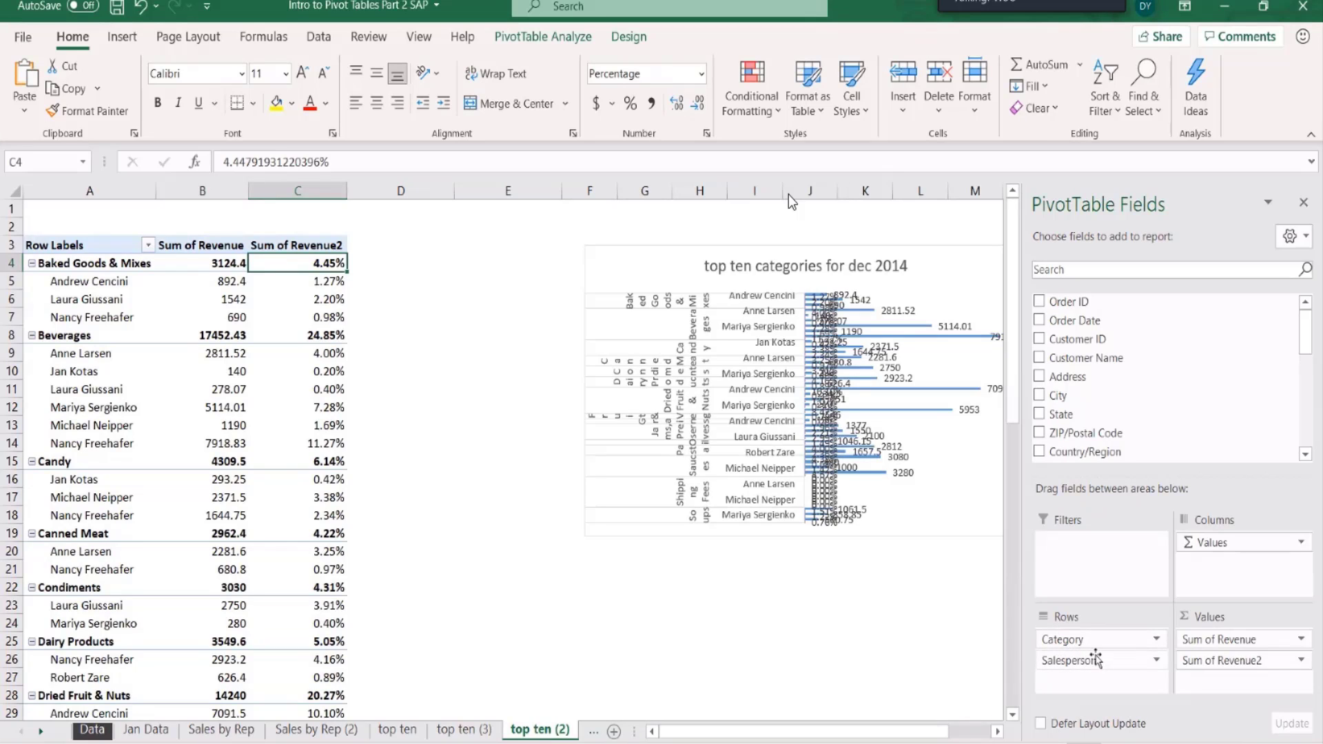
pyautogui.click(457, 730)
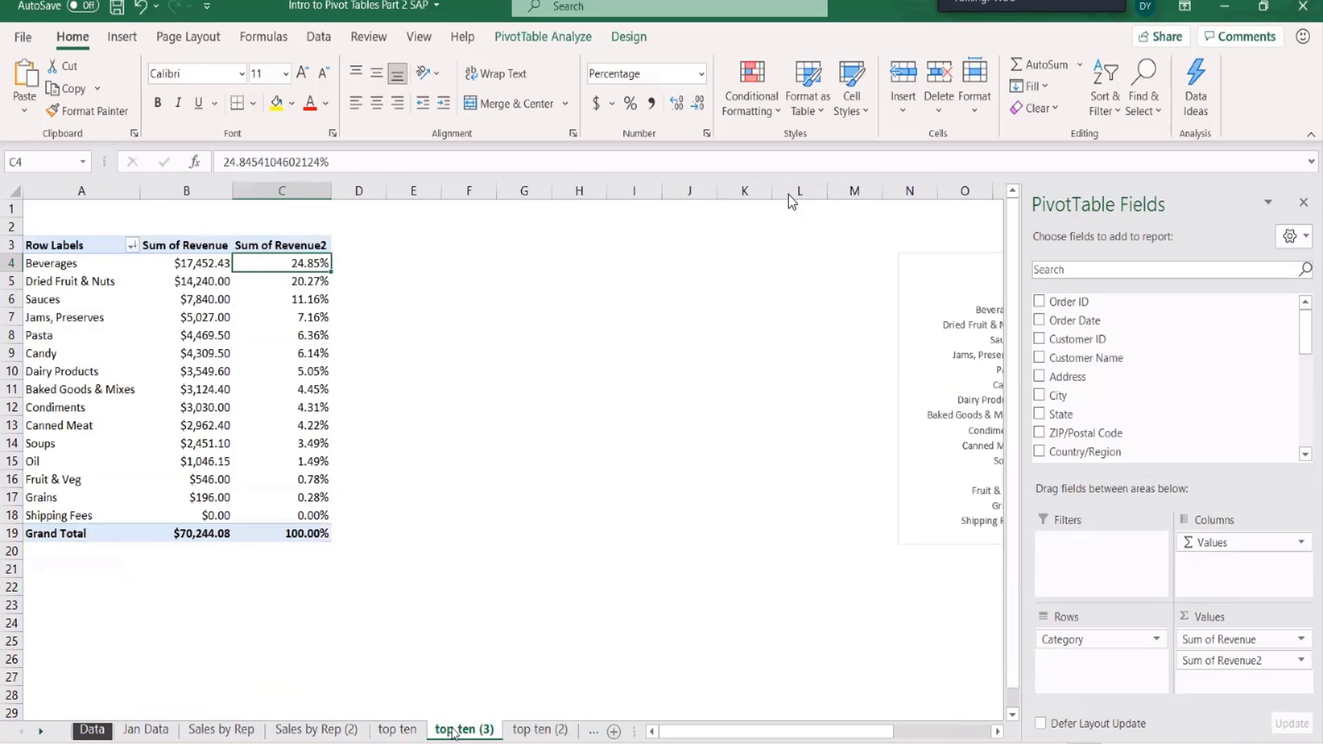
pyautogui.scroll(-1, 1222, 400)
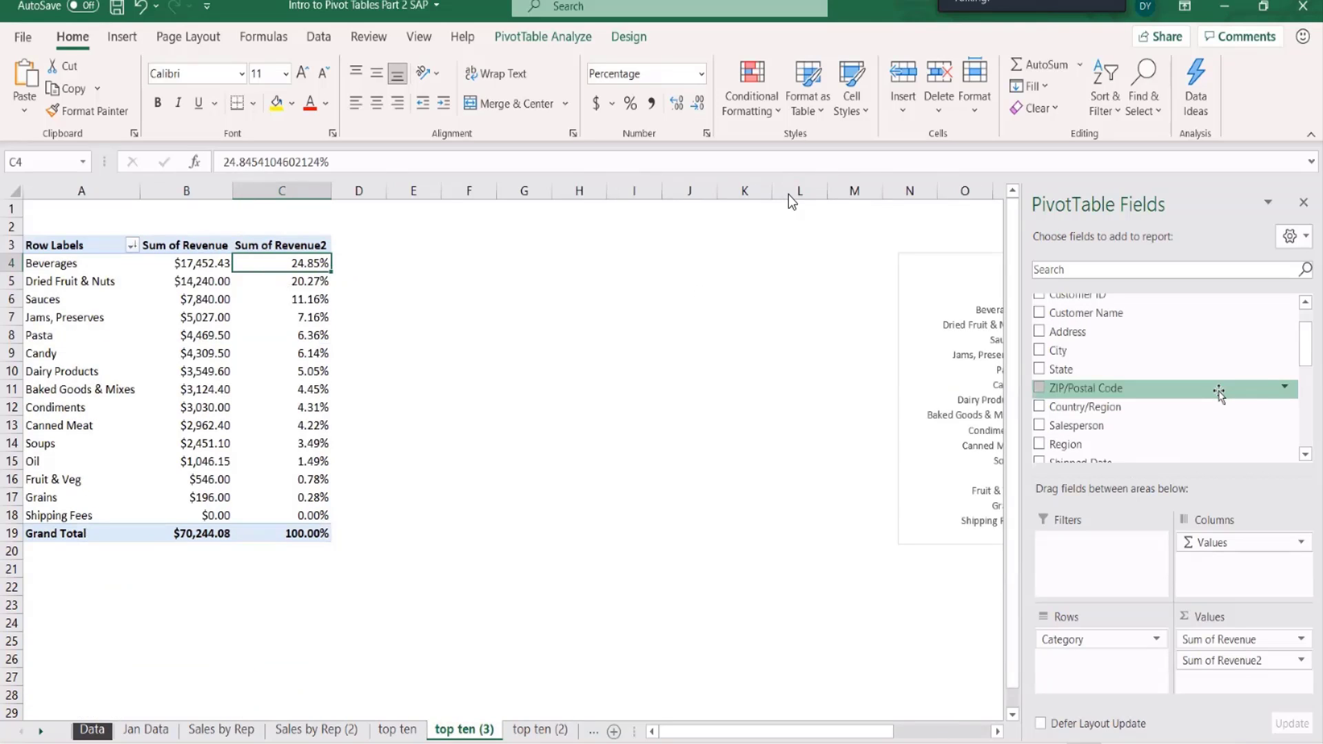
pyautogui.scroll(1, 1222, 400)
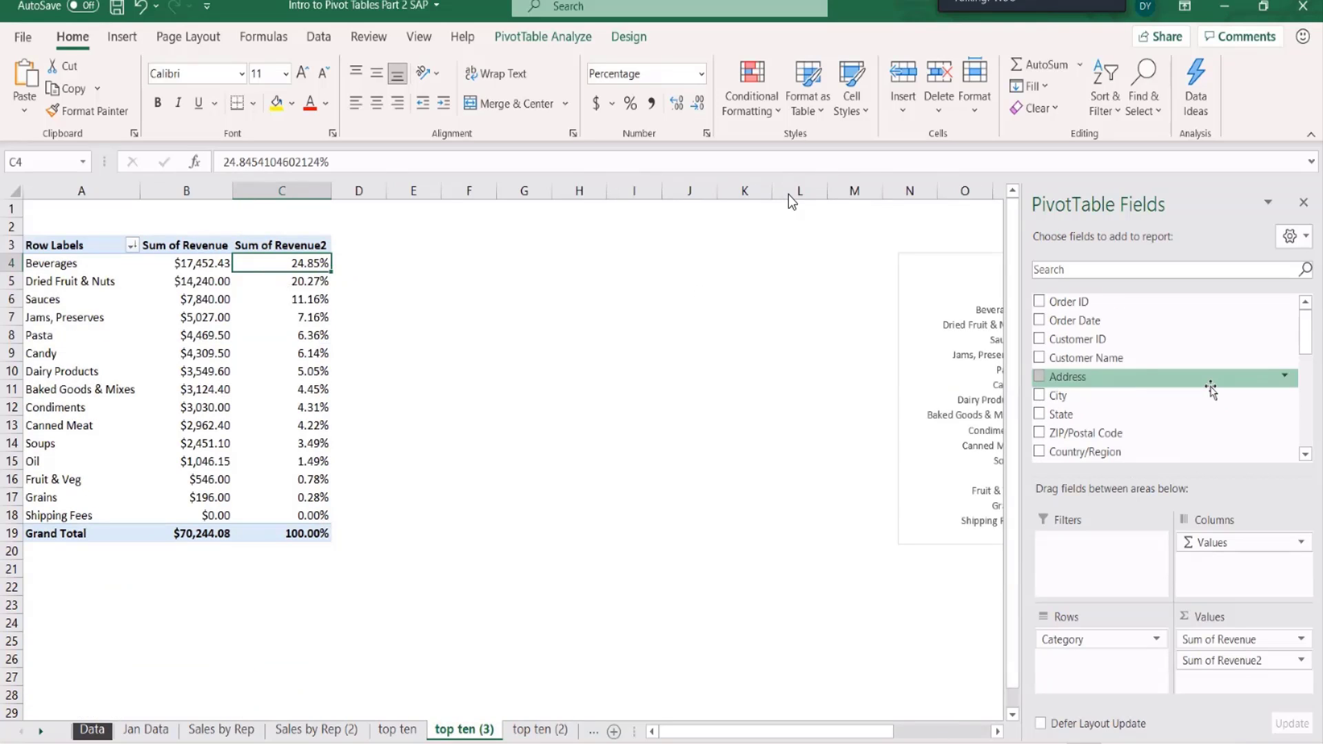
pyautogui.scroll(-2, 1211, 390)
pyautogui.moveTo(1073, 386); pyautogui.dragTo(1103, 662)
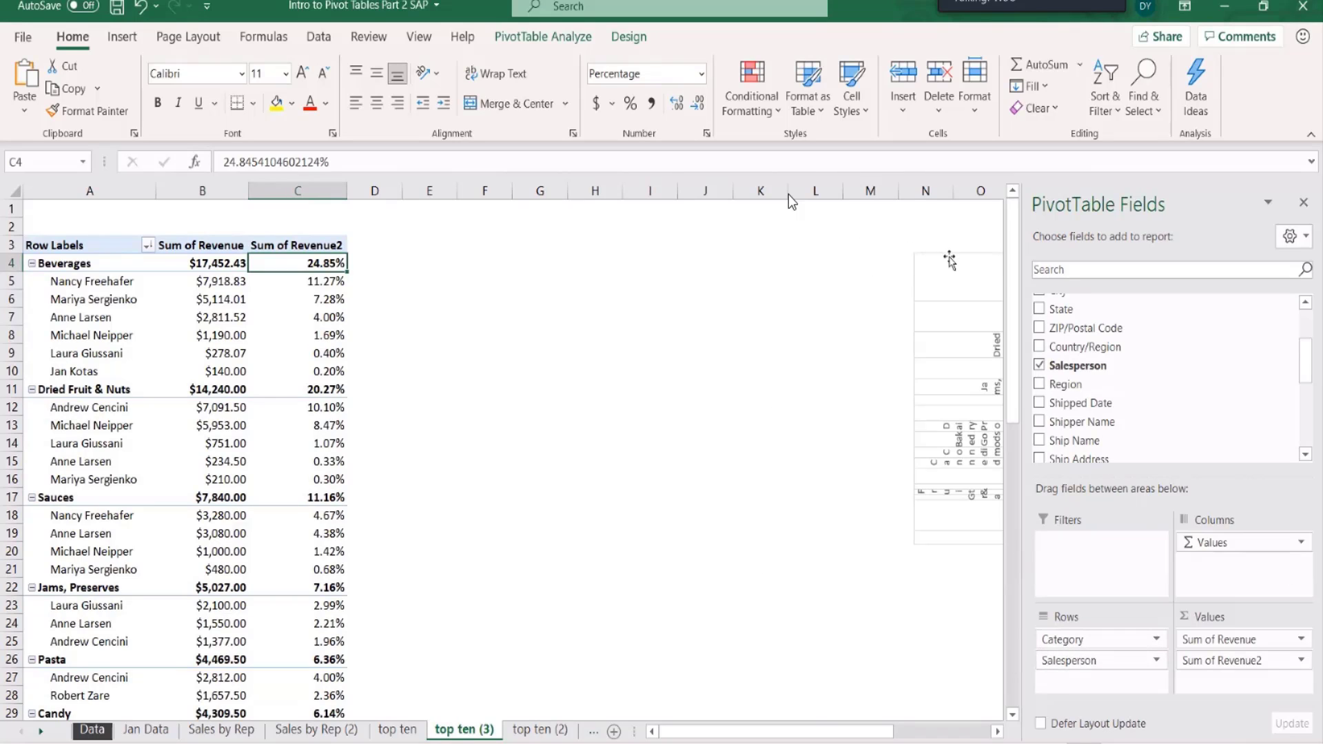
pyautogui.moveTo(951, 260)
pyautogui.mouseDown()
pyautogui.moveTo(668, 277)
pyautogui.moveTo(950, 236)
pyautogui.mouseUp()
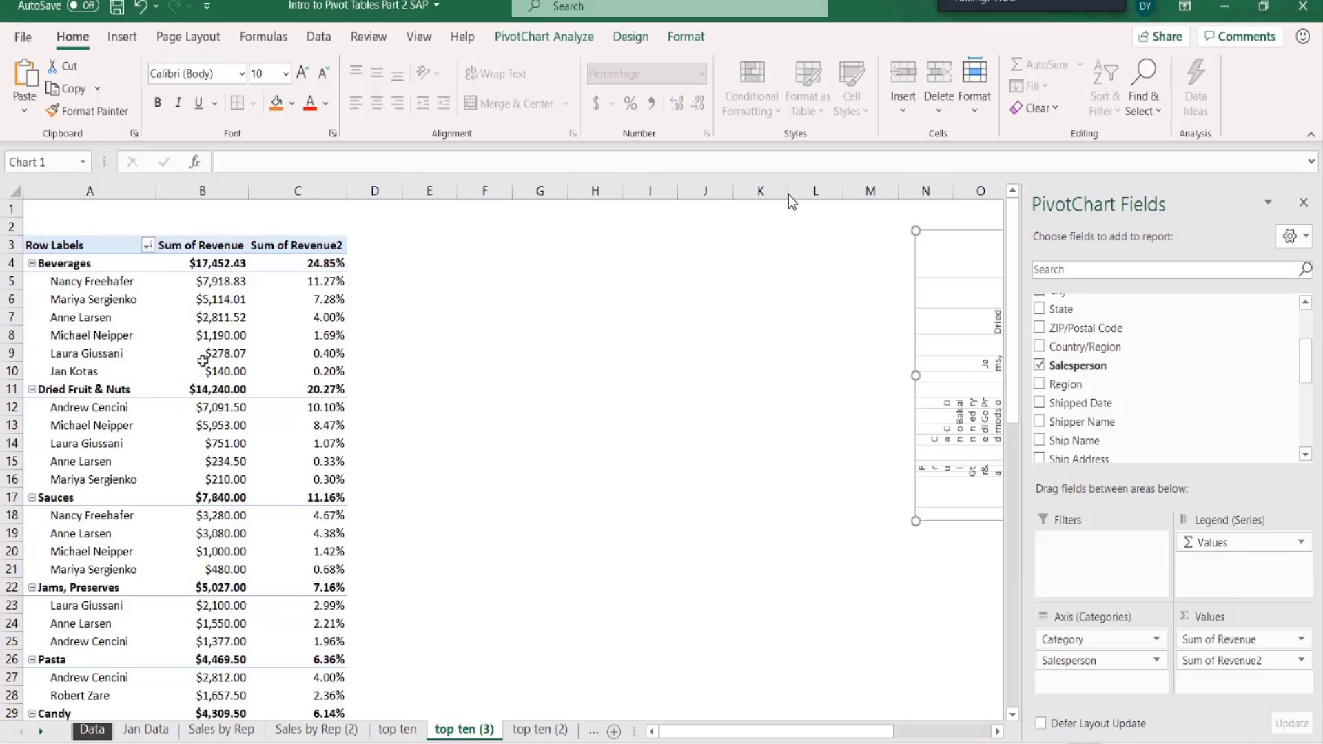
# Rename the top ten (3) sheet as Pct of thetotal.
pyautogui.moveTo(202, 361)
pyautogui.doubleClick(453, 735)
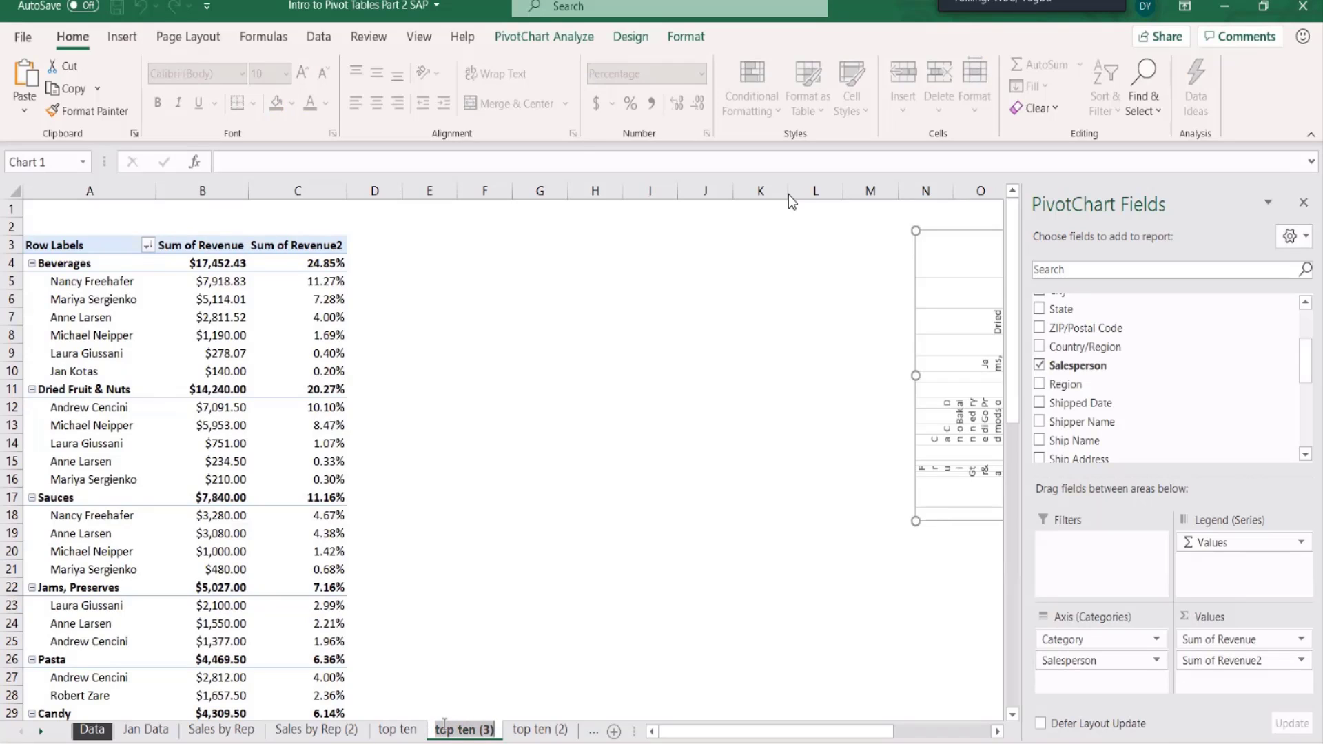
pyautogui.write('Pct o')
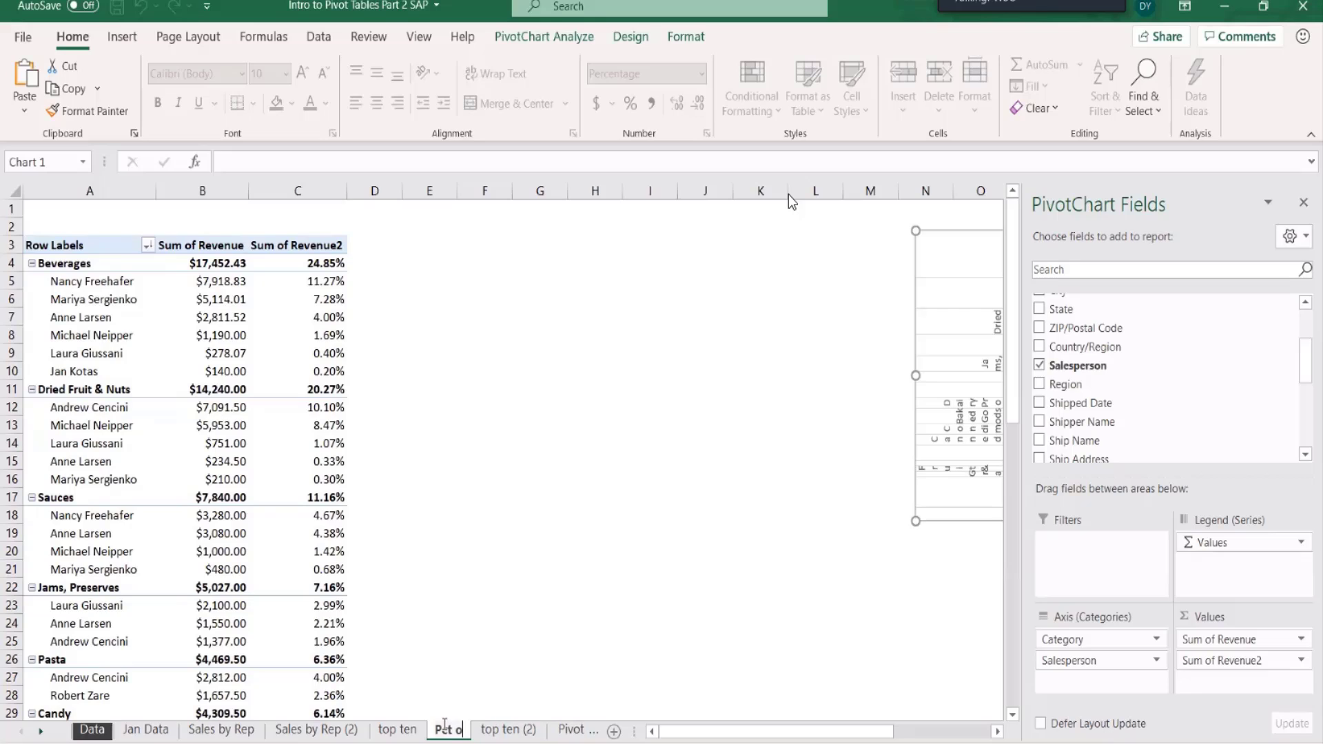
pyautogui.write('f the')
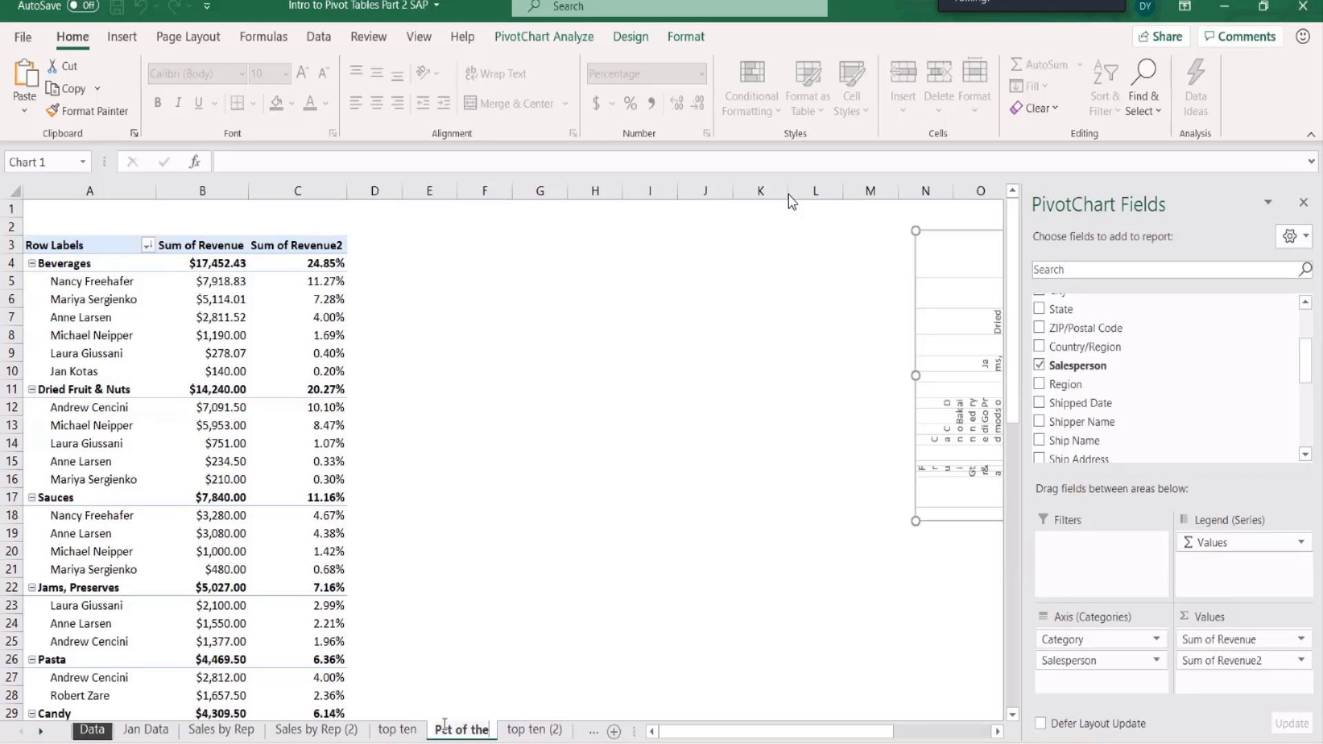
pyautogui.write('total')
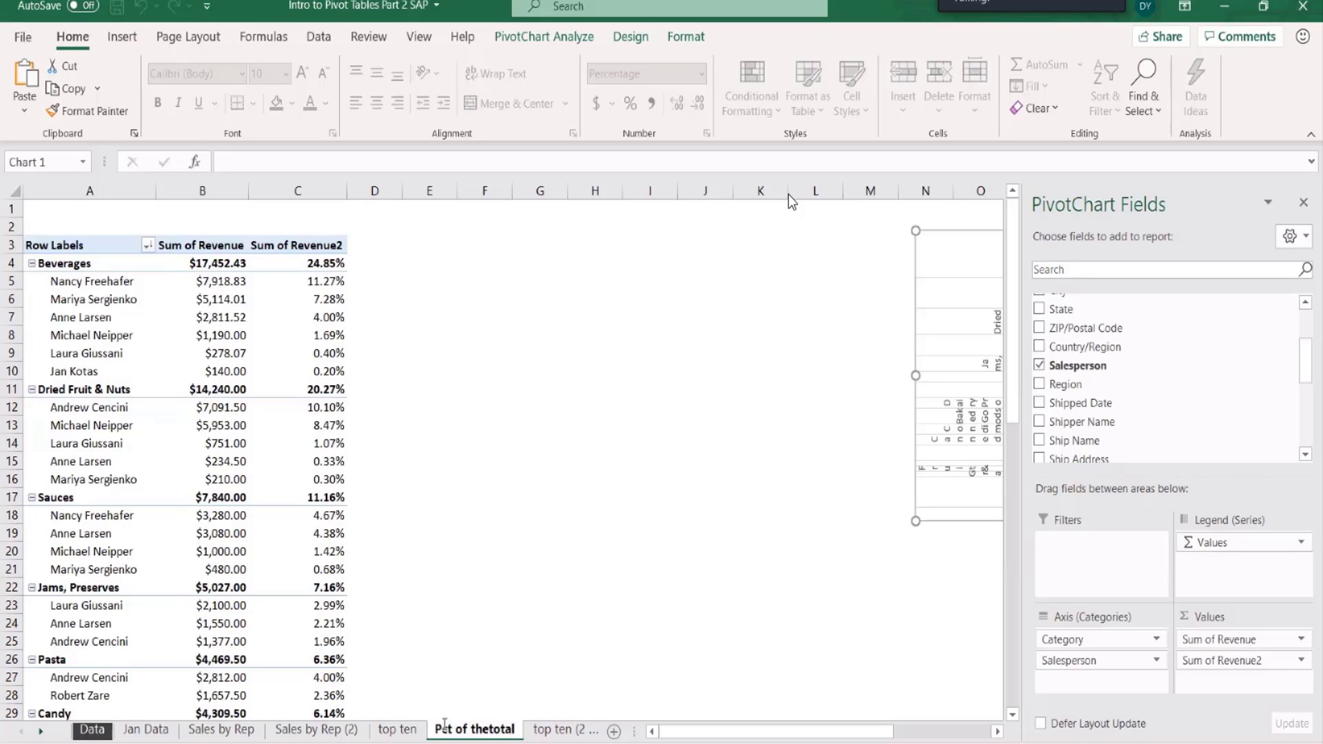
pyautogui.press('Return')
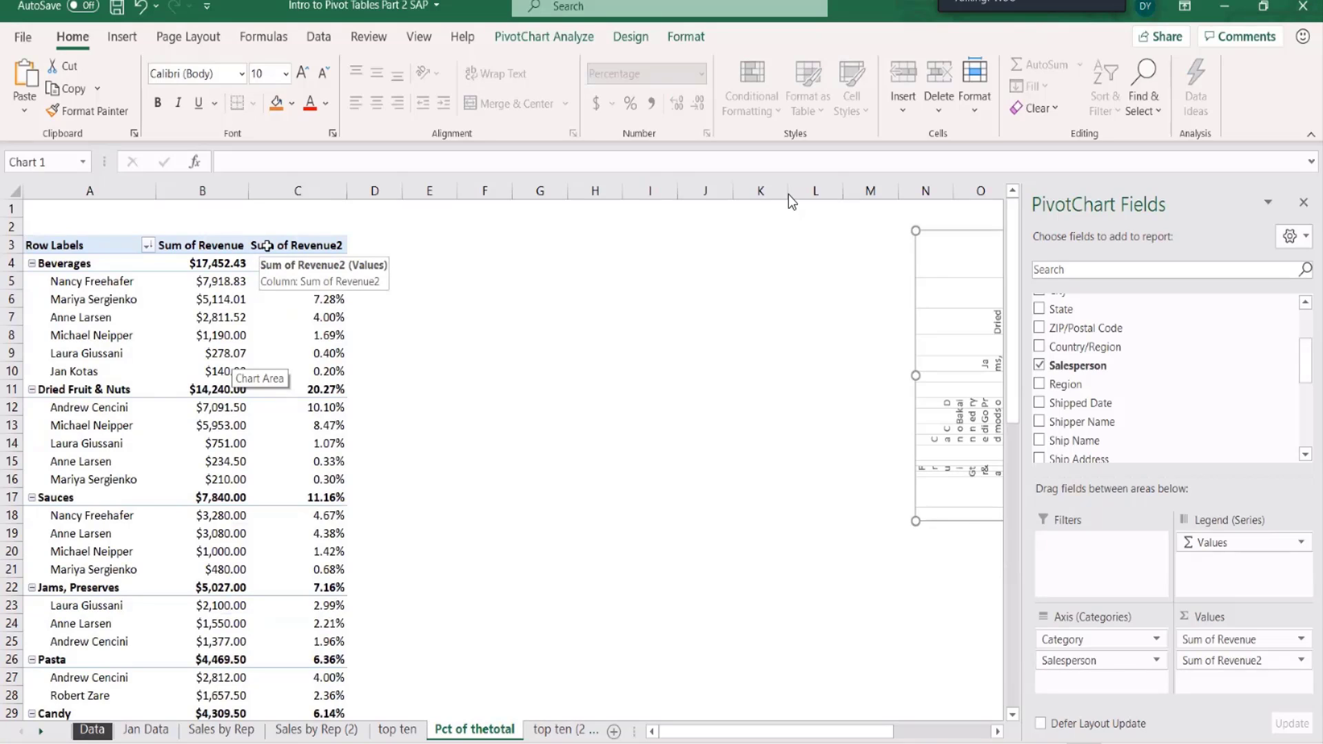
# Rename the Sum of Revenue2 header in cell C3 as Percent of the grand total.
pyautogui.click(266, 245)
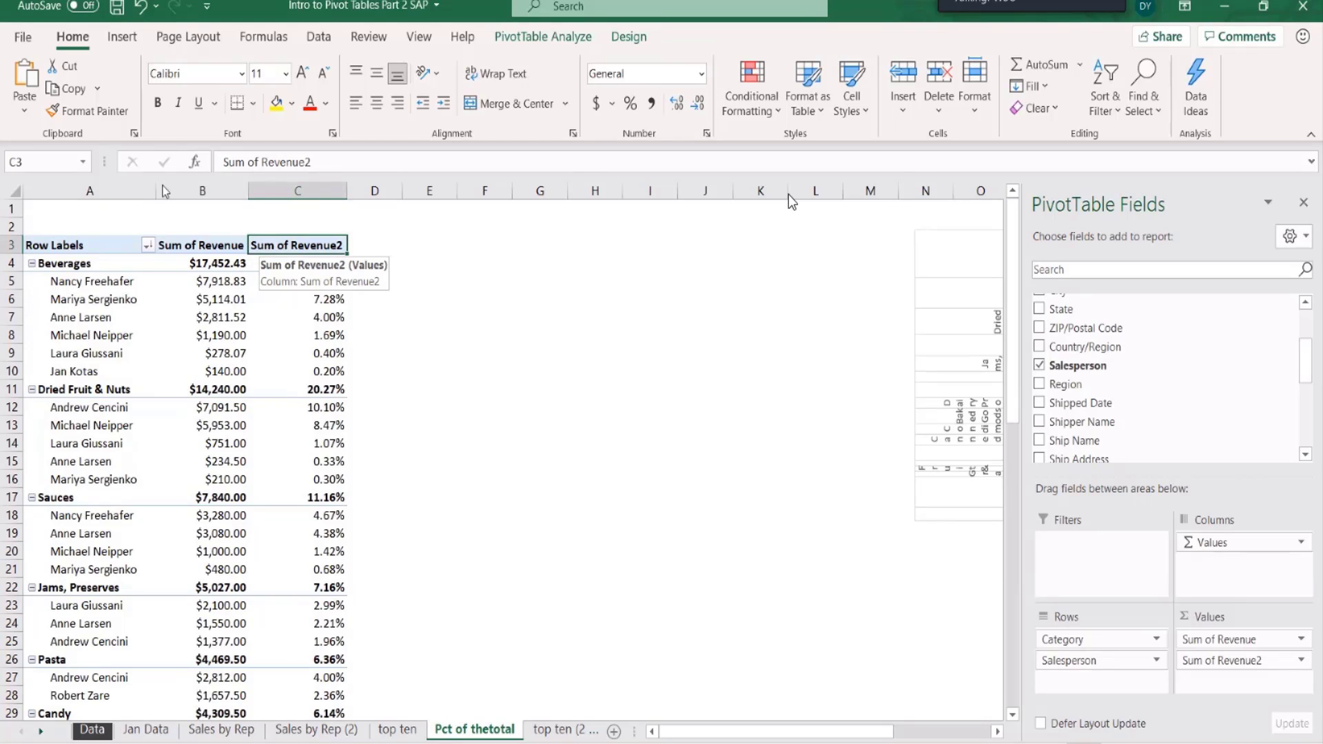
pyautogui.moveTo(319, 162); pyautogui.dragTo(186, 163)
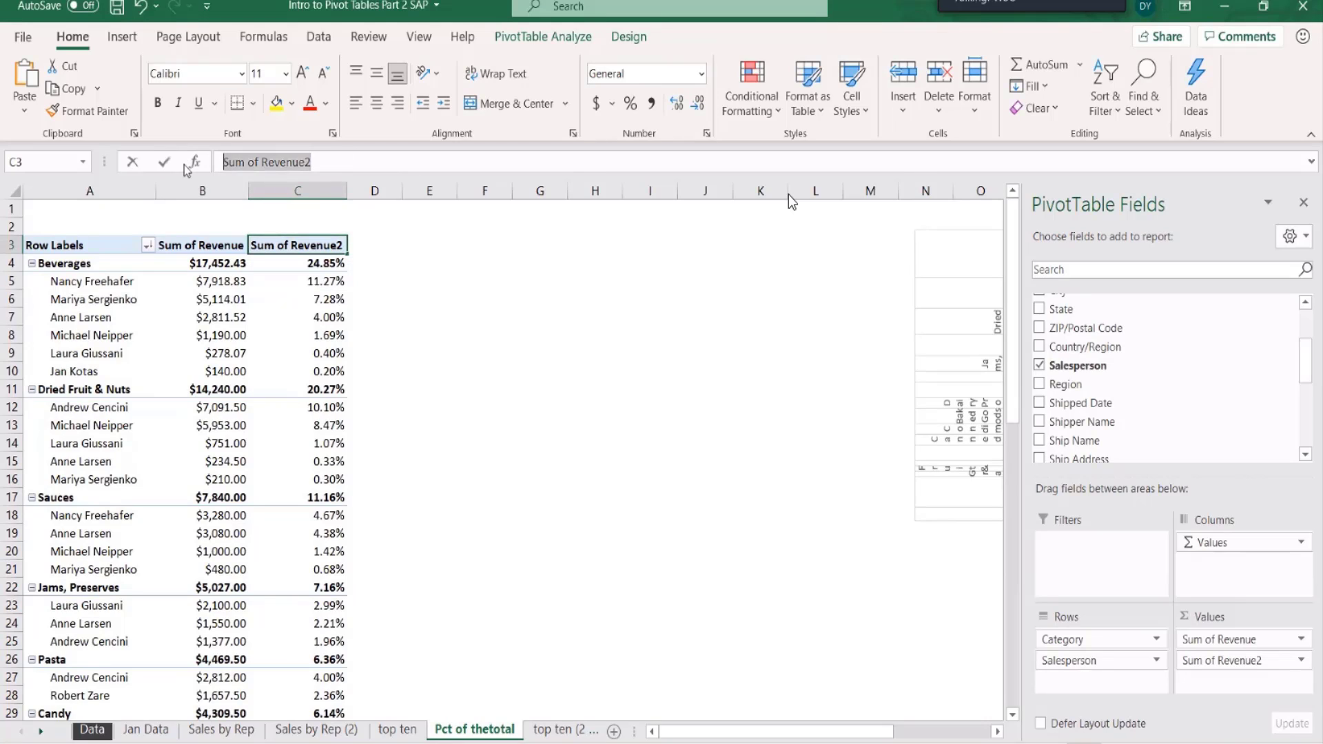
pyautogui.write('Perc')
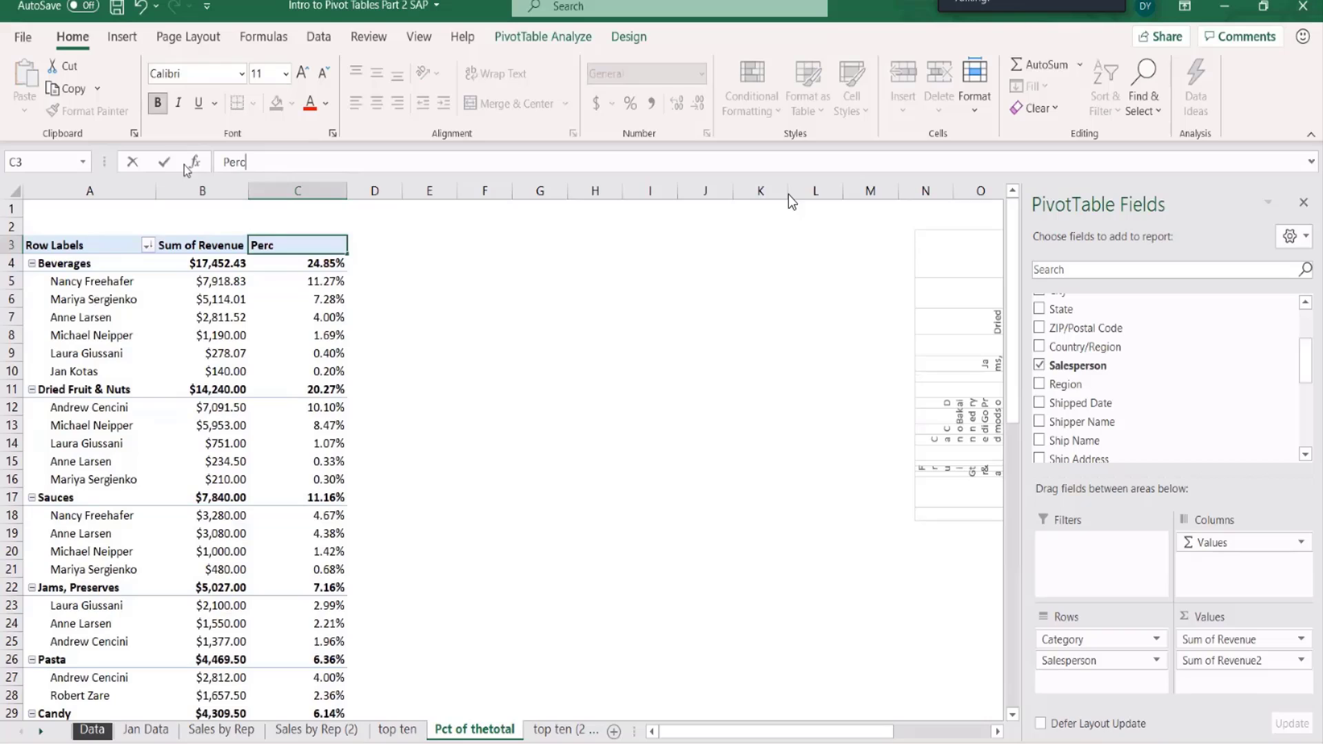
pyautogui.write('ent of thegrand t')
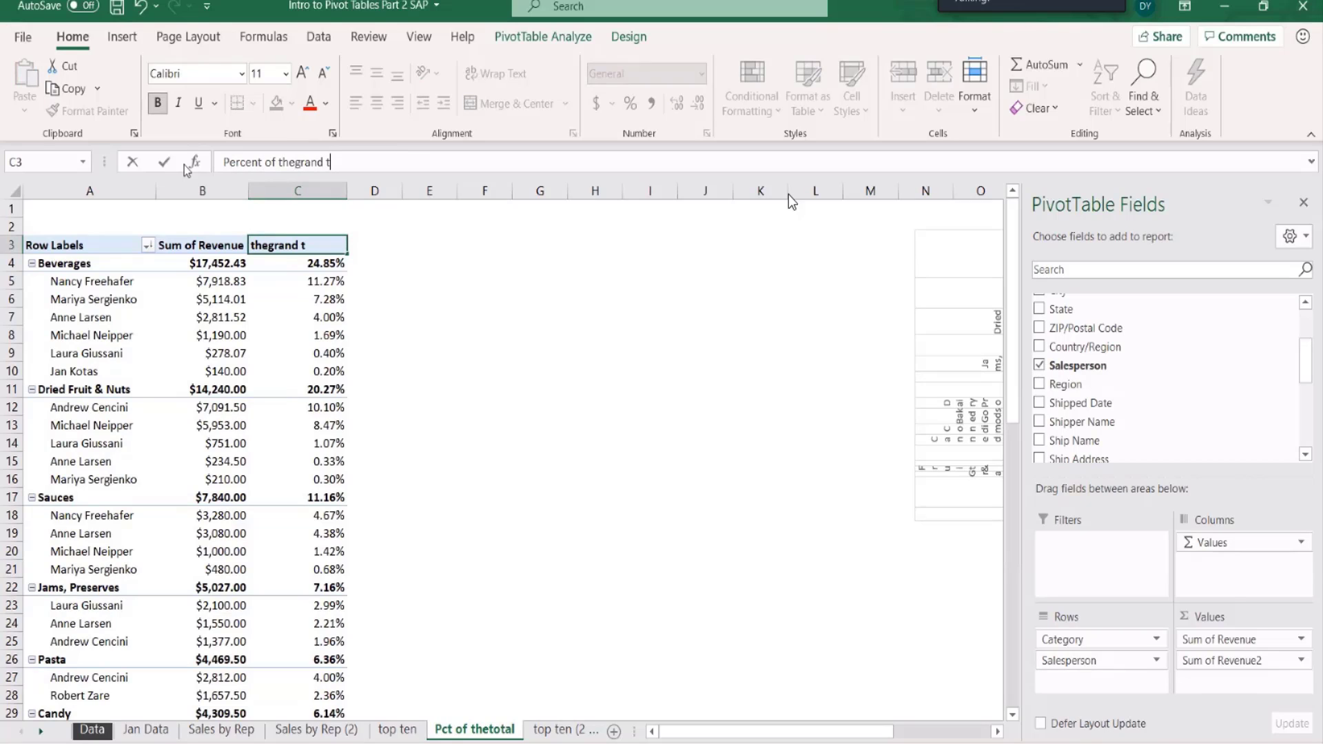
pyautogui.write('otal')
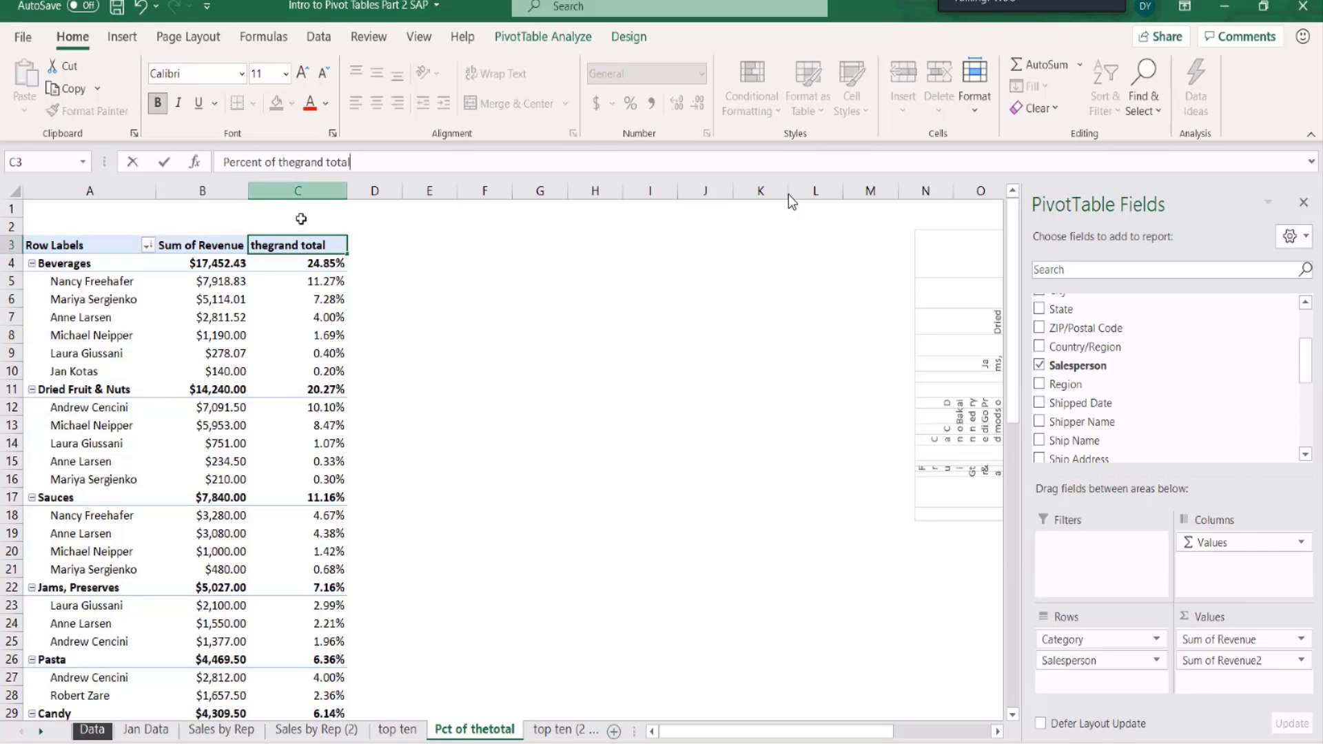
pyautogui.click(300, 163)
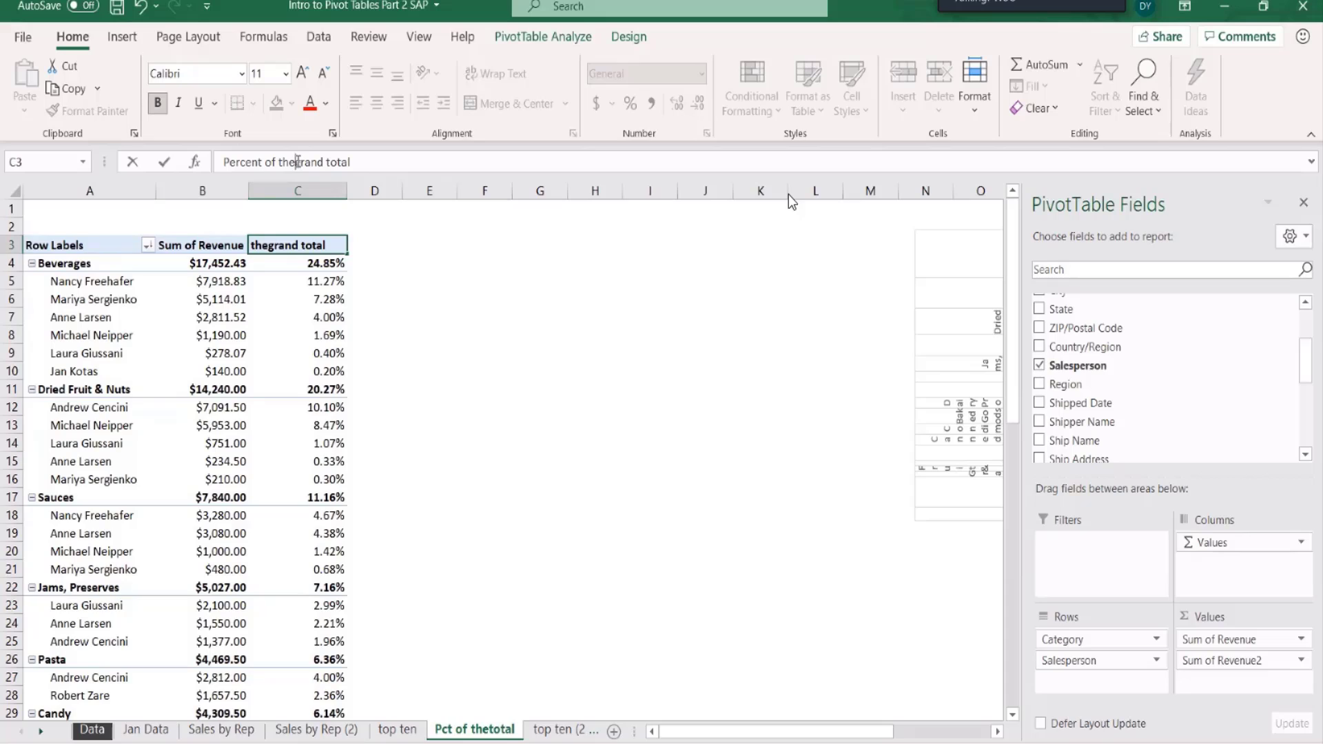
pyautogui.press('Return')
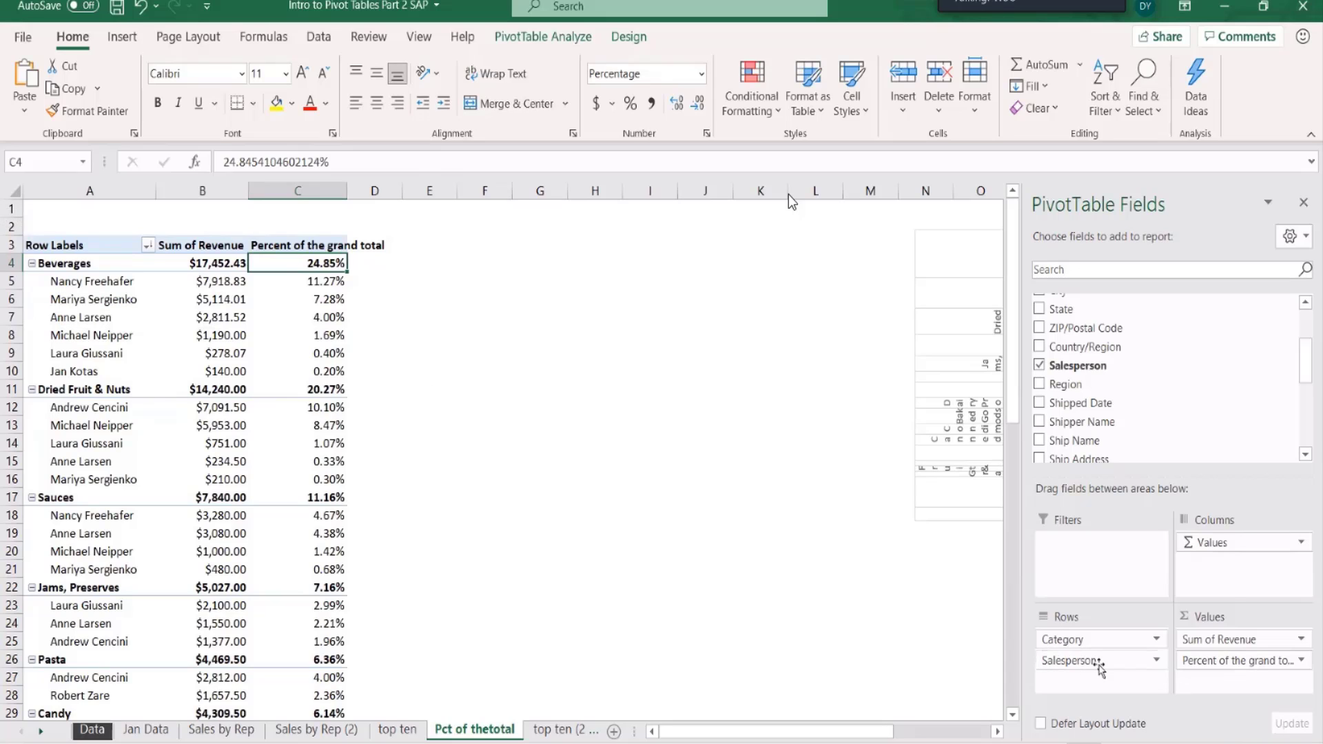
# Move Salesperson from the rows to the columns of the pivot table and place the overlapping chart below the table.
pyautogui.click(1100, 665)
pyautogui.moveTo(1100, 665); pyautogui.dragTo(1255, 592)
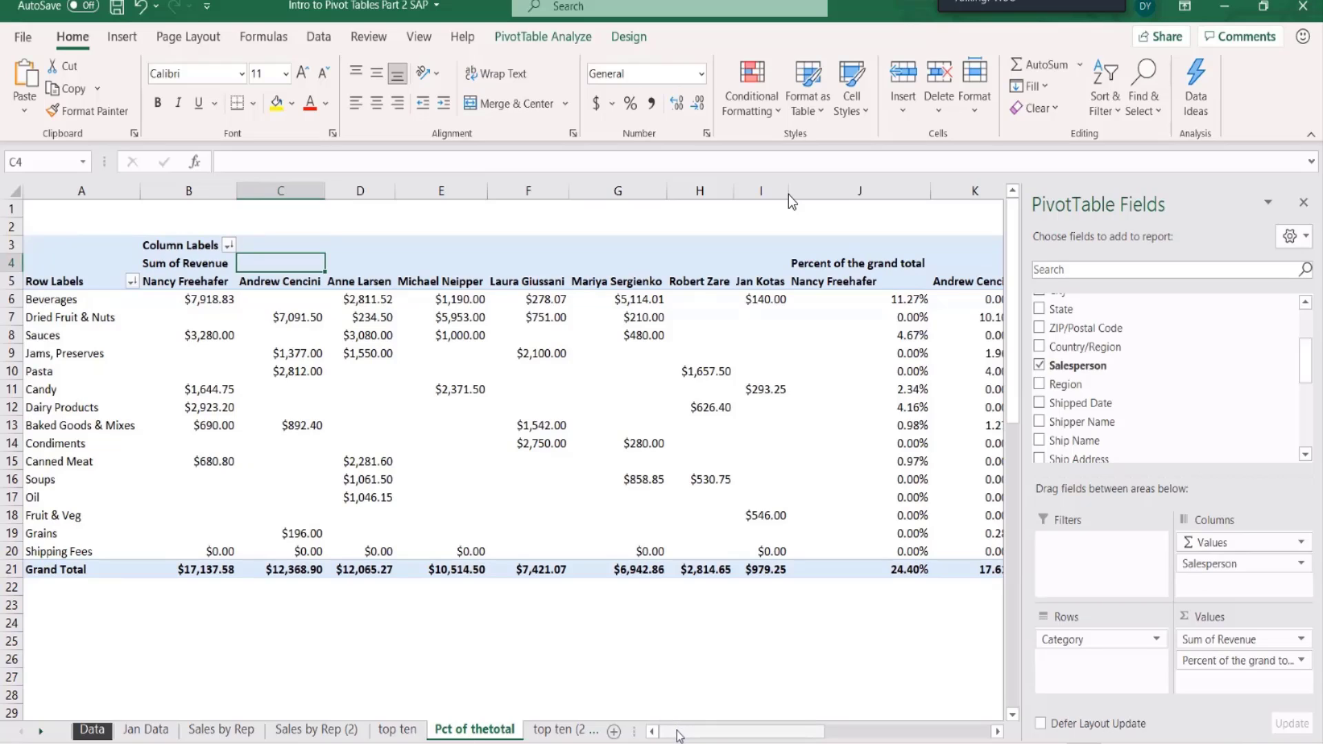
pyautogui.moveTo(677, 732); pyautogui.dragTo(759, 715)
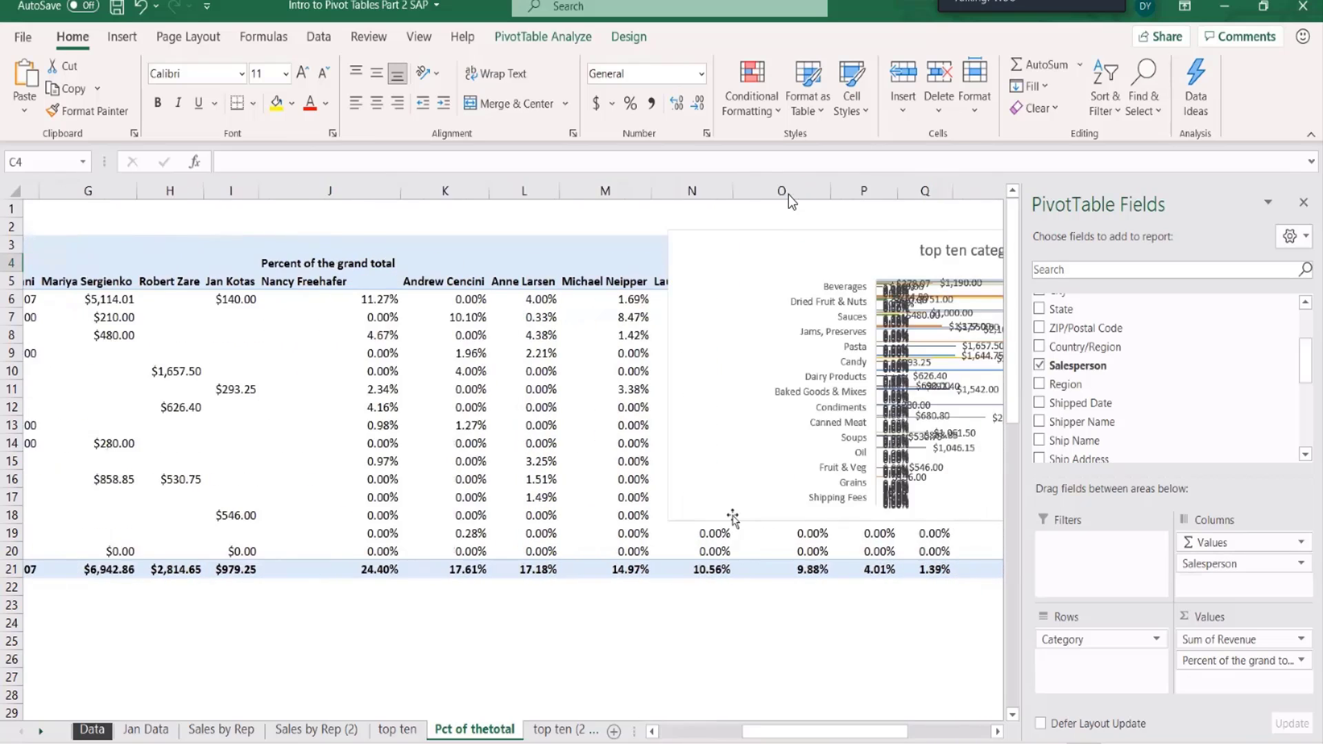
pyautogui.moveTo(648, 272); pyautogui.dragTo(747, 638)
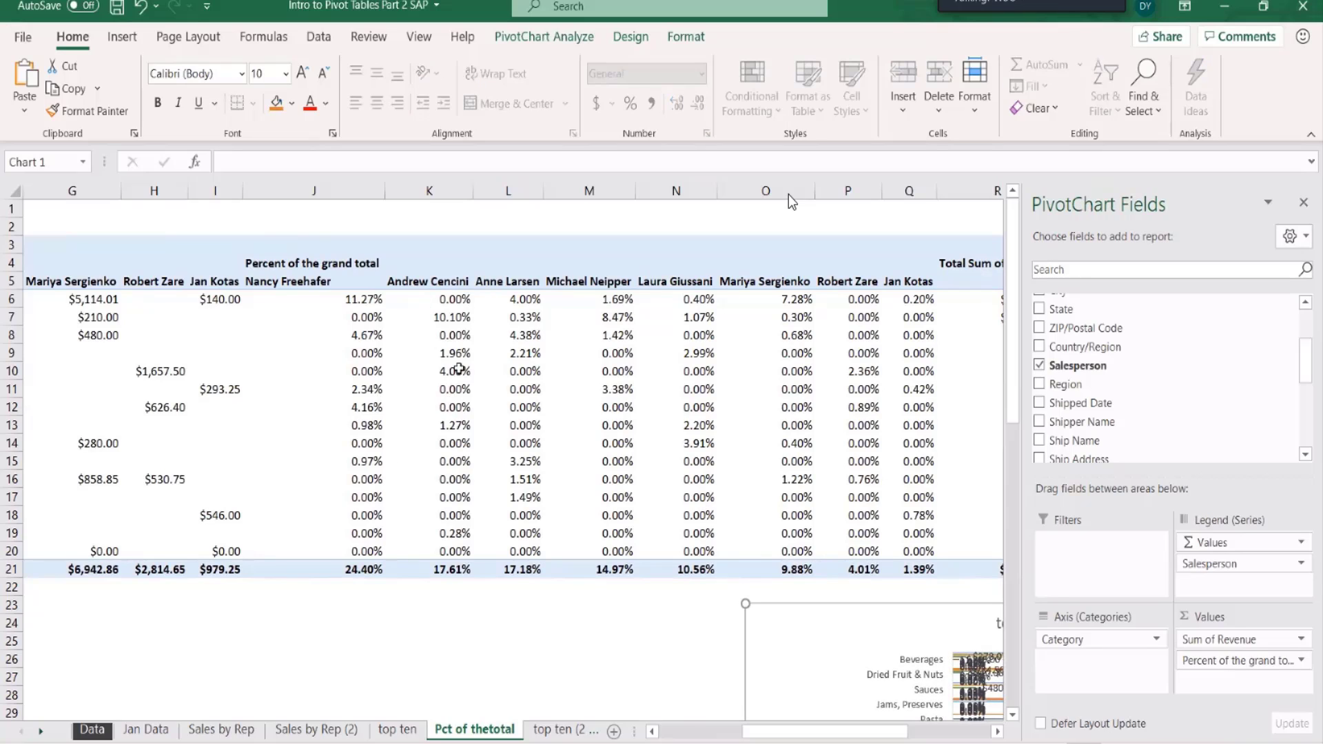
pyautogui.moveTo(594, 339)
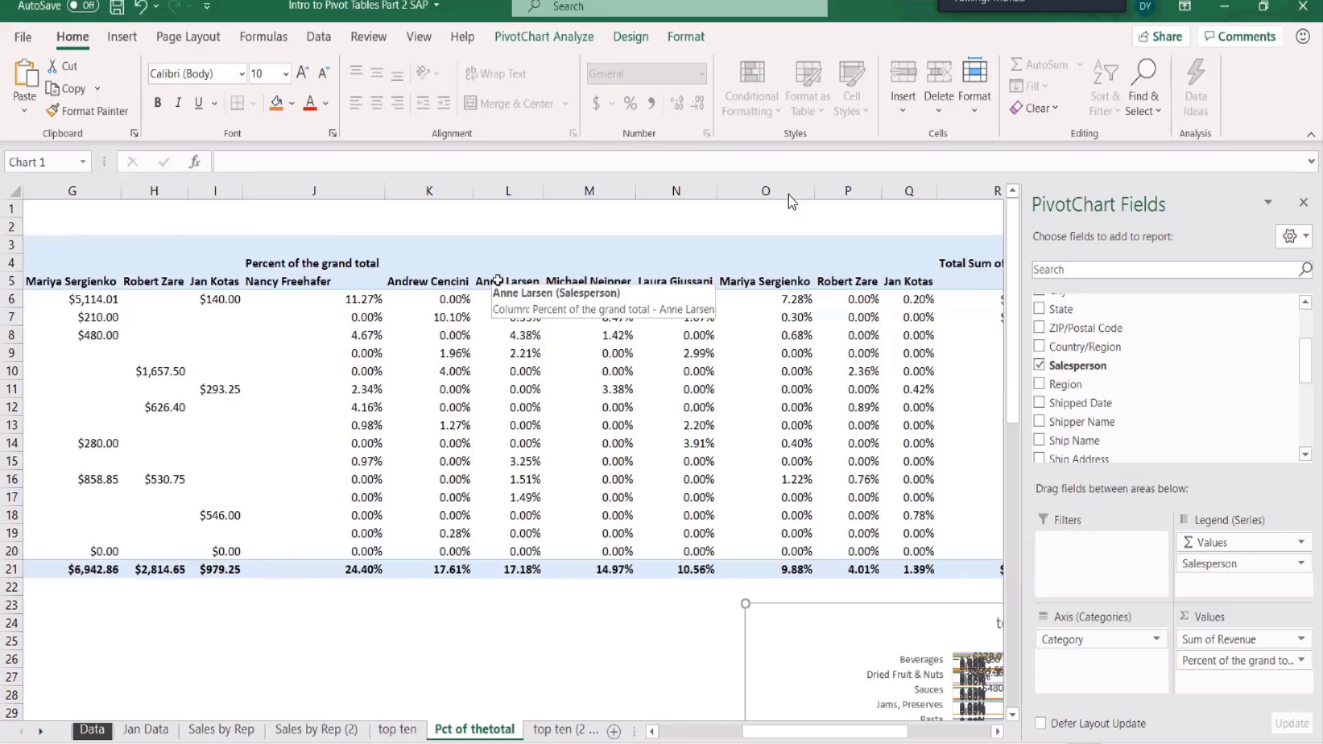
pyautogui.moveTo(516, 349)
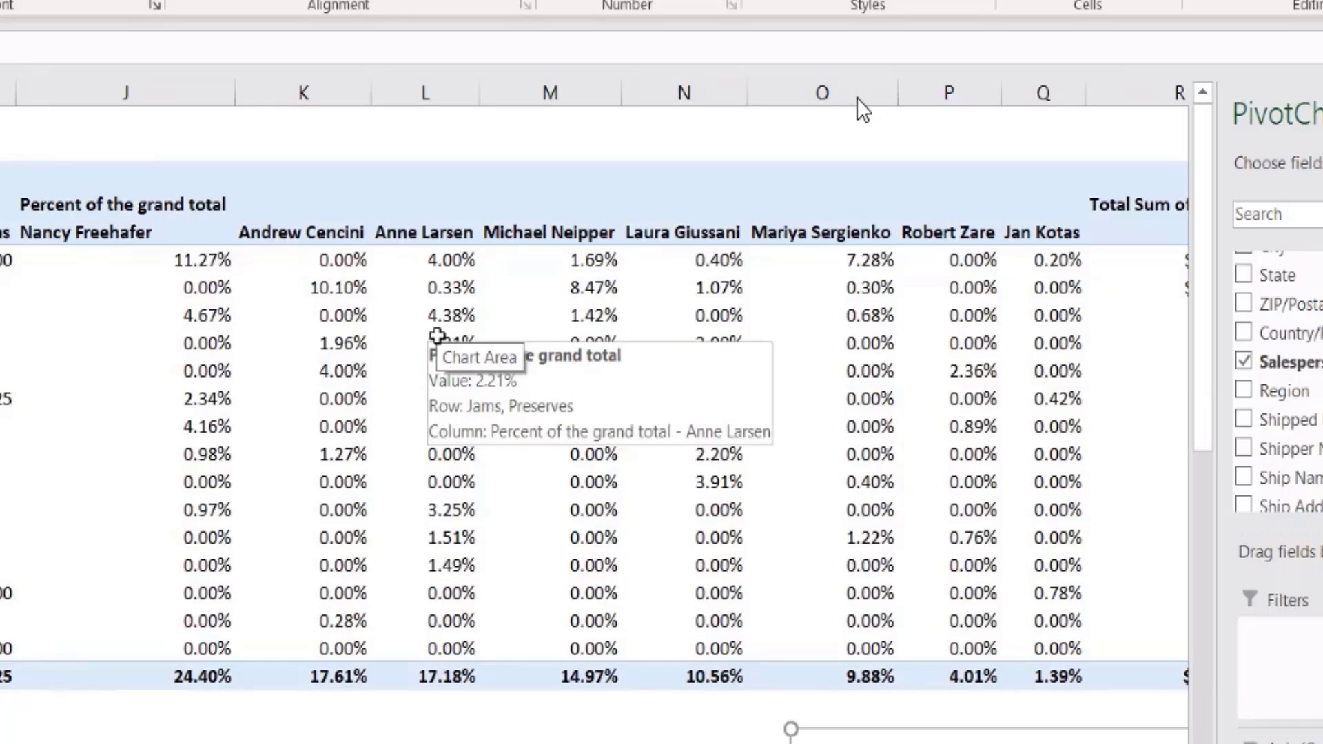
# Try removing the Values entry from the pivot table's columns and undo the removal.
pyautogui.hscroll(-5, 857, 97)
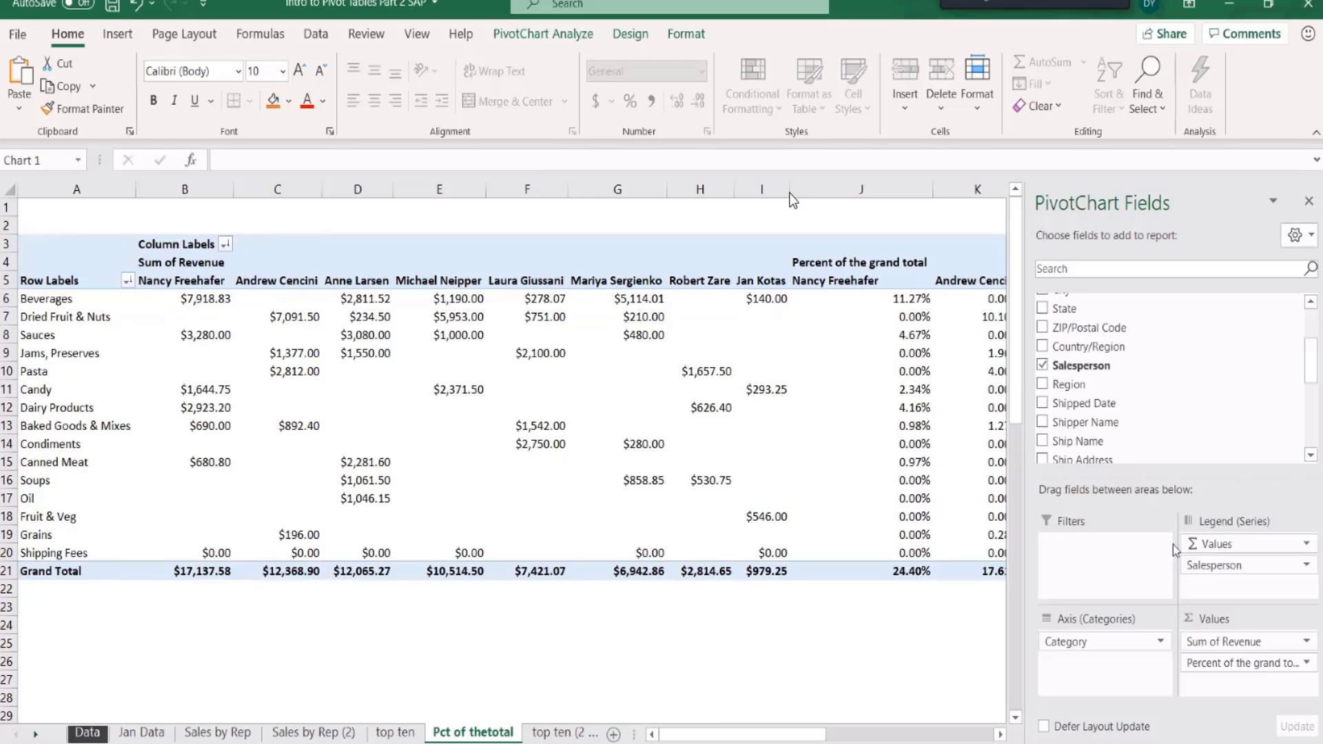
pyautogui.click(22, 355)
pyautogui.click(117, 364)
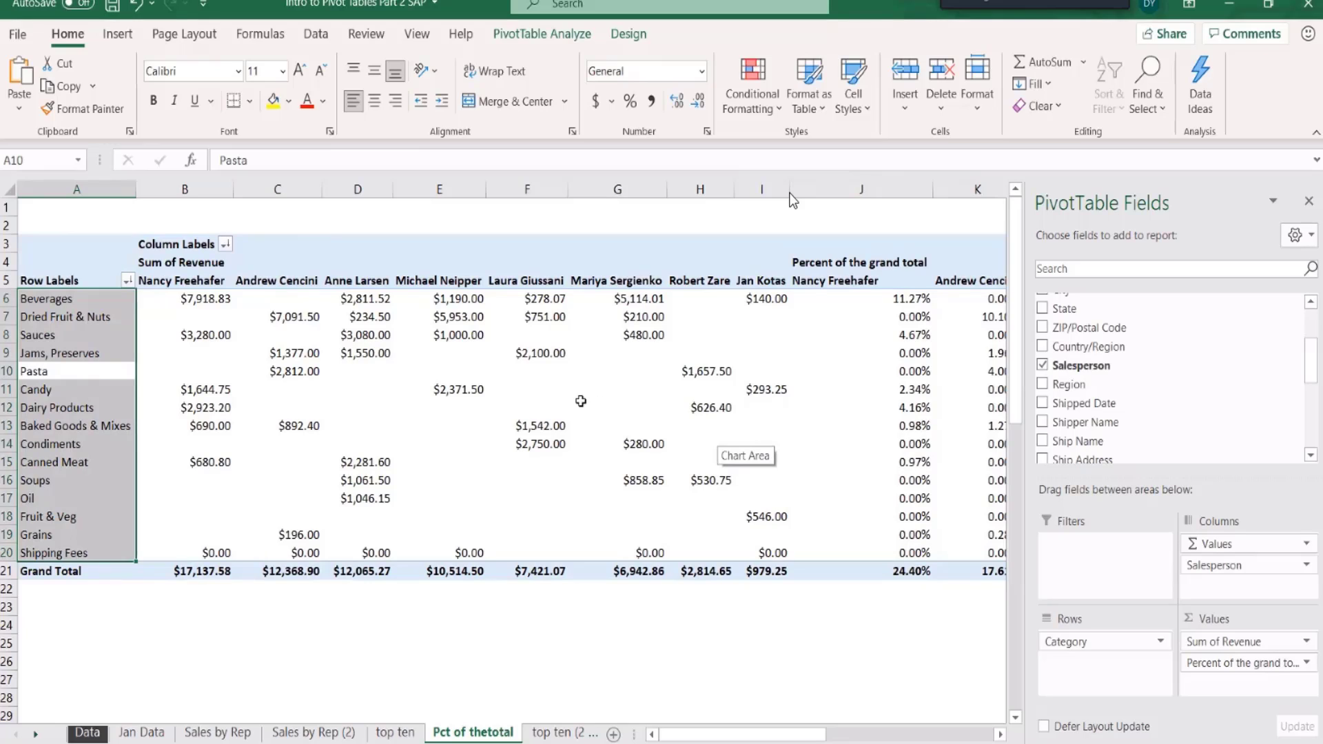
pyautogui.moveTo(581, 401)
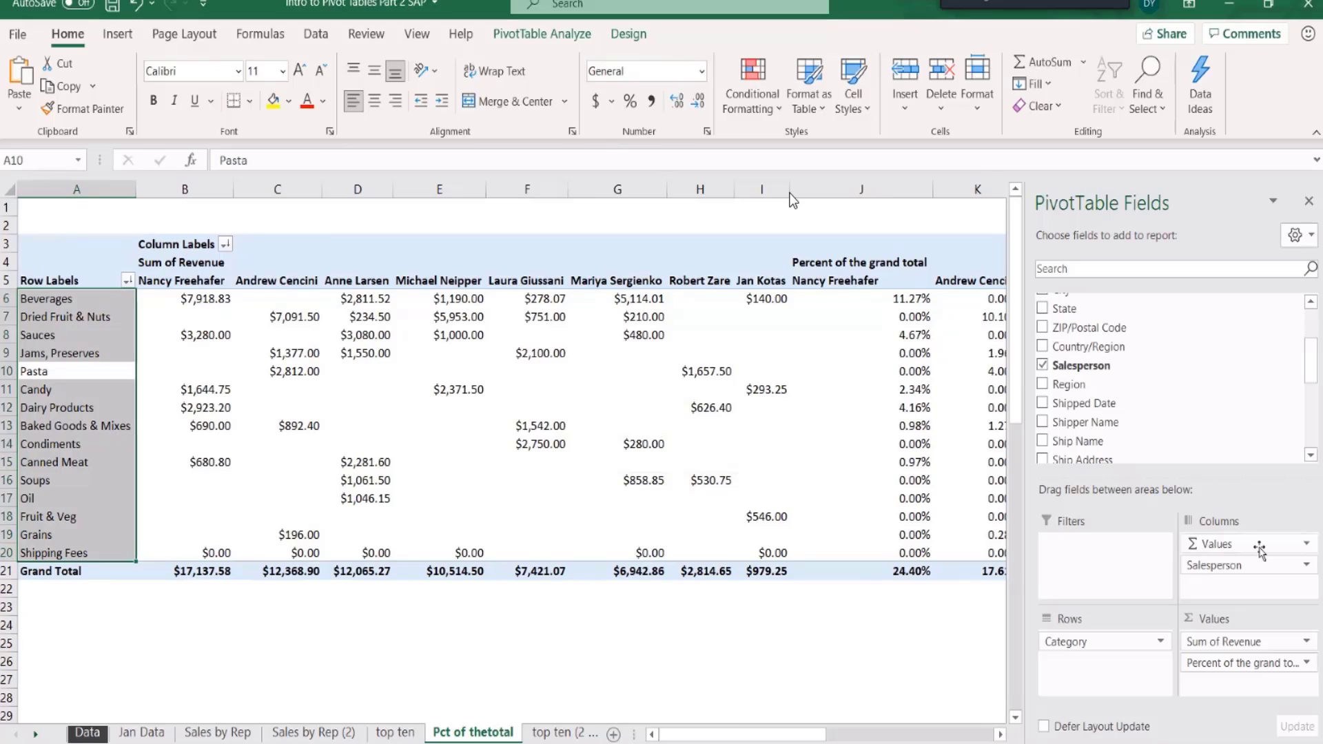
pyautogui.moveTo(1259, 549); pyautogui.dragTo(896, 553)
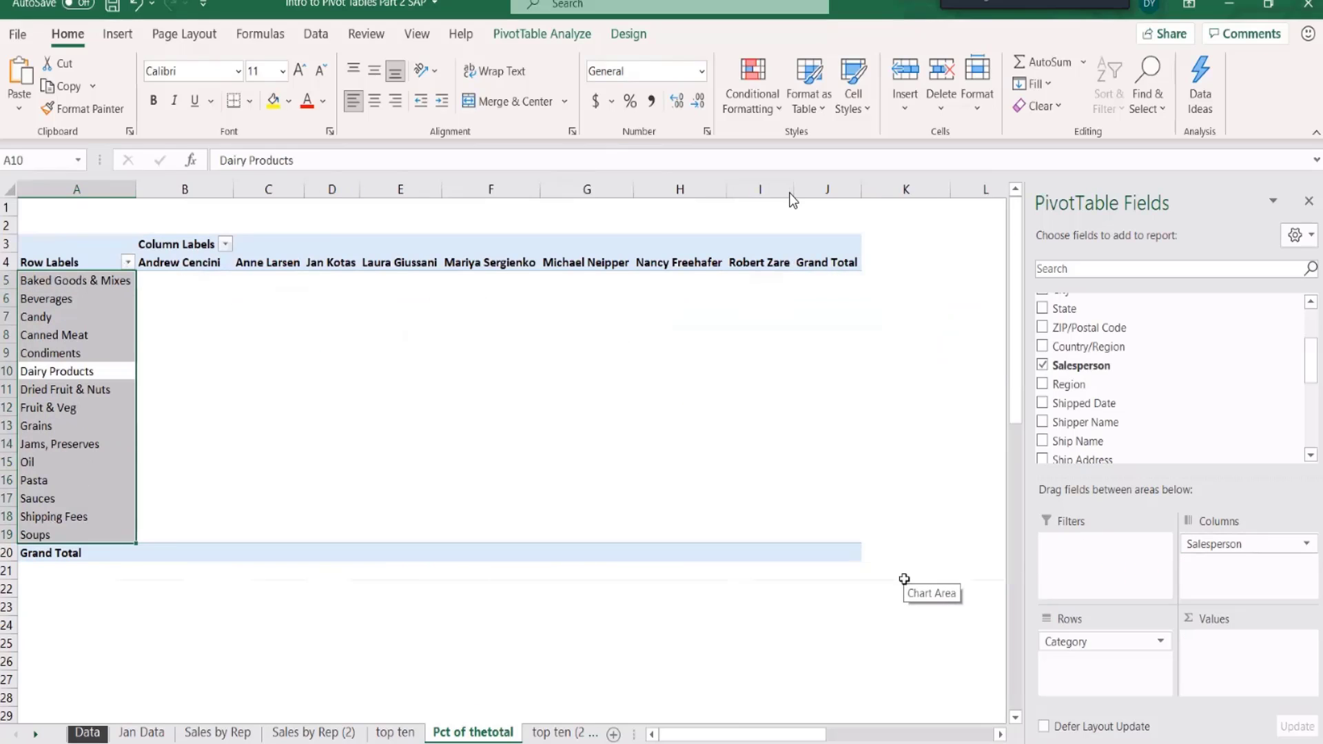
pyautogui.hotkey('ctrl', 'z')
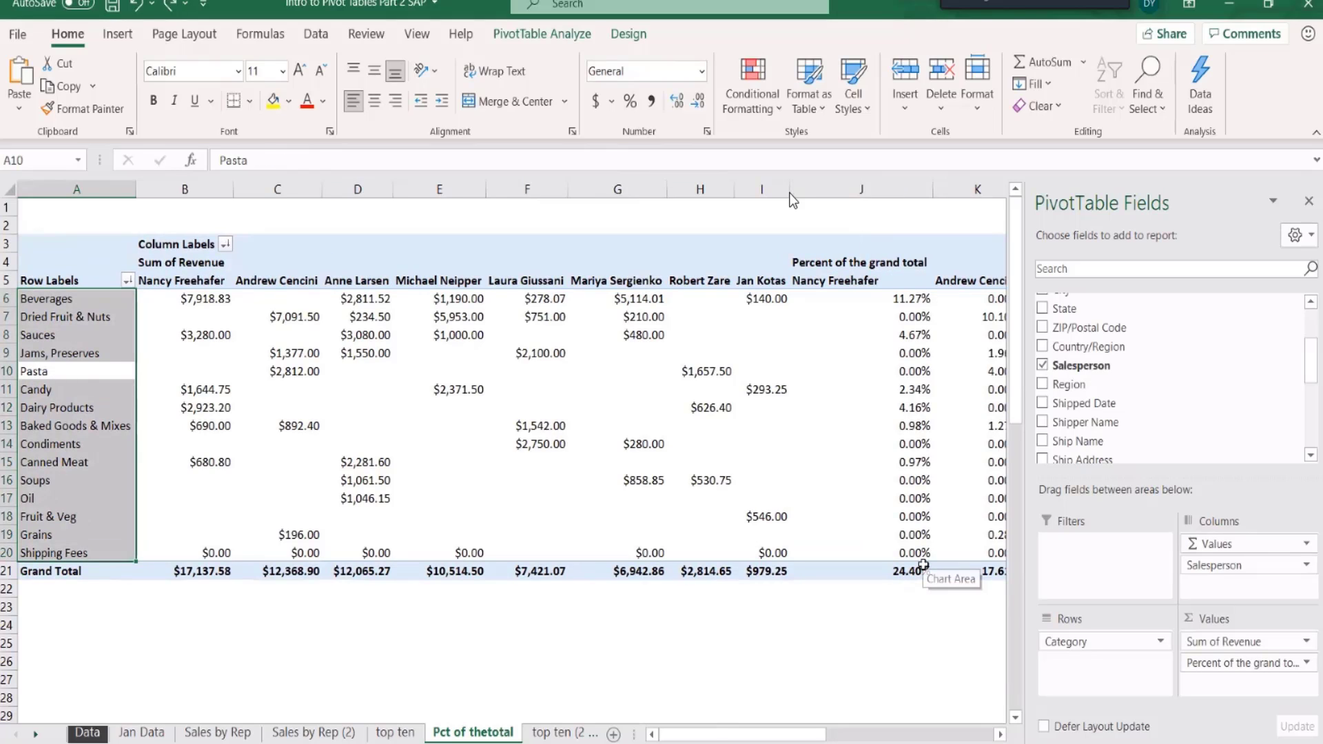
pyautogui.moveTo(924, 565)
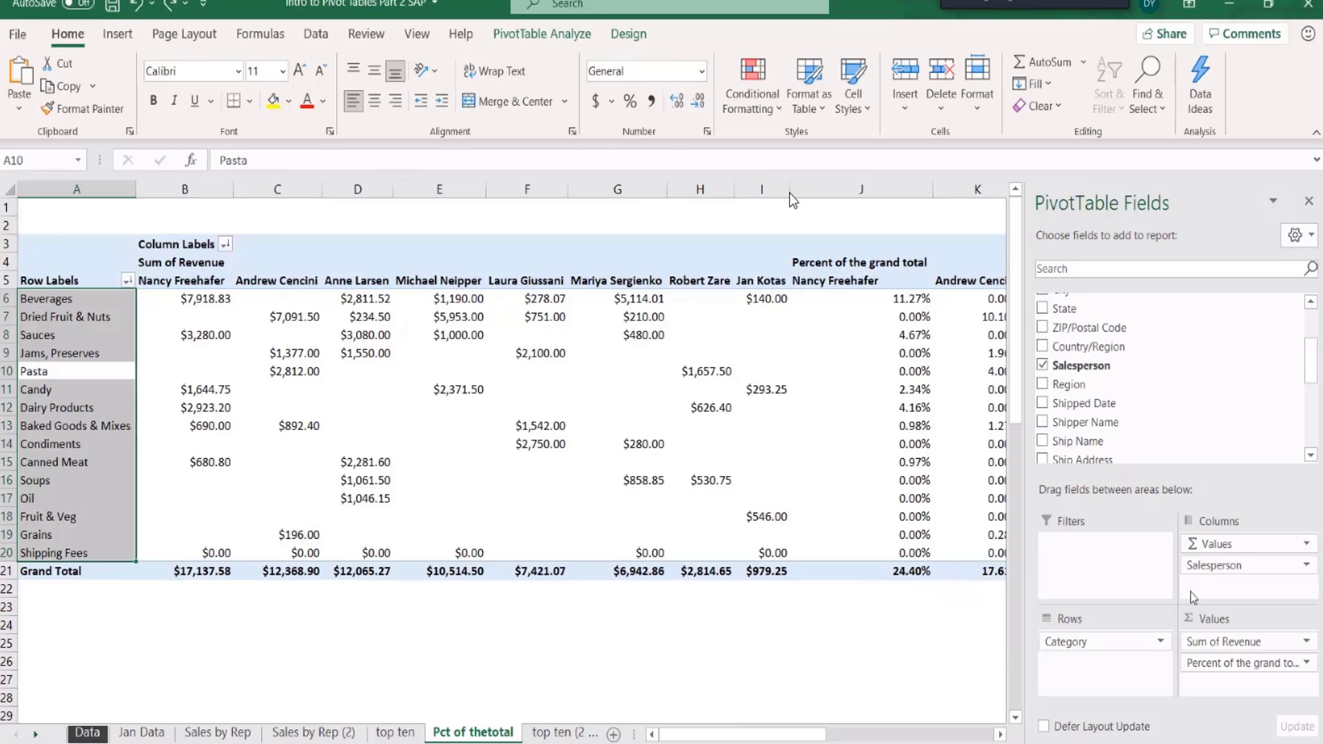
# Remove Percent of the grand total from the pivot values and move the chart up beside the table, starting at about column L, row 7.
pyautogui.moveTo(1238, 664); pyautogui.dragTo(776, 628)
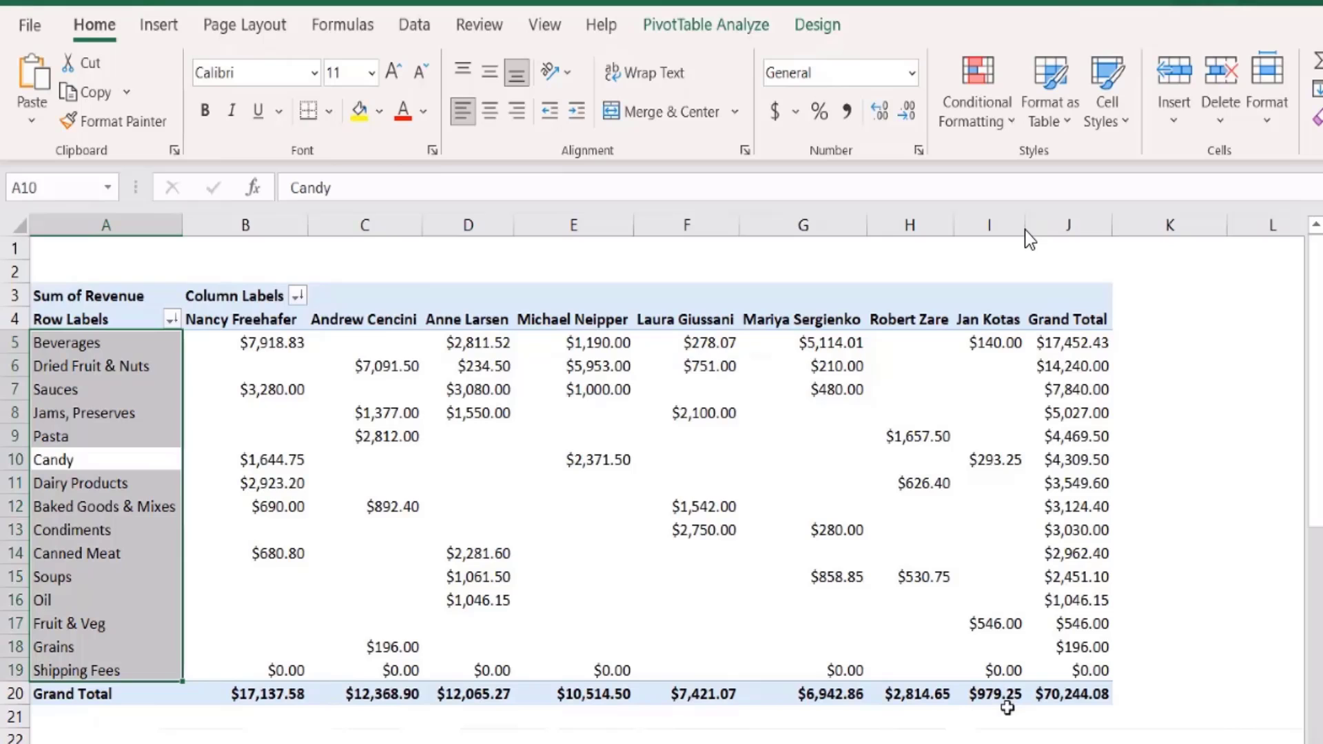
pyautogui.scroll(-3, 1027, 238)
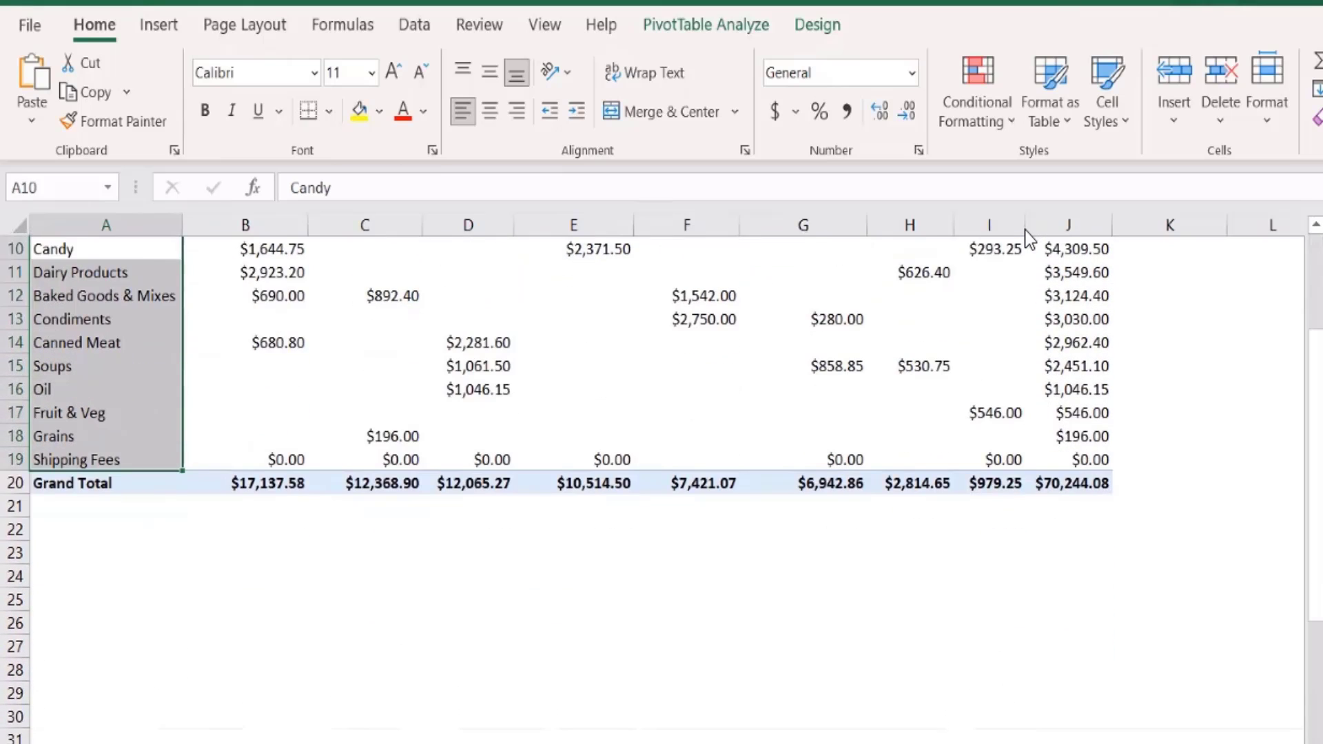
pyautogui.hscroll(4, 1024, 229)
pyautogui.moveTo(767, 551); pyautogui.dragTo(308, 297)
pyautogui.scroll(1, 322, 359)
pyautogui.scroll(1, 322, 358)
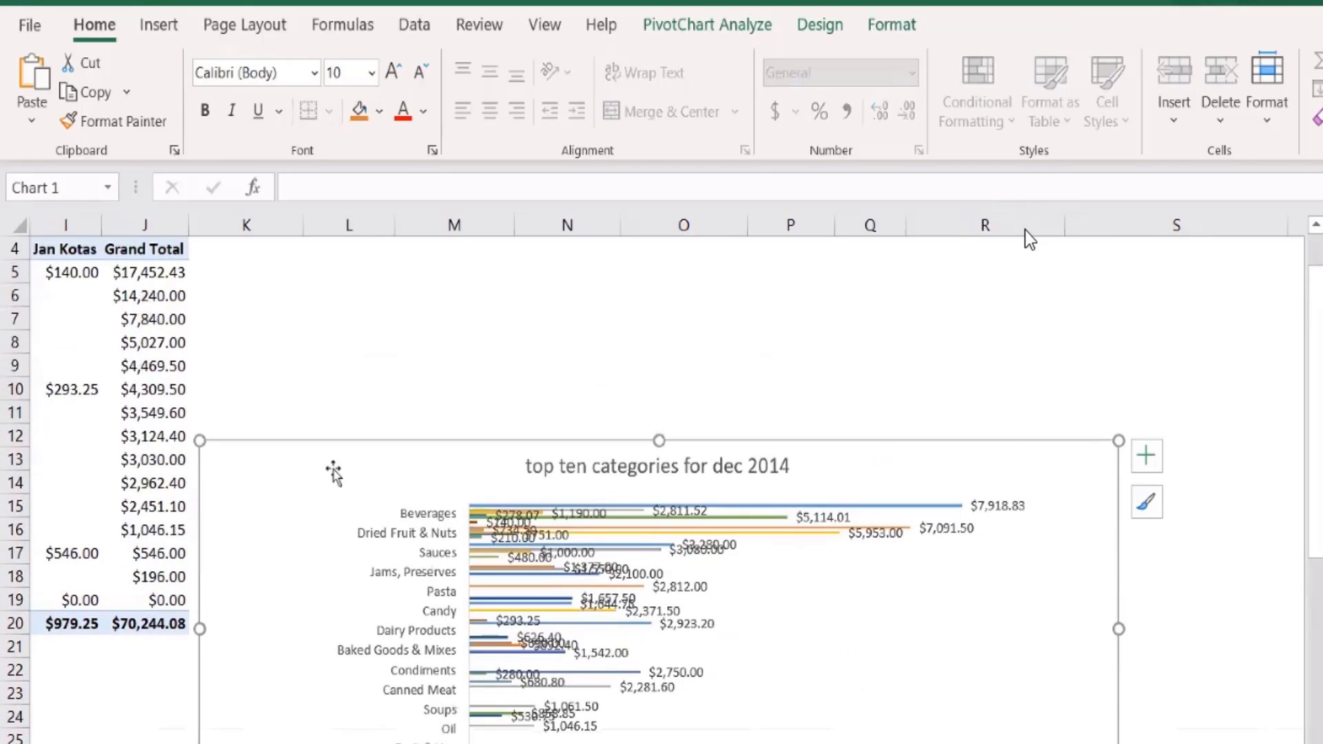
pyautogui.moveTo(324, 448); pyautogui.dragTo(459, 313)
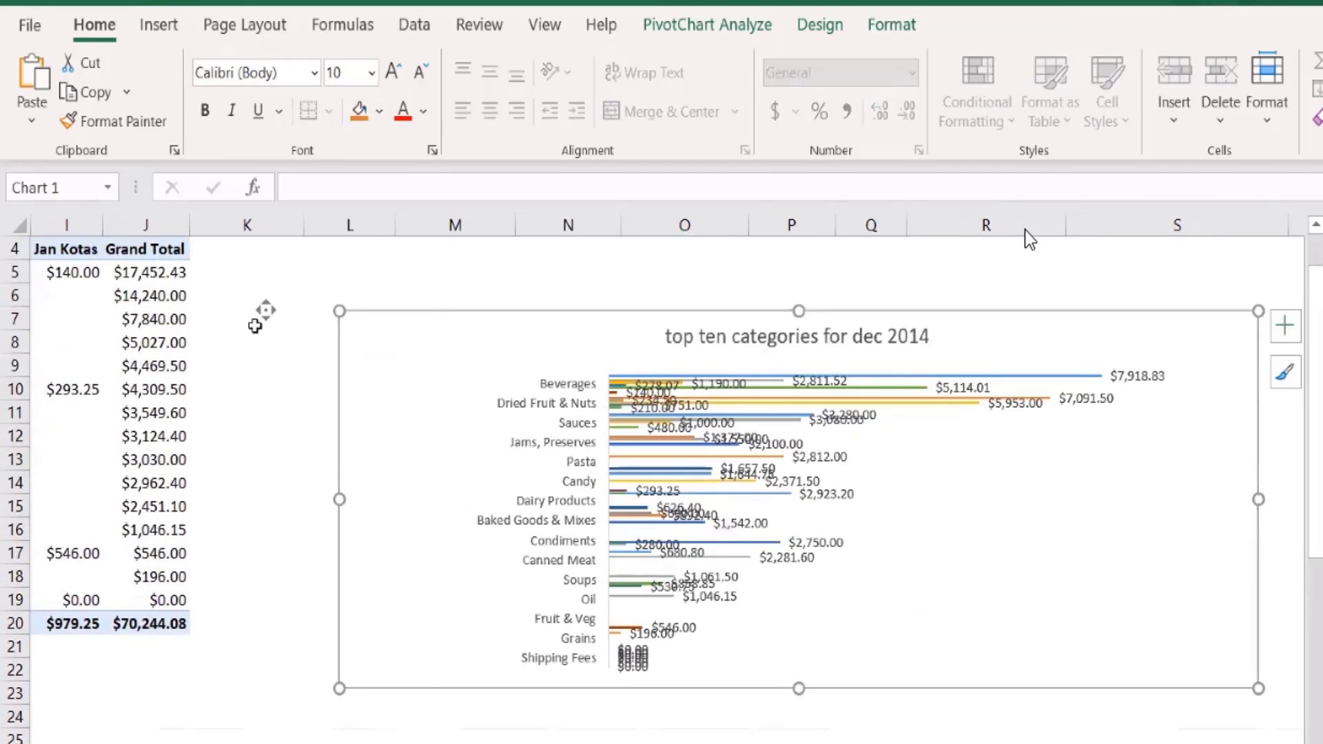
pyautogui.hscroll(-1, 276, 331)
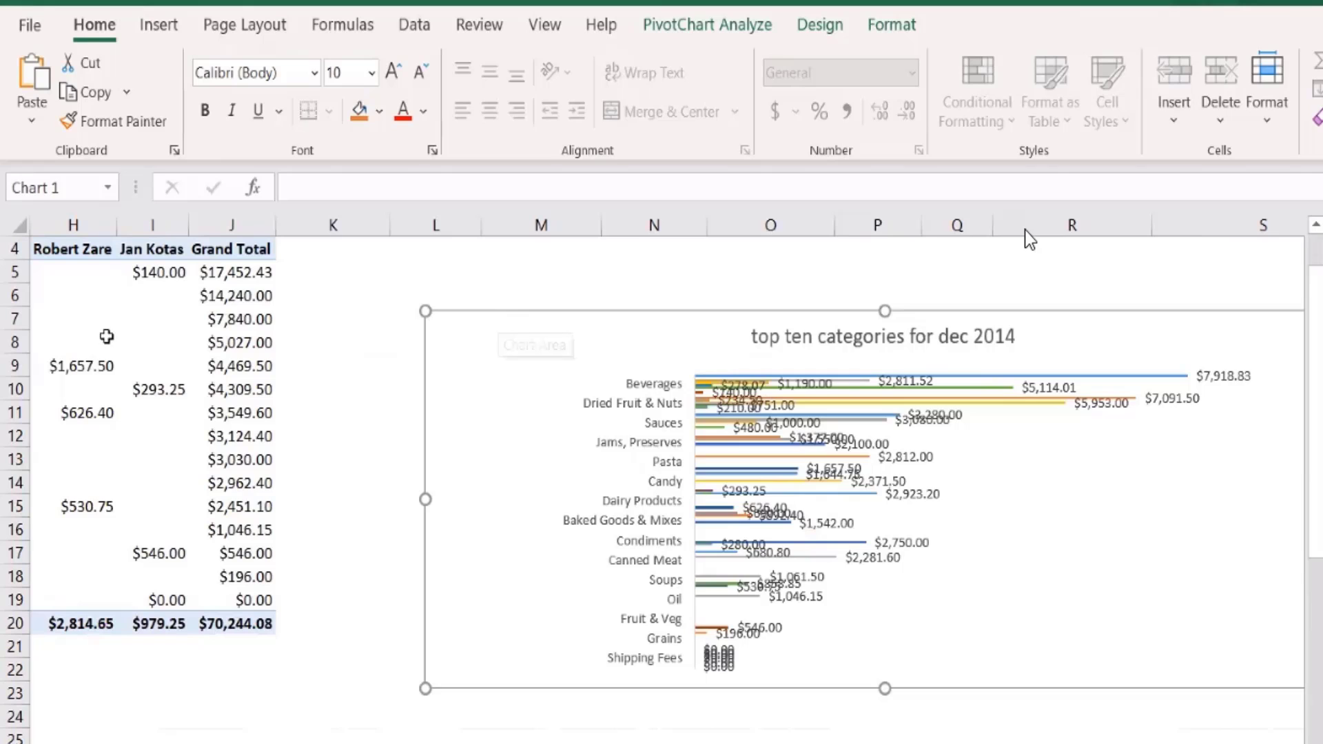
# Deselect the chart and save the Intro to Pivot Tables Part 2 SAP workbook.
pyautogui.click(105, 342)
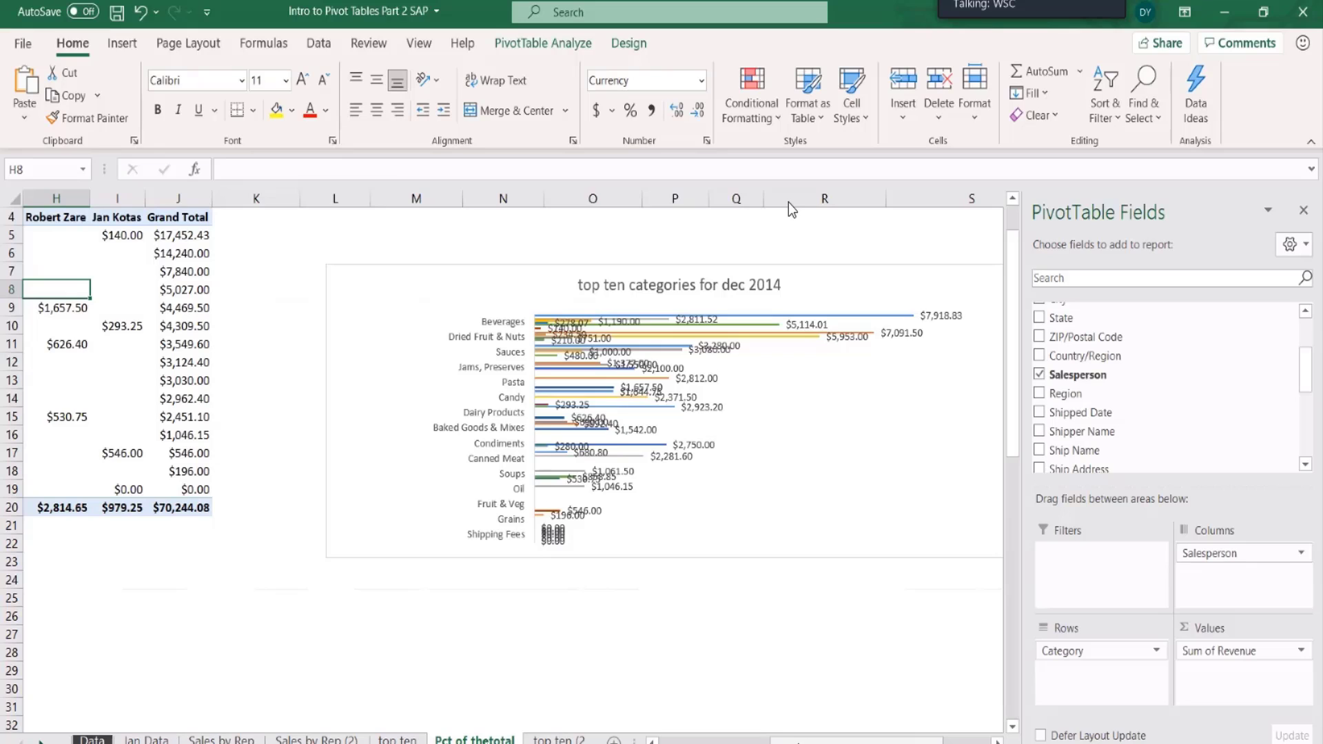
pyautogui.moveTo(798, 743); pyautogui.dragTo(675, 729)
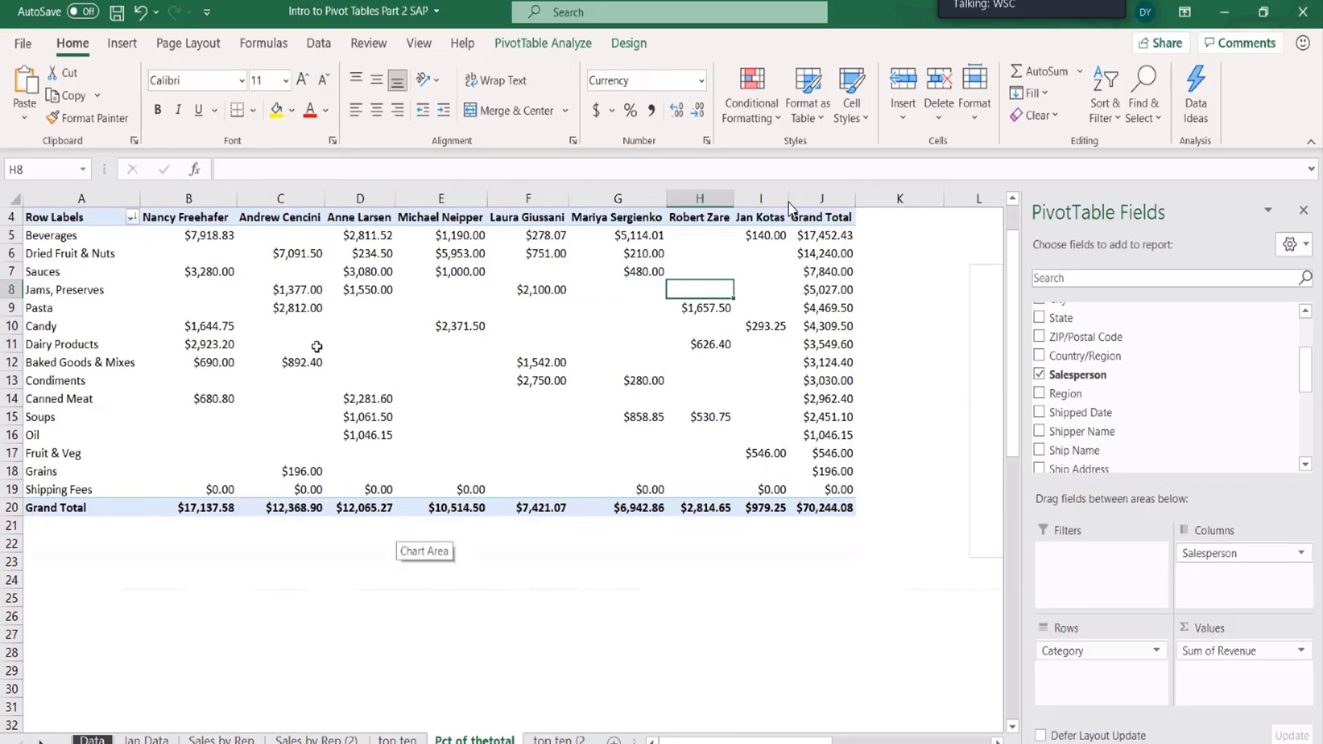
pyautogui.moveTo(318, 347)
pyautogui.click(20, 43)
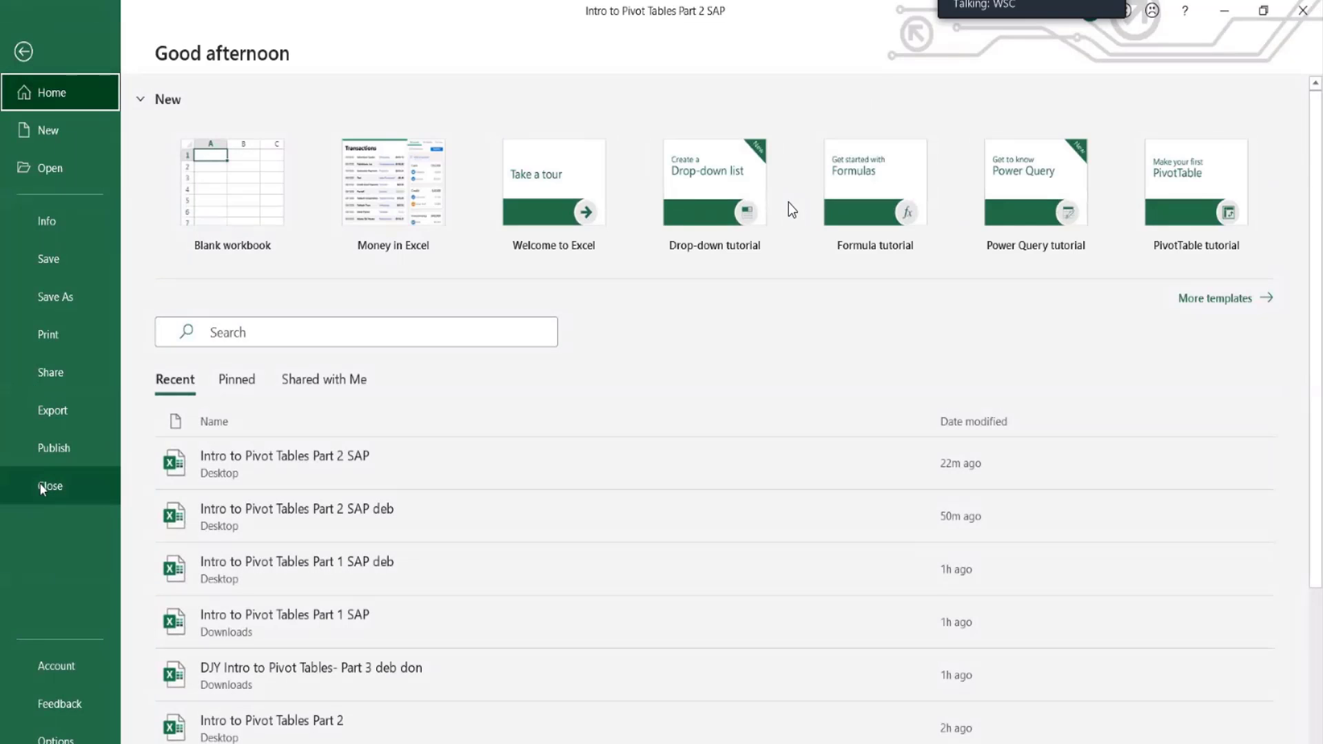
pyautogui.click(42, 261)
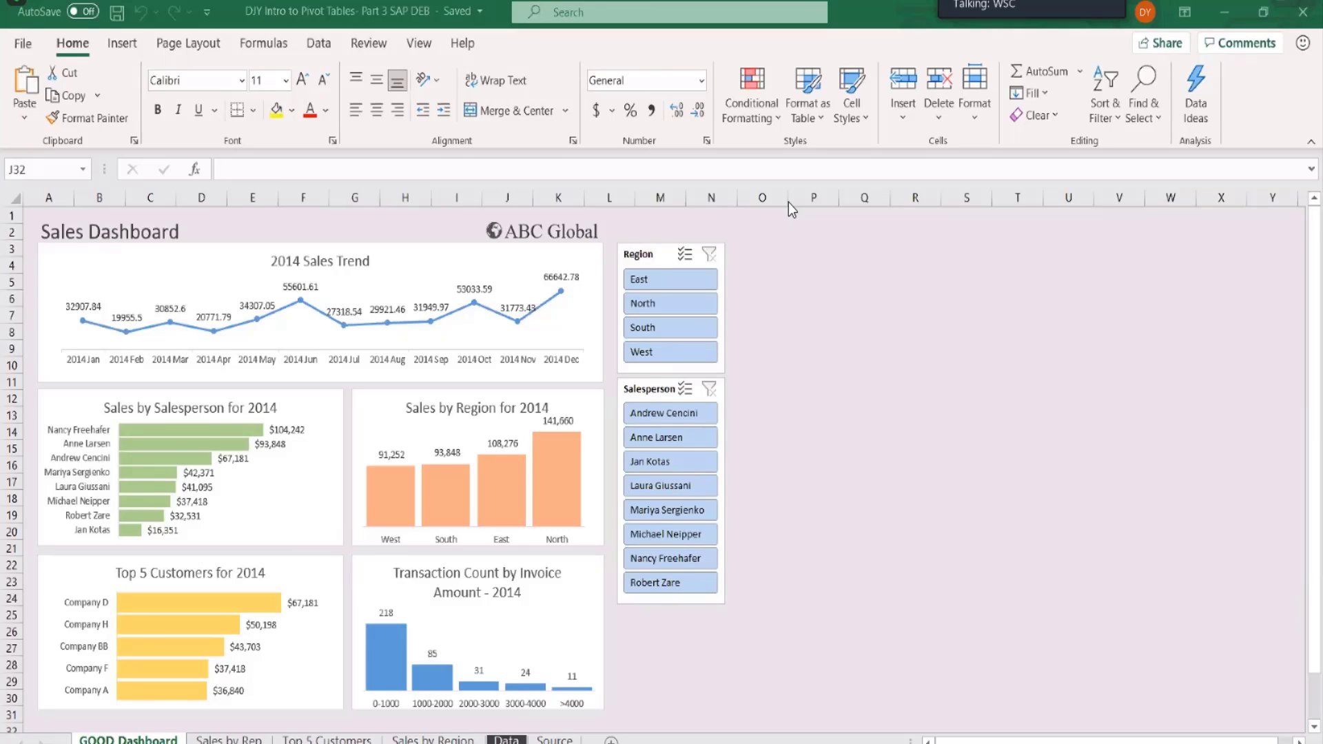
# Look through the dashboard and pivot sheets of the Part 3 workbook and shift the Sales by Region chart down by about two rows.
pyautogui.click(112, 741)
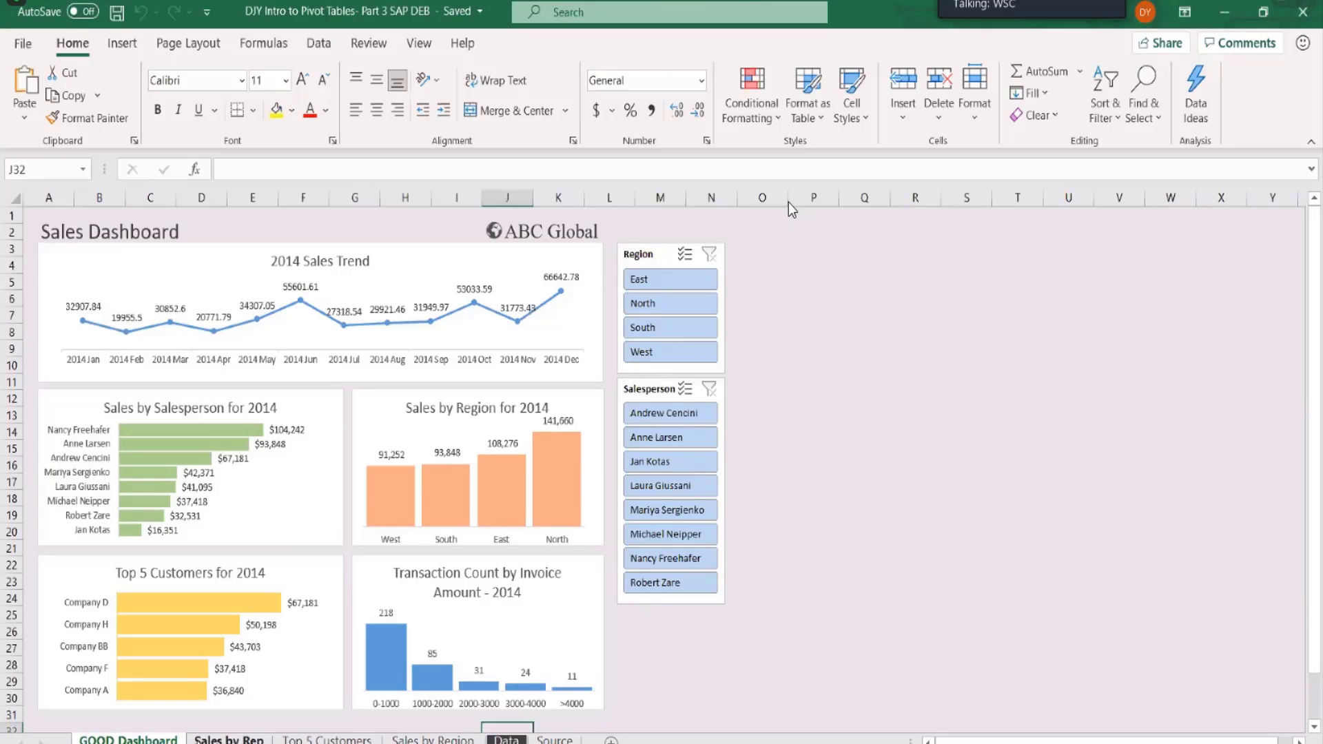
pyautogui.click(228, 739)
pyautogui.click(327, 739)
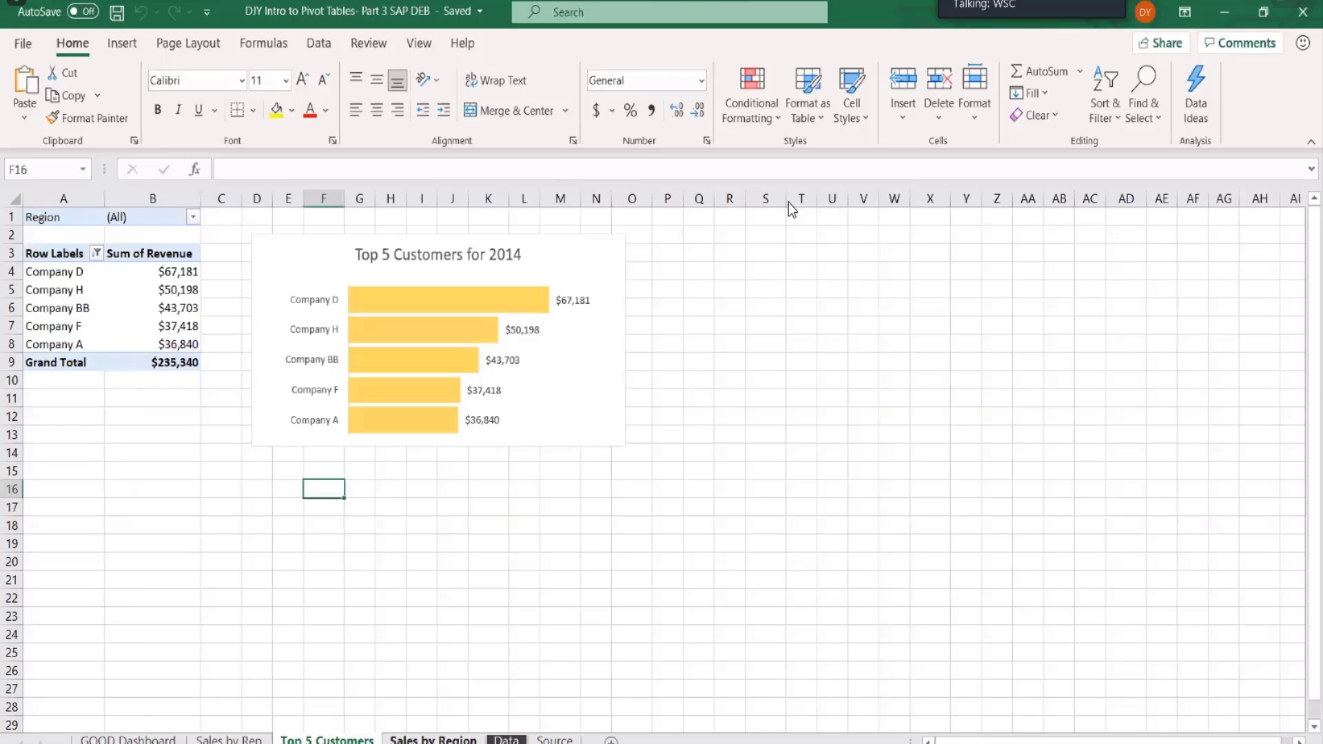
pyautogui.click(433, 740)
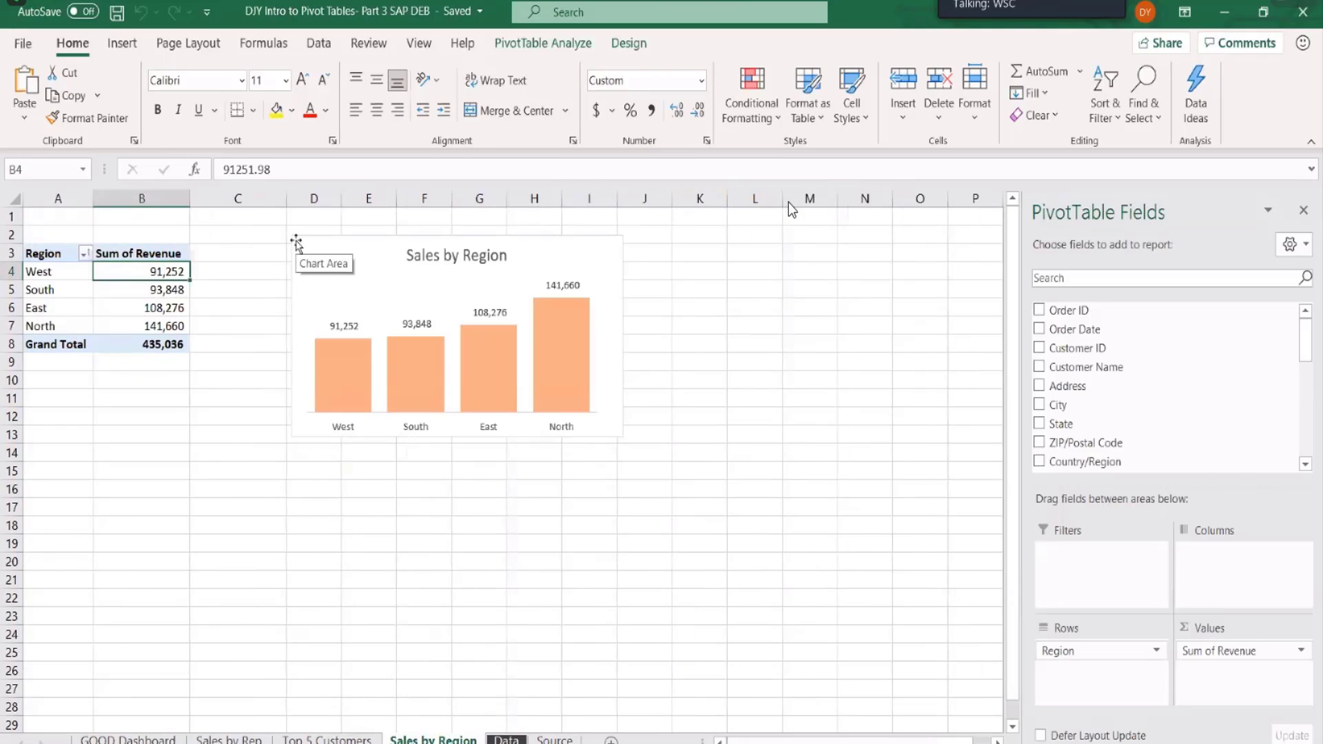
pyautogui.moveTo(304, 243); pyautogui.dragTo(302, 275)
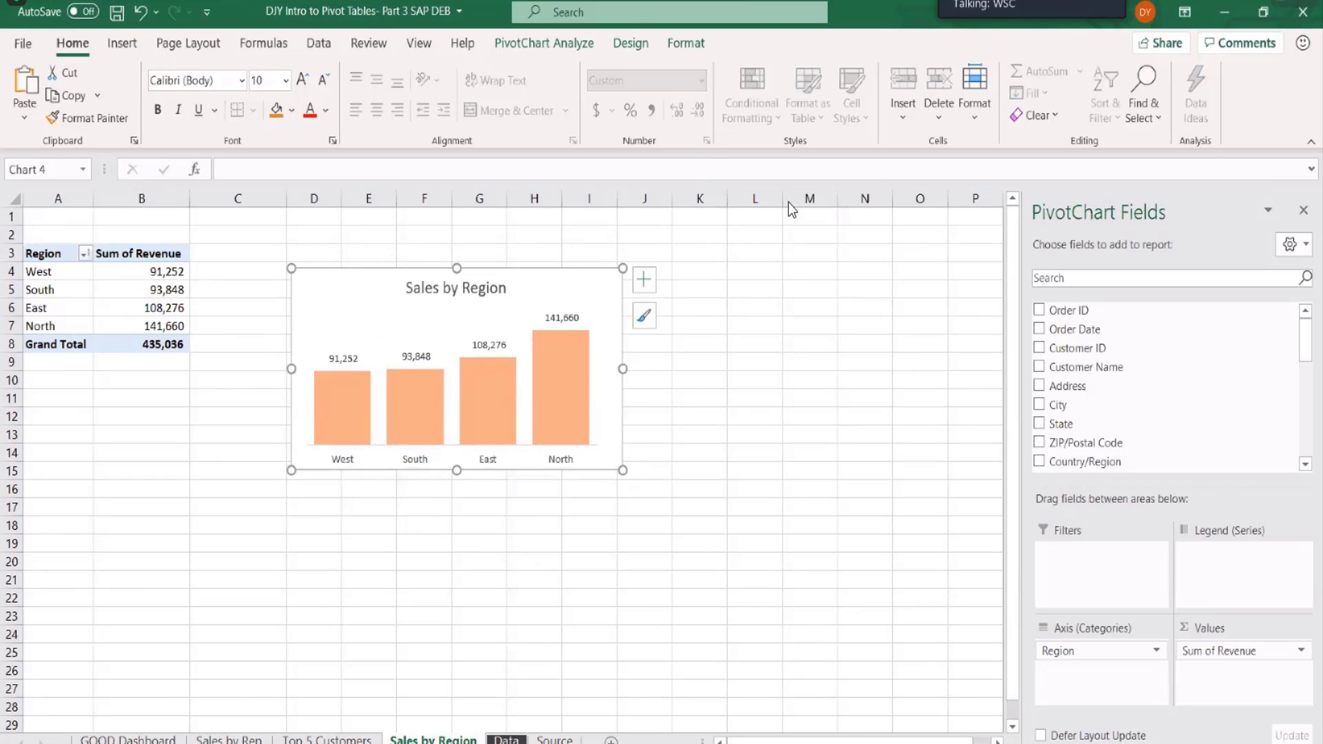
# Examine the Region filter and the pivot table fields on the Sales by Rep and Top 5 Customers sheets.
pyautogui.click(228, 739)
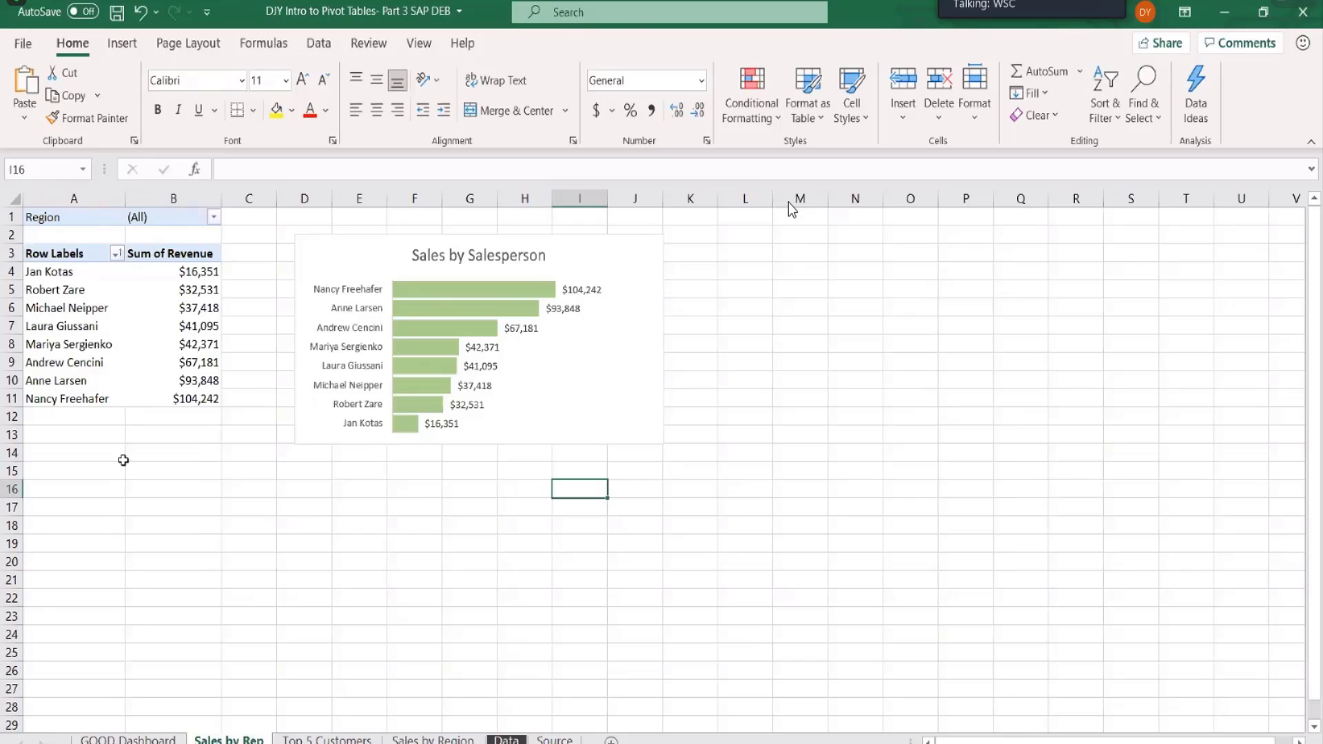
pyautogui.click(58, 219)
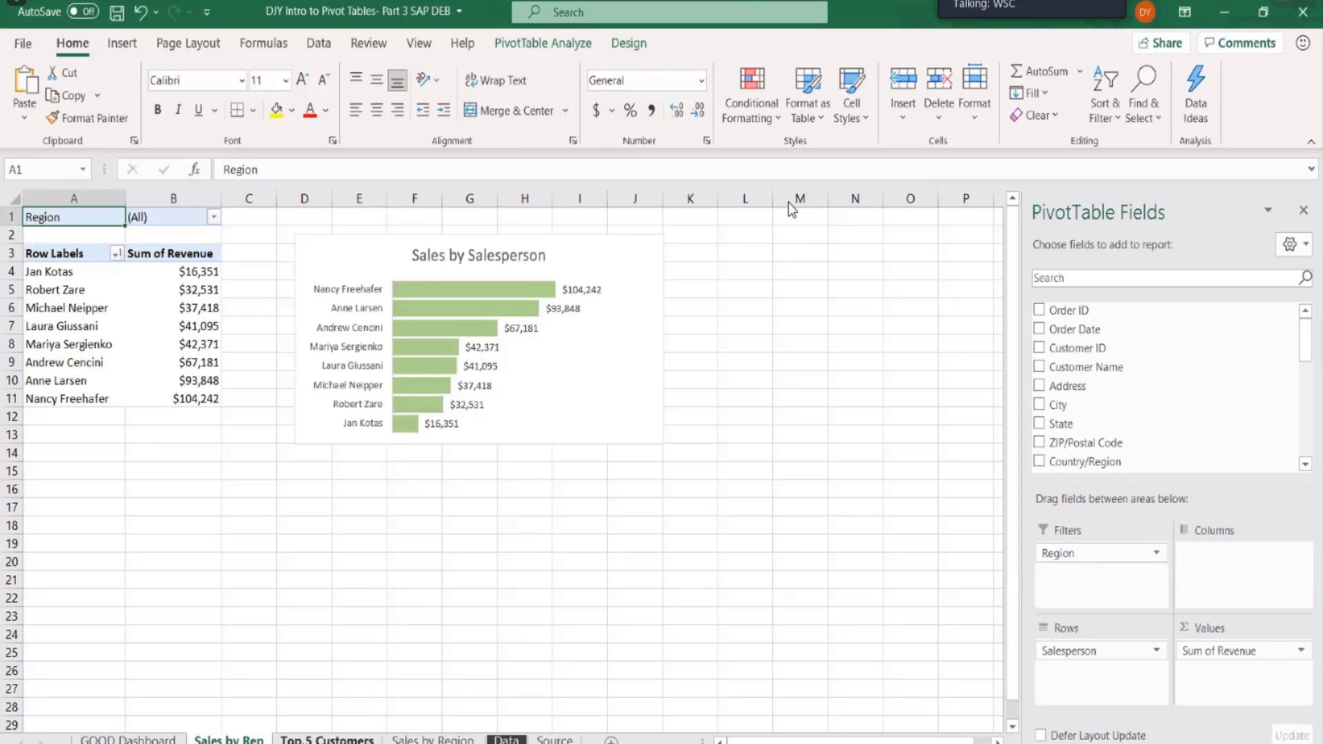
pyautogui.hotkey('ctrl', 'pagedown')
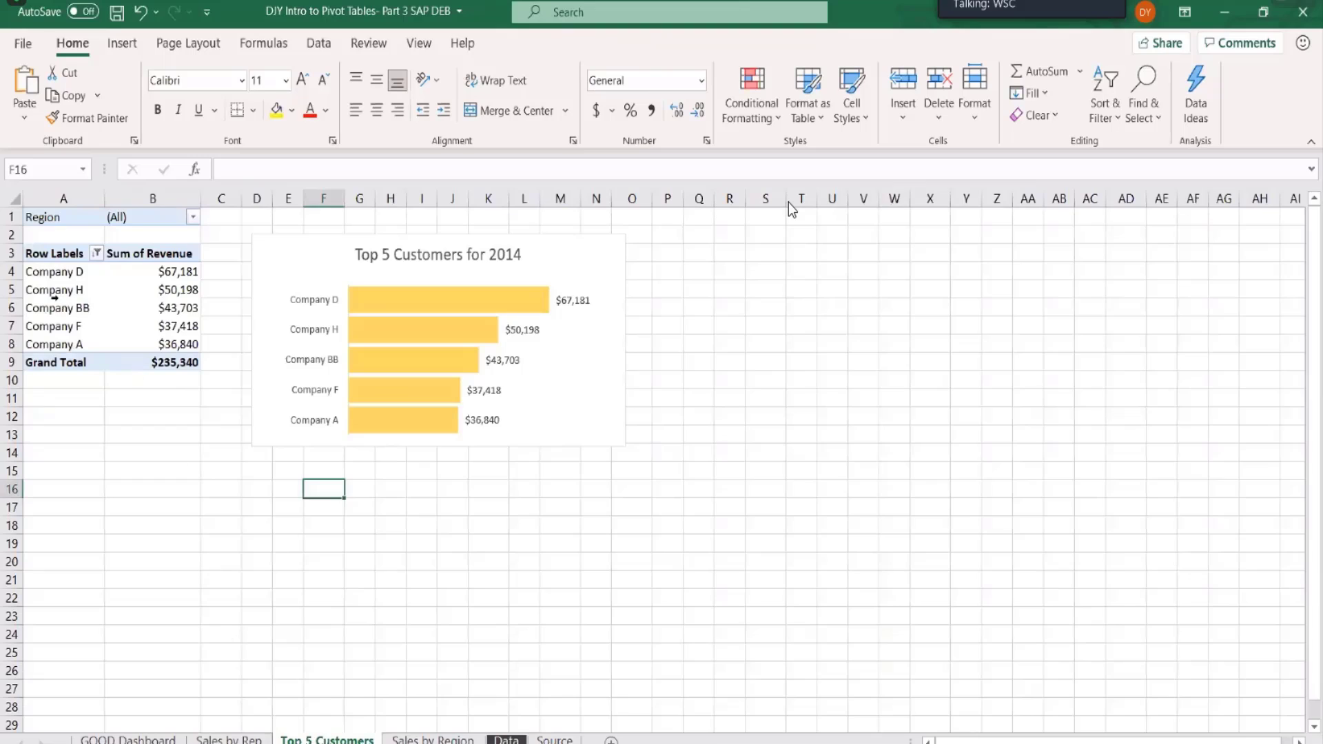
pyautogui.click(43, 217)
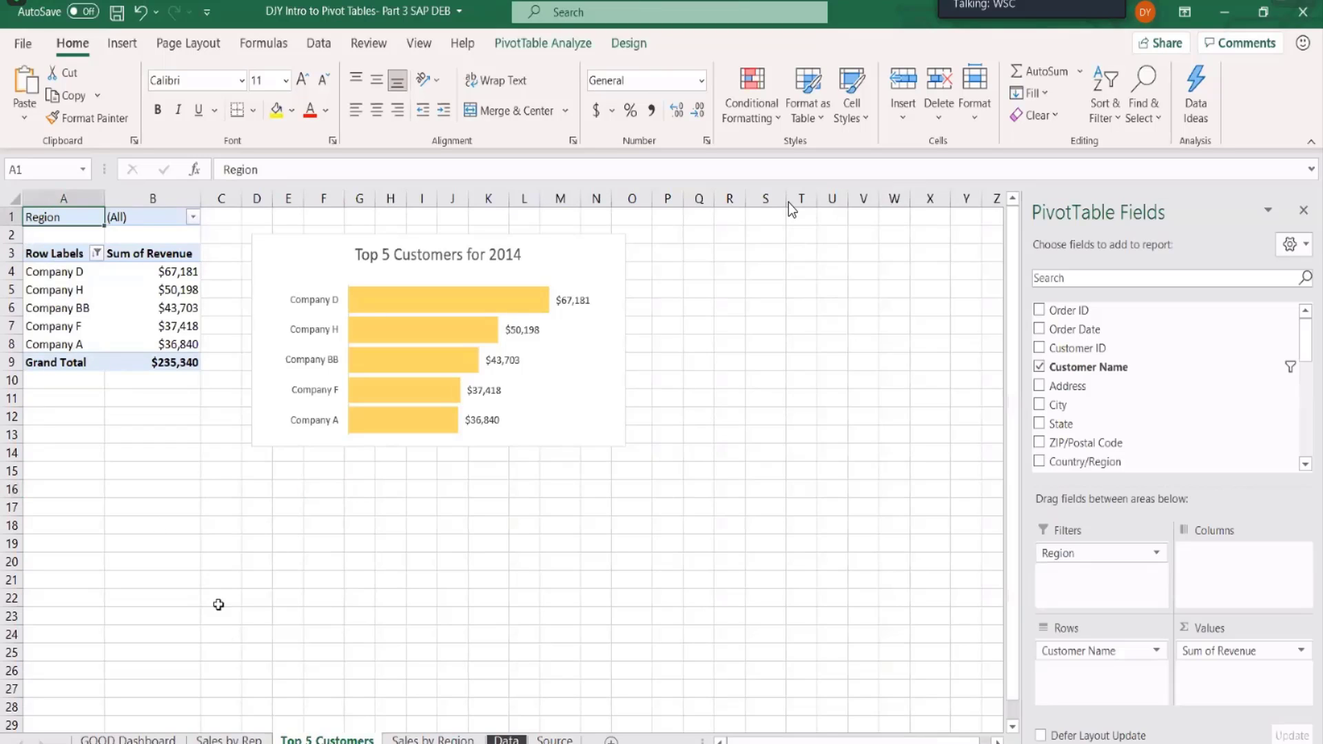
# Examine the Sales by Region pivot and the Data sheet's order records down to the last Order ID row.
pyautogui.click(433, 739)
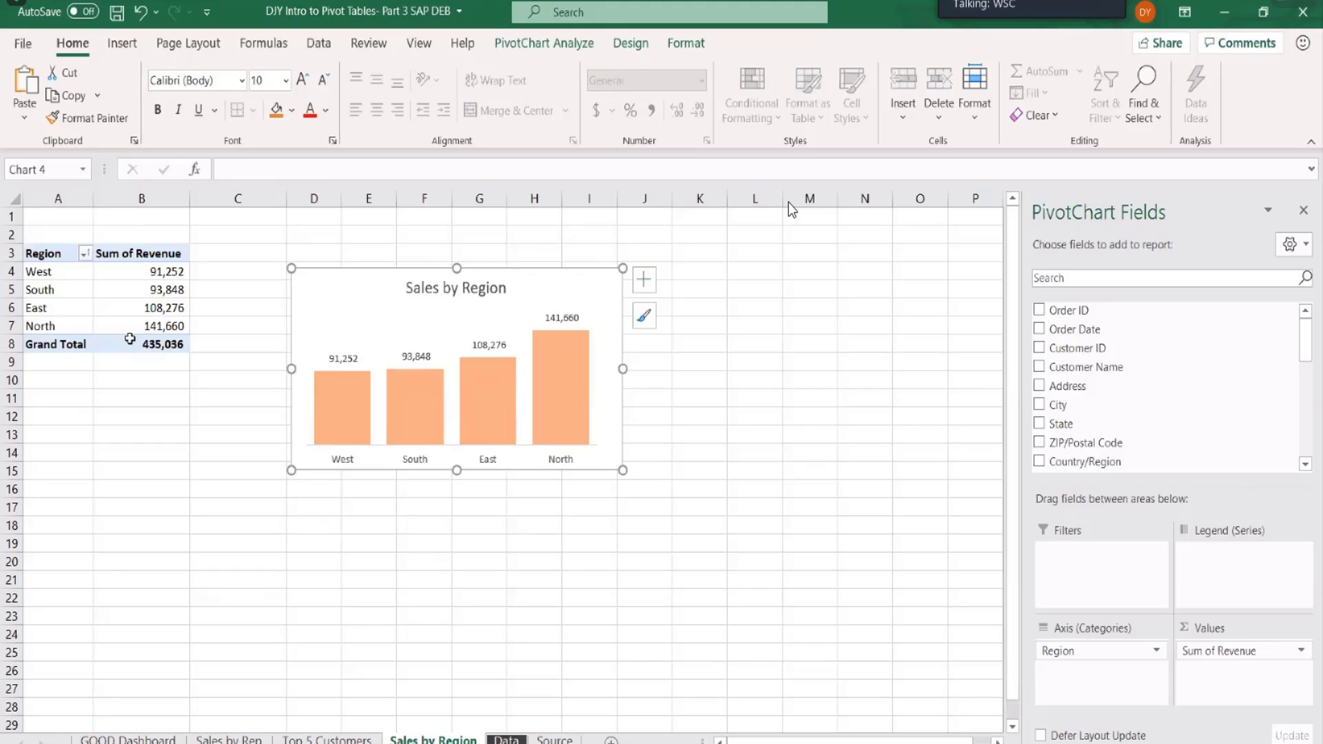
pyautogui.moveTo(129, 338)
pyautogui.click(506, 739)
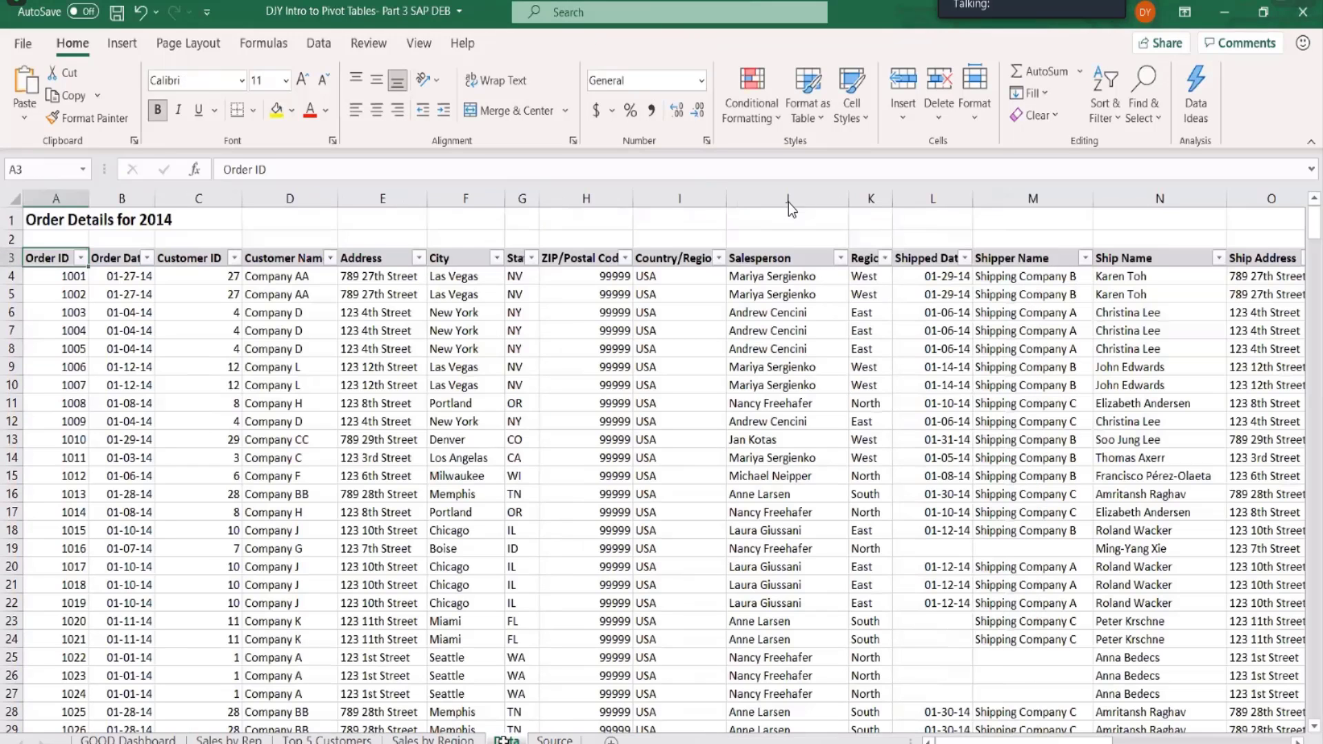
pyautogui.click(299, 536)
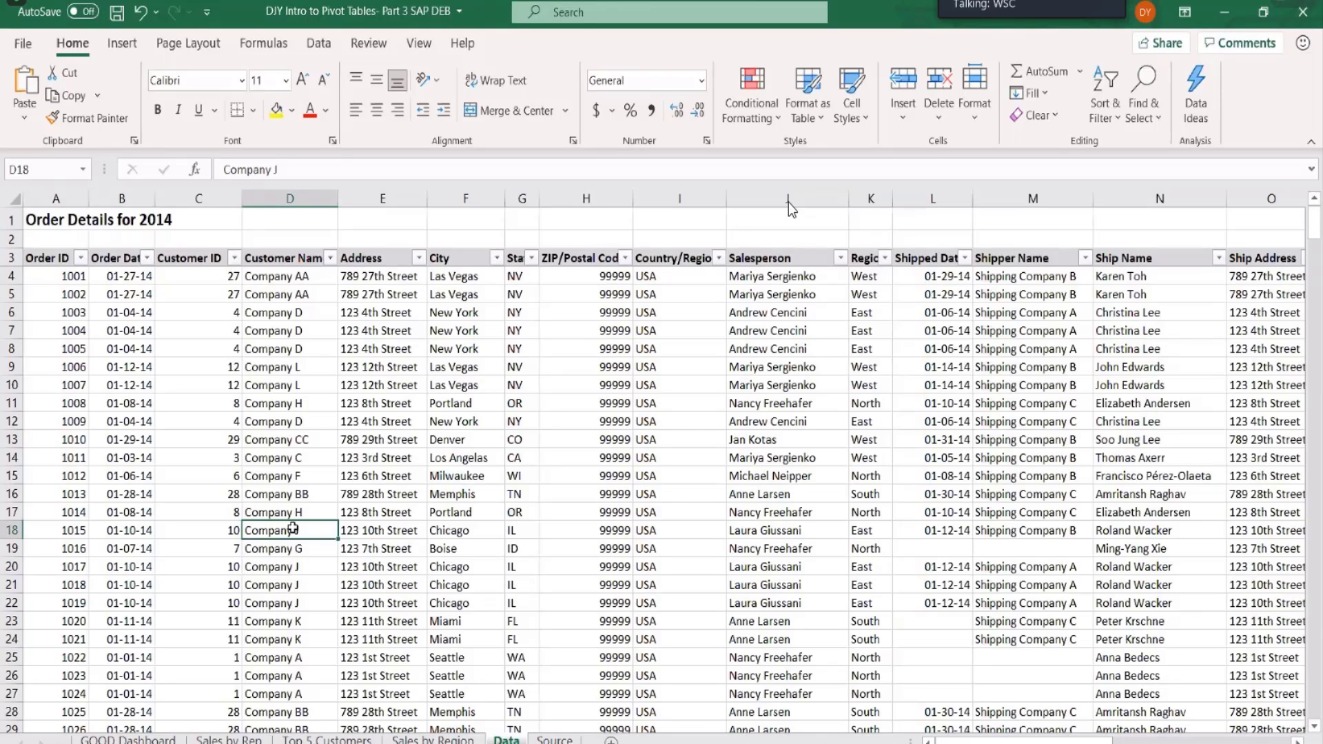
pyautogui.hotkey('ctrl', 'shift', 'Down')
pyautogui.click(74, 713)
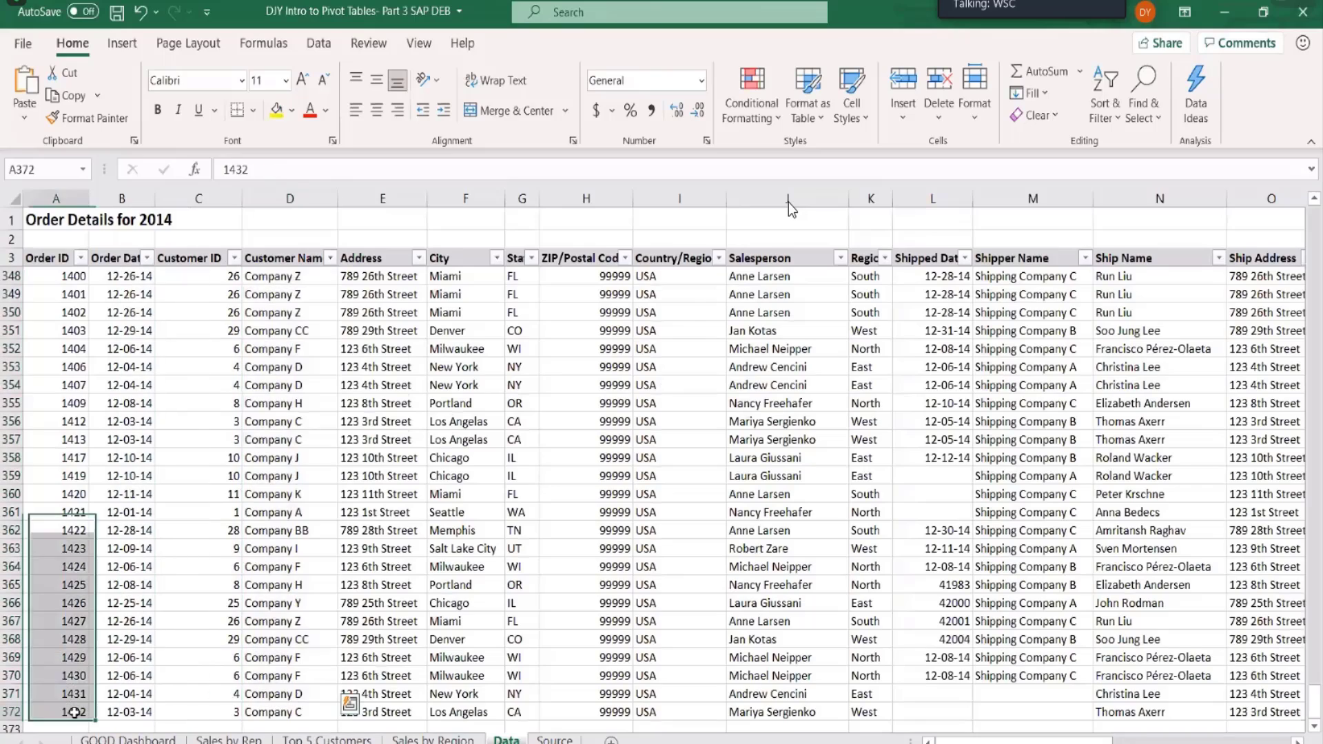
pyautogui.click(74, 712)
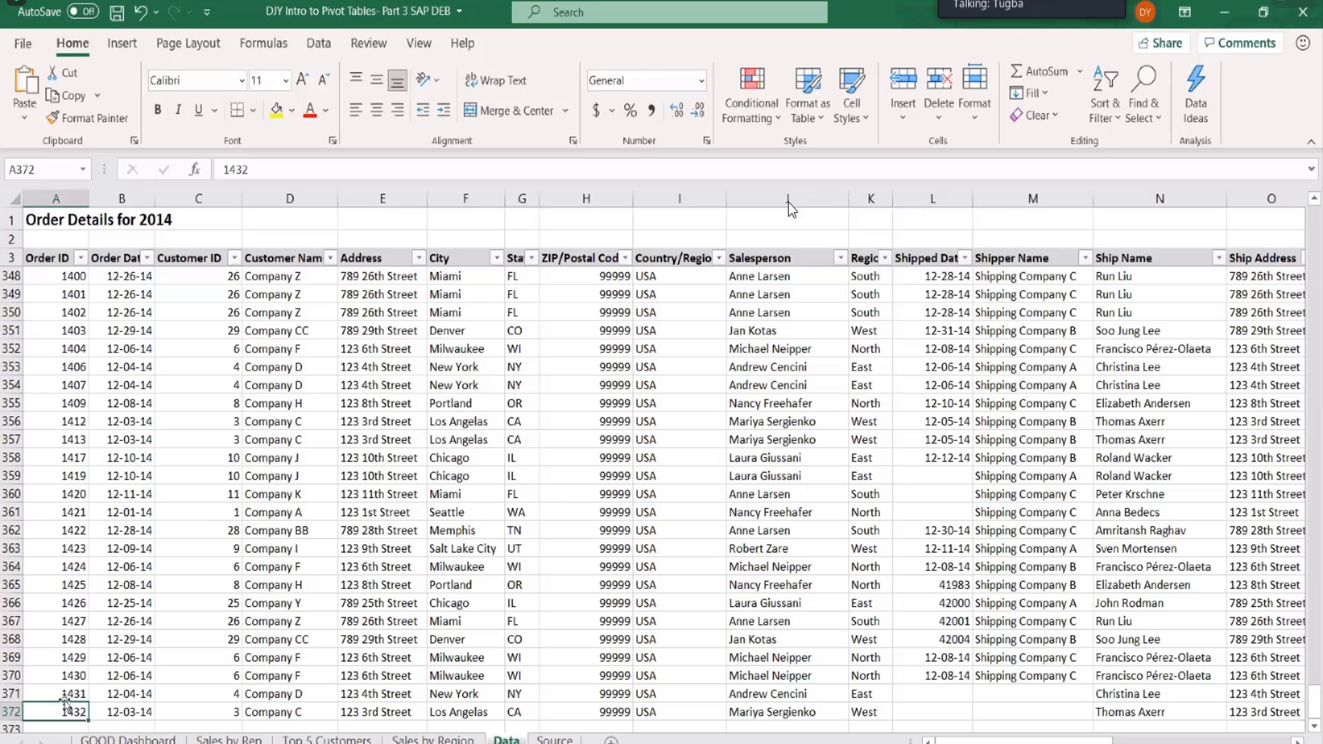
# Compare the pivot tables and charts on the Sales by Rep, Top 5 Customers and Sales by Region sheets with the order data.
pyautogui.click(229, 740)
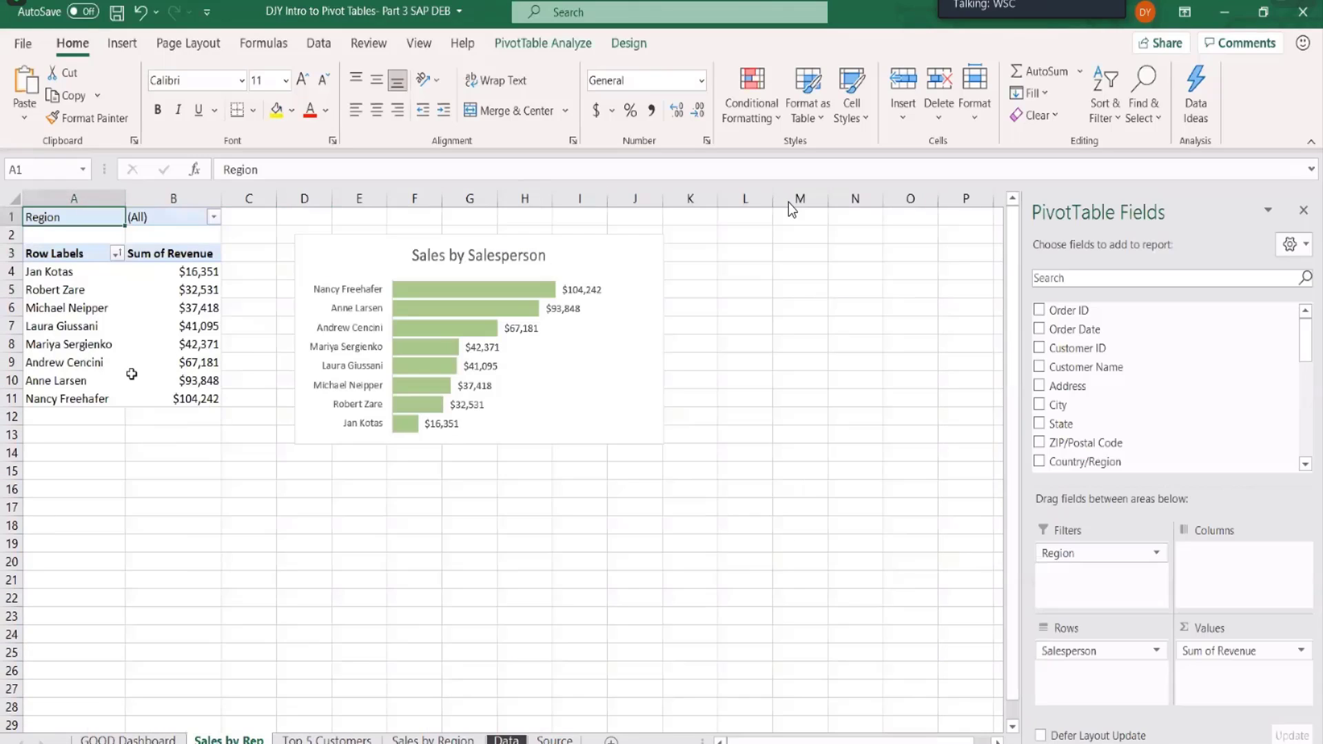
pyautogui.click(179, 398)
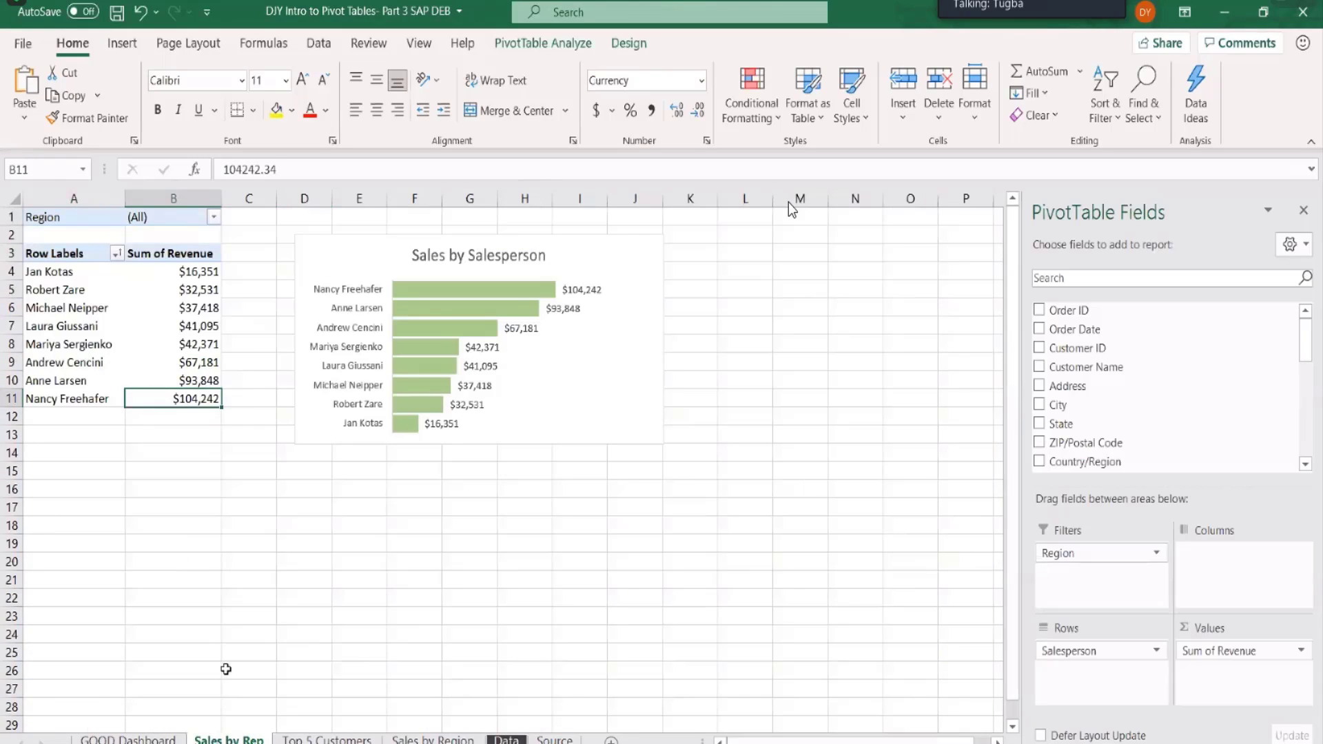
pyautogui.hotkey('ctrl', 'pagedown')
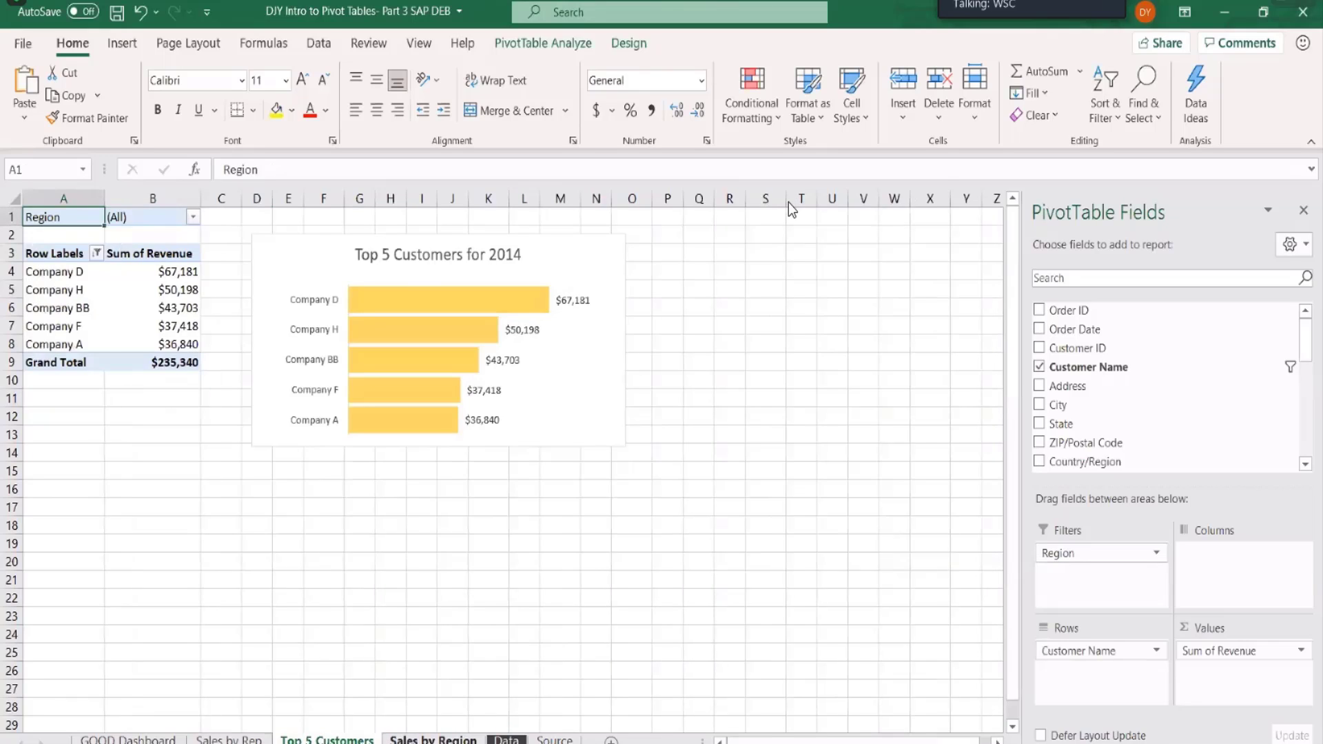
pyautogui.hotkey('ctrl', 'pagedown')
pyautogui.hotkey('ctrl', 'pagedown')
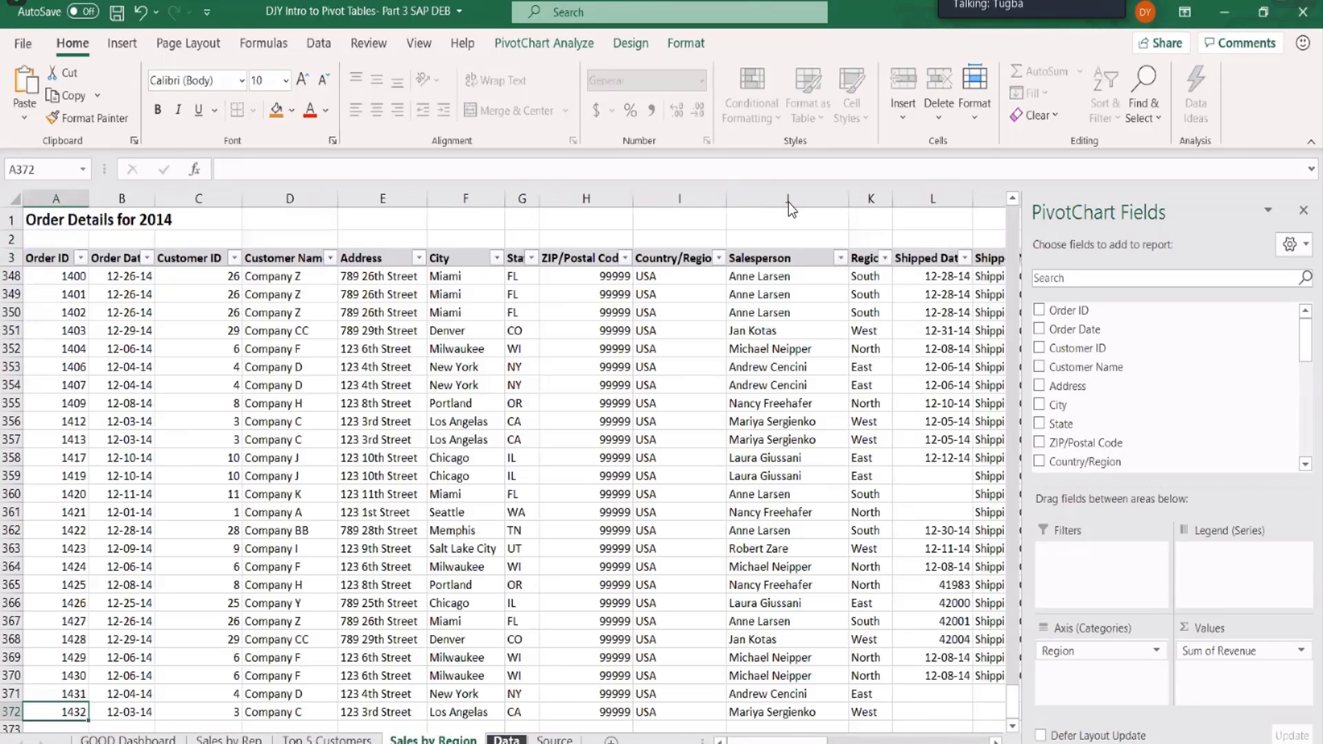
pyautogui.hotkey('ctrl', 'pageup')
pyautogui.hotkey('ctrl', 'pageup')
pyautogui.hotkey('ctrl', 'pageup')
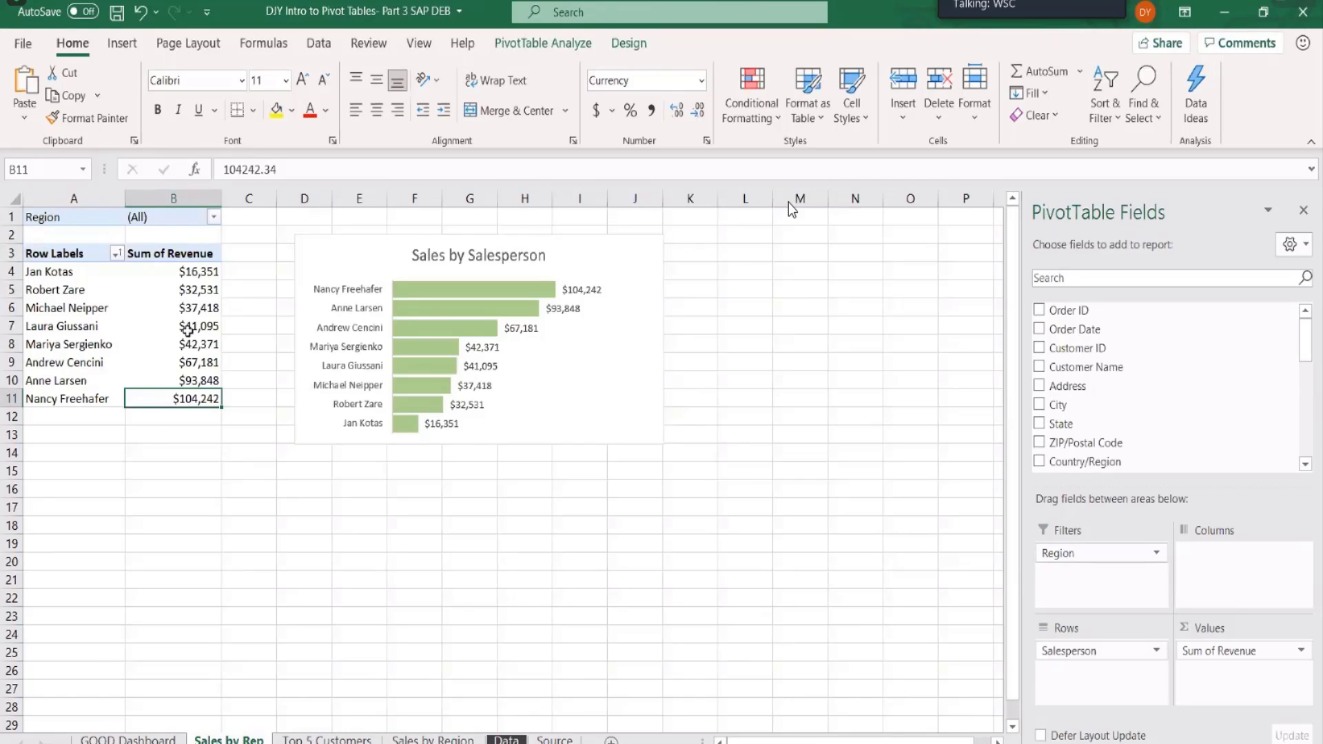
pyautogui.moveTo(187, 331)
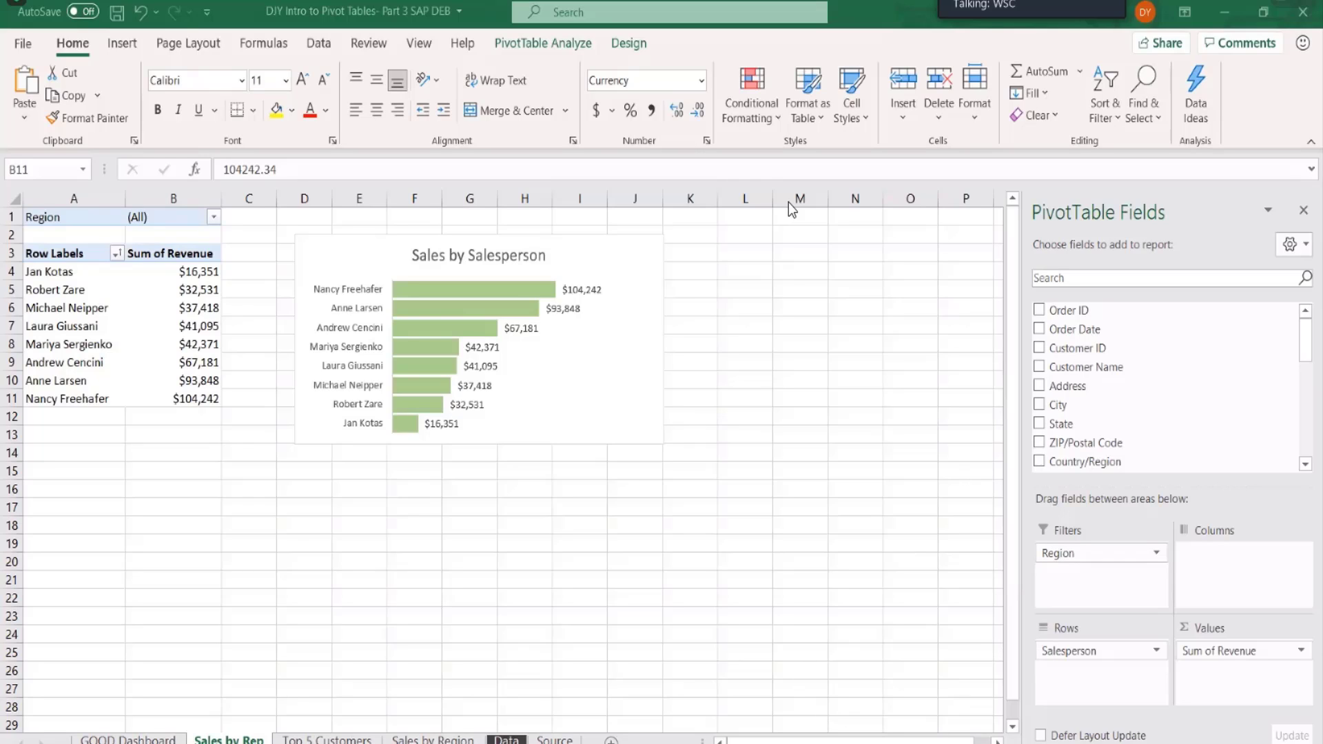
# On Sales by Region, move the Region field to the chart's filters and return it to the axis categories.
pyautogui.click(416, 739)
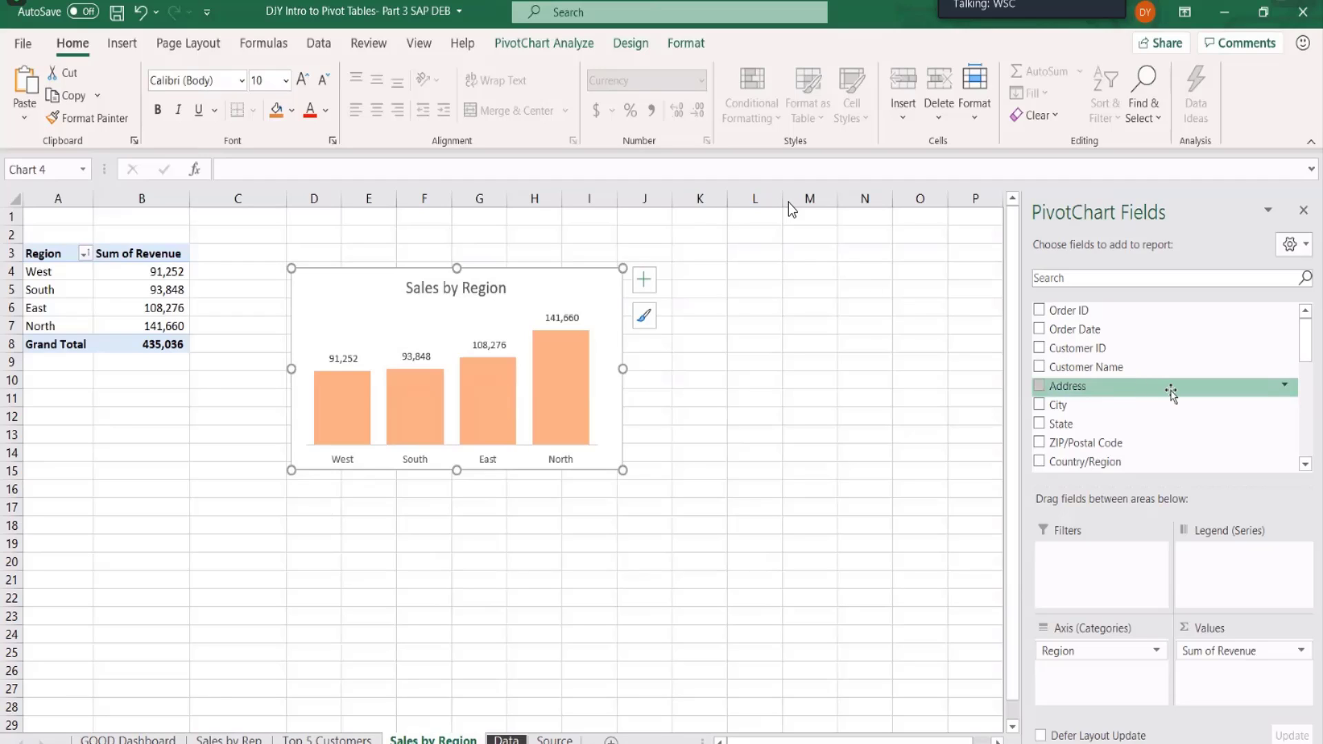
pyautogui.scroll(-2, 1142, 398)
pyautogui.scroll(-2, 1142, 398)
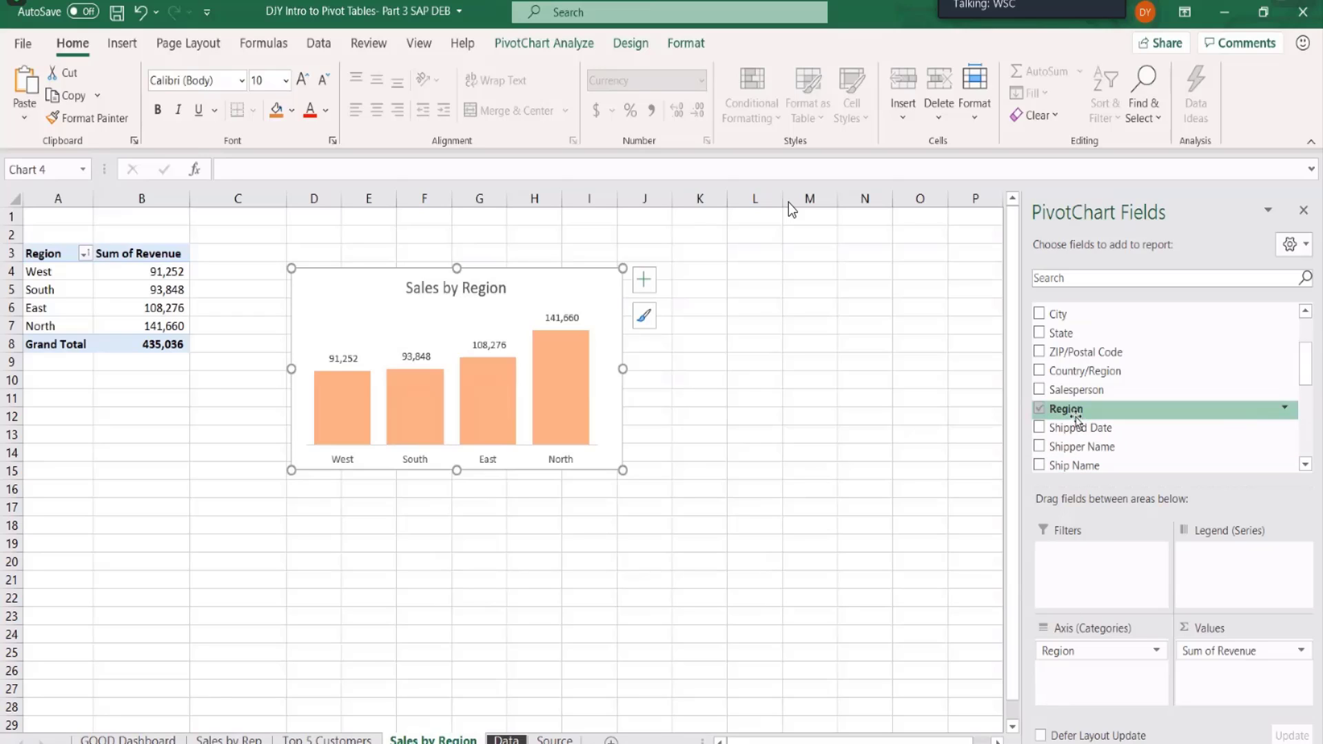
pyautogui.moveTo(1077, 418); pyautogui.dragTo(1106, 571)
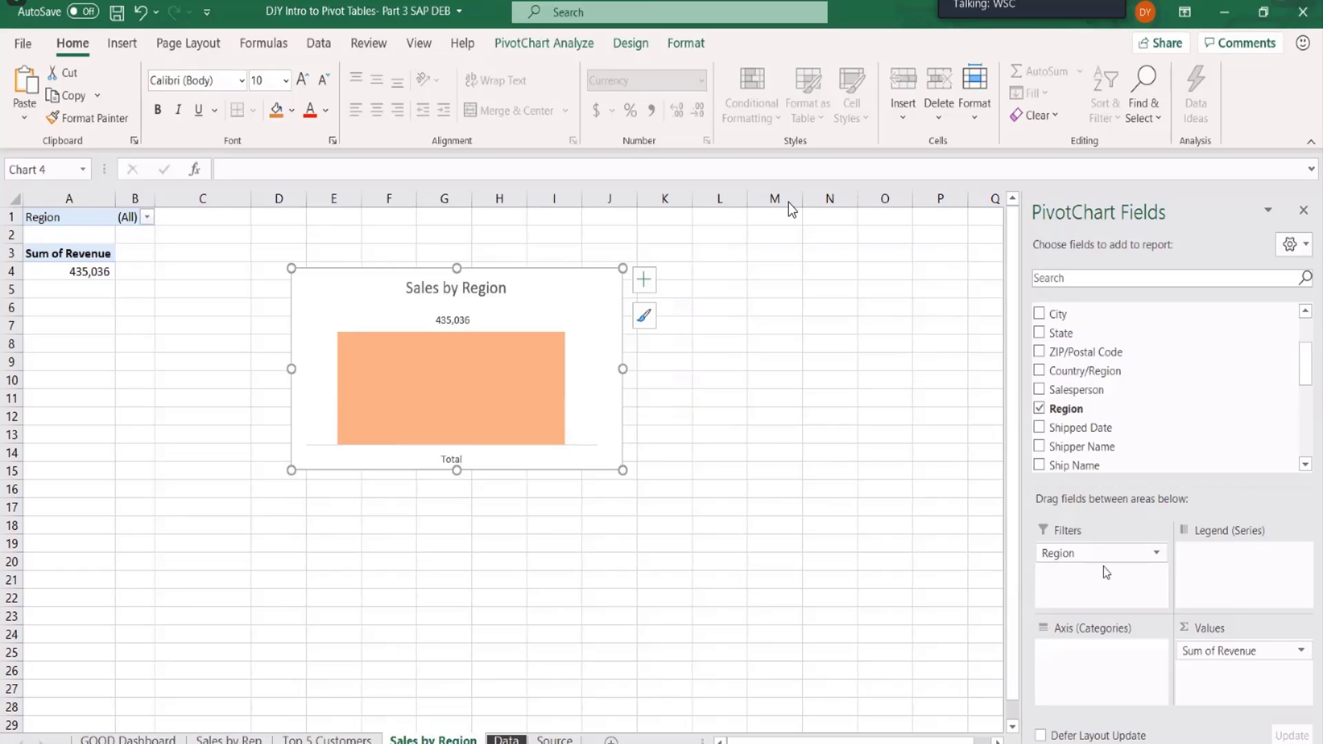
pyautogui.moveTo(1103, 567); pyautogui.dragTo(1069, 680)
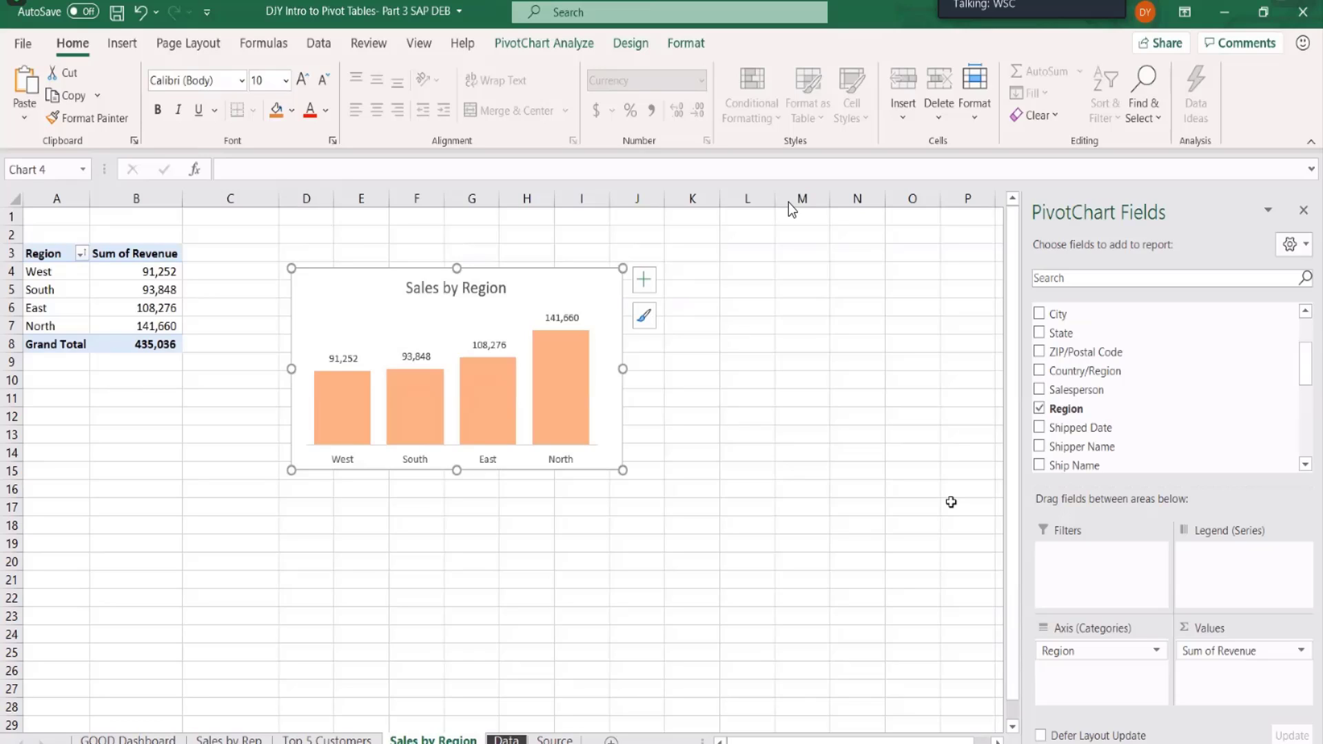
pyautogui.press('Escape')
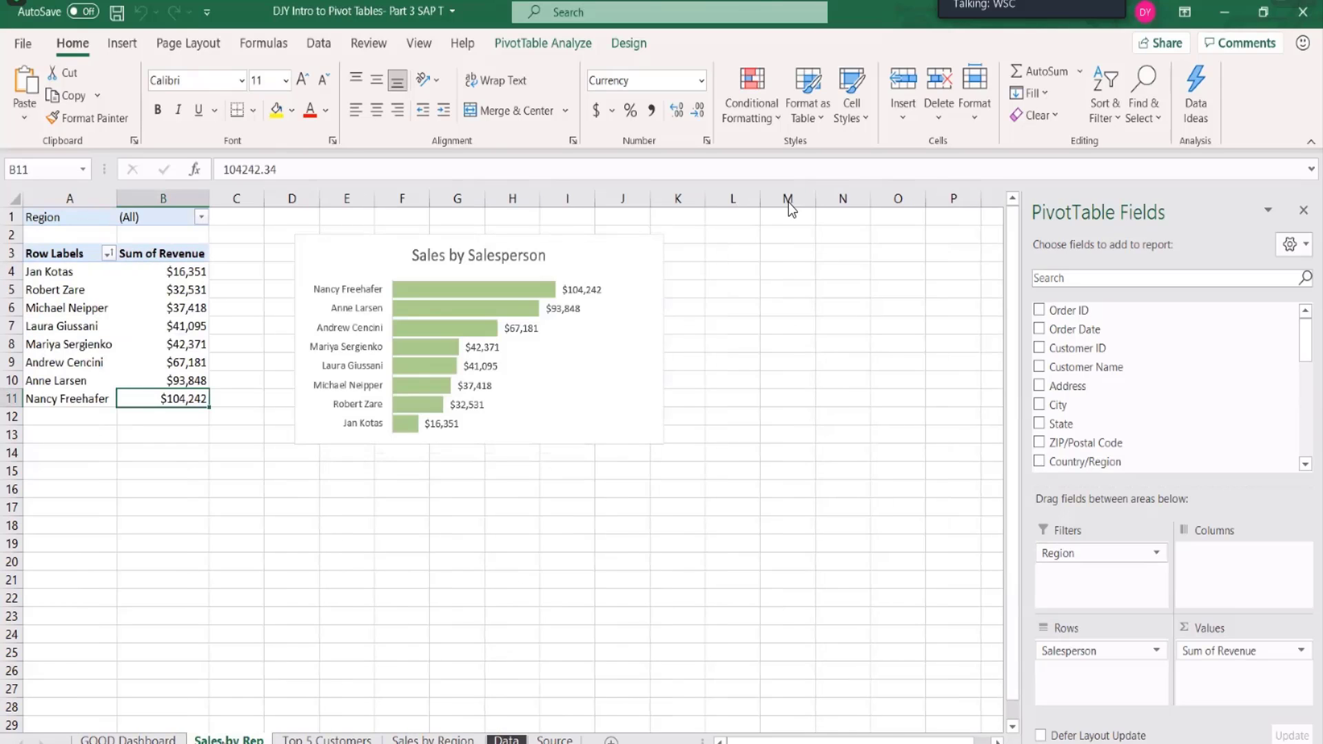
# Duplicate the Sales by Rep sheet in the Part 3 SAP T workbook and delete the copy.
pyautogui.rightClick(222, 740)
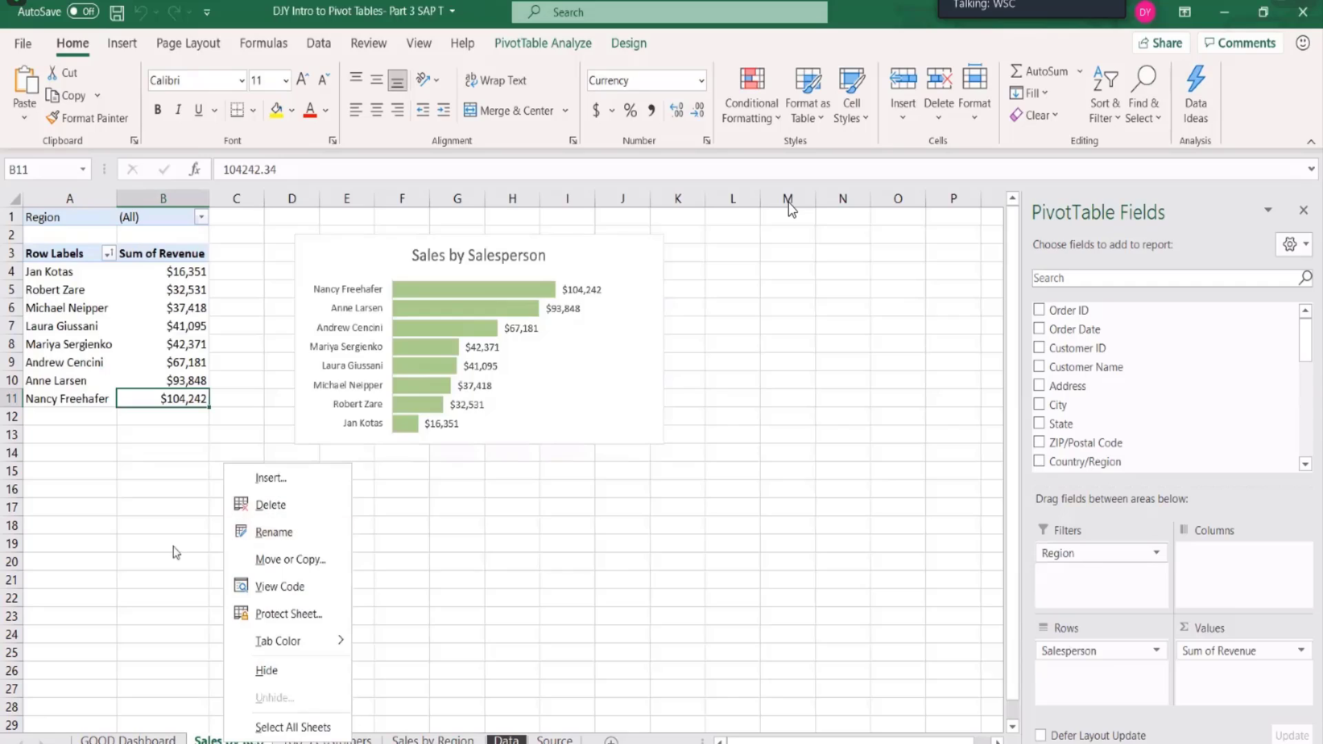
pyautogui.click(140, 625)
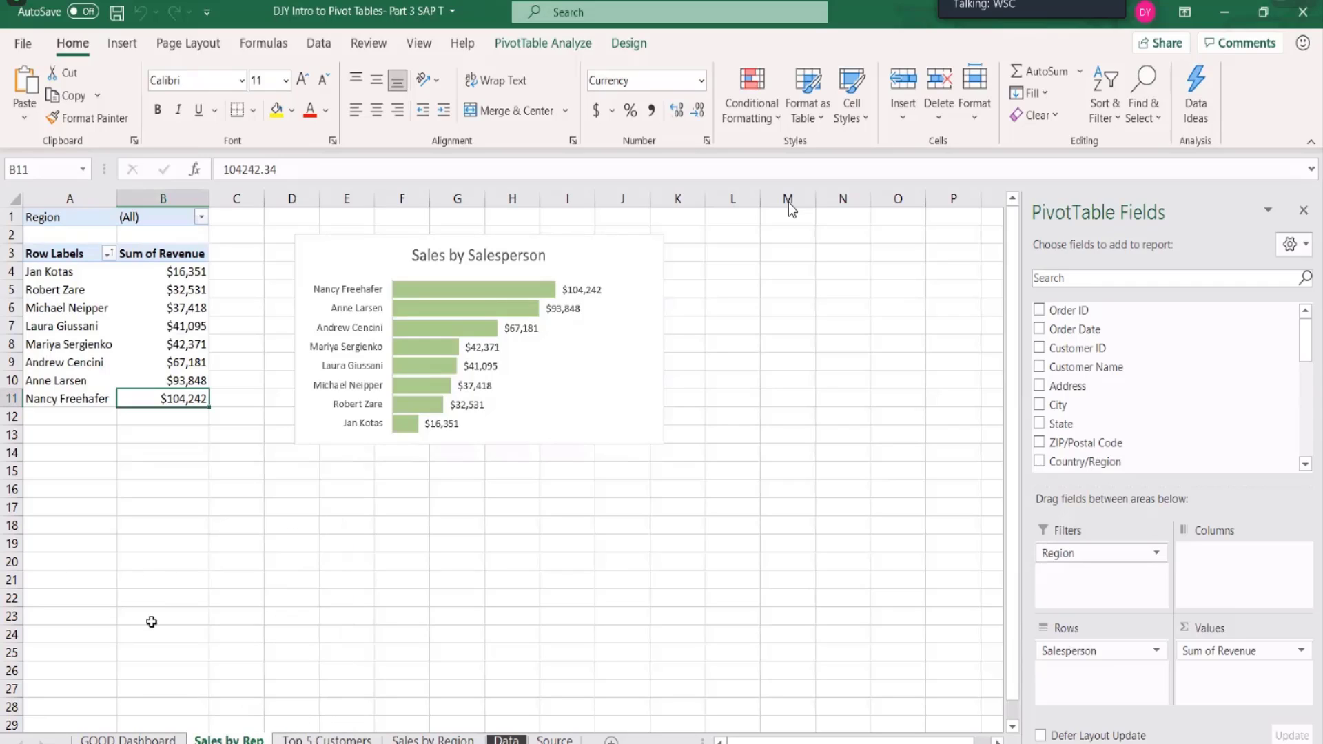
pyautogui.moveTo(226, 741); pyautogui.dragTo(330, 743)
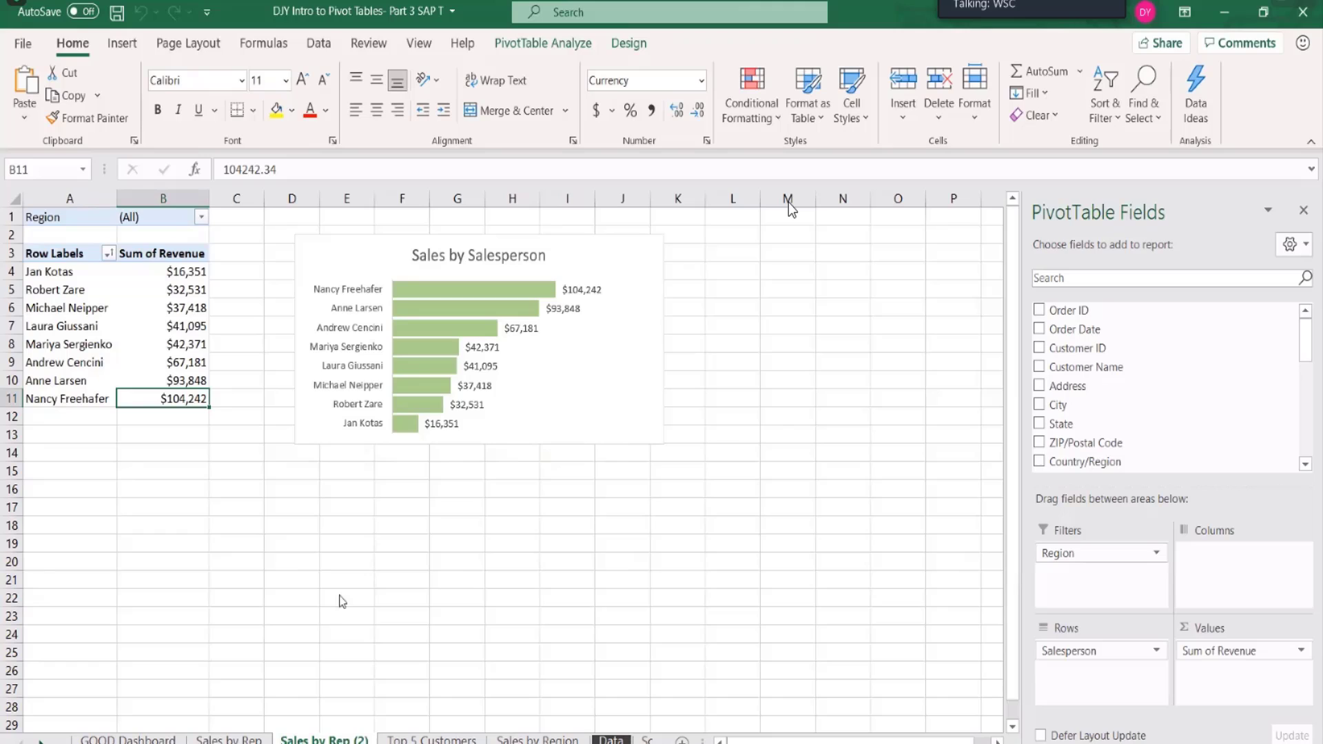
pyautogui.rightClick(322, 739)
pyautogui.click(337, 513)
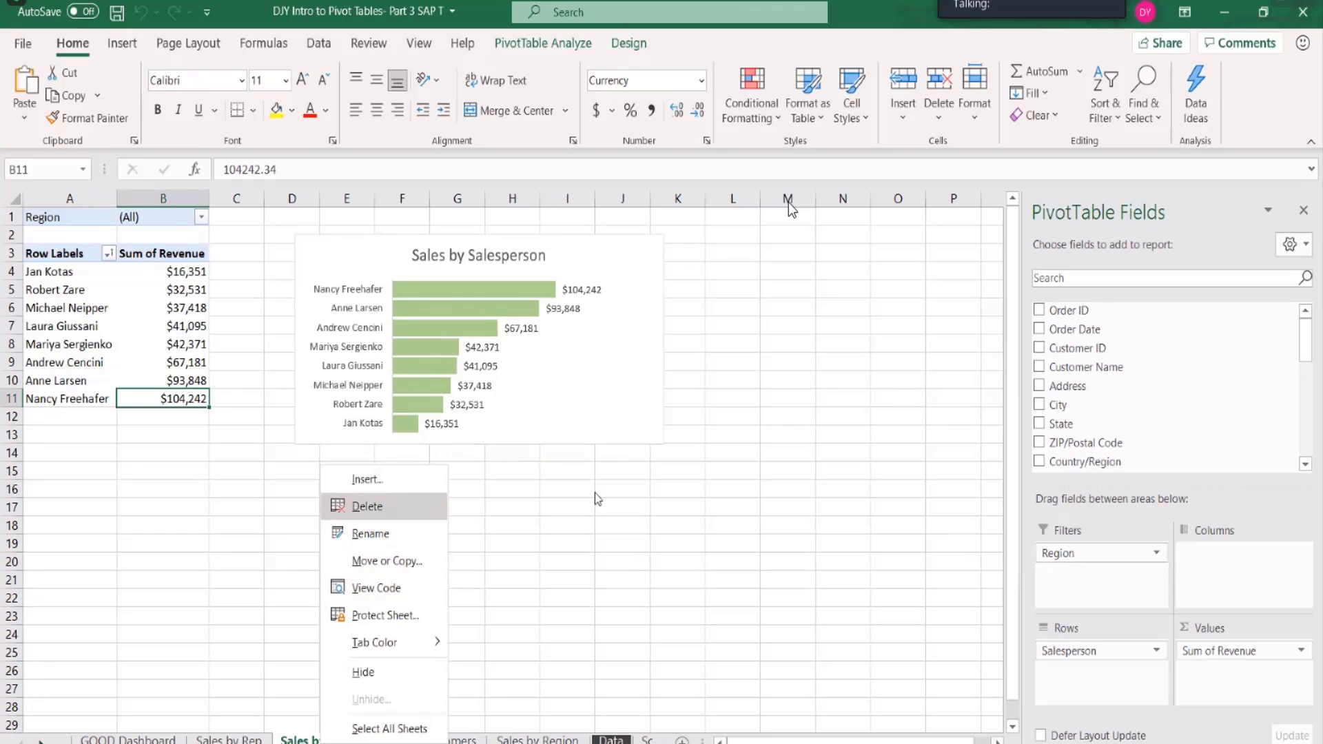
pyautogui.click(626, 444)
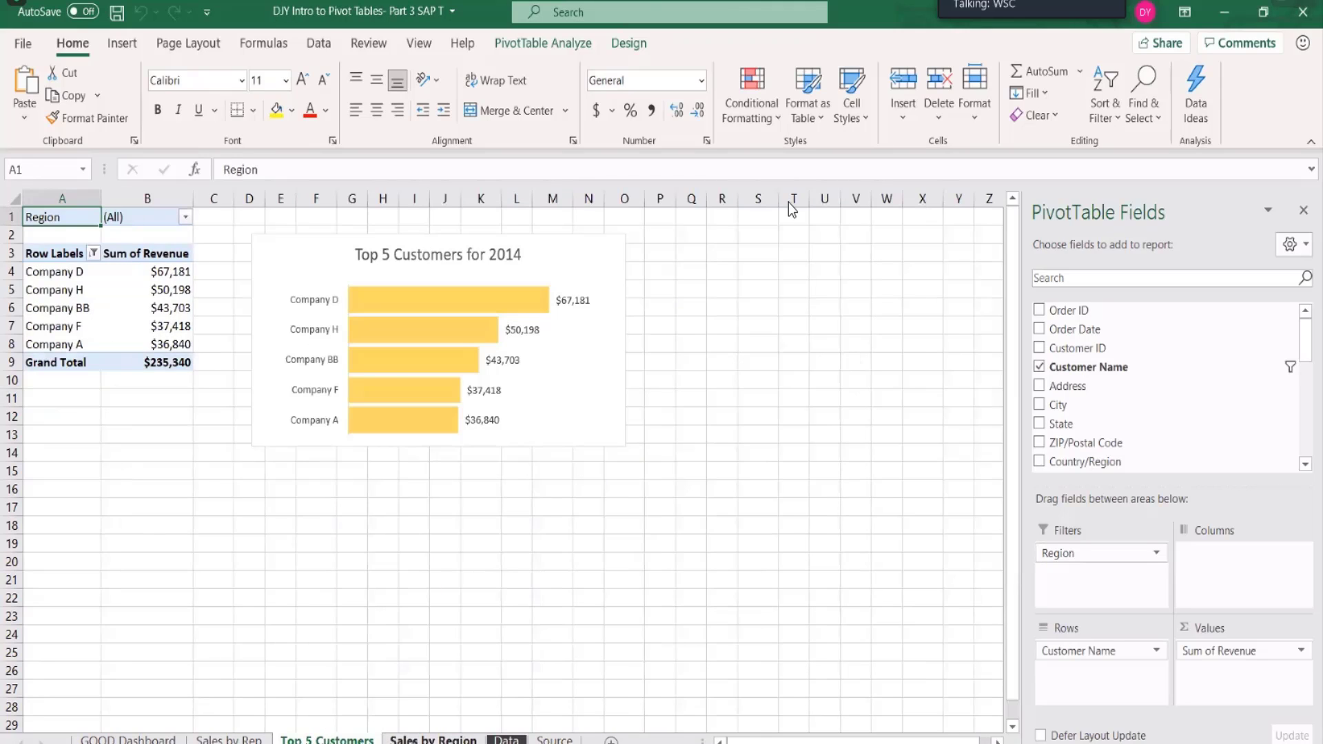
# Duplicate the Sales by Region sheet, placing the copy directly after the Data sheet.
pyautogui.click(411, 737)
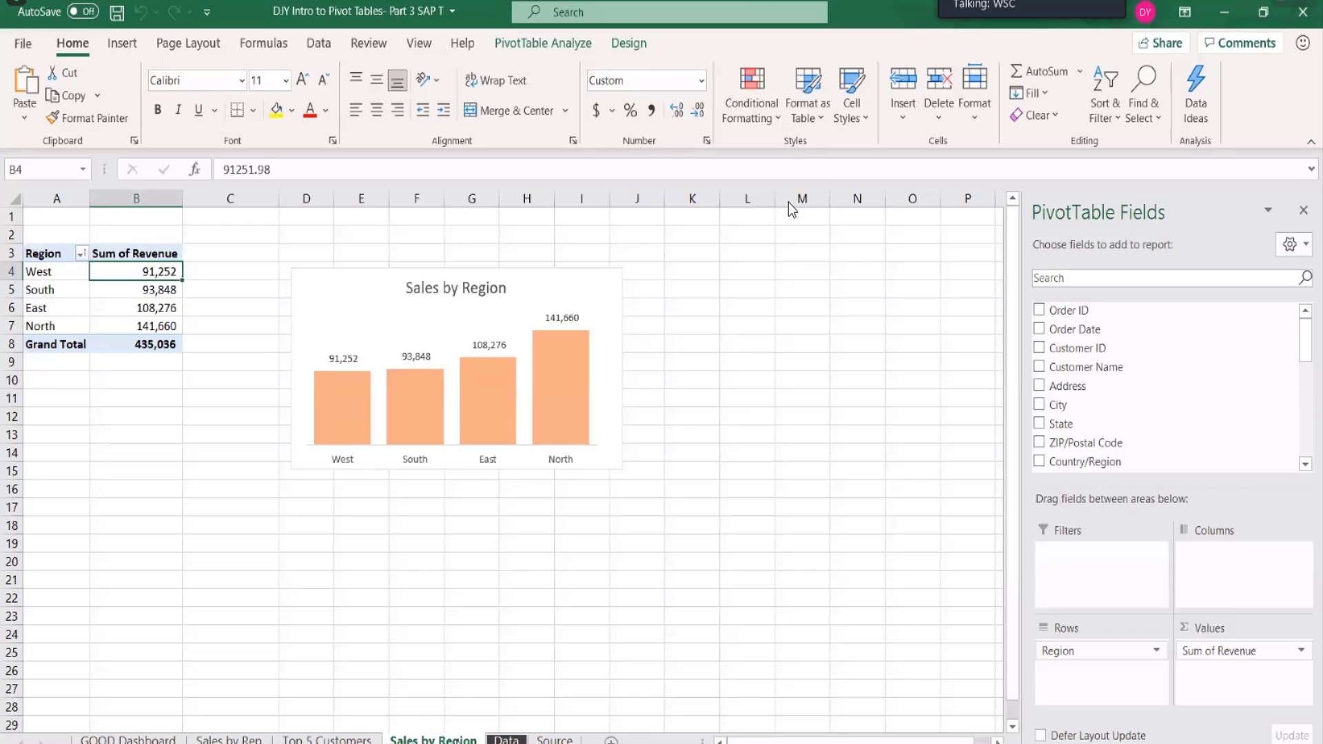
pyautogui.moveTo(458, 741); pyautogui.dragTo(554, 731)
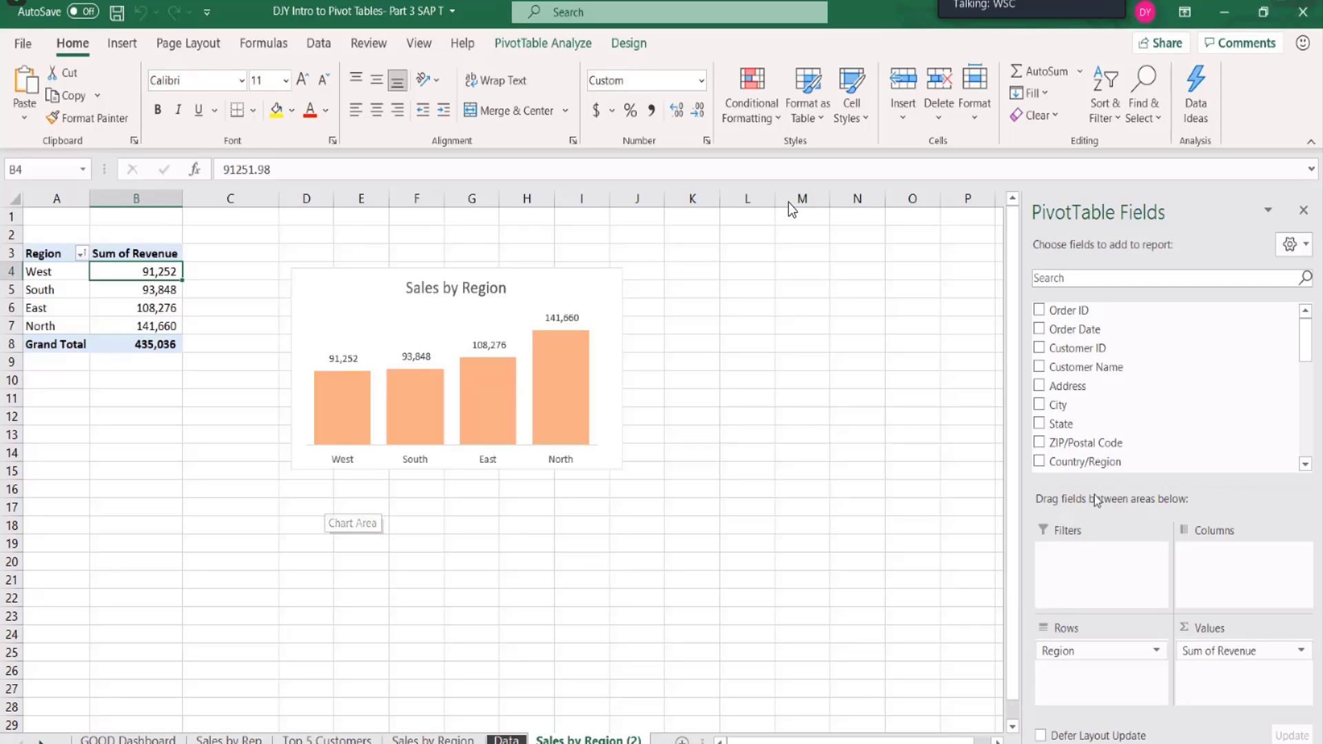
# Replace Region with Order Date in the copied pivot's rows and expand 2014 to its months.
pyautogui.moveTo(1067, 662); pyautogui.dragTo(793, 641)
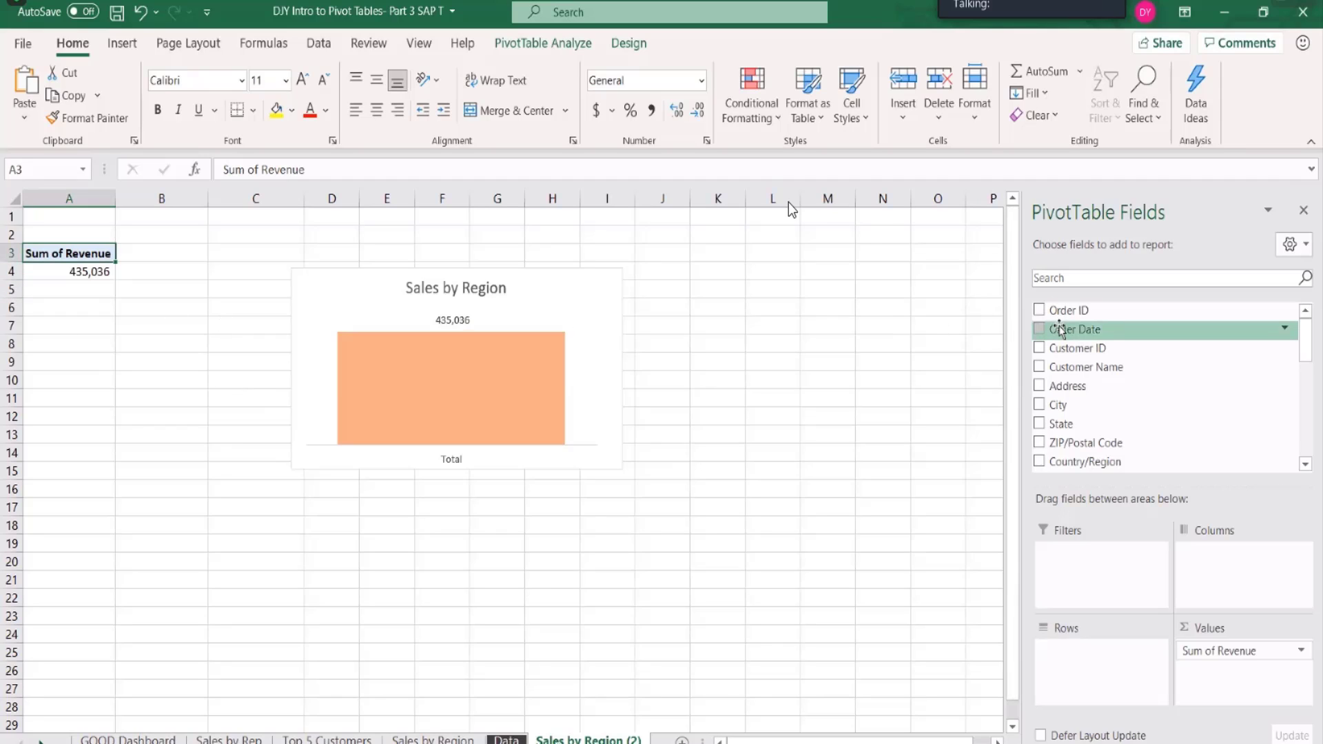
pyautogui.moveTo(1058, 330); pyautogui.dragTo(1090, 684)
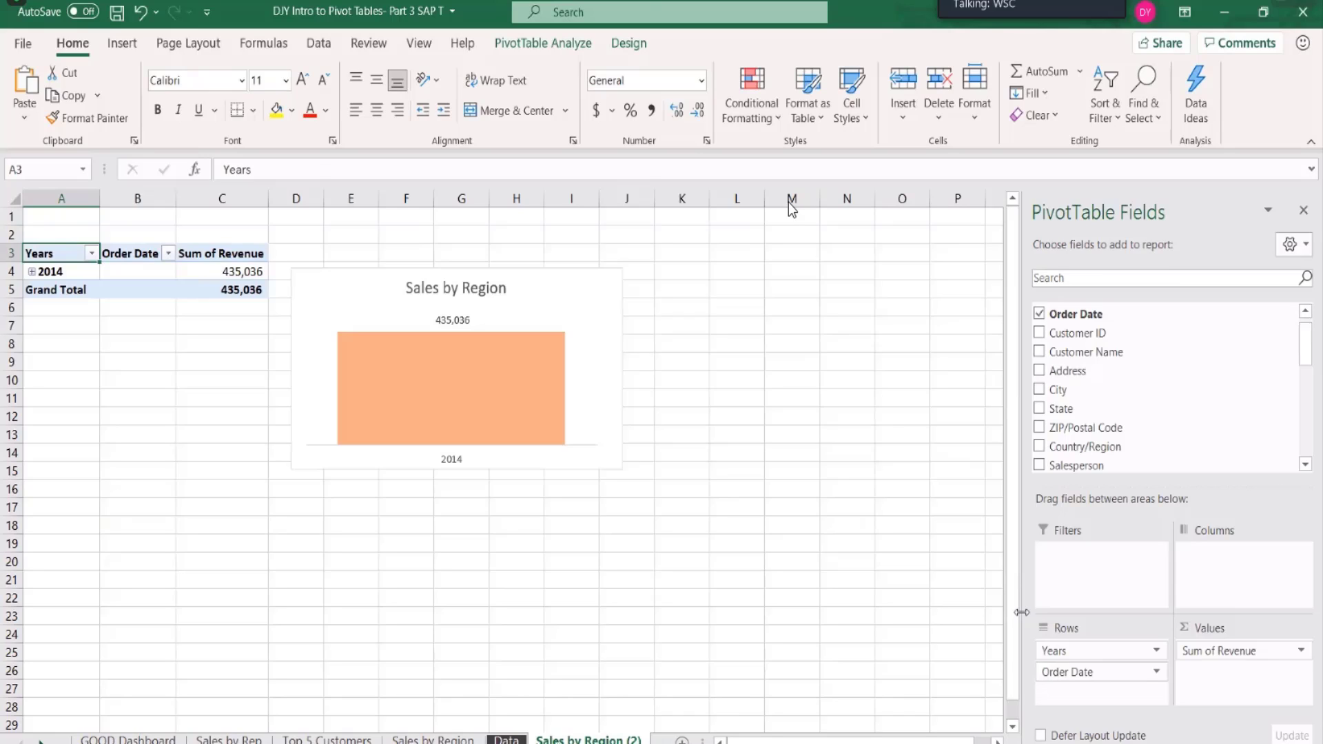
pyautogui.click(32, 272)
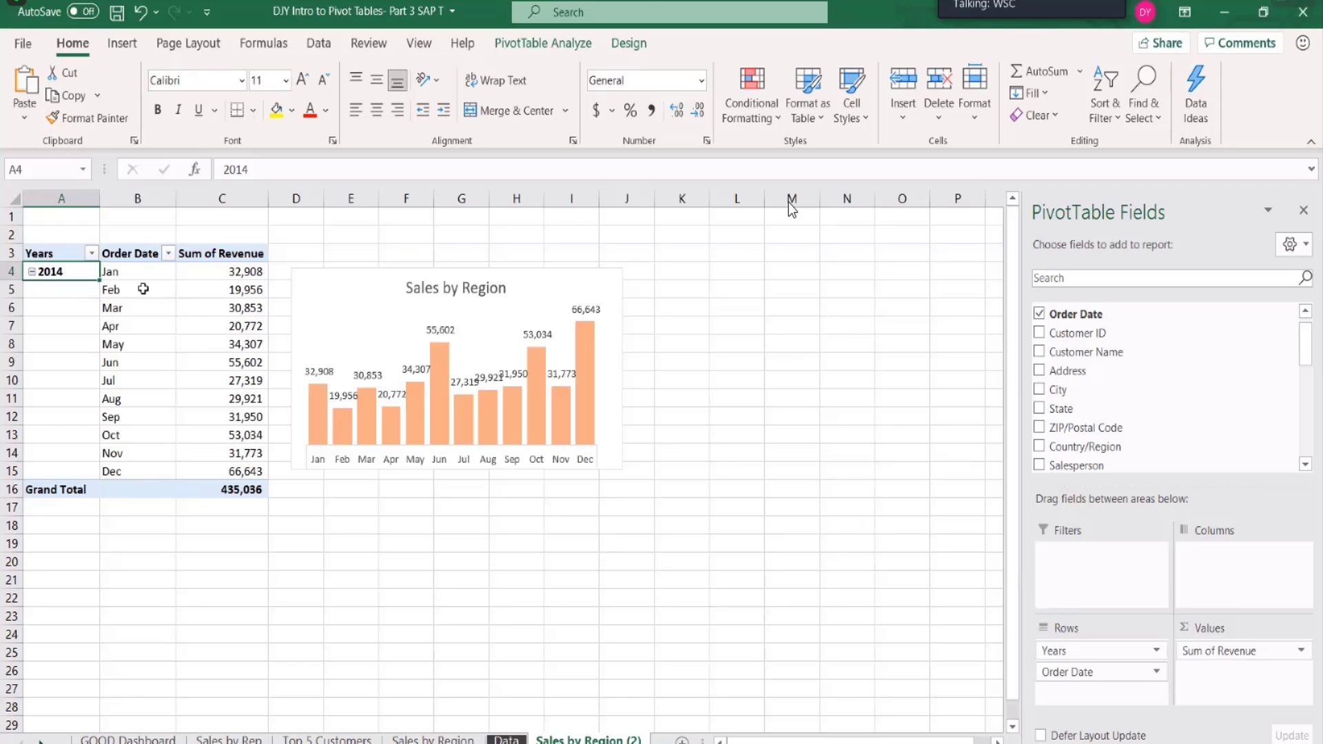
# Group the pivot's order dates by Days only, without Months and Years.
pyautogui.rightClick(75, 279)
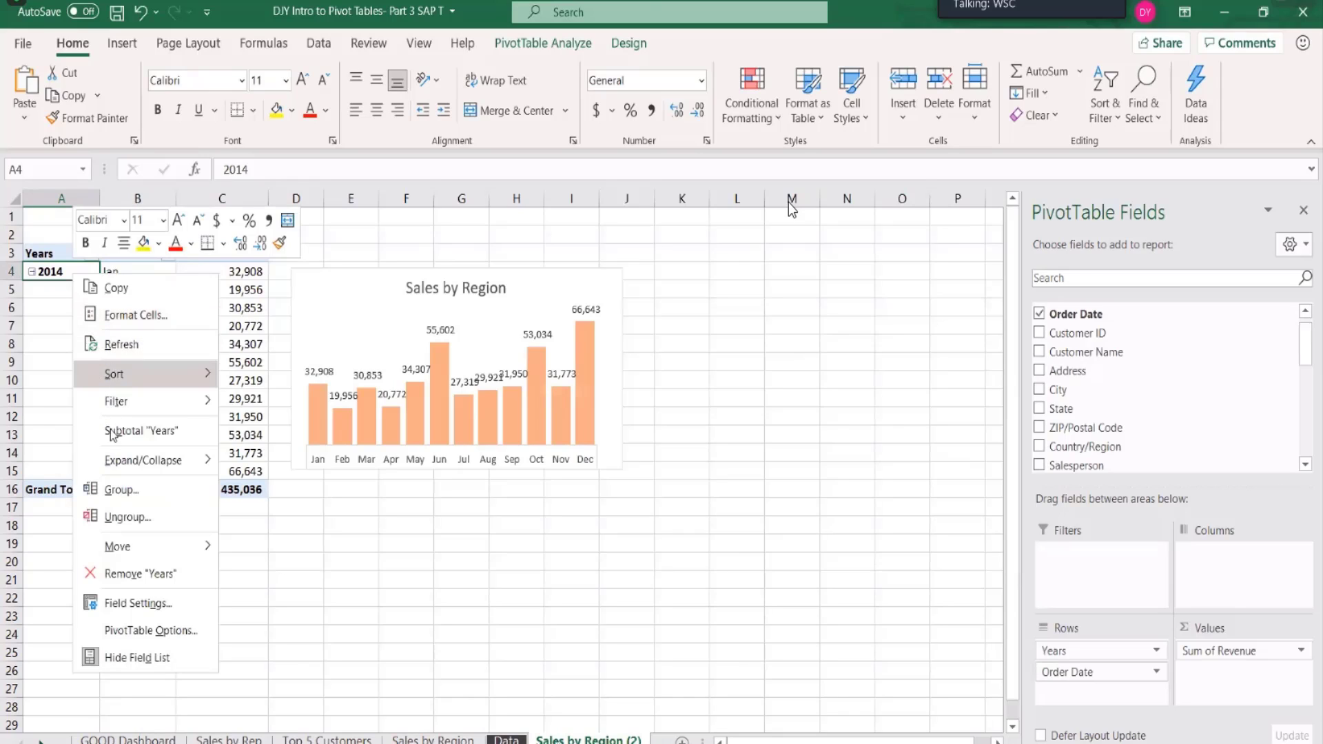
pyautogui.click(114, 491)
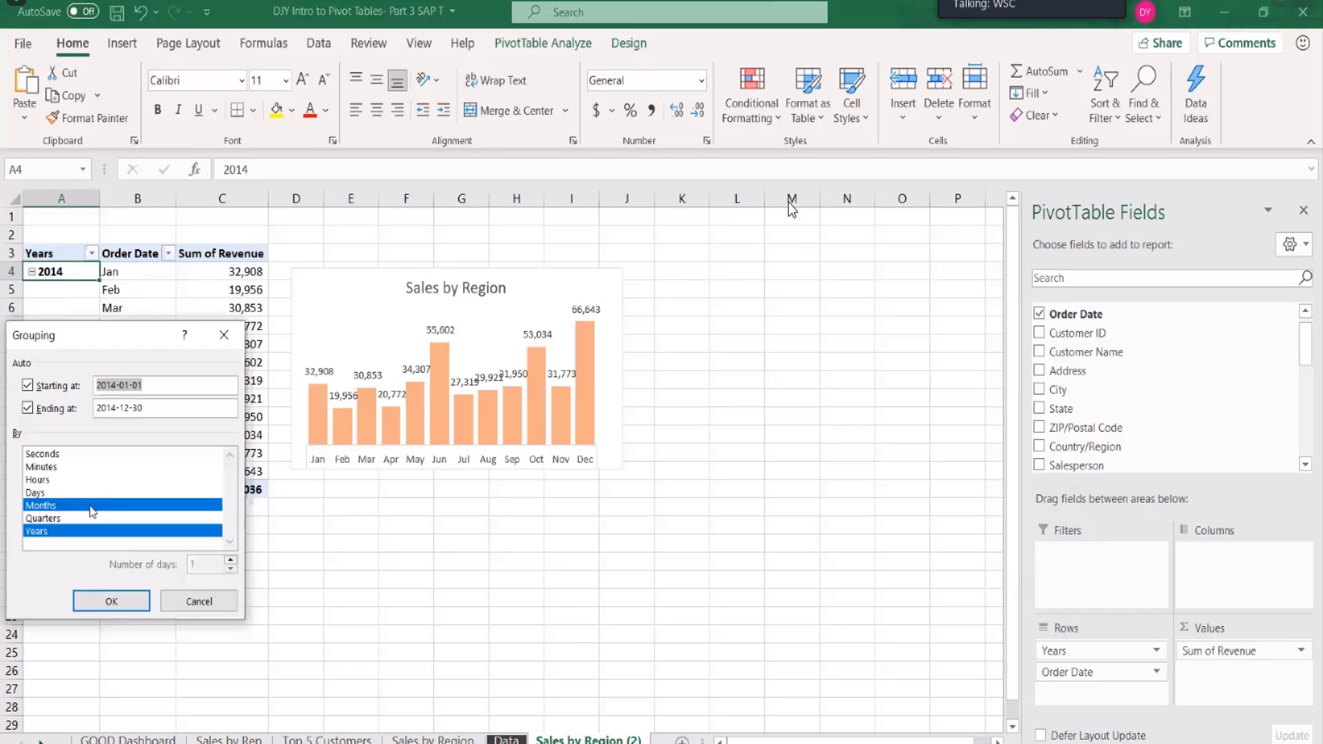
pyautogui.click(30, 494)
pyautogui.click(34, 507)
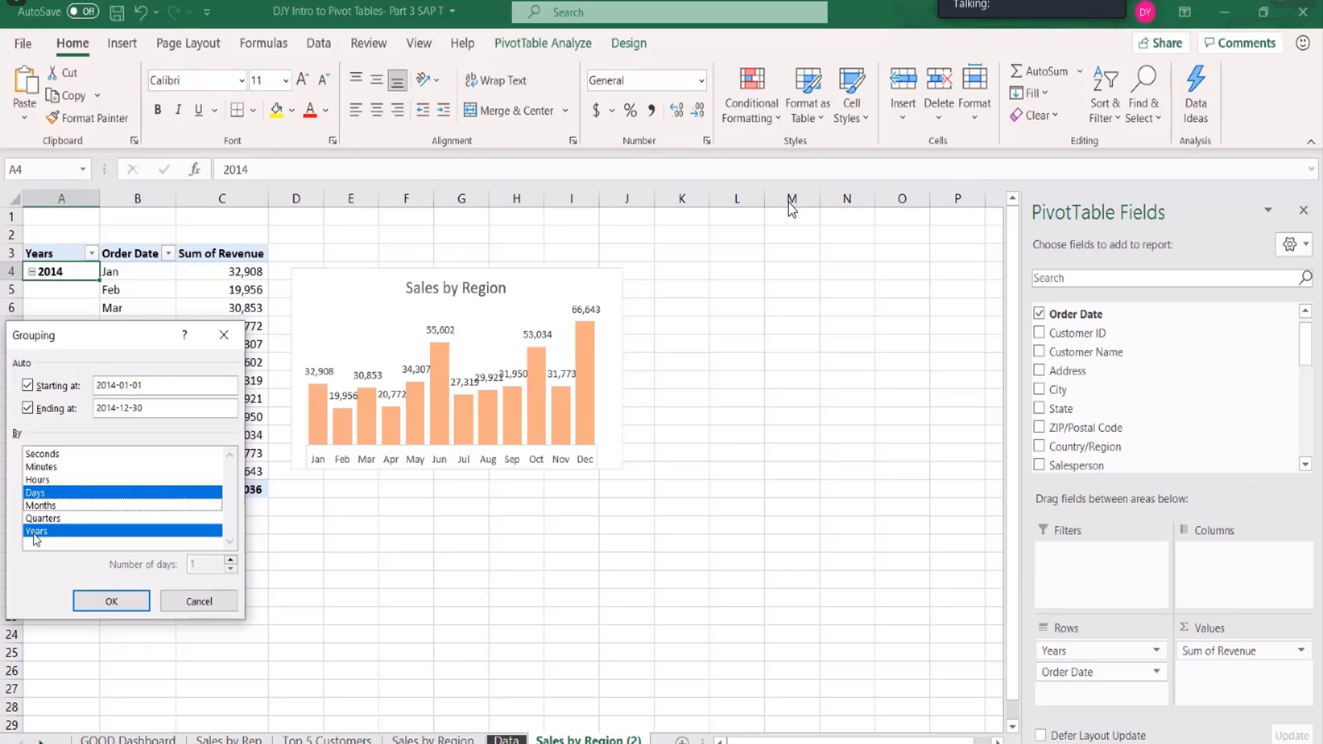
pyautogui.click(36, 532)
pyautogui.click(93, 604)
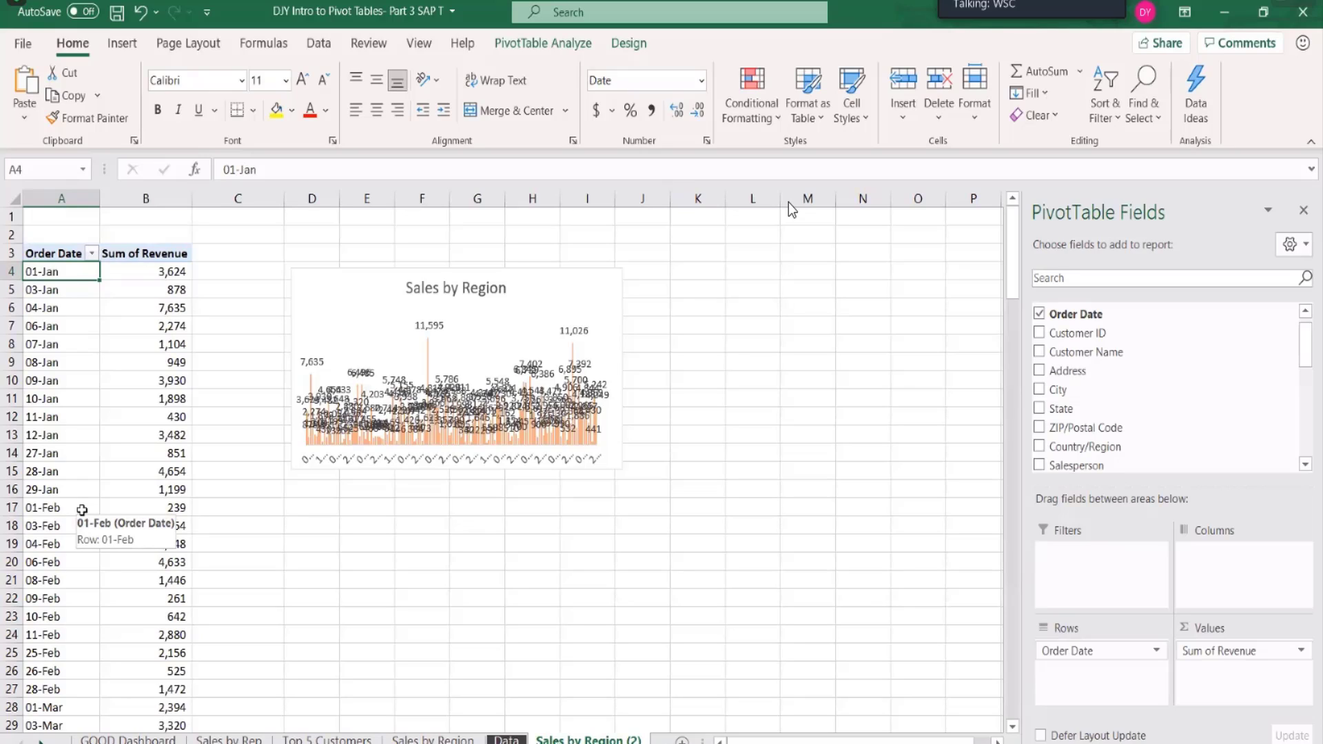
# Regroup the pivot's order dates by Months and Years instead of Days.
pyautogui.rightClick(57, 294)
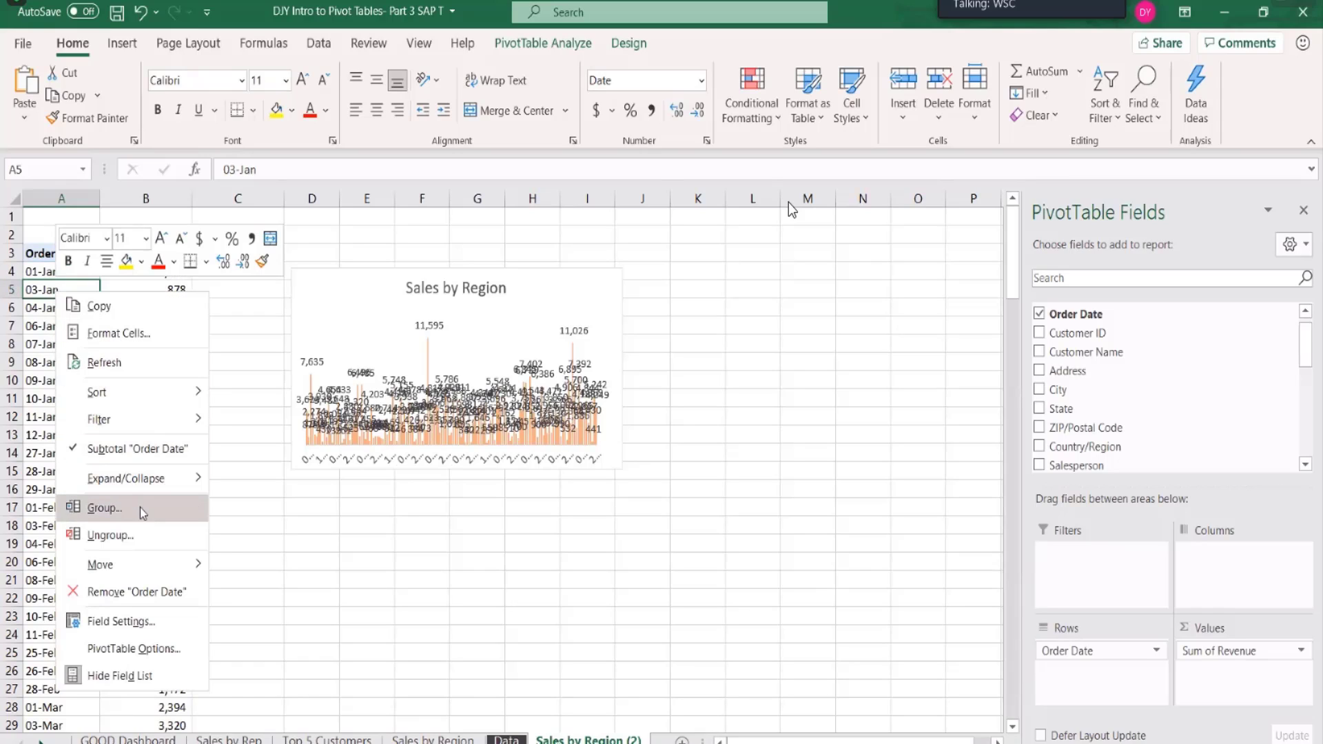
pyautogui.click(139, 507)
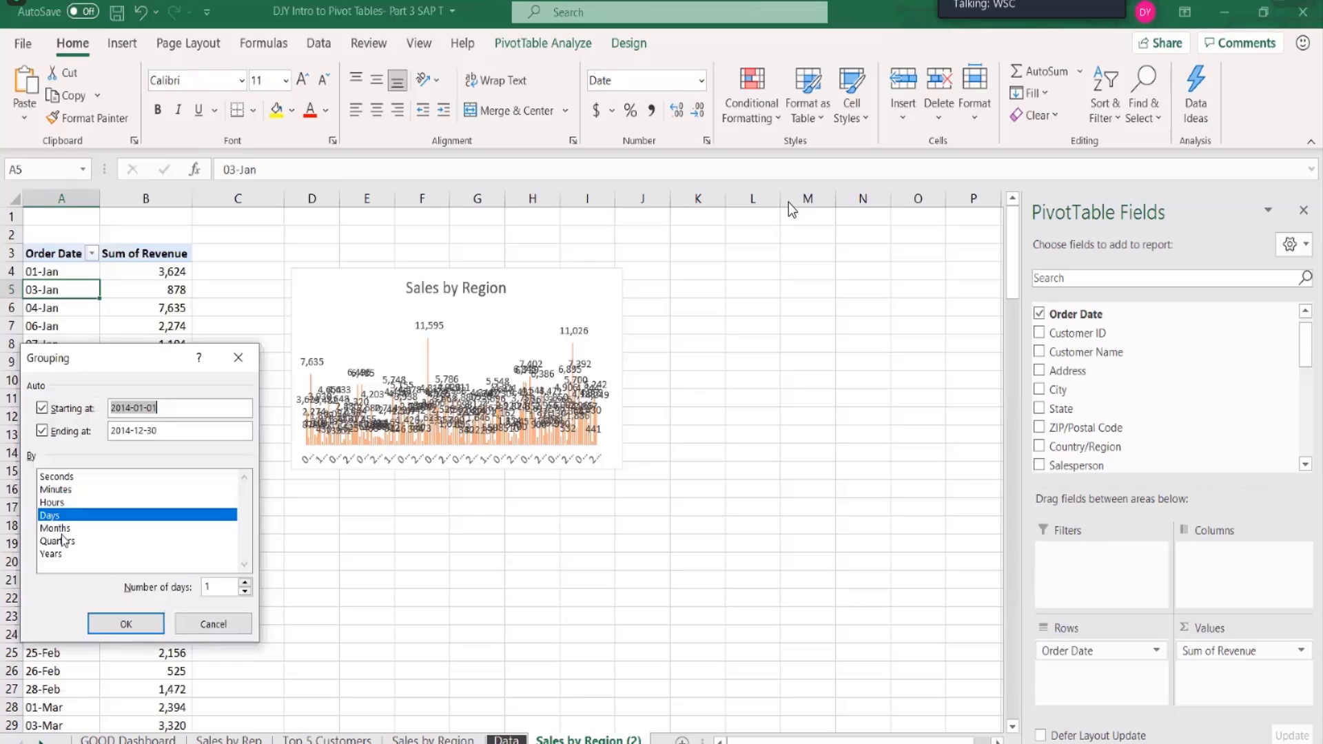
pyautogui.click(62, 541)
pyautogui.click(54, 517)
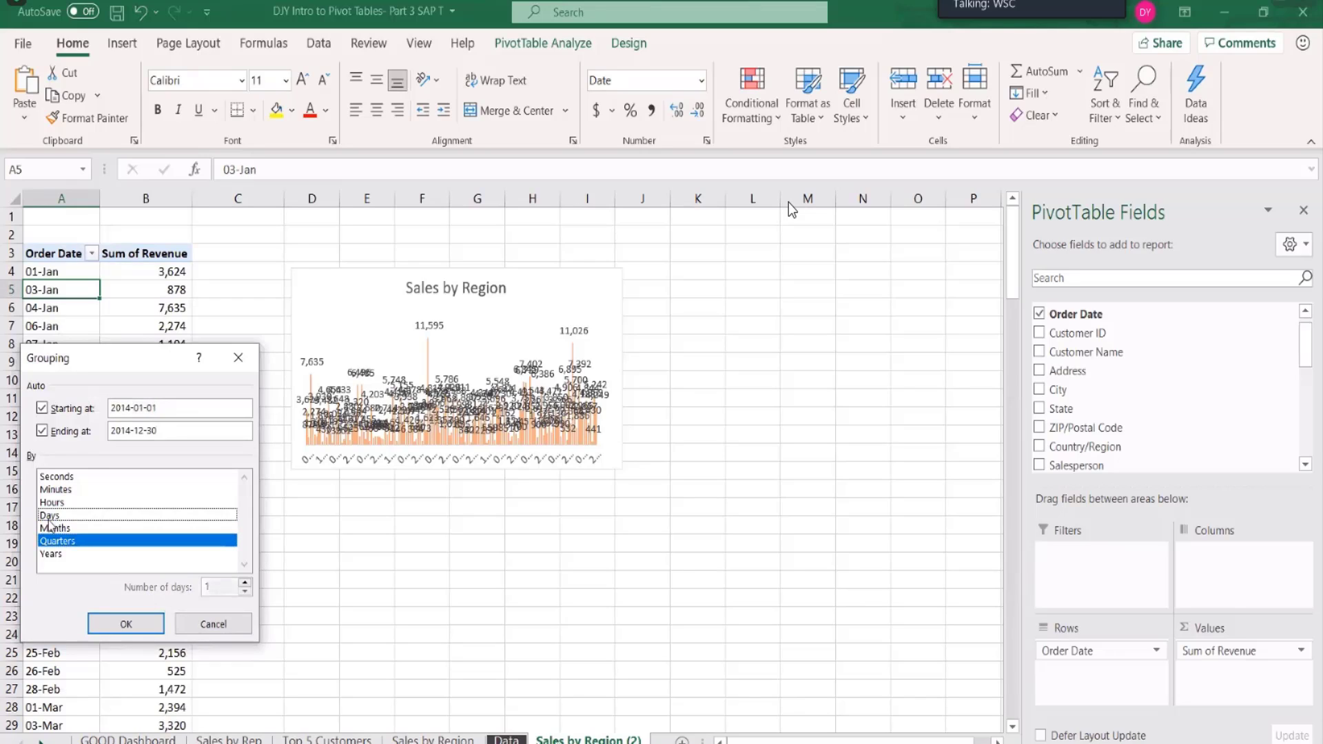
pyautogui.click(51, 529)
pyautogui.click(53, 542)
pyautogui.click(52, 555)
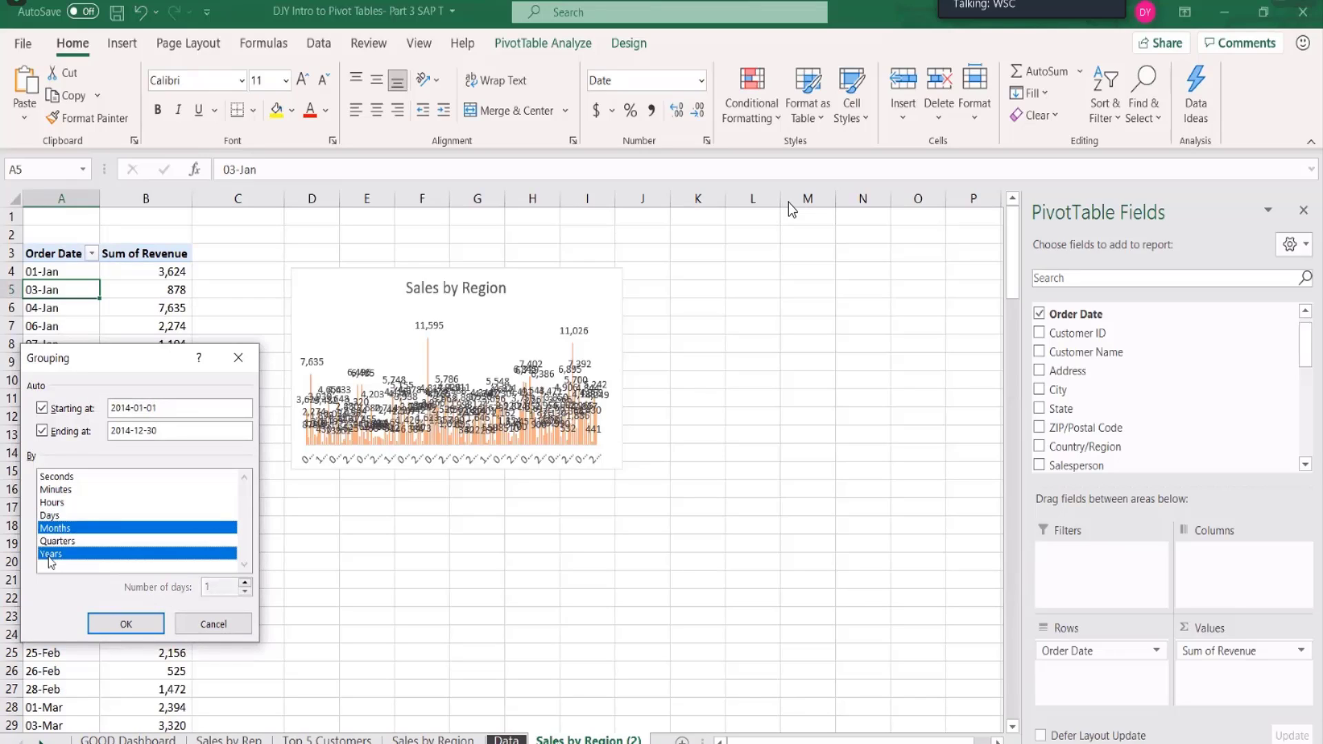
pyautogui.click(103, 624)
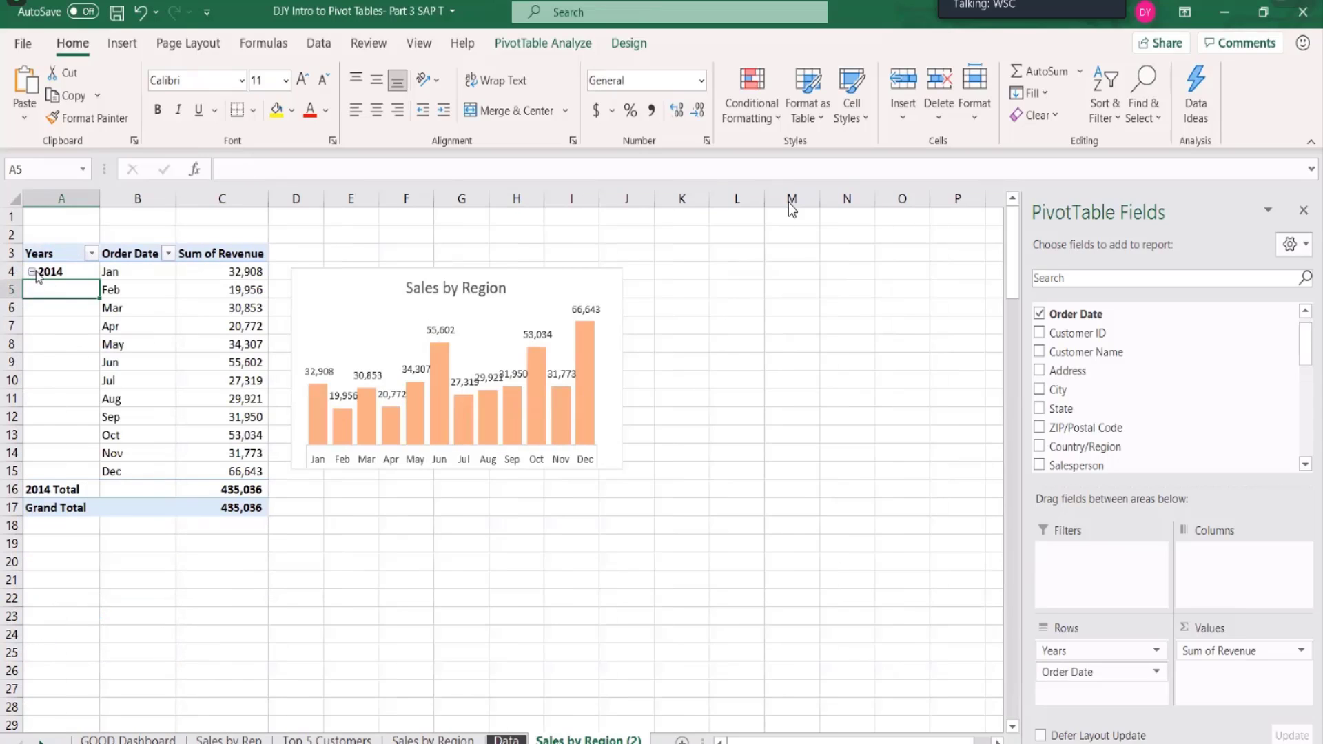
# Collapse 2014 in the order-date pivot to its yearly total and expand it back to months.
pyautogui.click(31, 272)
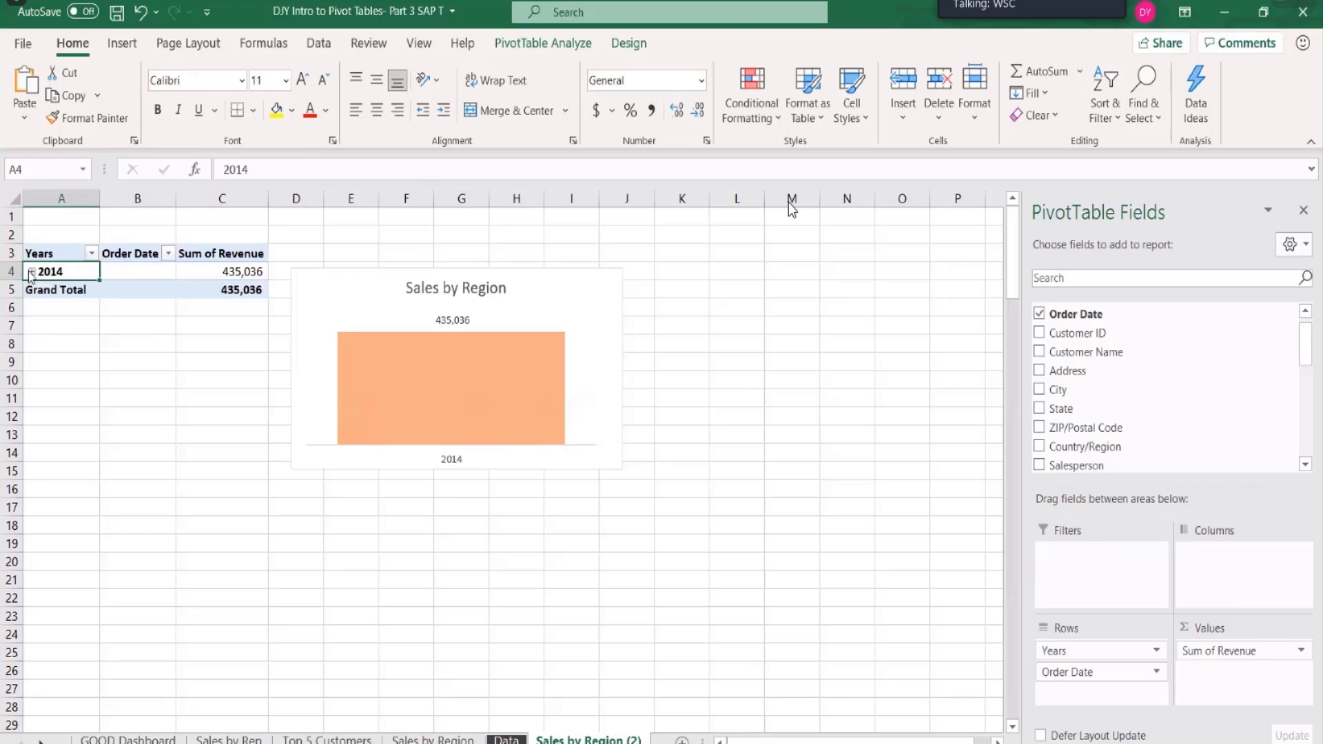
pyautogui.click(32, 271)
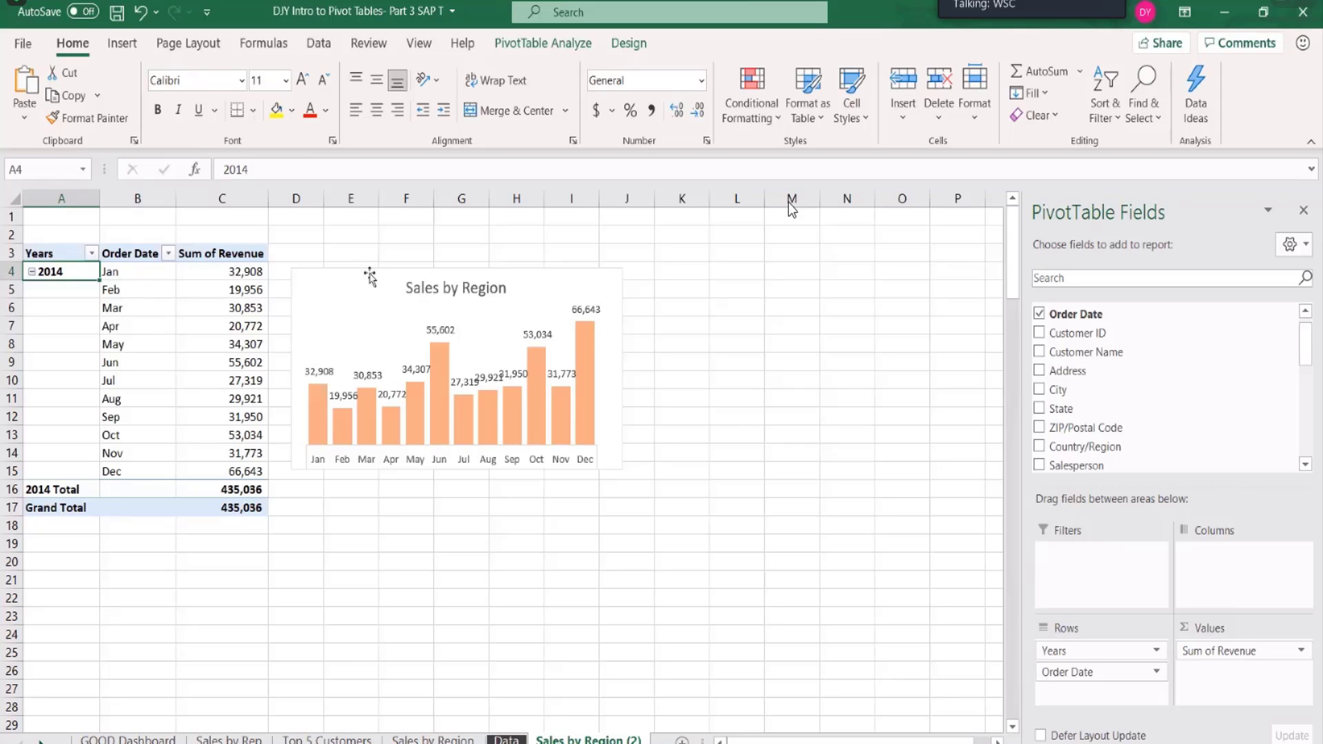
# Move the chart farther from the order-date pivot and change it from clustered columns to a Line chart.
pyautogui.moveTo(350, 271); pyautogui.dragTo(444, 271)
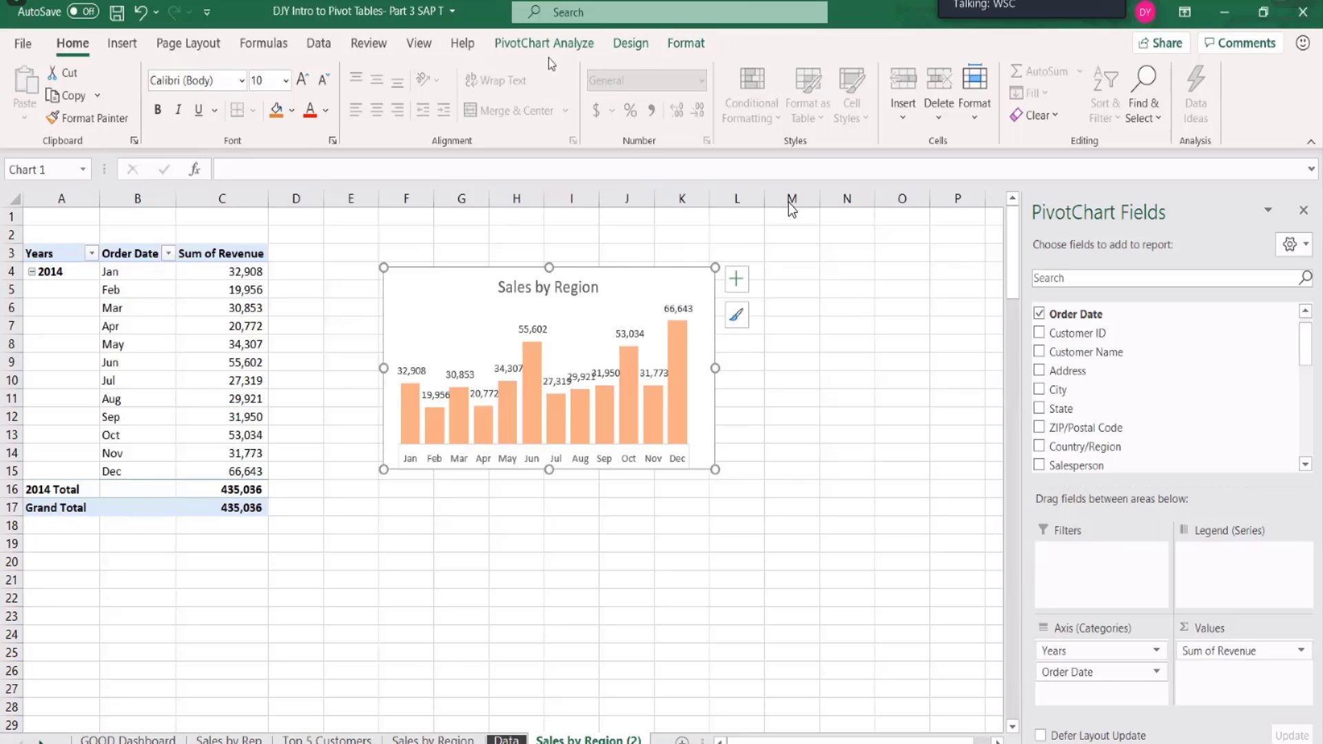
pyautogui.click(525, 49)
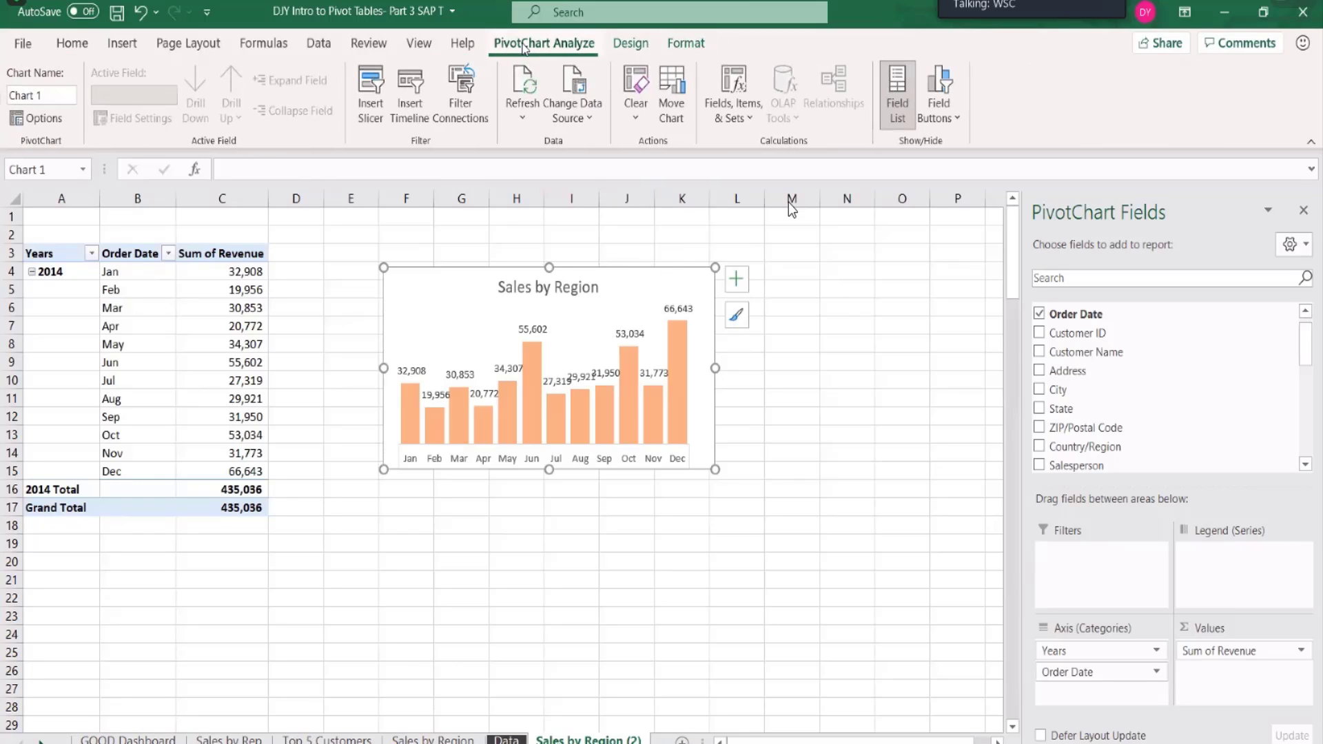
pyautogui.click(633, 44)
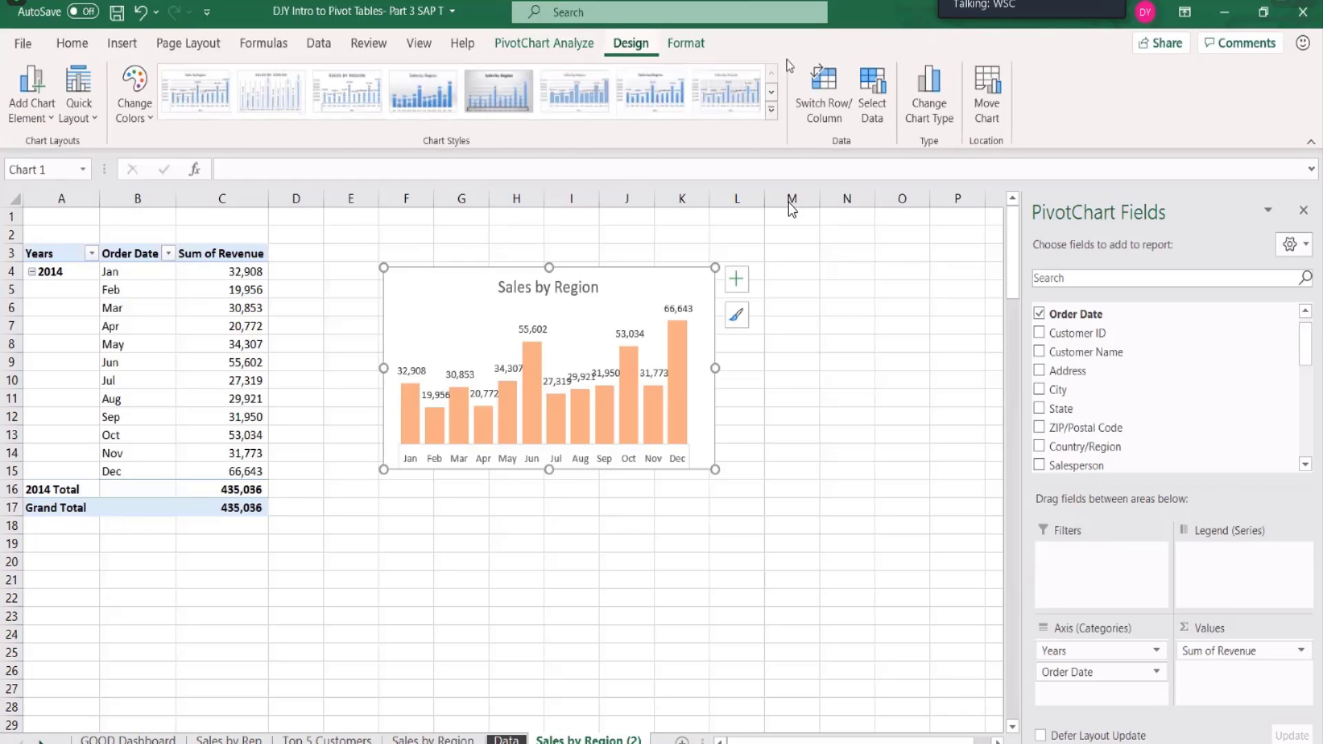
pyautogui.click(918, 103)
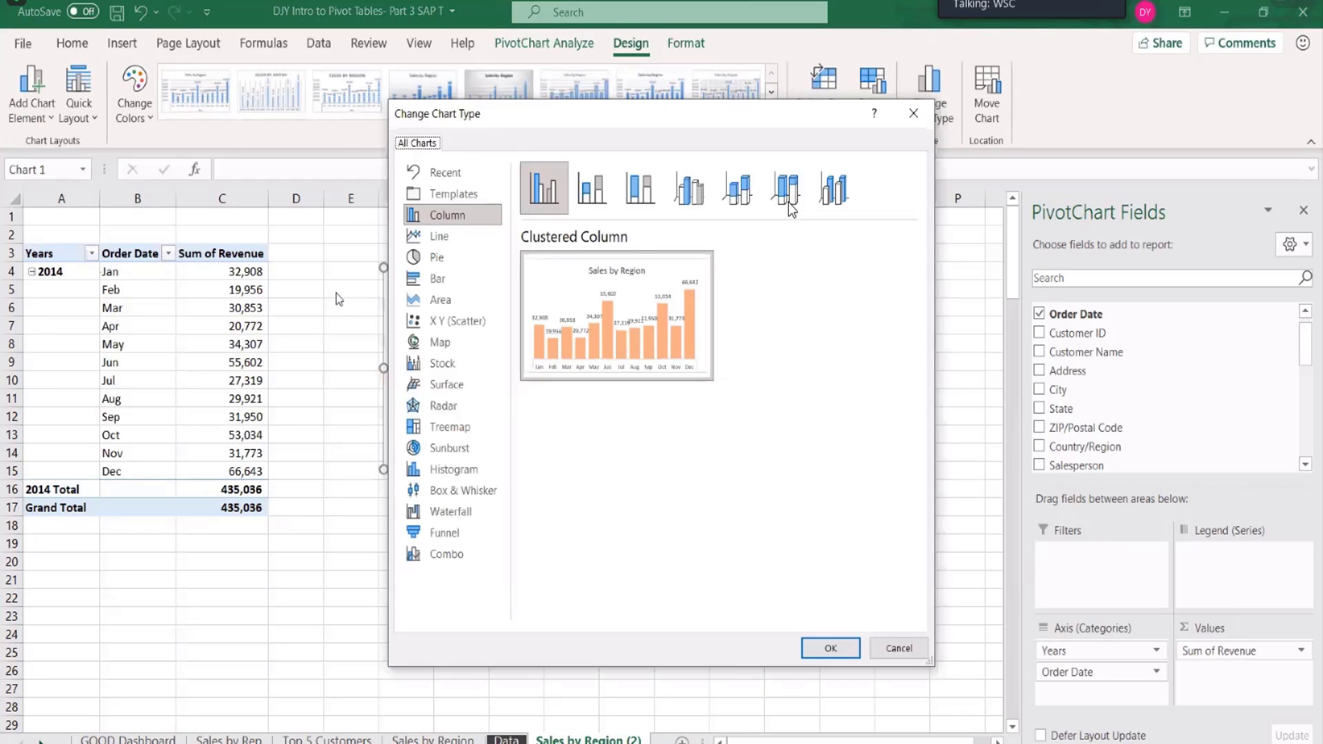
pyautogui.click(420, 236)
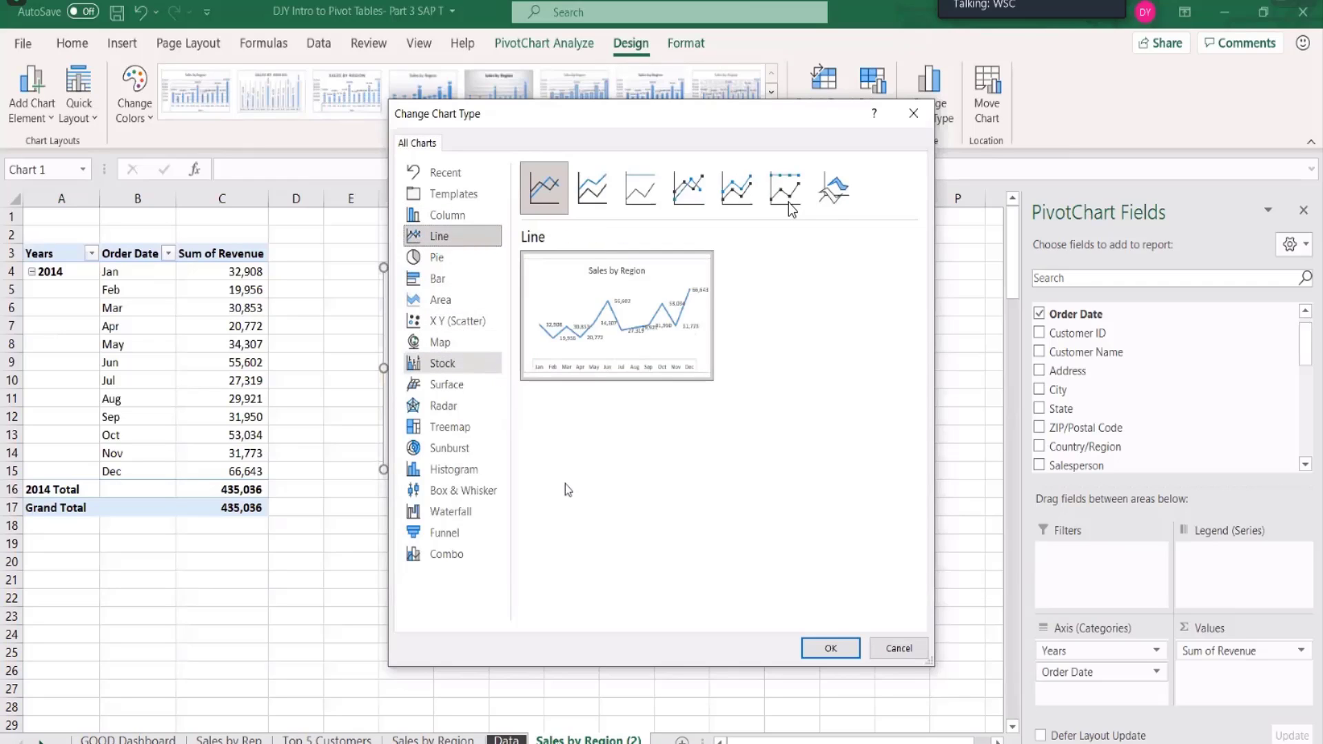
pyautogui.click(814, 653)
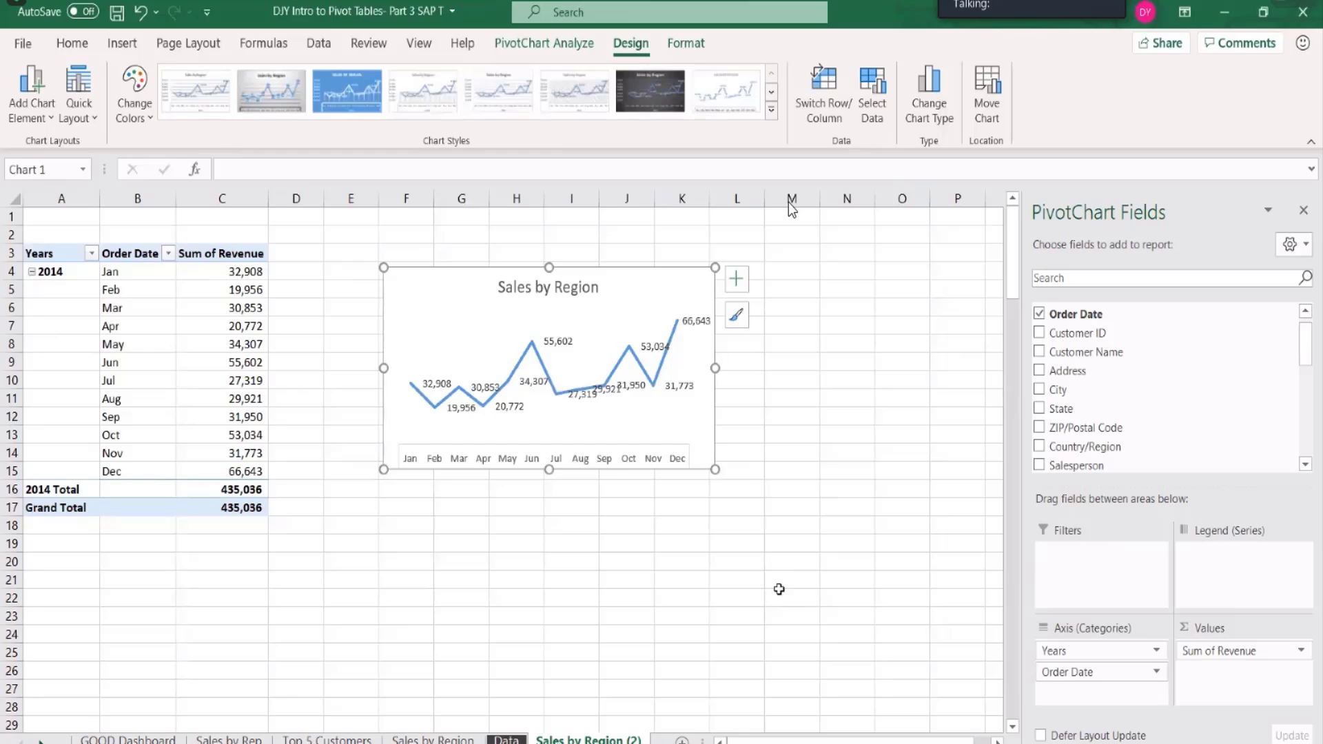
# Resize the line chart to span about columns E to O and rows 4 to 14.
pyautogui.moveTo(710, 474); pyautogui.dragTo(892, 428)
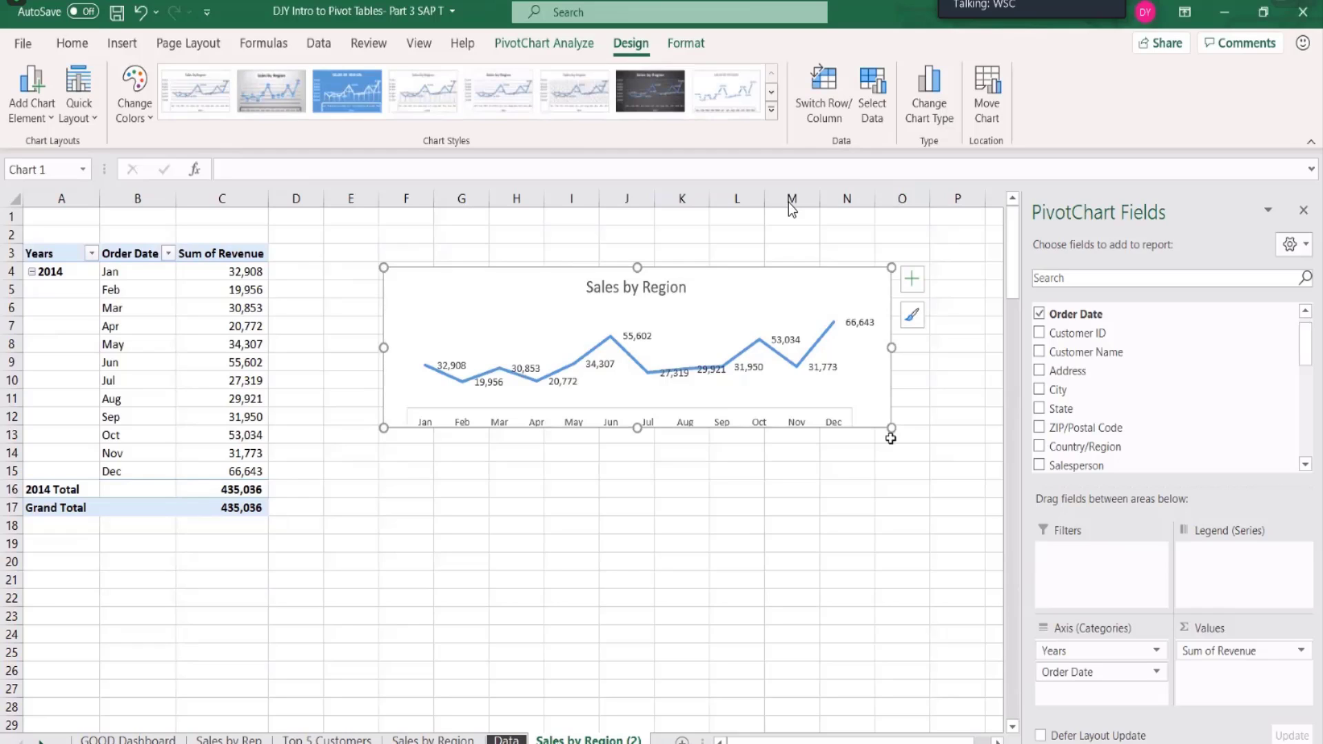
pyautogui.click(677, 44)
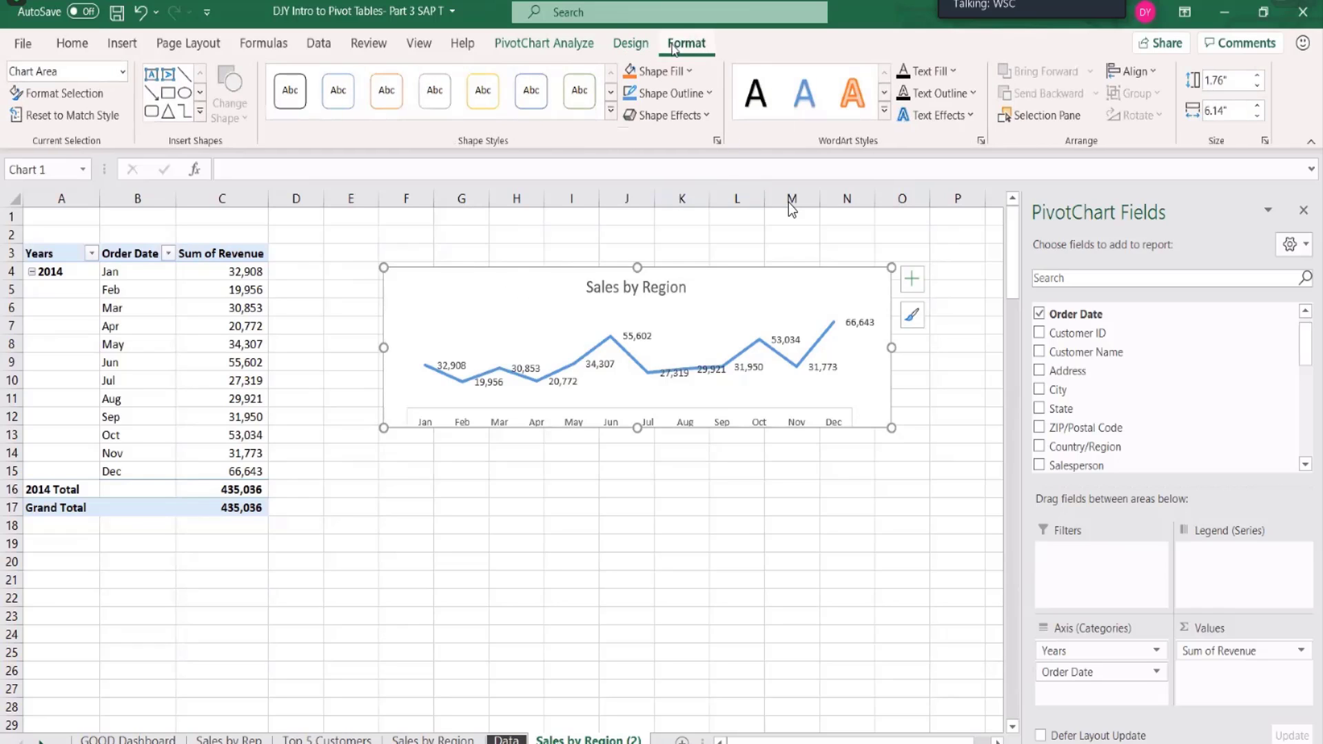
pyautogui.click(629, 44)
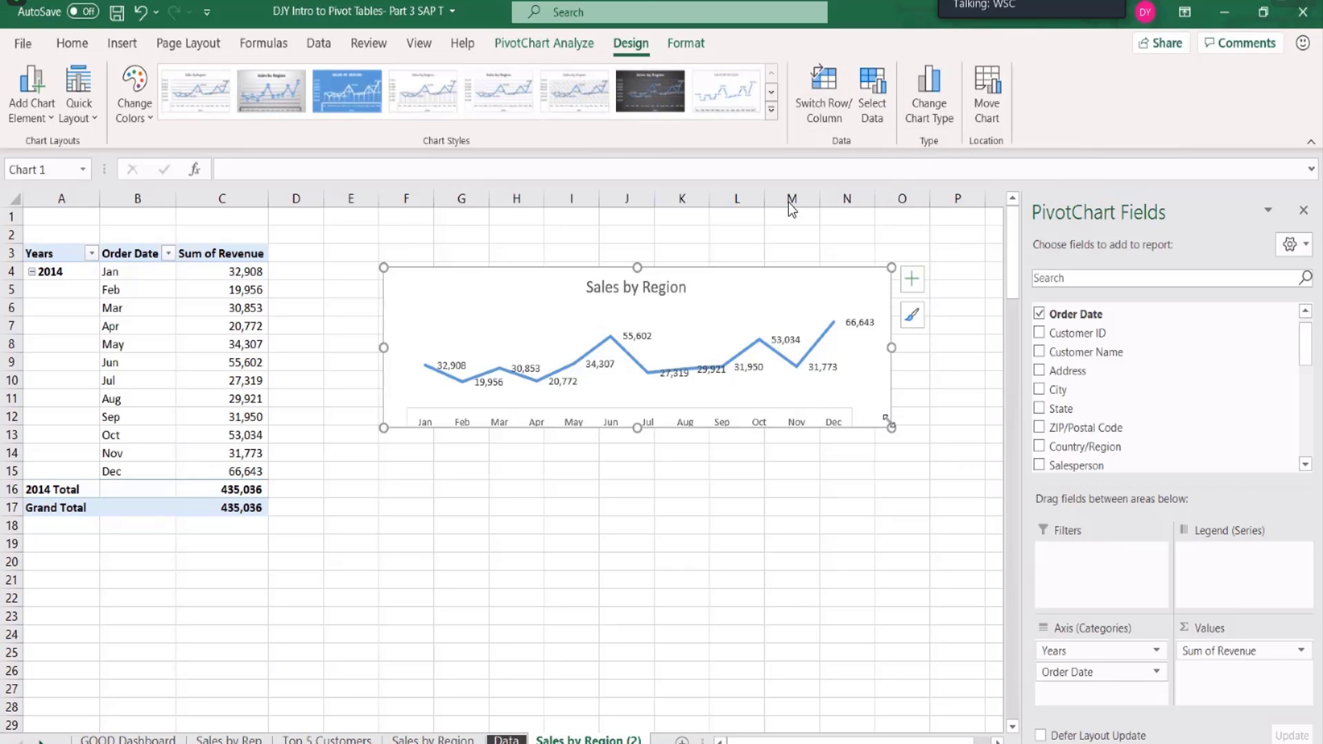
pyautogui.moveTo(890, 426); pyautogui.dragTo(897, 461)
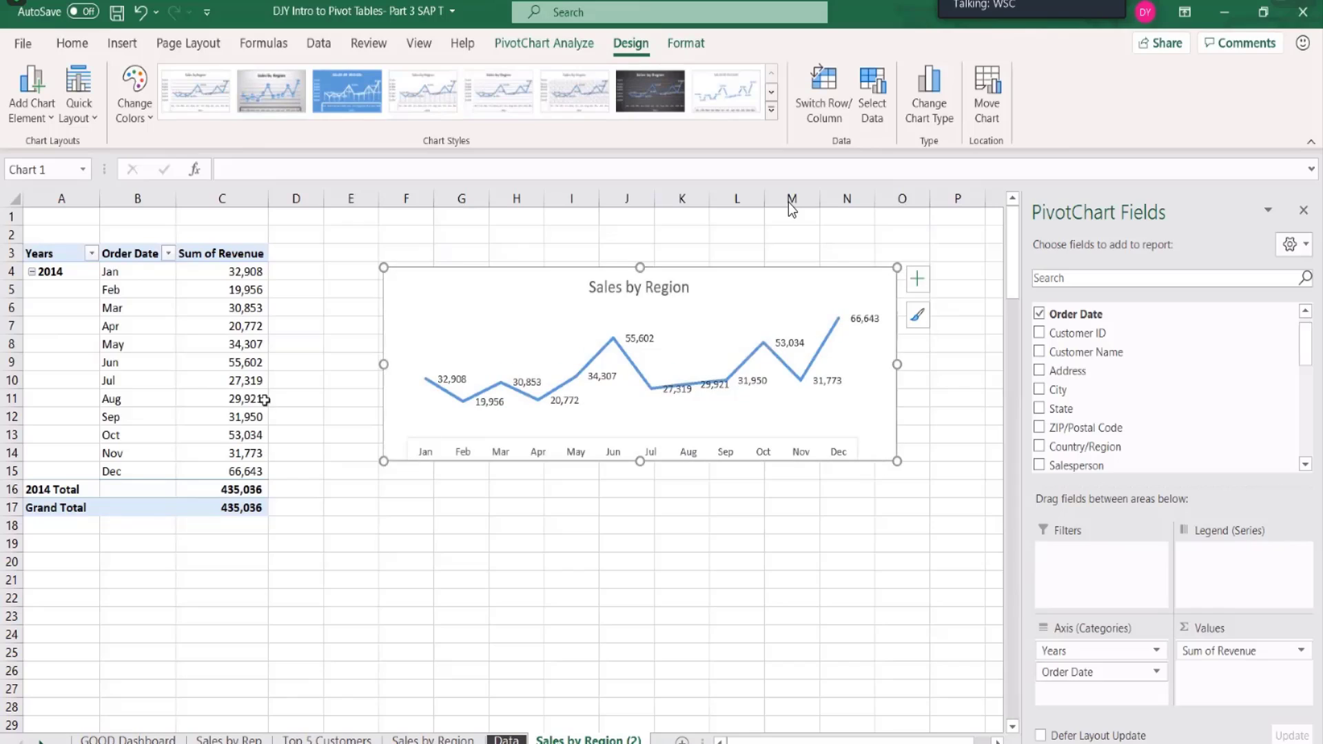
pyautogui.moveTo(384, 364); pyautogui.dragTo(337, 339)
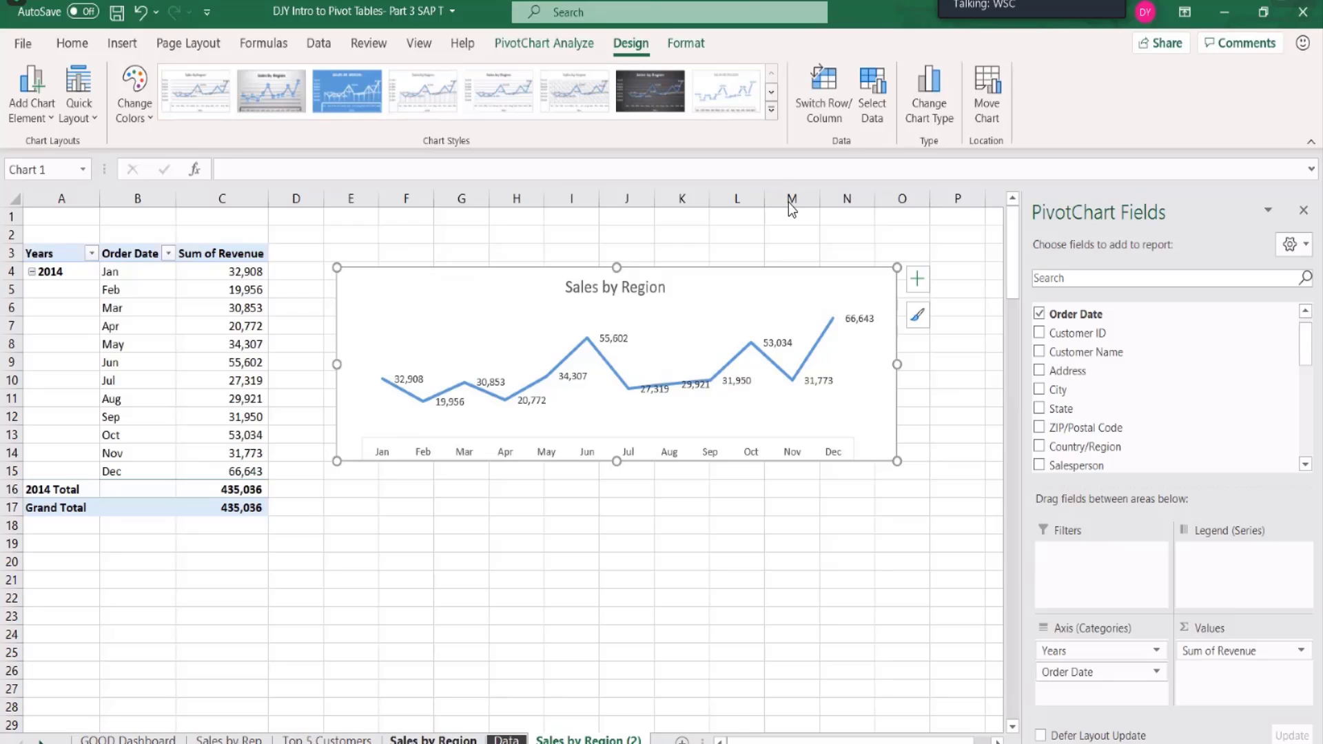
# Duplicate the Sales by Region sheet directly before Data, and replace the copied pivot's fields with Revenue alone in the rows.
pyautogui.click(433, 740)
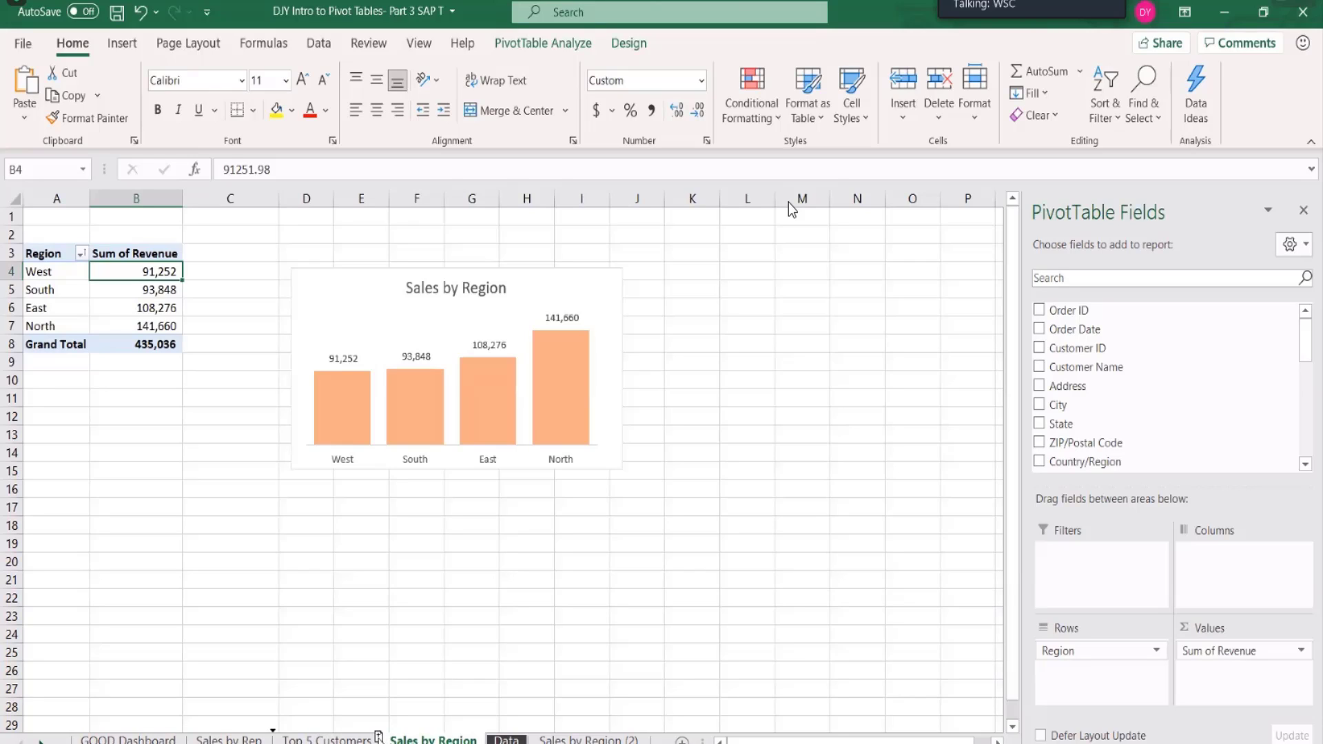
pyautogui.moveTo(430, 738); pyautogui.dragTo(523, 737)
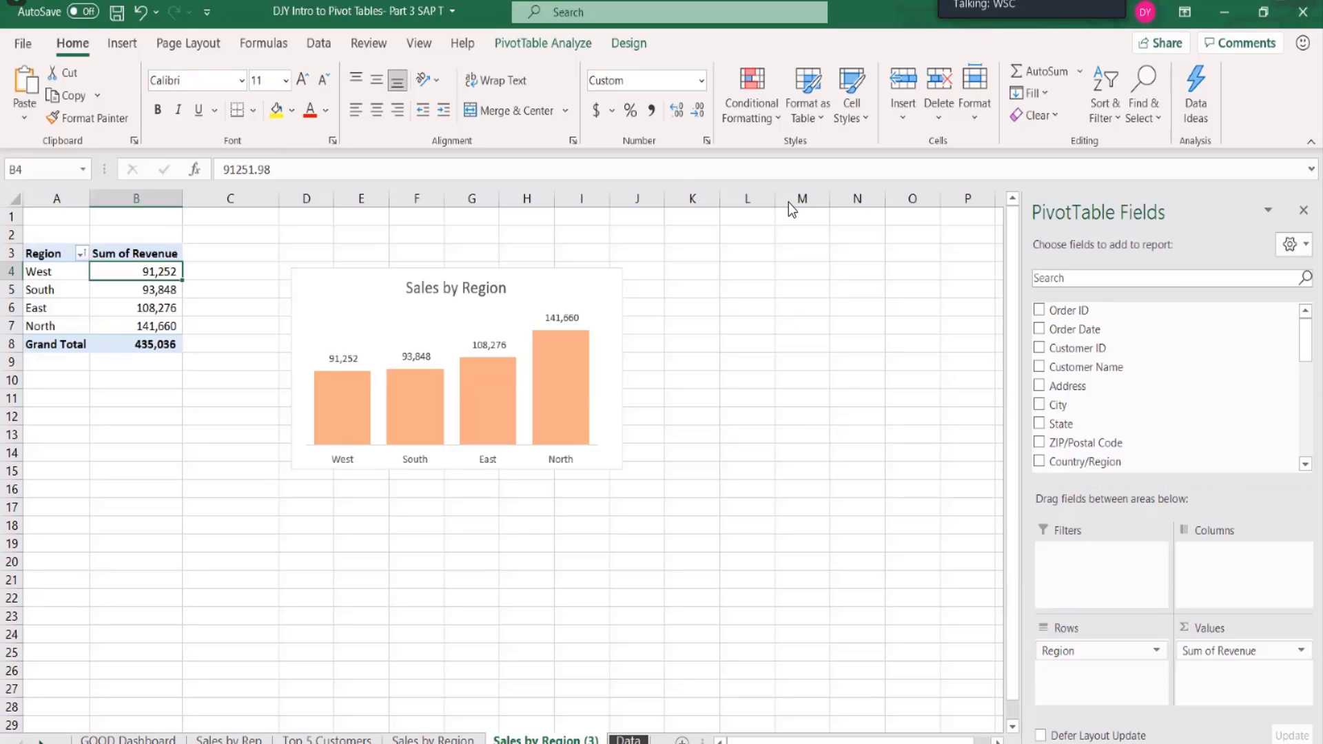
pyautogui.moveTo(1065, 659); pyautogui.dragTo(894, 642)
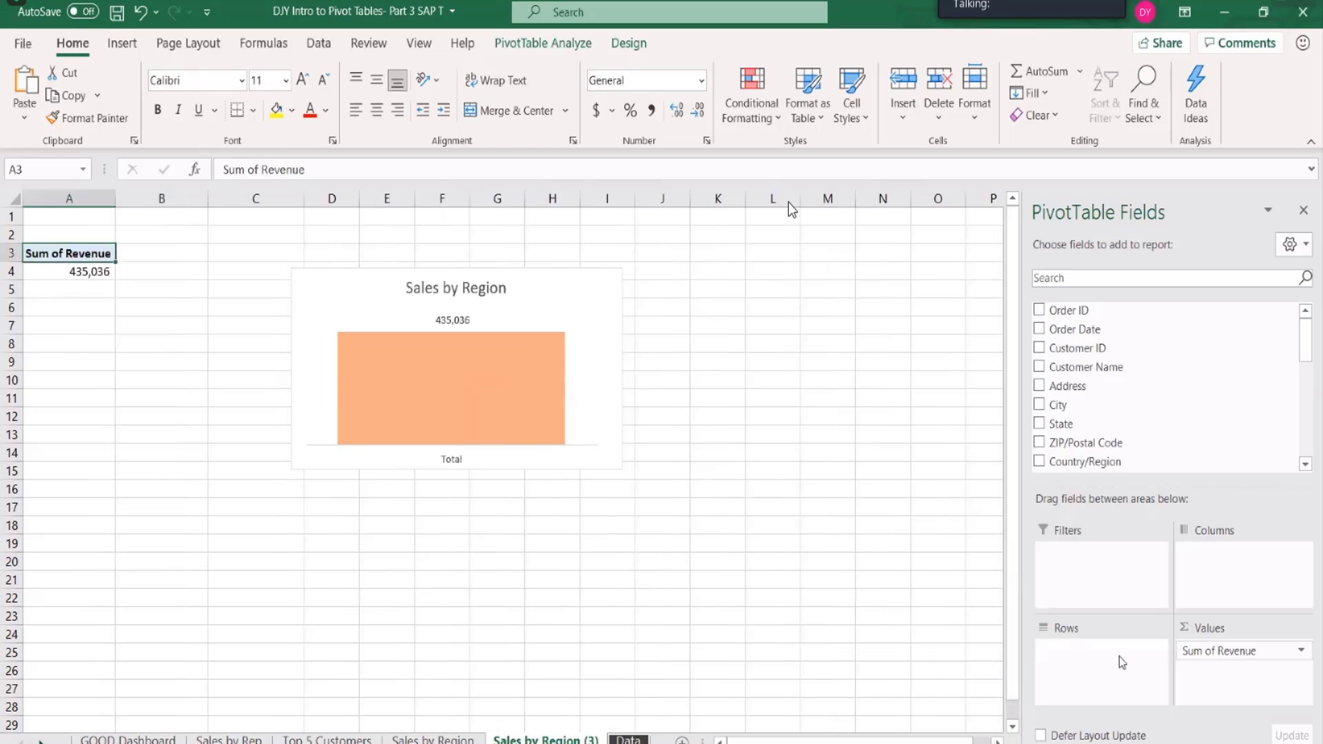
pyautogui.moveTo(1236, 653); pyautogui.dragTo(881, 626)
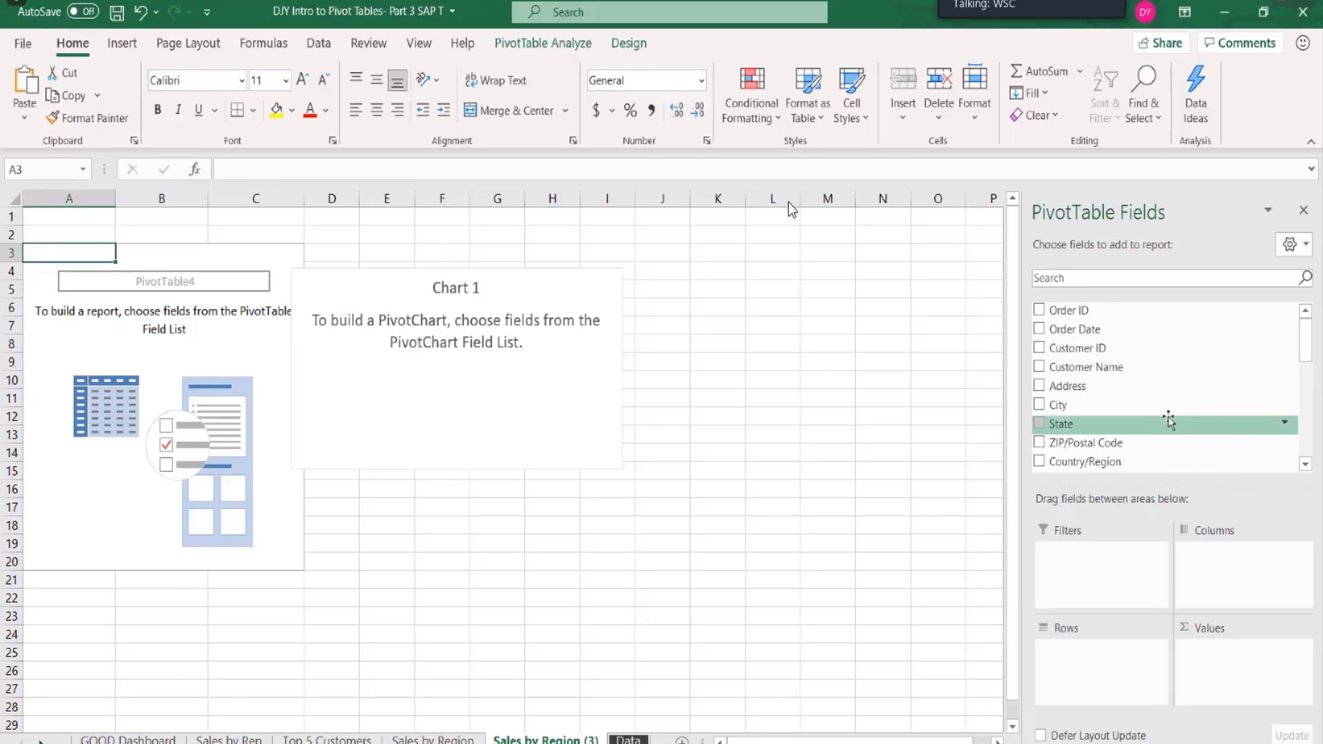
pyautogui.scroll(-5, 1170, 419)
pyautogui.moveTo(1164, 398); pyautogui.dragTo(1119, 695)
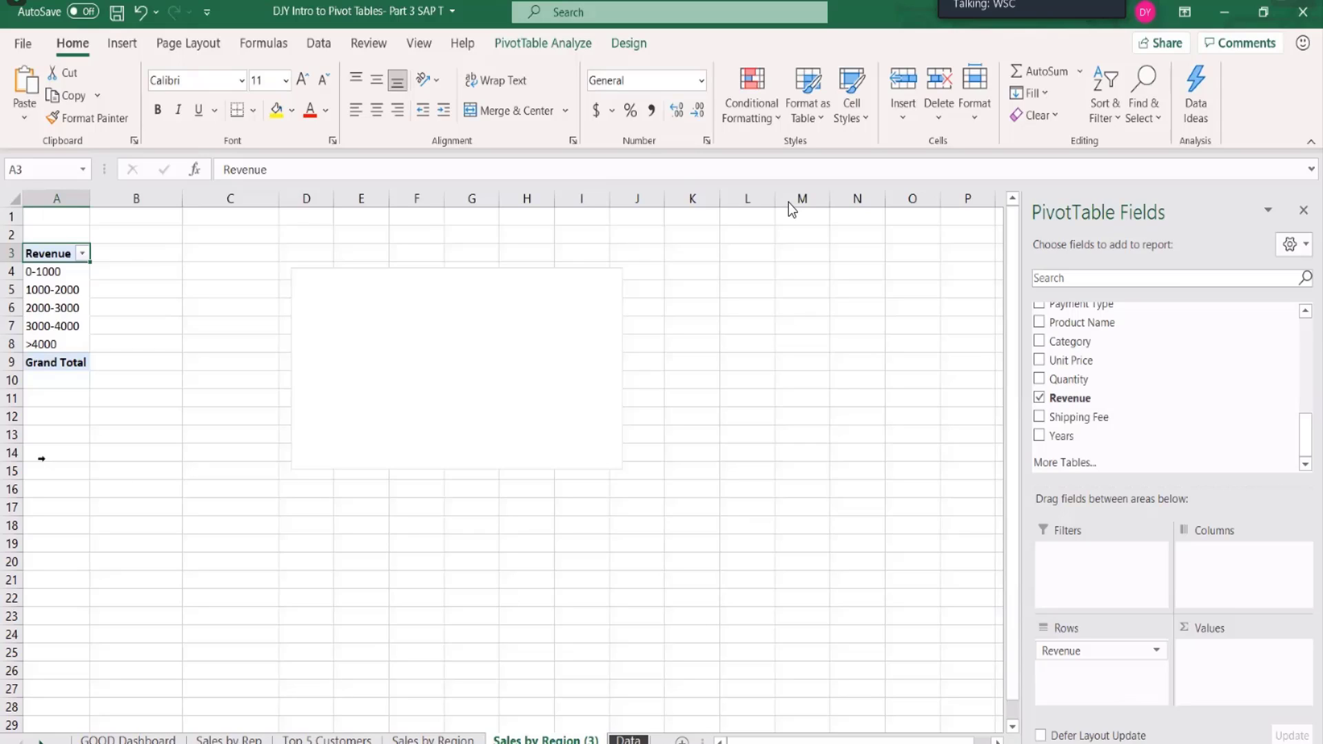
# Apply grouping to the pivot's Revenue rows, starting at 0 and ending at 4000, by 1000.
pyautogui.rightClick(51, 277)
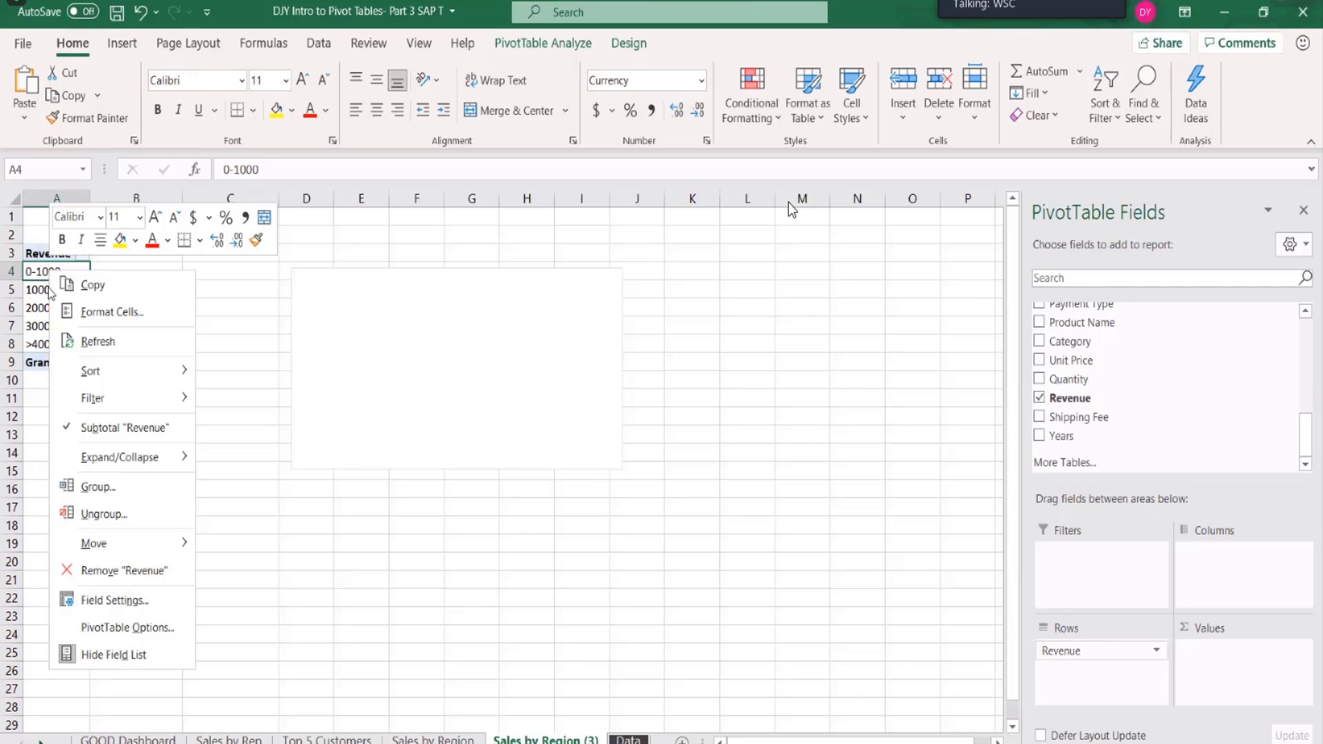
pyautogui.click(76, 488)
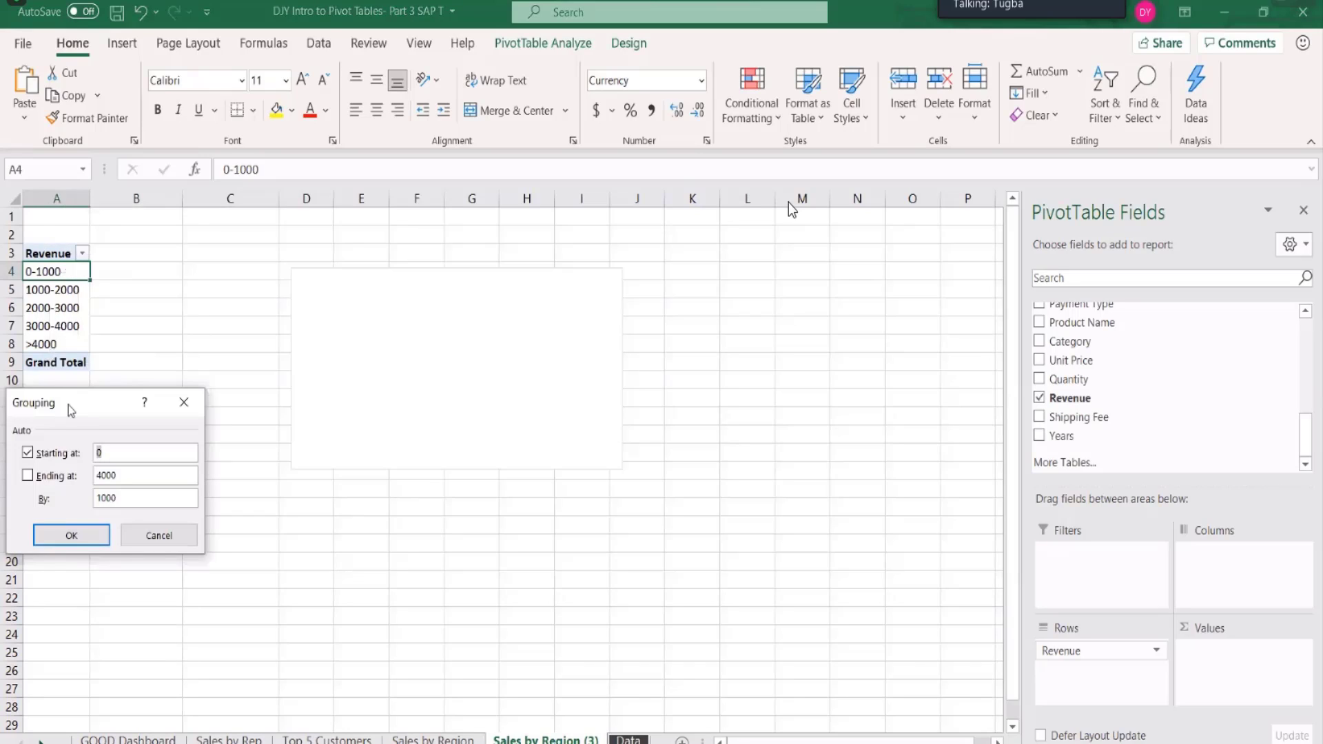
pyautogui.moveTo(68, 405); pyautogui.dragTo(611, 284)
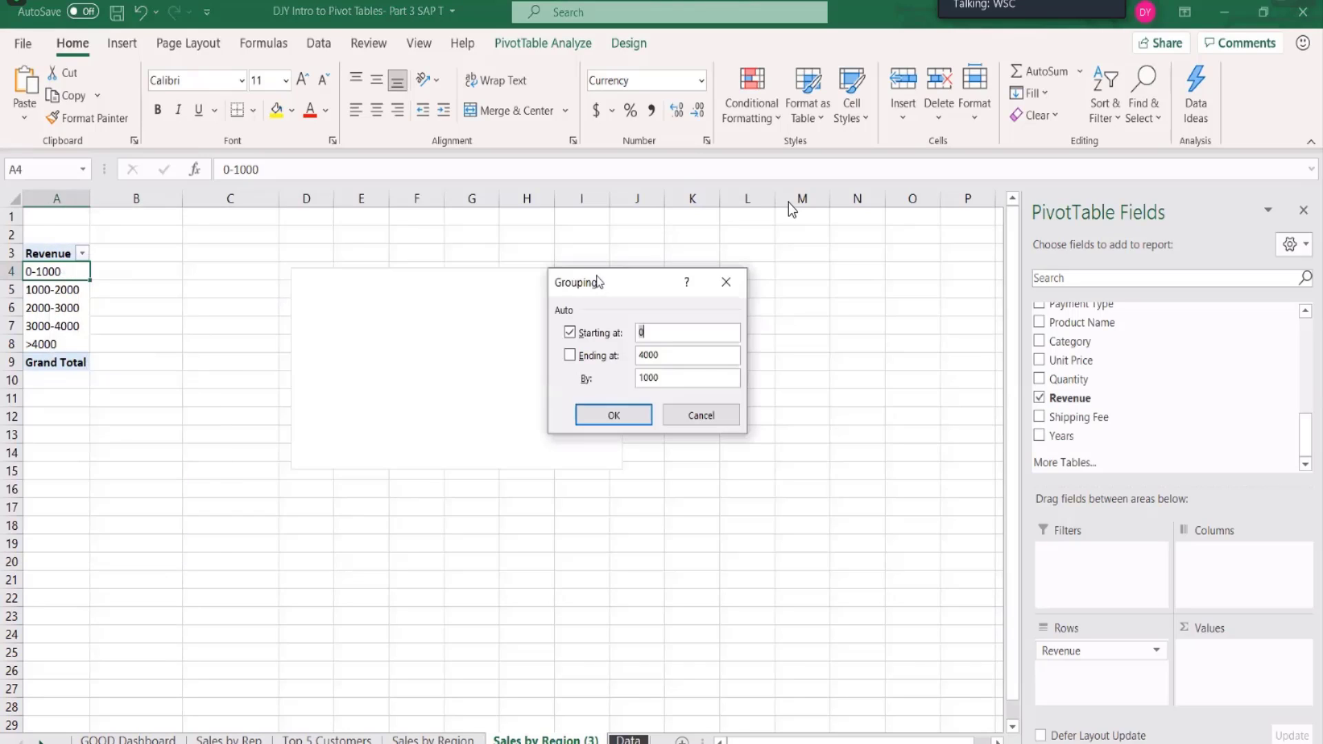
pyautogui.click(569, 331)
pyautogui.click(607, 420)
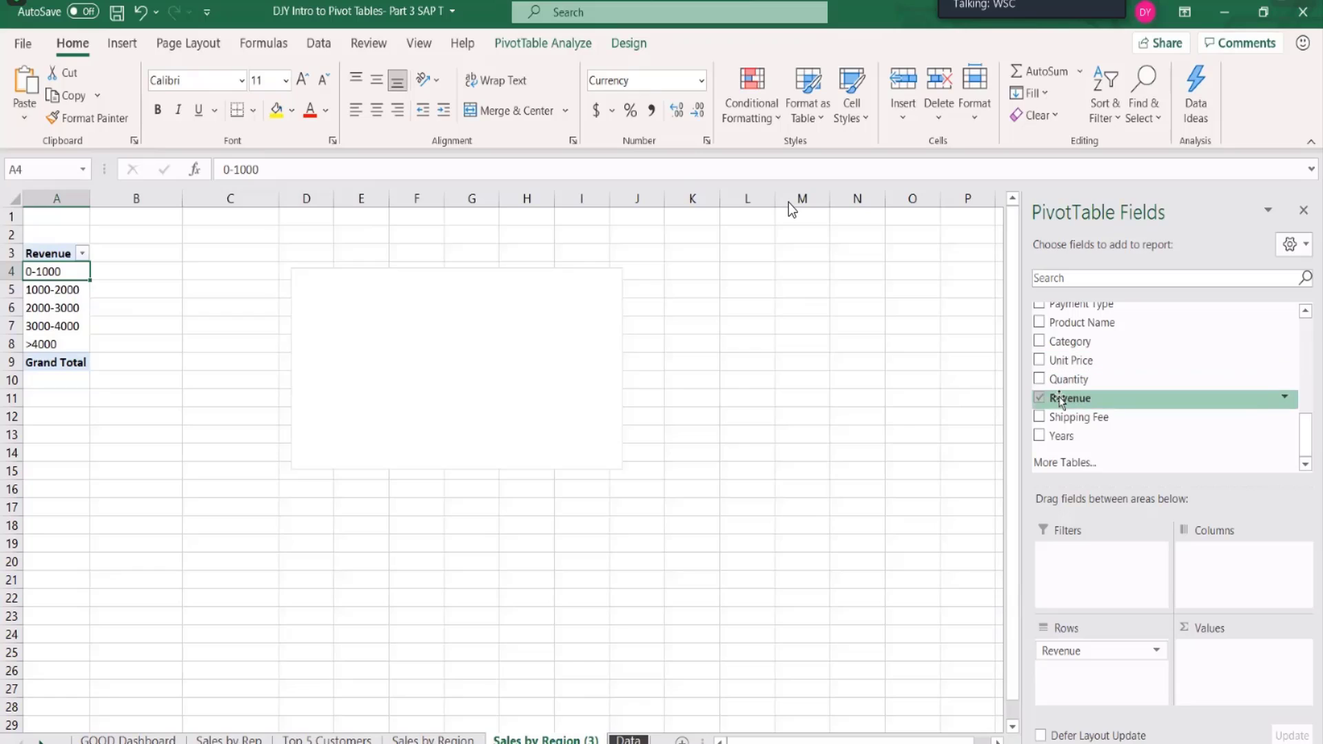
# Add Revenue to the pivot's values as a count and enlarge its chart to reach about column K and row 16.
pyautogui.moveTo(1062, 403); pyautogui.dragTo(1241, 657)
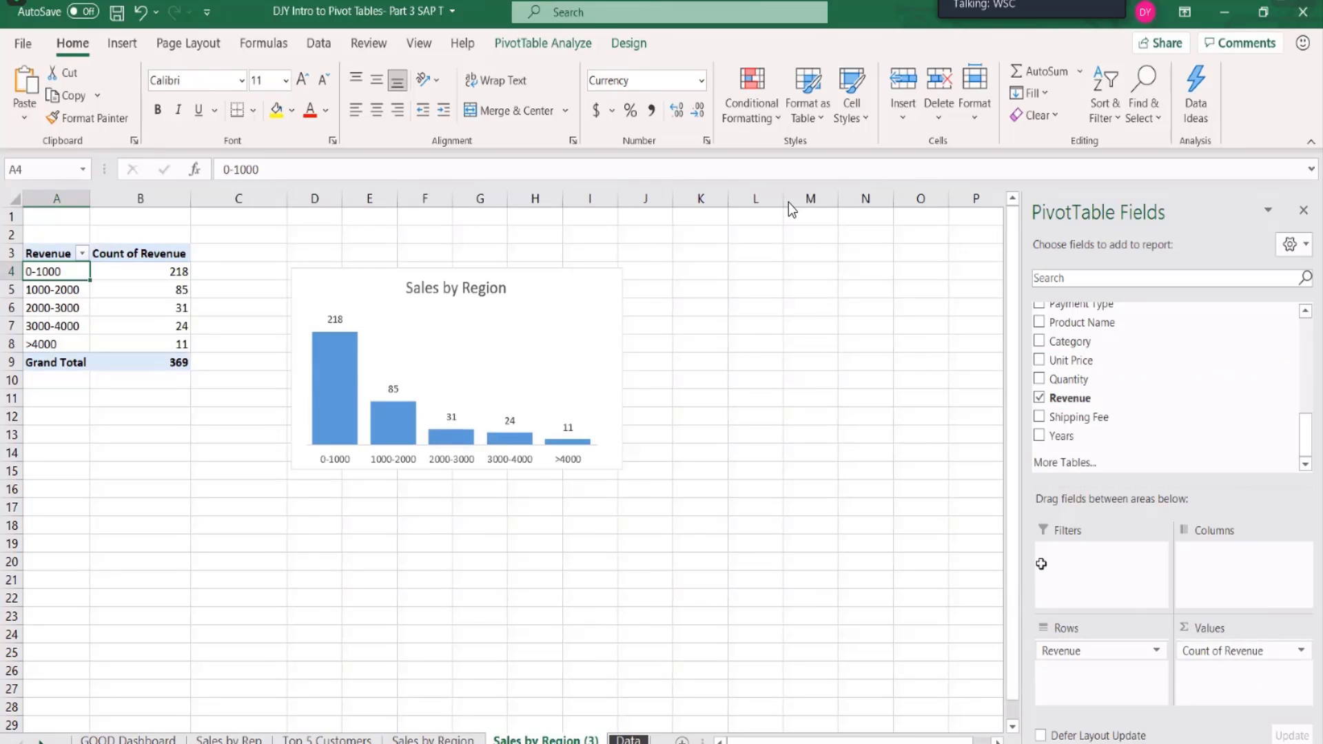
pyautogui.click(612, 463)
pyautogui.moveTo(624, 472); pyautogui.dragTo(708, 501)
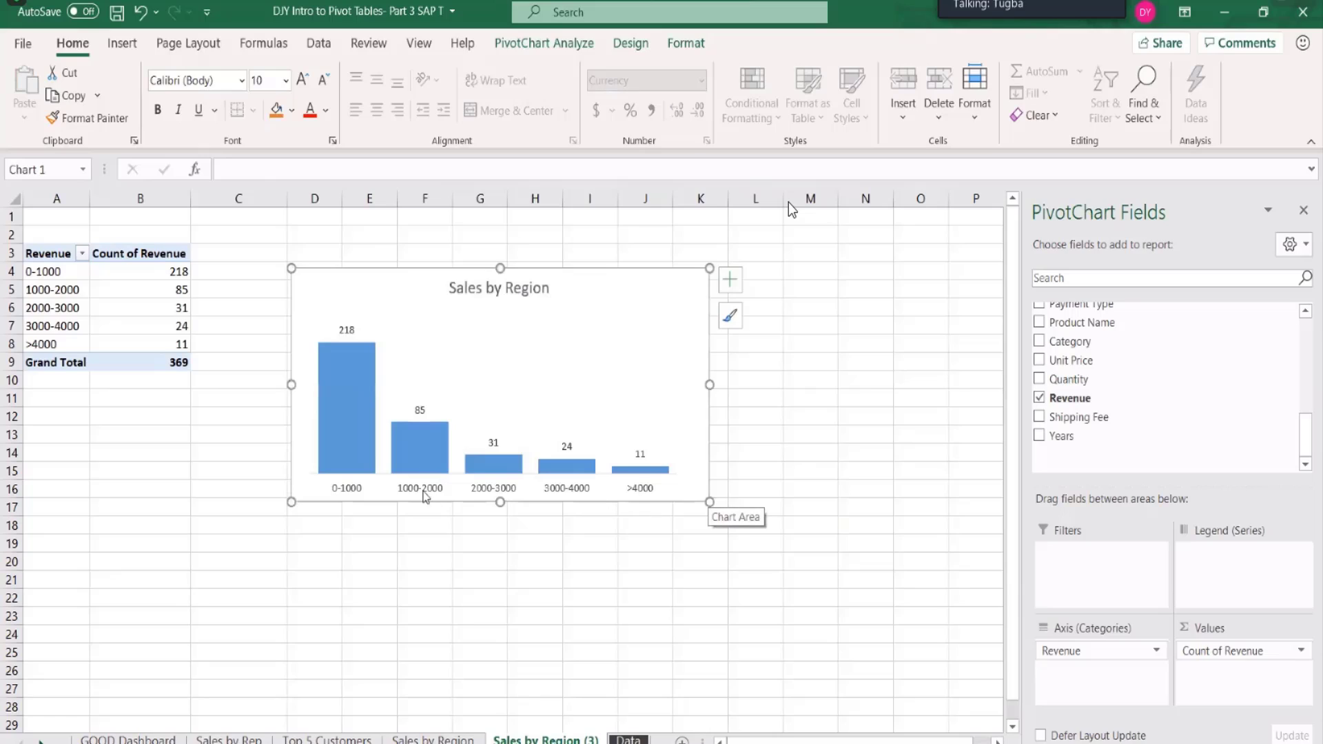
pyautogui.moveTo(330, 383)
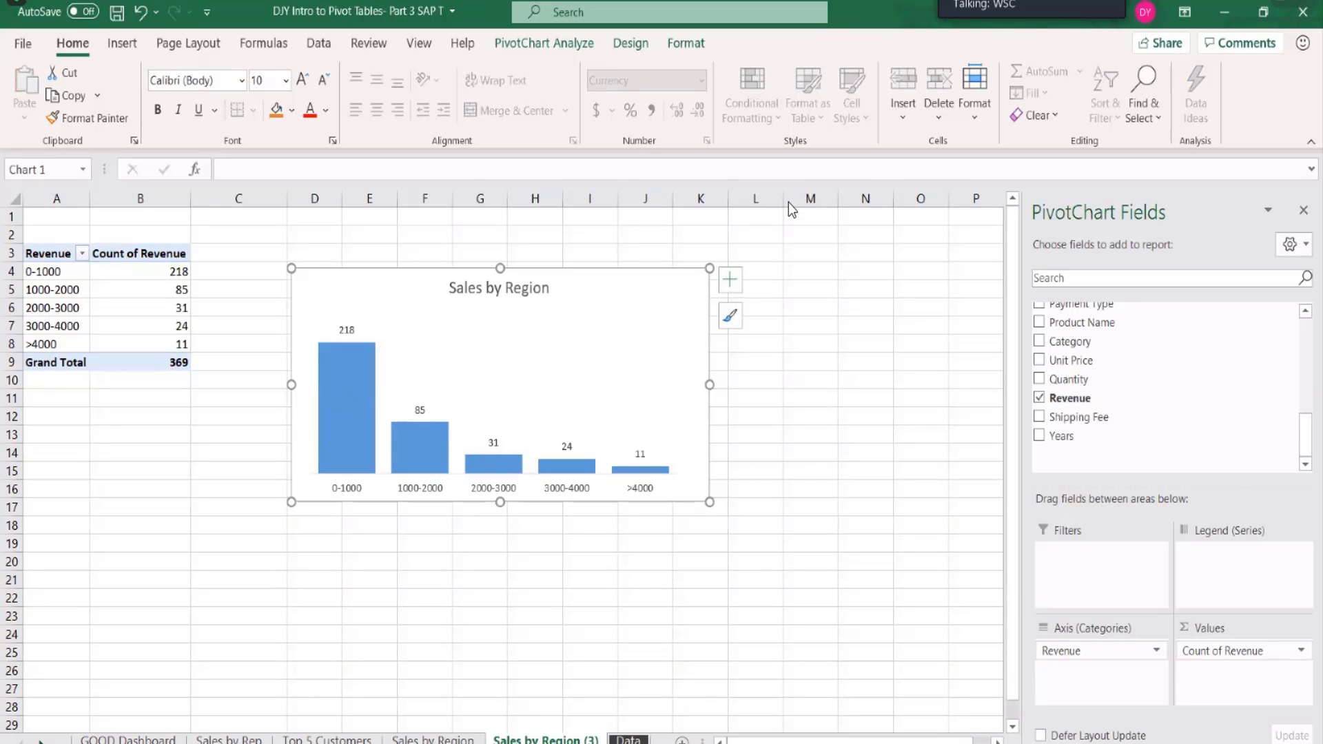
# Compare the GOOD Dashboard charts with their source pivots on the Sales by Rep, Top 5 Customers, Sales by Region and Sales by Region (3) sheets.
pyautogui.click(129, 739)
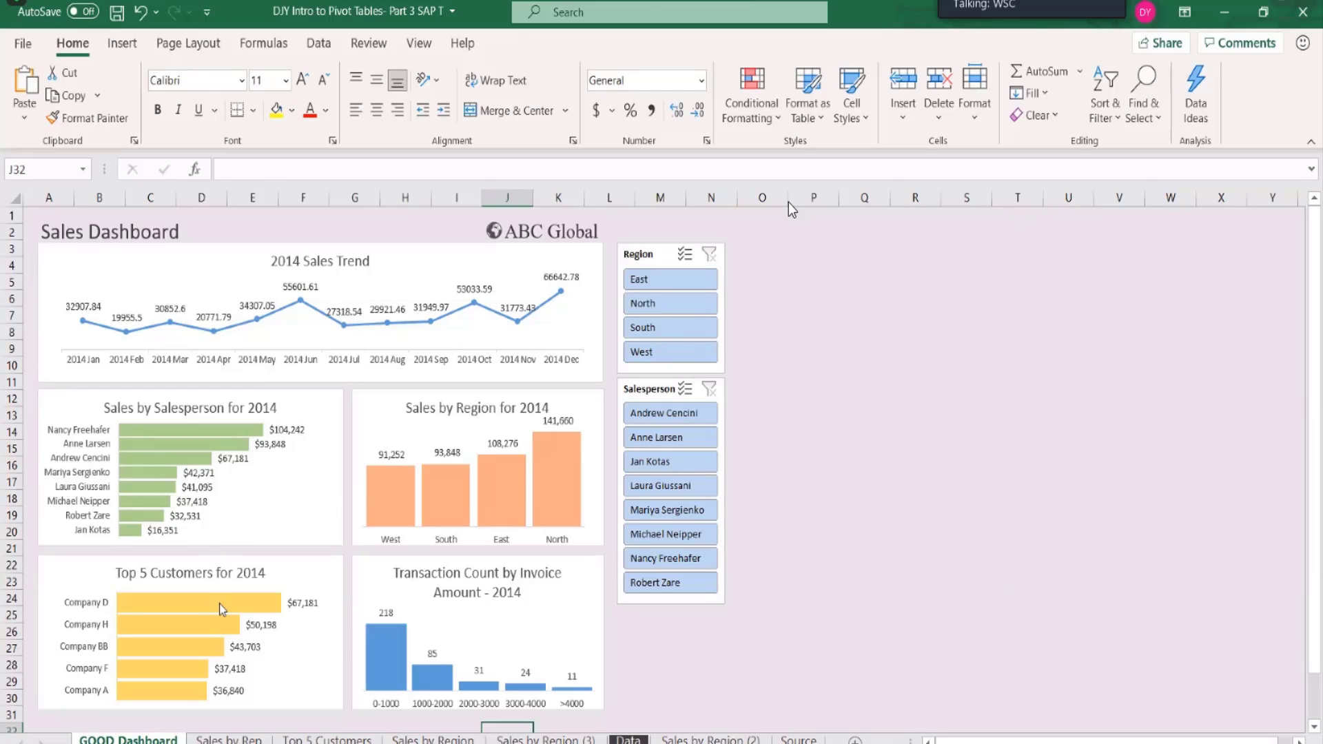
pyautogui.moveTo(220, 605)
pyautogui.hotkey('ctrl', 'pagedown')
pyautogui.hotkey('ctrl', 'pagedown')
pyautogui.hotkey('ctrl', 'pagedown')
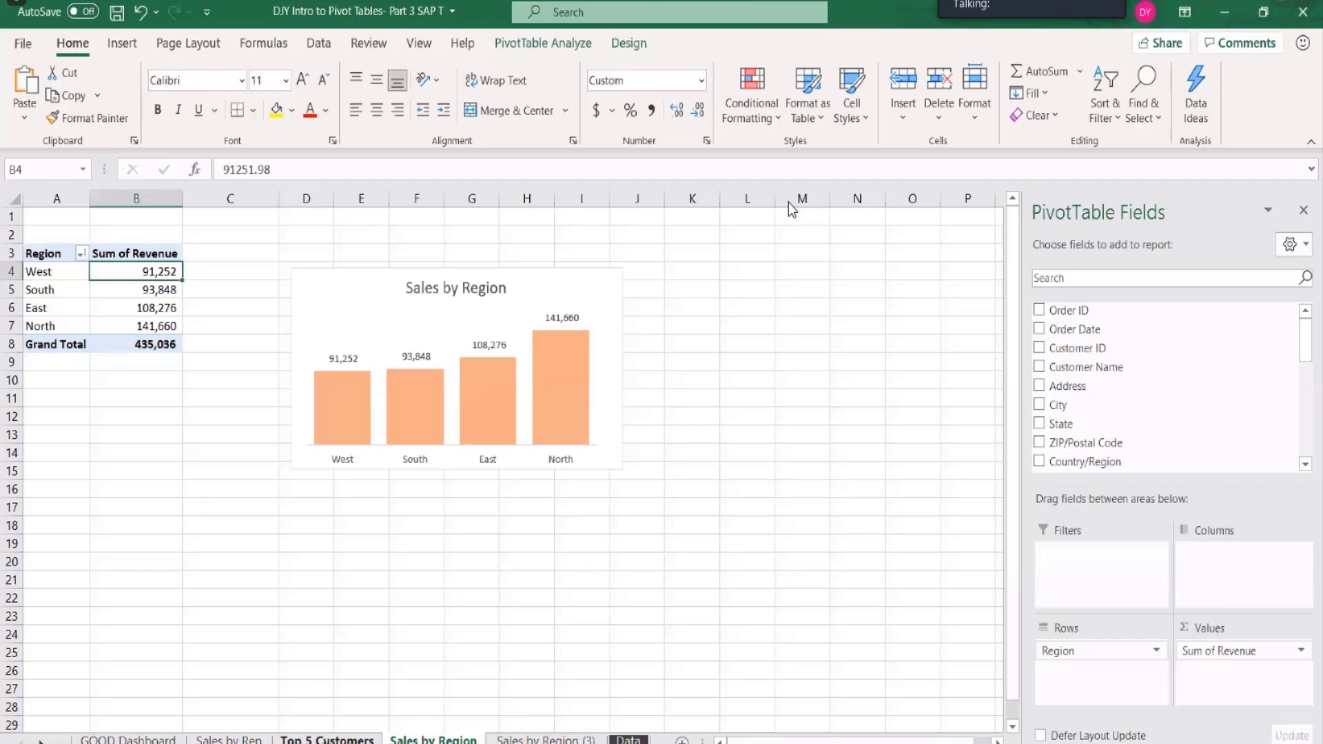
pyautogui.hotkey('ctrl', 'pageup')
pyautogui.hotkey('ctrl', 'pagedown')
pyautogui.hotkey('ctrl', 'pagedown')
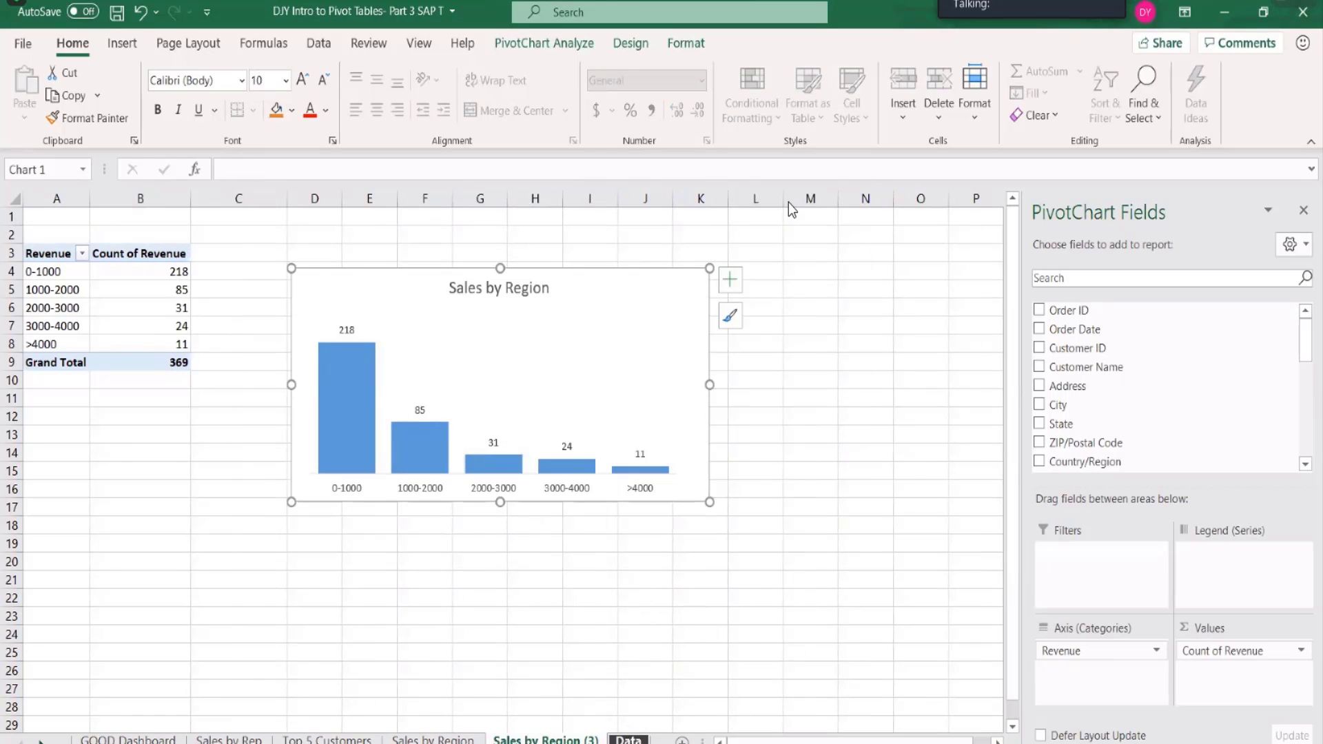
pyautogui.hotkey('ctrl', 'pageup')
pyautogui.hotkey('ctrl', 'pageup')
pyautogui.hotkey('ctrl', 'pageup')
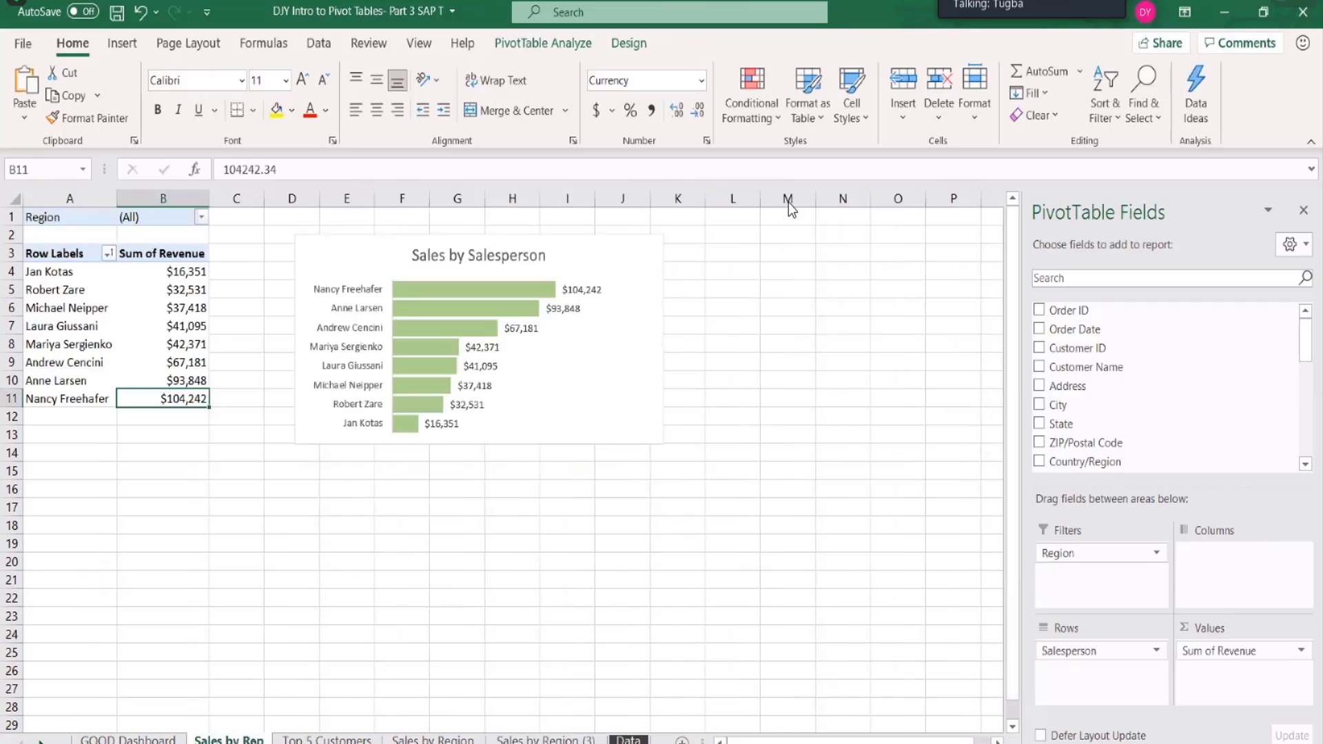
pyautogui.hotkey('ctrl', 'pagedown')
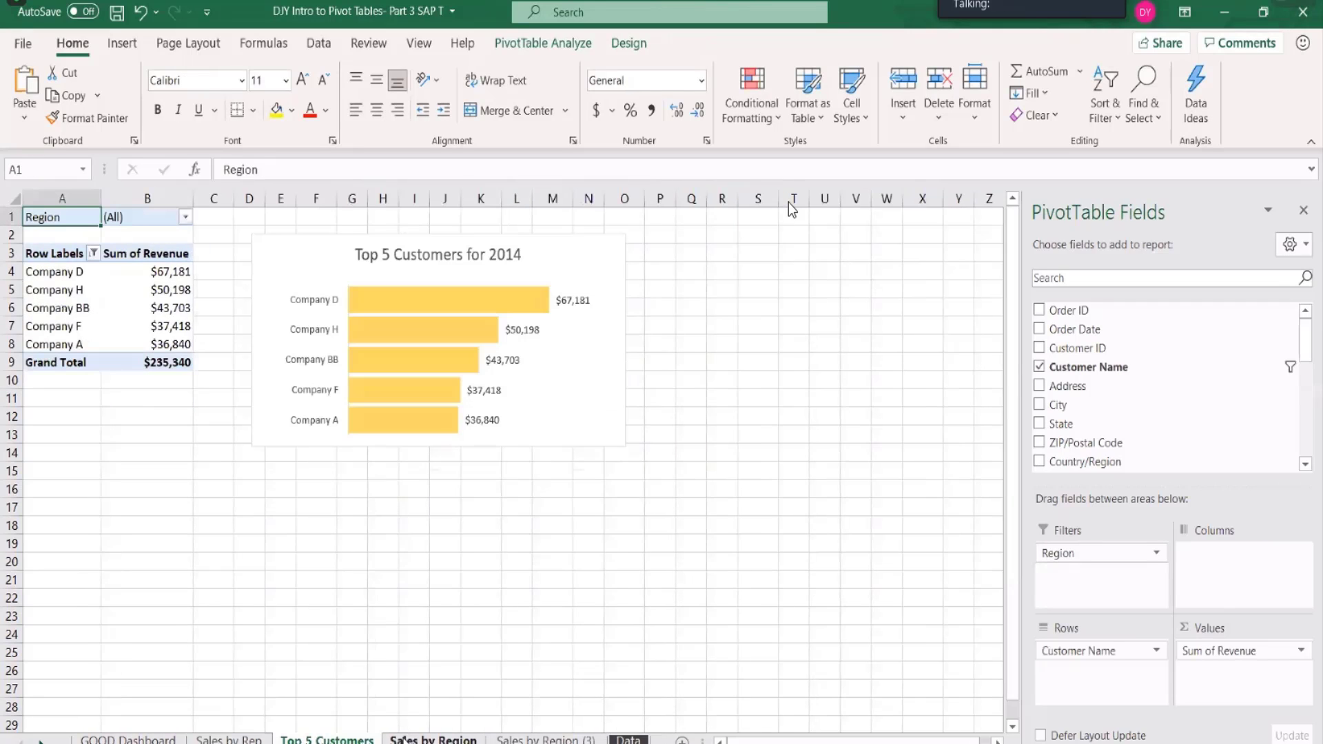
pyautogui.hotkey('ctrl', 'pagedown')
pyautogui.hotkey('ctrl', 'pagedown')
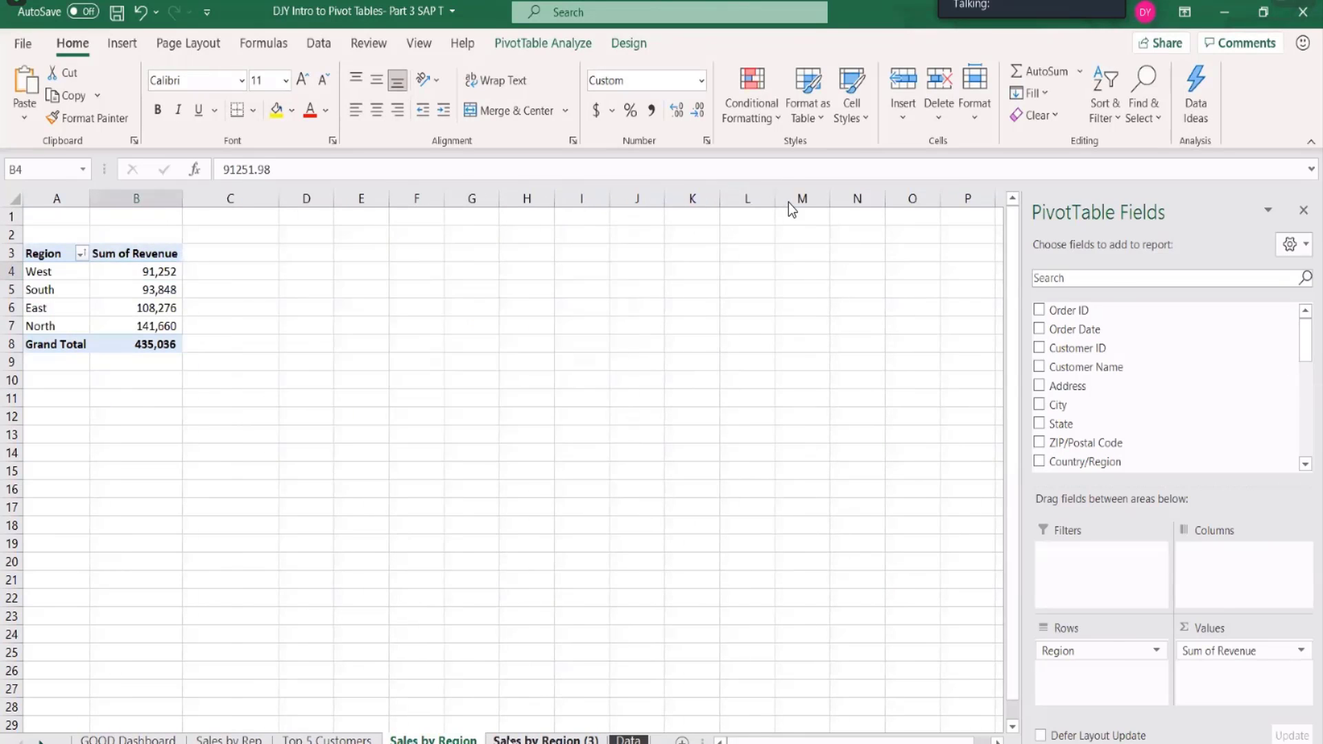
# Change the line chart's title on the Sales by Region (2) sheet to "2014 sales trenf".
pyautogui.hotkey('ctrl', 'pagedown')
pyautogui.hotkey('ctrl', 'pagedown')
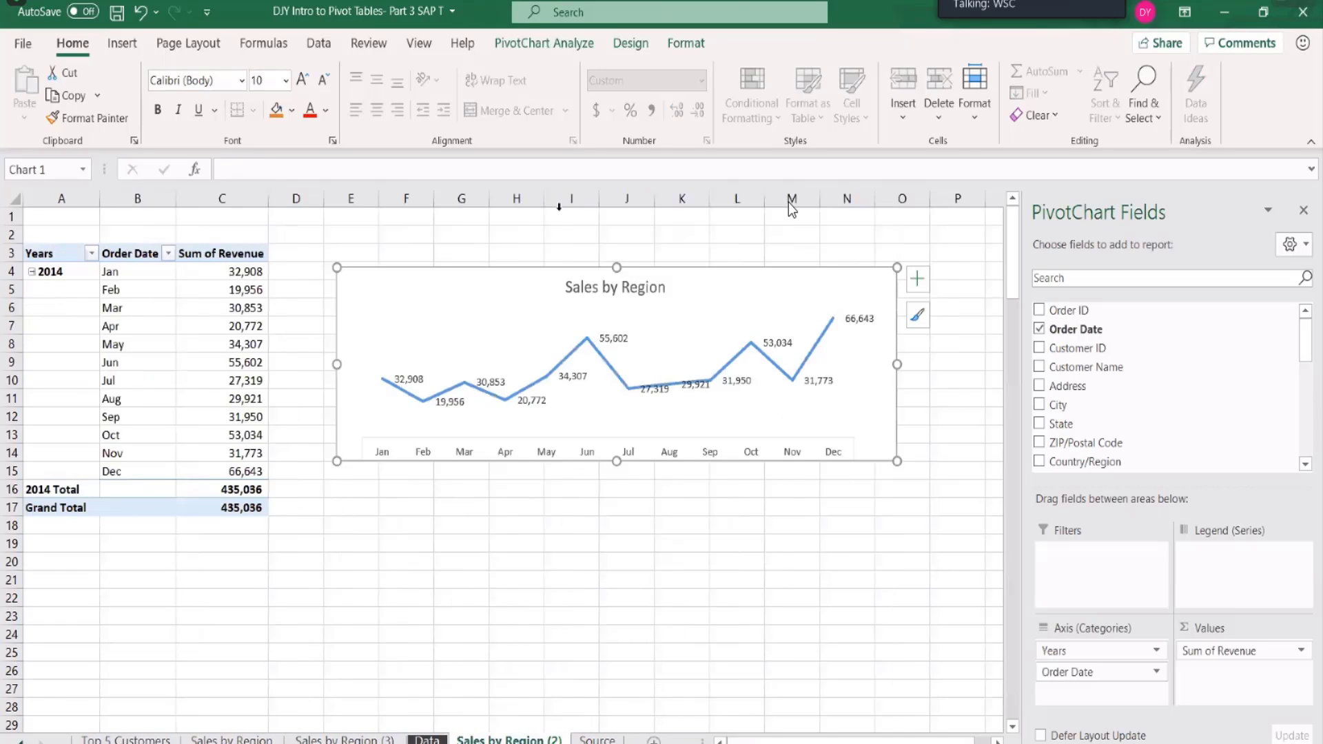
pyautogui.doubleClick(576, 289)
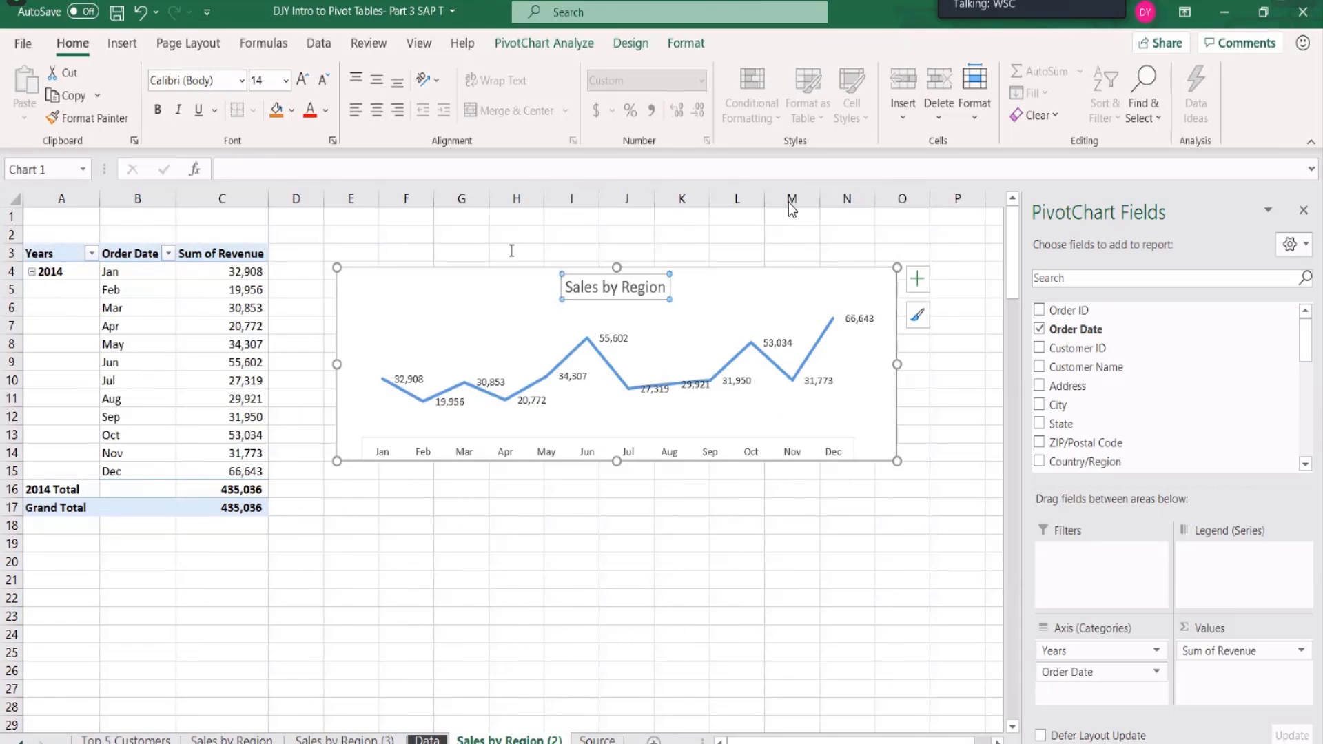
pyautogui.click(320, 171)
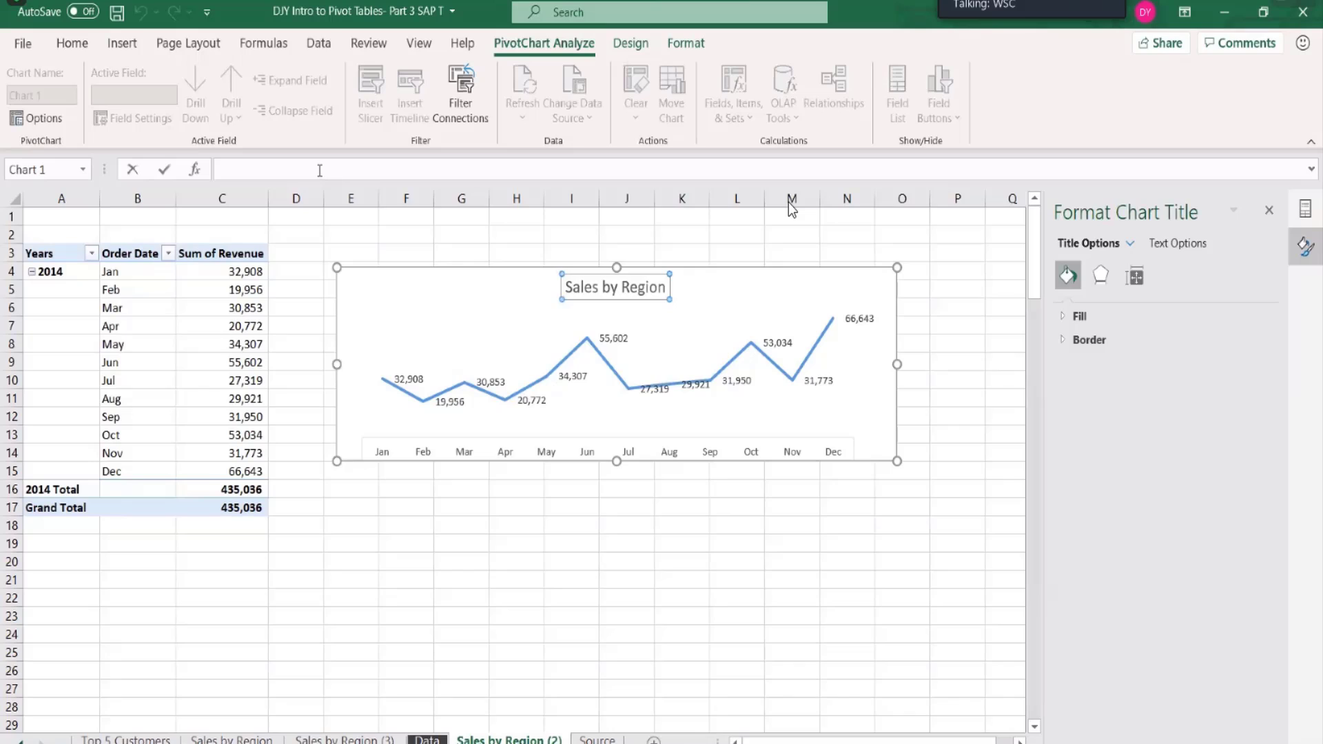
pyautogui.write('2014 sales trenf')
pyautogui.press('Return')
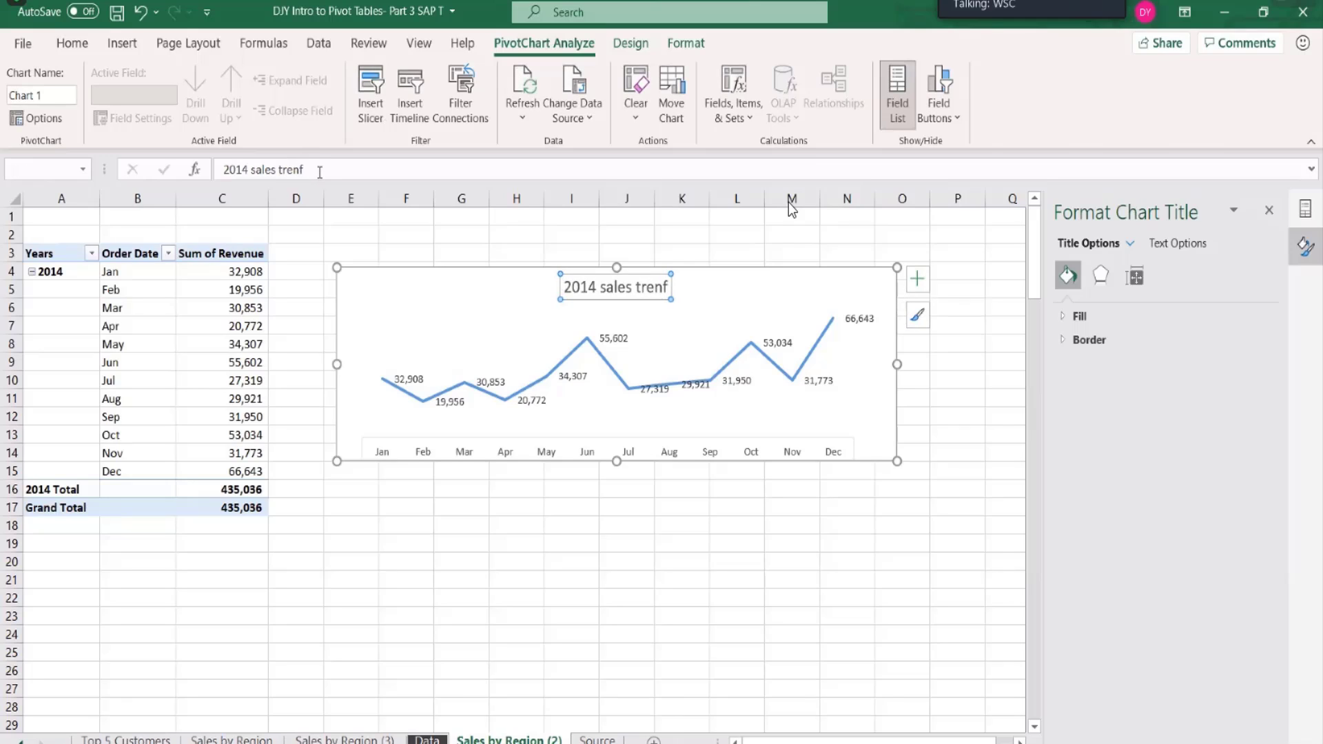
# Try to correct the line chart's title on Sales by Region (2) to "2014 sales trend".
pyautogui.click(320, 170)
pyautogui.press('BackSpace')
pyautogui.write('d')
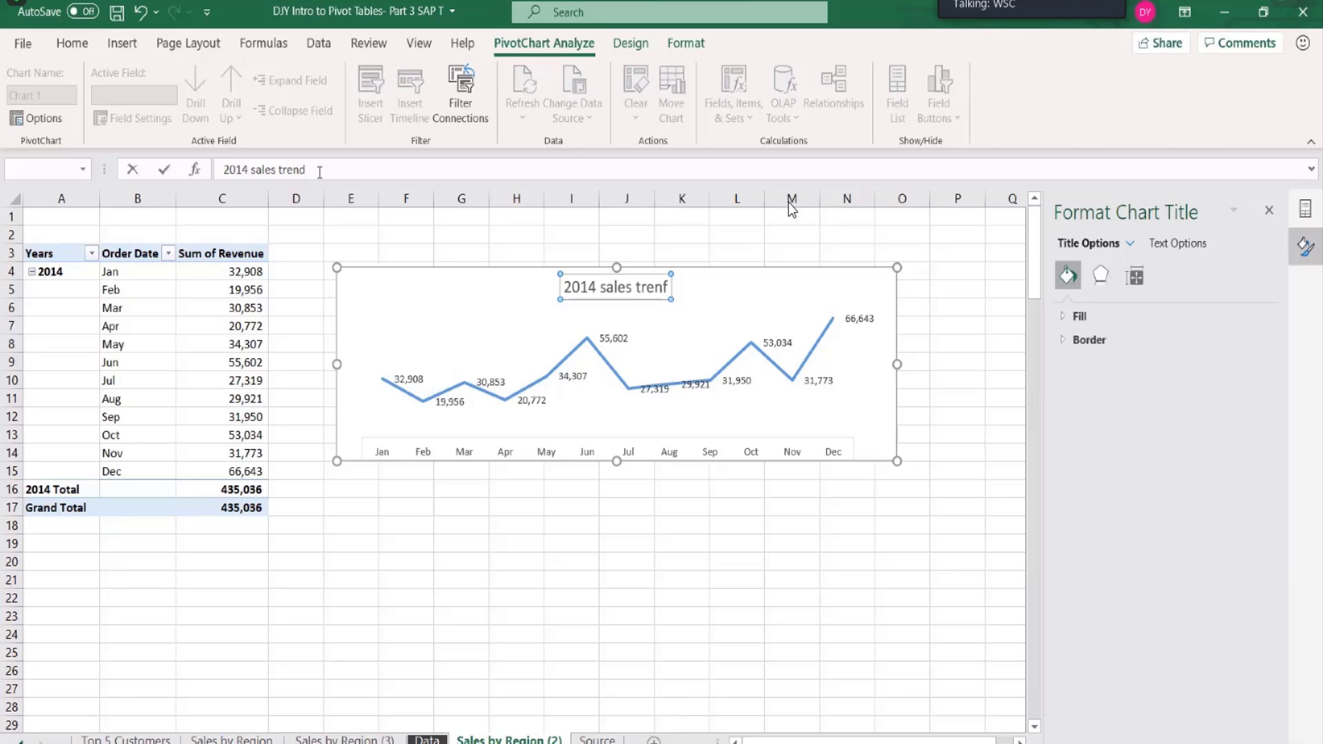
pyautogui.press('Return')
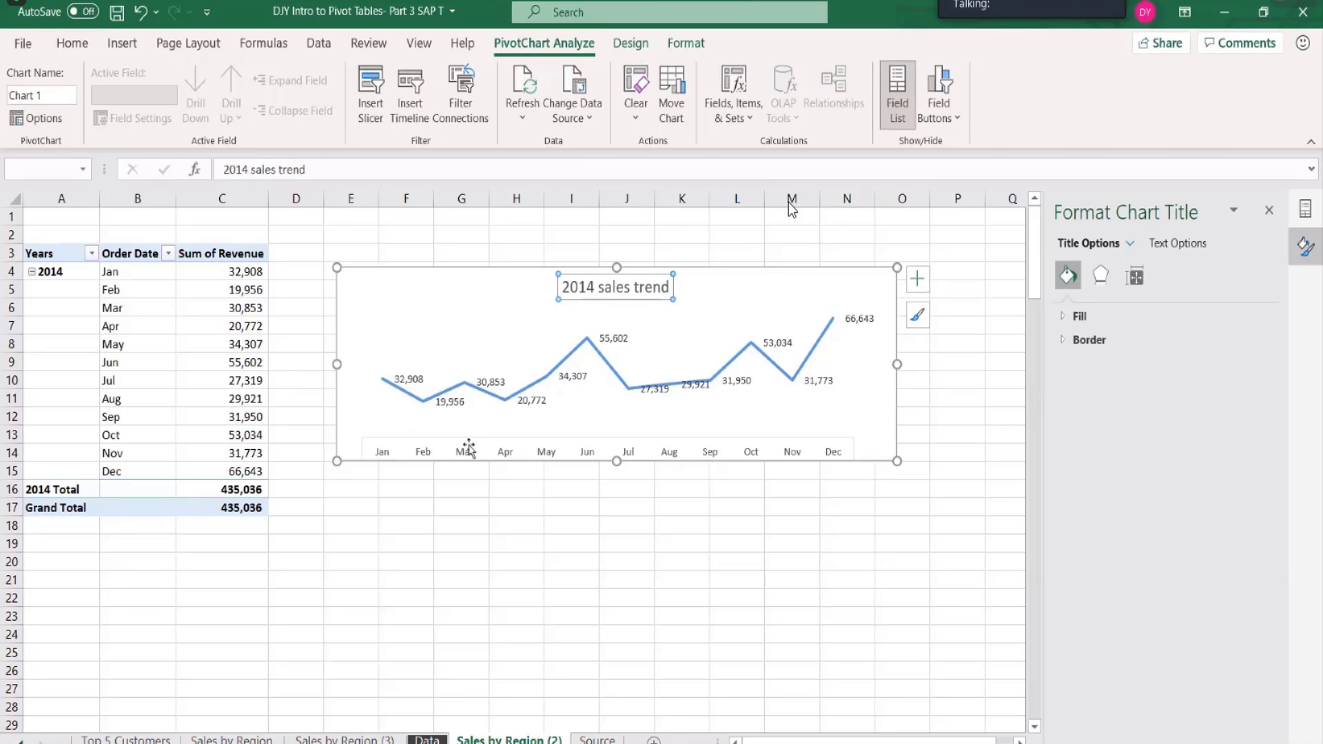
pyautogui.click(458, 390)
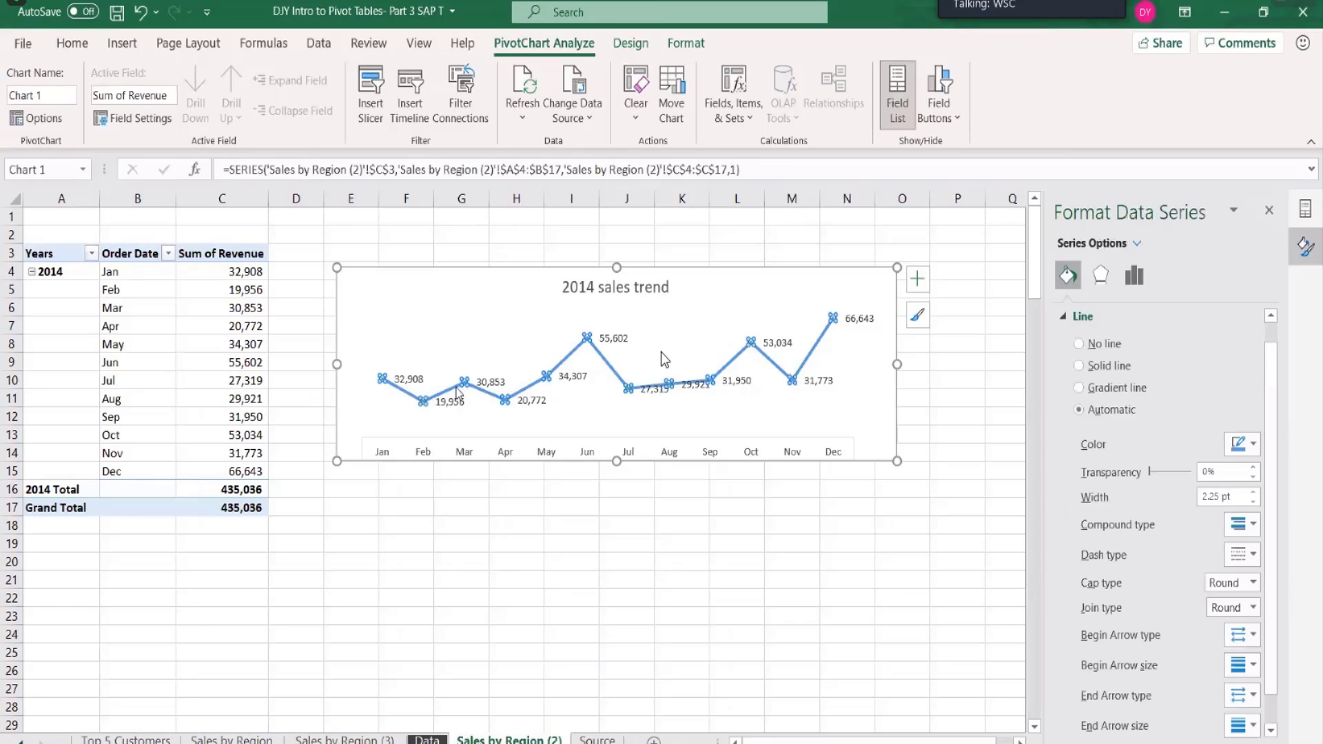
pyautogui.hotkey('ctrl', 'z')
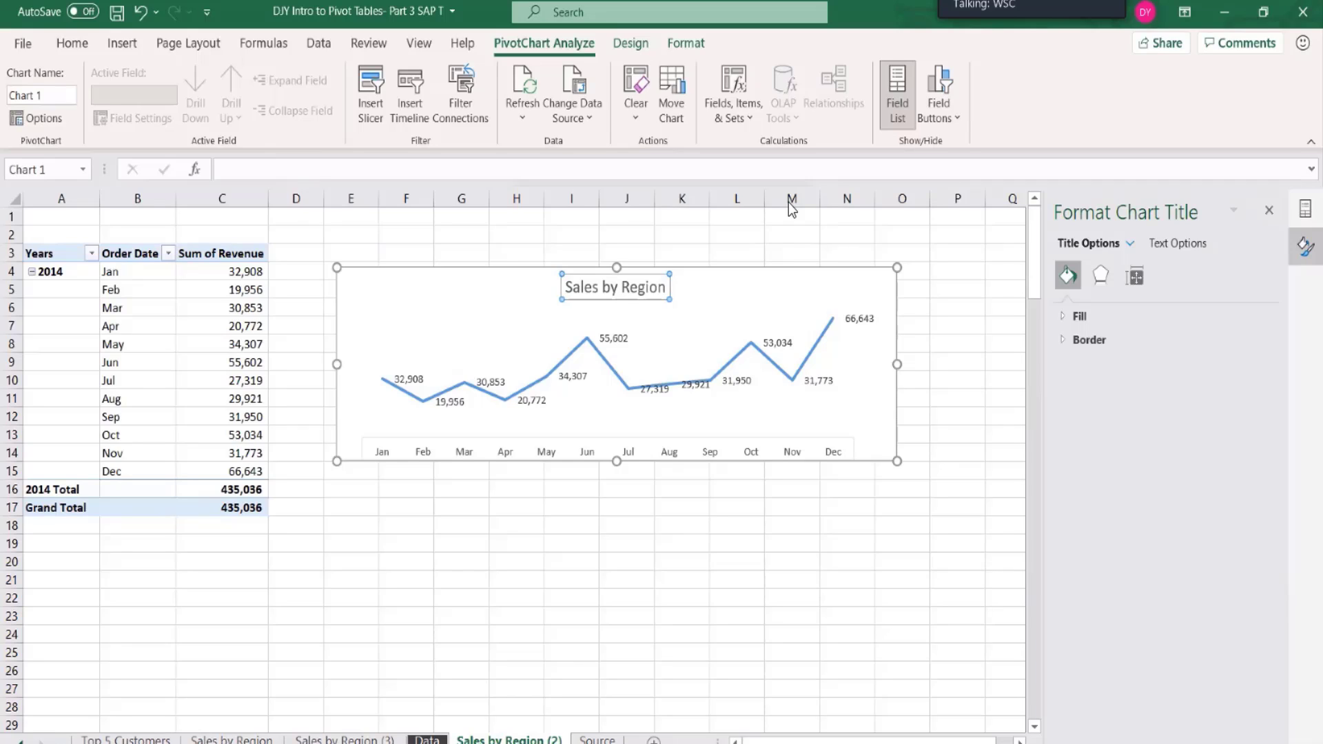
# Try retitling the line chart "2014 sales trenf".
pyautogui.write('2014 sales trenf')
pyautogui.press('Return')
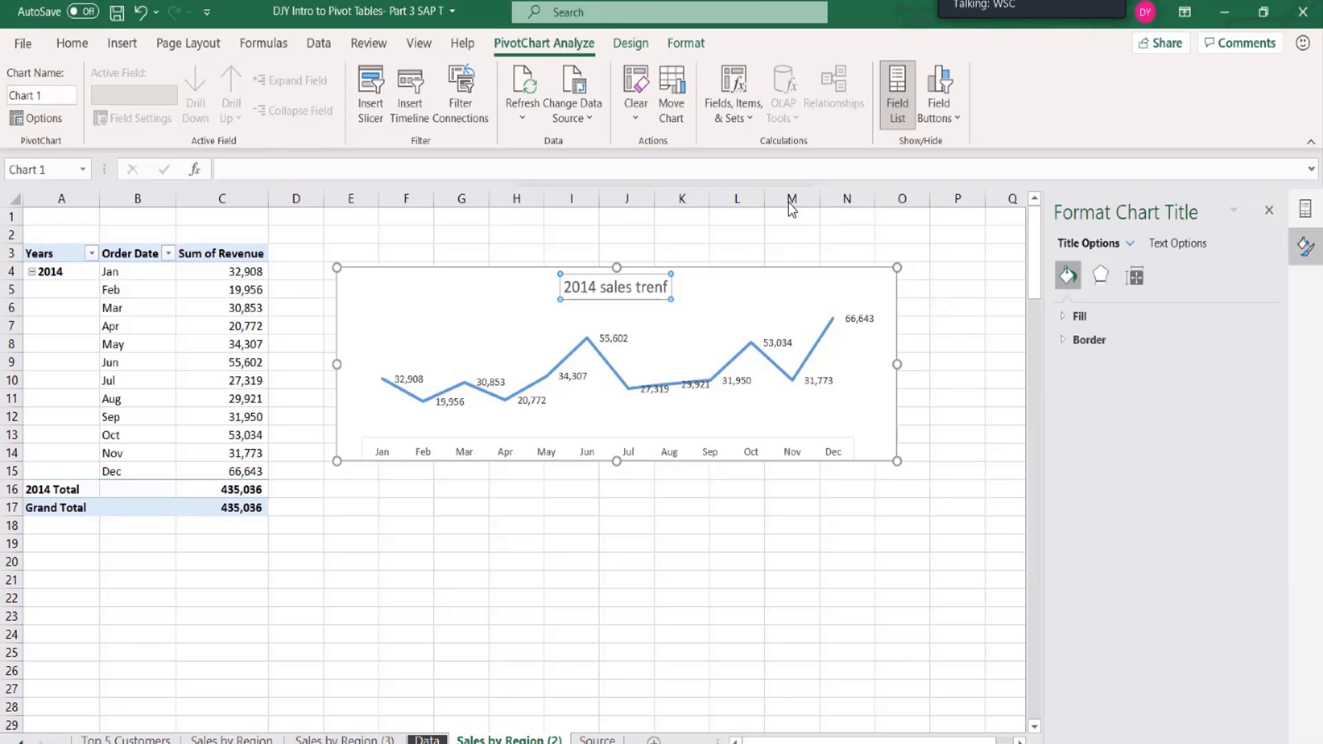
pyautogui.hotkey('ctrl', 'z')
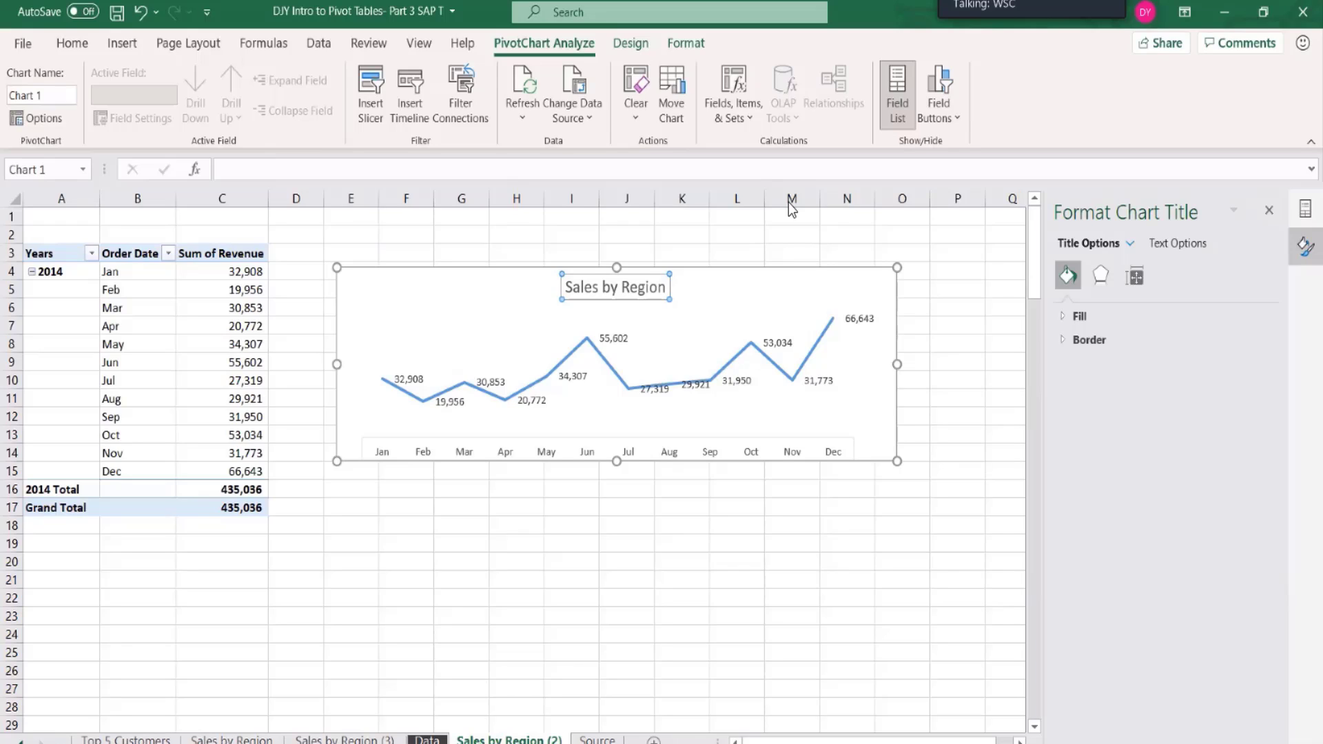
# Set the line chart's title on Sales by Region (2) to "2014 sales trend".
pyautogui.write('2014 sales trenf')
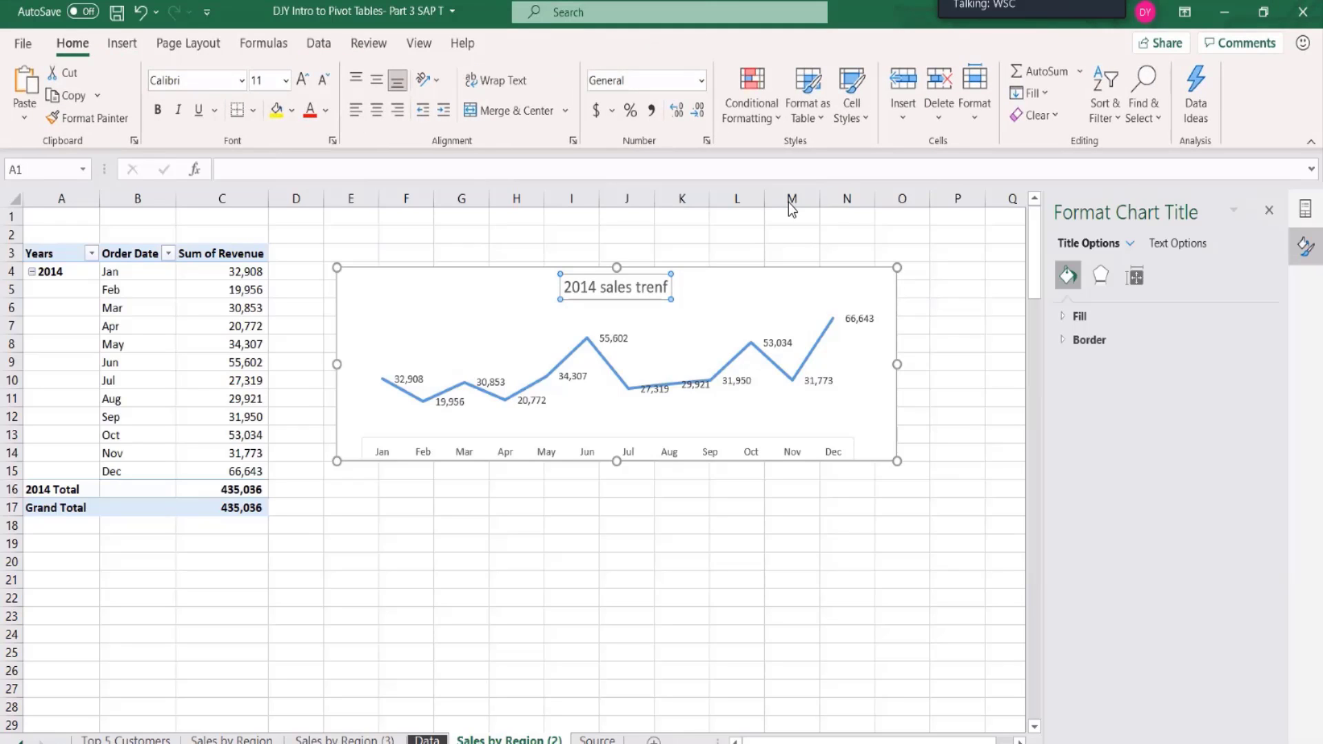
pyautogui.press('BackSpace')
pyautogui.write('d Deb')
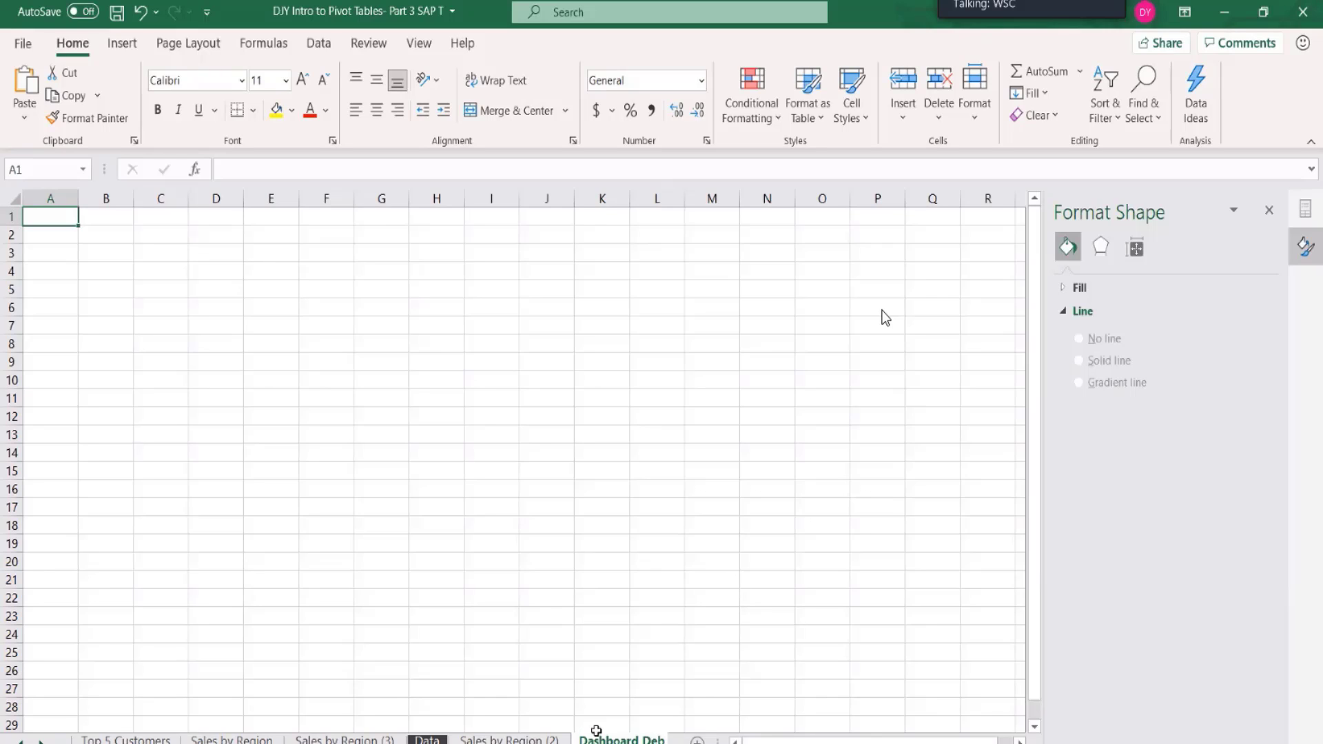
# Rename the blank Dashboard sheet to "Dashboard" followed by the presenter's first name, and close the Format Shape pane.
pyautogui.doubleClick(596, 735)
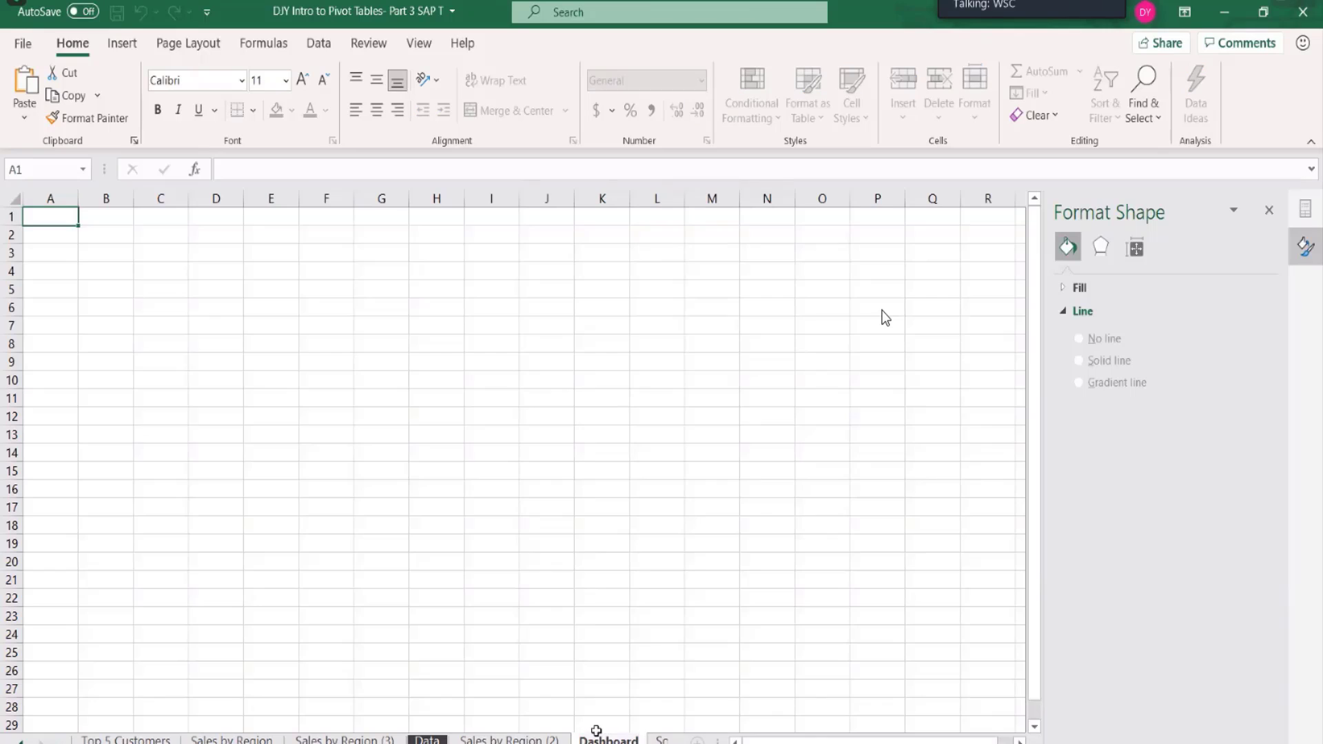
pyautogui.write('Dashboard Deb')
pyautogui.press('Return')
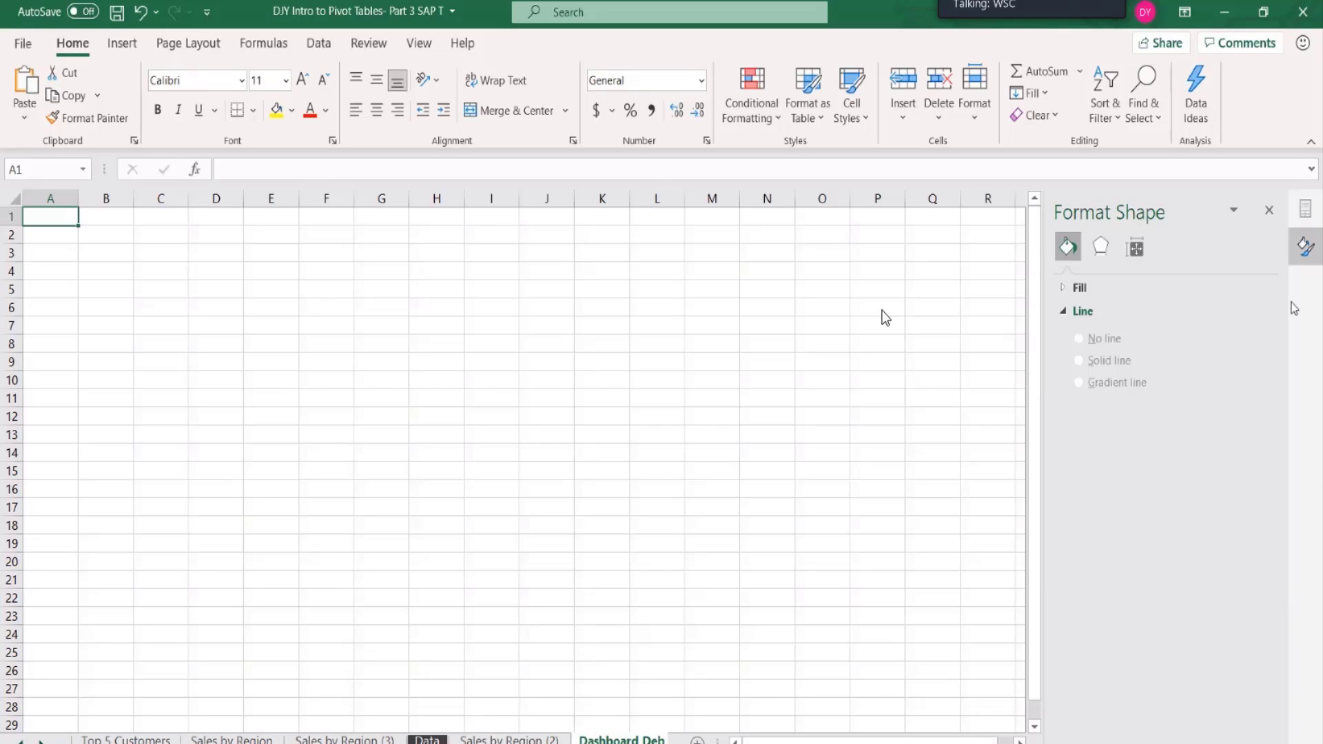
pyautogui.click(1270, 210)
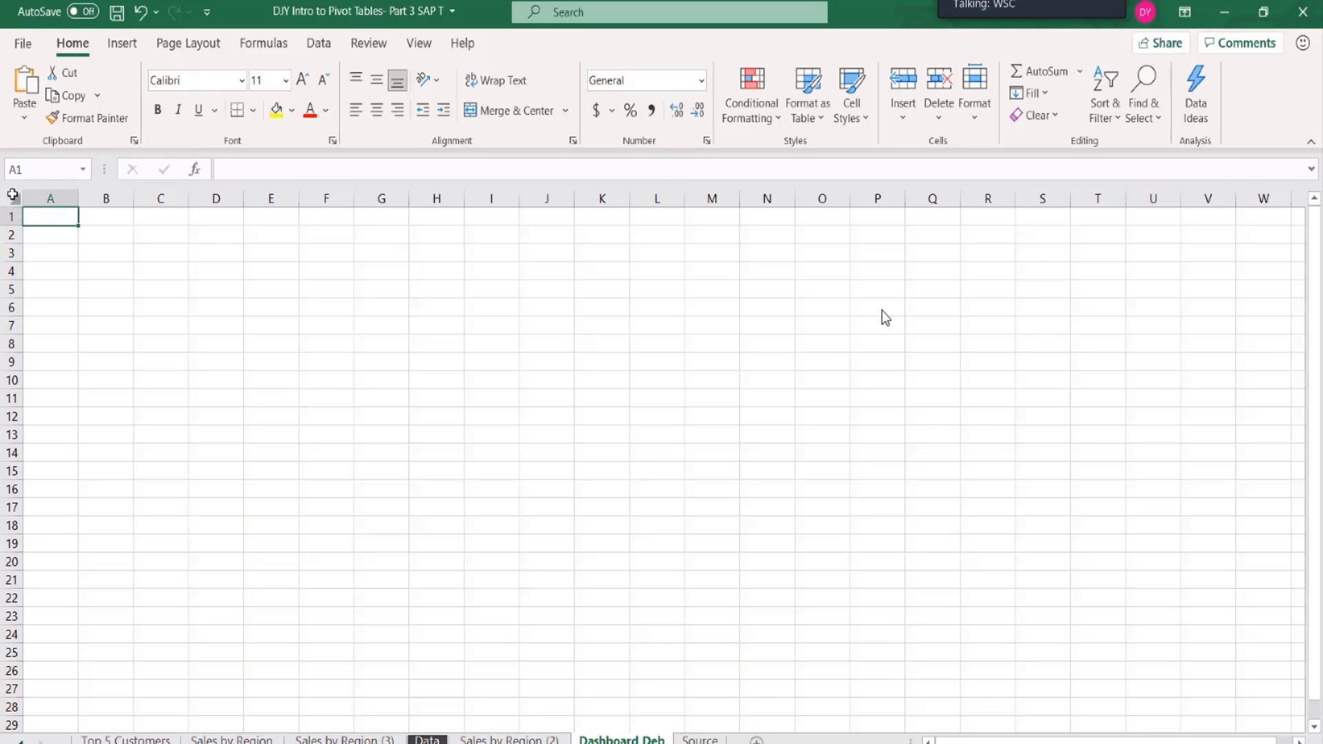
# Fill the entire new dashboard sheet with the lightest grey tint of the white theme color.
pyautogui.click(14, 197)
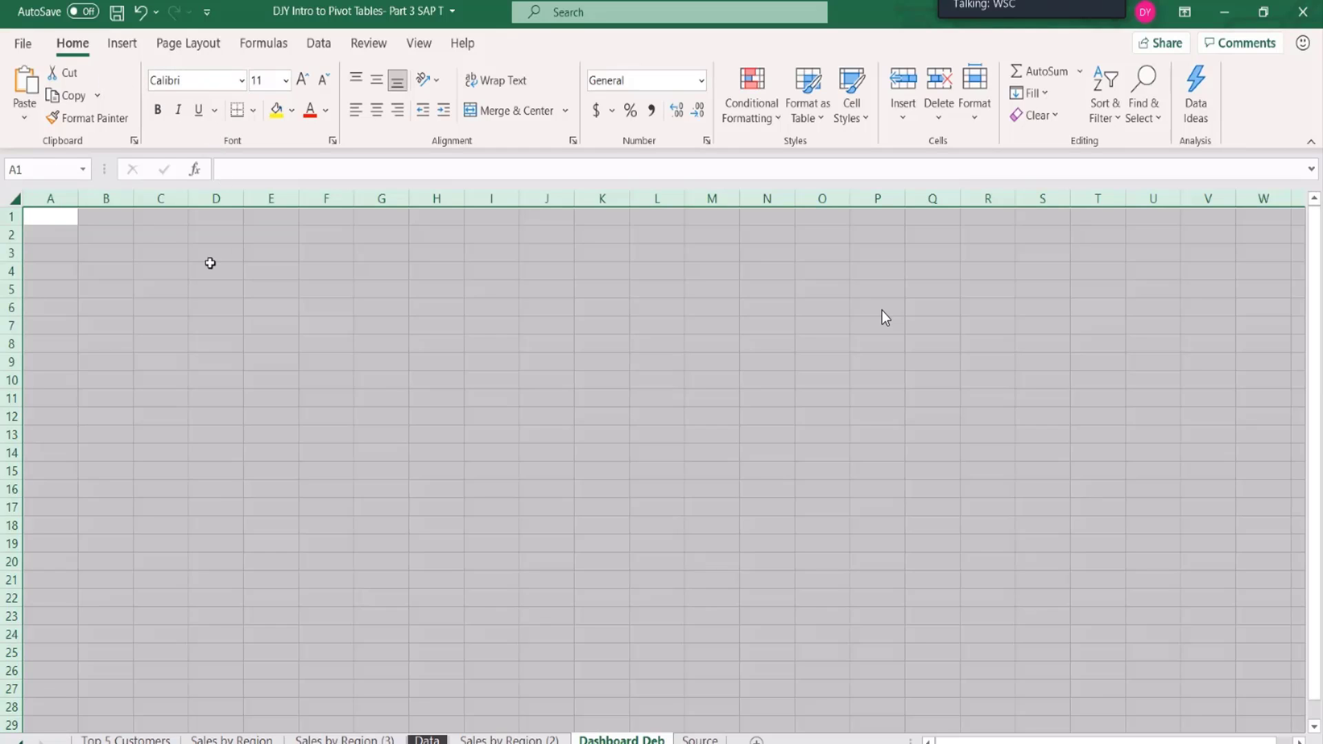
pyautogui.click(293, 111)
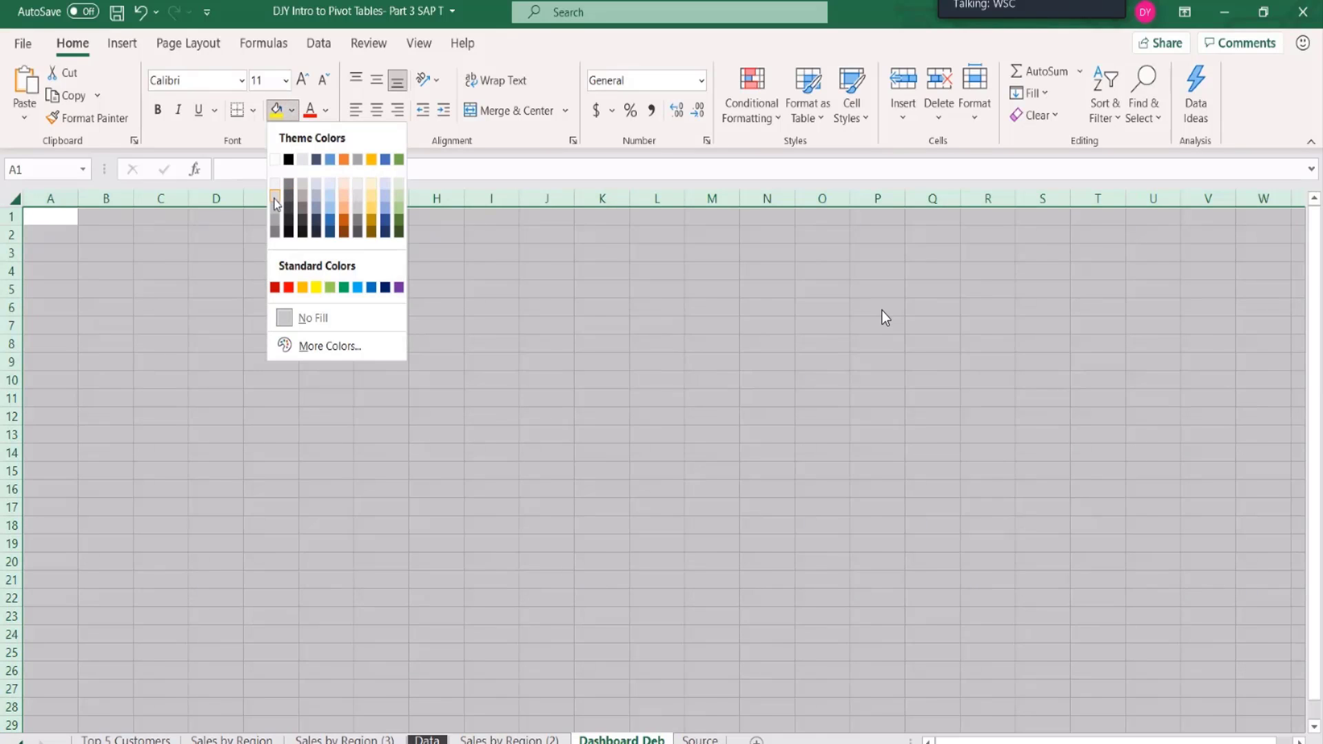
pyautogui.click(275, 205)
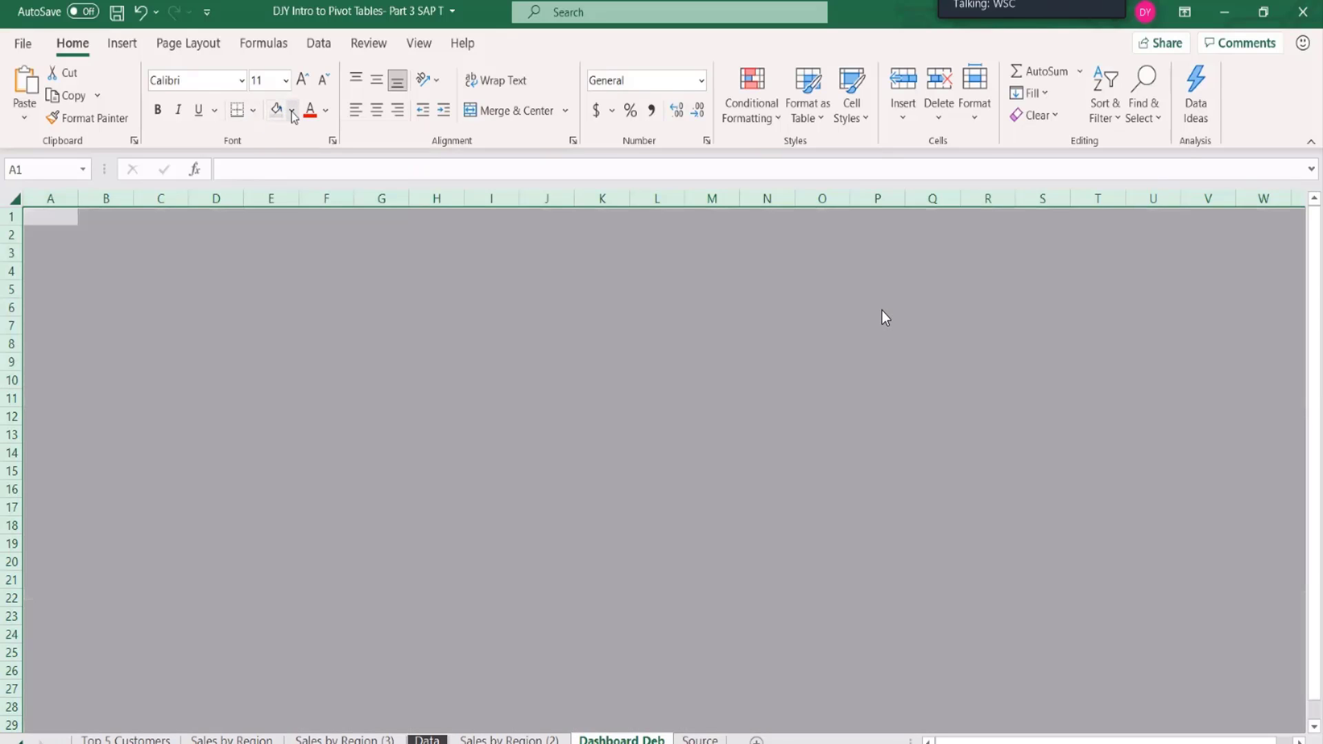
pyautogui.click(140, 350)
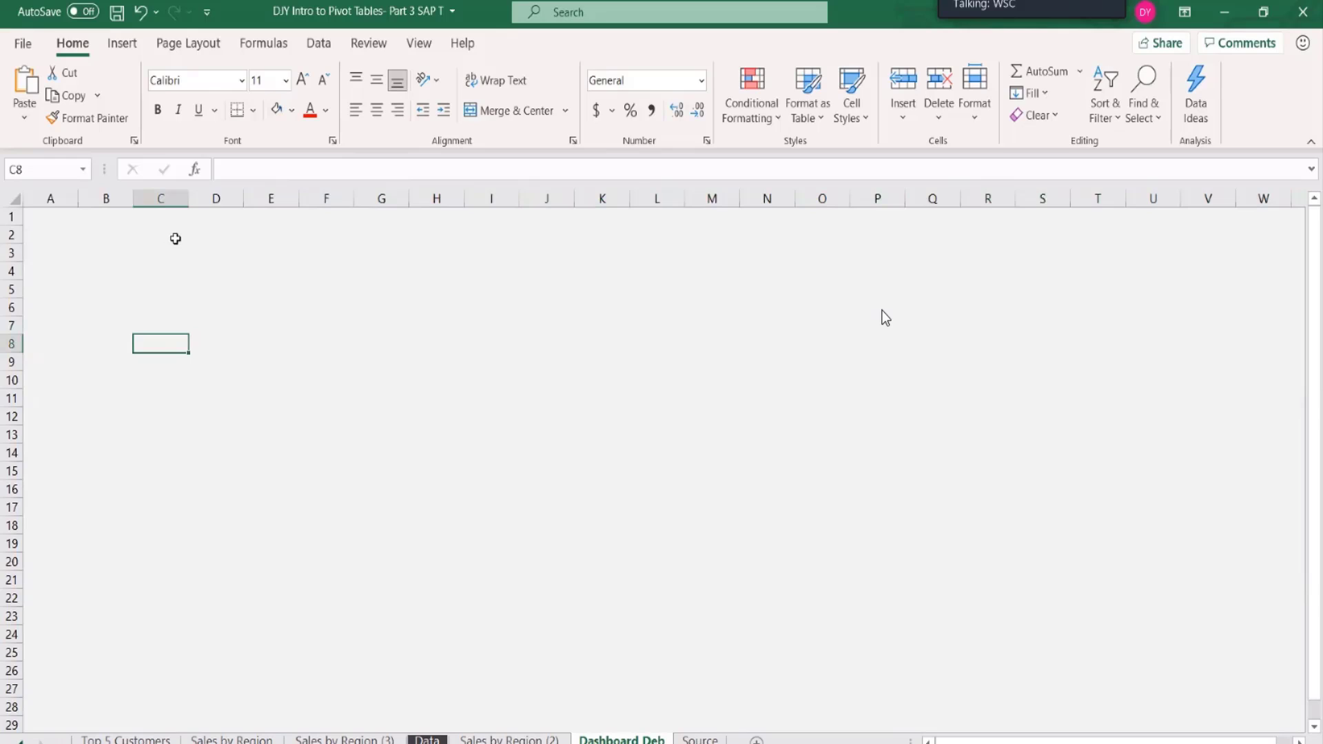
# Fill all cells of the new dashboard sheet with the second-lightest grey tint of the white theme color.
pyautogui.click(12, 195)
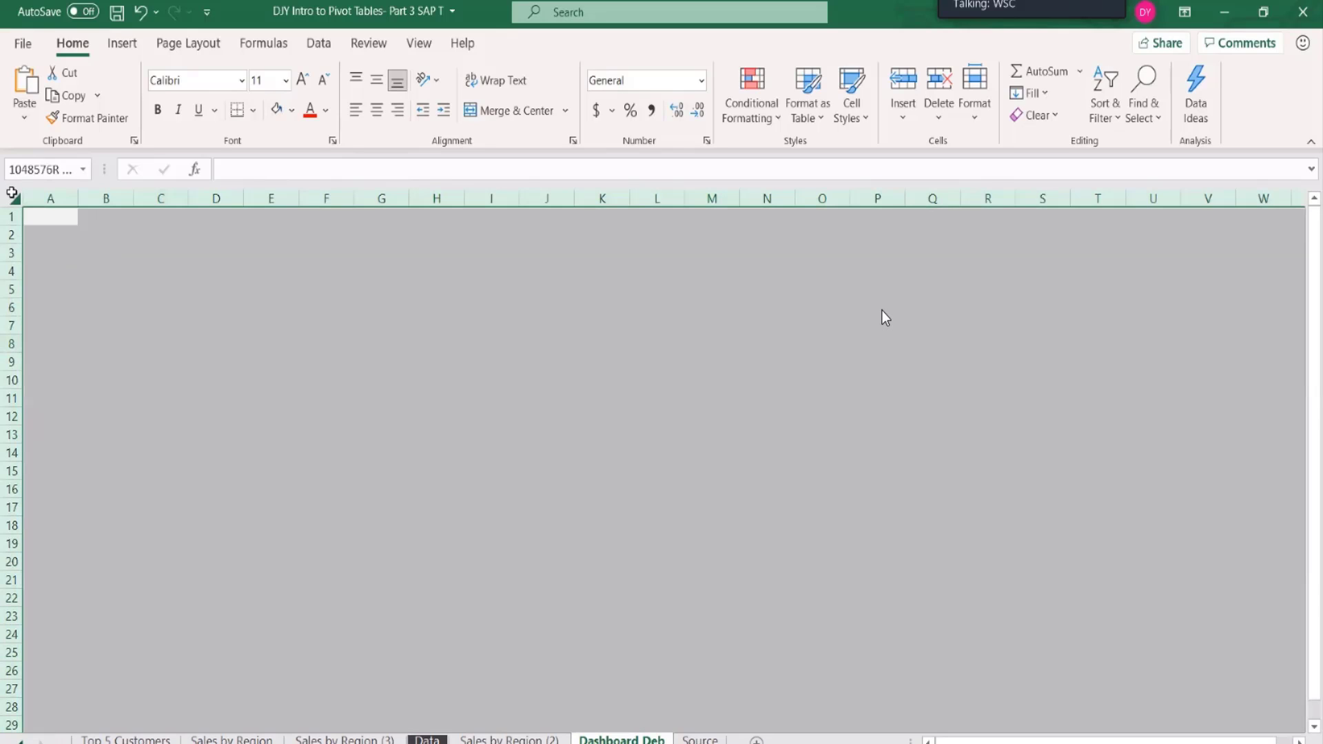
pyautogui.click(292, 111)
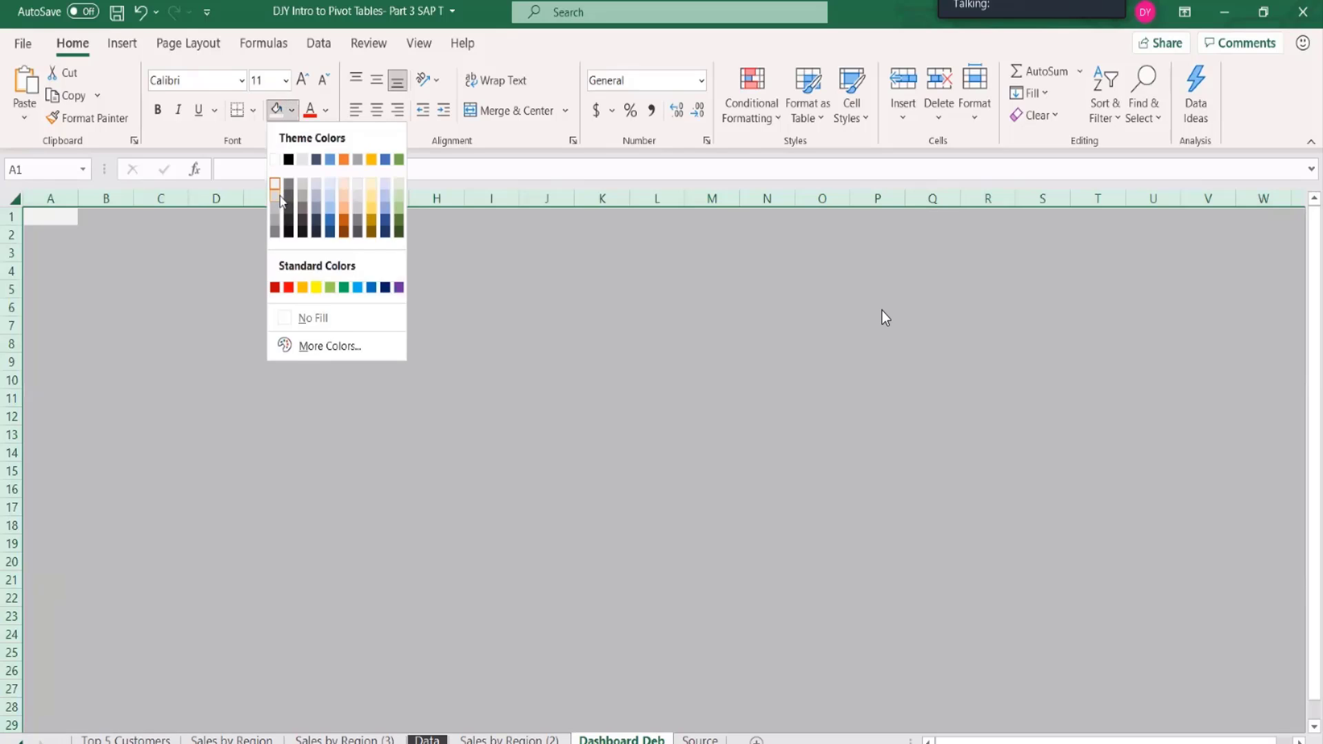
pyautogui.click(190, 308)
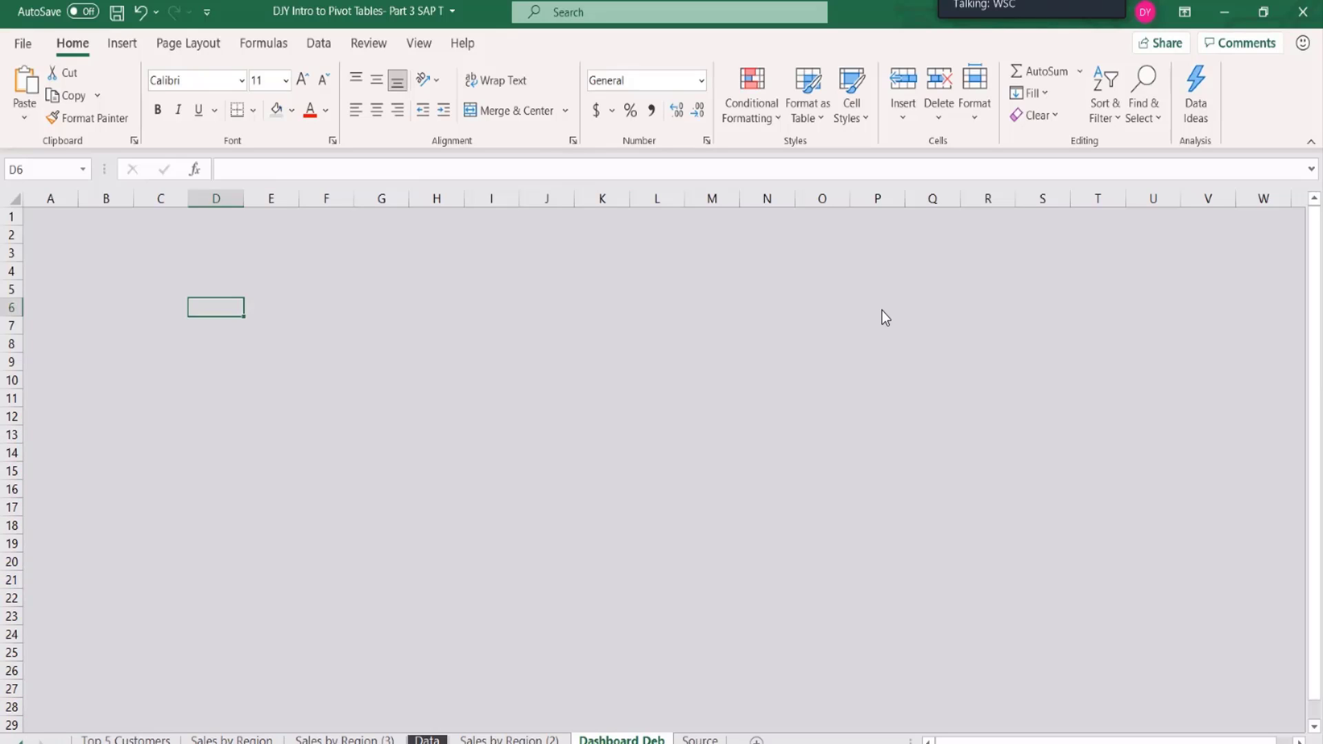
# Move the new dashboard sheet directly after GOOD Dashboard and check the finished dashboard's layout for reference.
pyautogui.click(21, 743)
pyautogui.click(20, 743)
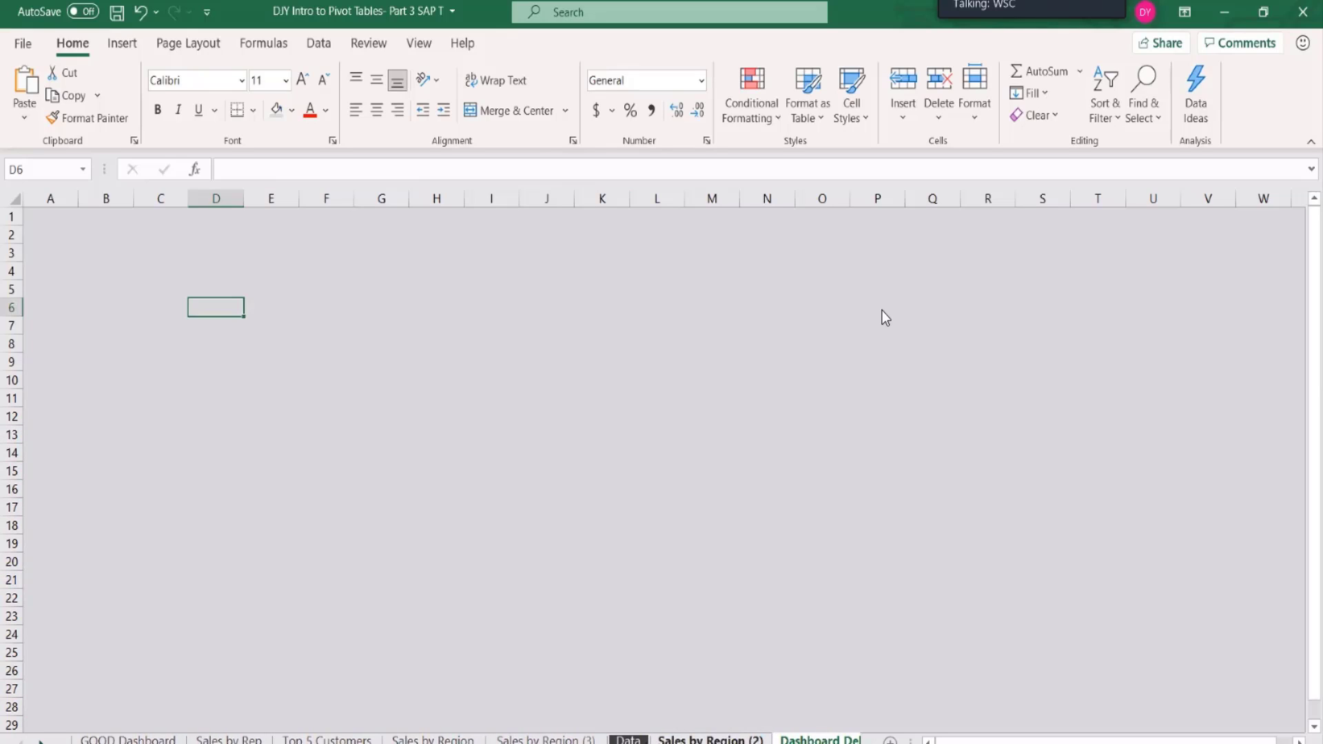
pyautogui.click(794, 741)
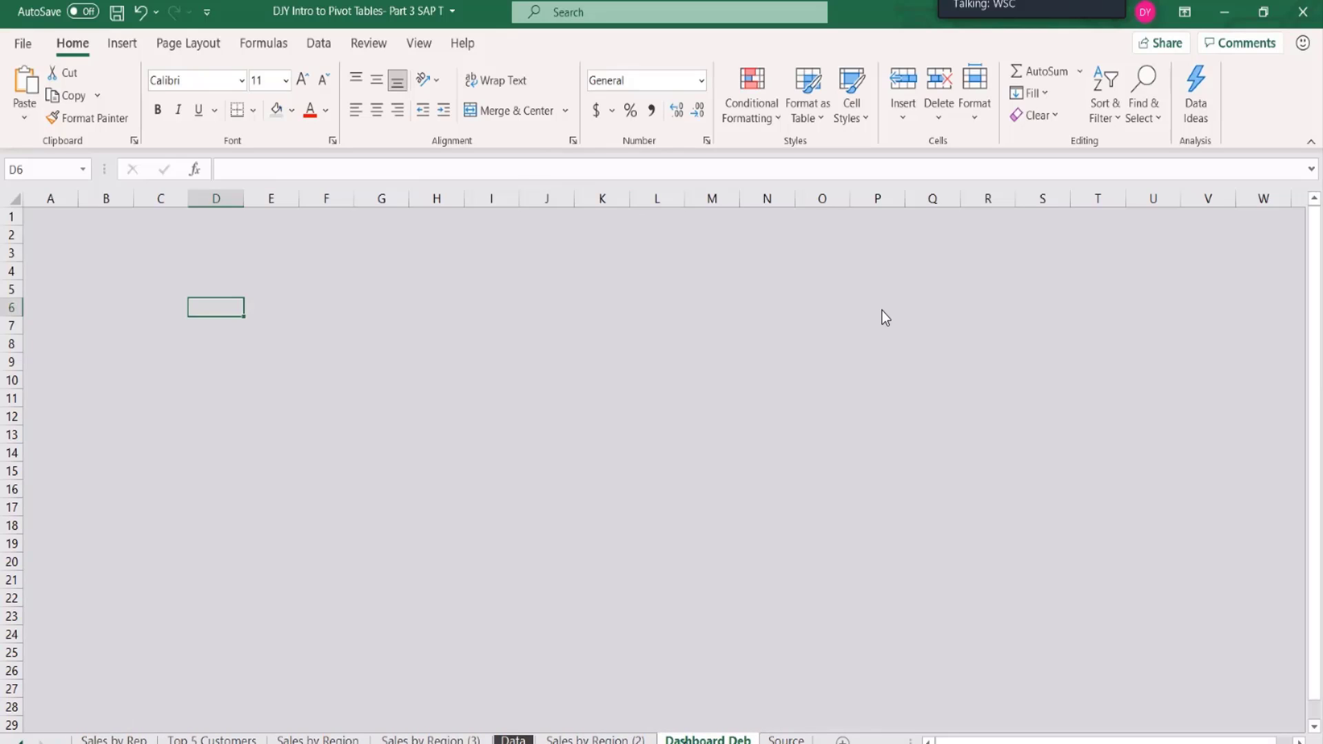
pyautogui.moveTo(708, 741)
pyautogui.mouseDown()
pyautogui.moveTo(59, 739)
pyautogui.moveTo(189, 736)
pyautogui.mouseUp()
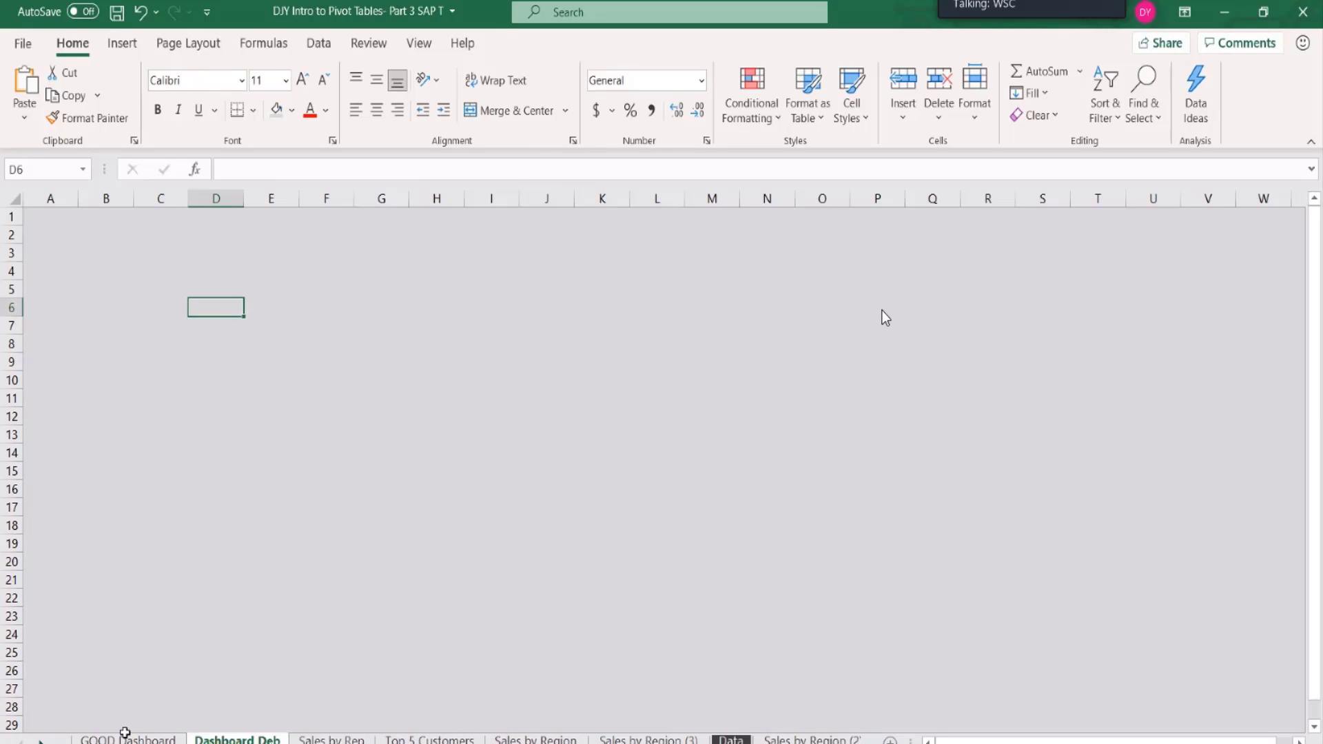
pyautogui.click(128, 740)
pyautogui.moveTo(156, 607)
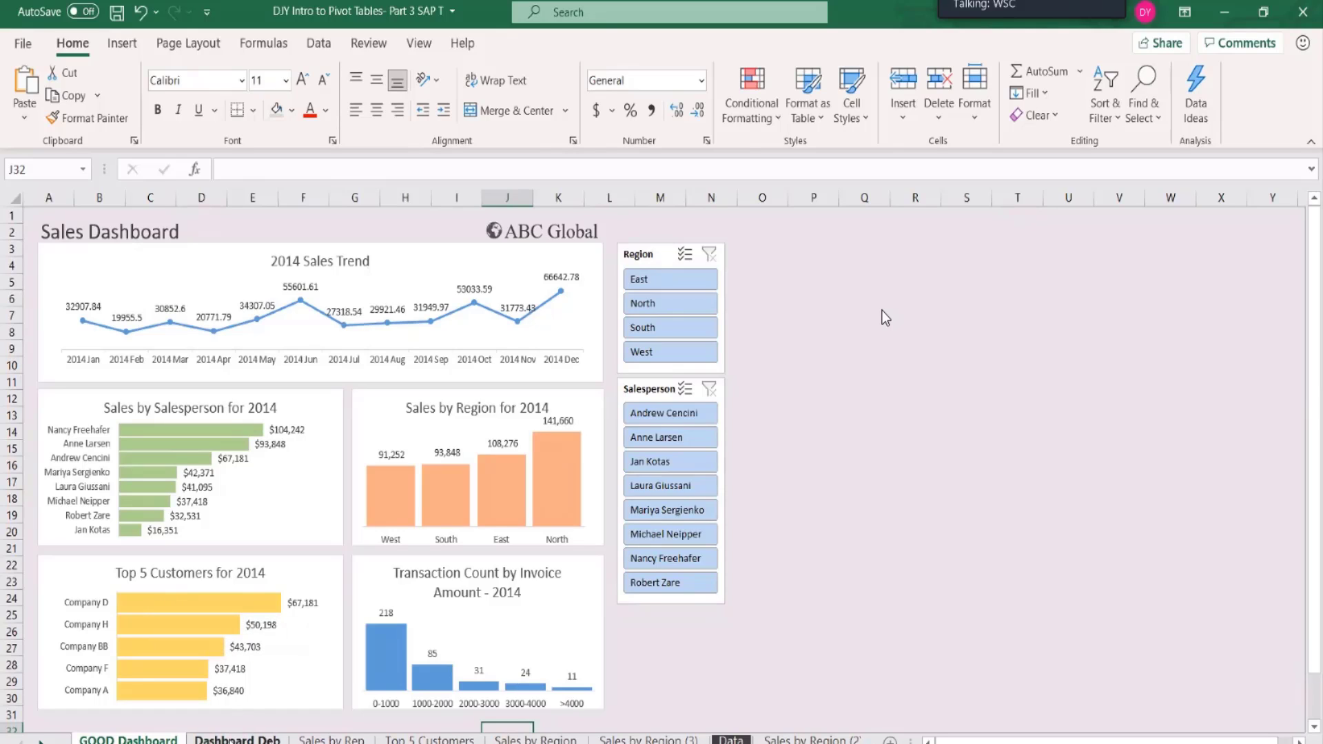
pyautogui.click(234, 738)
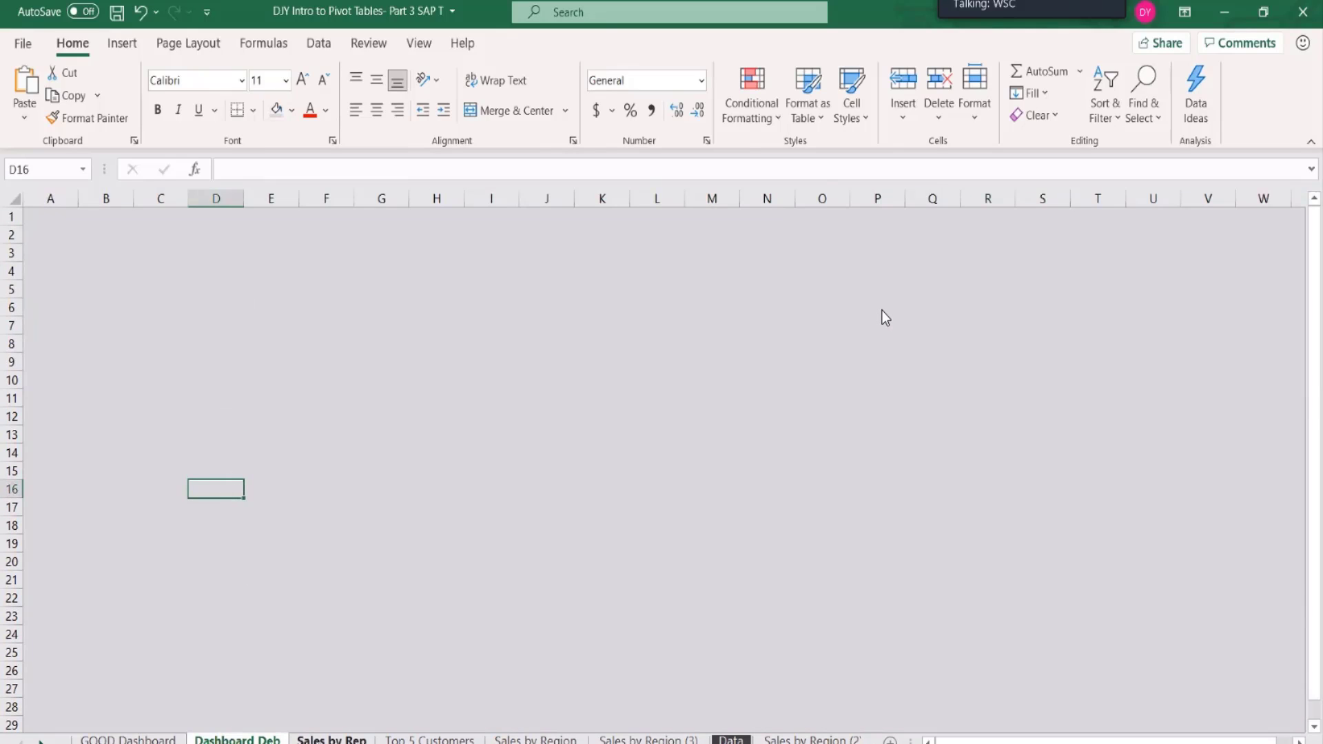
# Copy the Sales by Salesperson chart from Sales by Rep onto the new dashboard sheet, placing its upper-left corner in about cell A6.
pyautogui.click(332, 739)
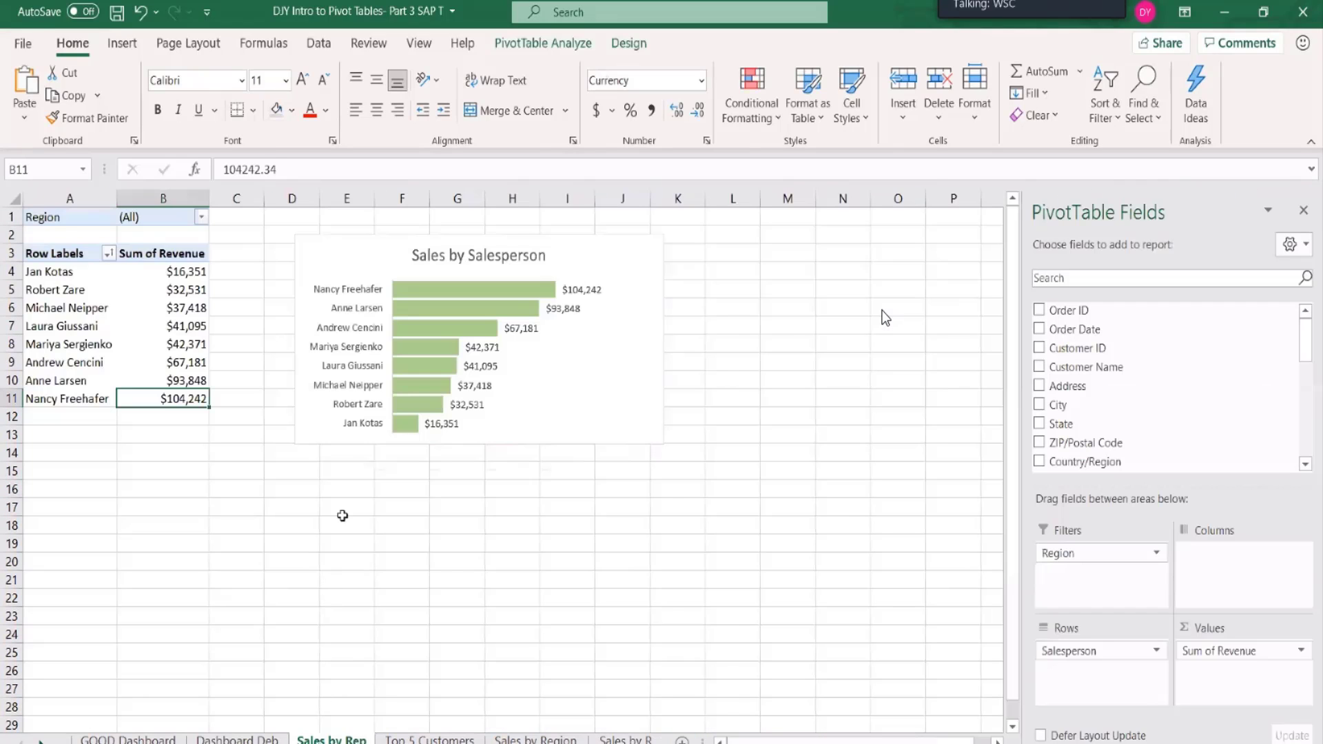
pyautogui.click(302, 441)
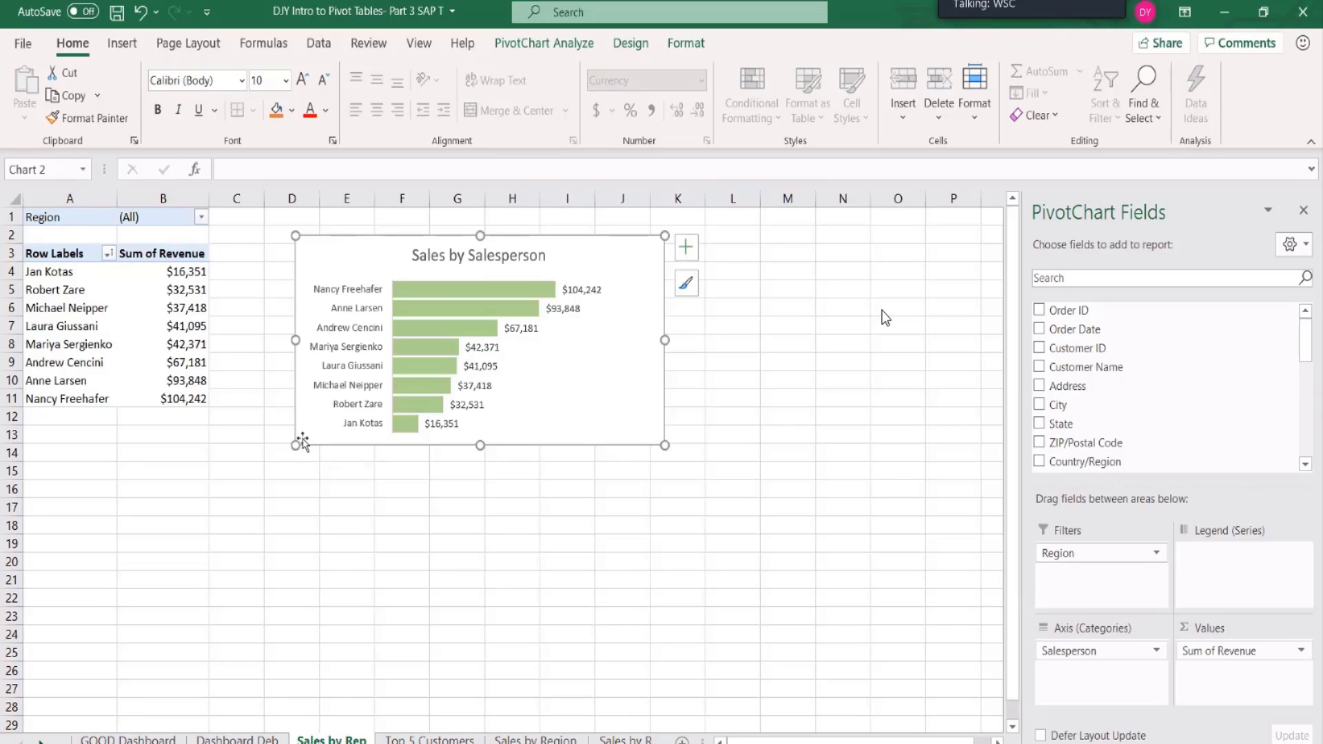
pyautogui.hotkey('ctrl', 'c')
pyautogui.click(236, 738)
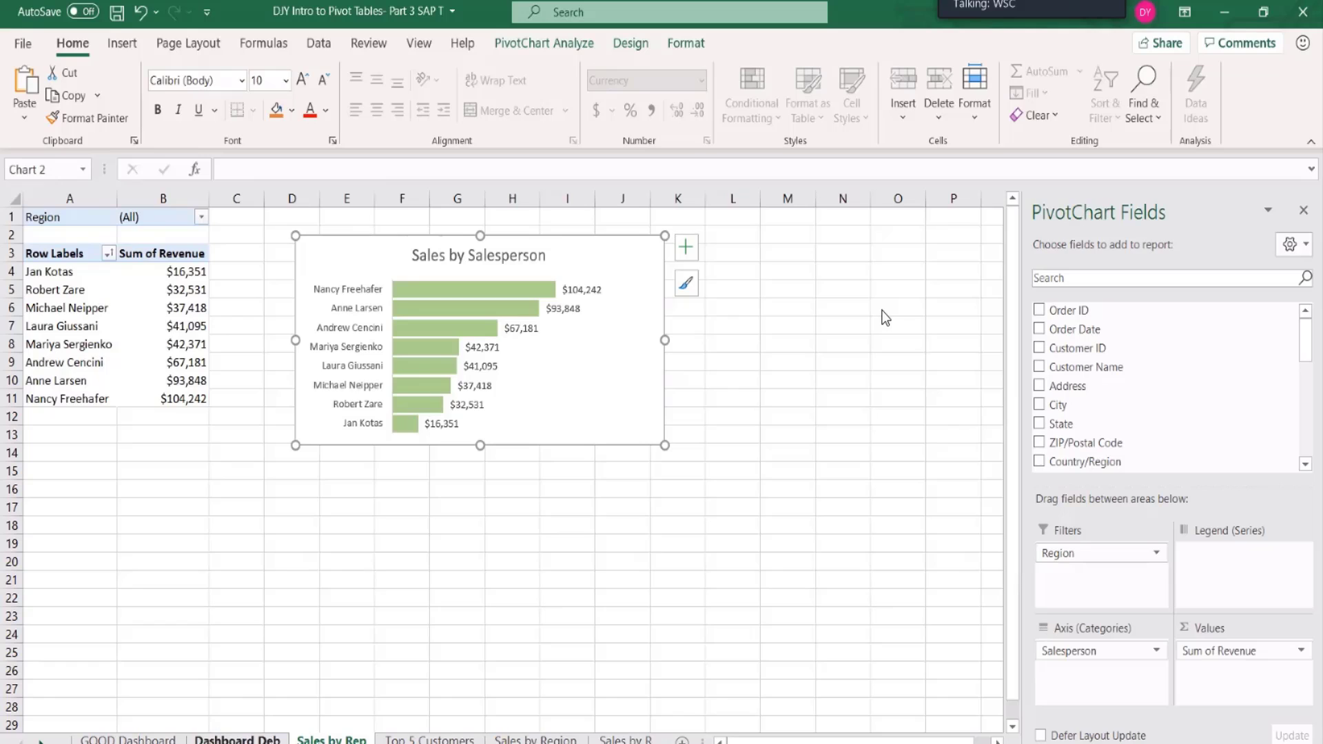
pyautogui.click(88, 342)
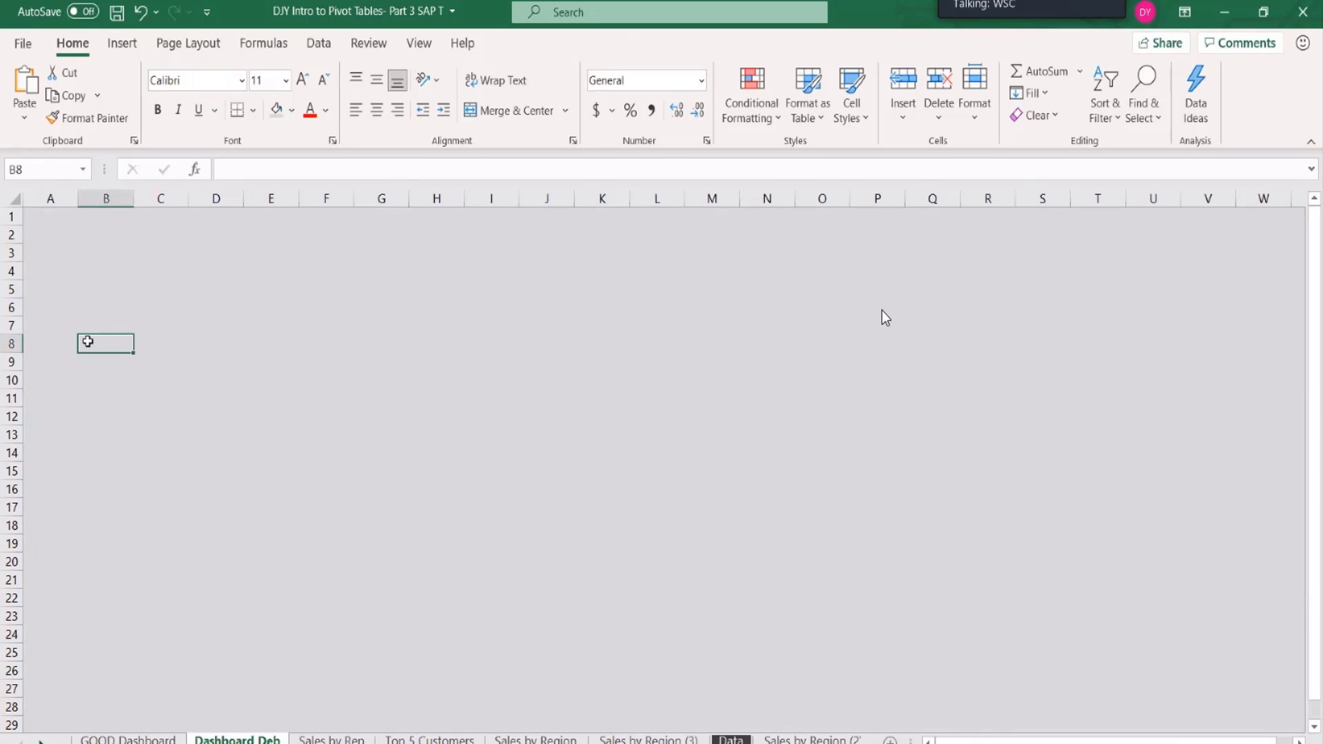
pyautogui.hotkey('ctrl', 'v')
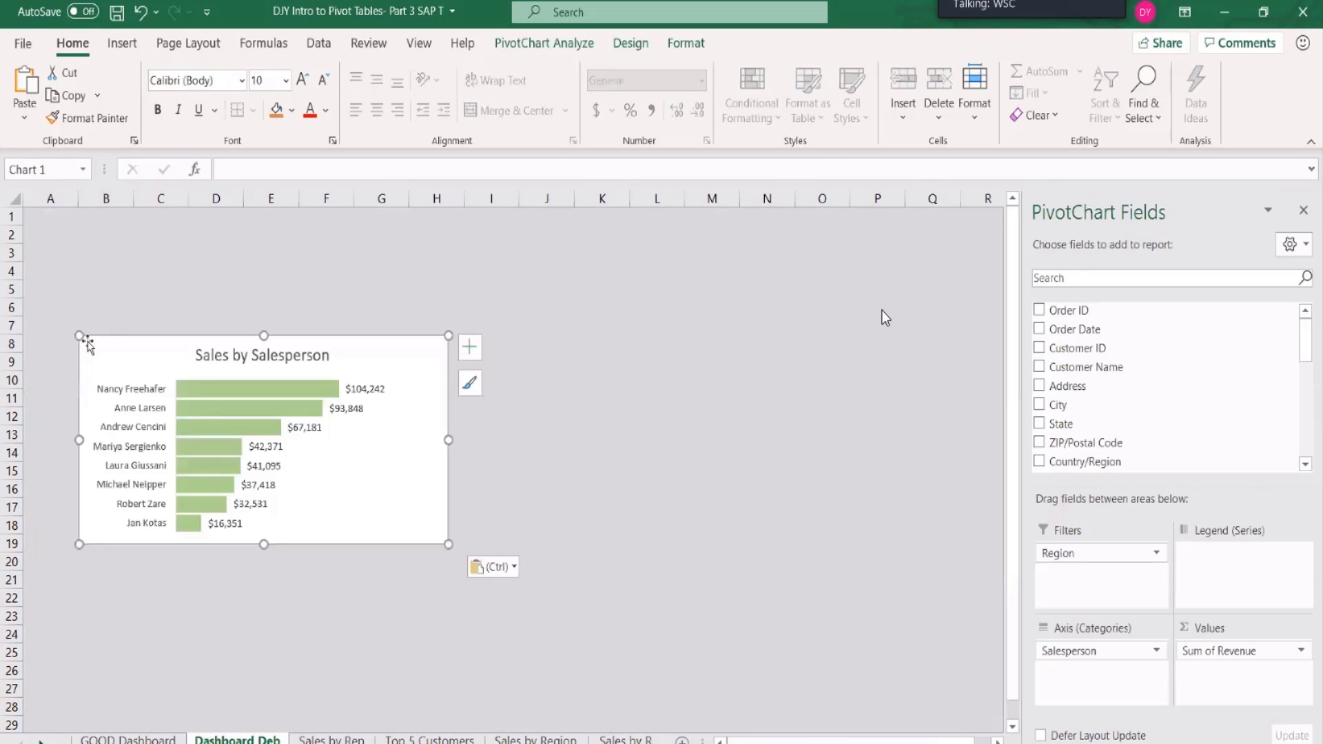
pyautogui.moveTo(91, 337); pyautogui.dragTo(57, 308)
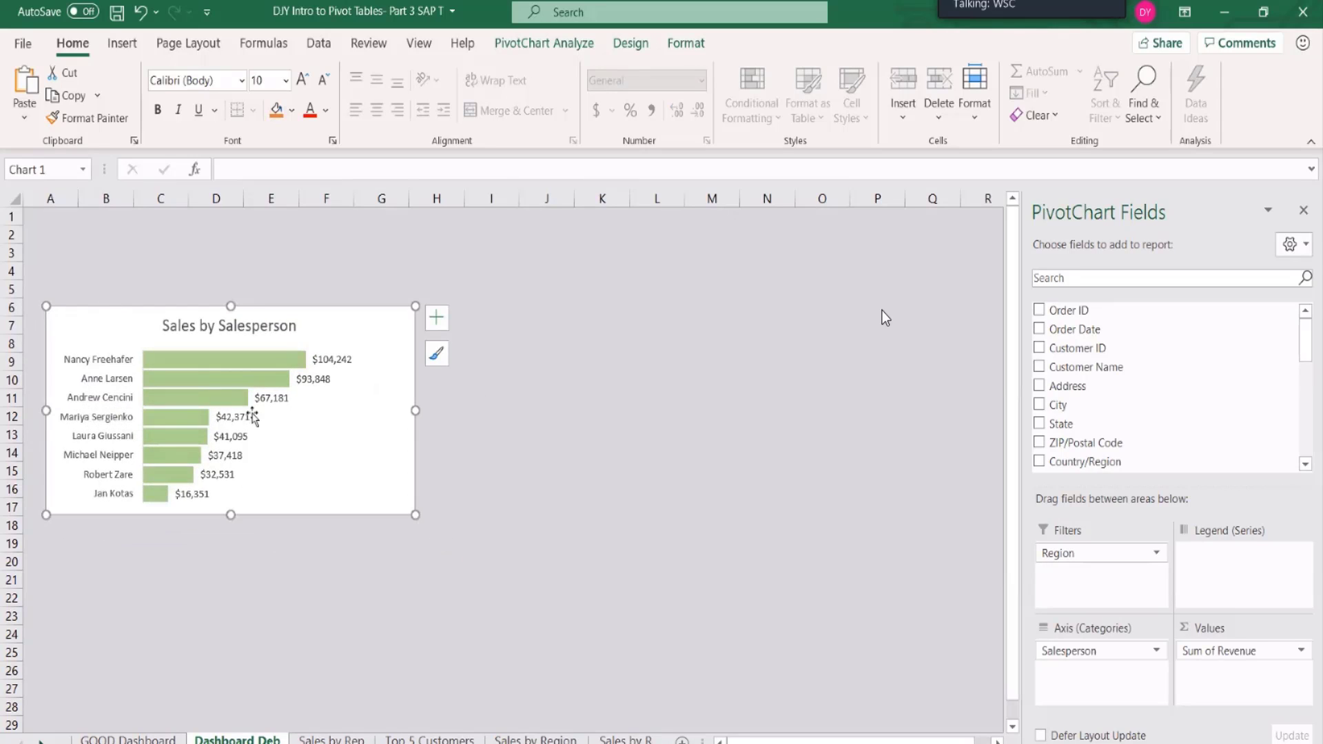
# Copy the Top 5 Customers for 2014 chart onto the new dashboard sheet at about cell F20, keeping its title centered.
pyautogui.click(429, 739)
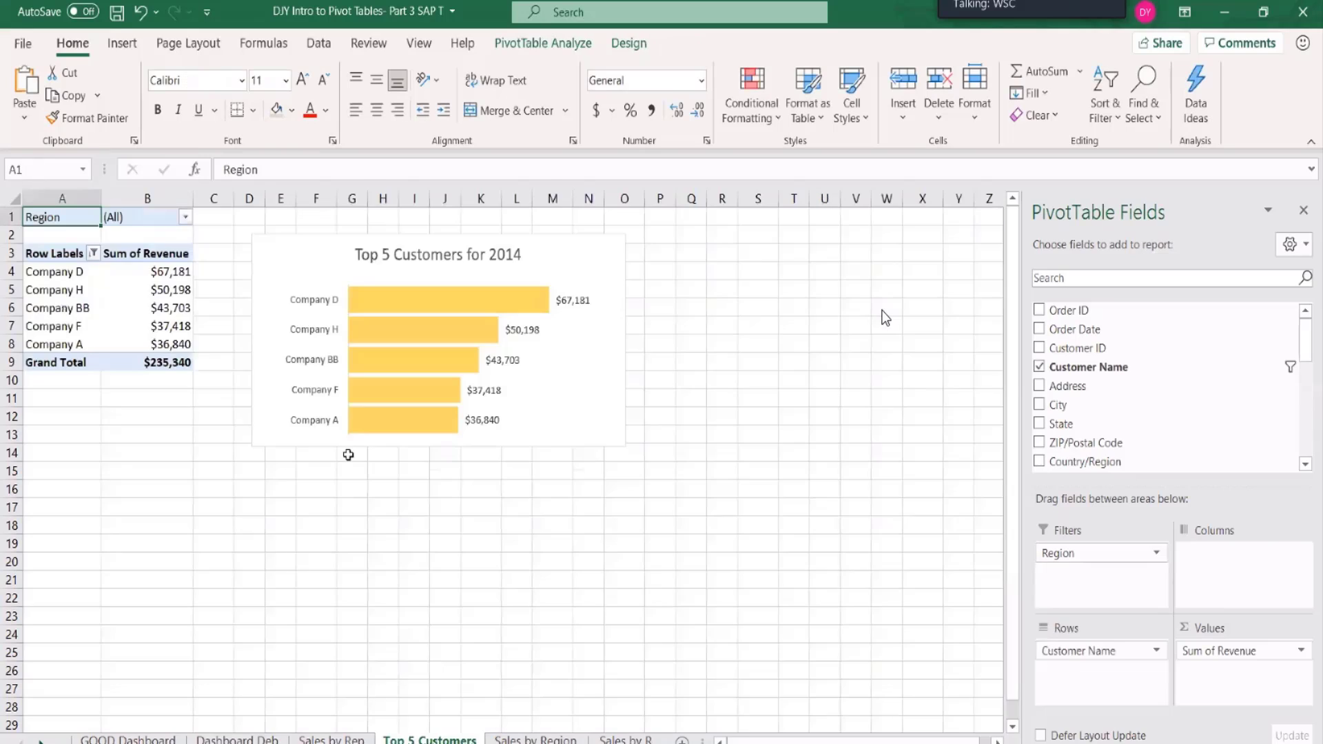
pyautogui.click(272, 241)
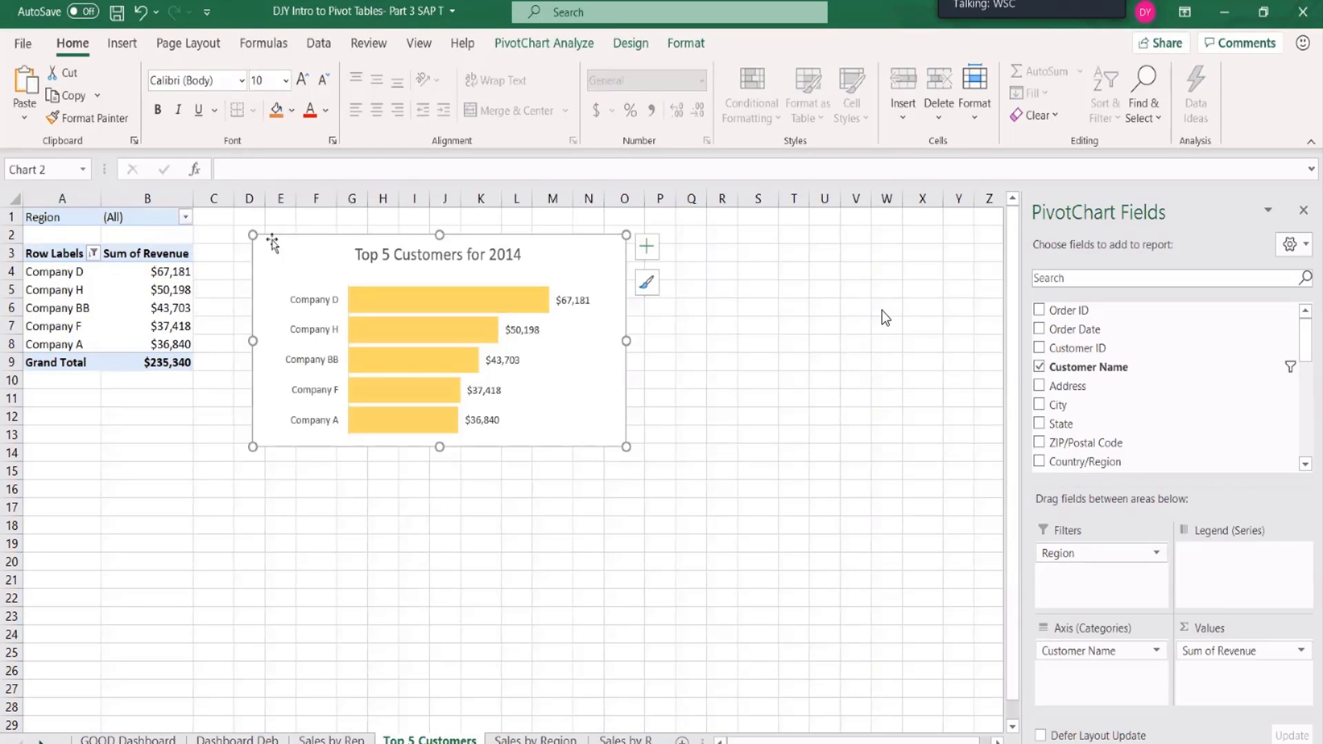
pyautogui.click(237, 740)
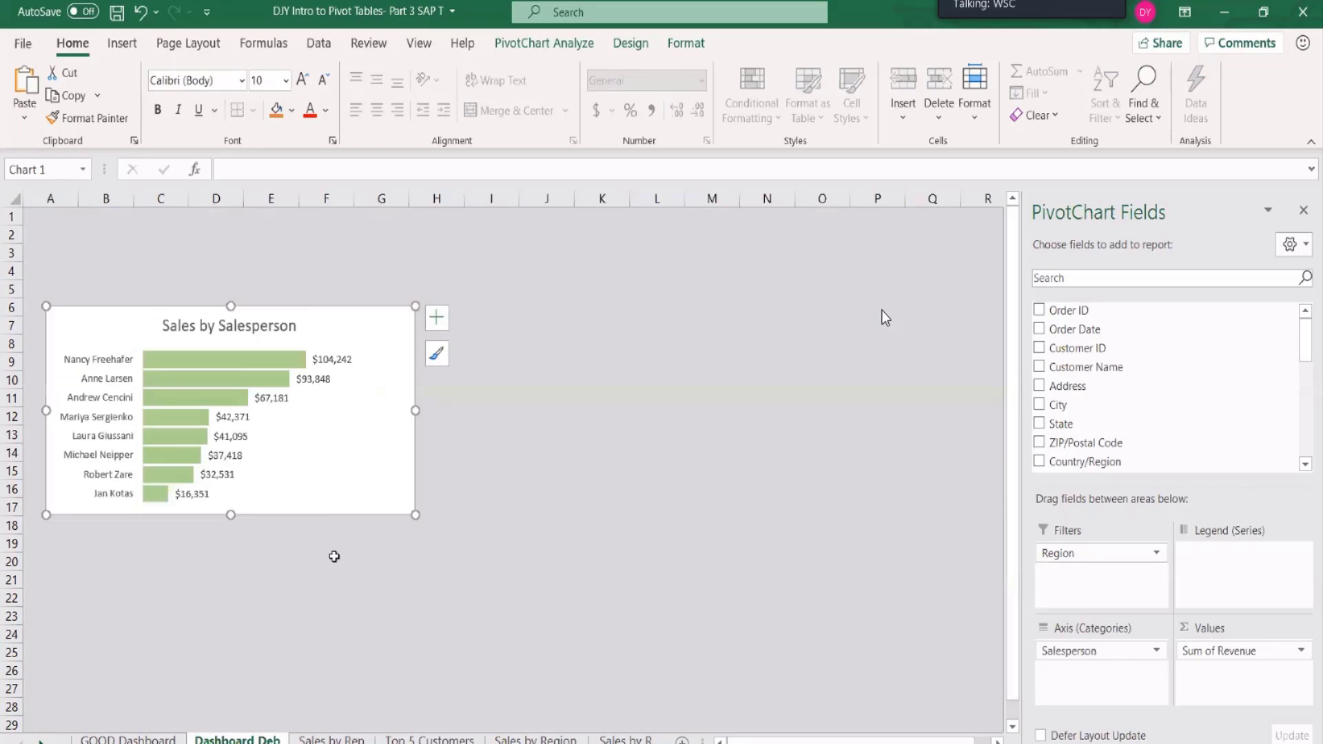
pyautogui.click(334, 558)
pyautogui.hotkey('ctrl', 'v')
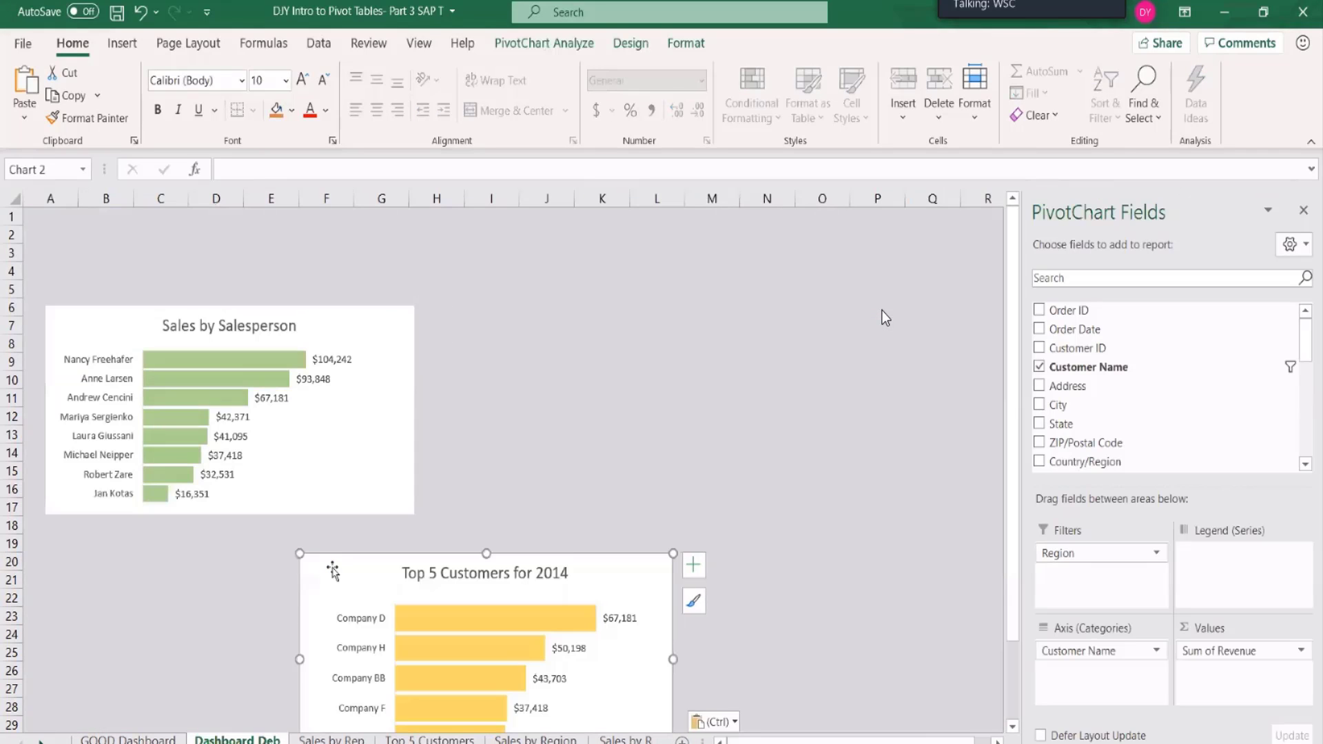
pyautogui.moveTo(410, 563); pyautogui.dragTo(524, 541)
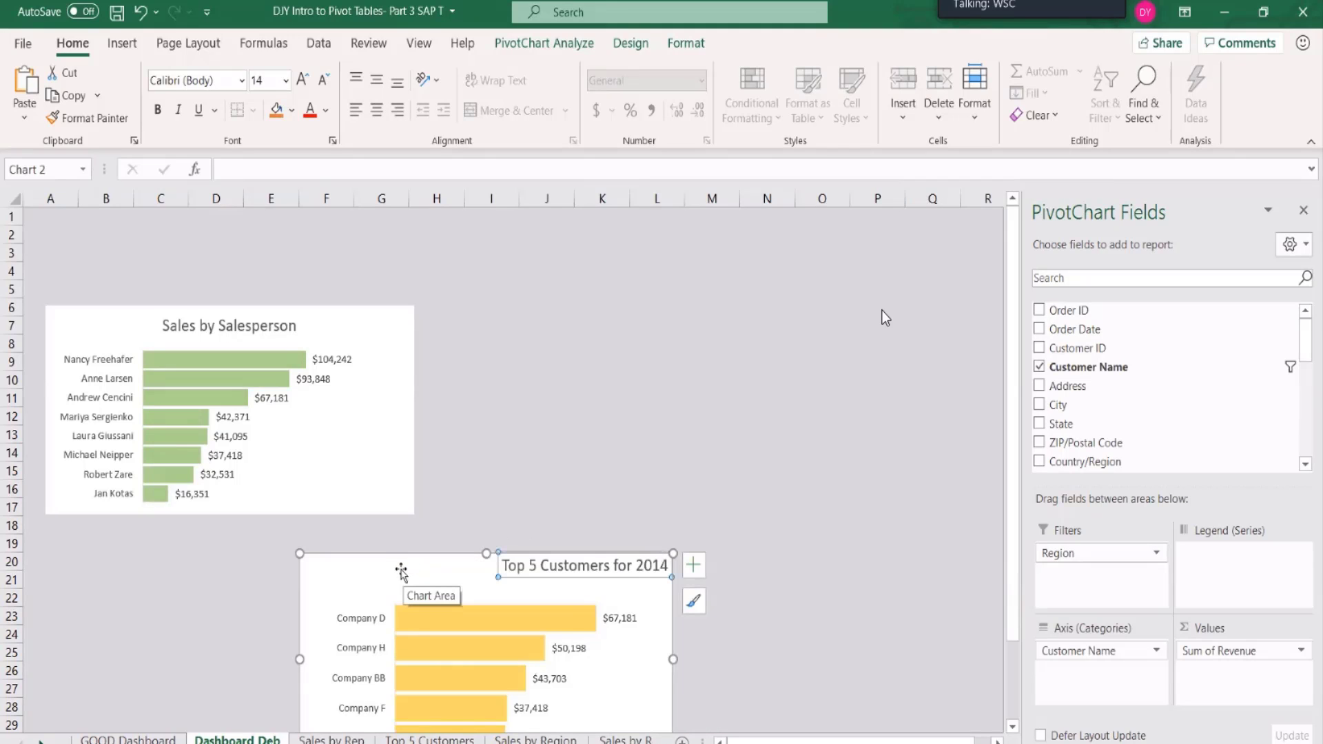
pyautogui.hotkey('ctrl', 'z')
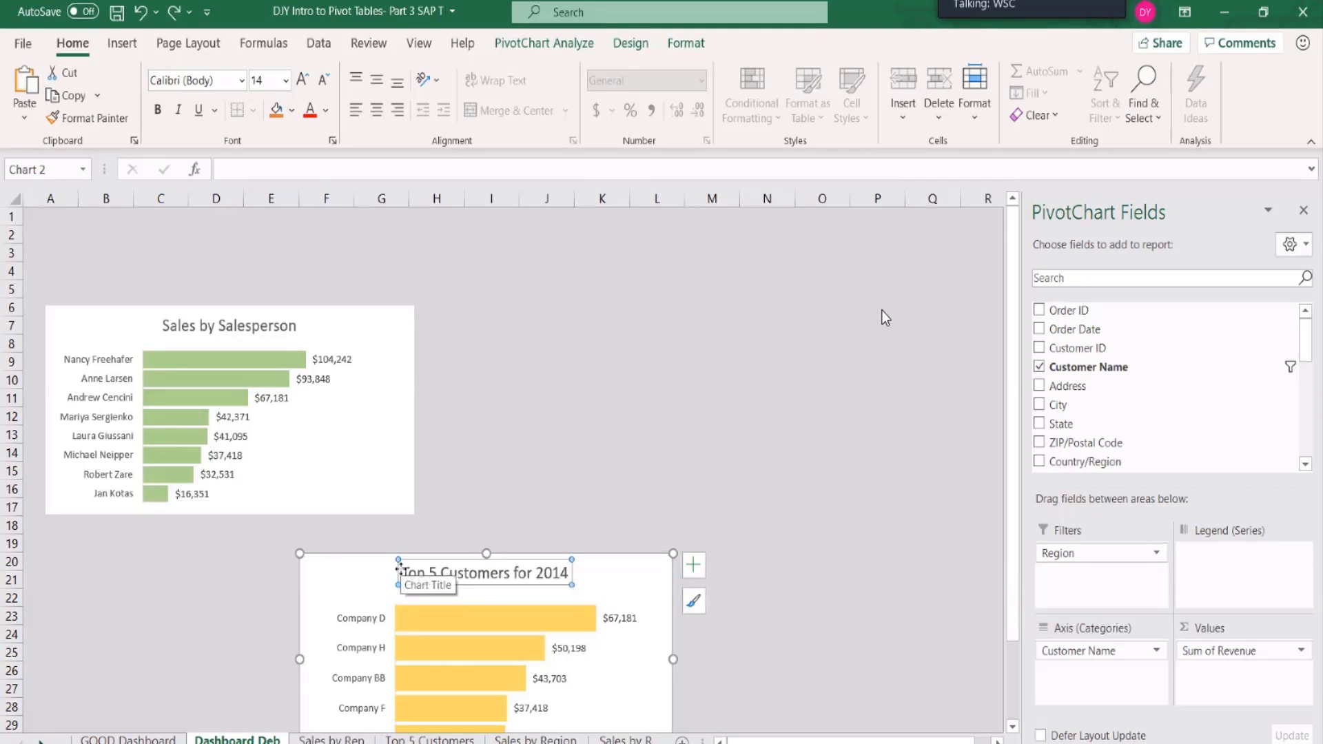
# Move the Top 5 Customers for 2014 chart to about cell I6 and compare with the GOOD Dashboard layout.
pyautogui.moveTo(318, 562)
pyautogui.mouseDown()
pyautogui.moveTo(490, 414)
pyautogui.moveTo(473, 299)
pyautogui.moveTo(480, 311)
pyautogui.mouseUp()
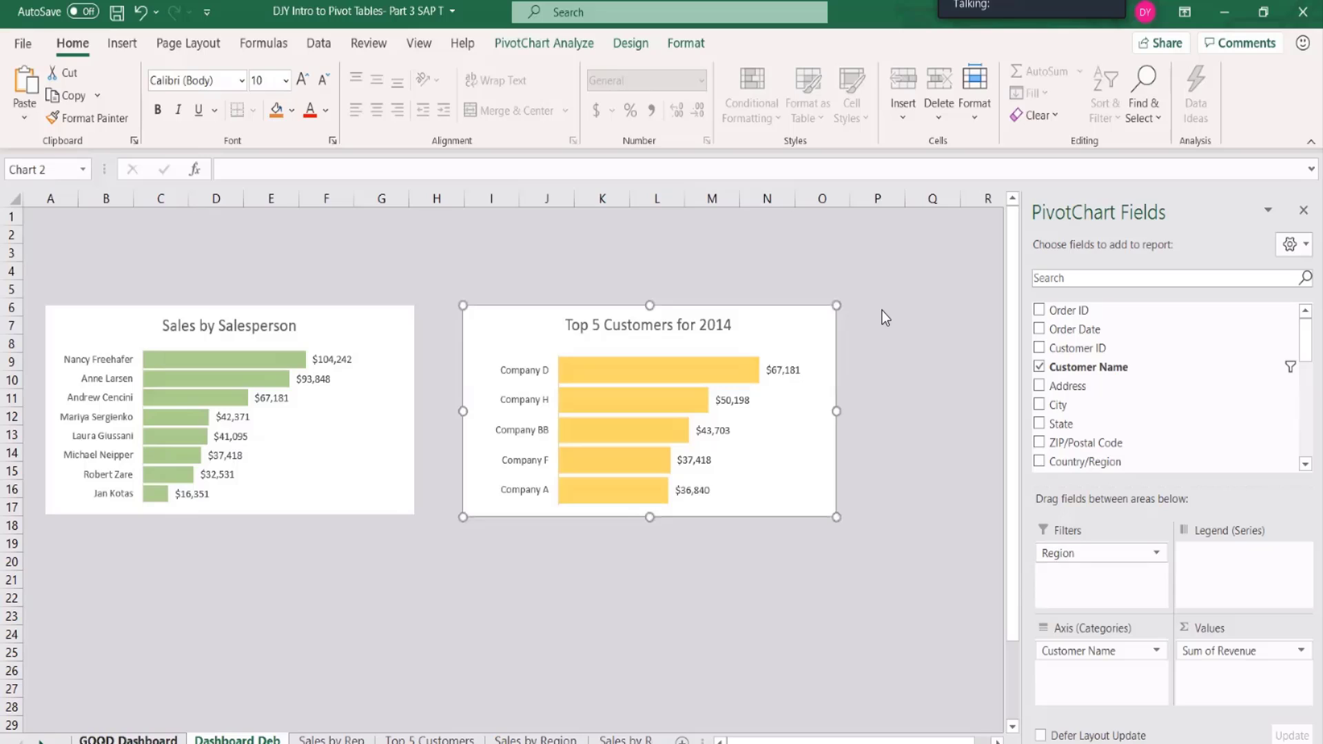
pyautogui.hotkey('ctrl', 'pageup')
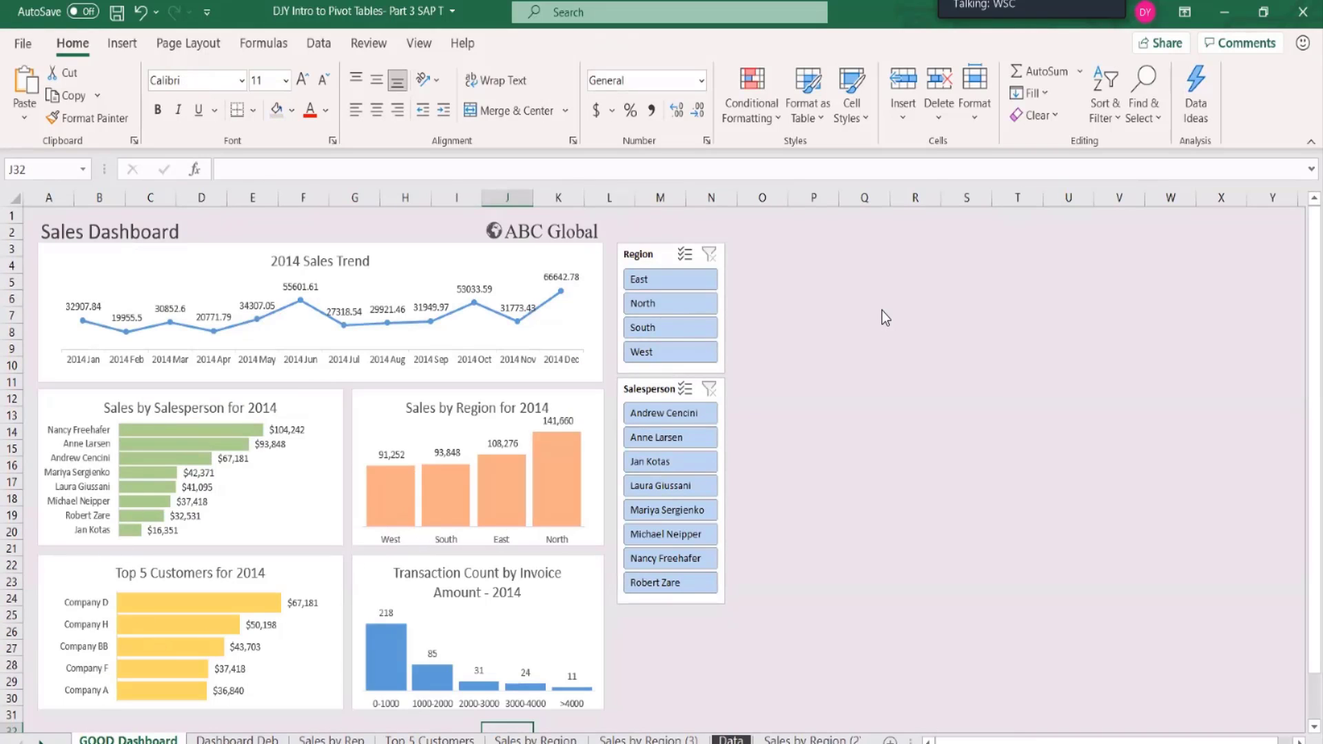
# Copy the Sales by Region chart from the Sales by Region sheet onto the new dashboard sheet at about cell E25.
pyautogui.hotkey('ctrl', 'pagedown')
pyautogui.hotkey('ctrl', 'pagedown')
pyautogui.hotkey('ctrl', 'pagedown')
pyautogui.hotkey('ctrl', 'pagedown')
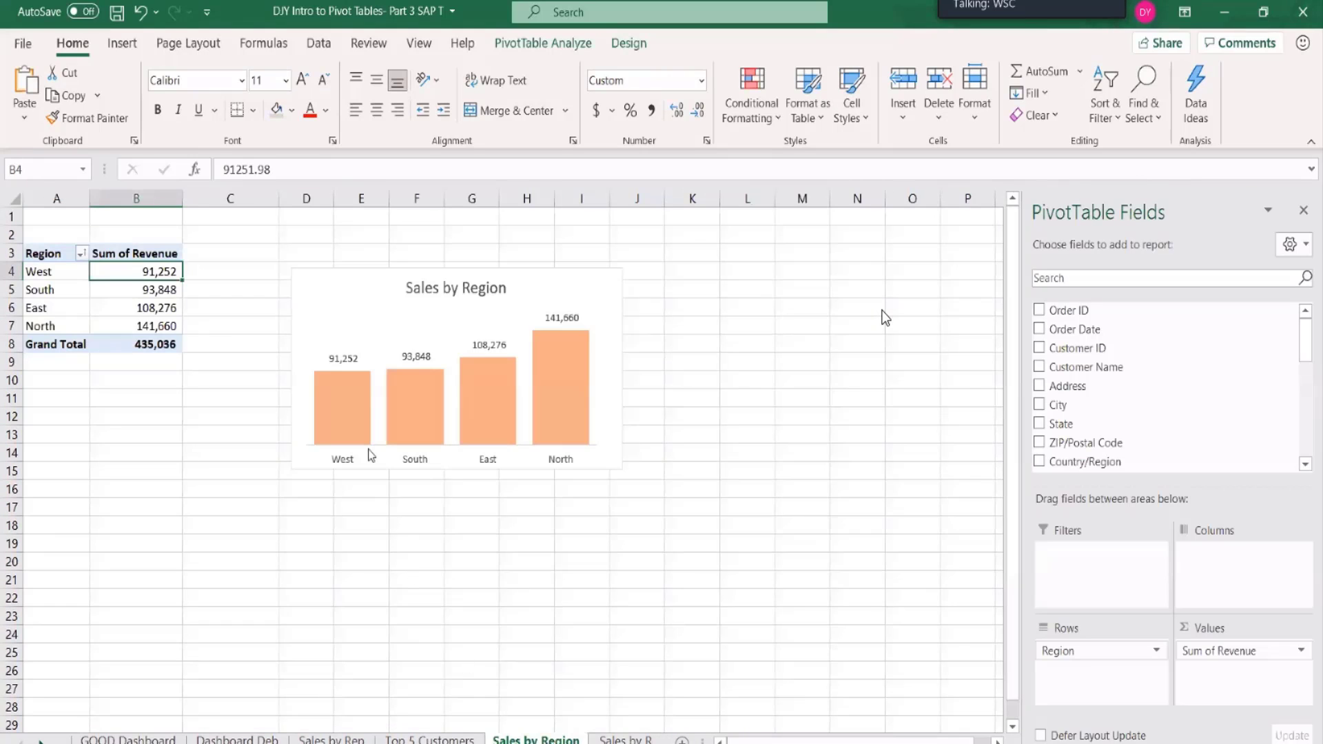
pyautogui.click(335, 279)
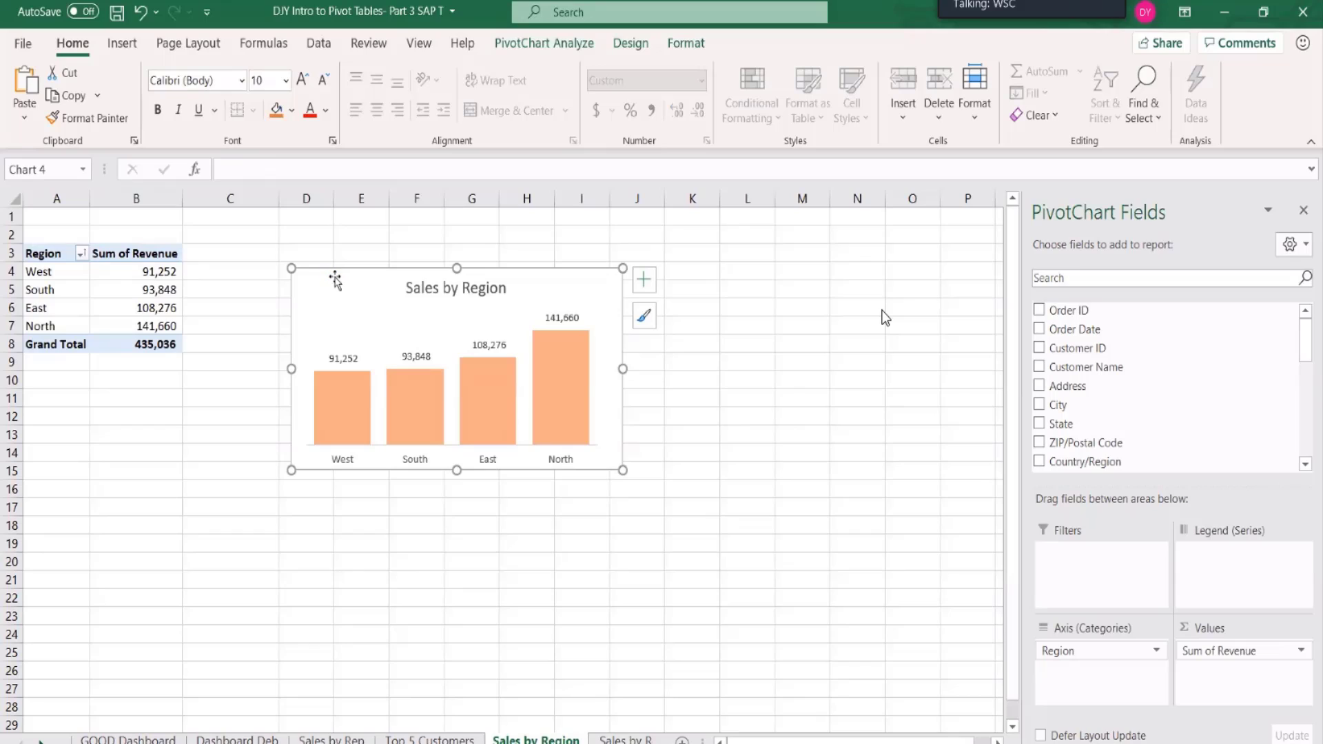
pyautogui.click(237, 739)
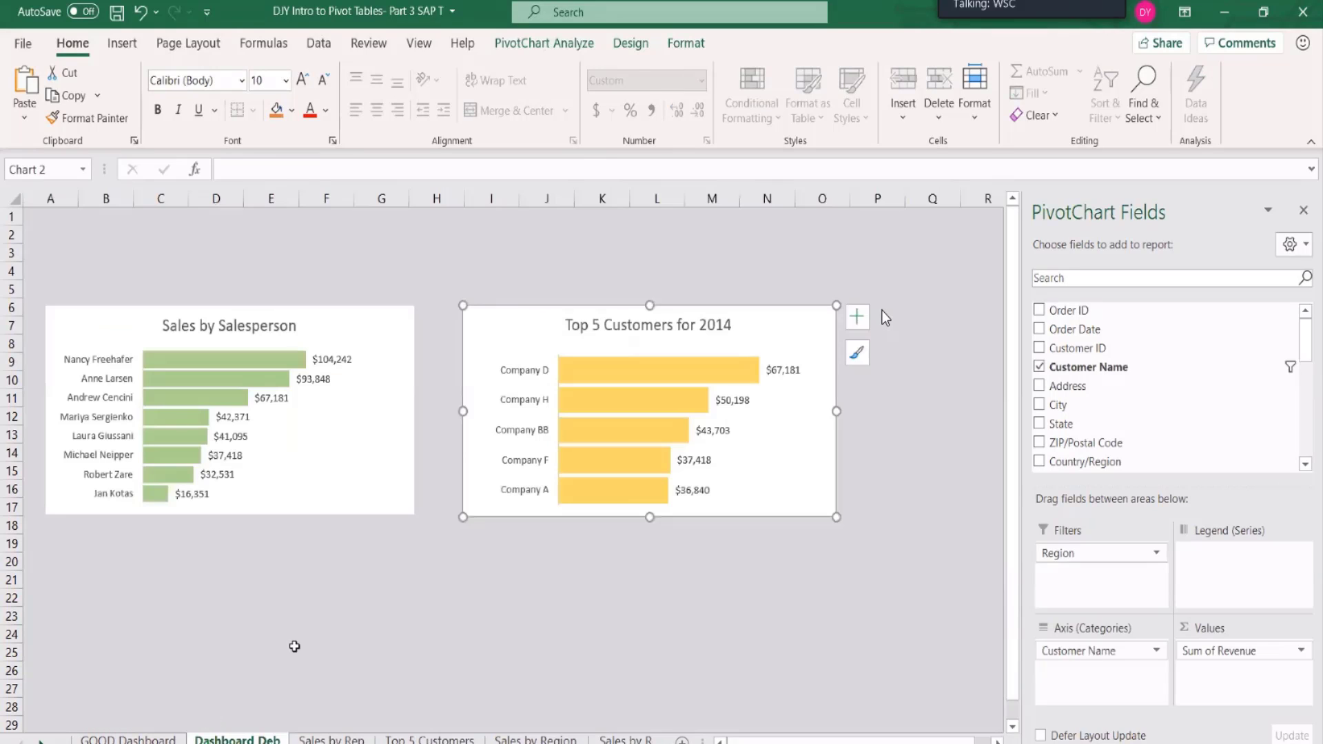
pyautogui.click(295, 647)
pyautogui.hotkey('ctrl', 'v')
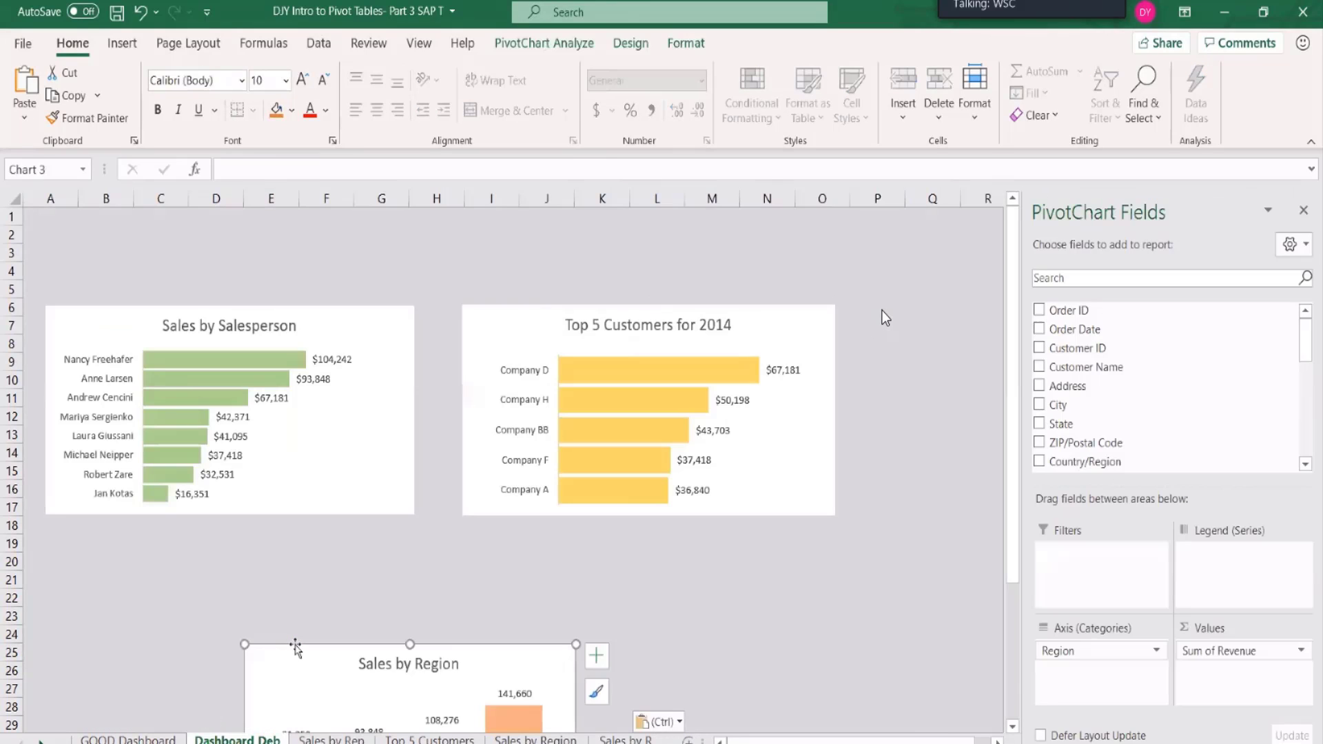
# Place the Top 5 Customers chart beneath Sales by Salesperson at about A18 and the Sales by Region chart at about I6.
pyautogui.moveTo(295, 648); pyautogui.dragTo(540, 532)
pyautogui.moveTo(496, 310); pyautogui.dragTo(72, 531)
pyautogui.moveTo(510, 537); pyautogui.dragTo(505, 299)
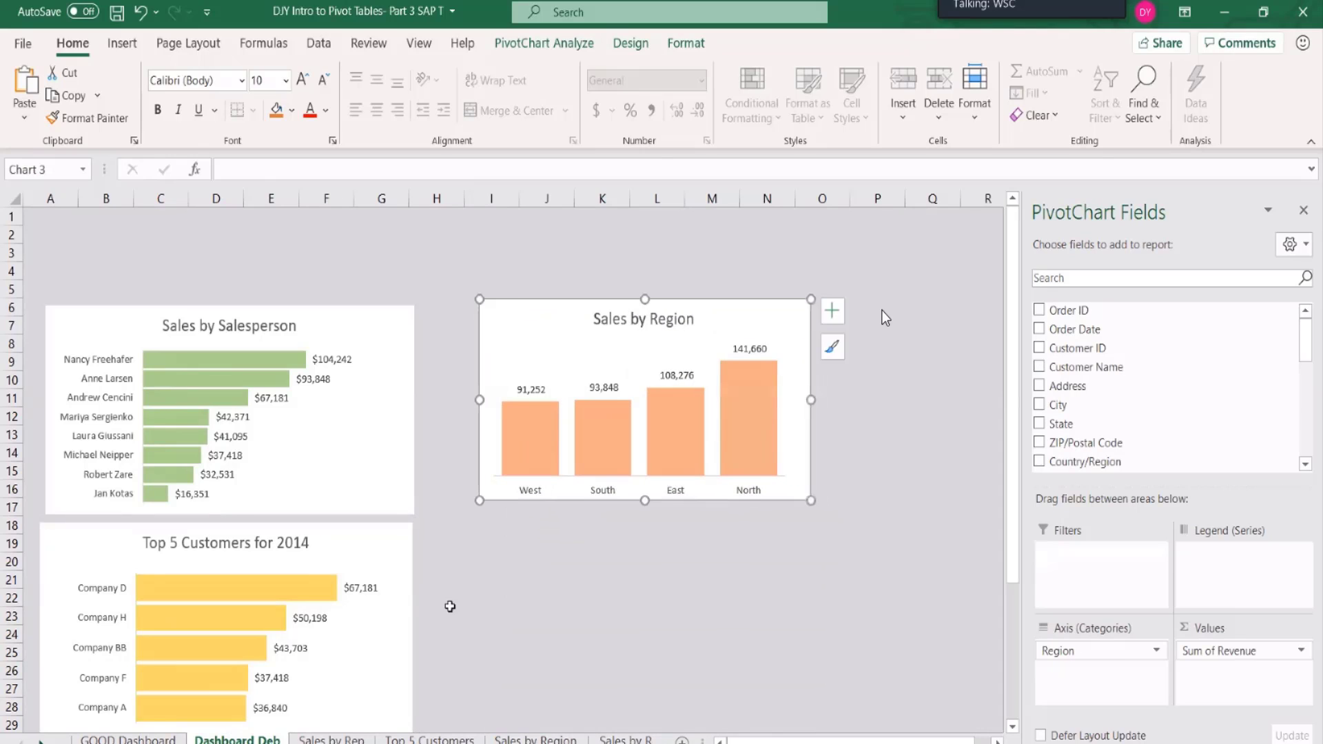
# Copy the revenue-range count chart from Sales by Region (3) onto the new dashboard sheet, placing its upper-left corner at about cell I19.
pyautogui.click(624, 740)
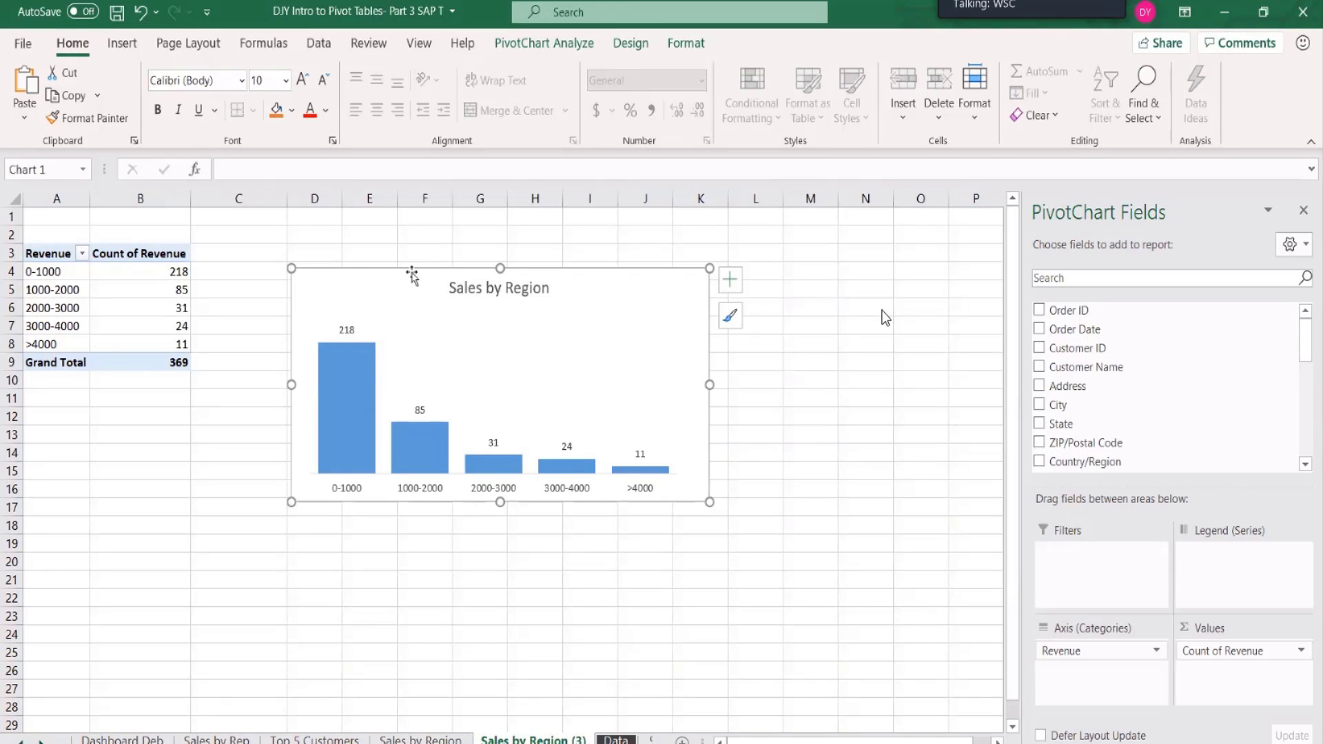
pyautogui.rightClick(415, 278)
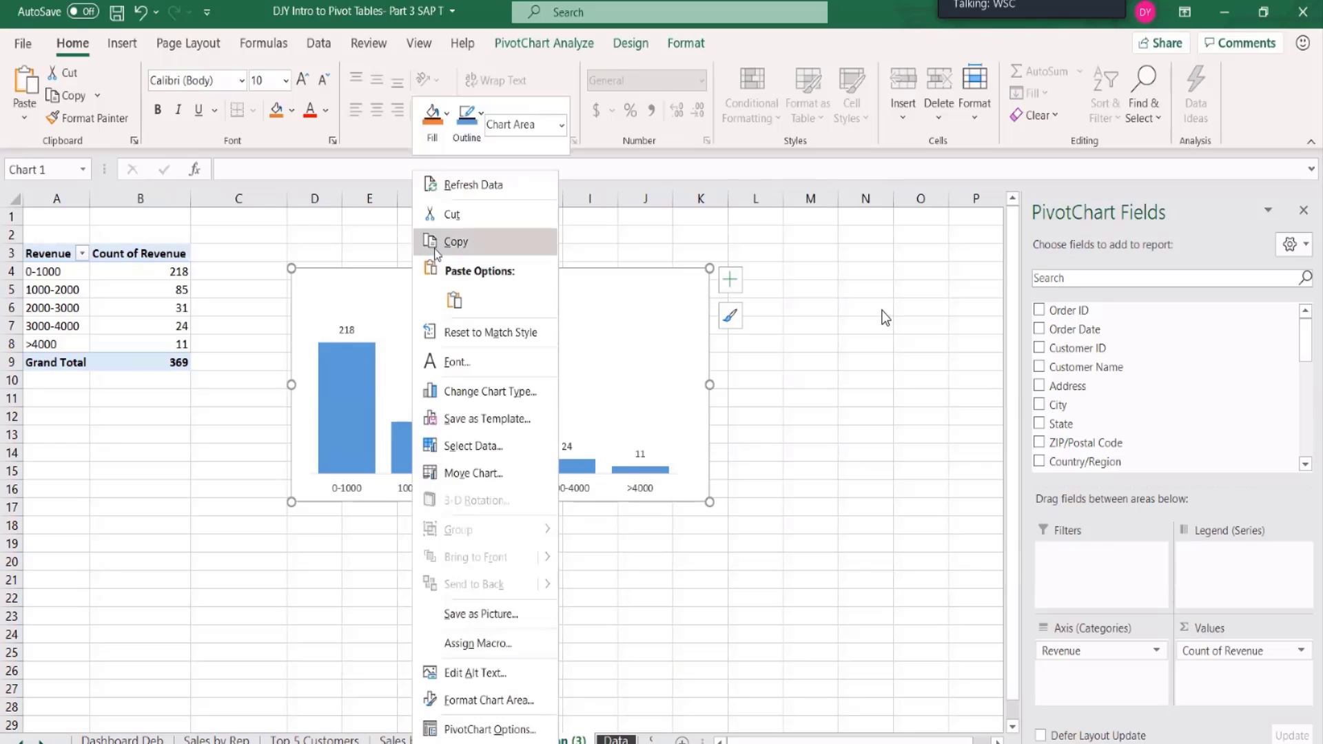
pyautogui.click(458, 195)
pyautogui.click(111, 739)
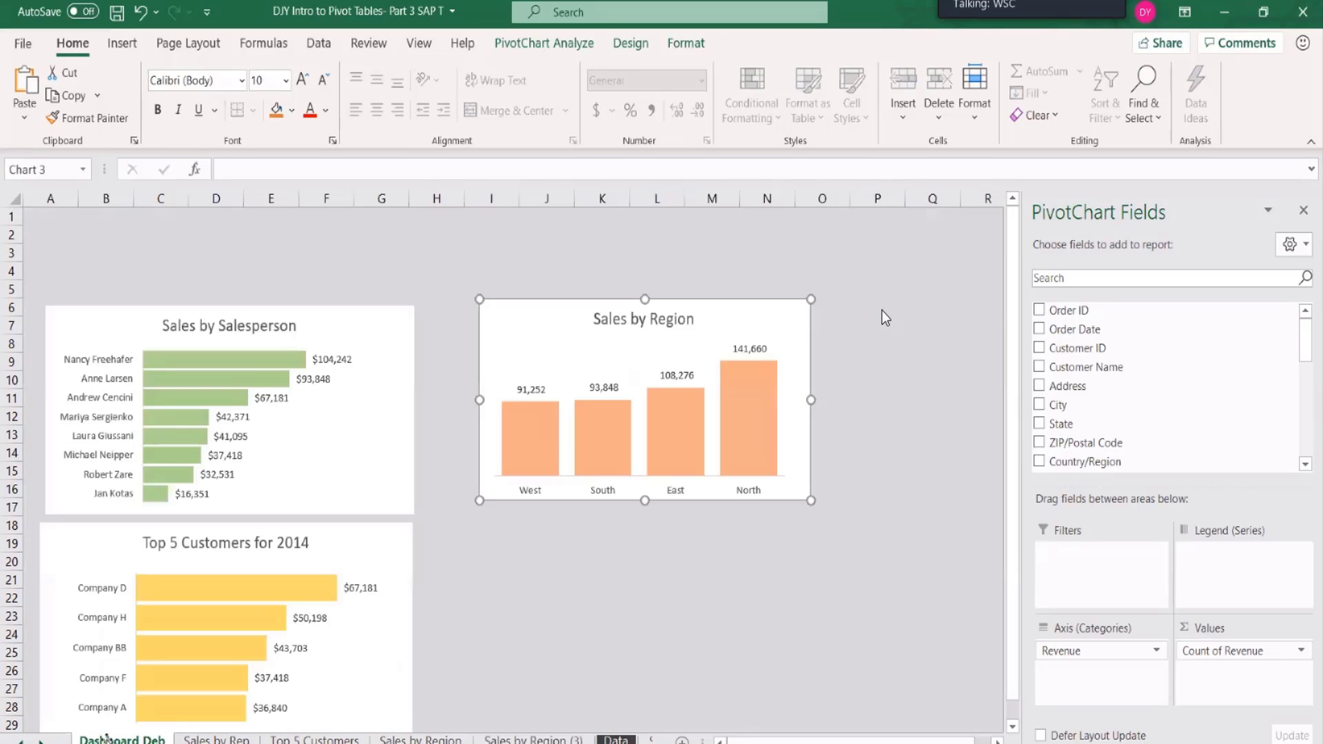
pyautogui.click(508, 613)
pyautogui.hotkey('ctrl', 'v')
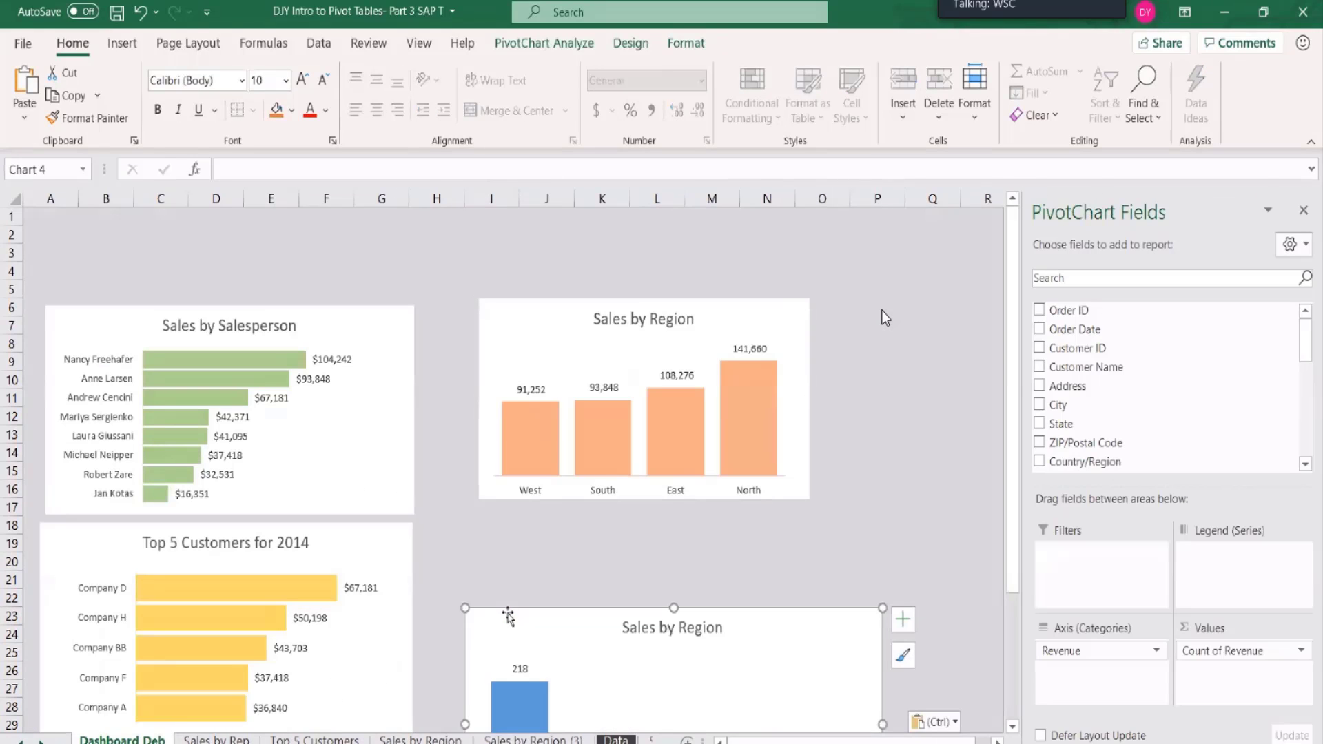
pyautogui.moveTo(509, 613); pyautogui.dragTo(504, 539)
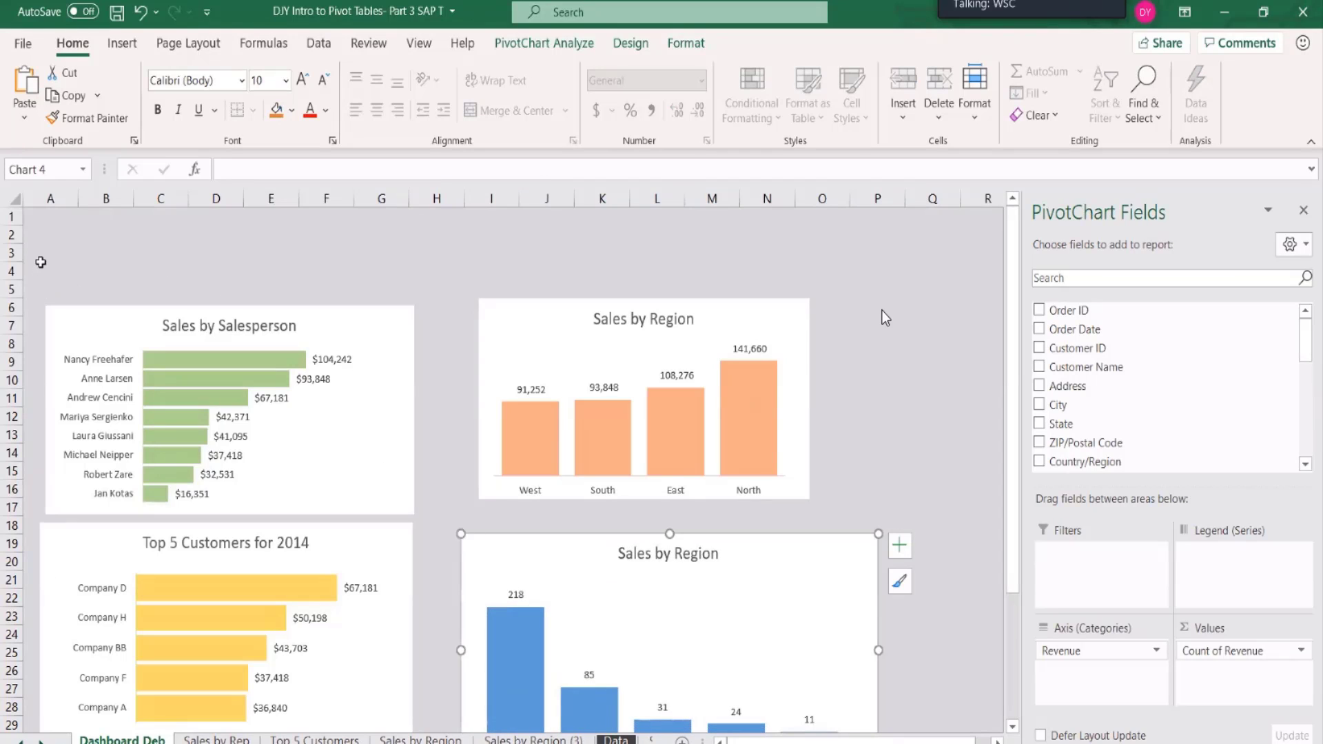
pyautogui.moveTo(38, 261); pyautogui.dragTo(951, 502)
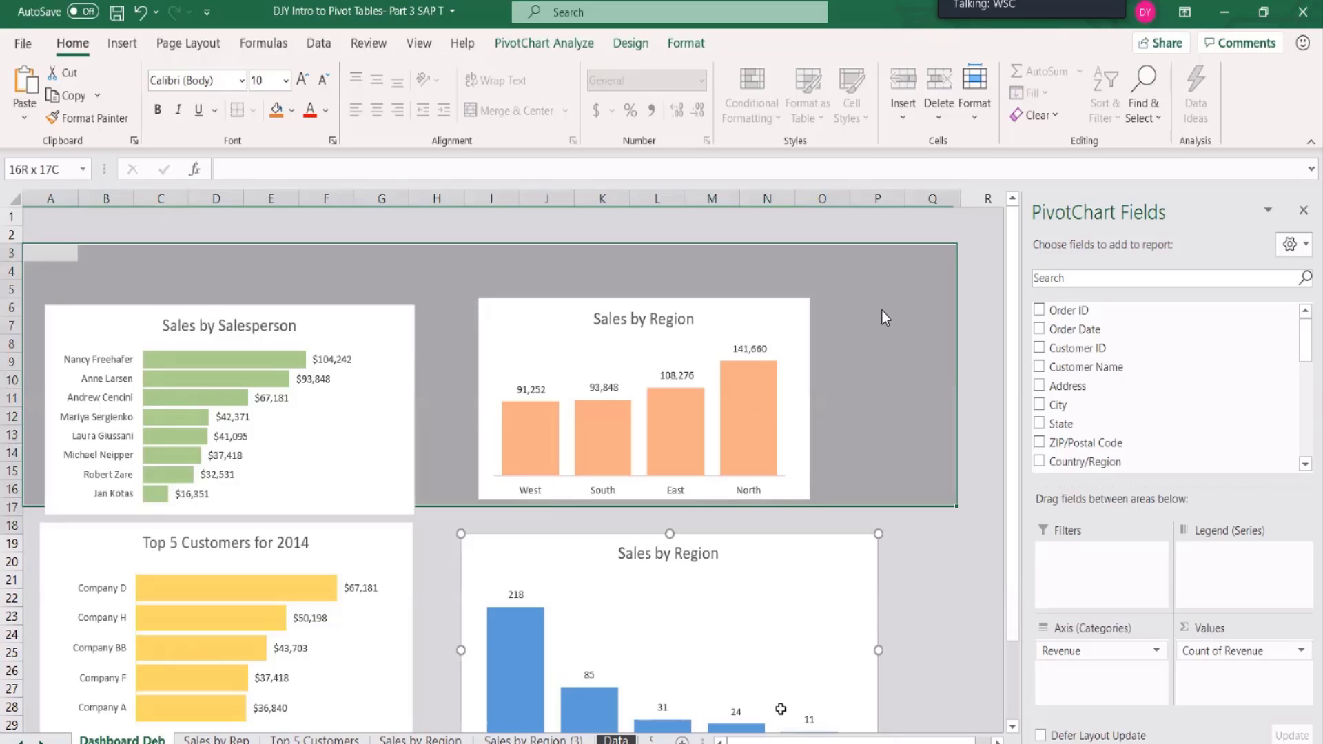
pyautogui.hotkey('ctrl', 'shift', 'End')
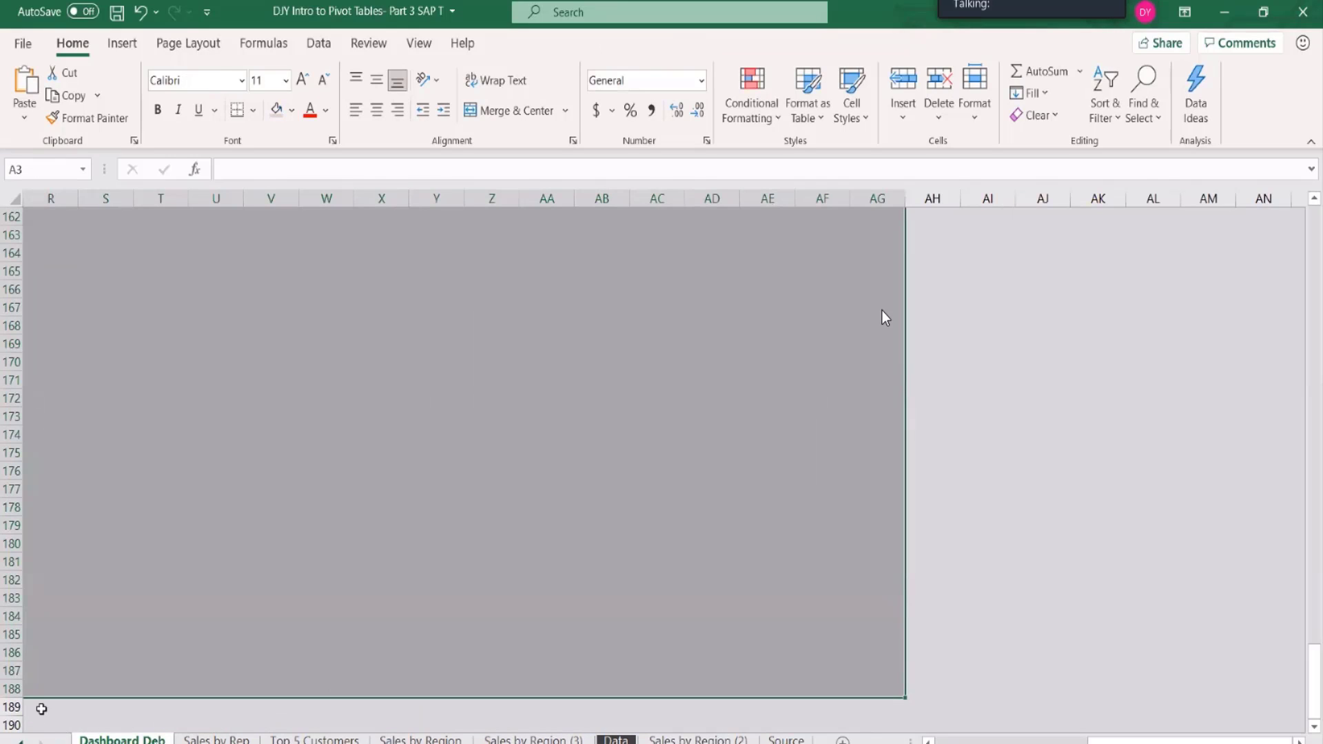
pyautogui.hotkey('ctrl', 'a')
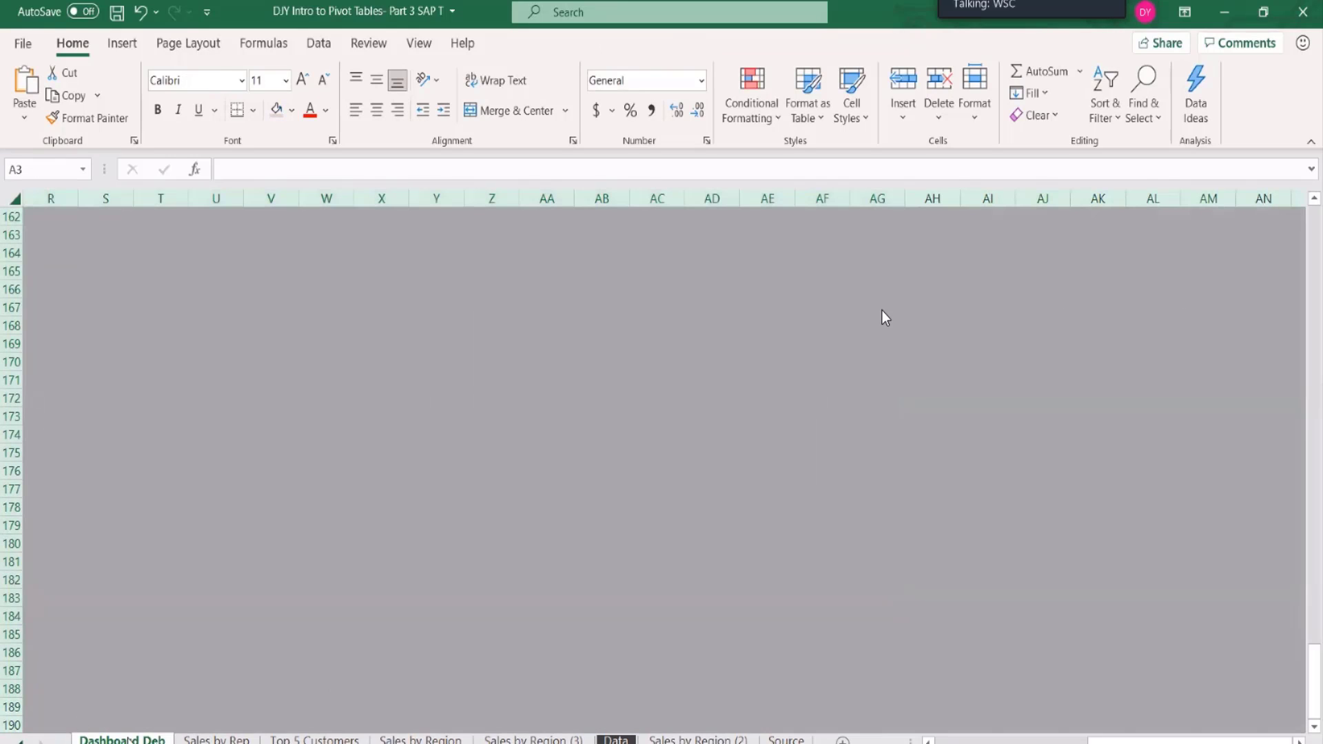
pyautogui.scroll(4, 186, 562)
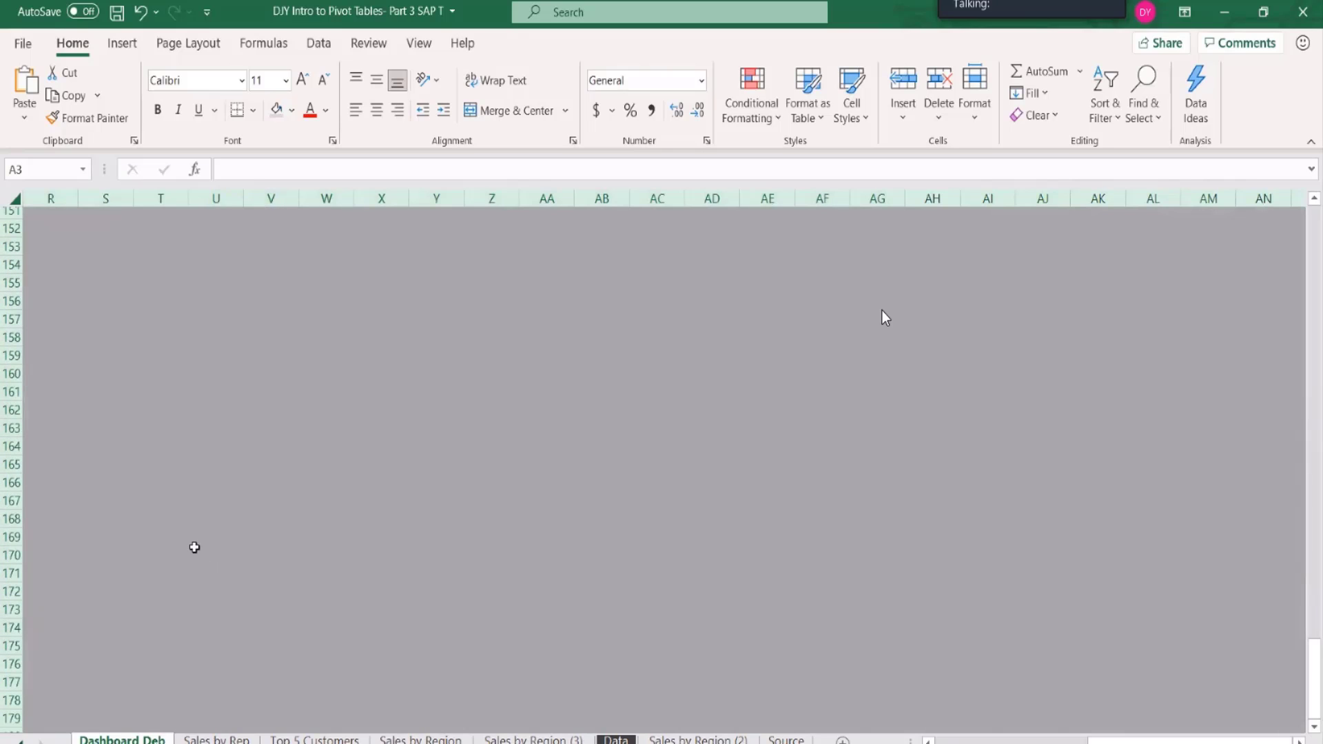
pyautogui.click(194, 548)
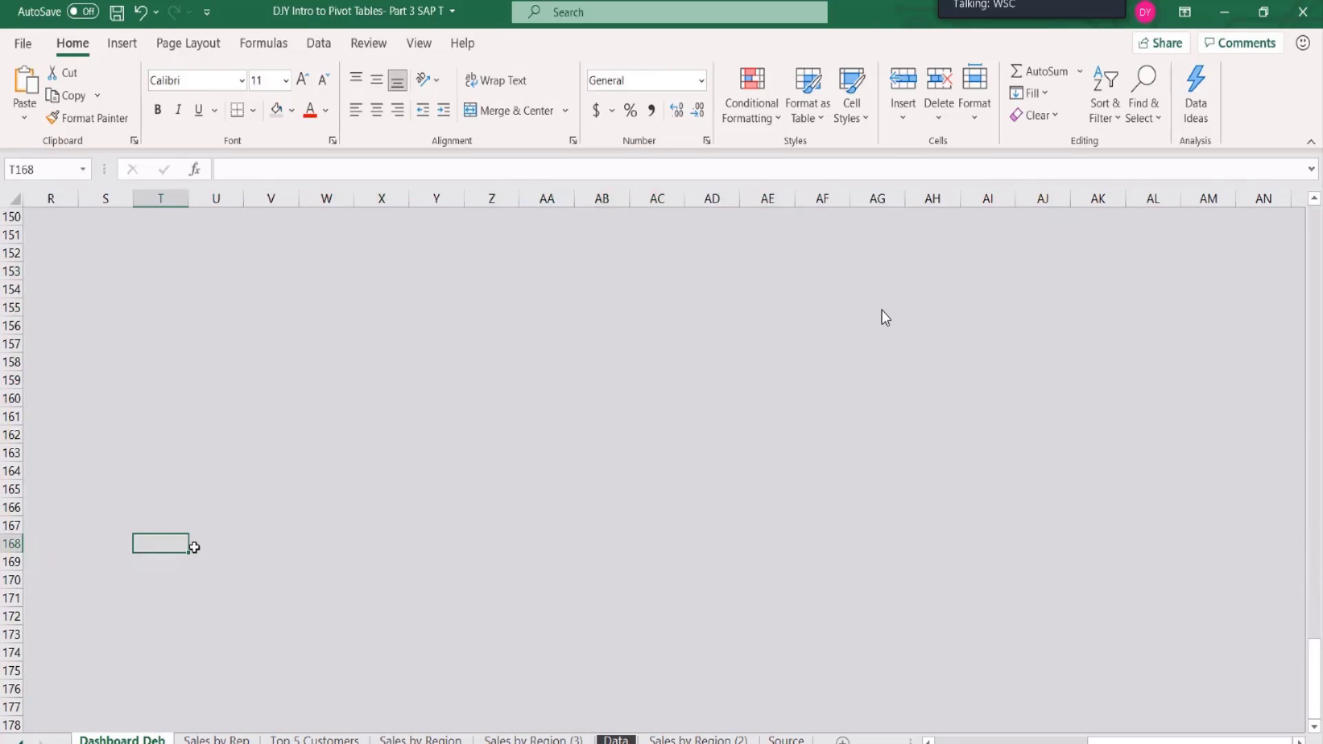
pyautogui.hotkey('ctrl', 'Home')
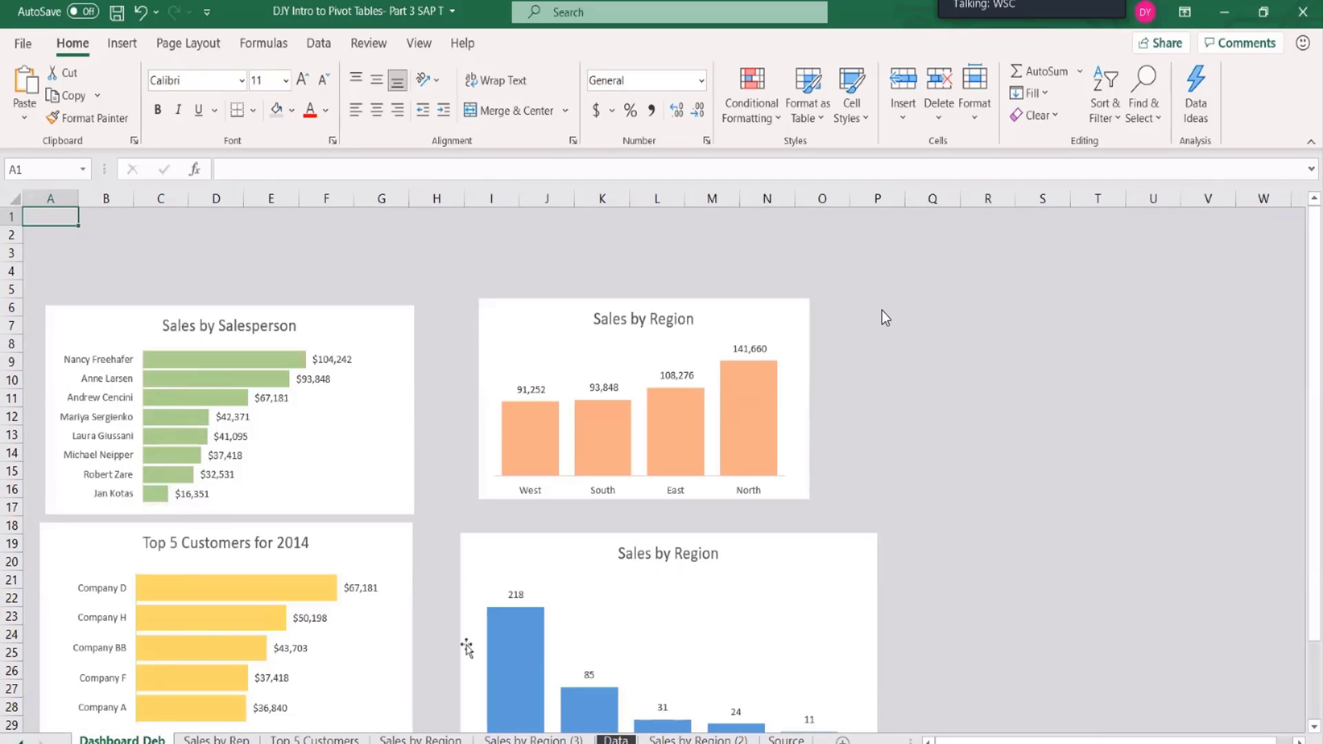
# Free the upper rows by moving the revenue-range chart to about H25, Sales by Region to I16 and Sales by Salesperson to A15.
pyautogui.moveTo(464, 542); pyautogui.dragTo(460, 655)
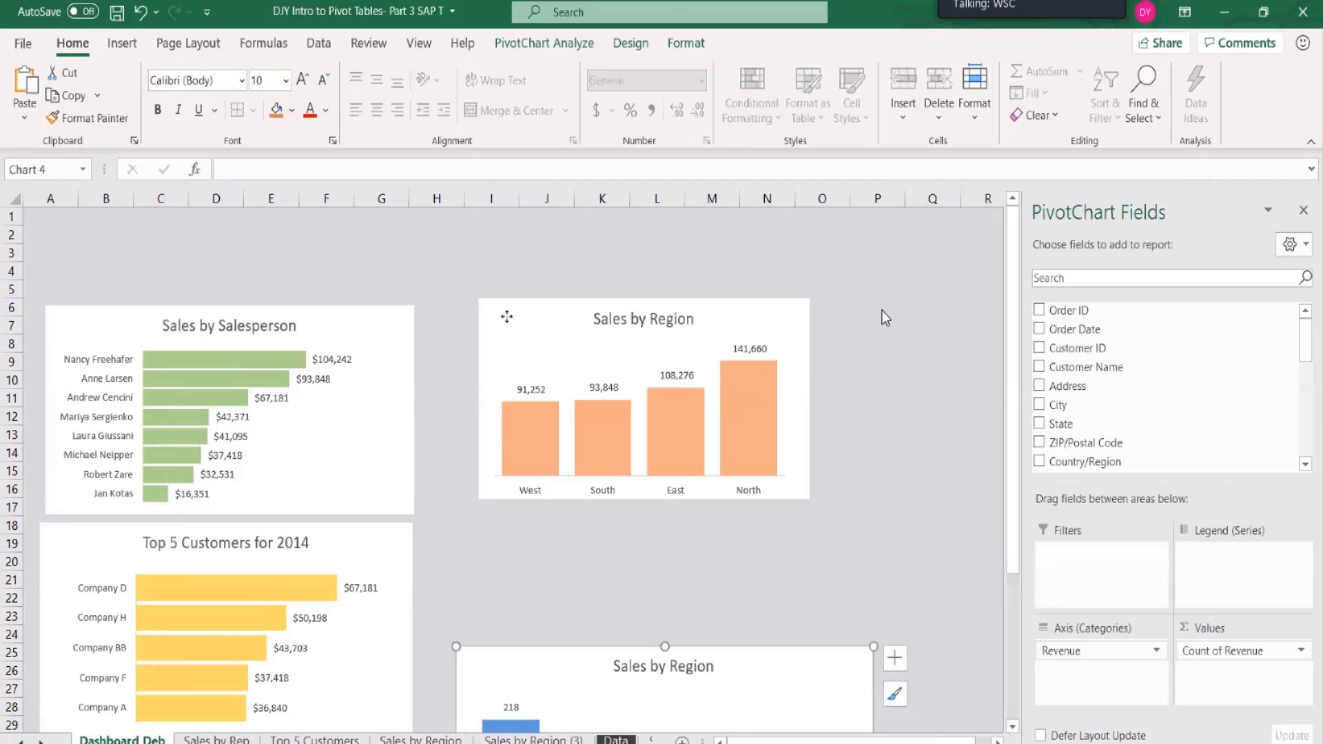
pyautogui.moveTo(507, 316); pyautogui.dragTo(508, 526)
pyautogui.moveTo(222, 304); pyautogui.dragTo(201, 508)
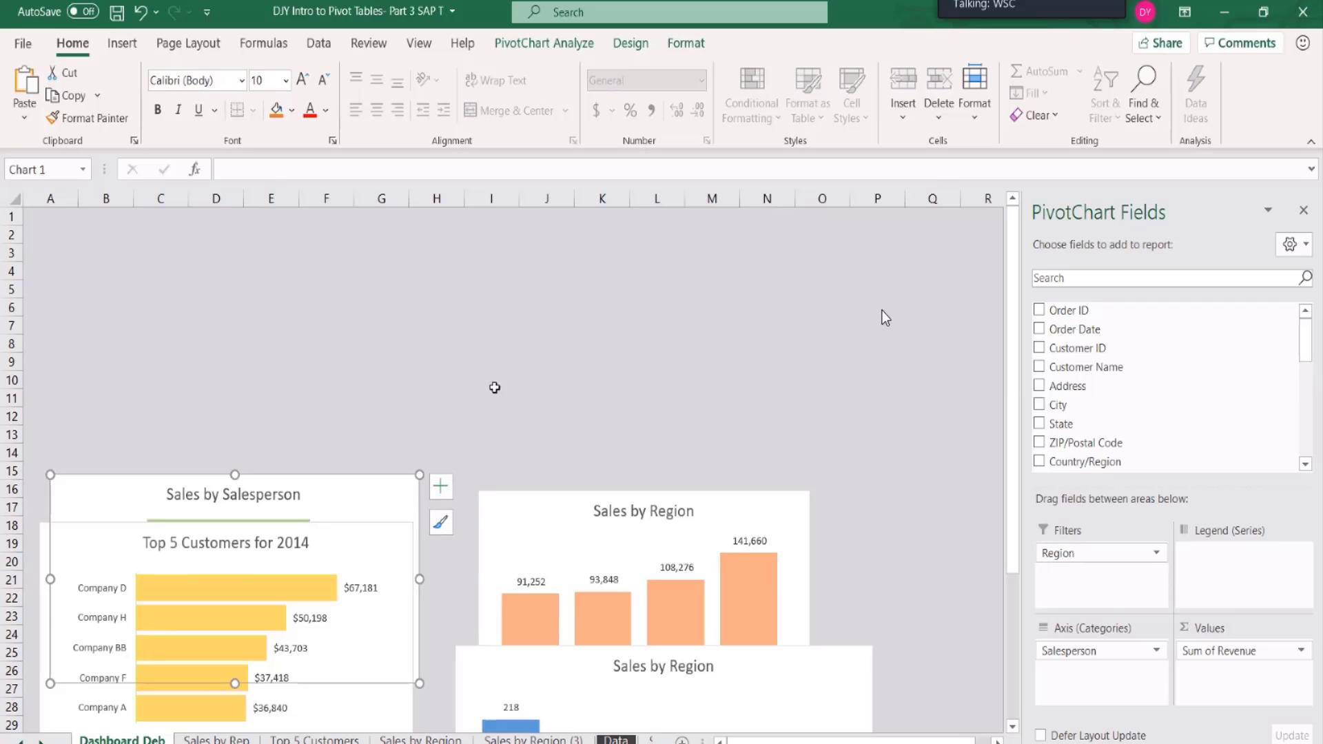
pyautogui.click(471, 307)
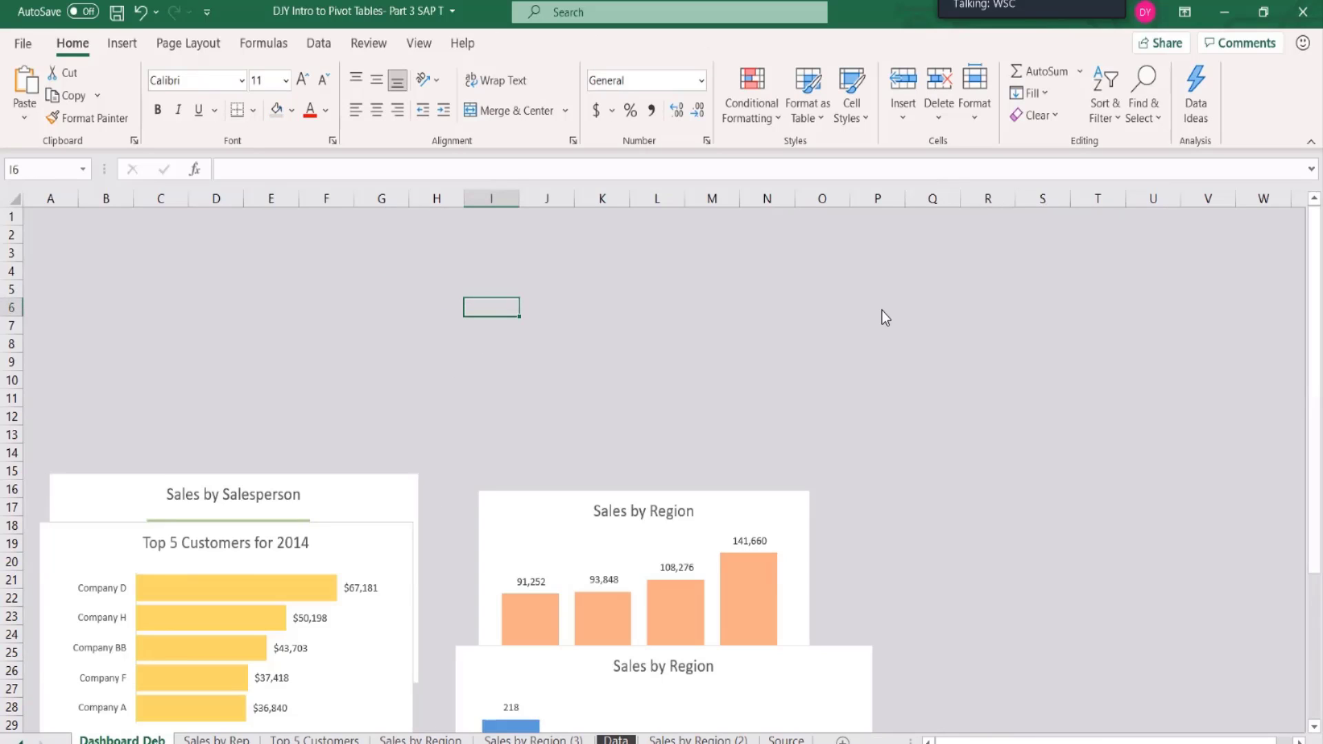
# Copy the 2014 sales trend chart from Sales by Region (2) onto the new dashboard sheet, placing its upper-left corner at about cell A1.
pyautogui.click(698, 740)
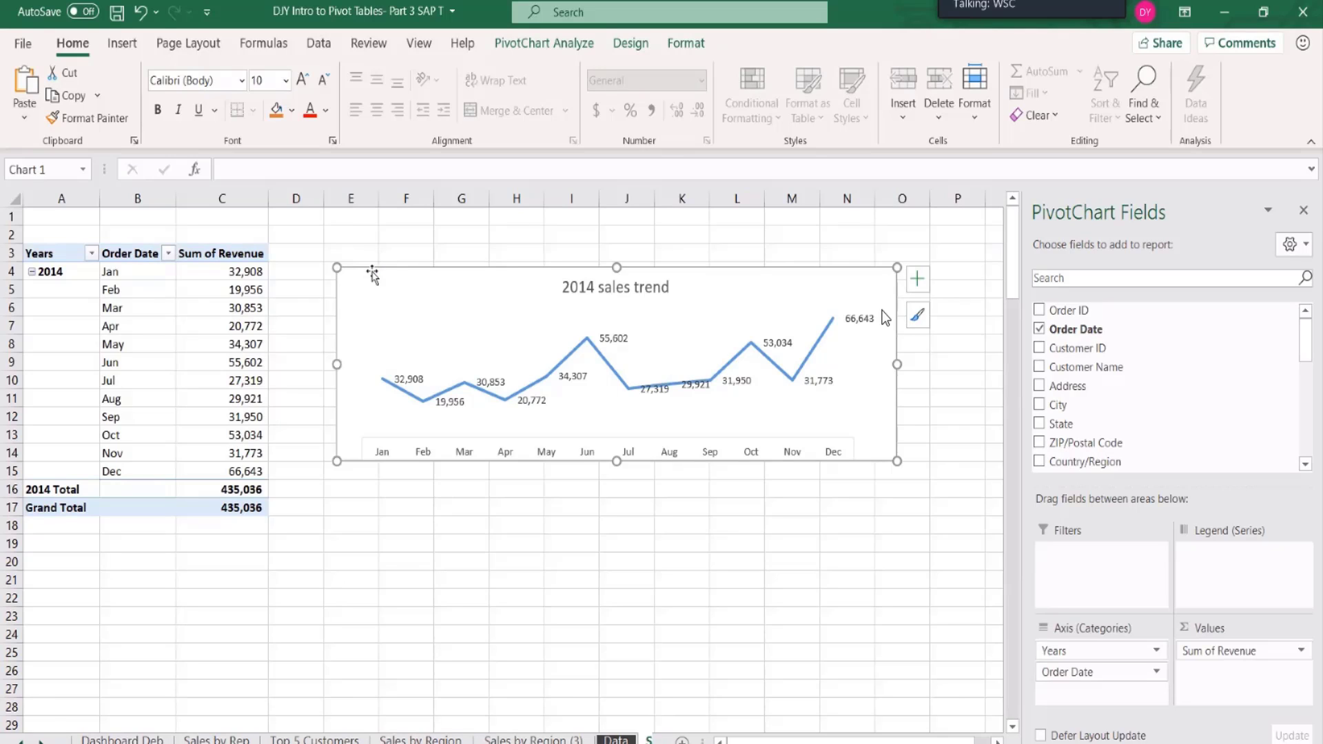
pyautogui.click(122, 740)
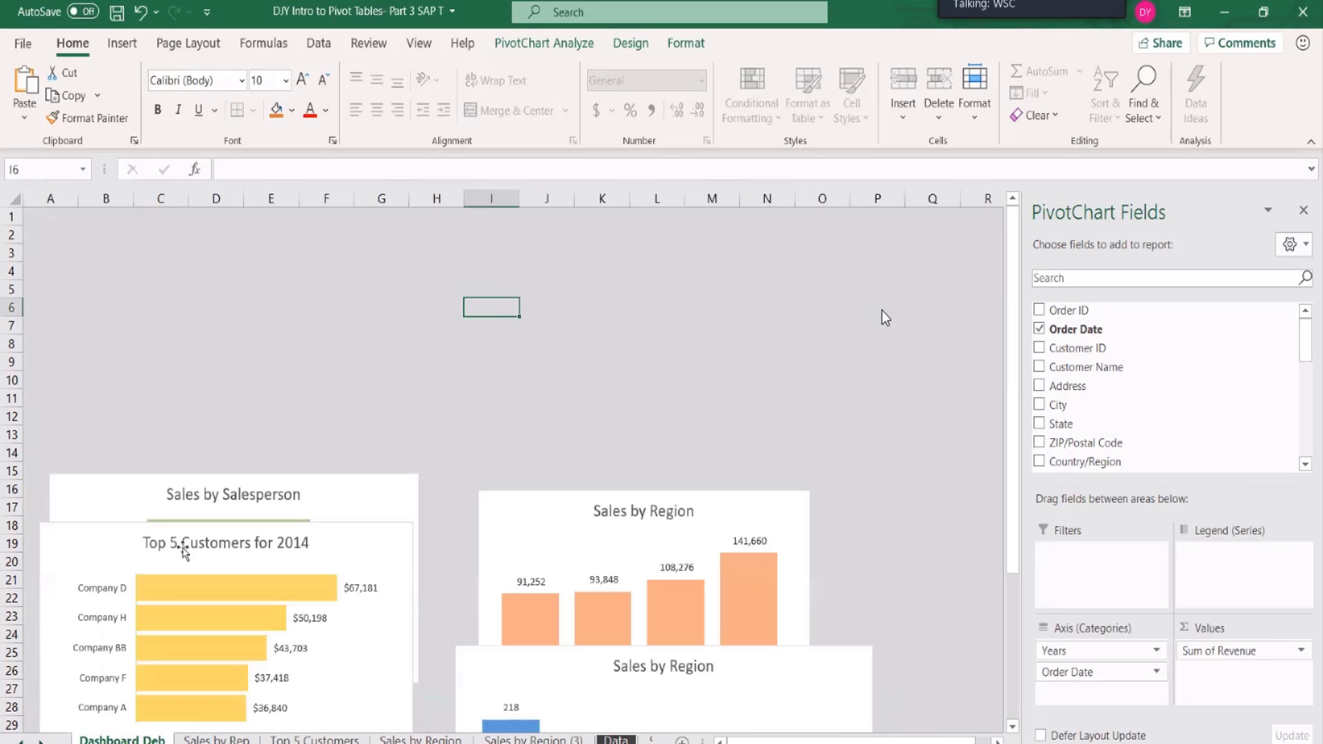
pyautogui.click(98, 342)
pyautogui.hotkey('ctrl', 'v')
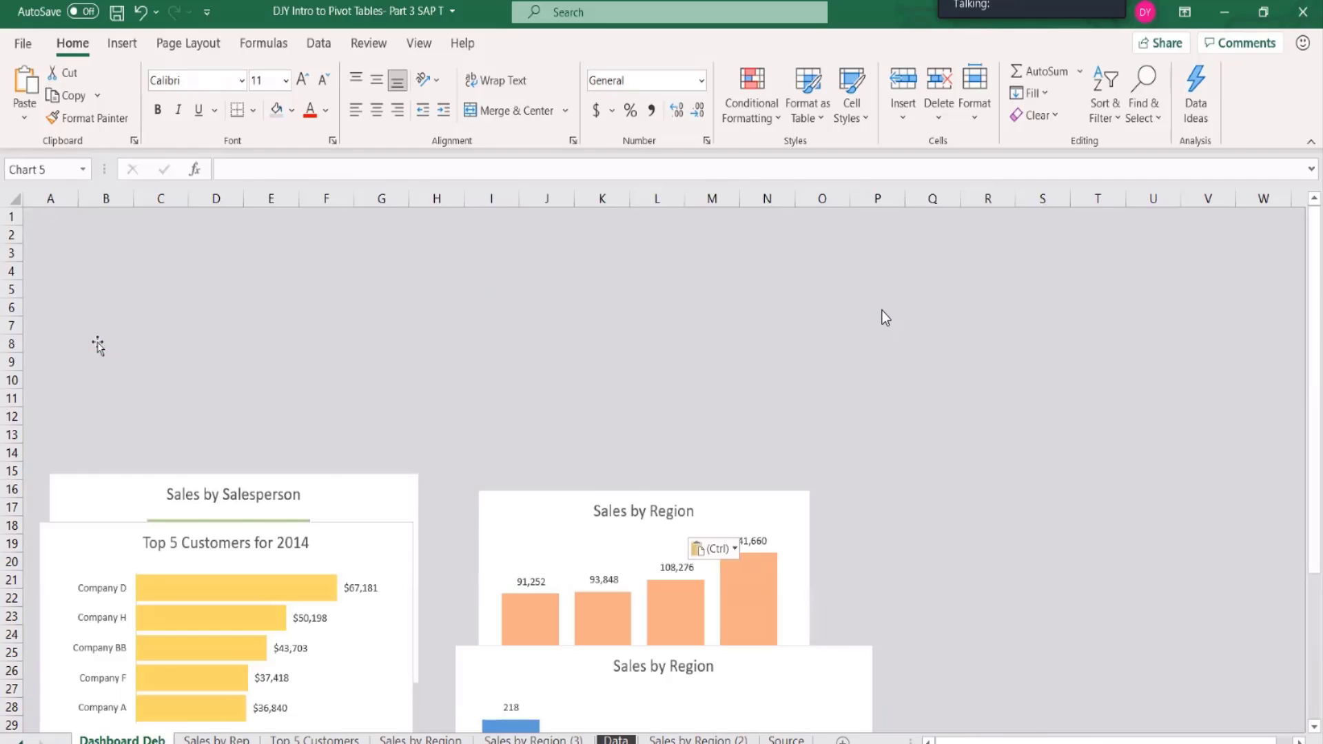
pyautogui.moveTo(108, 339); pyautogui.dragTo(71, 214)
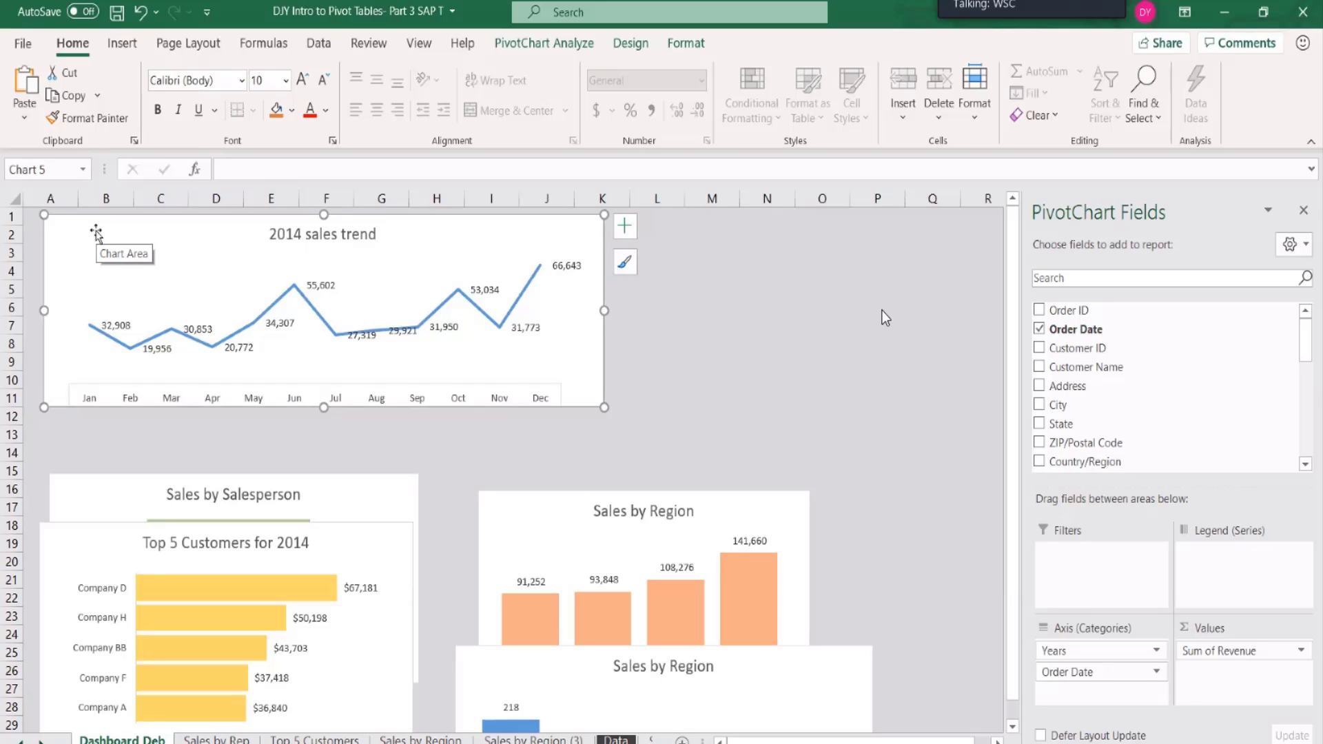
pyautogui.click(273, 198)
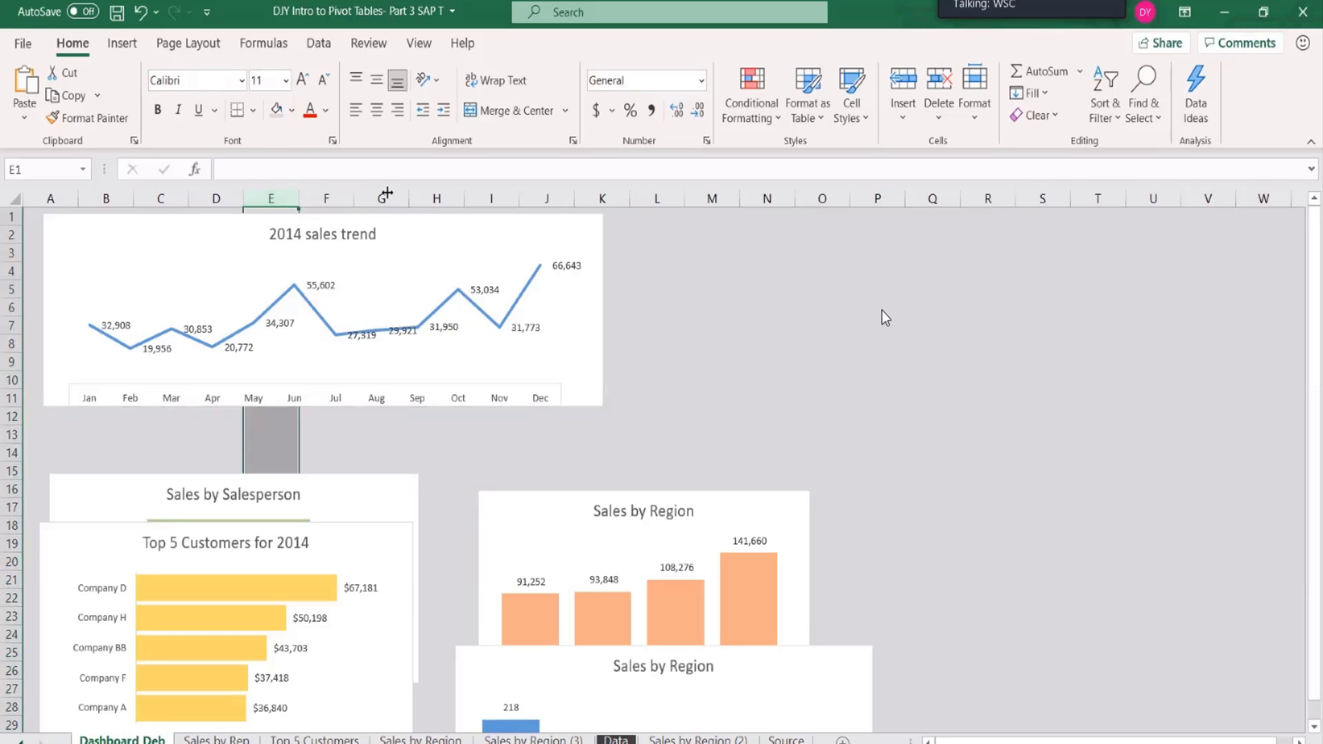
pyautogui.moveTo(386, 194); pyautogui.dragTo(386, 196)
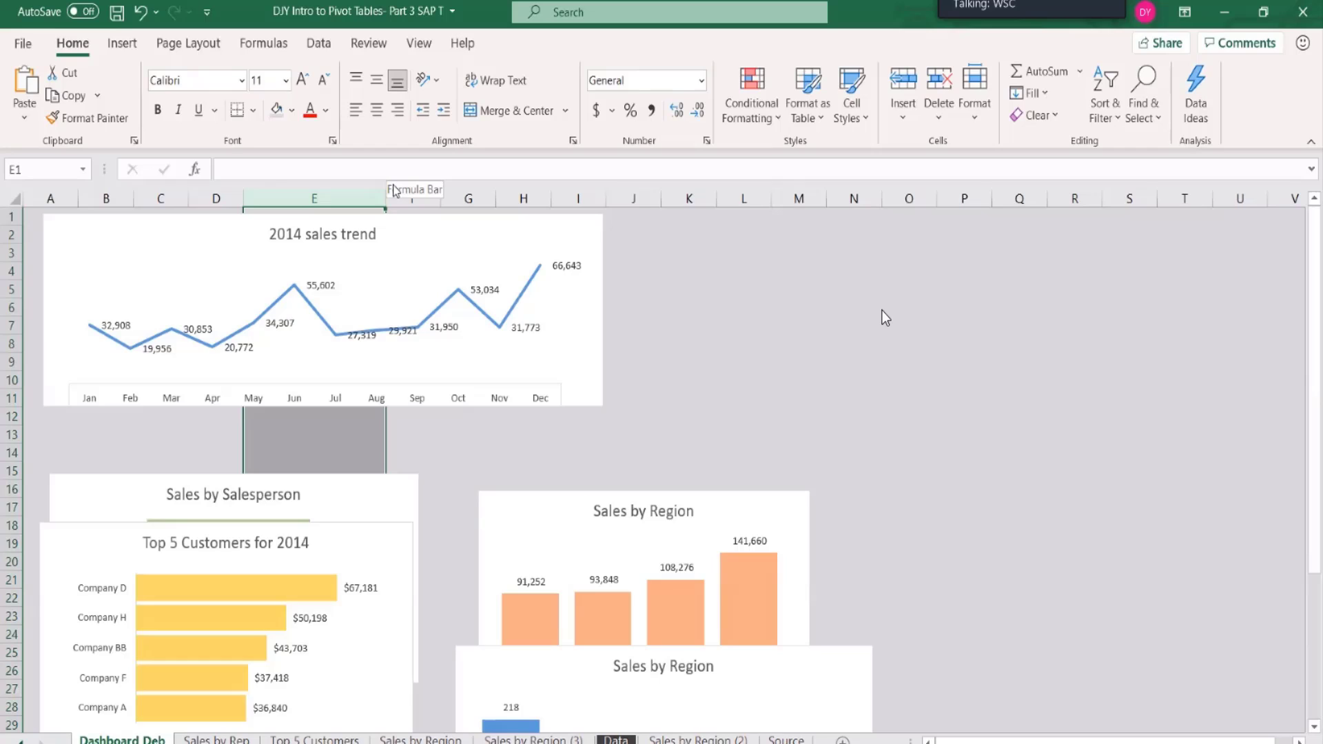
pyautogui.hotkey('ctrl', 'z')
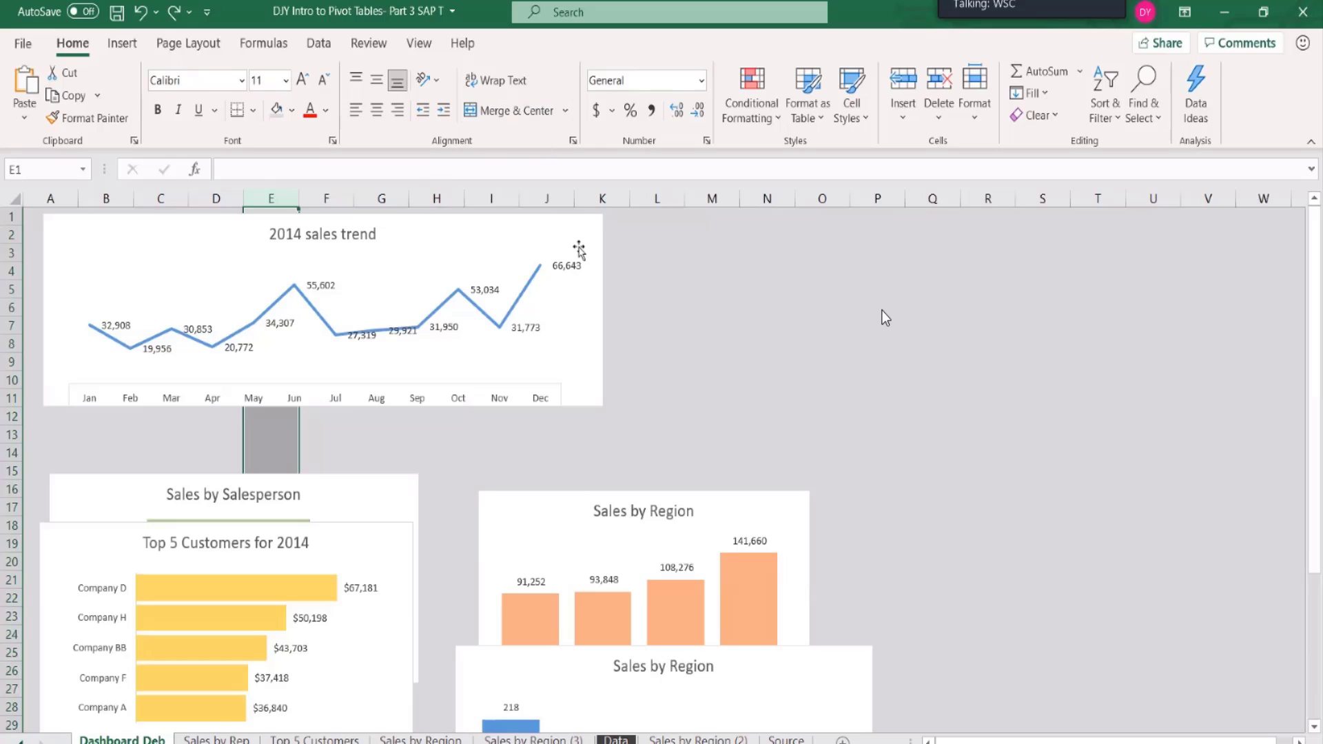
# Widen the 2014 sales trend chart so that its right edge reaches about column P.
pyautogui.click(600, 304)
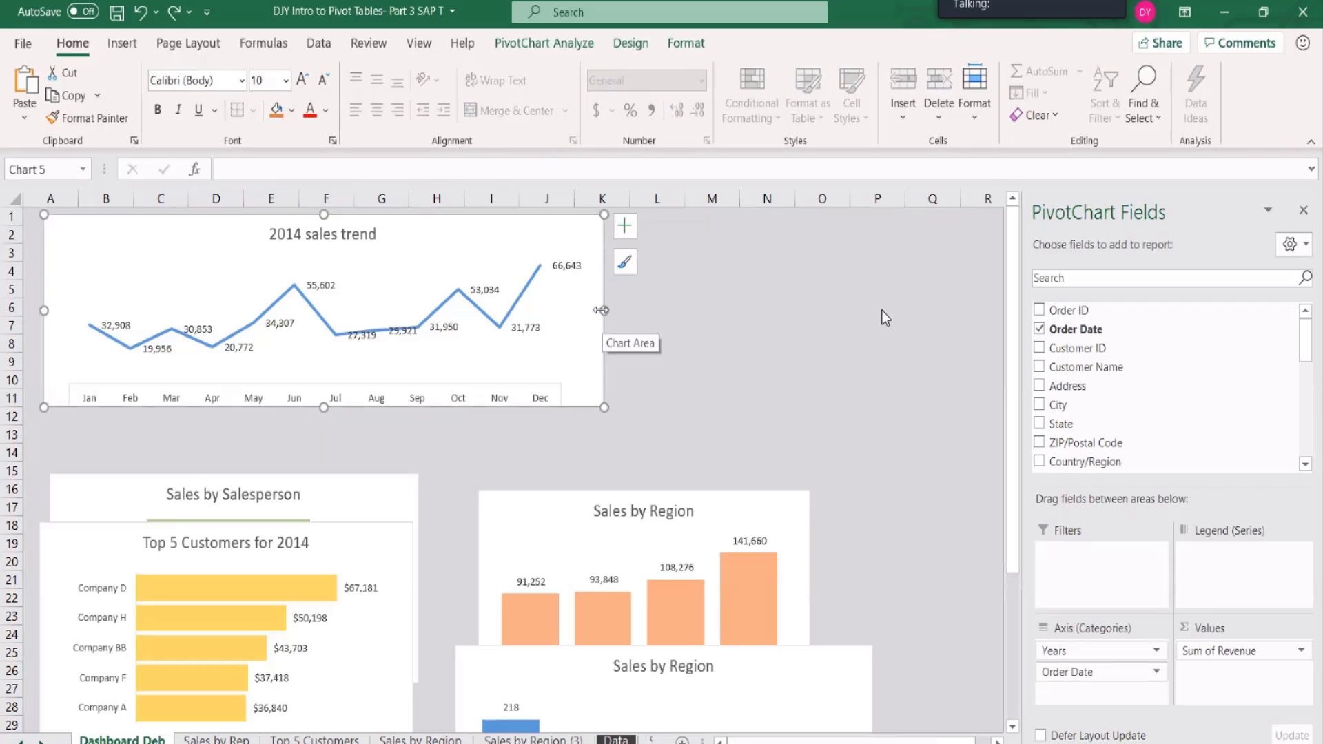
pyautogui.moveTo(603, 319); pyautogui.dragTo(911, 320)
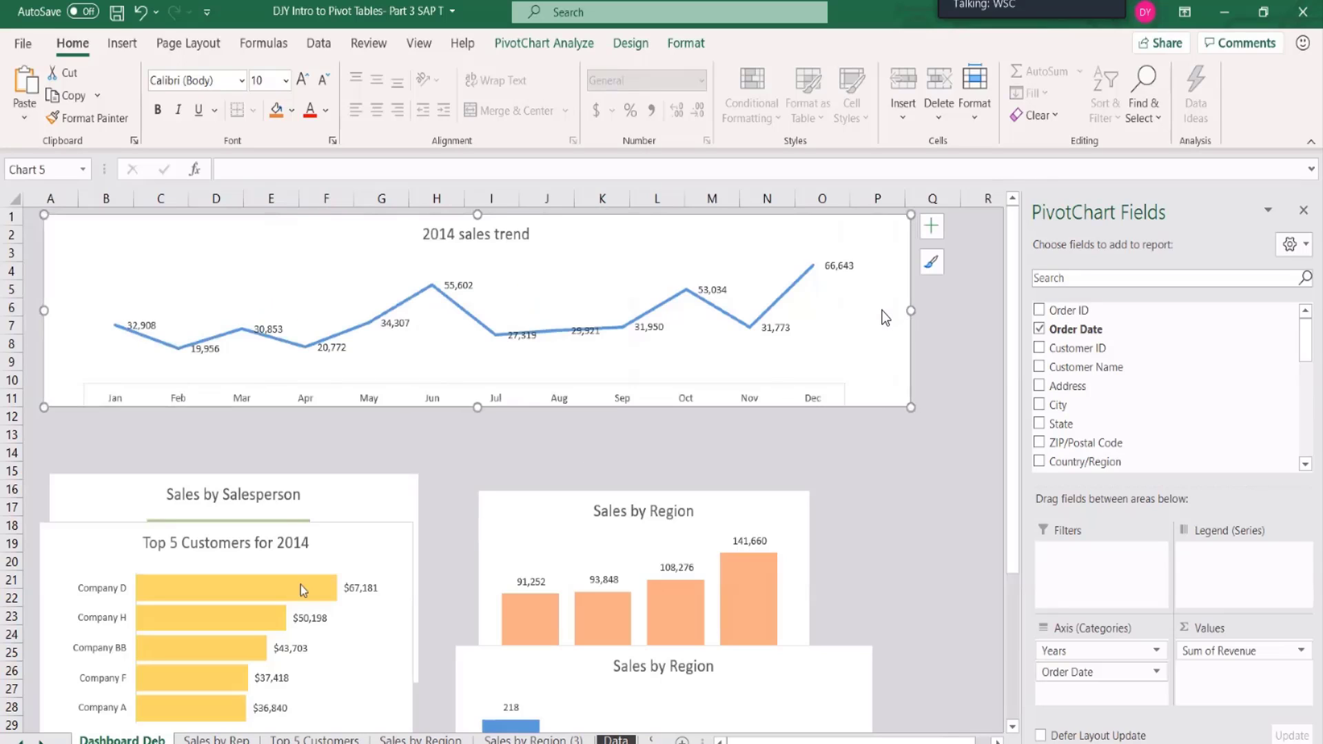
# Separate the four smaller charts: Sales by Salesperson at about A14, Sales by Region at J14, Top 5 Customers at A27, revenue-range chart at I27.
pyautogui.moveTo(500, 504); pyautogui.dragTo(573, 467)
pyautogui.moveTo(119, 482); pyautogui.dragTo(107, 453)
pyautogui.scroll(-2, 103, 476)
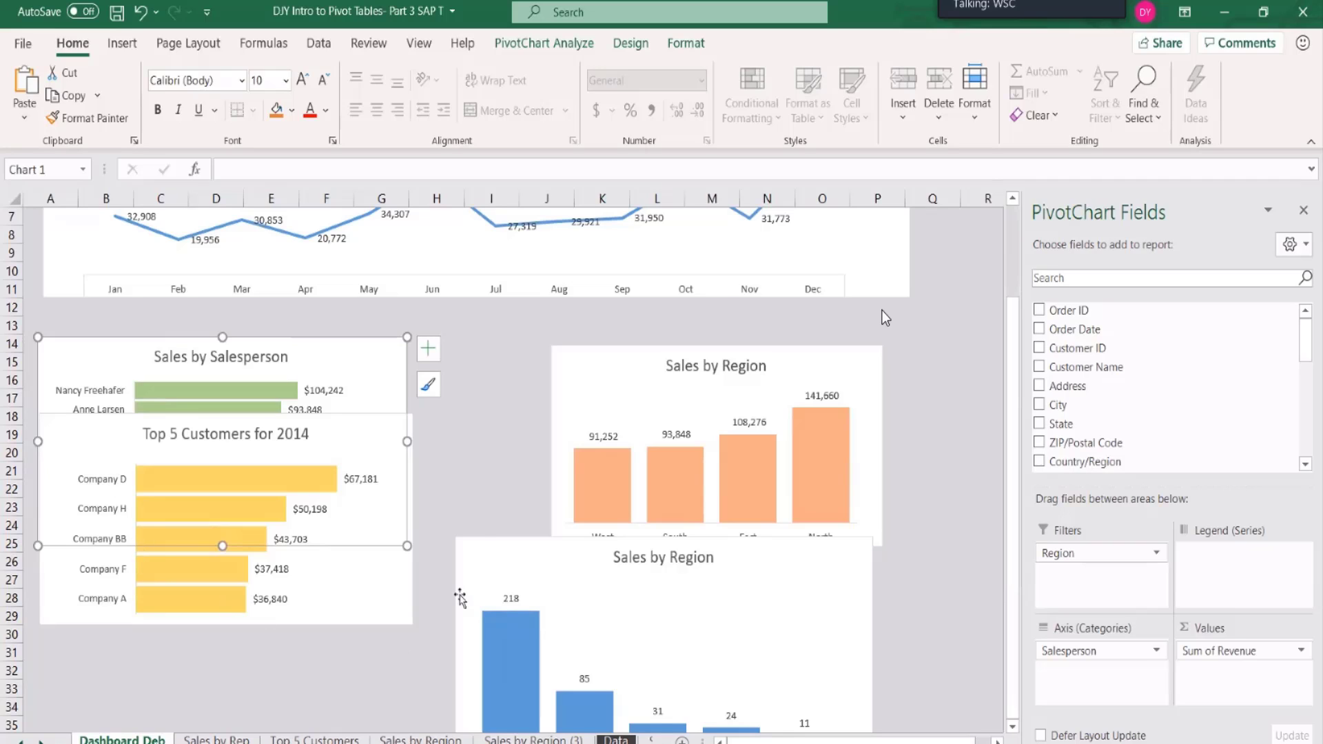
pyautogui.moveTo(481, 540); pyautogui.dragTo(526, 572)
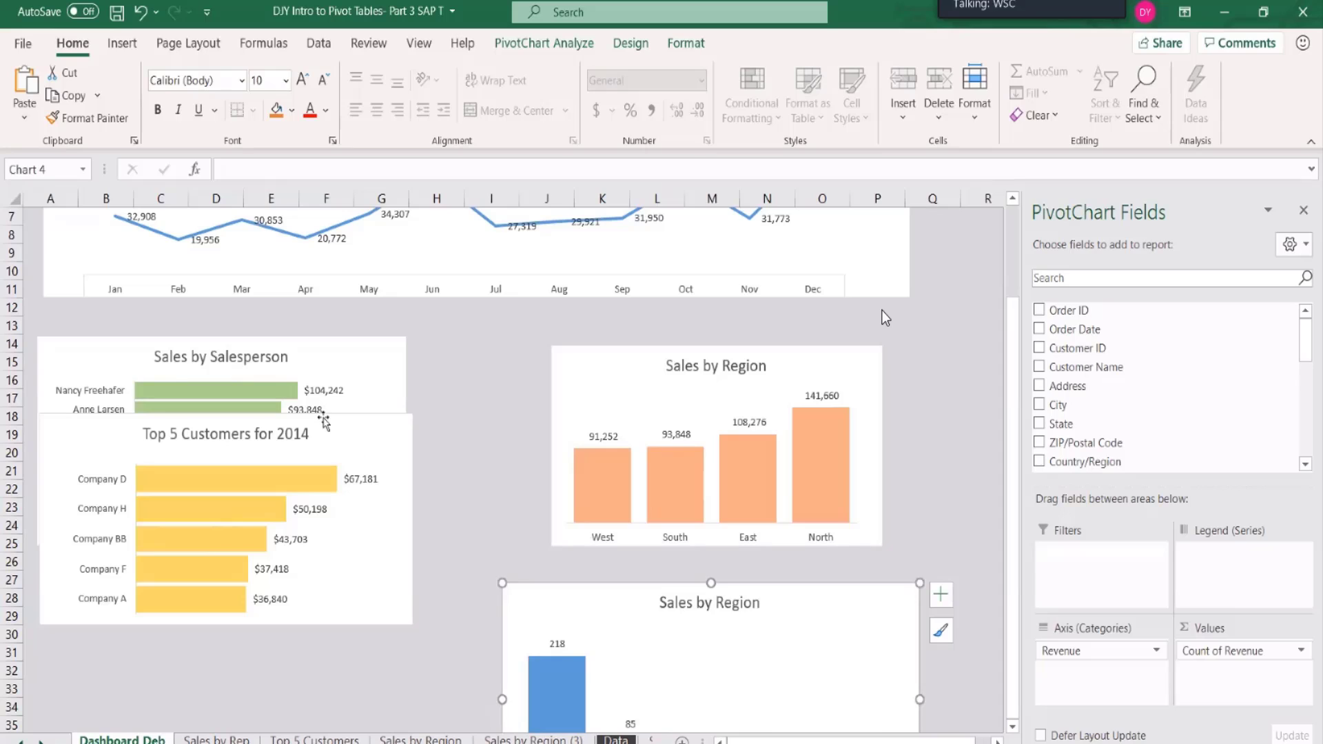
pyautogui.moveTo(324, 420); pyautogui.dragTo(317, 573)
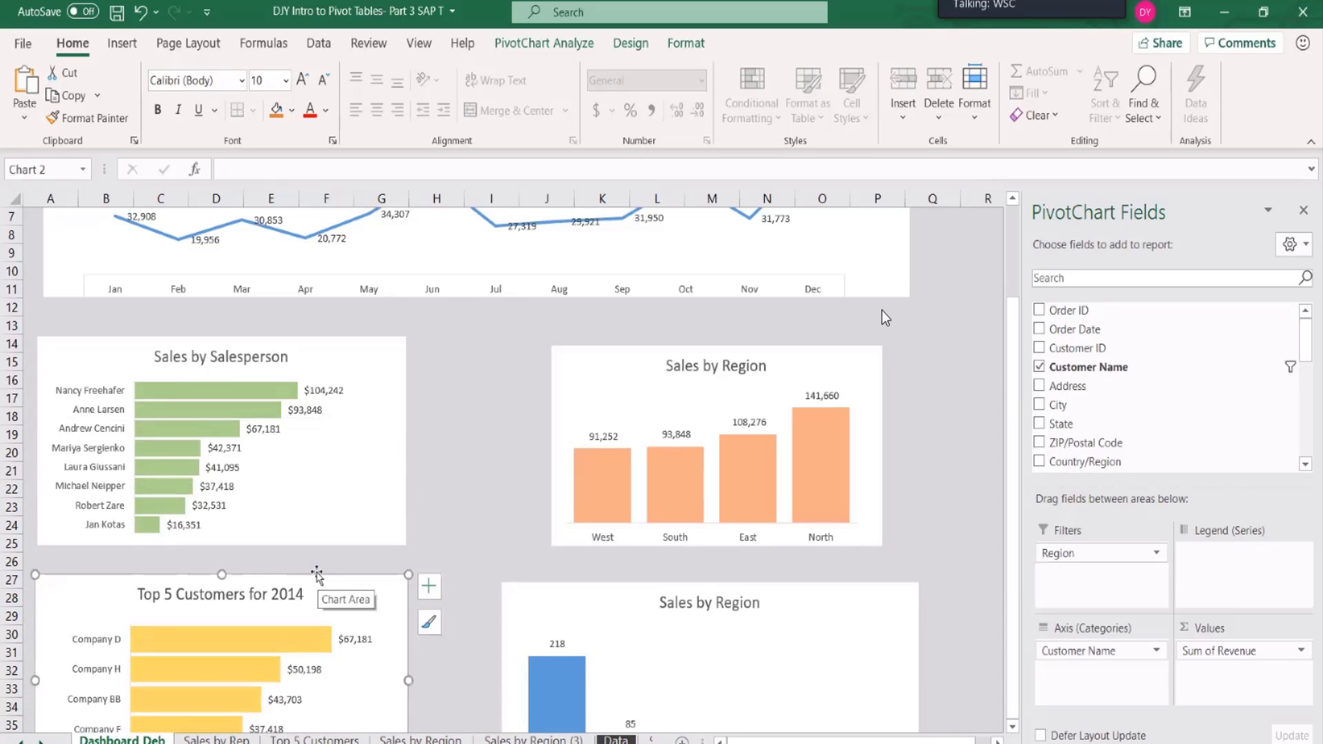
# Select the Sales by Salesperson, Top 5 Customers, Sales by Region and revenue-range charts together and set their height to 2.5".
pyautogui.keyDown('ctrl'); pyautogui.click(348, 355); pyautogui.keyUp('ctrl')
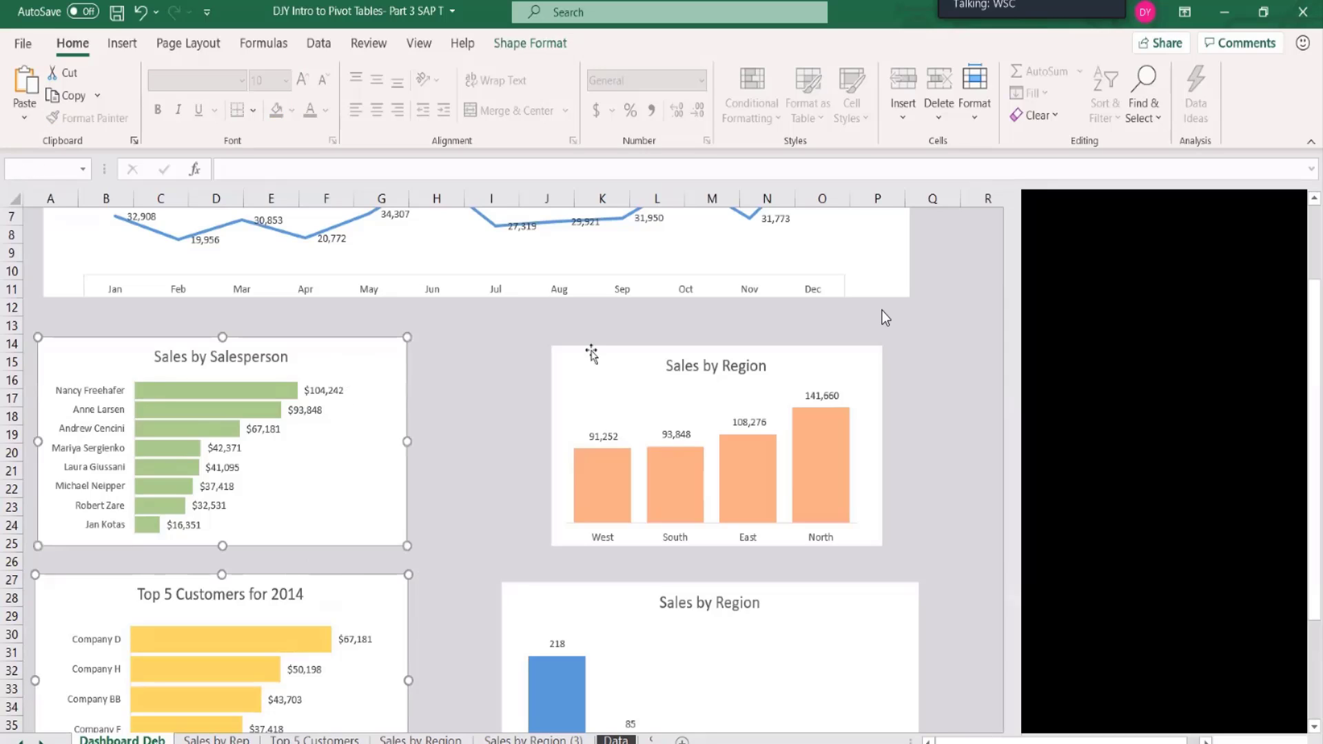
pyautogui.keyDown('ctrl'); pyautogui.click(614, 350); pyautogui.keyUp('ctrl')
pyautogui.keyDown('ctrl'); pyautogui.click(515, 596); pyautogui.keyUp('ctrl')
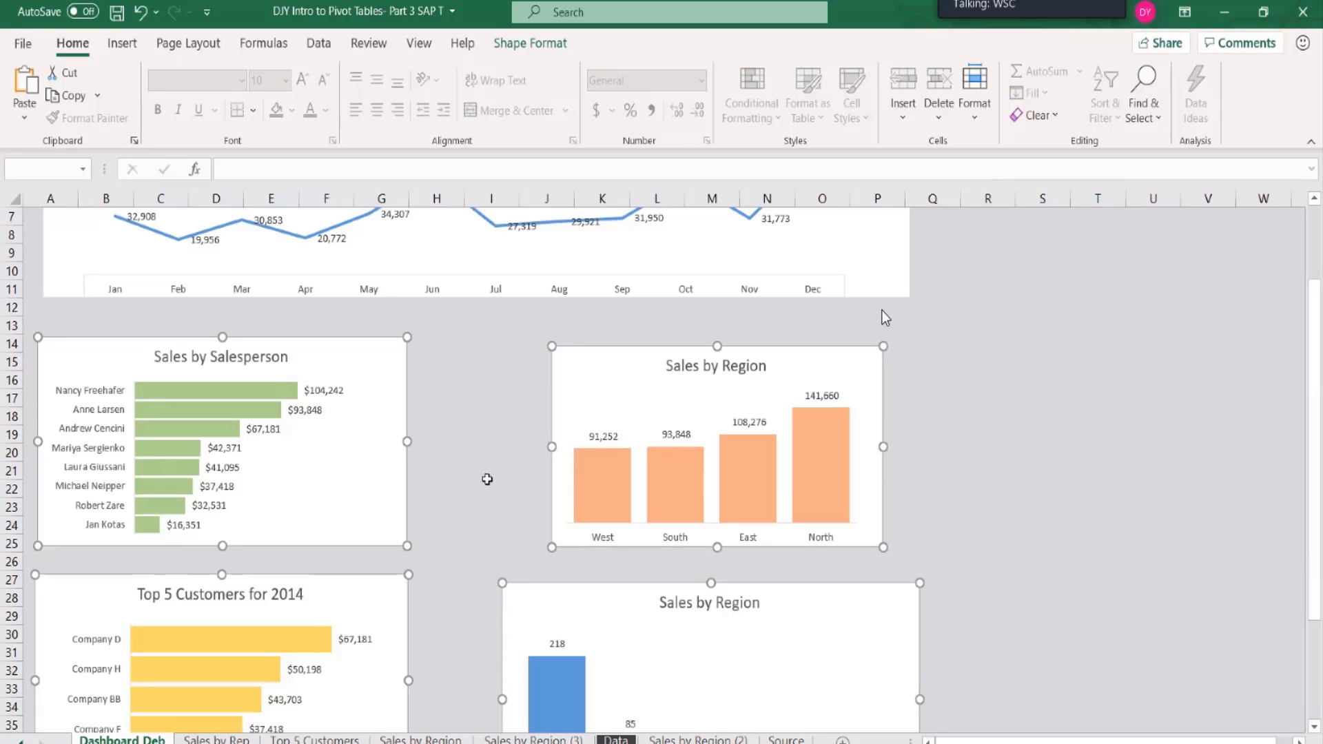
pyautogui.click(510, 45)
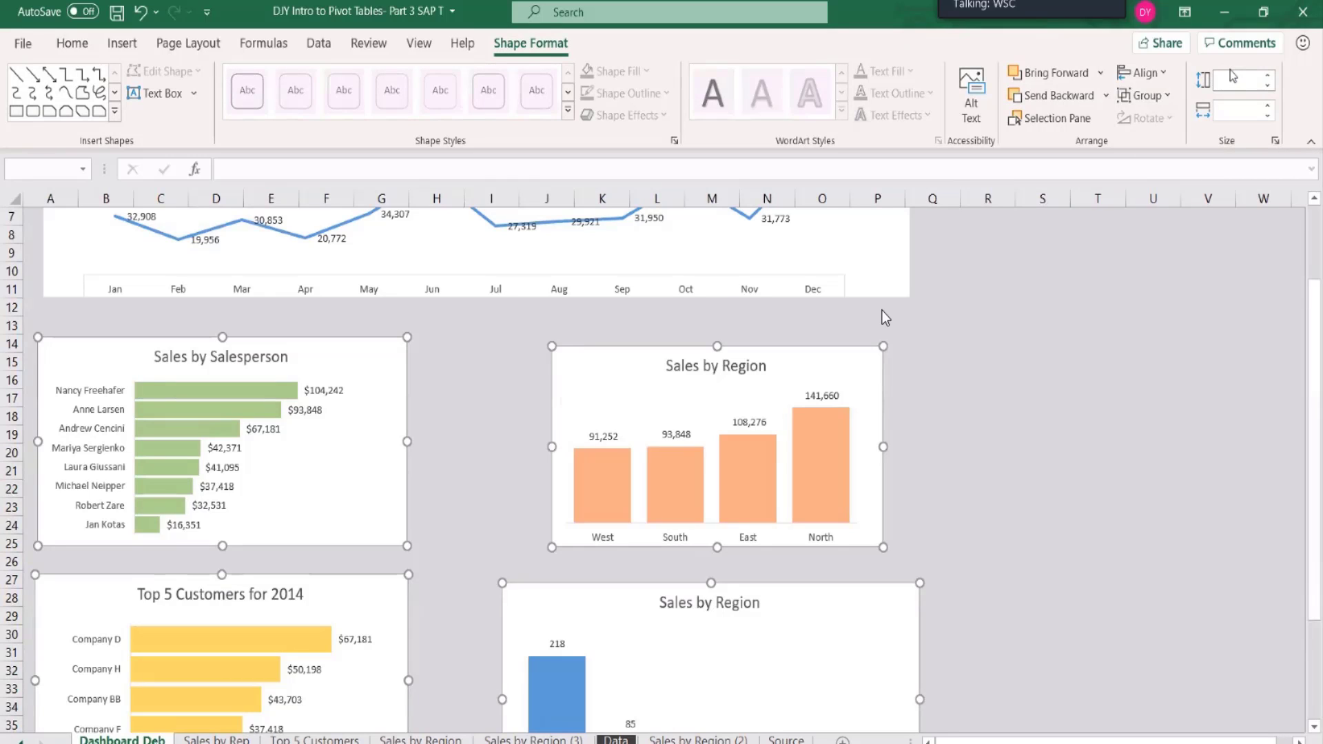
pyautogui.write('2.5')
pyautogui.press('Tab')
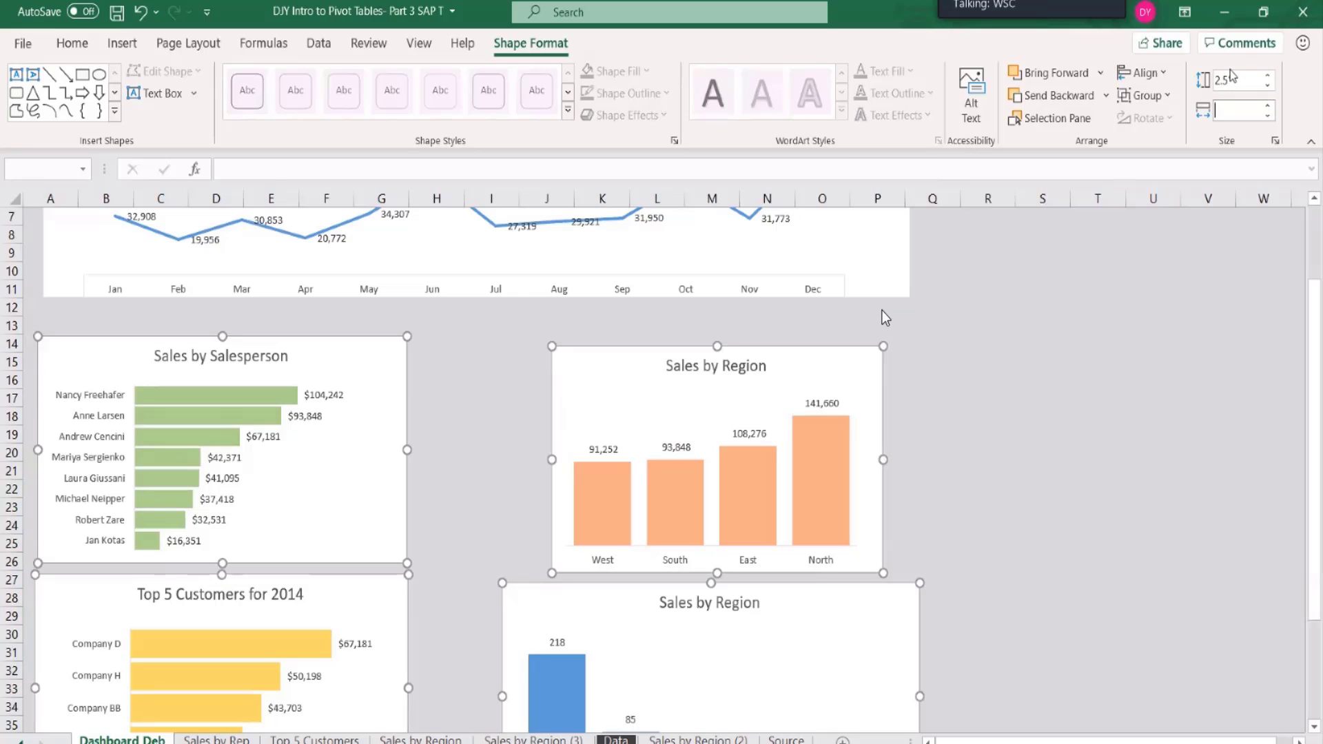
# Try a 3" width on the four selected charts, and increase it in 0.1" increments to 4".
pyautogui.write('3')
pyautogui.press('Return')
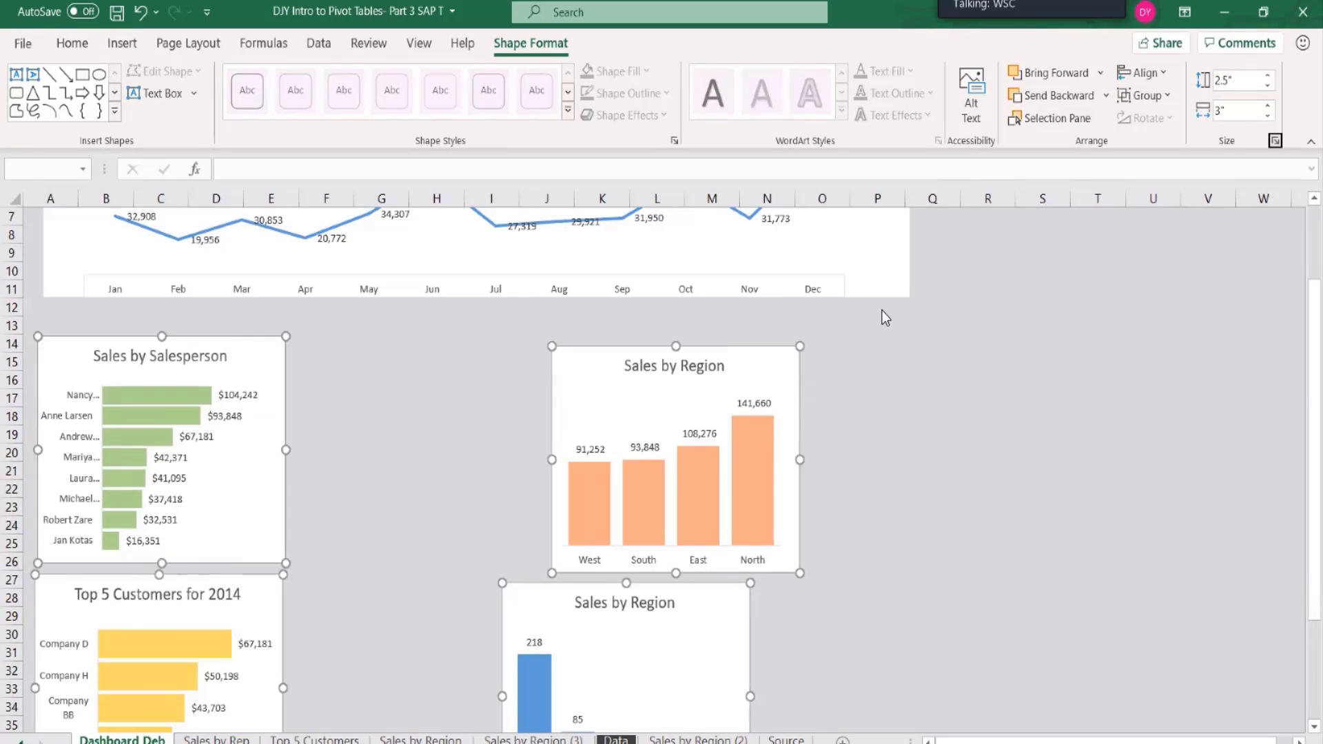
pyautogui.click(1270, 105)
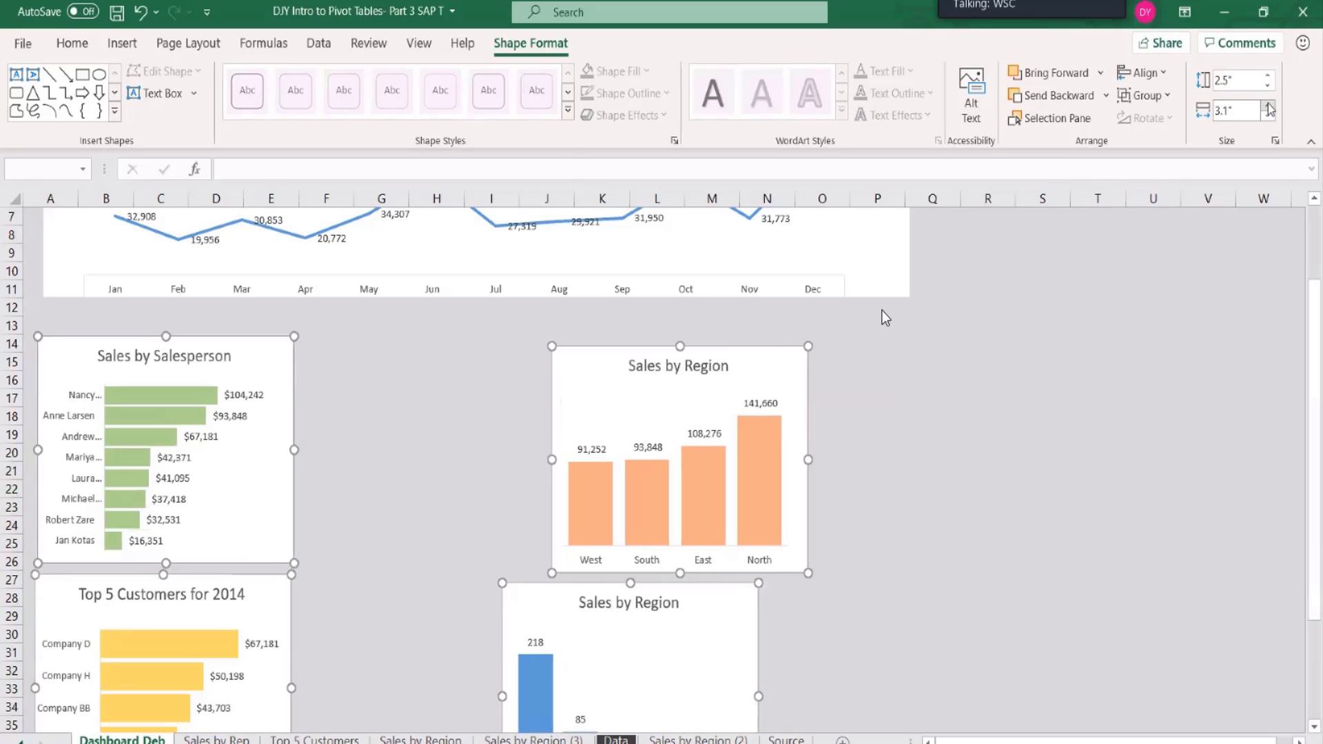
pyautogui.click(1270, 105)
pyautogui.click(1271, 105)
pyautogui.click(1271, 106)
pyautogui.click(1270, 105)
pyautogui.click(1270, 105)
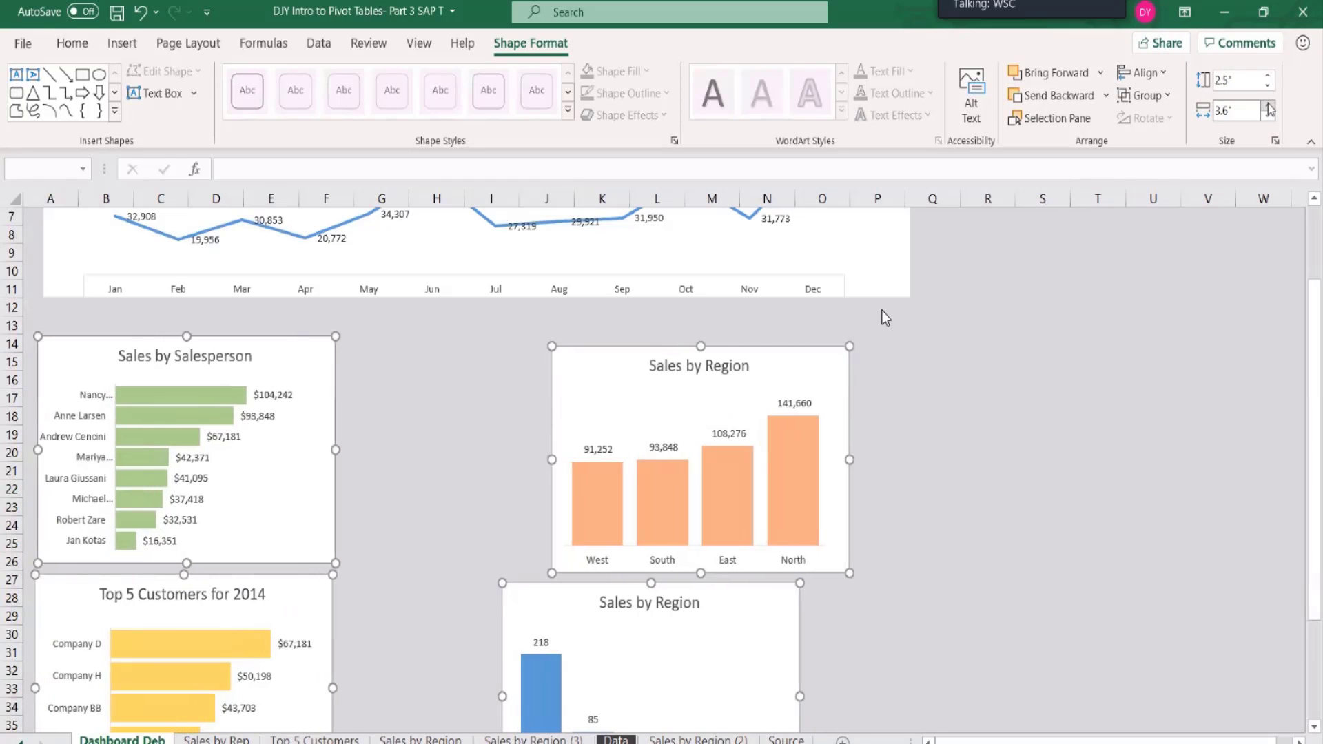
pyautogui.click(1268, 105)
pyautogui.click(1267, 106)
pyautogui.click(1268, 105)
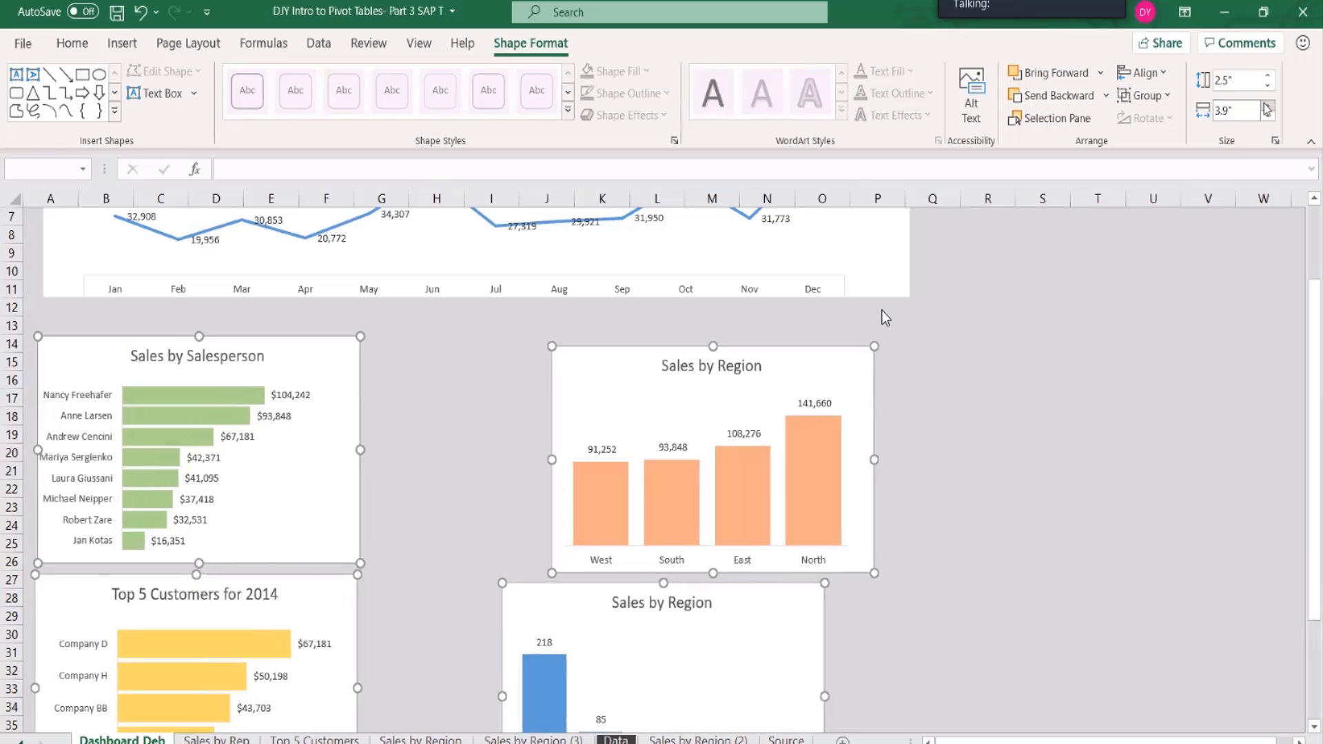
pyautogui.click(1267, 106)
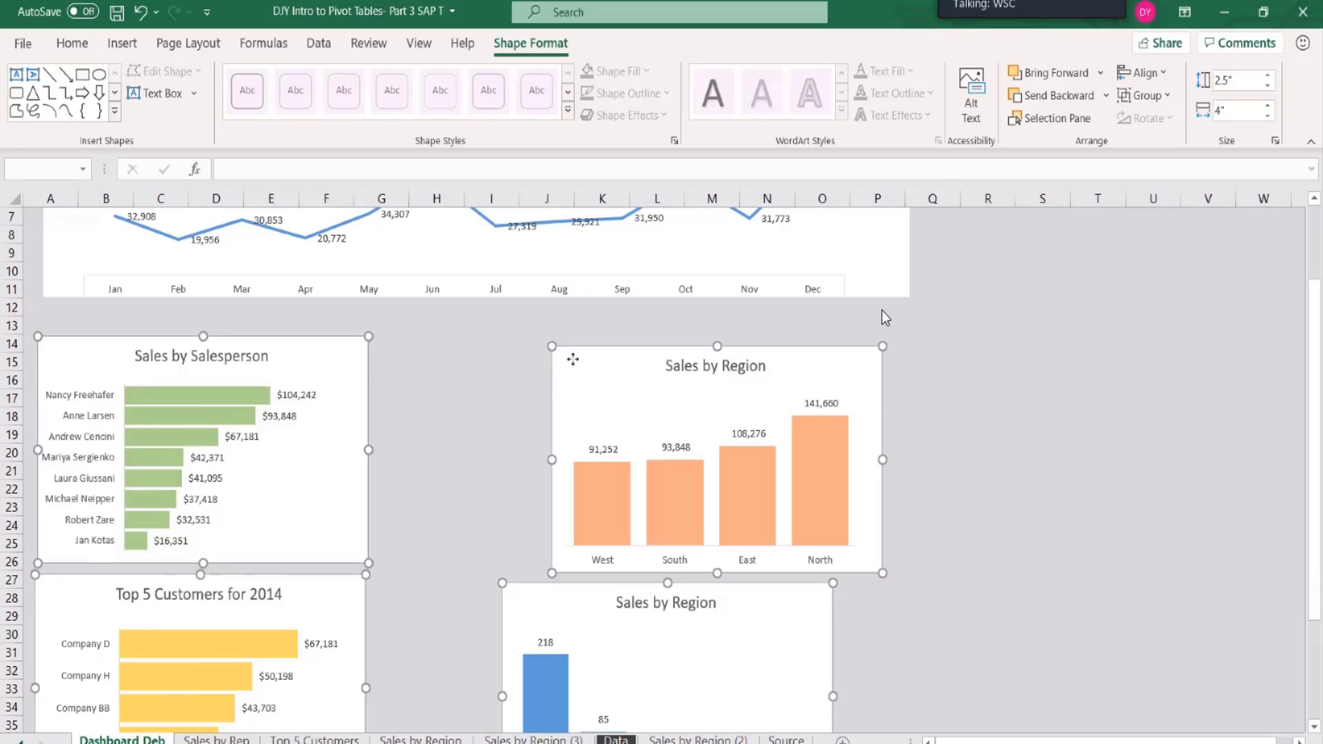
# Shift the four charts slightly right and up as a set, and move Sales by Region alone to about H13.
pyautogui.moveTo(586, 346)
pyautogui.mouseDown()
pyautogui.moveTo(526, 352)
pyautogui.moveTo(602, 339)
pyautogui.mouseUp()
pyautogui.click(1036, 429)
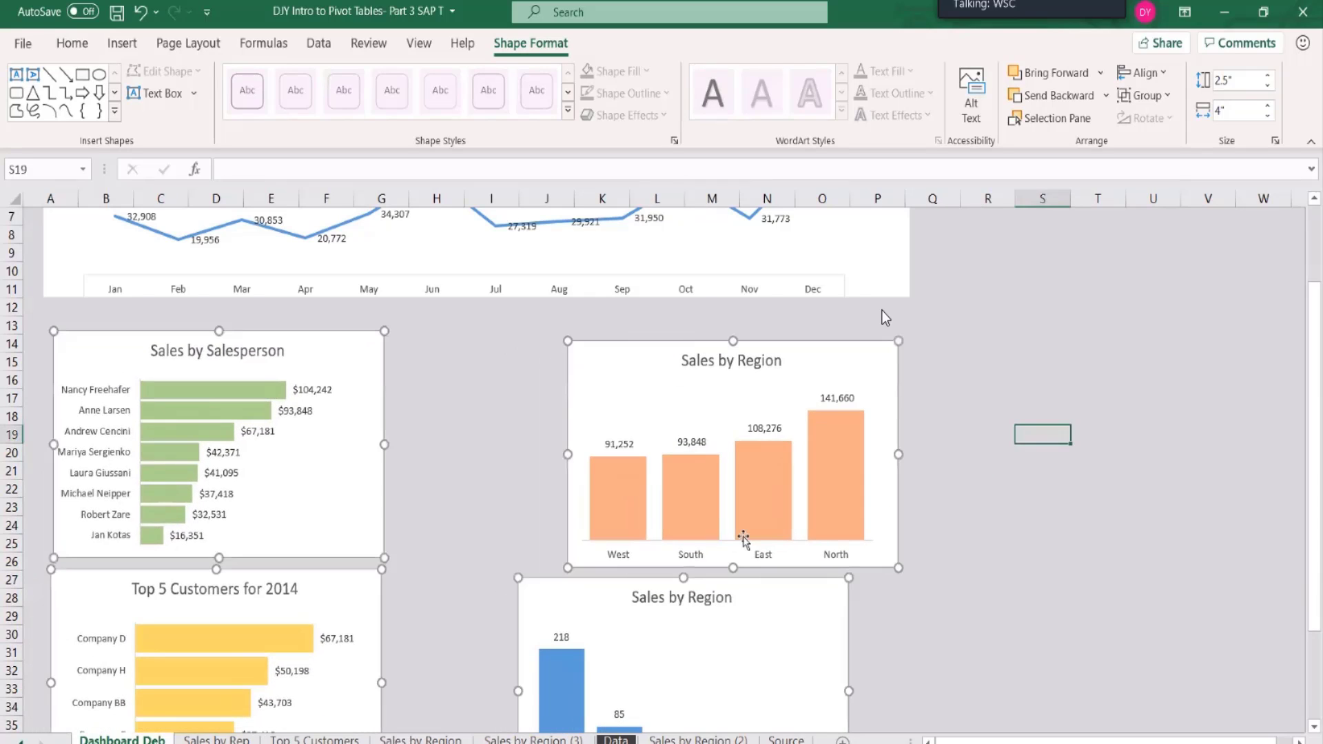
pyautogui.click(605, 350)
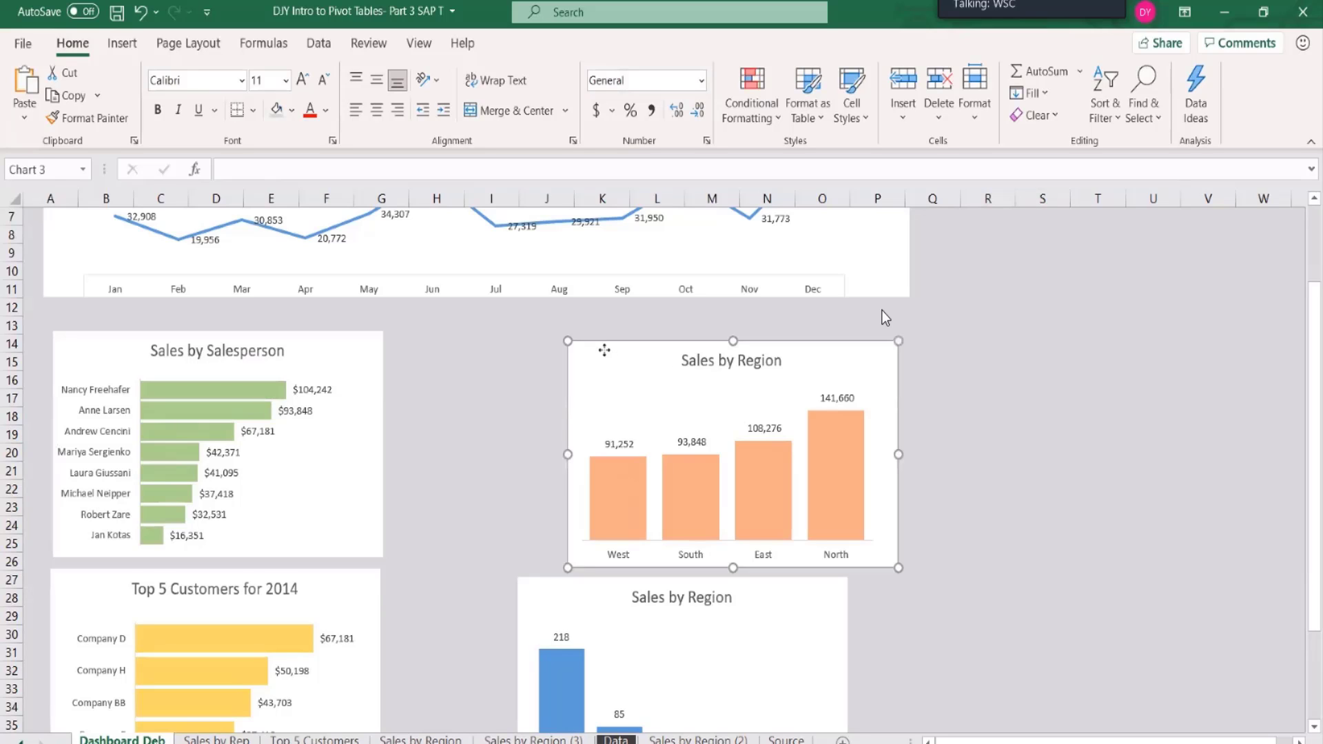
pyautogui.moveTo(605, 350); pyautogui.dragTo(481, 335)
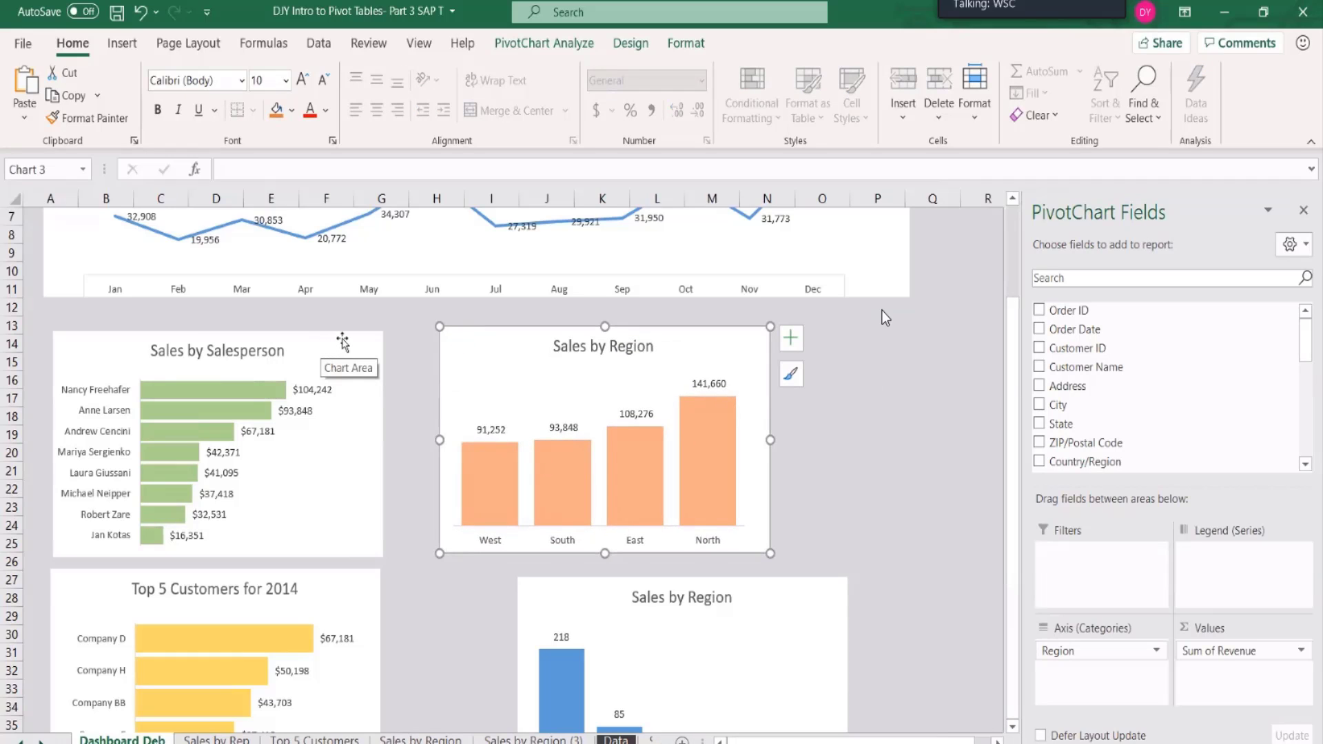
# Align the top edges of the Sales by Salesperson and Sales by Region charts.
pyautogui.keyDown('ctrl'); pyautogui.click(343, 340); pyautogui.keyUp('ctrl')
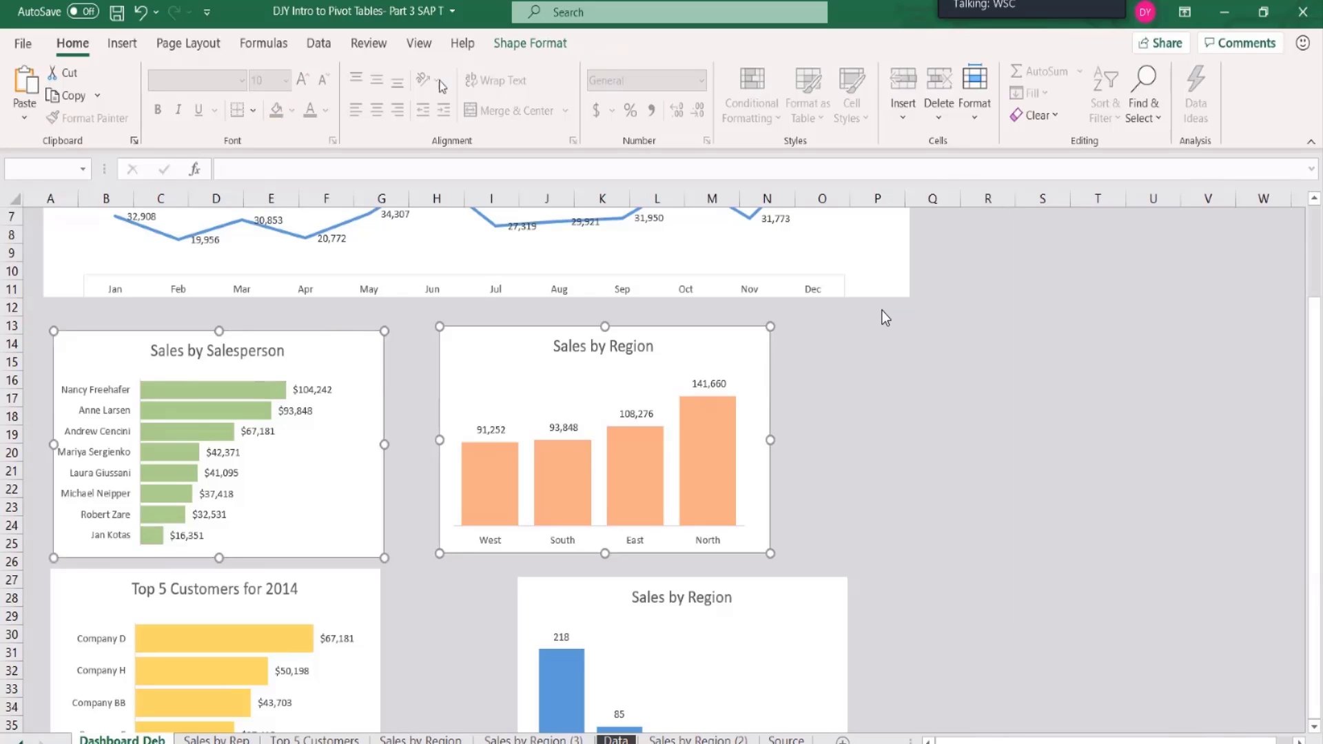
pyautogui.click(531, 42)
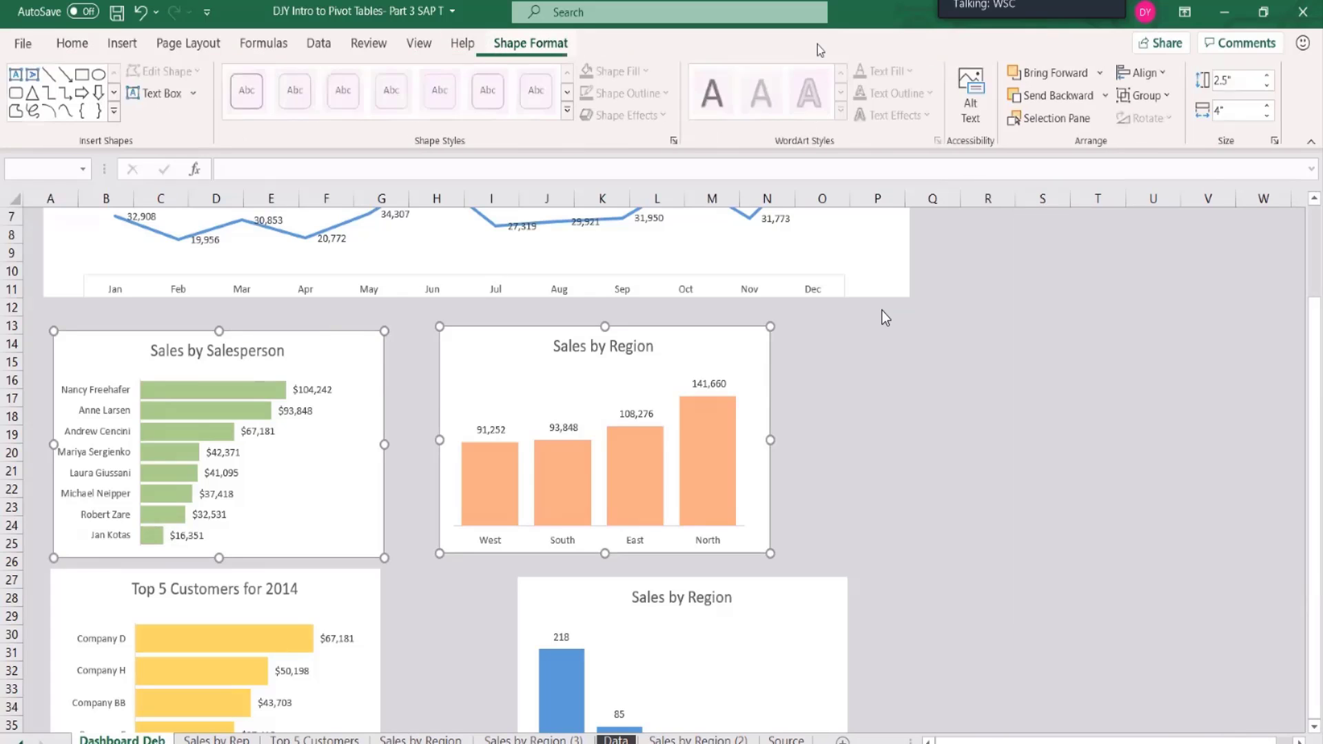
pyautogui.click(1156, 81)
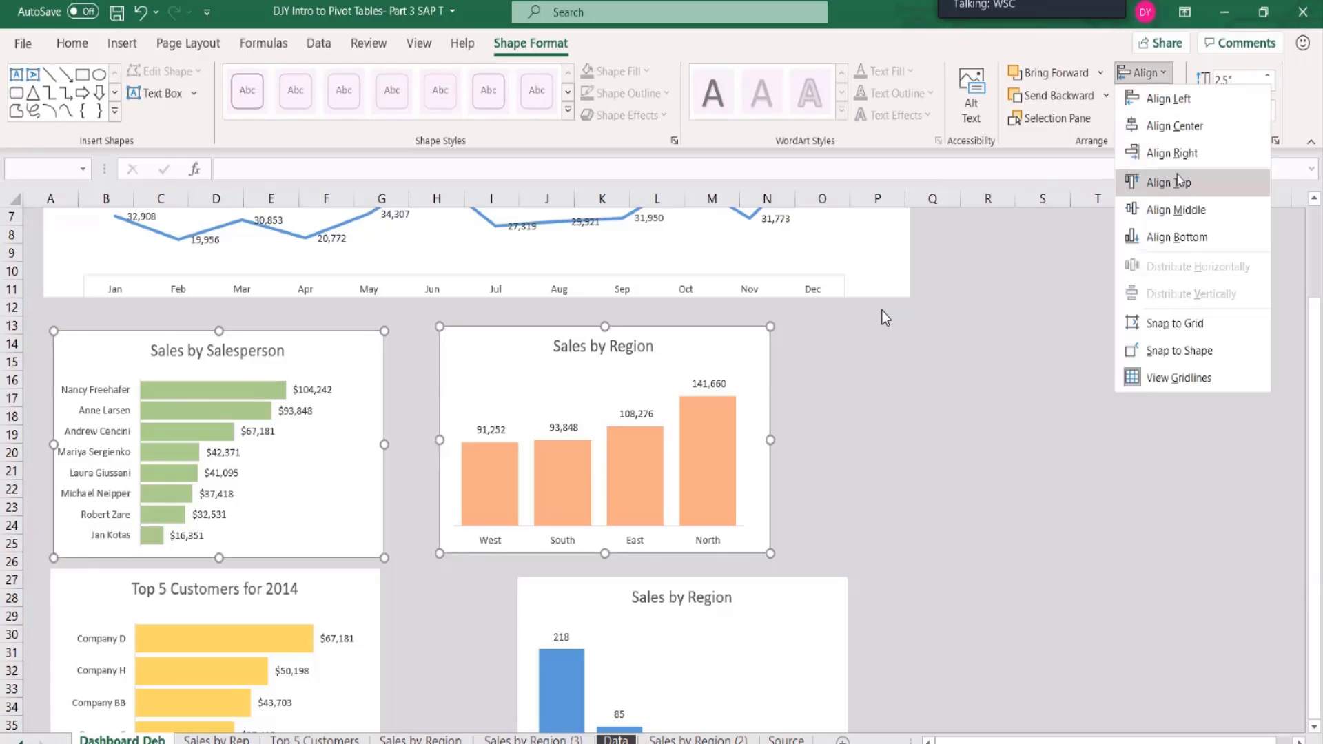
pyautogui.click(1177, 182)
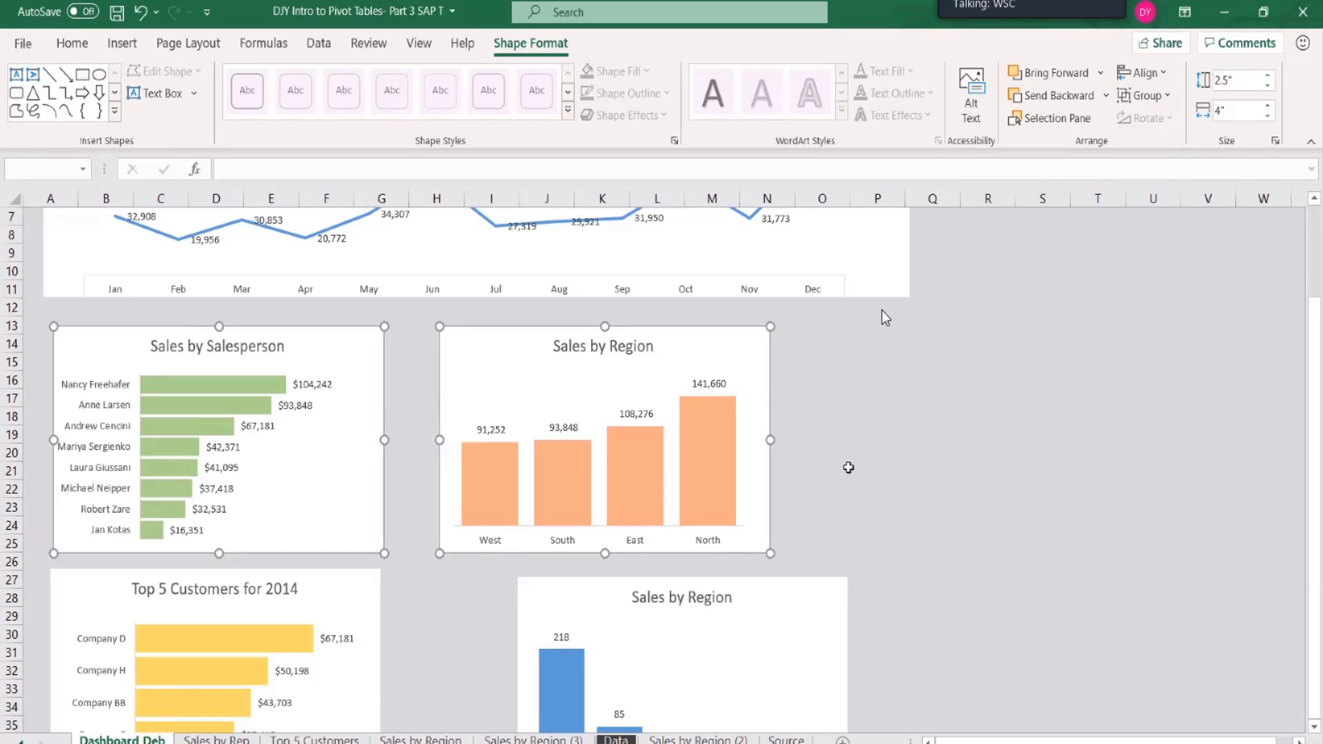
# Move the revenue-range chart beneath Sales by Region at about H27 and align the right edges of these two charts.
pyautogui.click(524, 587)
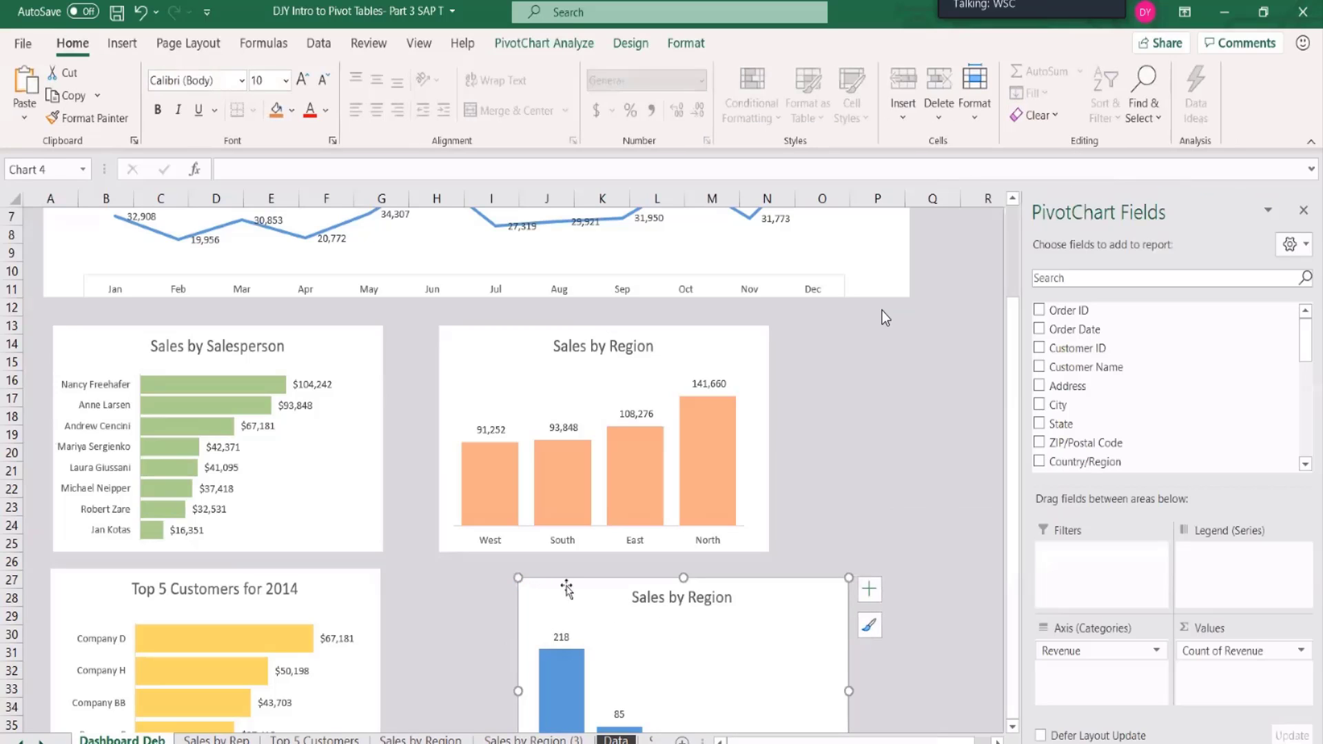
pyautogui.moveTo(524, 587); pyautogui.dragTo(484, 583)
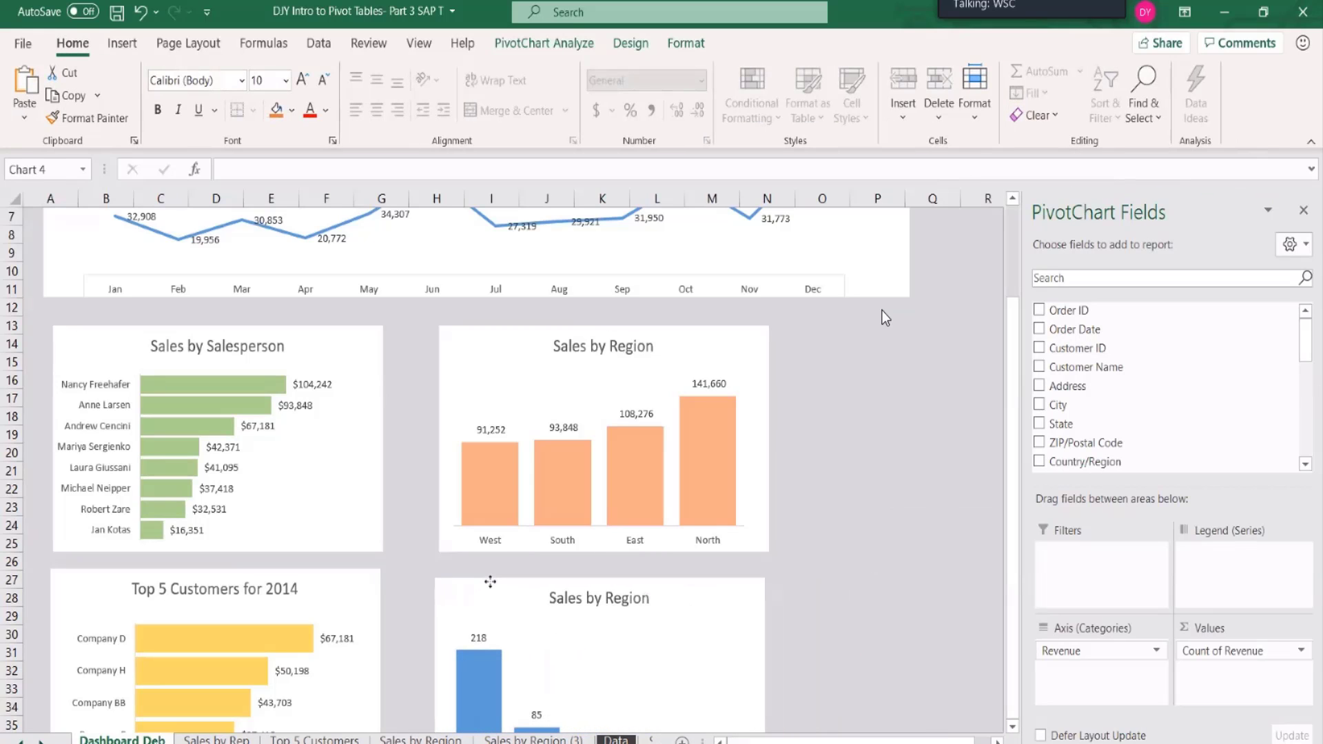
pyautogui.click(472, 386)
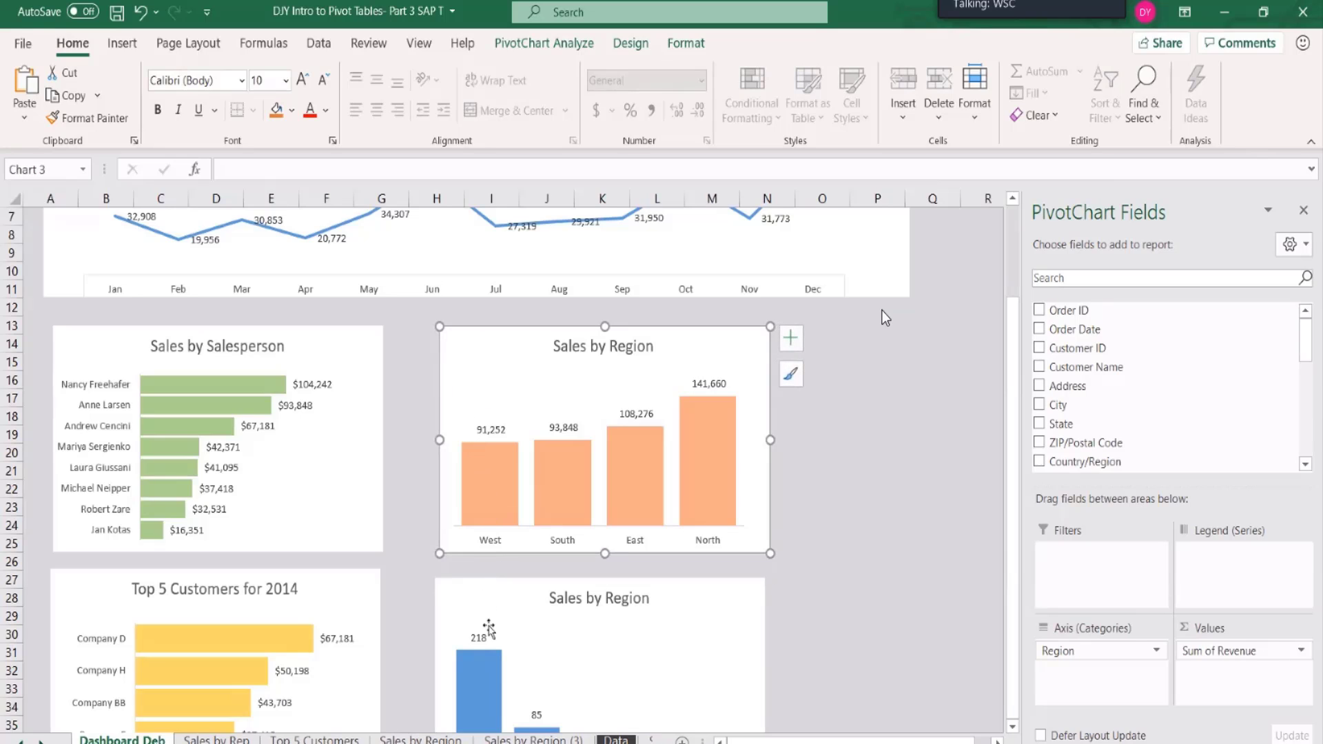
pyautogui.moveTo(488, 652)
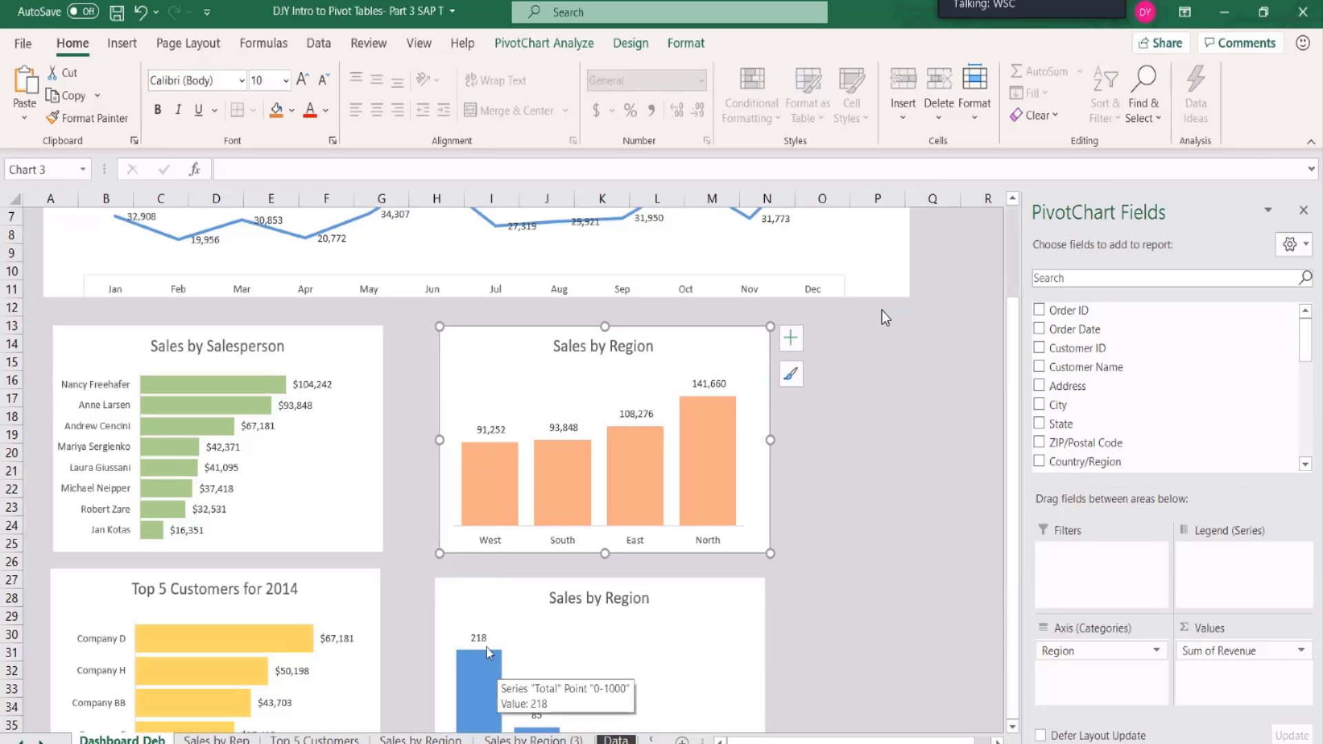
pyautogui.keyDown('ctrl'); pyautogui.click(454, 585); pyautogui.keyUp('ctrl')
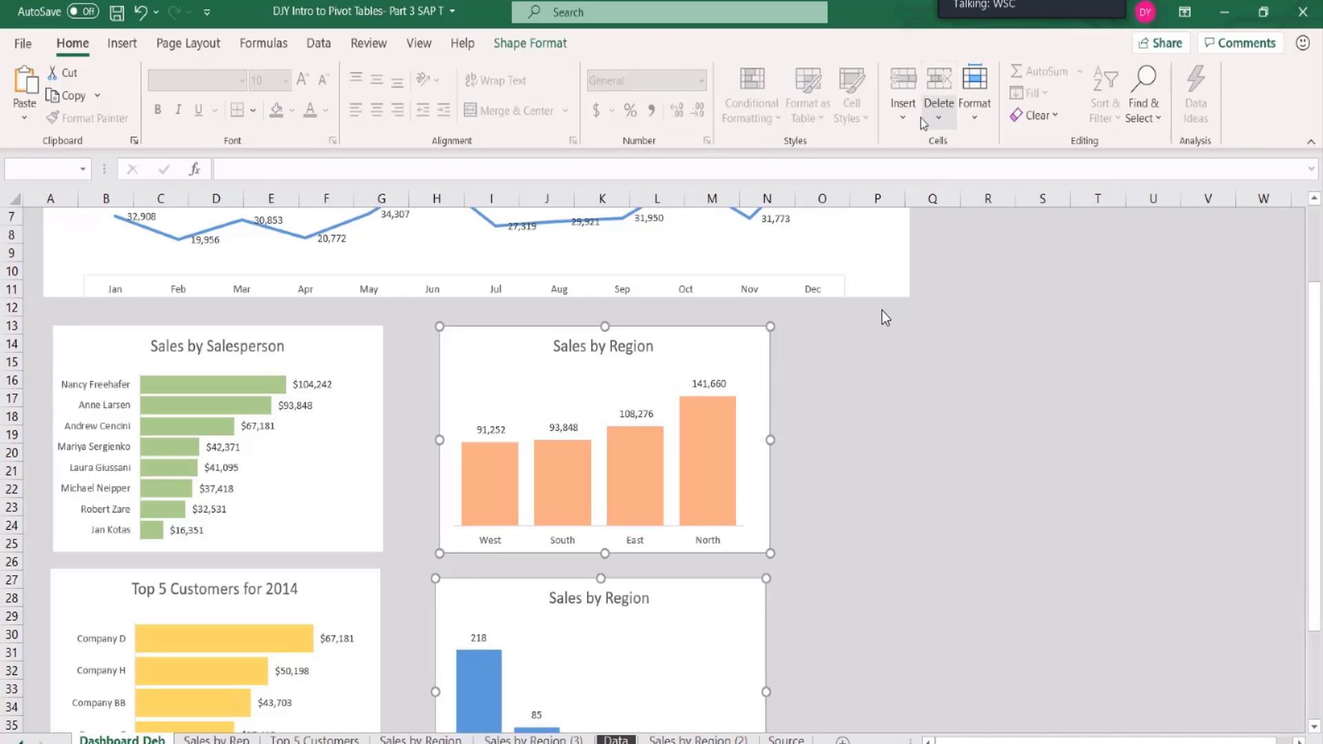
pyautogui.click(530, 40)
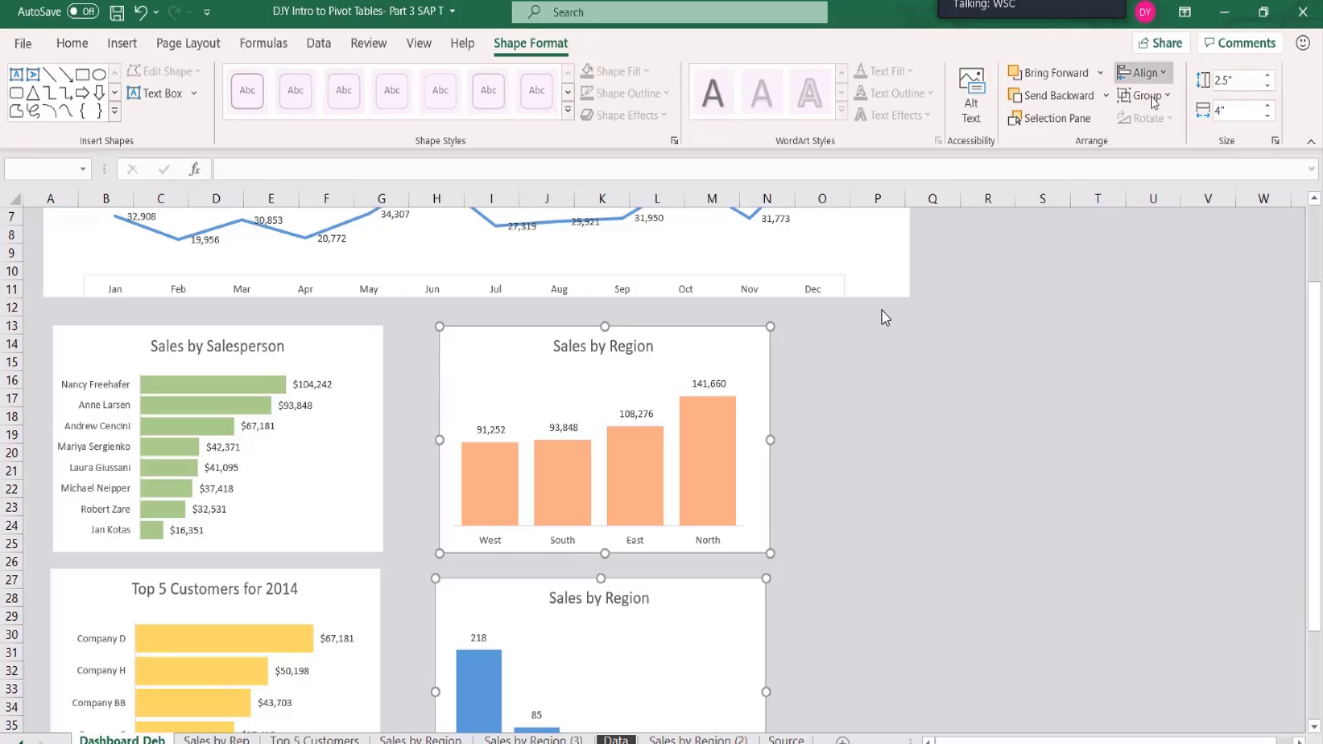
pyautogui.click(1143, 73)
pyautogui.click(1165, 153)
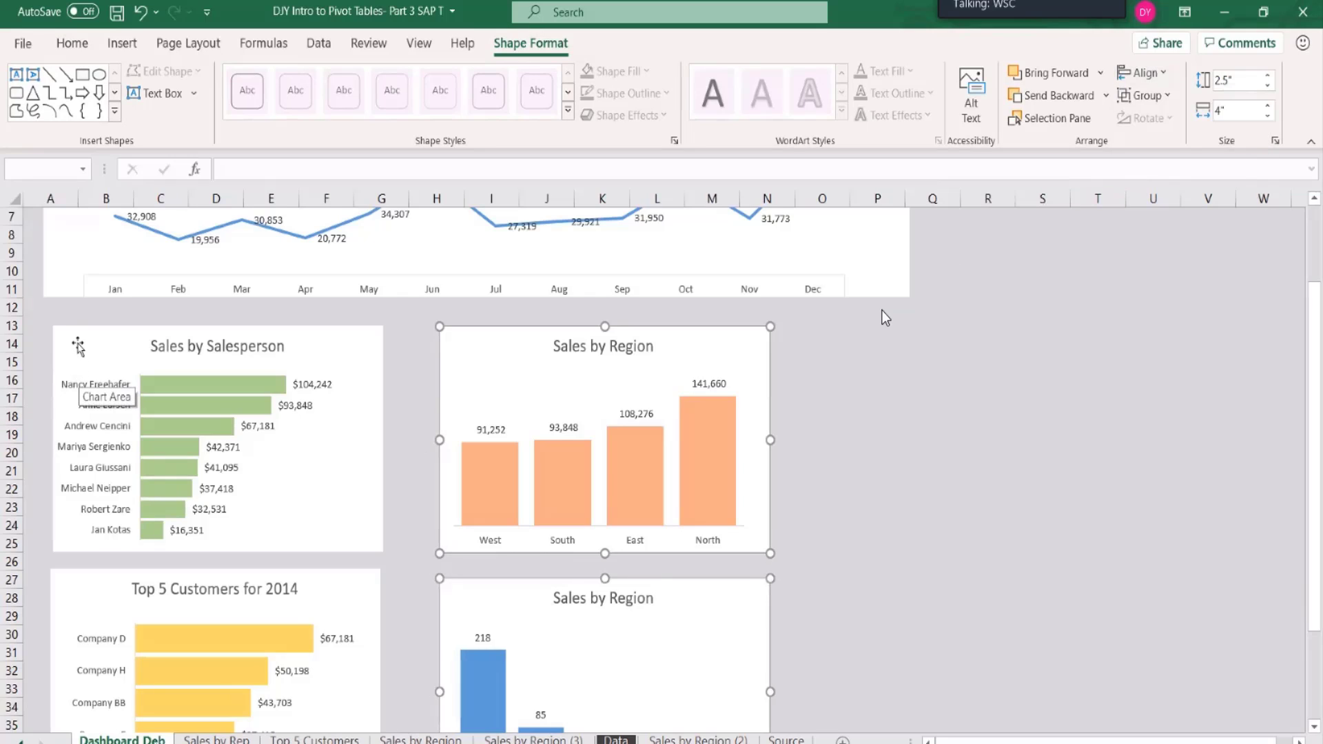
# Close the gap between the chart columns by moving Sales by Region to about G13 and the revenue-range chart to about G27.
pyautogui.moveTo(109, 588); pyautogui.dragTo(107, 586)
pyautogui.click(552, 322)
pyautogui.moveTo(552, 322); pyautogui.dragTo(503, 333)
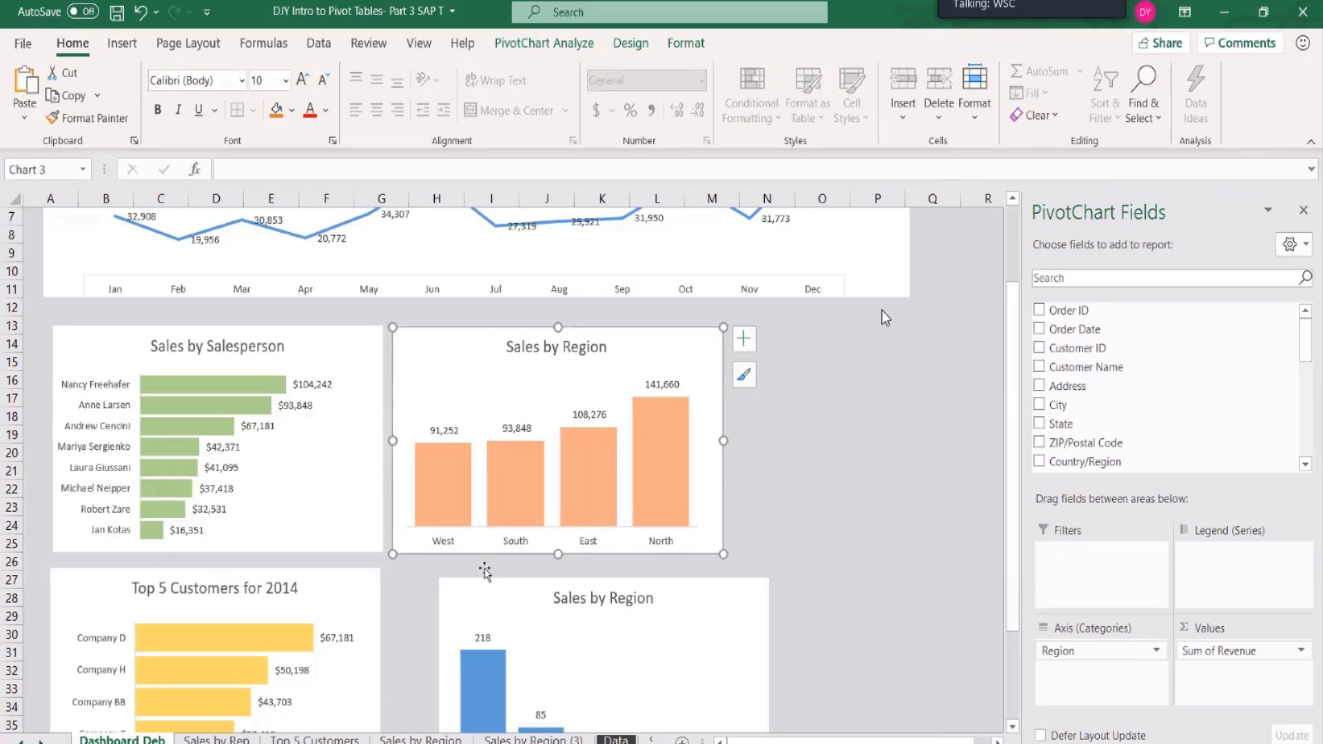
pyautogui.moveTo(483, 583); pyautogui.dragTo(437, 573)
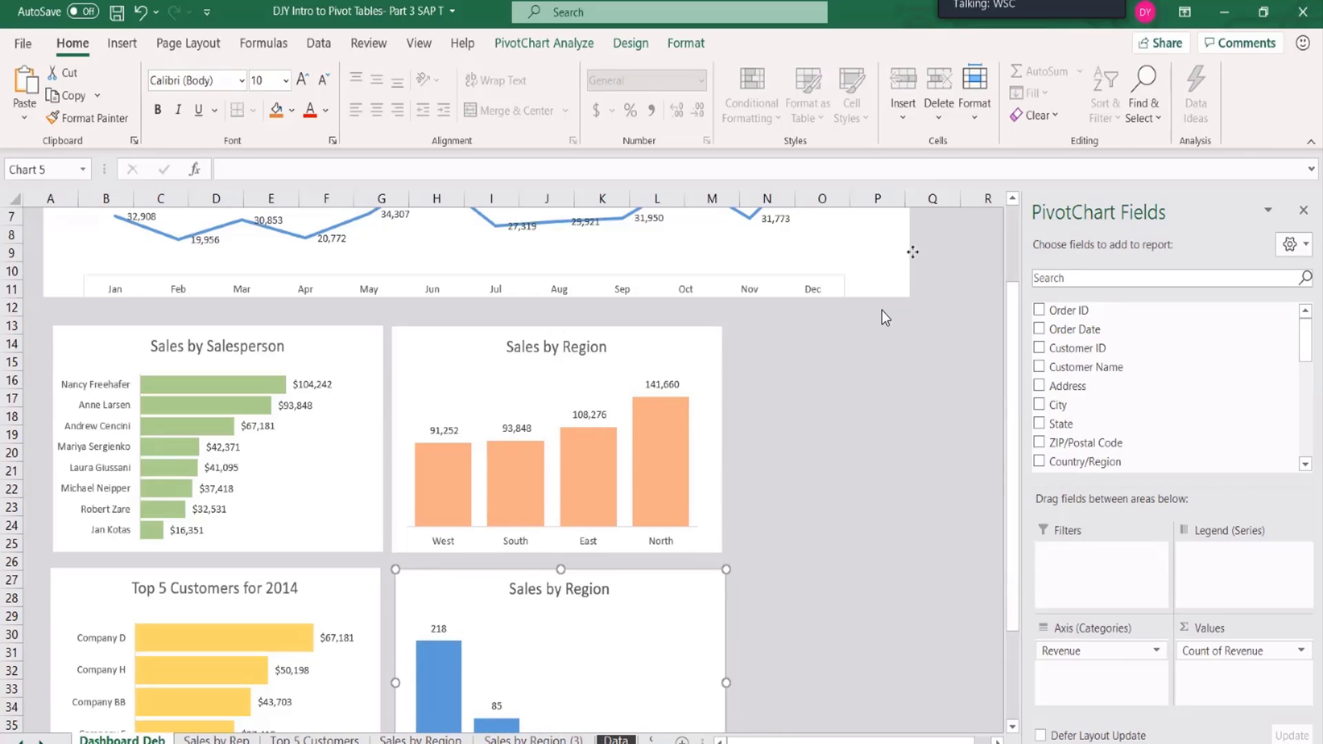
# Narrow the 2014 sales trend chart so its right edge lines up with the Sales by Region chart in column M.
pyautogui.click(913, 253)
pyautogui.scroll(2, 912, 262)
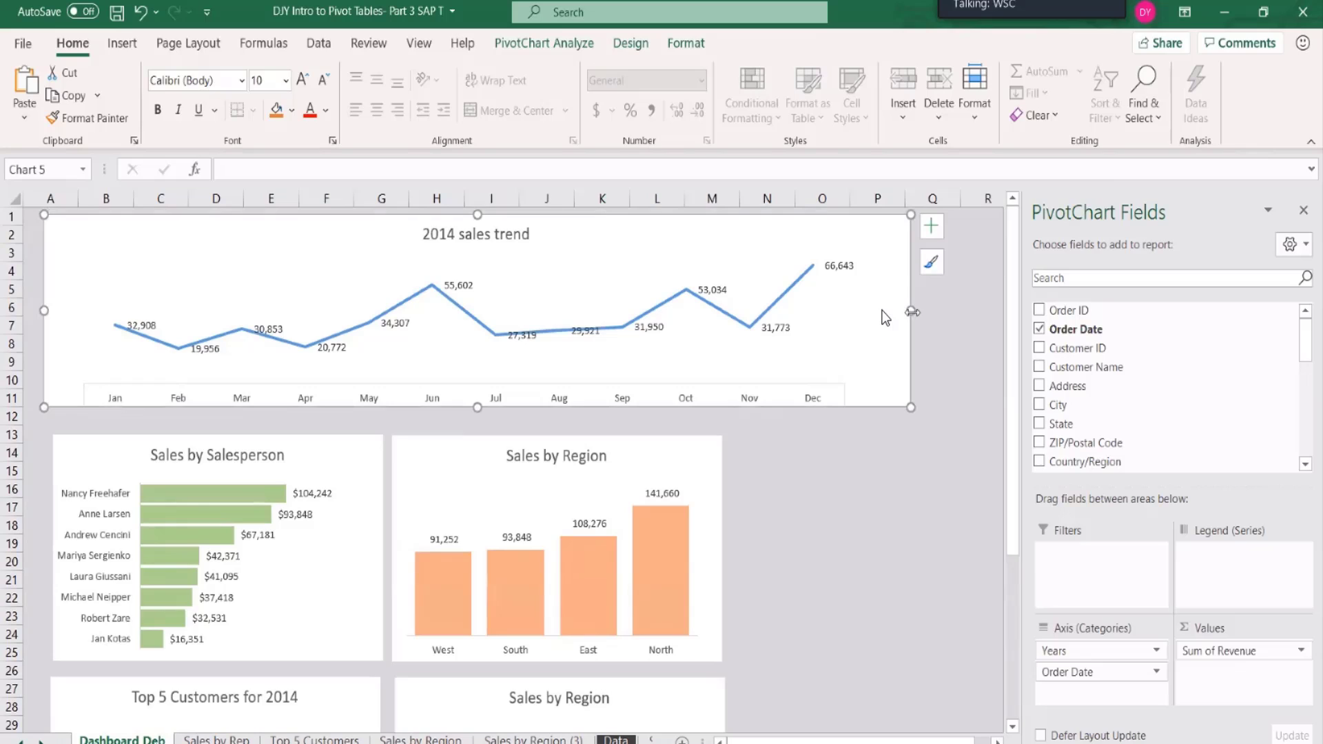
pyautogui.moveTo(913, 312); pyautogui.dragTo(722, 327)
pyautogui.click(942, 325)
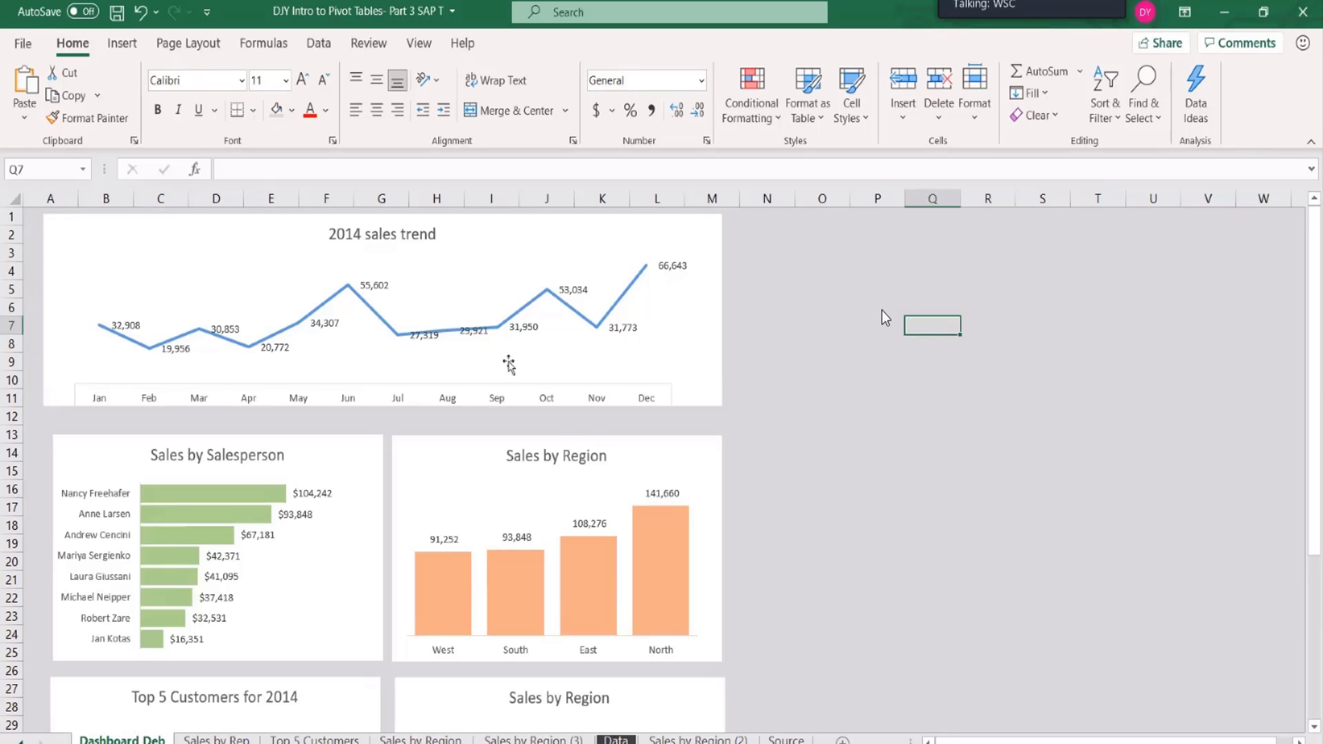
# Insert Region and Salesperson slicers from the 2014 sales trend chart and move both clear of the charts, around columns P to S.
pyautogui.click(276, 439)
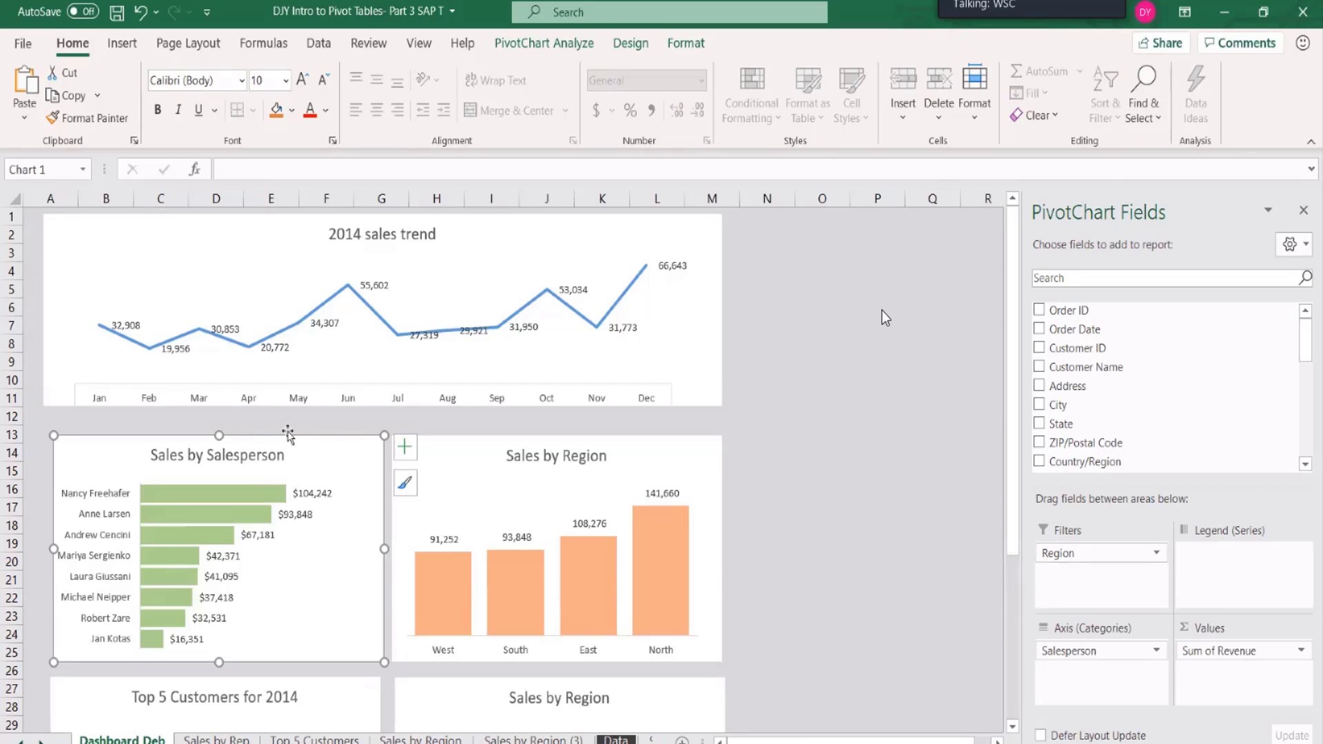
pyautogui.click(128, 224)
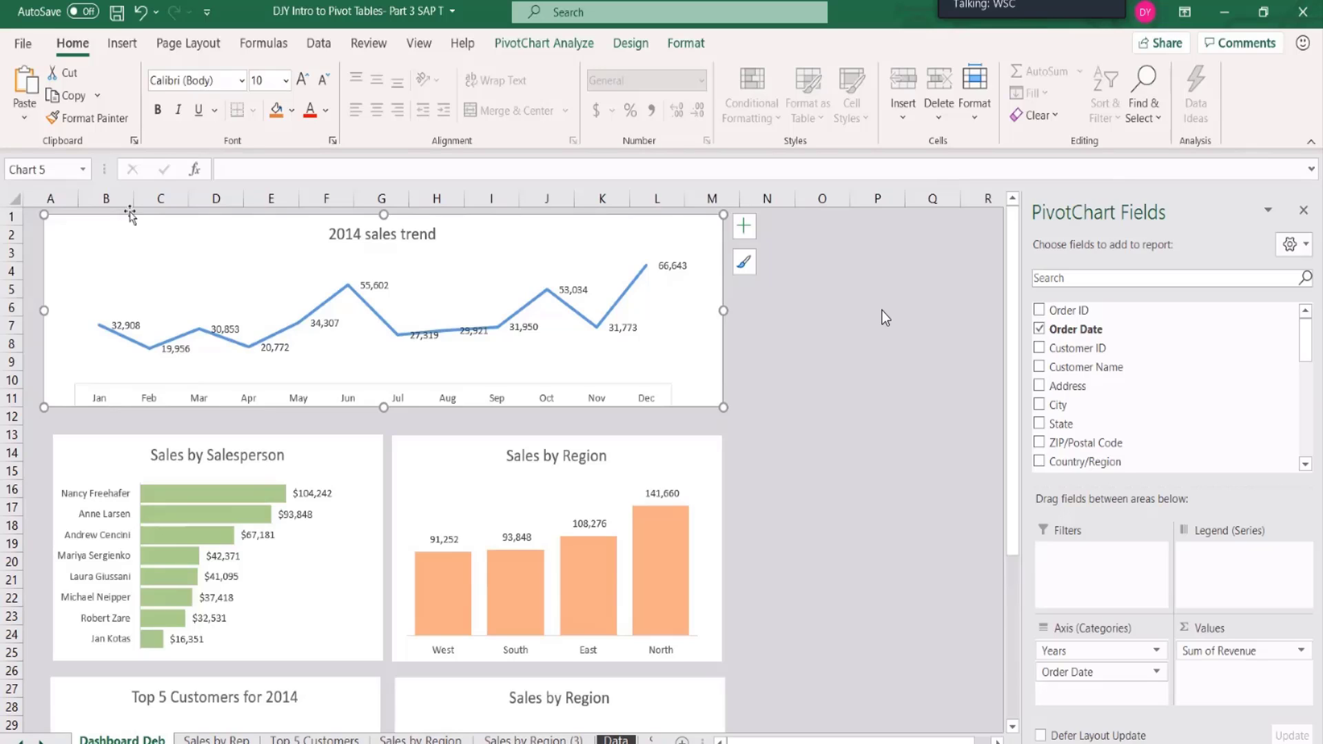
pyautogui.click(576, 42)
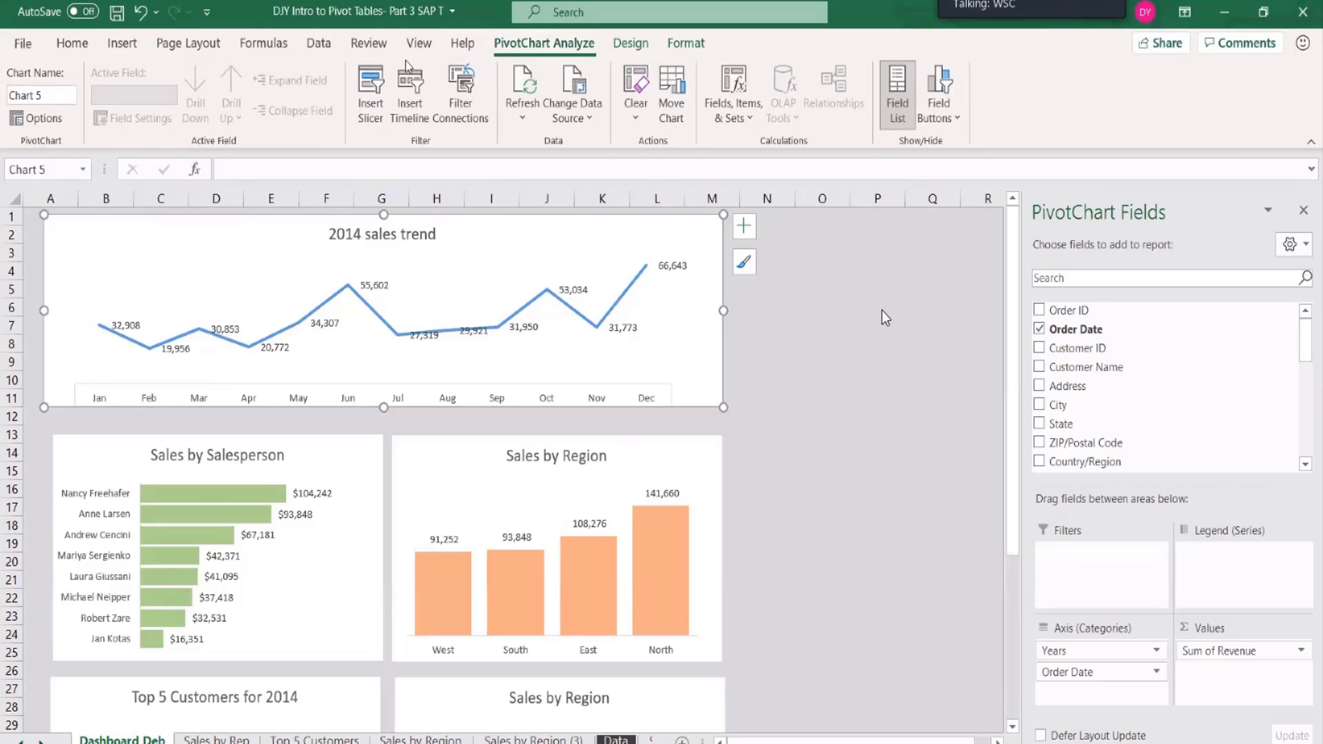
pyautogui.click(374, 82)
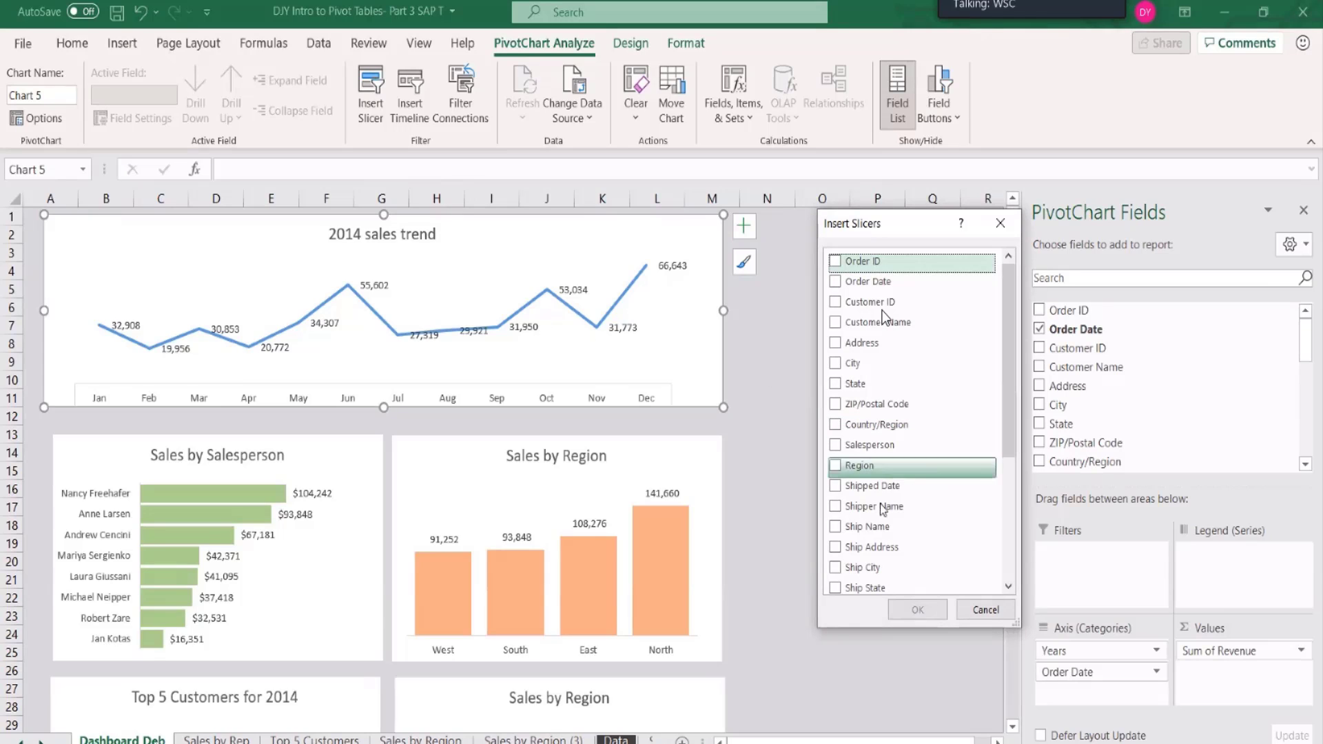
pyautogui.click(836, 466)
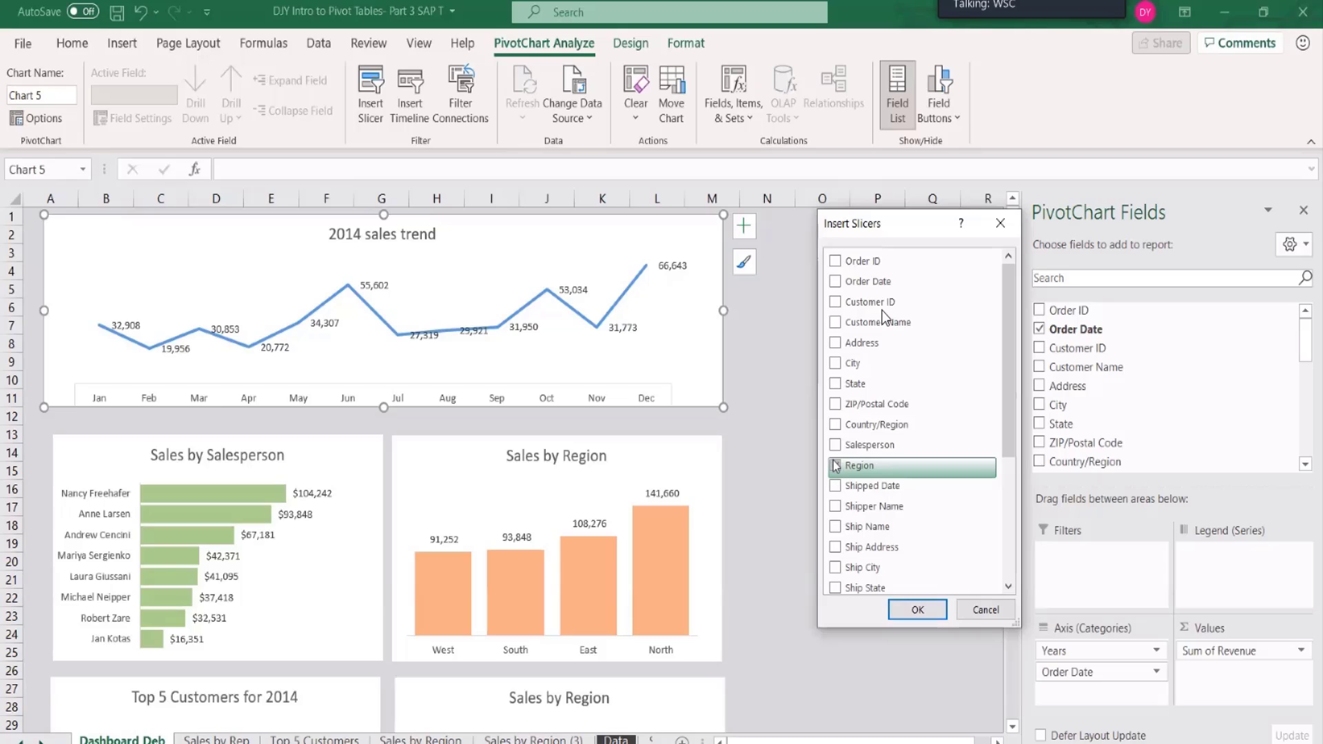
pyautogui.click(837, 466)
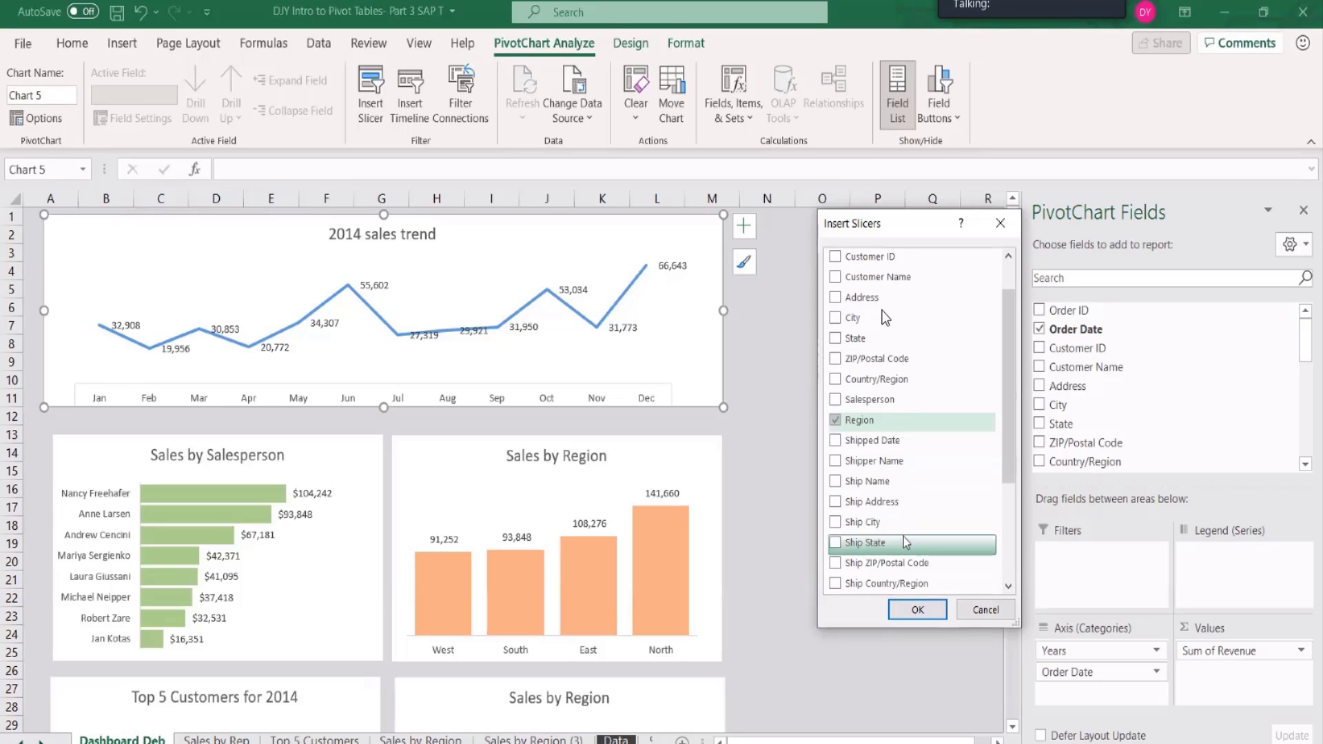
pyautogui.scroll(-3, 903, 536)
pyautogui.scroll(-1, 891, 541)
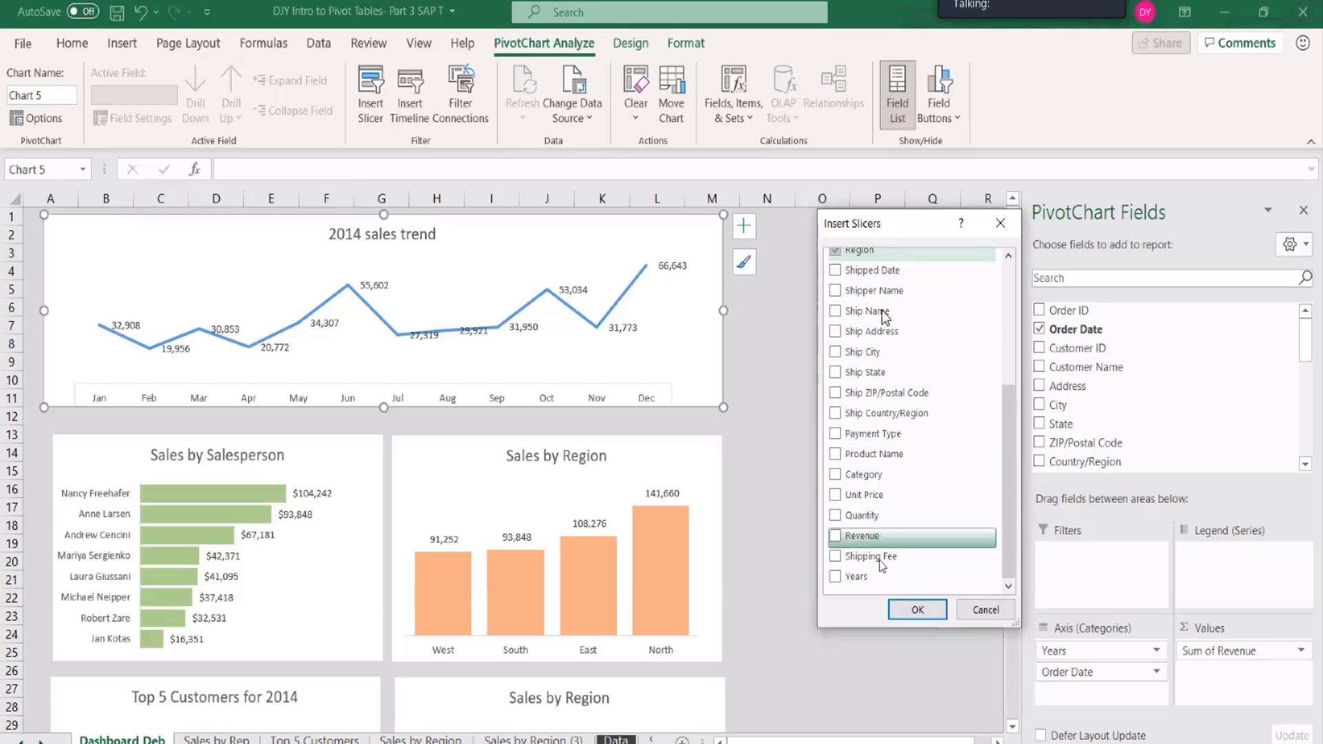
pyautogui.scroll(3, 881, 562)
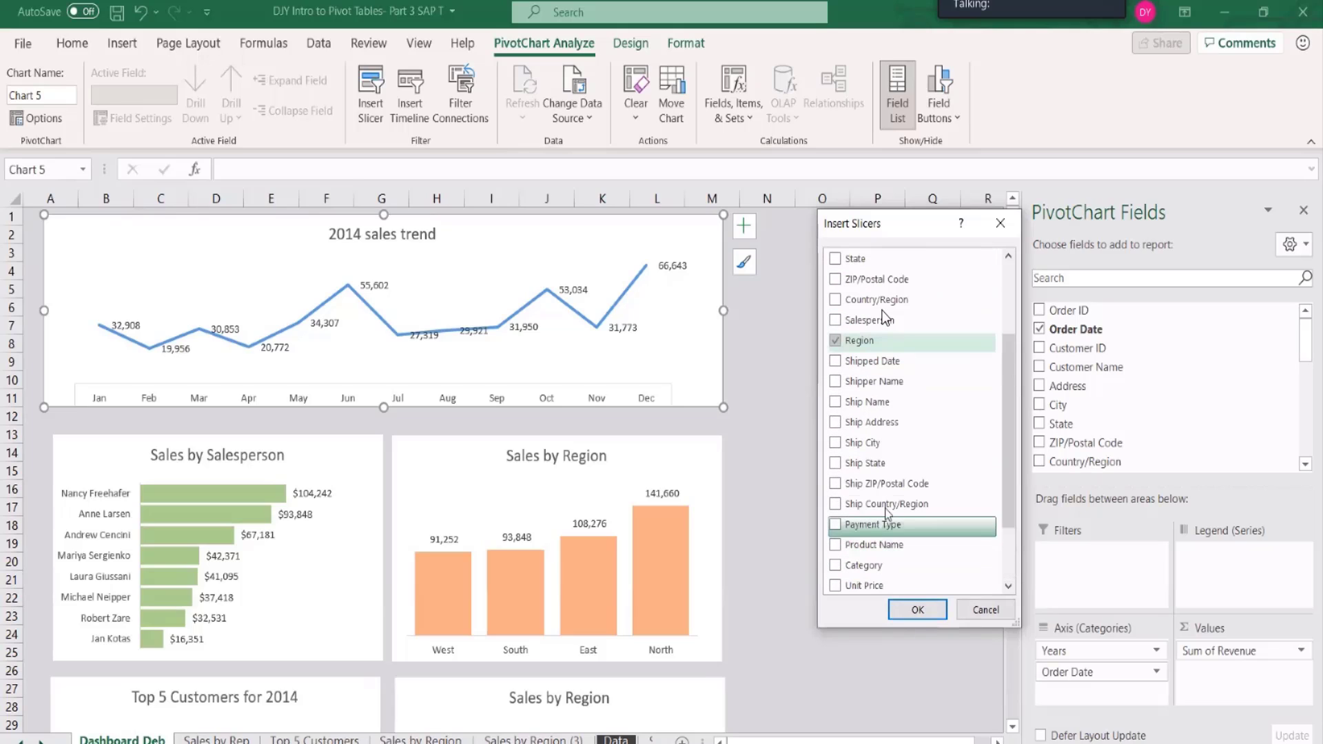
pyautogui.scroll(2, 887, 513)
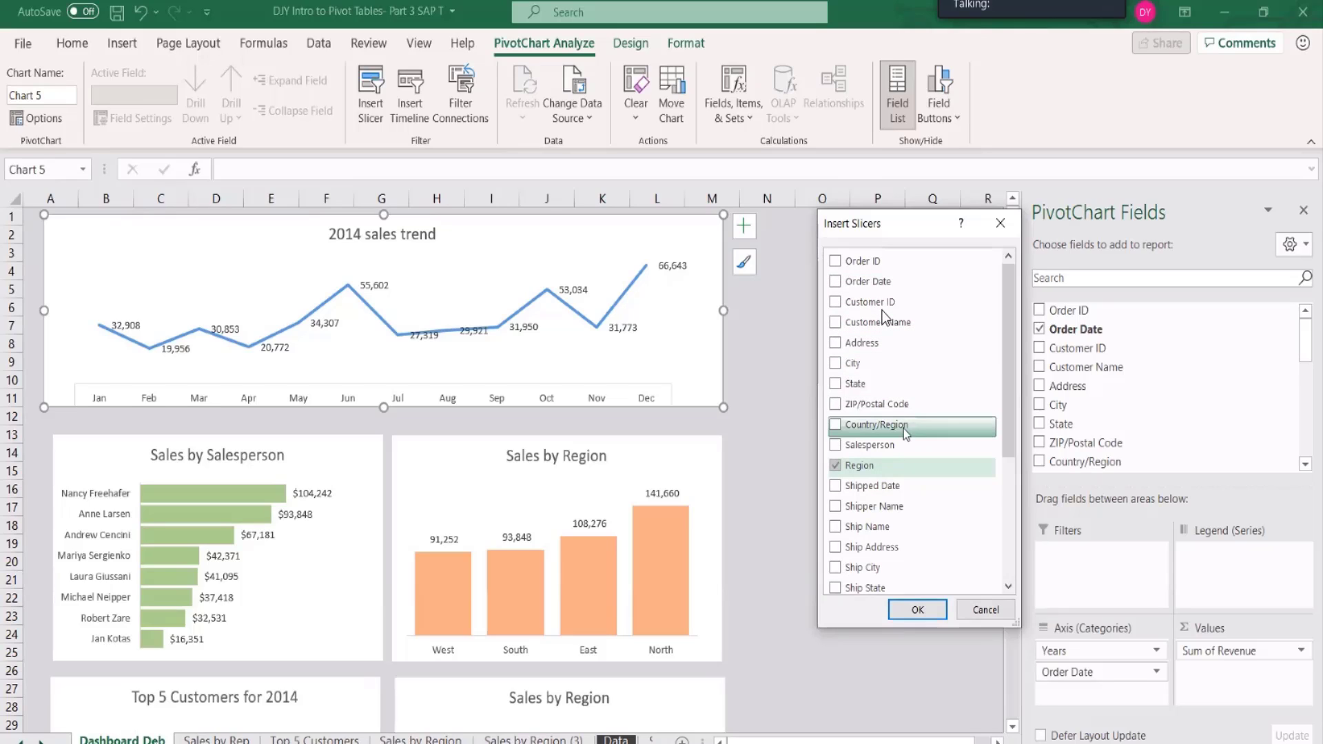
pyautogui.click(837, 443)
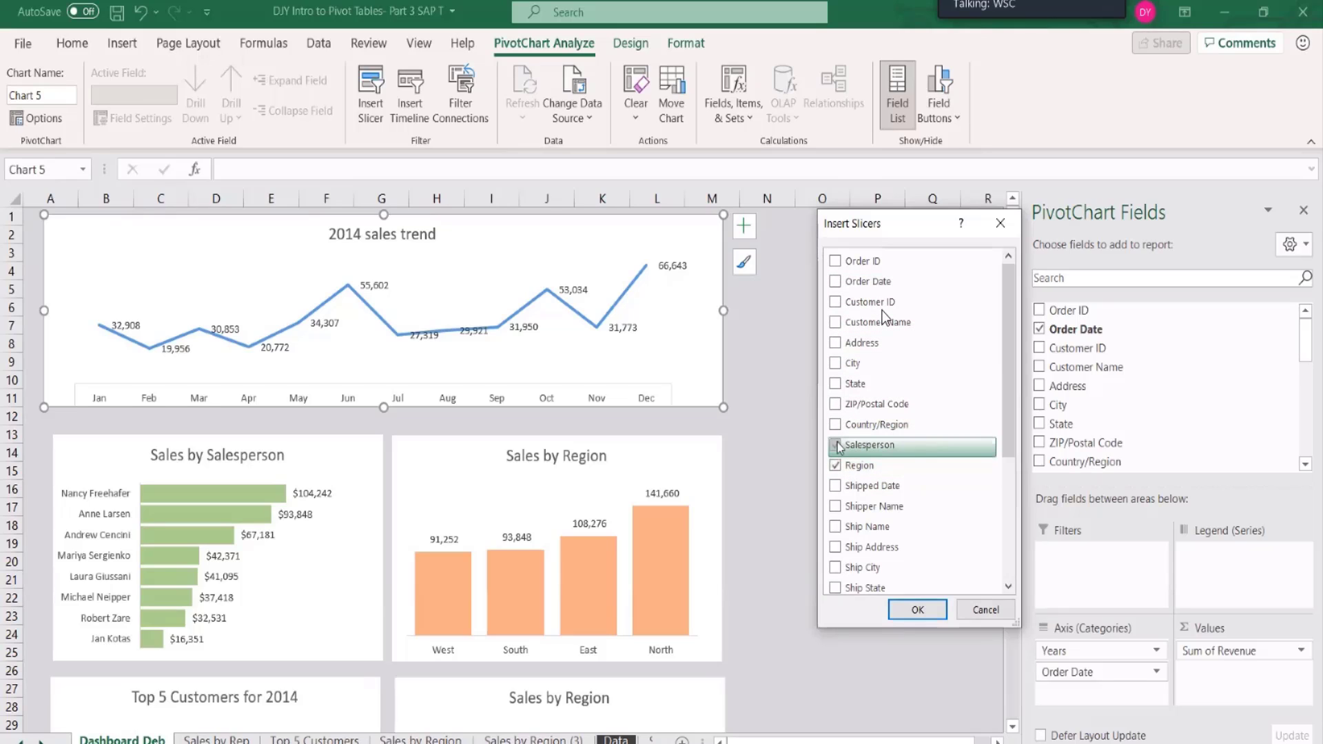
pyautogui.click(917, 610)
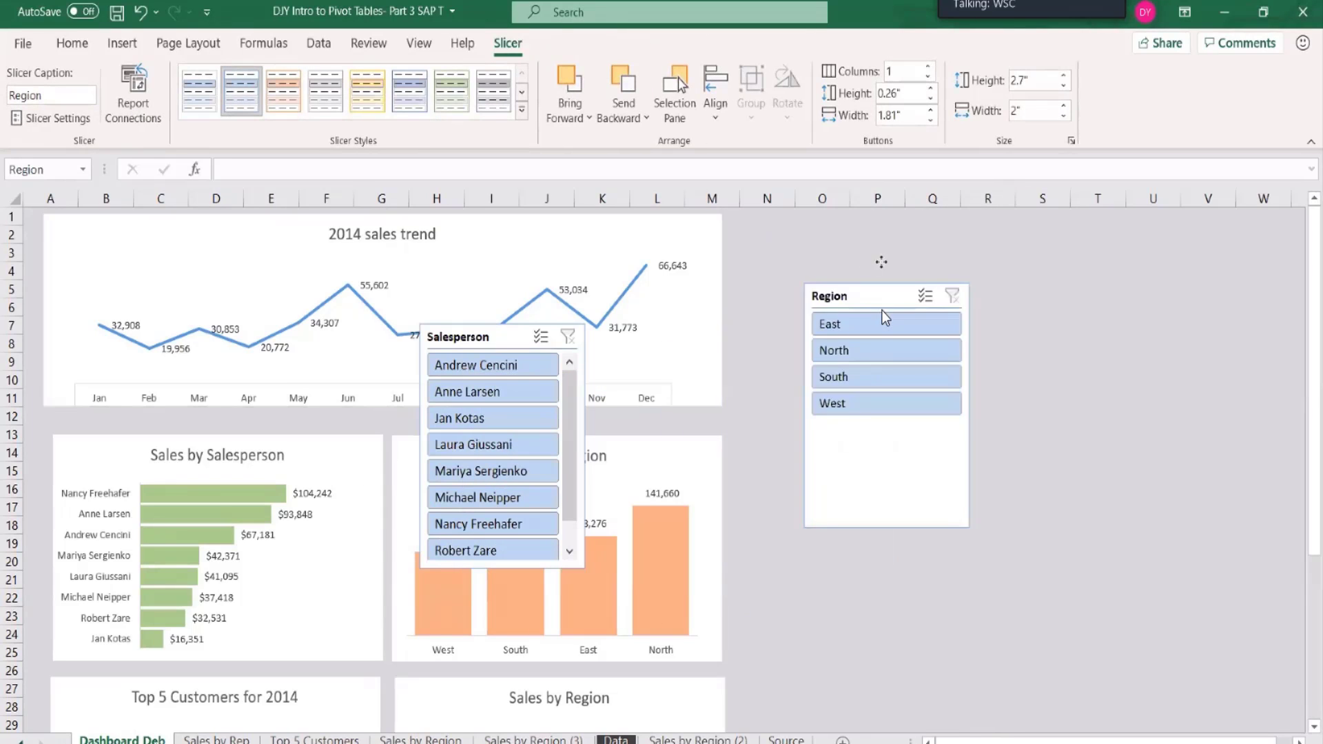
pyautogui.moveTo(882, 262); pyautogui.dragTo(881, 262)
pyautogui.moveTo(493, 336); pyautogui.dragTo(970, 505)
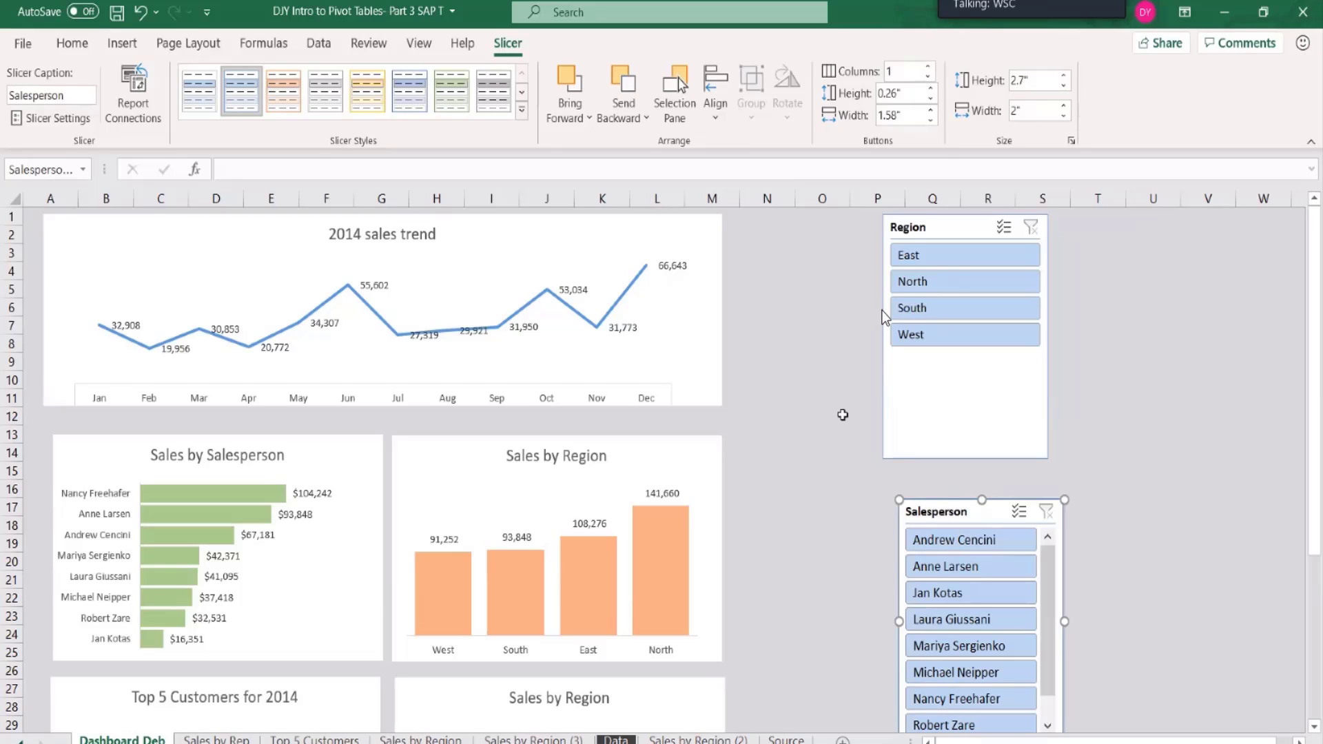
# Select all five charts together and set their positioning property to Don't move or size with cells.
pyautogui.click(61, 253)
pyautogui.keyDown('ctrl'); pyautogui.click(413, 475); pyautogui.keyUp('ctrl')
pyautogui.keyDown('ctrl'); pyautogui.click(353, 448); pyautogui.keyUp('ctrl')
pyautogui.keyDown('ctrl'); pyautogui.click(331, 715); pyautogui.keyUp('ctrl')
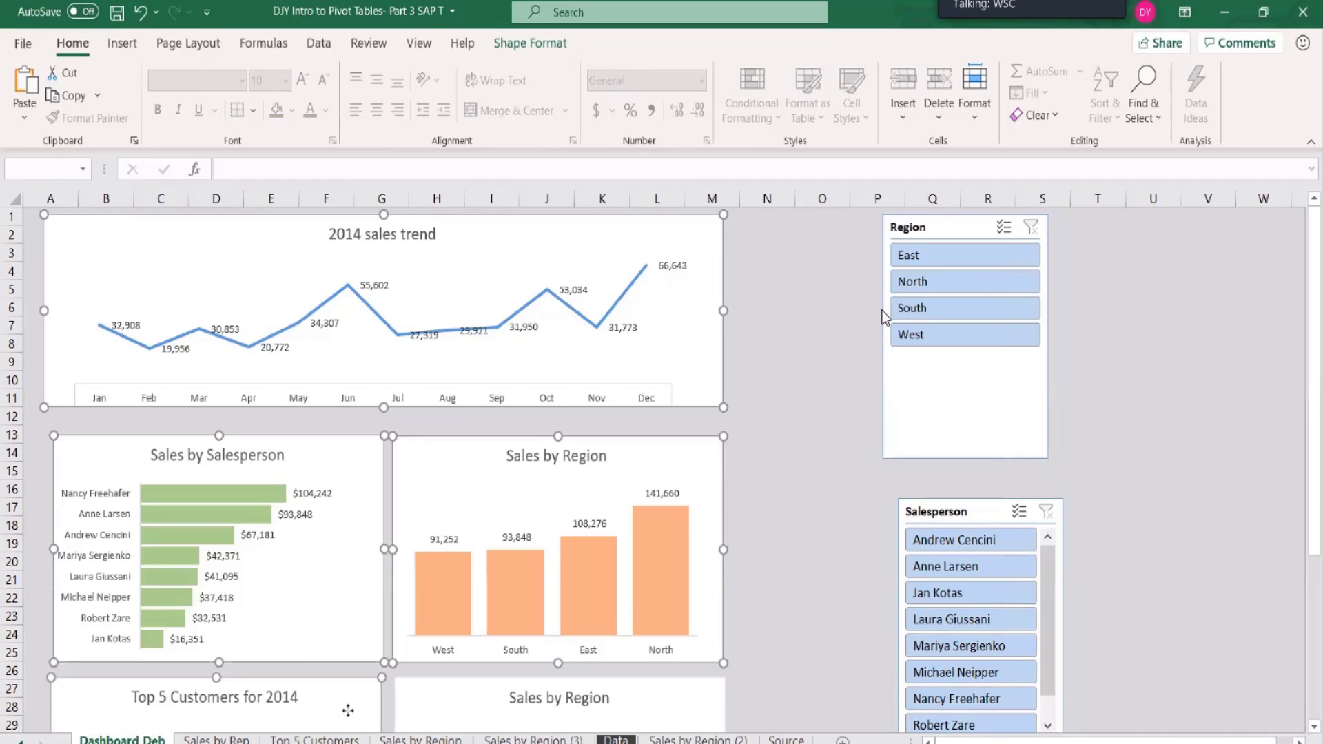
pyautogui.keyDown('ctrl'); pyautogui.click(420, 704); pyautogui.keyUp('ctrl')
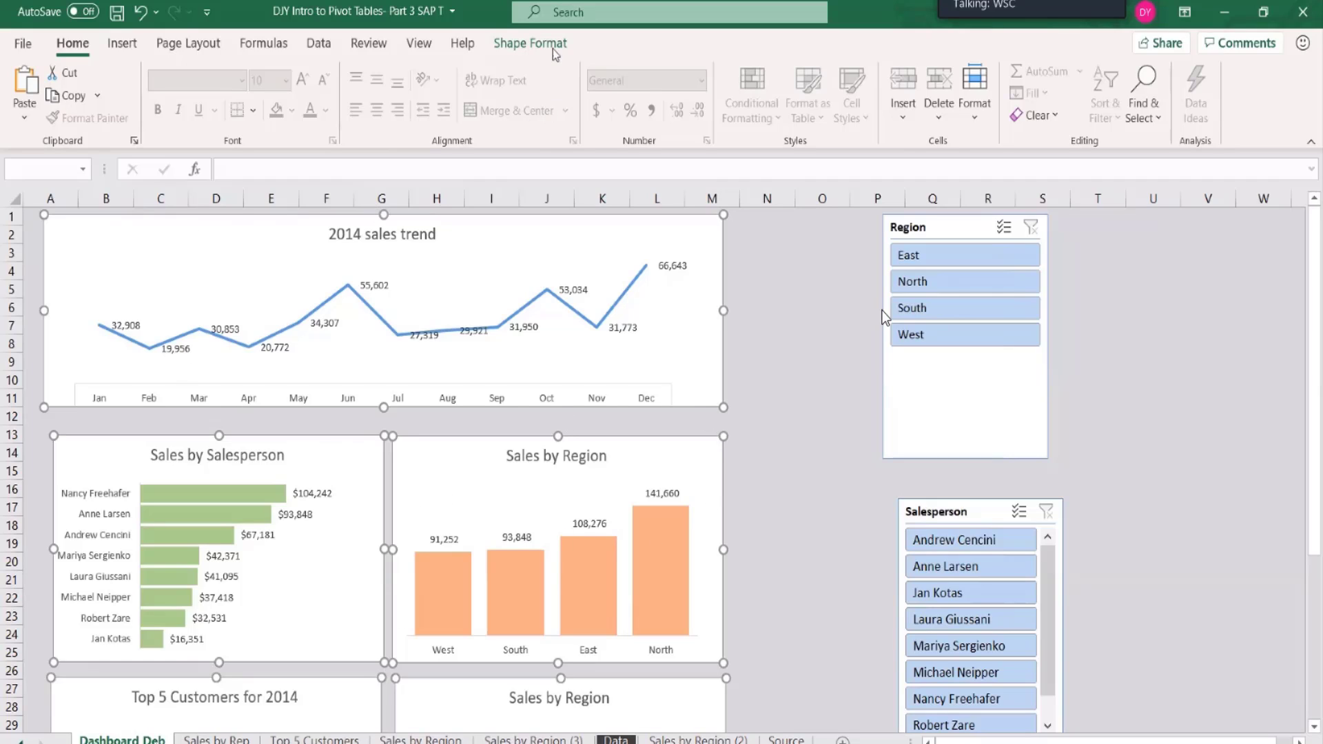
pyautogui.click(534, 44)
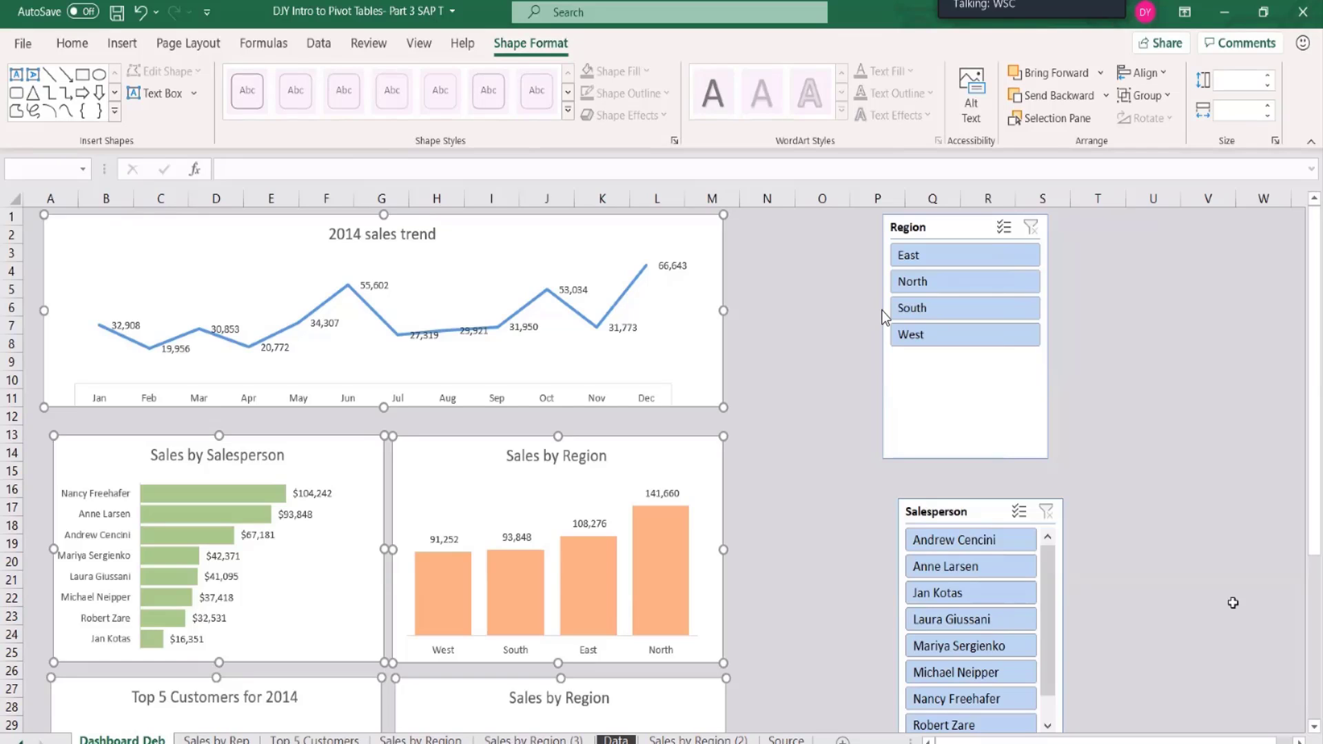
pyautogui.click(1278, 142)
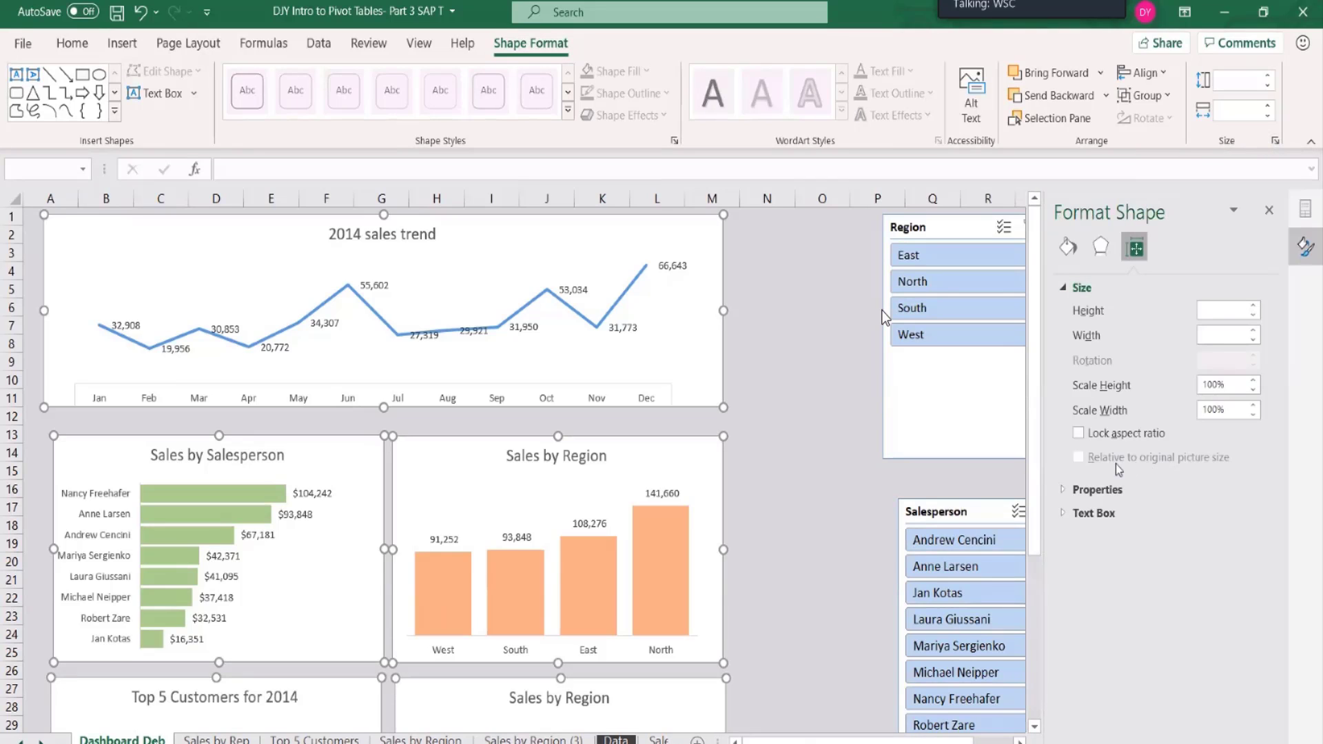
pyautogui.click(1066, 492)
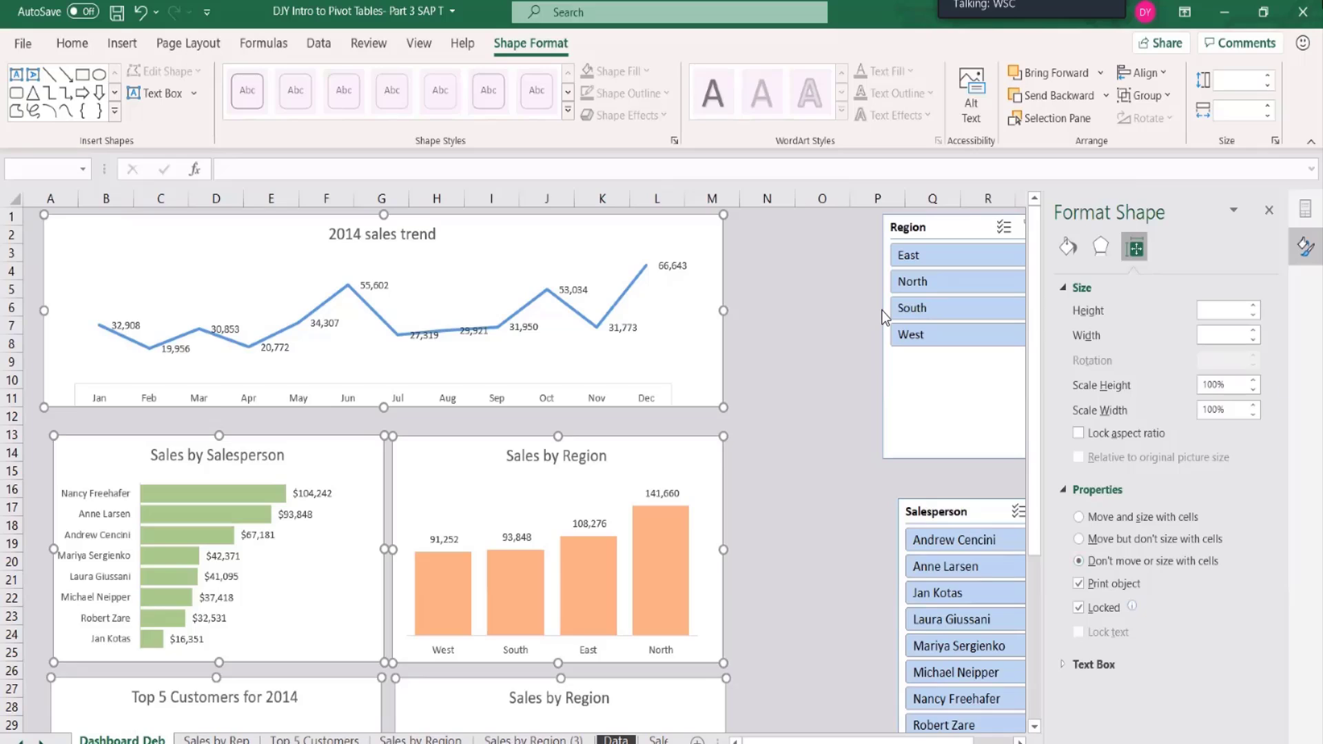
pyautogui.click(1269, 211)
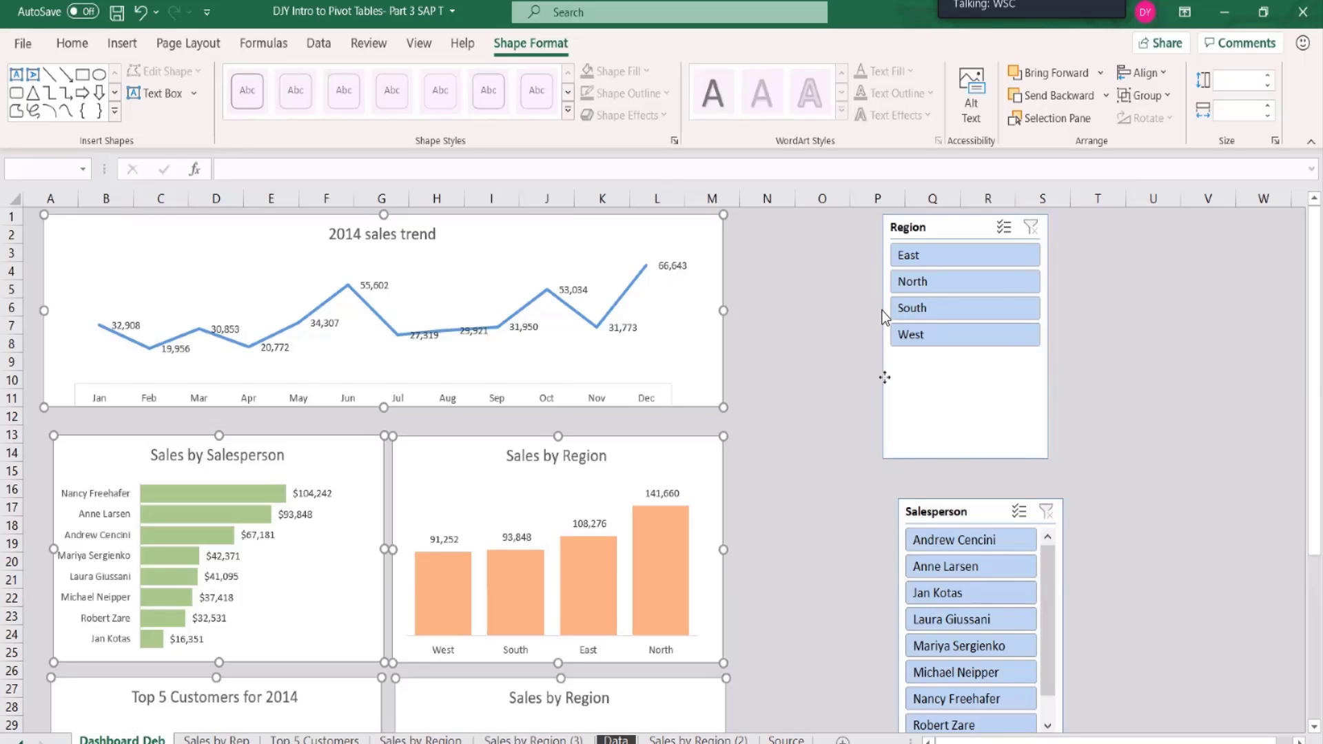
# Place the Salesperson slicer at about N1 beside the trend chart, with the Region slicer shortened and placed beneath it at about N16.
pyautogui.moveTo(882, 376); pyautogui.dragTo(783, 370)
pyautogui.moveTo(933, 499); pyautogui.dragTo(815, 469)
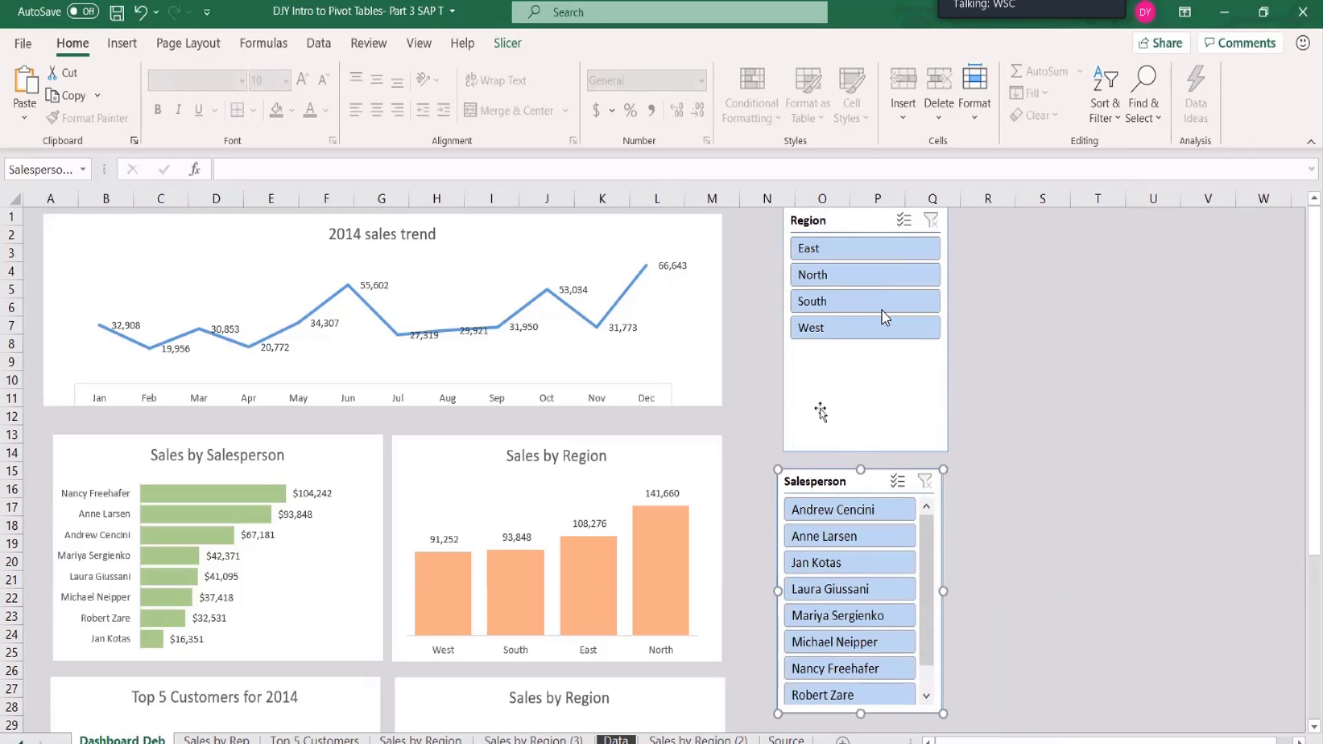
pyautogui.moveTo(822, 412); pyautogui.dragTo(961, 419)
pyautogui.moveTo(859, 476); pyautogui.dragTo(840, 275)
pyautogui.moveTo(990, 447); pyautogui.dragTo(824, 519)
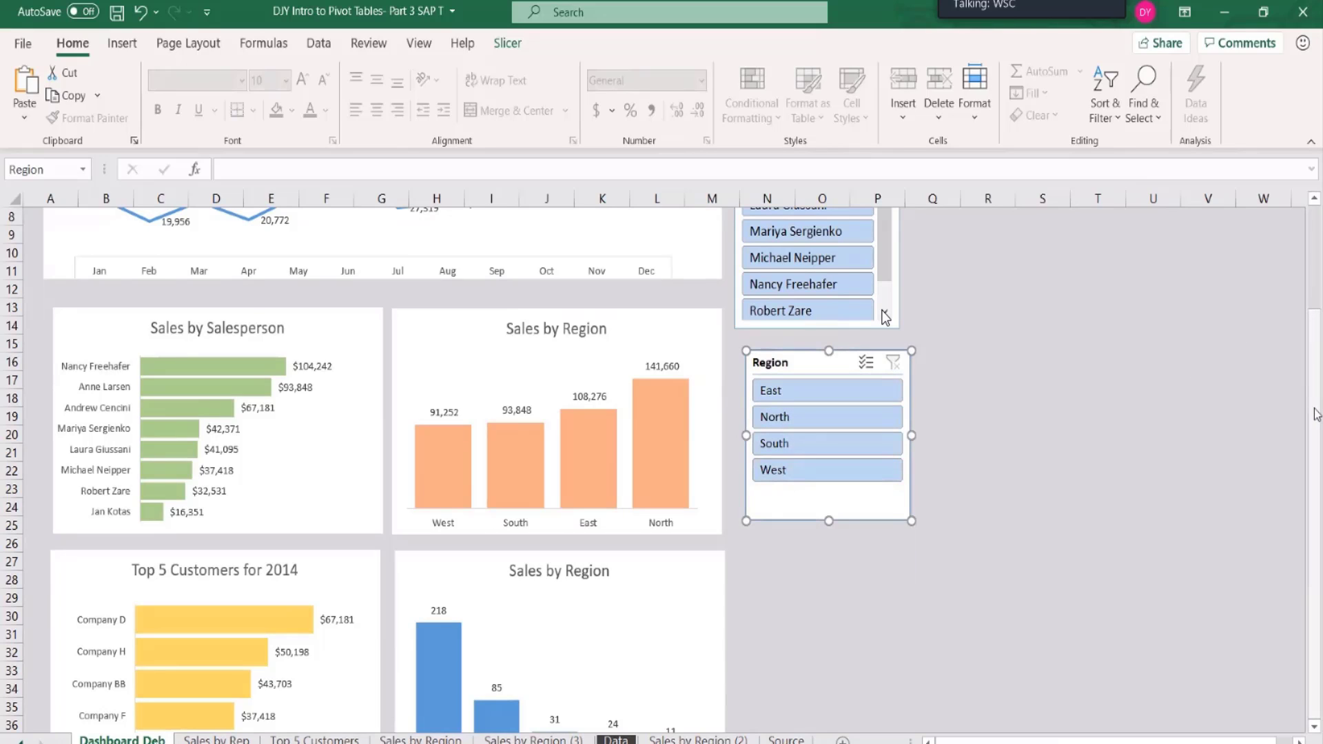
pyautogui.moveTo(1318, 403); pyautogui.dragTo(1290, 253)
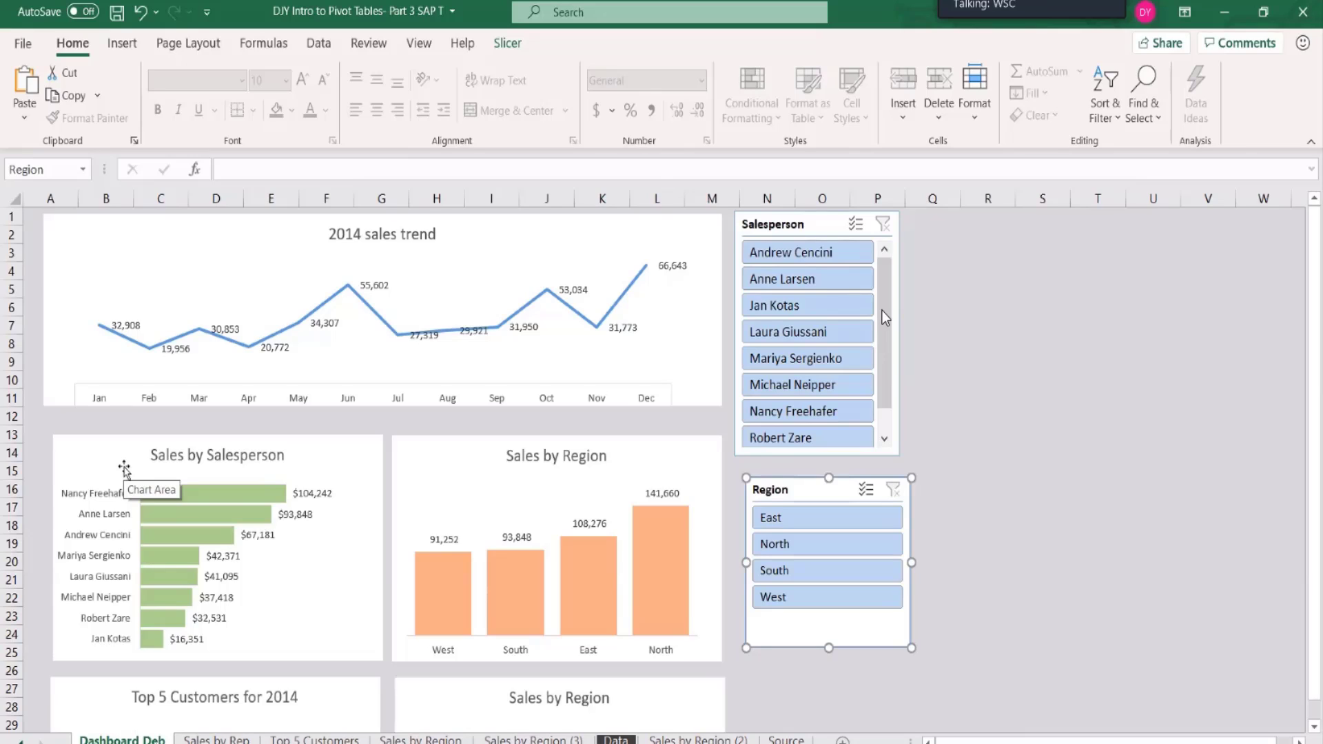
# Filter the dashboard to the East region with the slicer and open the Salesperson slicer's report connections.
pyautogui.click(798, 224)
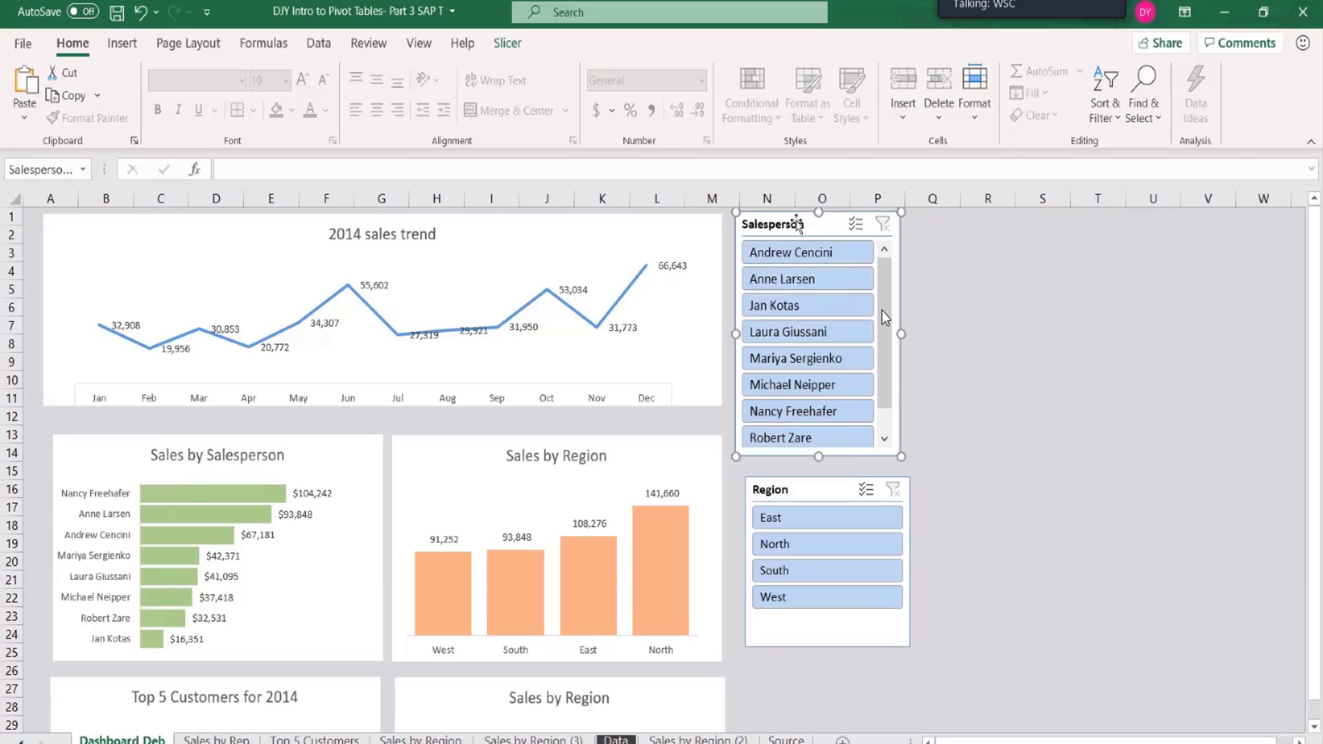
pyautogui.click(507, 43)
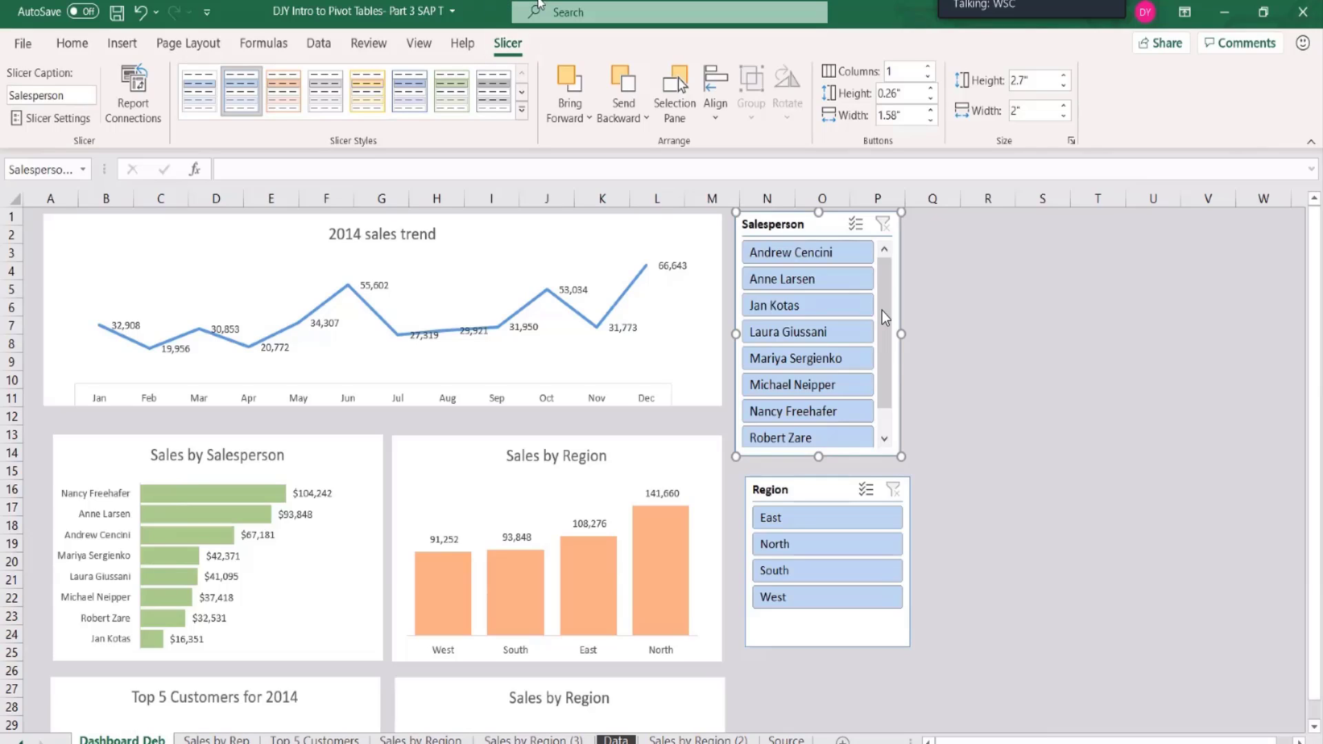
pyautogui.click(781, 518)
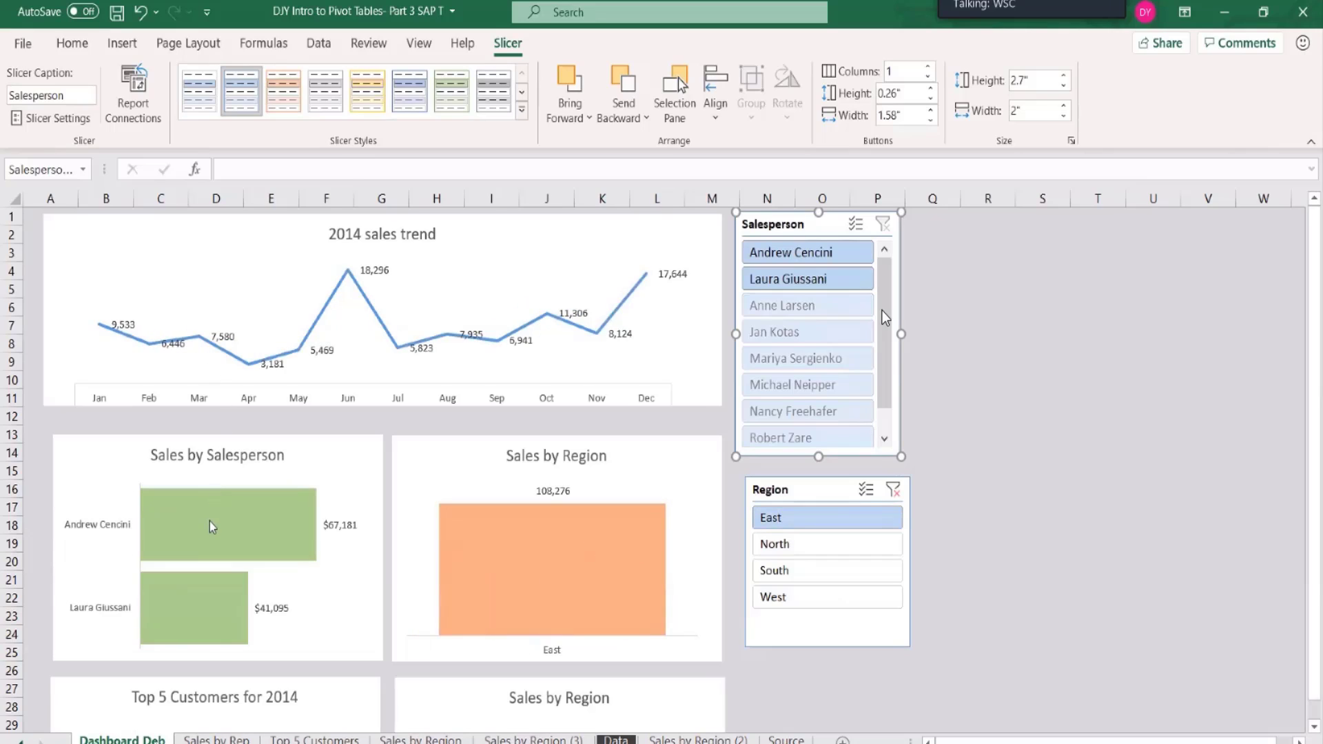
pyautogui.scroll(-1, 210, 529)
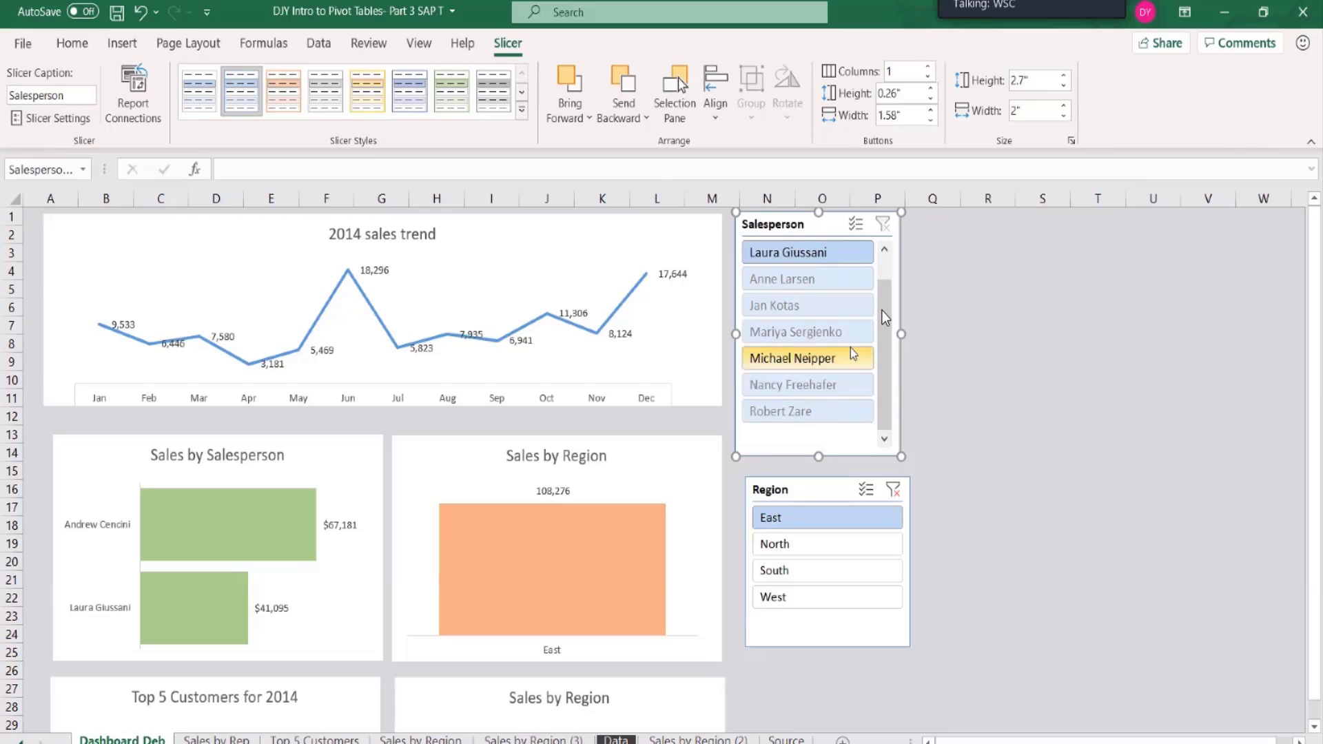
pyautogui.scroll(1, 851, 348)
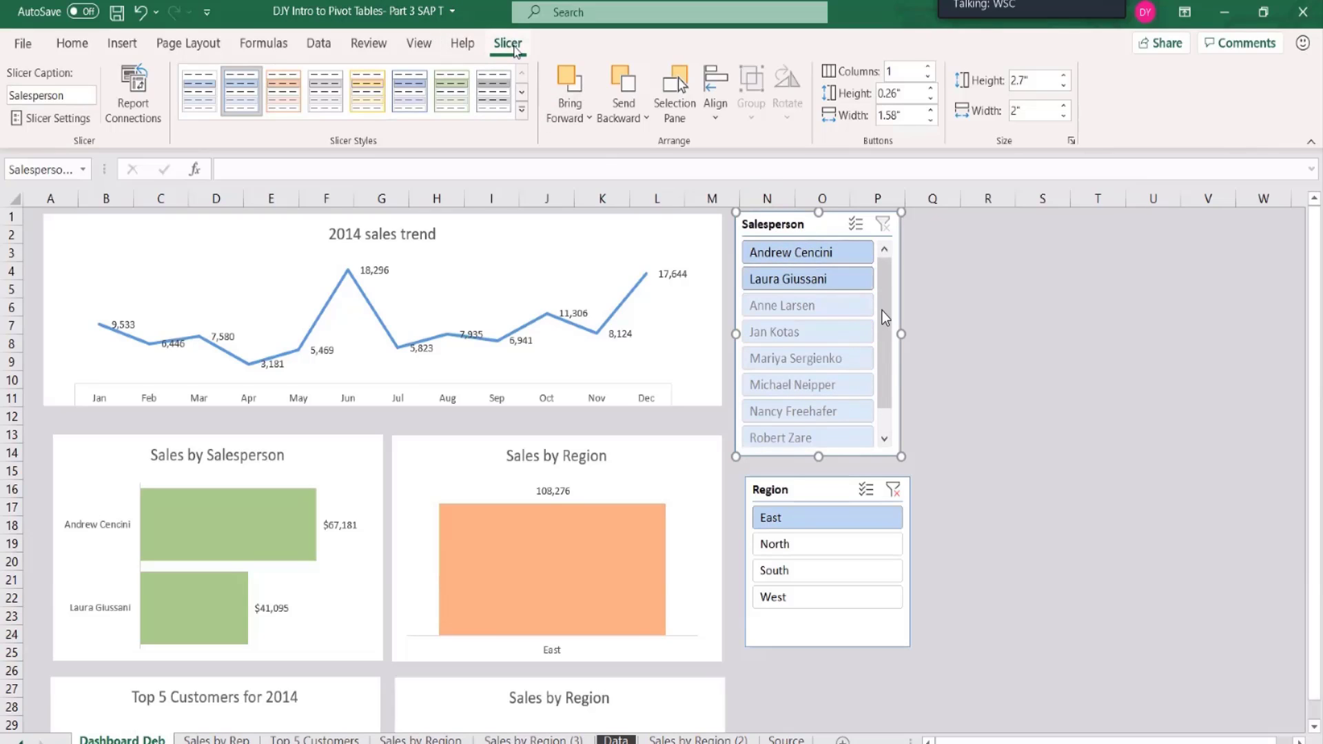
pyautogui.click(132, 89)
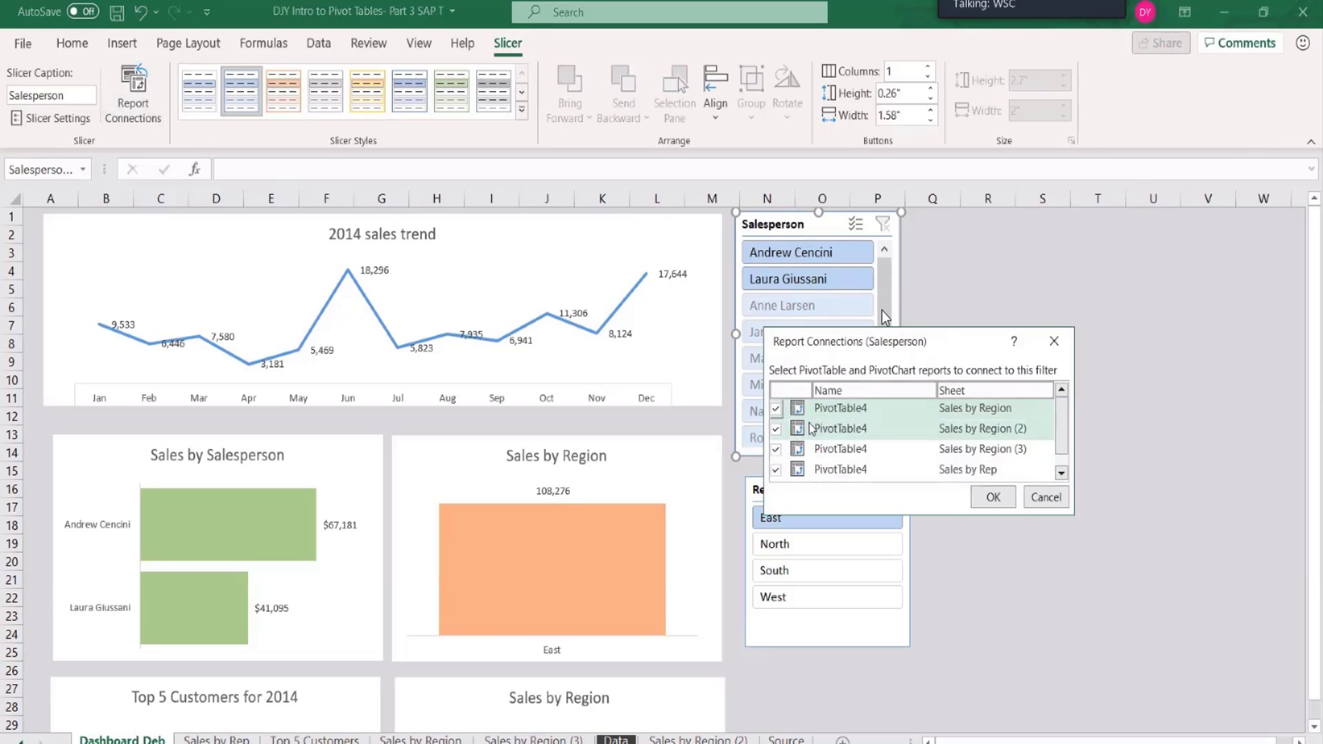
# Try disconnecting and reconnecting the Salesperson slicer for the Sales by Region, Sales by Region (2), Sales by Region (3) and Sales by Rep pivot tables.
pyautogui.click(776, 409)
pyautogui.click(776, 429)
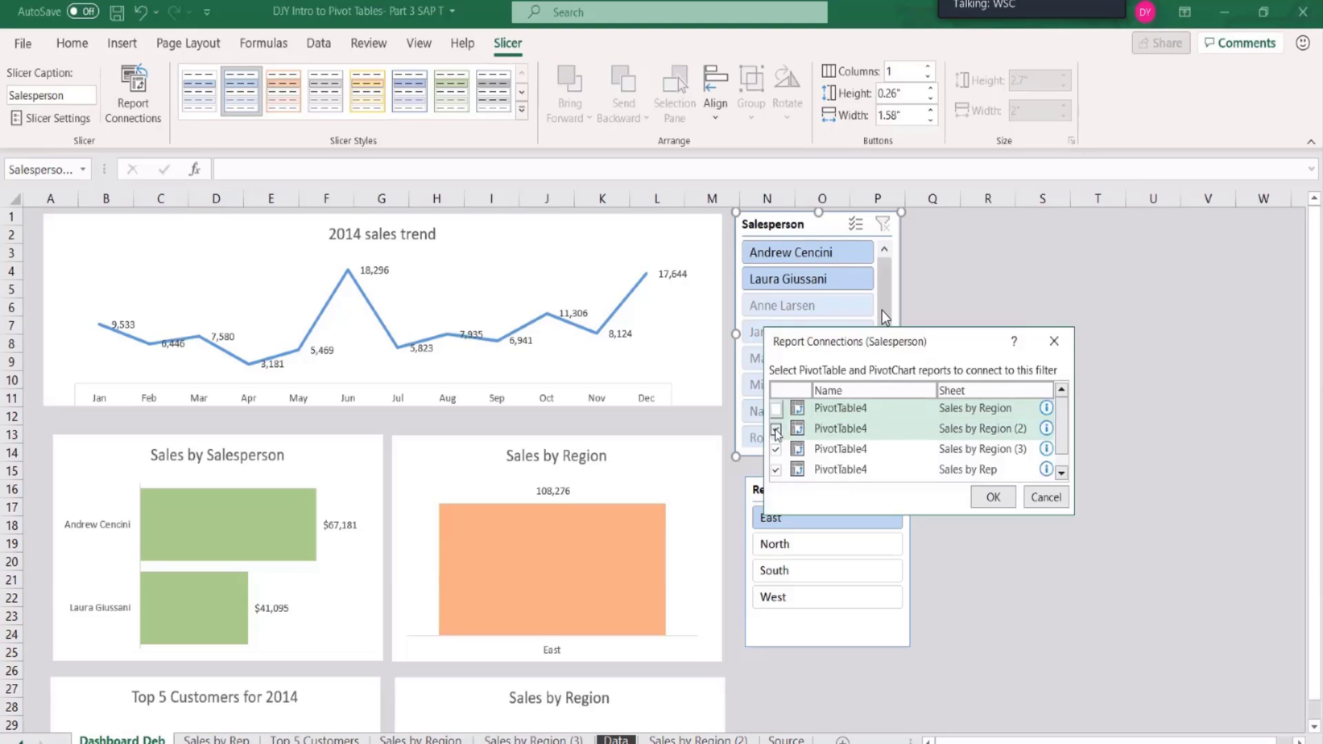
pyautogui.click(776, 449)
pyautogui.click(776, 469)
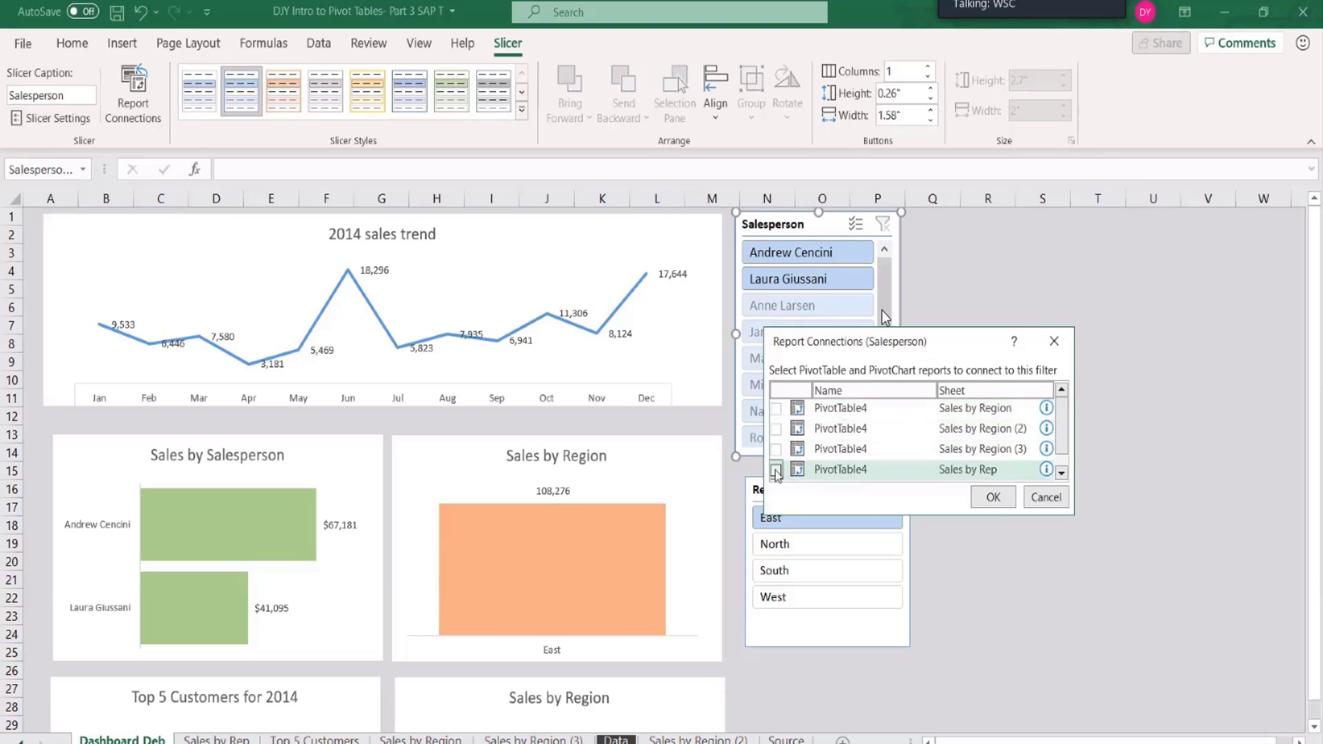
pyautogui.click(776, 470)
pyautogui.click(776, 449)
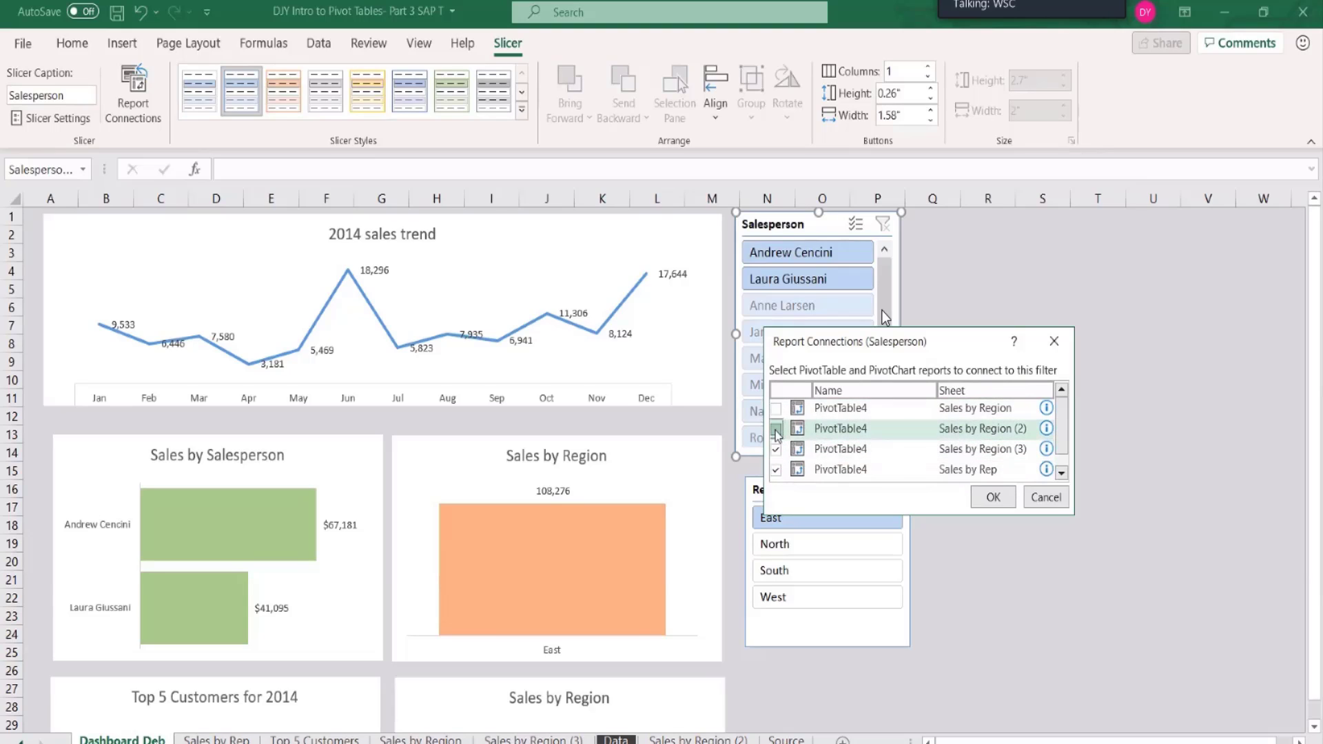
pyautogui.click(776, 428)
pyautogui.click(776, 409)
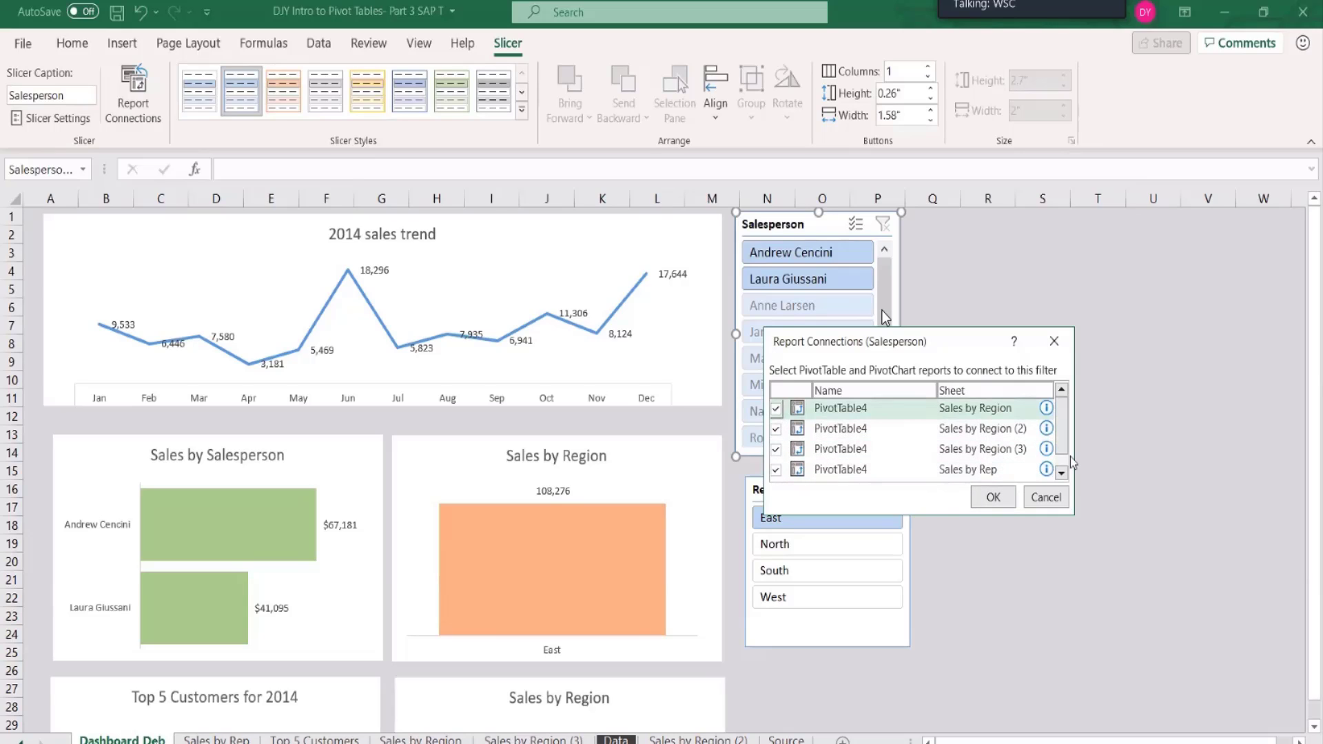
# Disconnect the Salesperson slicer from Sales by Region (2), Sales by Region (3), Sales by Rep and Top 5 Customers, keeping only Sales by Region connected.
pyautogui.scroll(-1, 1067, 440)
pyautogui.click(776, 470)
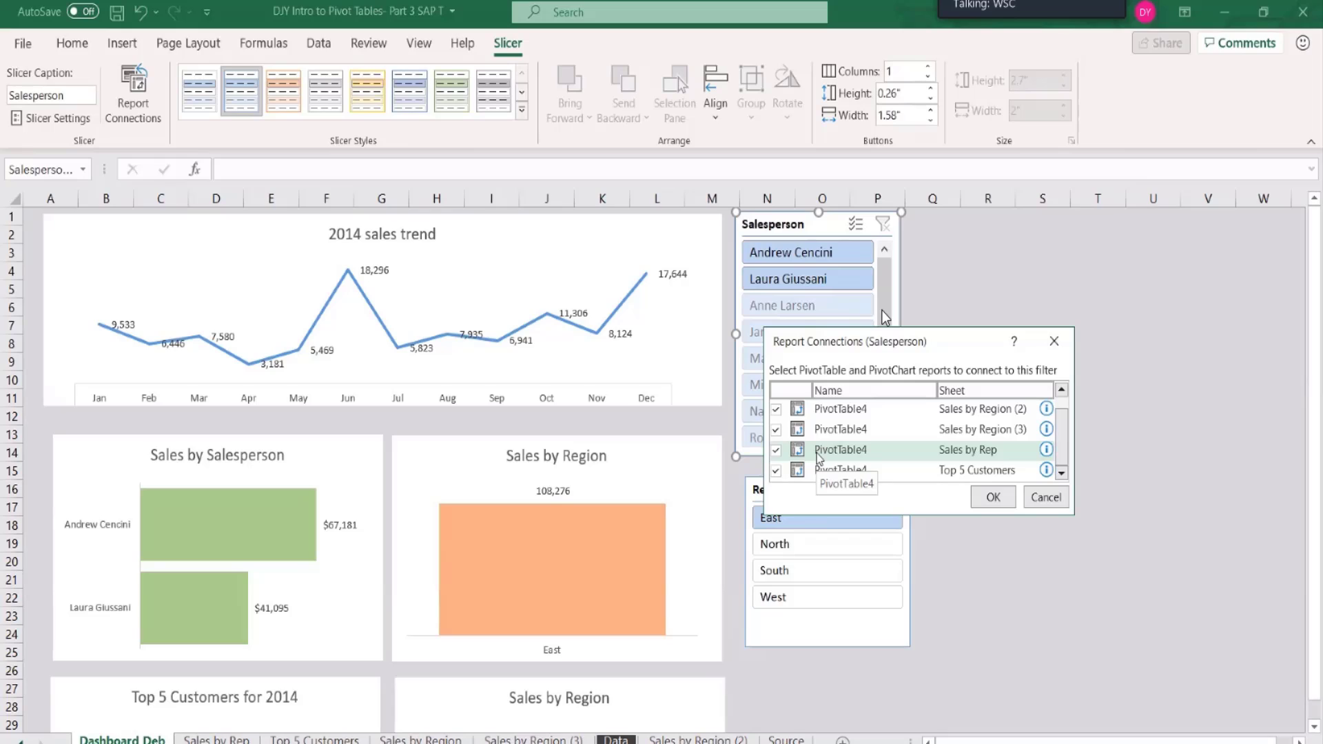
pyautogui.click(776, 410)
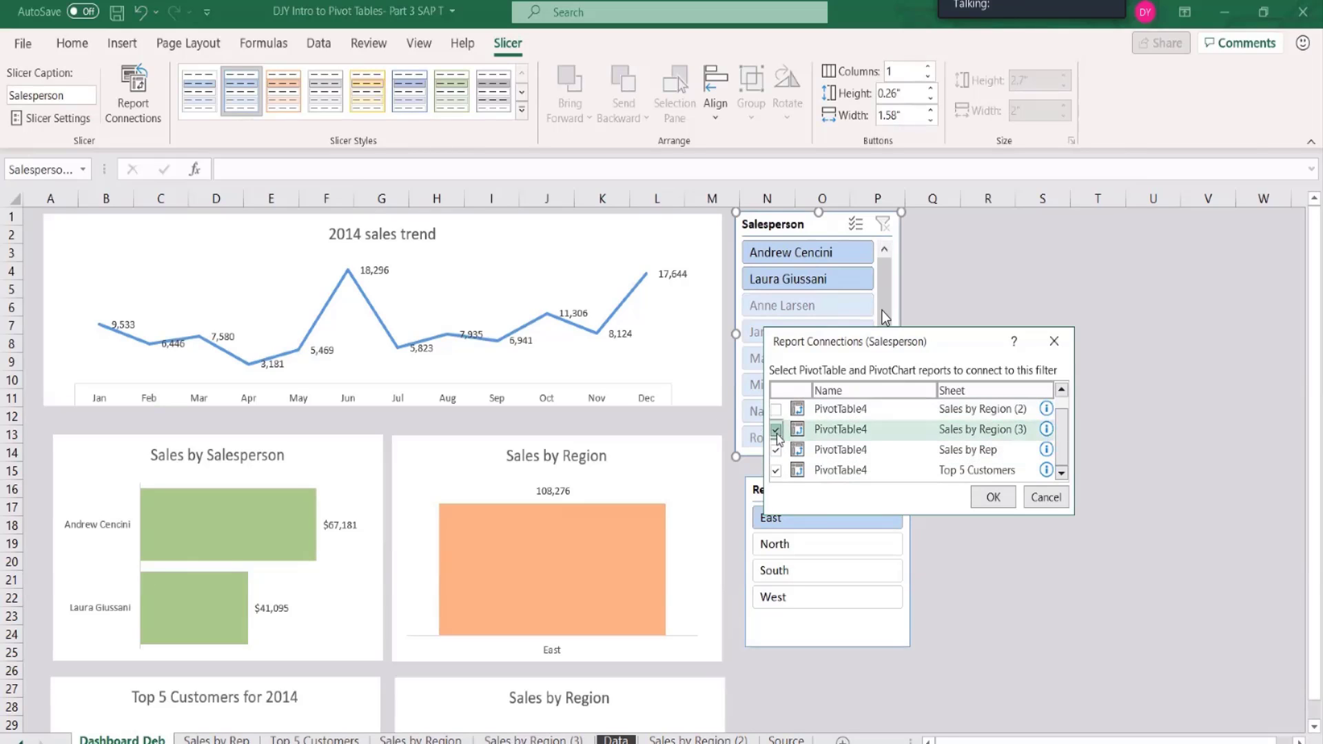
pyautogui.click(776, 429)
pyautogui.click(776, 449)
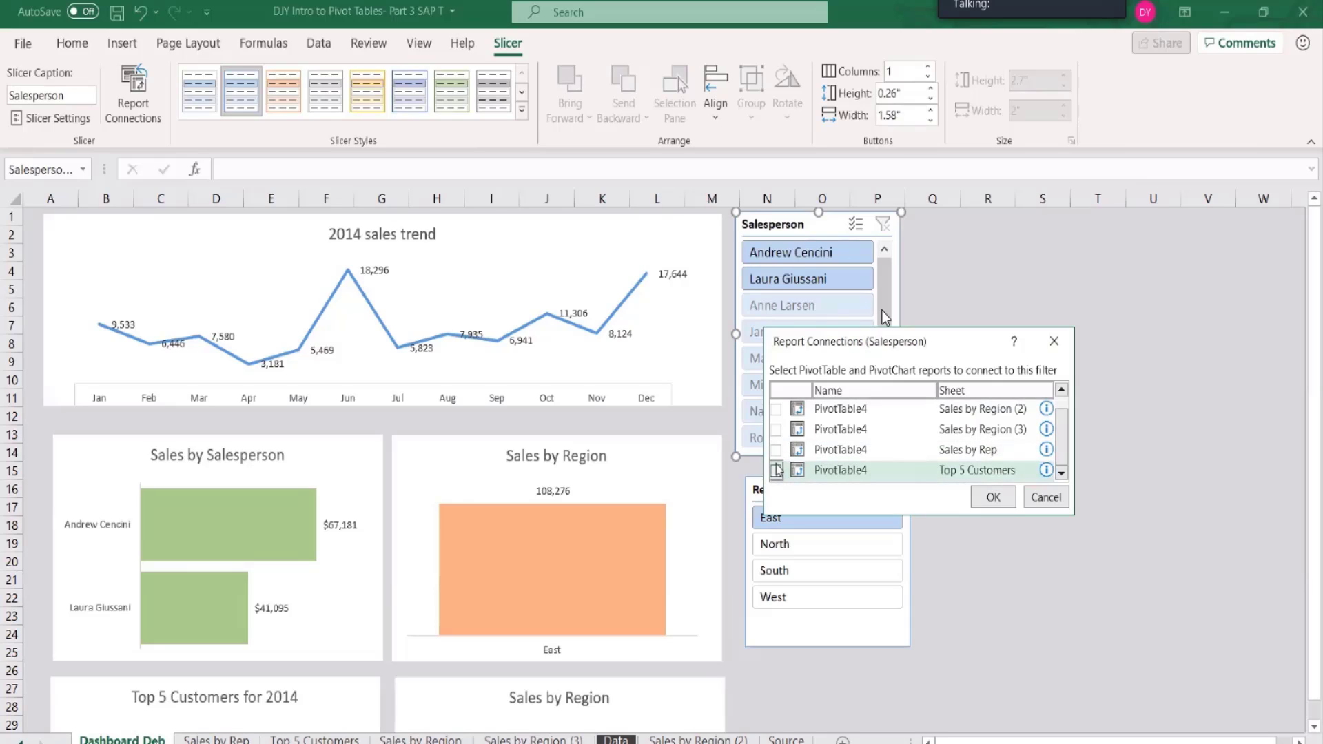
pyautogui.click(776, 470)
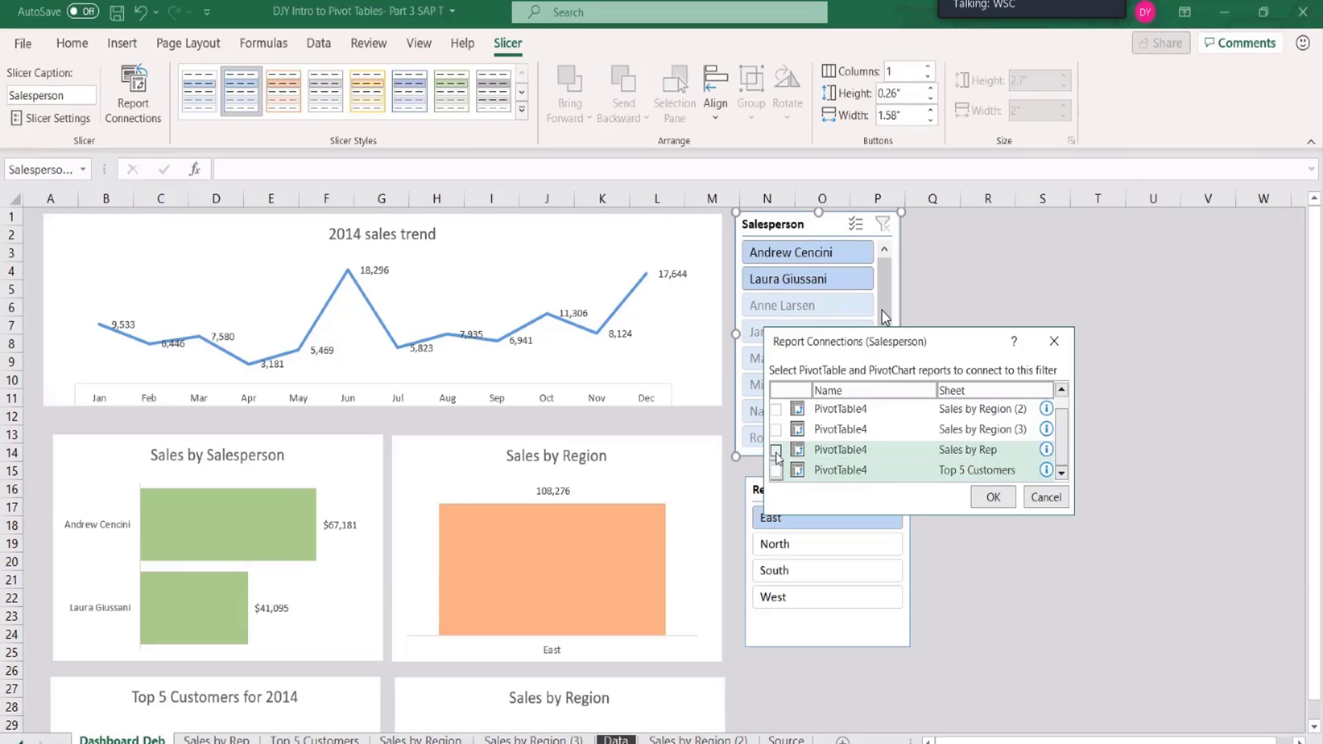
pyautogui.scroll(1, 781, 427)
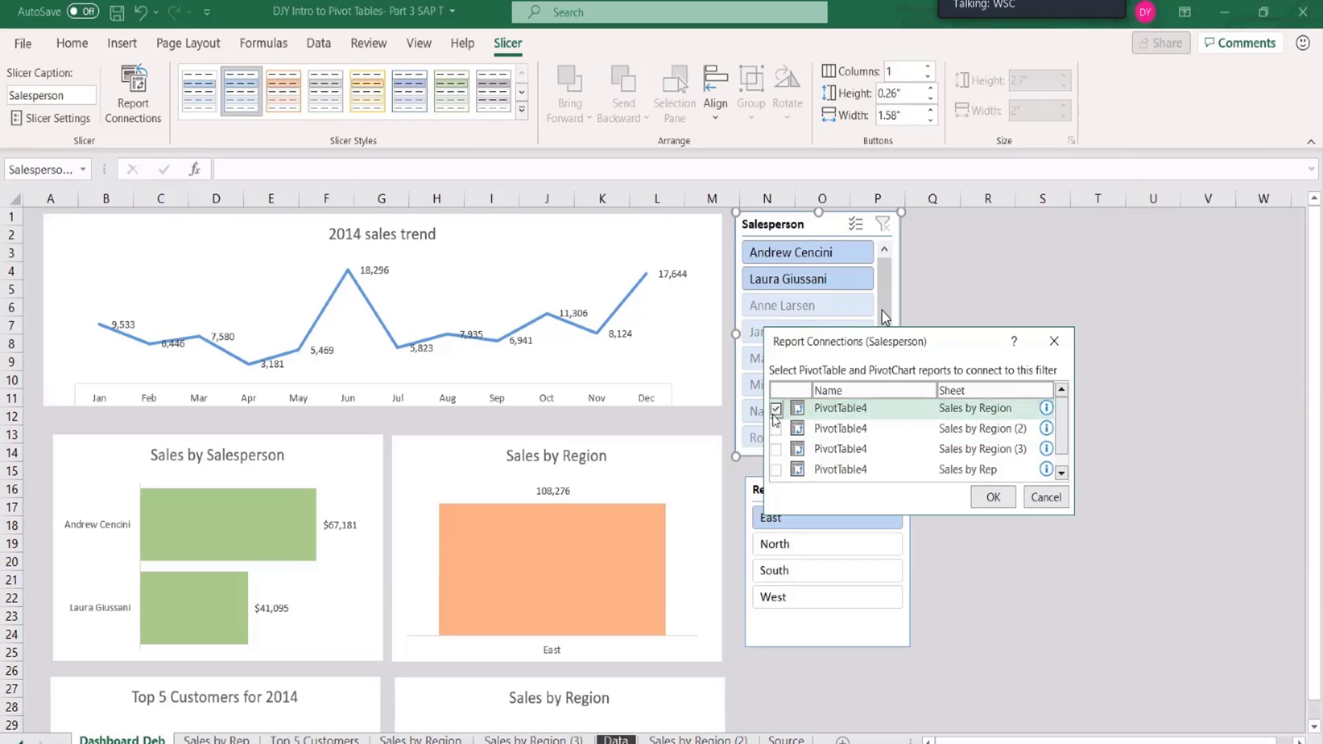
pyautogui.click(994, 497)
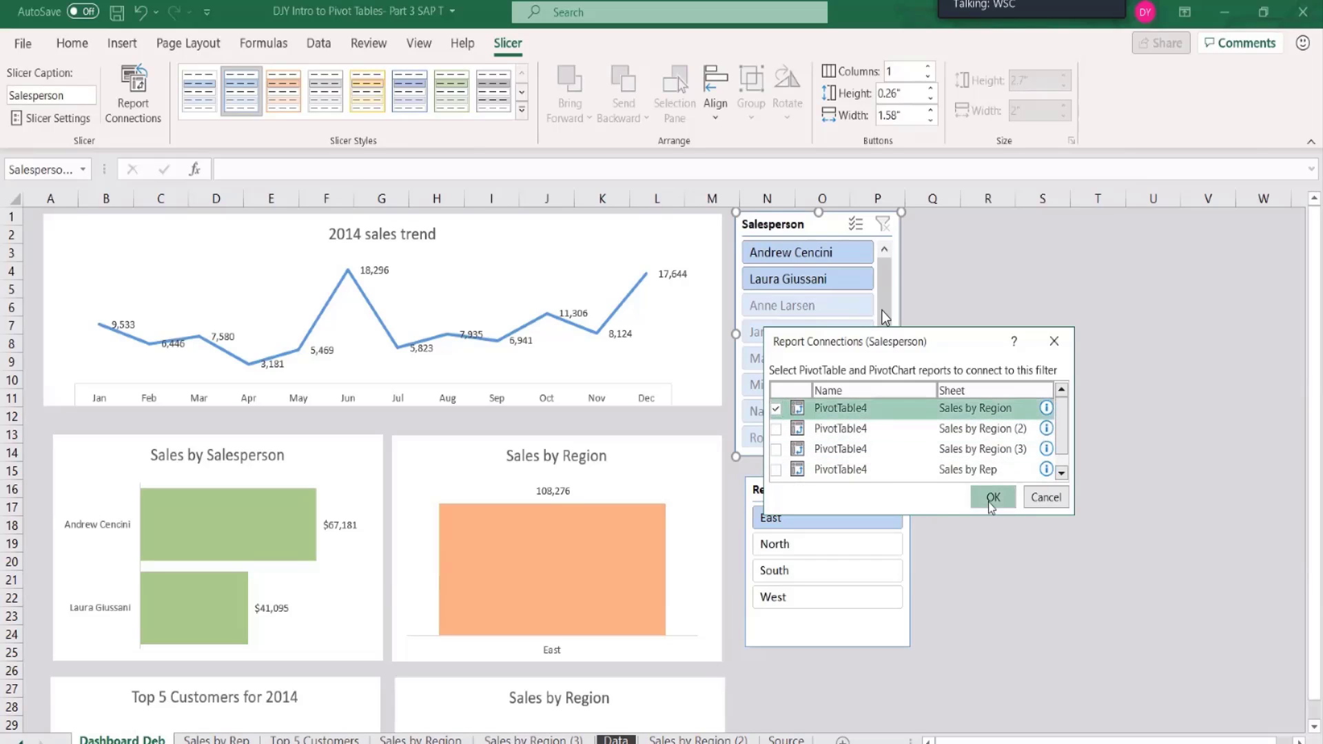
# Test the slicers with the second listed salesperson and the South region, clearing both filters to finish.
pyautogui.click(769, 280)
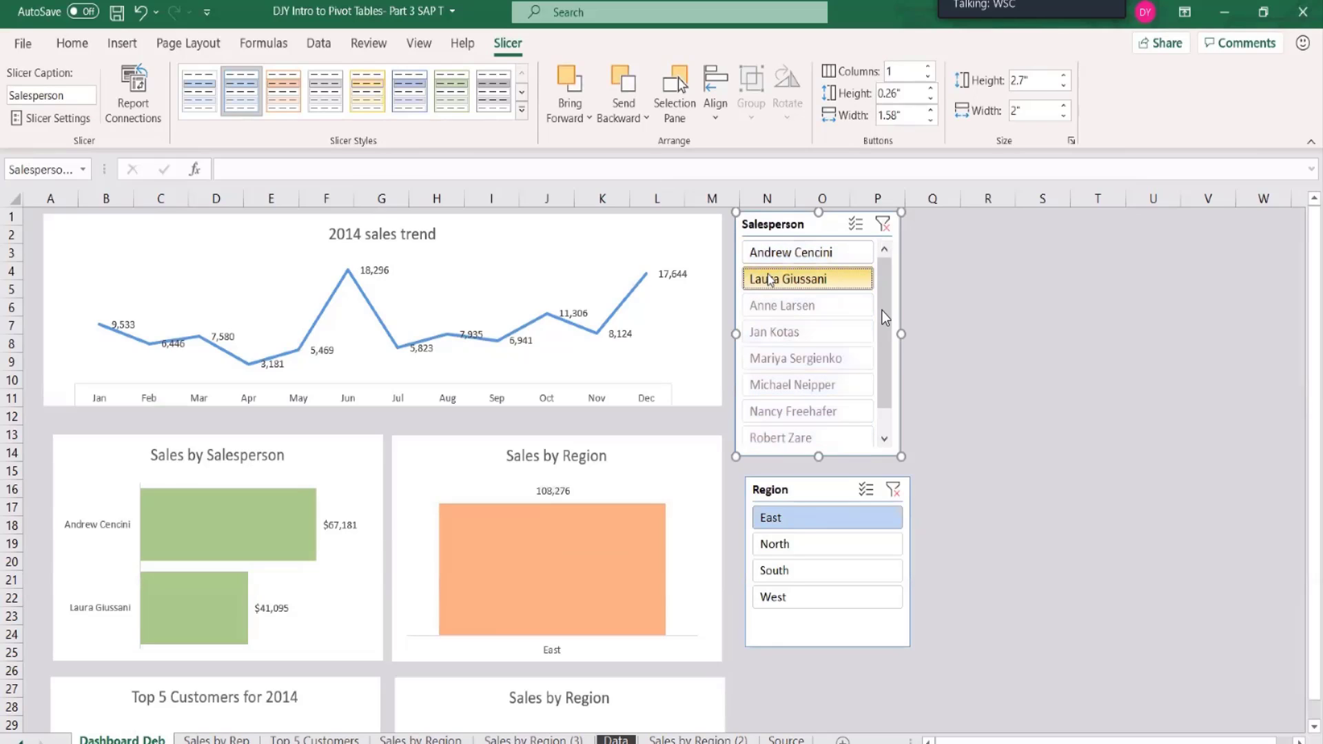
pyautogui.click(807, 565)
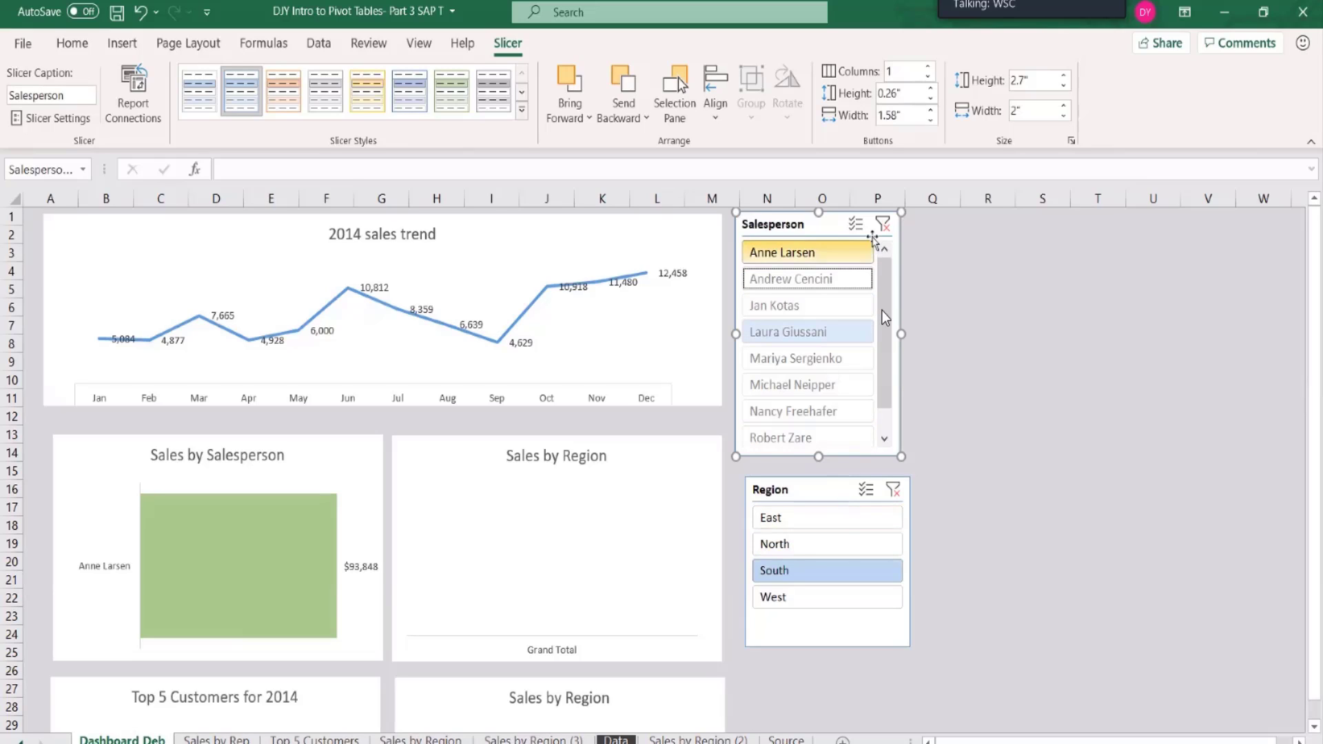
pyautogui.click(882, 225)
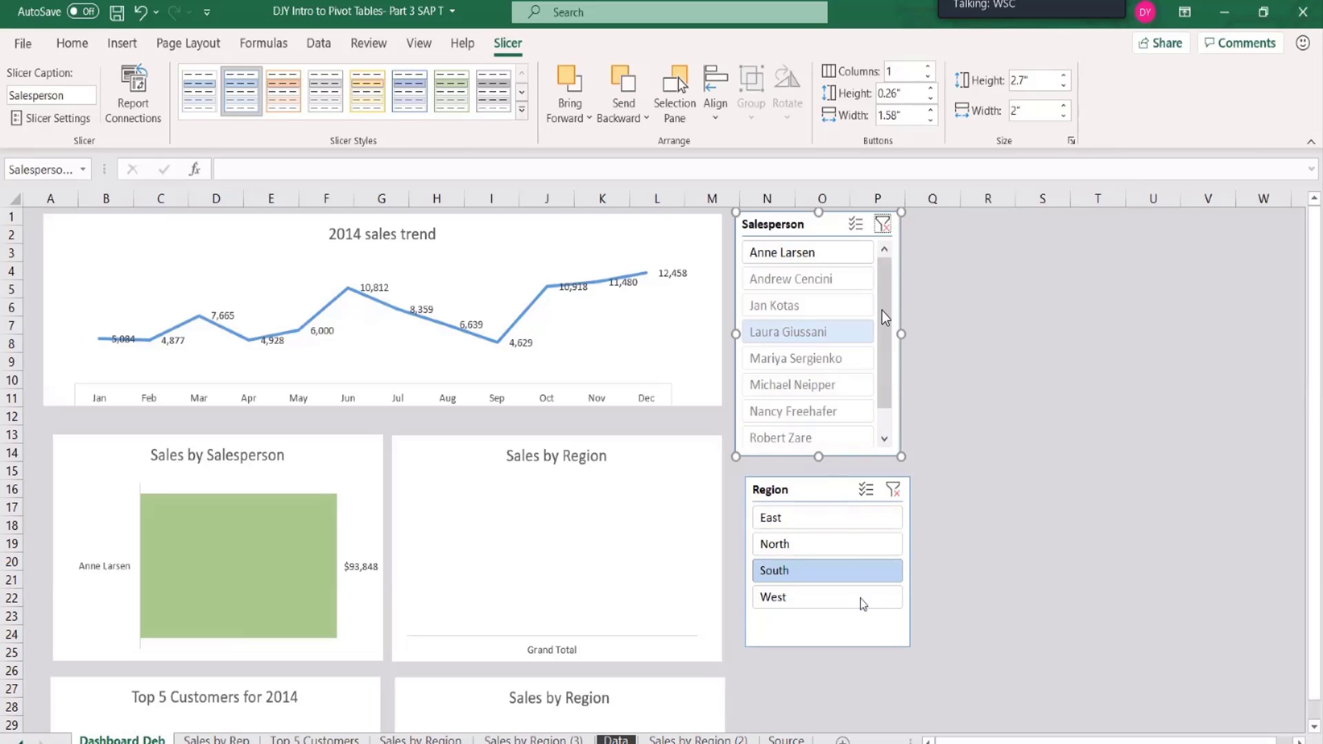
pyautogui.click(893, 490)
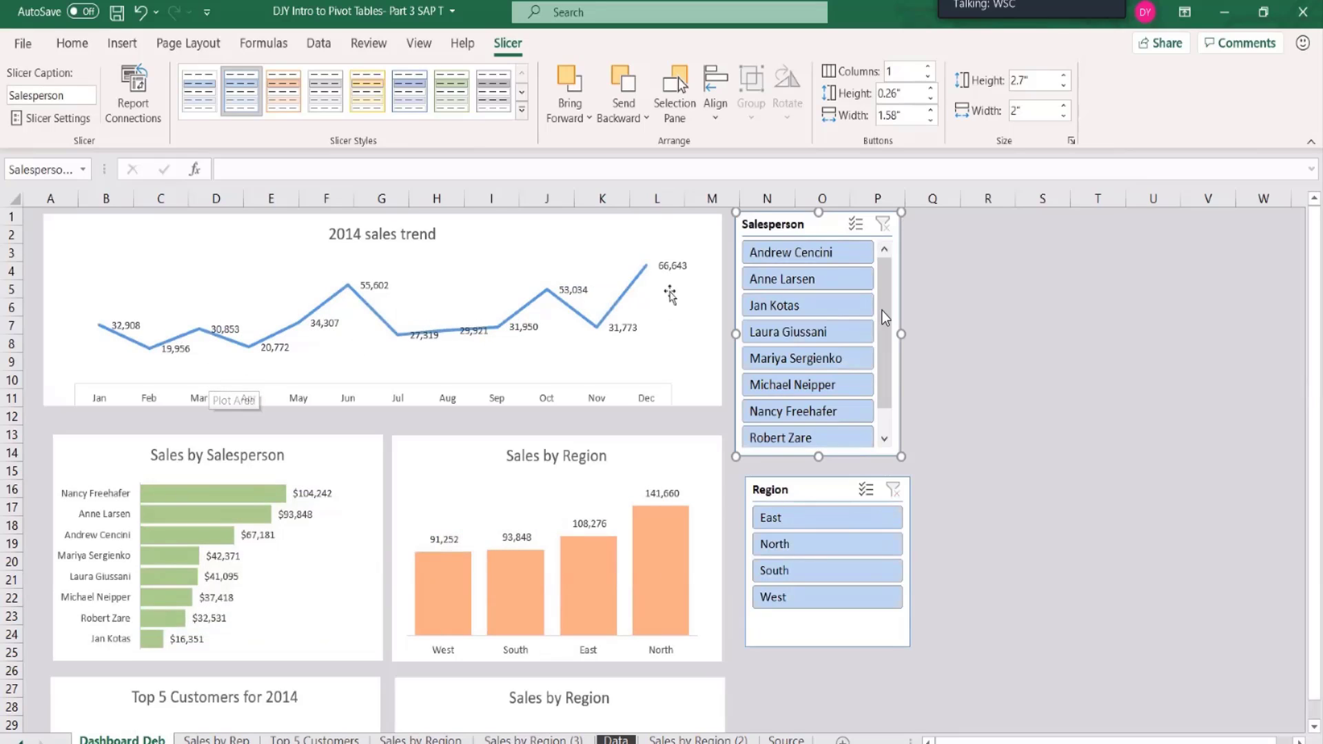
# Reconnect the Salesperson slicer to the Sales by Region (2), Sales by Region (3), Sales by Rep and Top 5 Customers pivot tables.
pyautogui.click(138, 89)
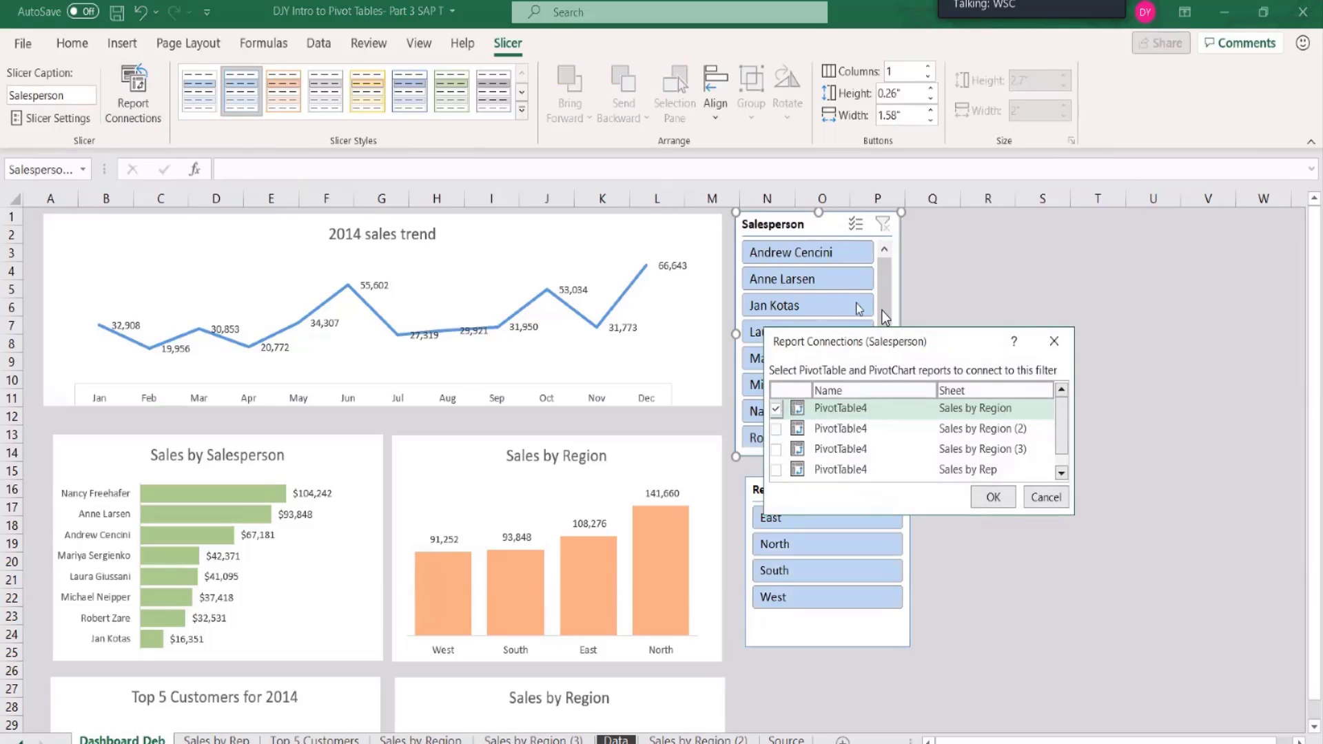
pyautogui.click(777, 428)
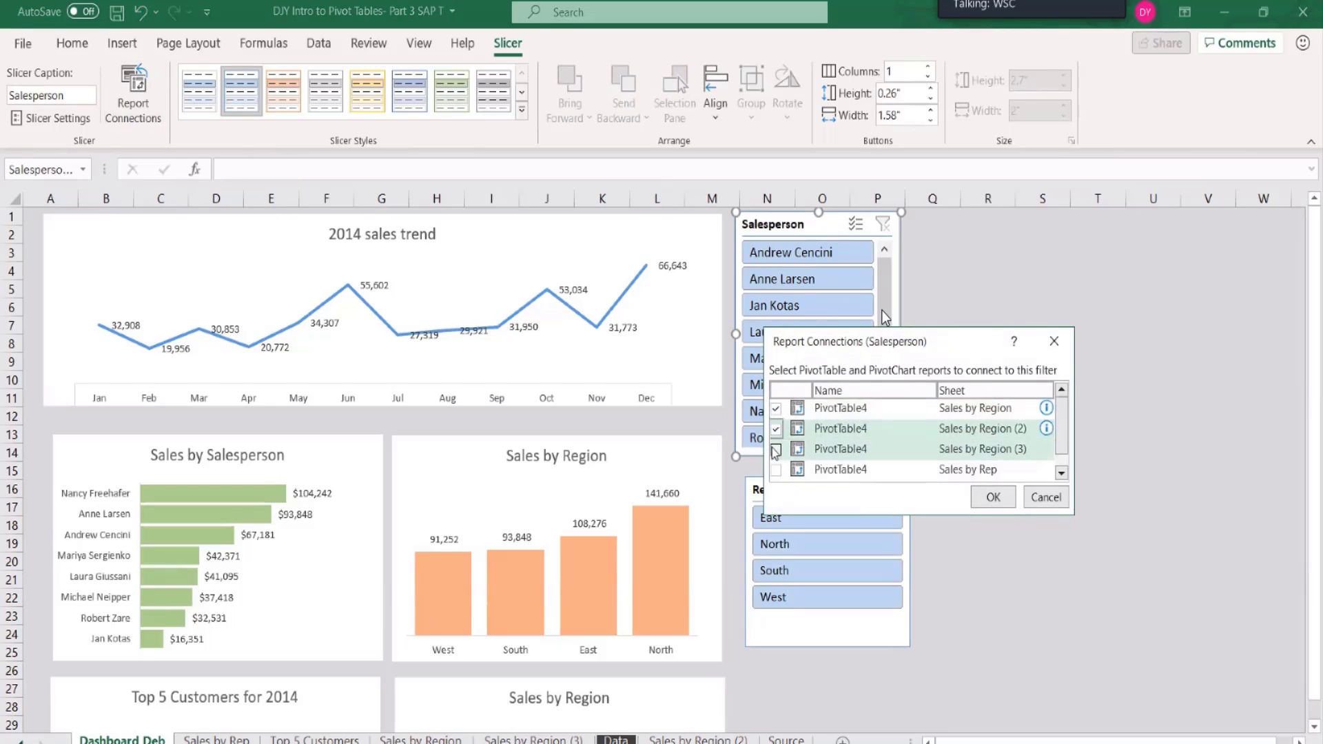
pyautogui.click(776, 449)
pyautogui.click(777, 470)
pyautogui.scroll(-1, 785, 461)
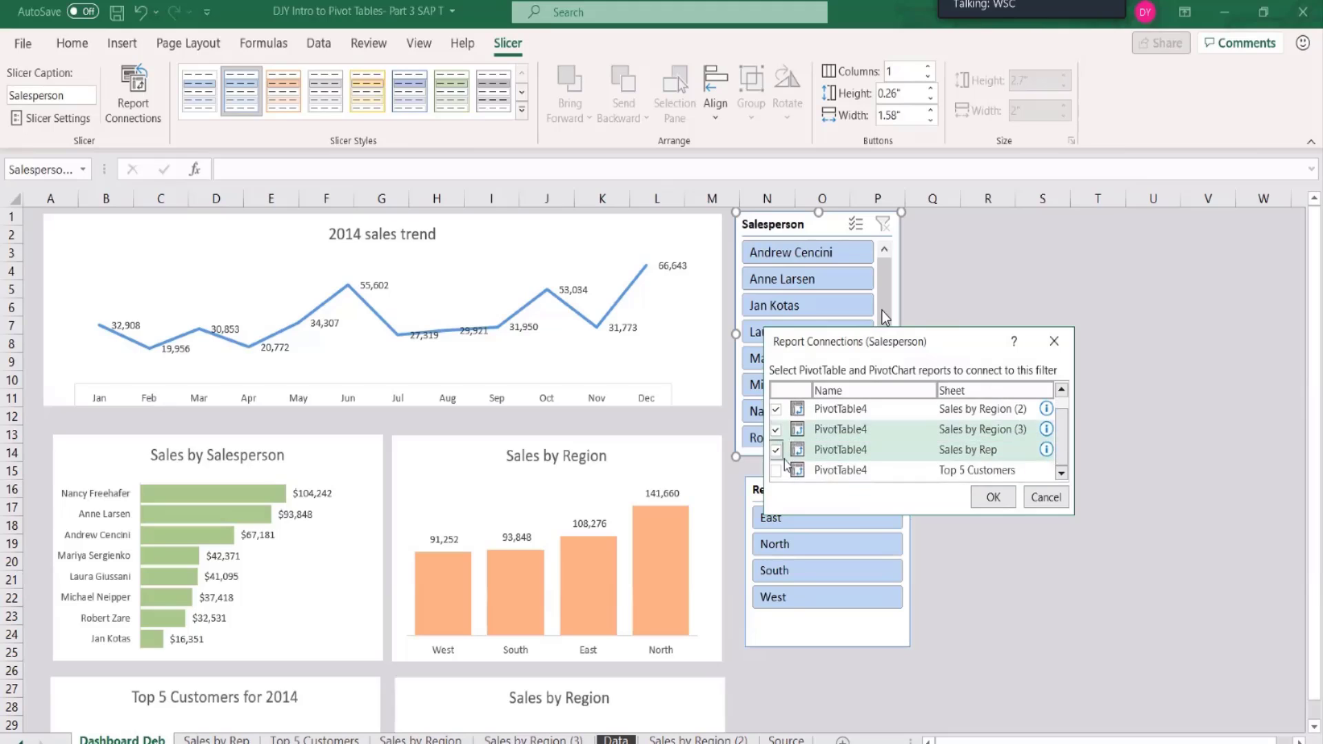
pyautogui.click(776, 470)
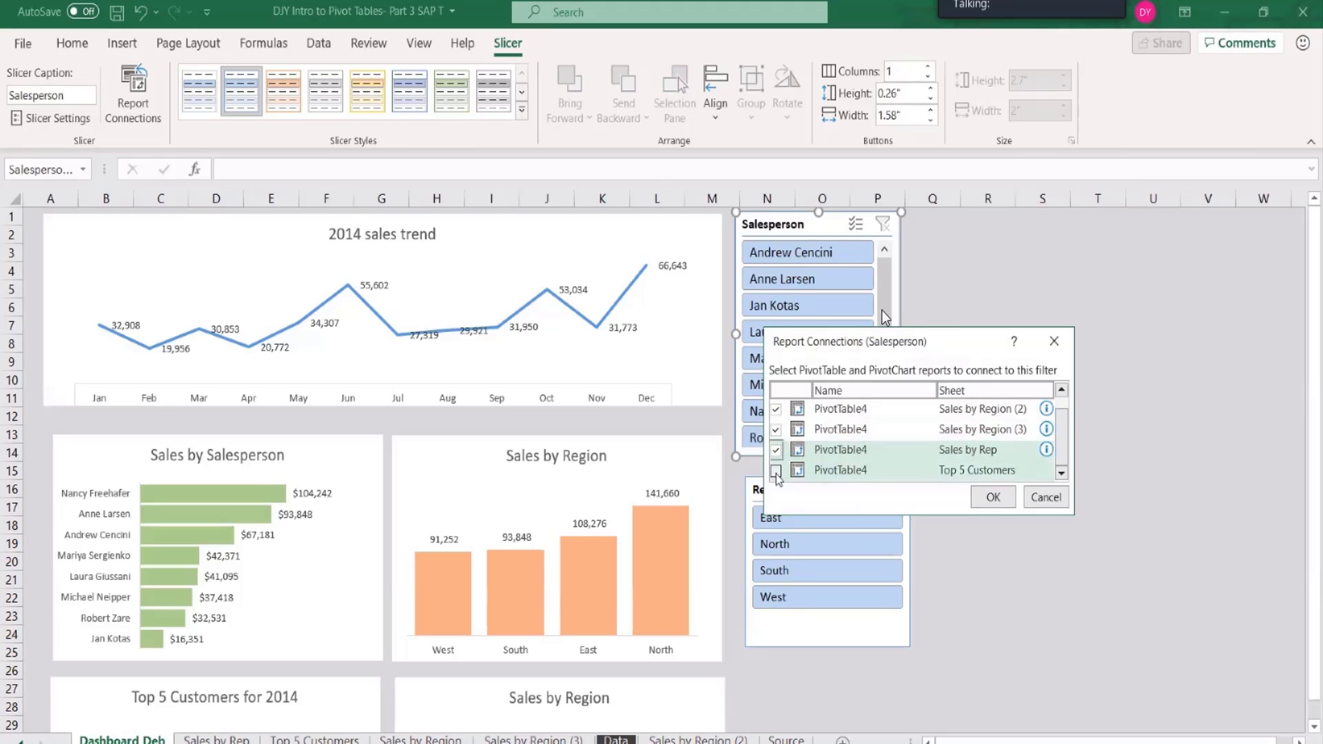
pyautogui.click(1000, 503)
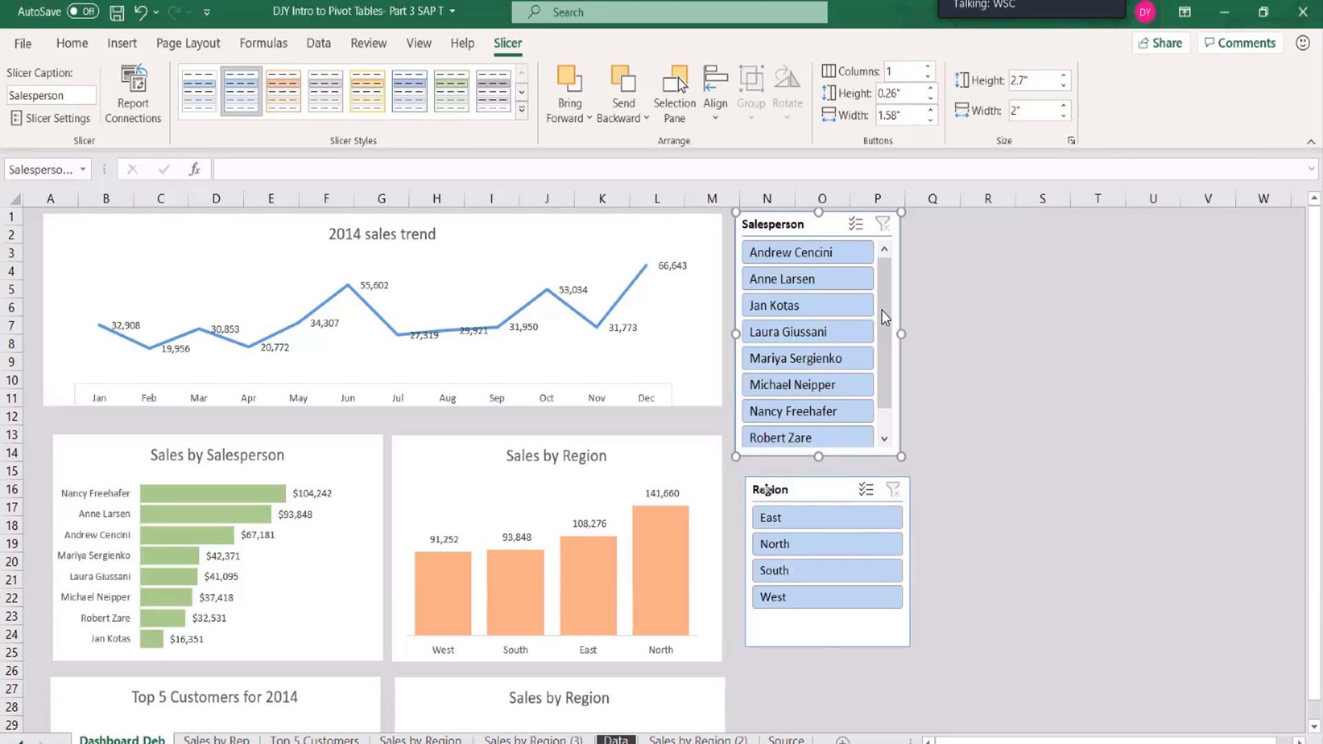
# Check that every pivot table is ticked in the Region slicer's report connections, accept the settings and deselect the slicer.
pyautogui.click(768, 491)
pyautogui.rightClick(768, 490)
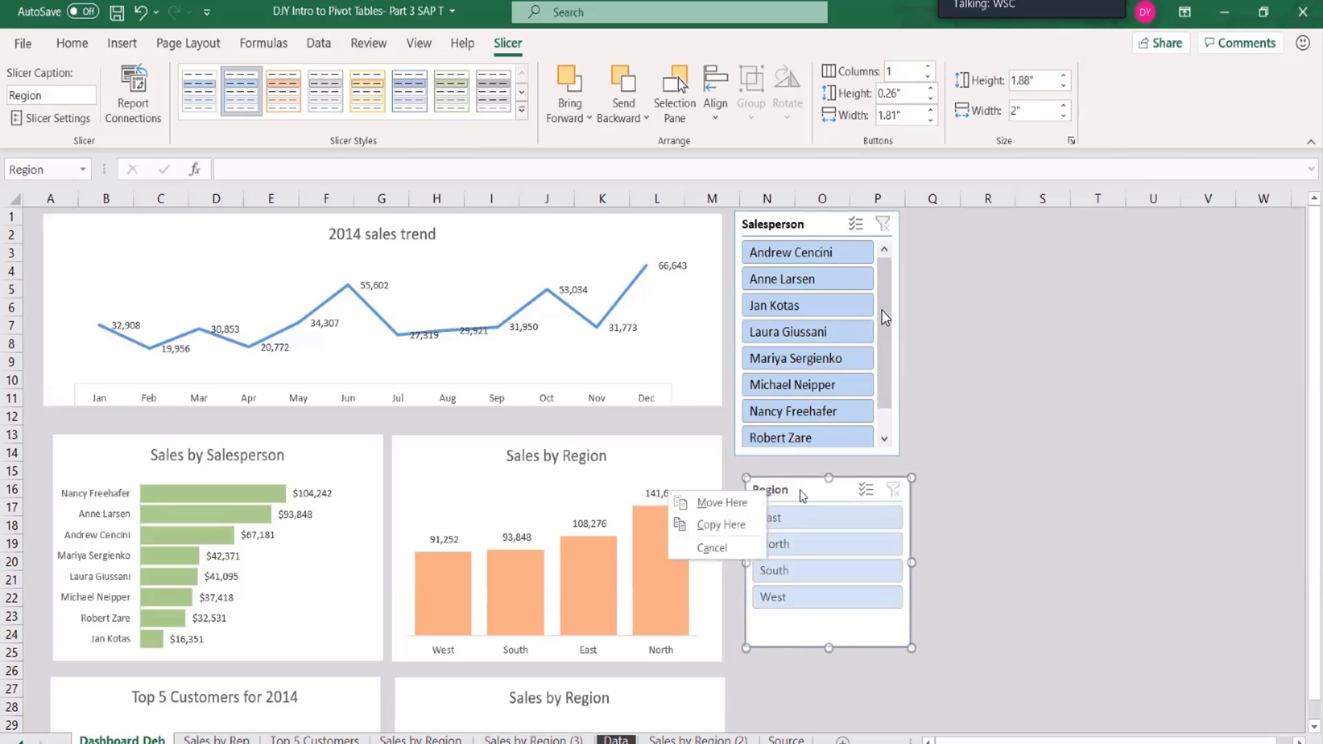
pyautogui.click(800, 490)
pyautogui.rightClick(803, 495)
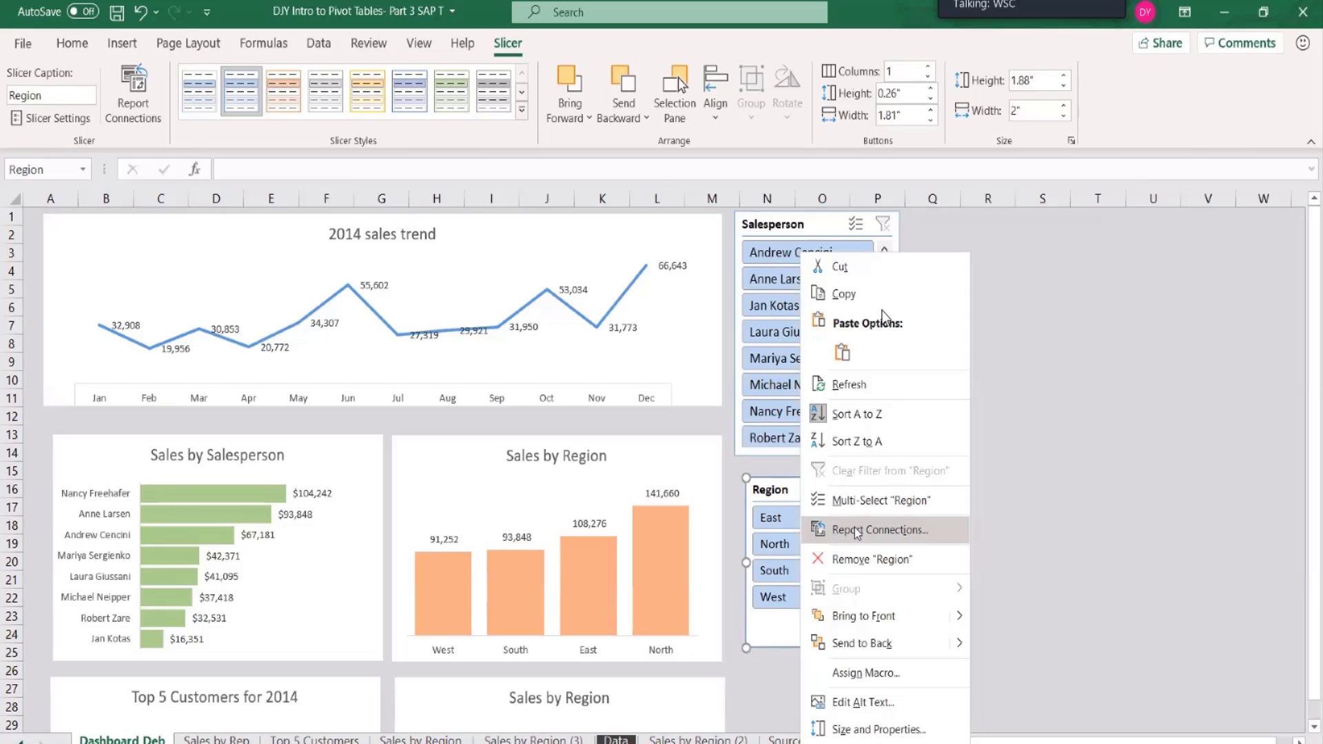
pyautogui.click(857, 530)
pyautogui.scroll(-1, 759, 565)
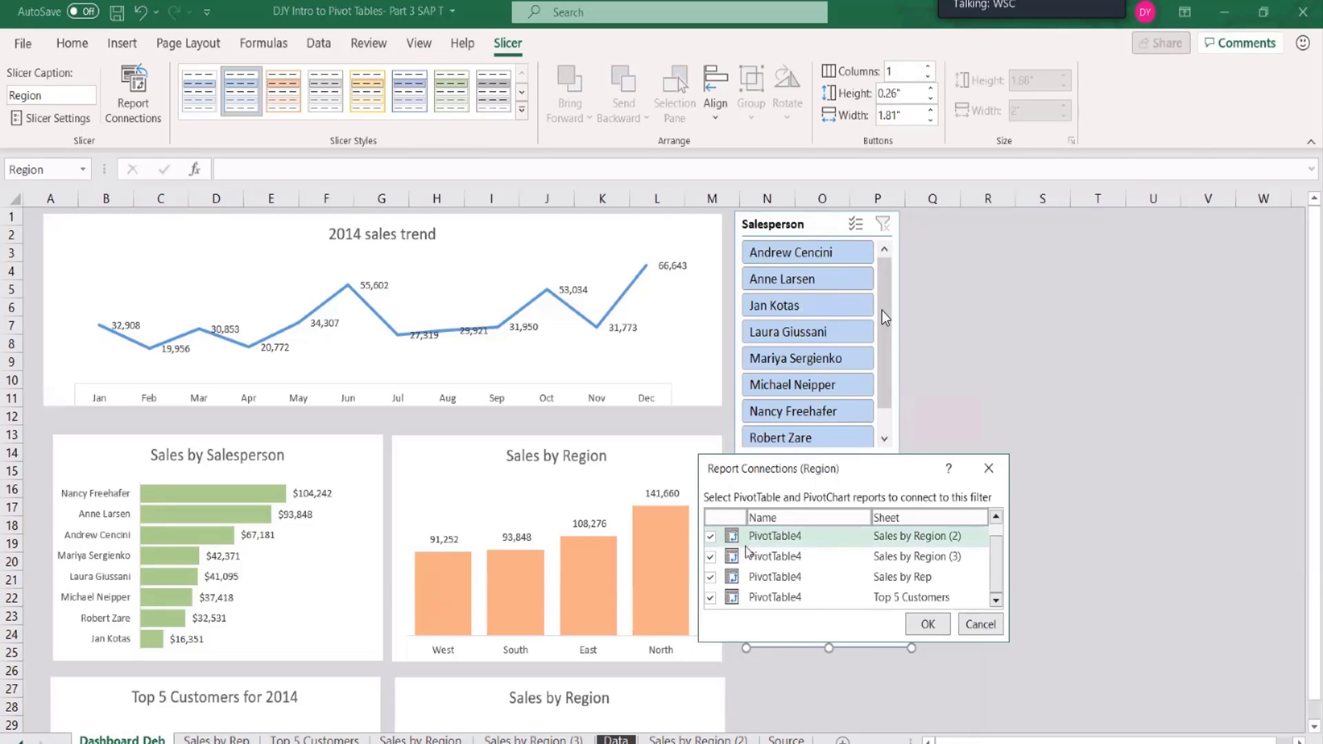
pyautogui.click(711, 557)
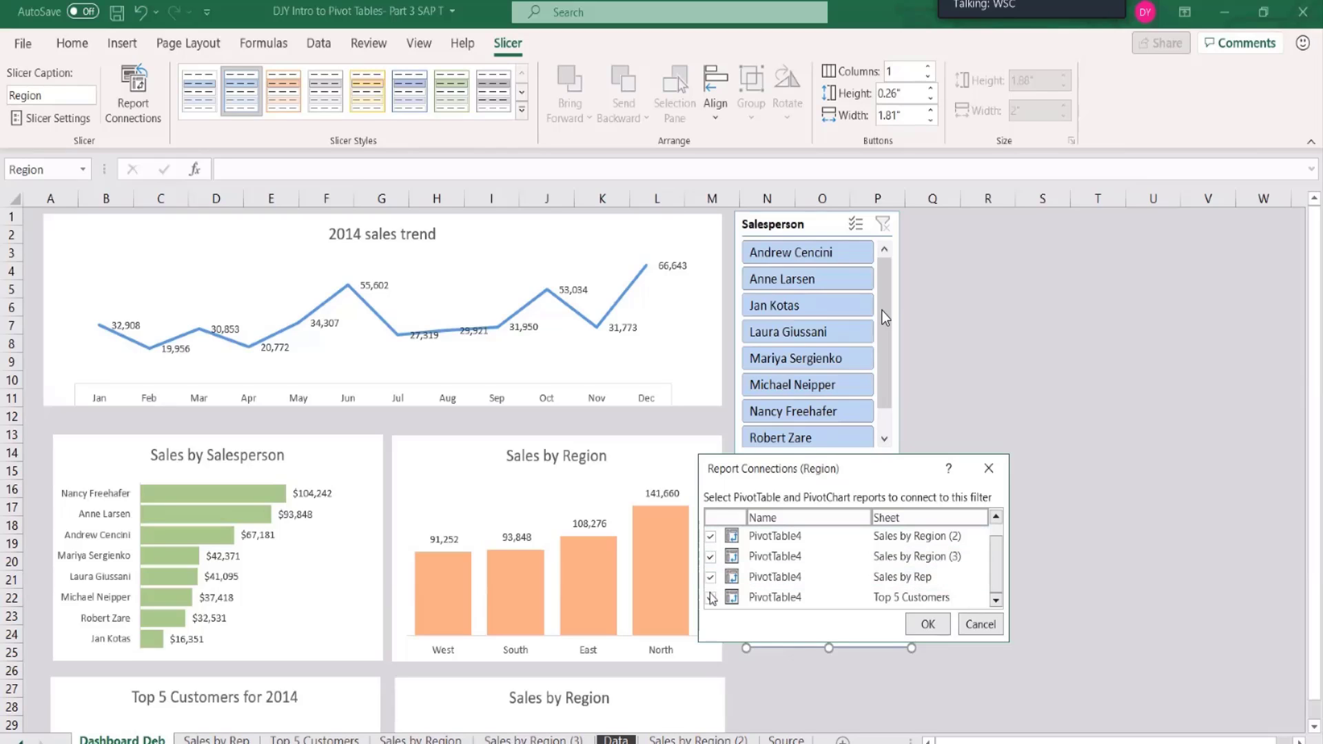
pyautogui.click(928, 625)
pyautogui.click(987, 616)
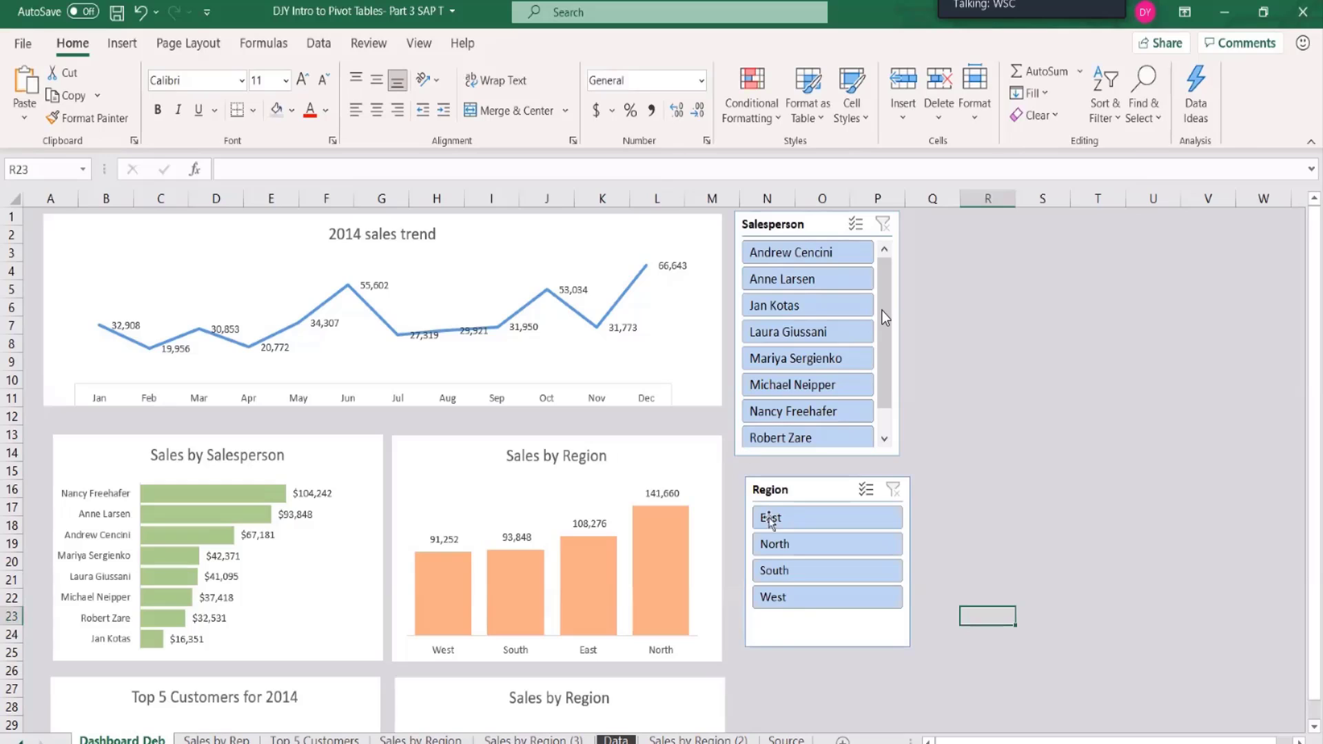
# Filter the dashboard to the South region and examine how all the charts respond.
pyautogui.click(786, 578)
pyautogui.scroll(-3, 314, 542)
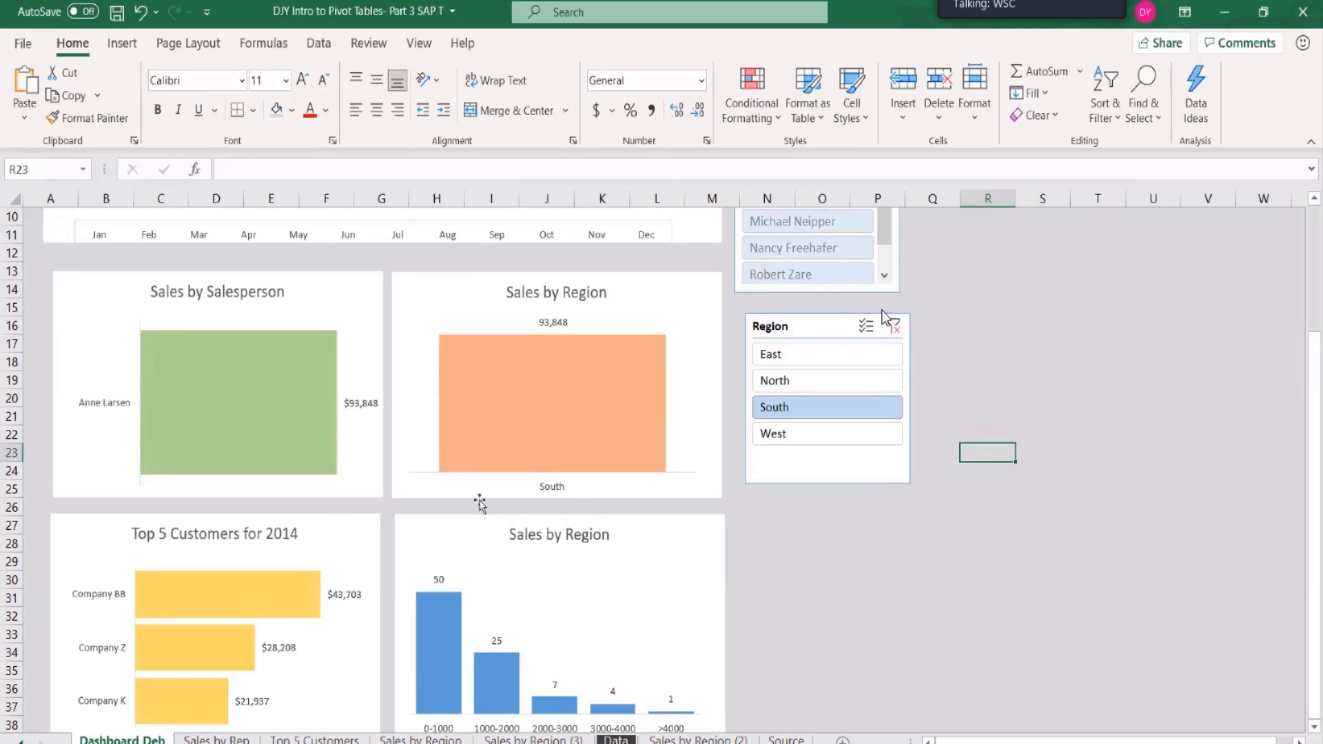
pyautogui.scroll(3, 476, 497)
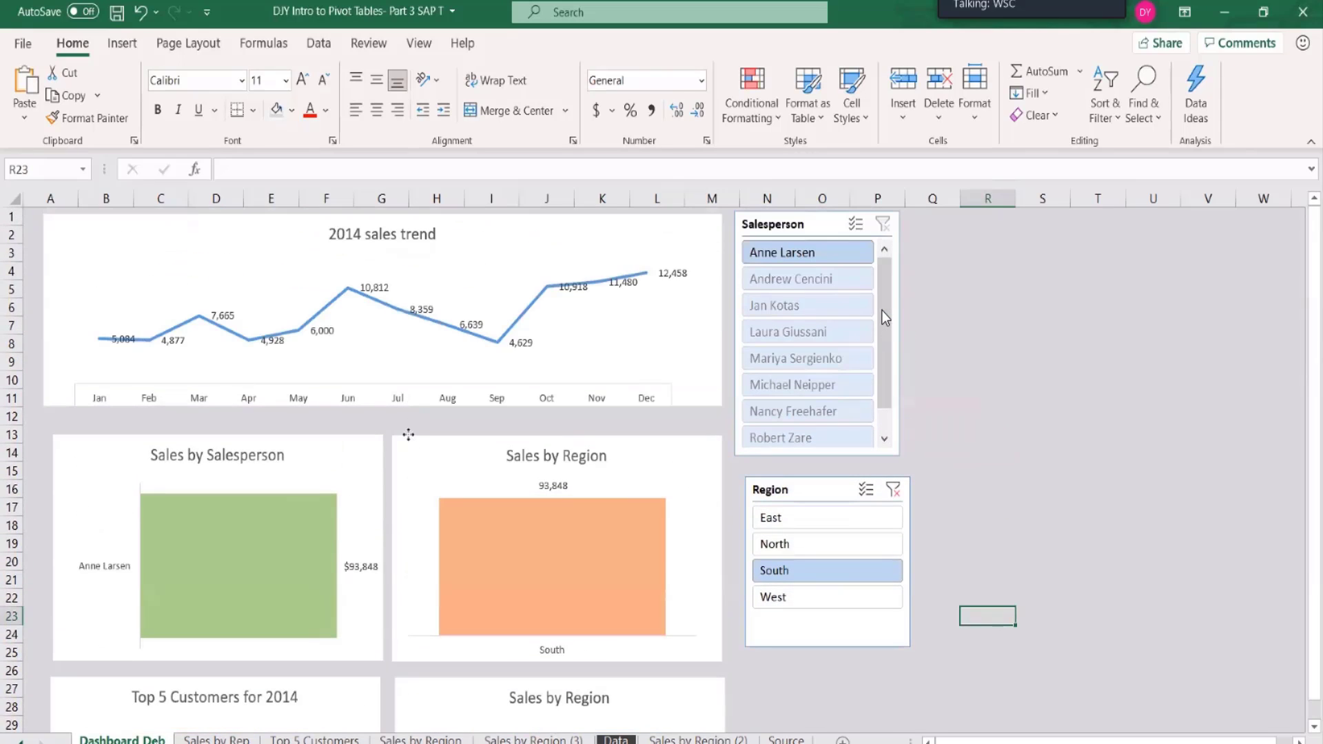
# Move the four lower charts up to narrow the gaps, starting the upper pair near row 12 and the lower pair near row 25.
pyautogui.moveTo(406, 437)
pyautogui.mouseDown()
pyautogui.moveTo(416, 414)
pyautogui.moveTo(406, 422)
pyautogui.mouseUp()
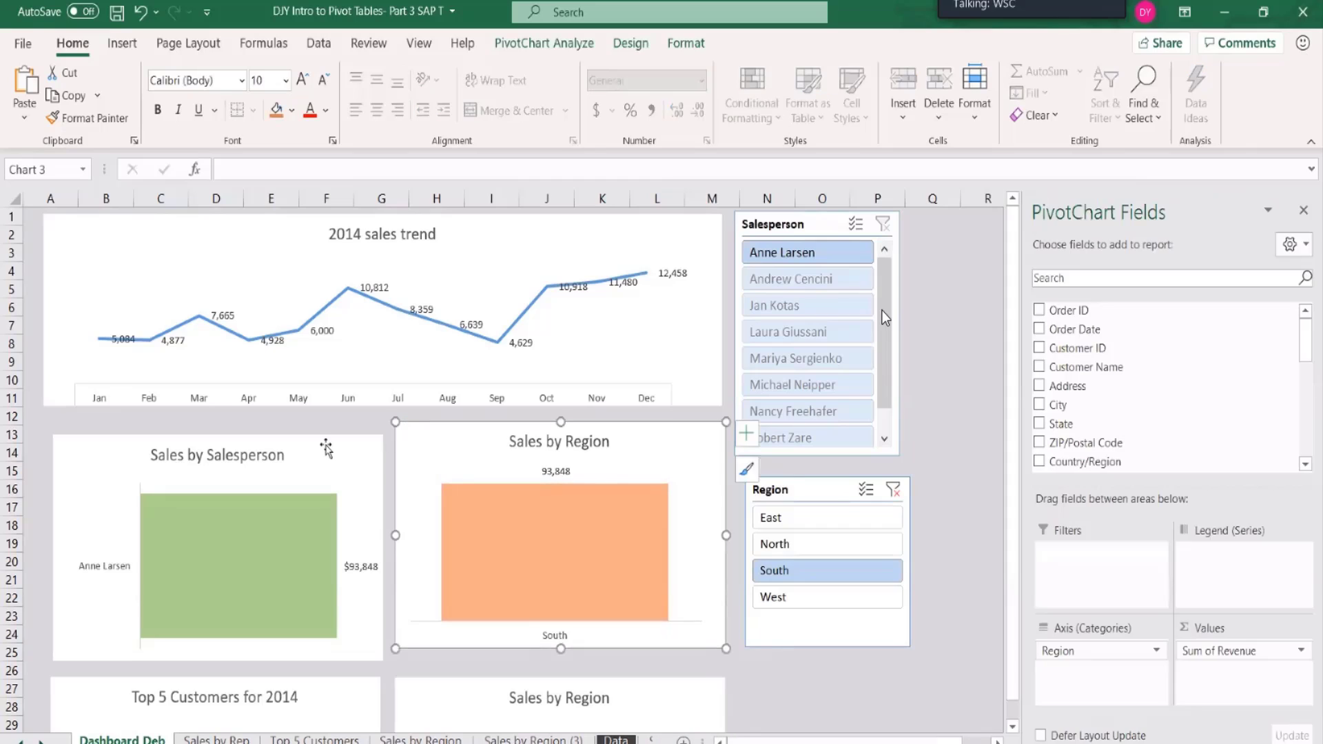
pyautogui.moveTo(327, 444); pyautogui.dragTo(322, 422)
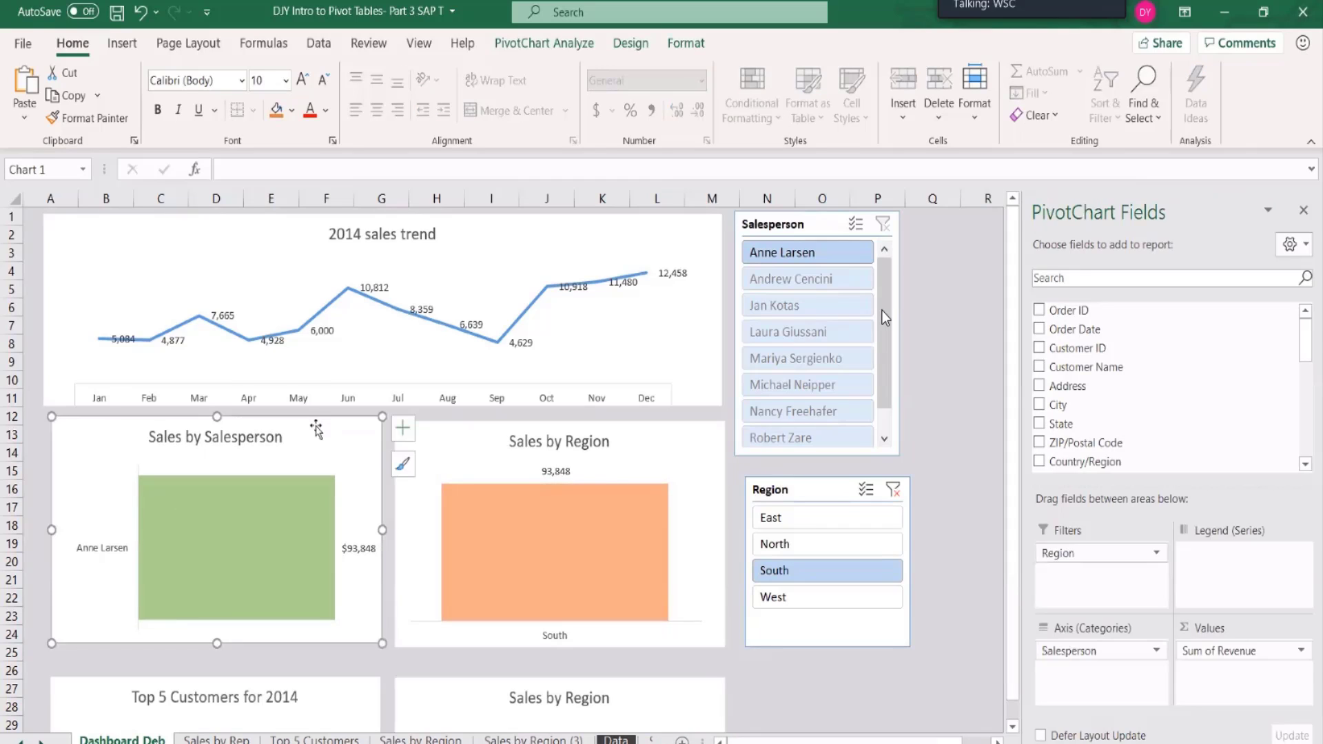
pyautogui.scroll(-1, 151, 591)
pyautogui.moveTo(114, 637); pyautogui.dragTo(113, 613)
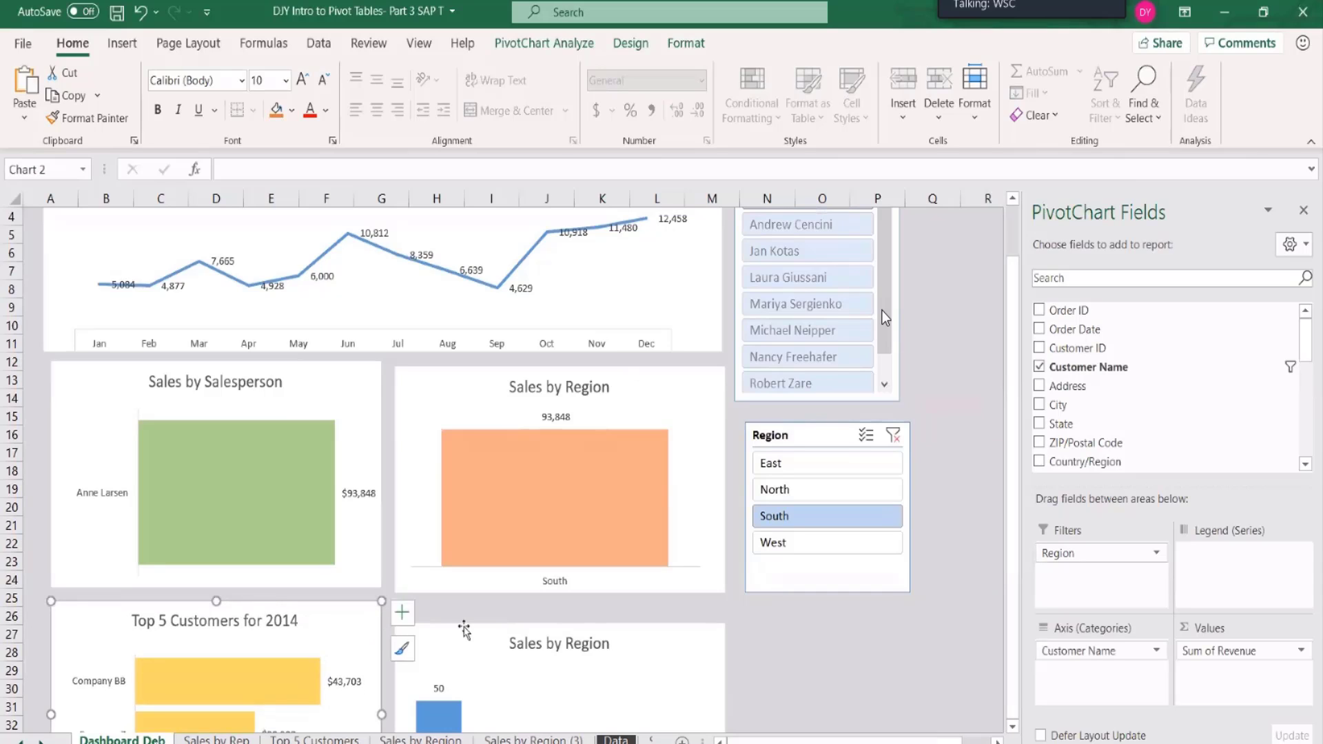
pyautogui.moveTo(464, 625); pyautogui.dragTo(463, 604)
# Filter the dashboard to West, clear that filter, and use the Region slicer's multi-select to exclude East and West.
pyautogui.click(784, 543)
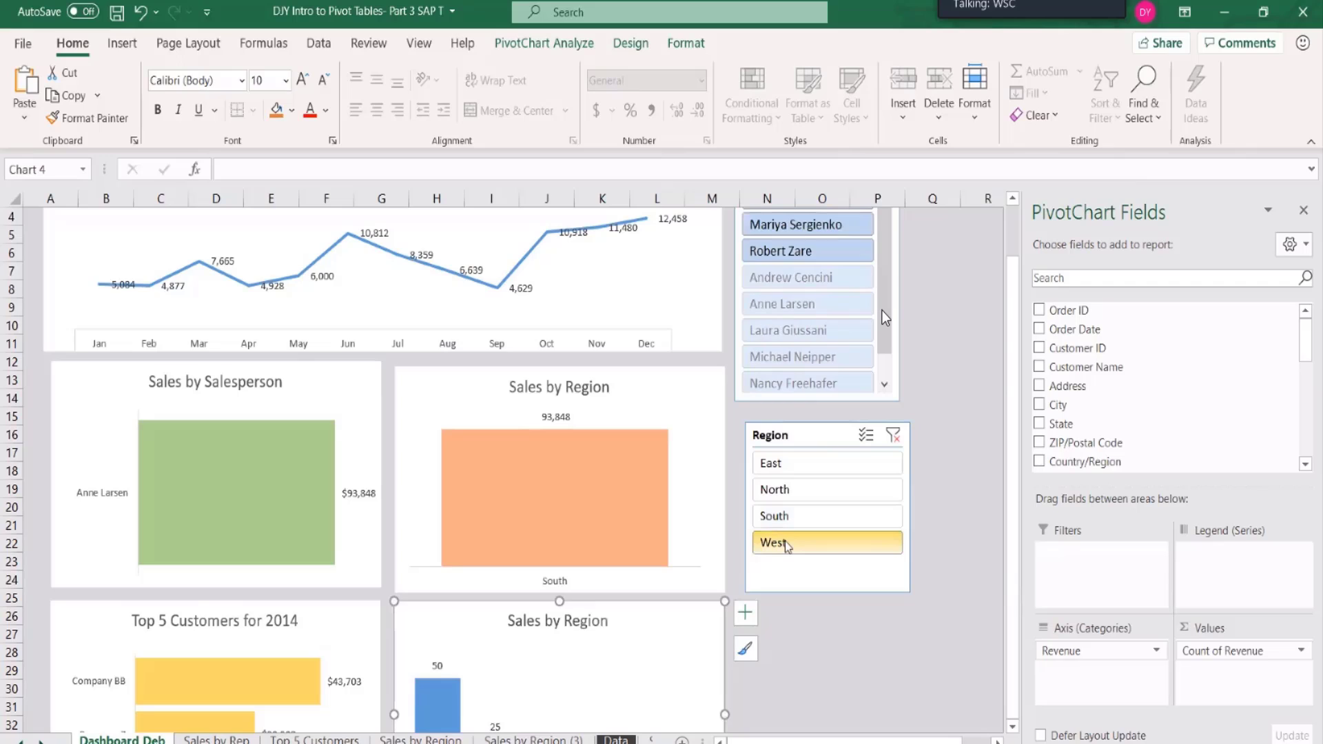
pyautogui.click(892, 436)
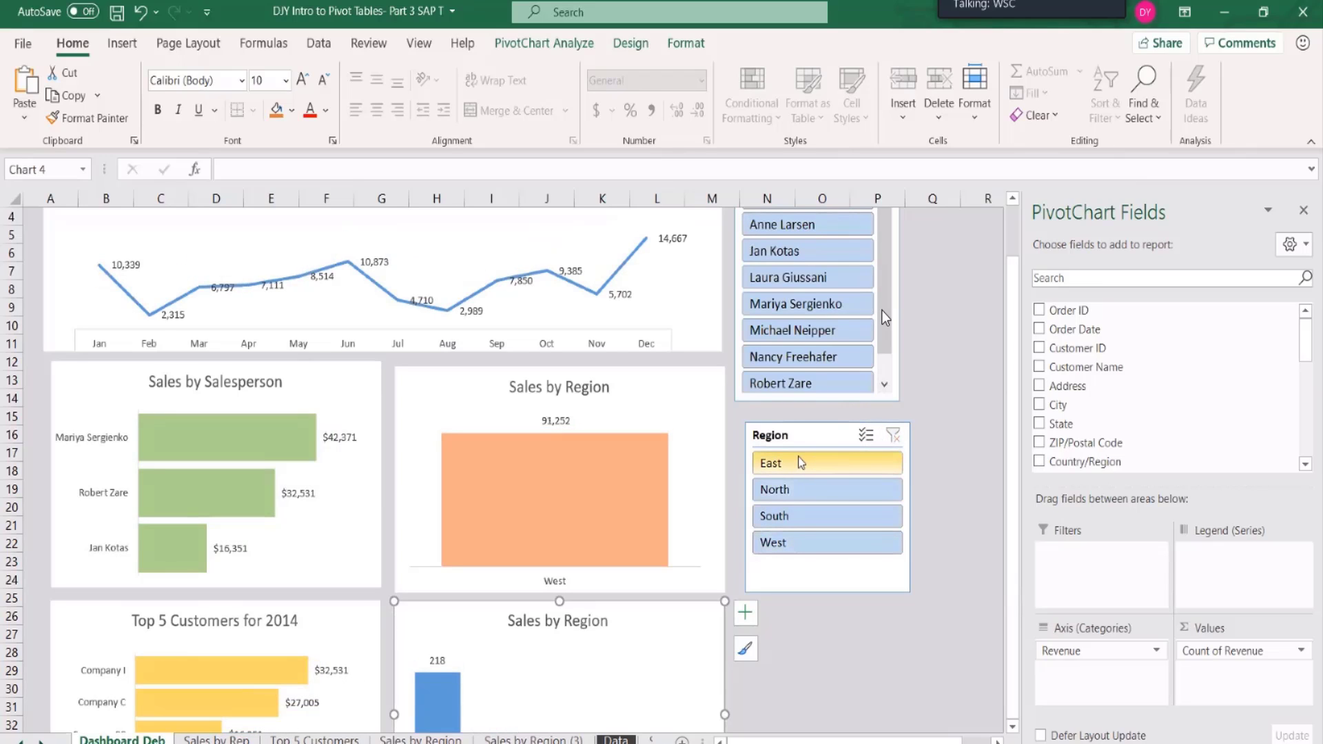
pyautogui.click(866, 436)
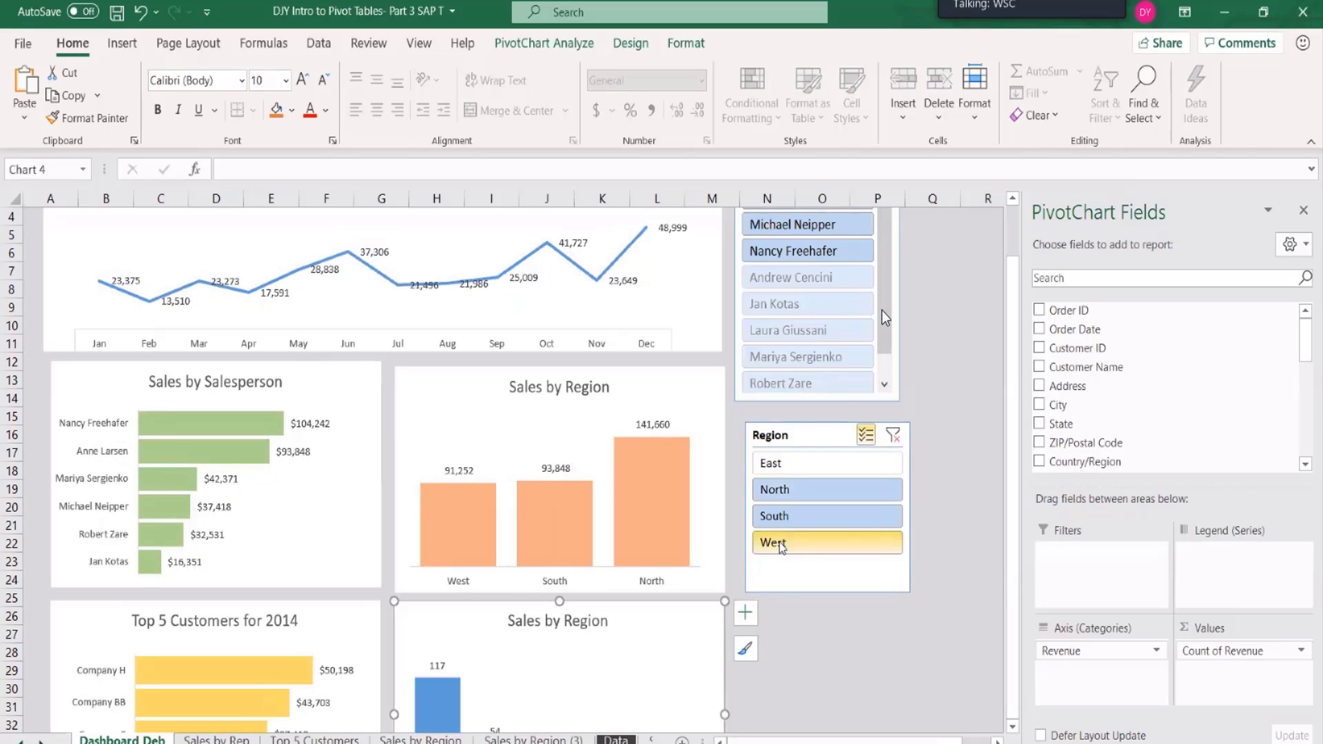
pyautogui.click(781, 546)
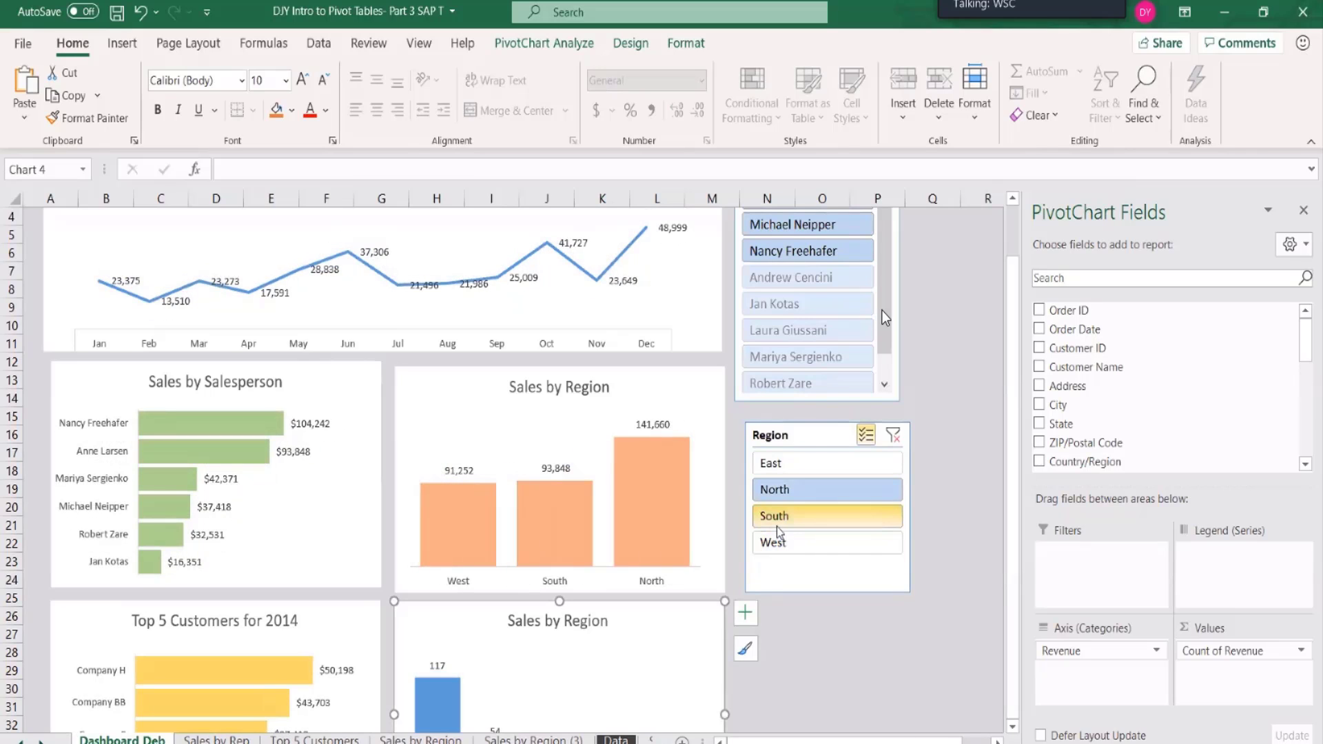